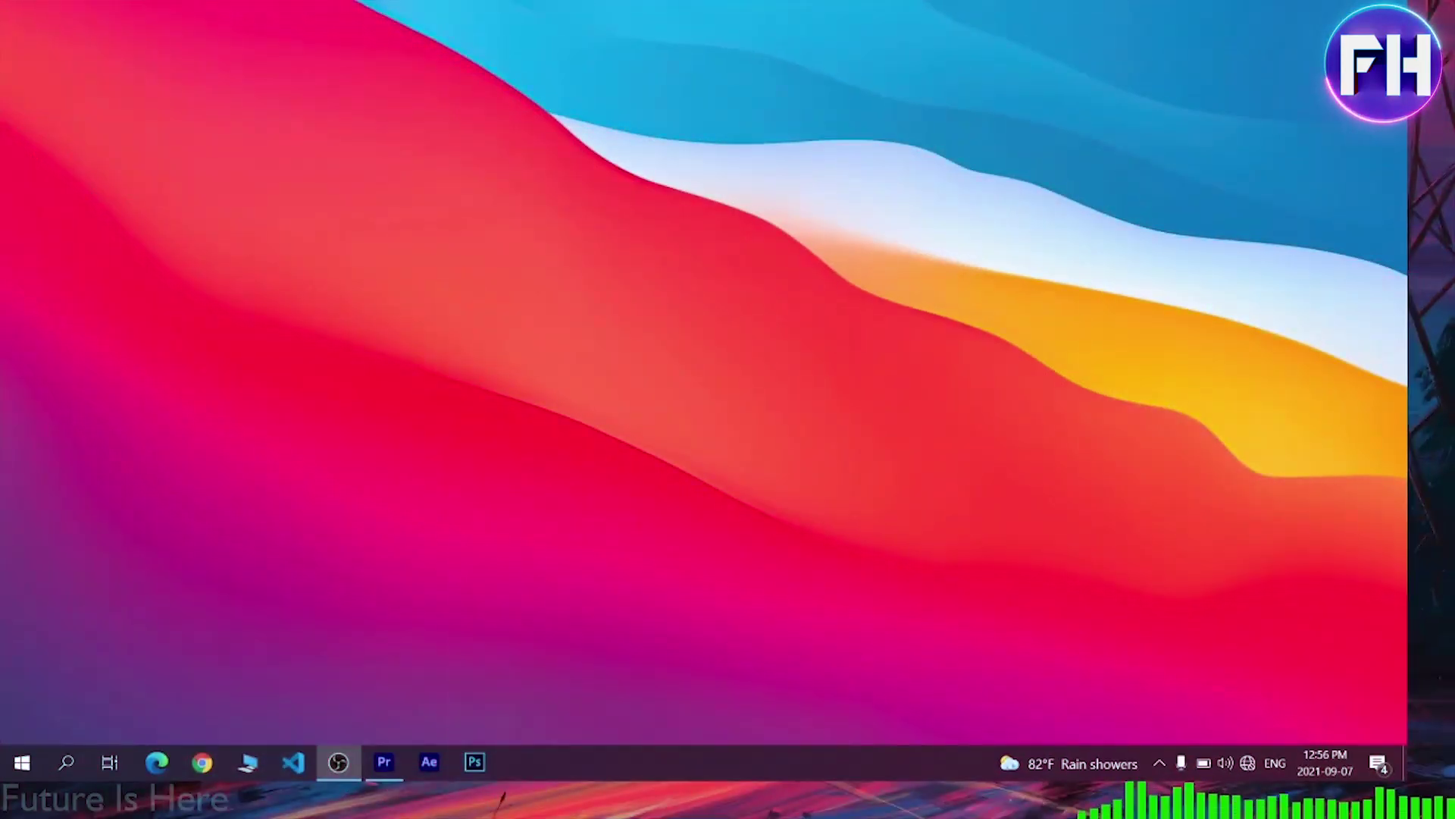
Bring Premiere Pro forward and start a new project from the Home screen.
left_click(390, 761)
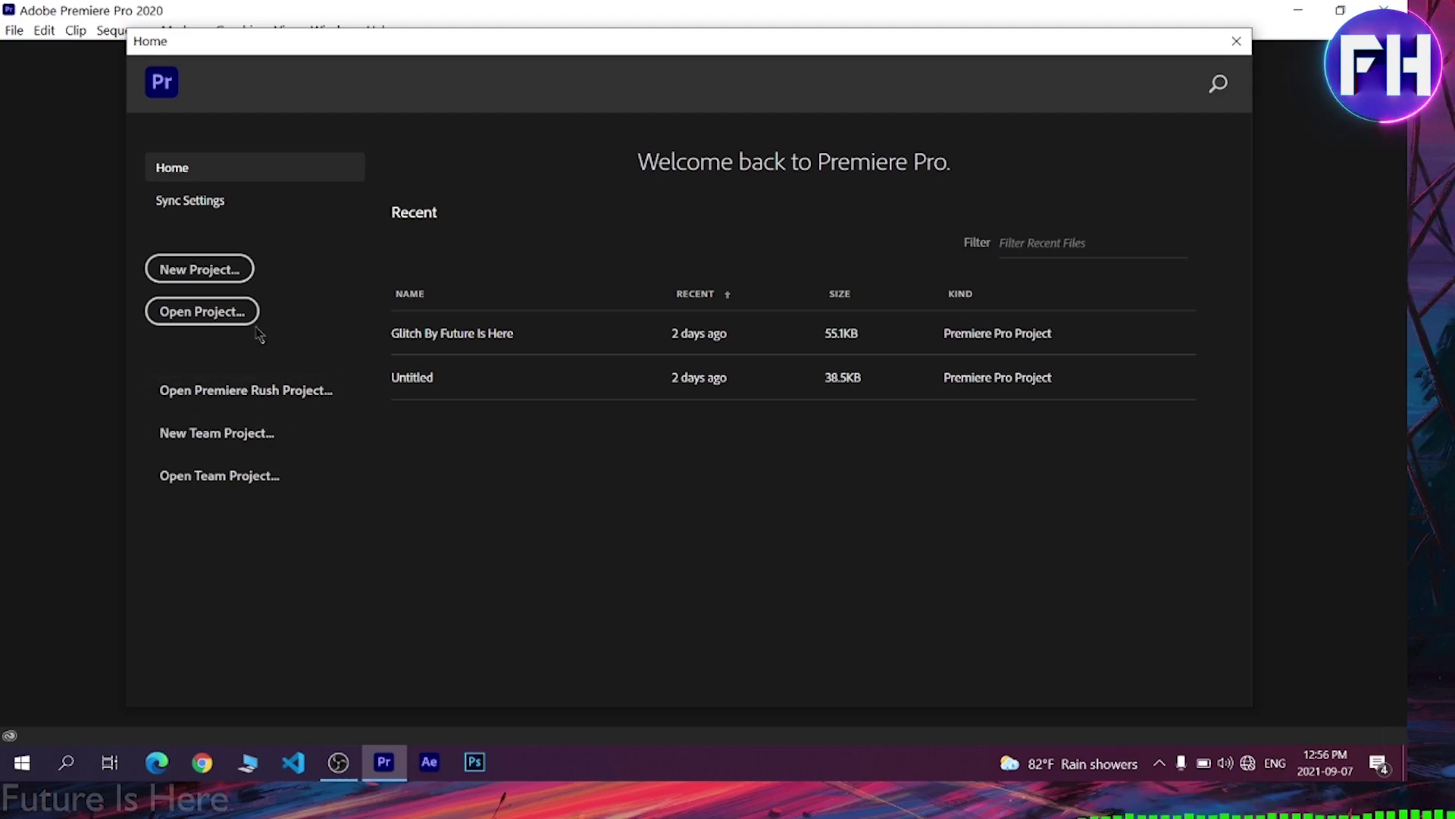
left_click(232, 284)
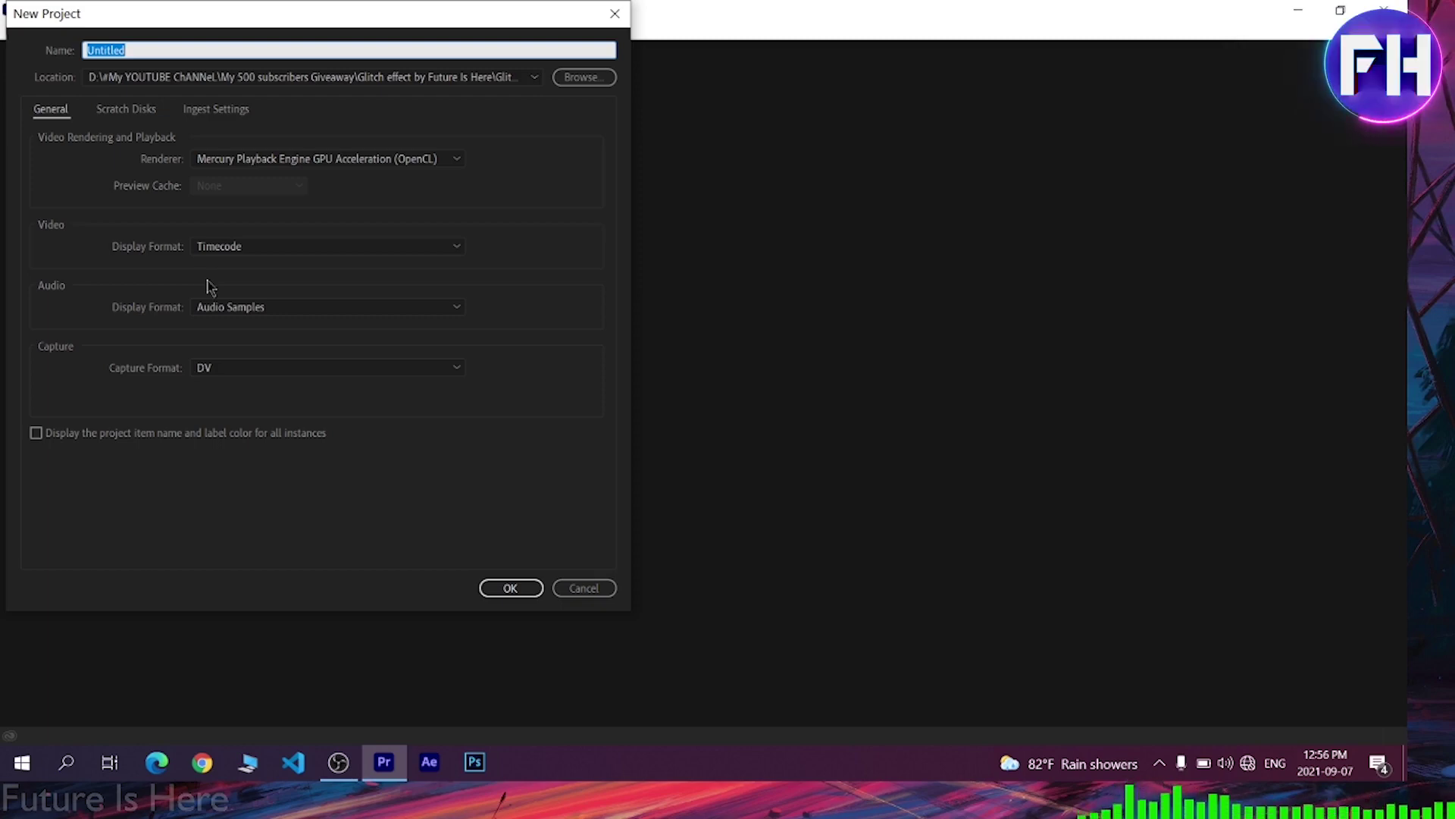
Name the new project 'Character Introduction' and create it with default settings.
mouse_move(106, 16)
left_mouse_down()
mouse_move(236, 80)
mouse_move(494, 93)
left_mouse_up()
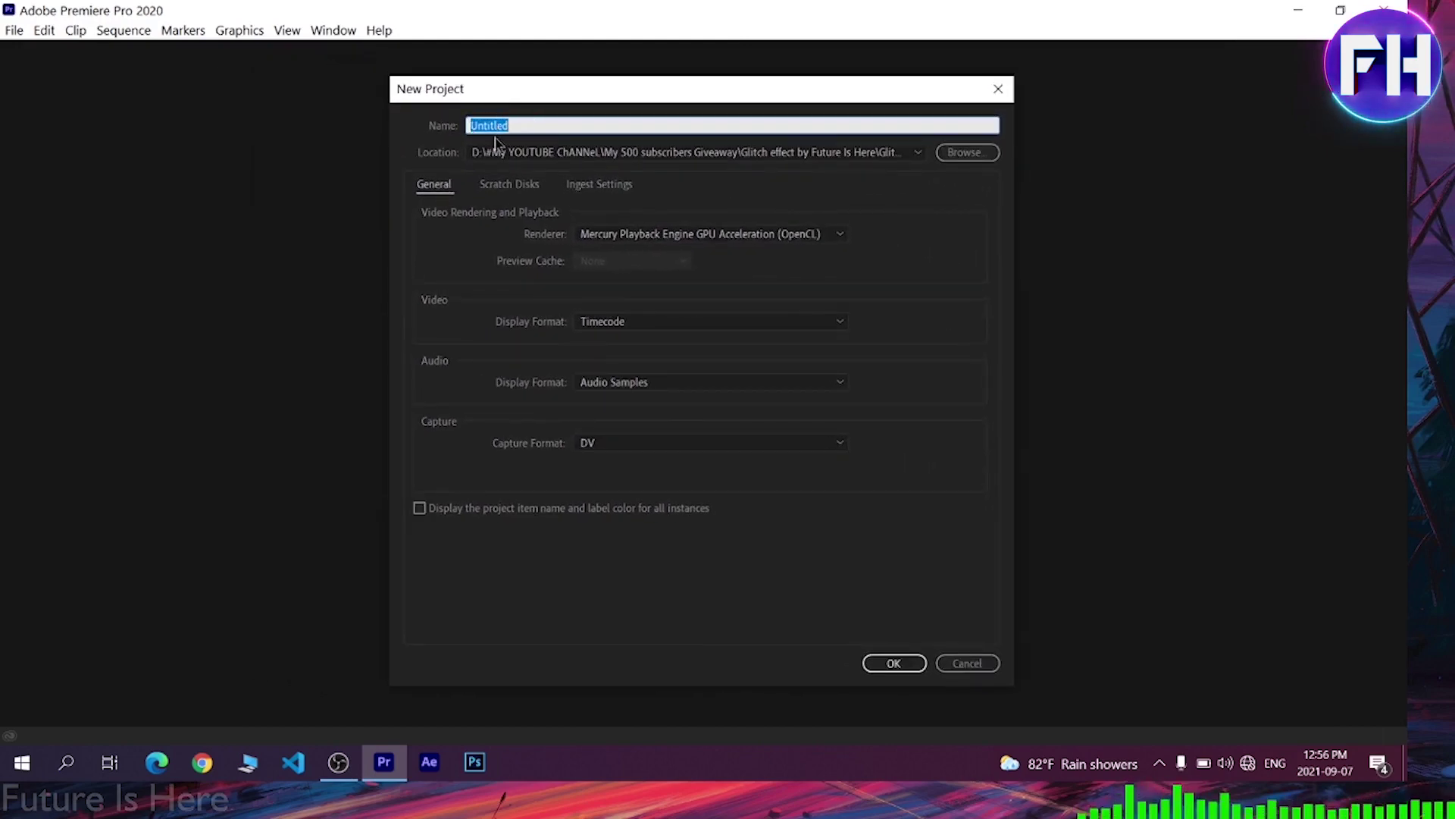
key("BackSpace")
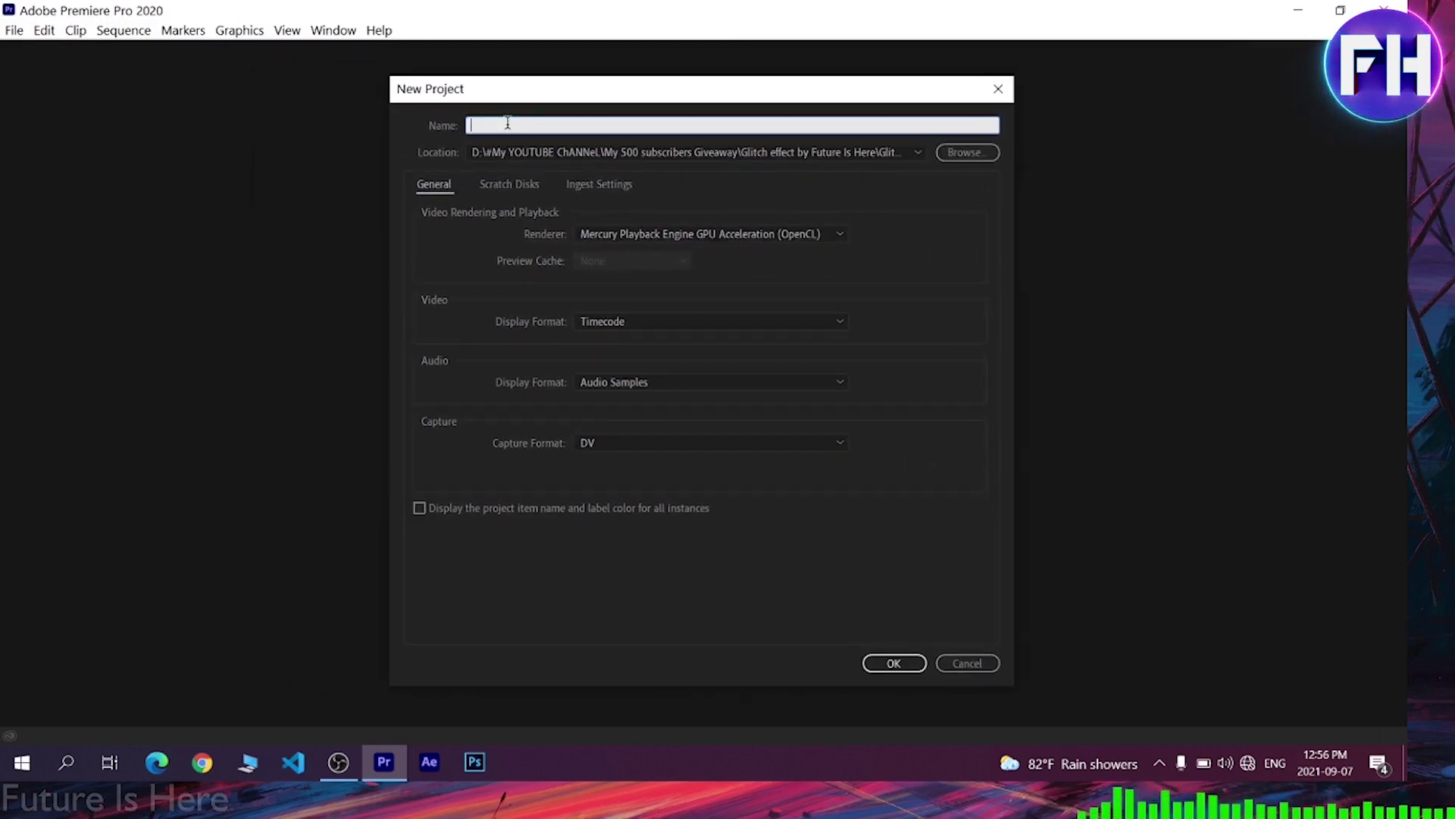
type("Character Introduction")
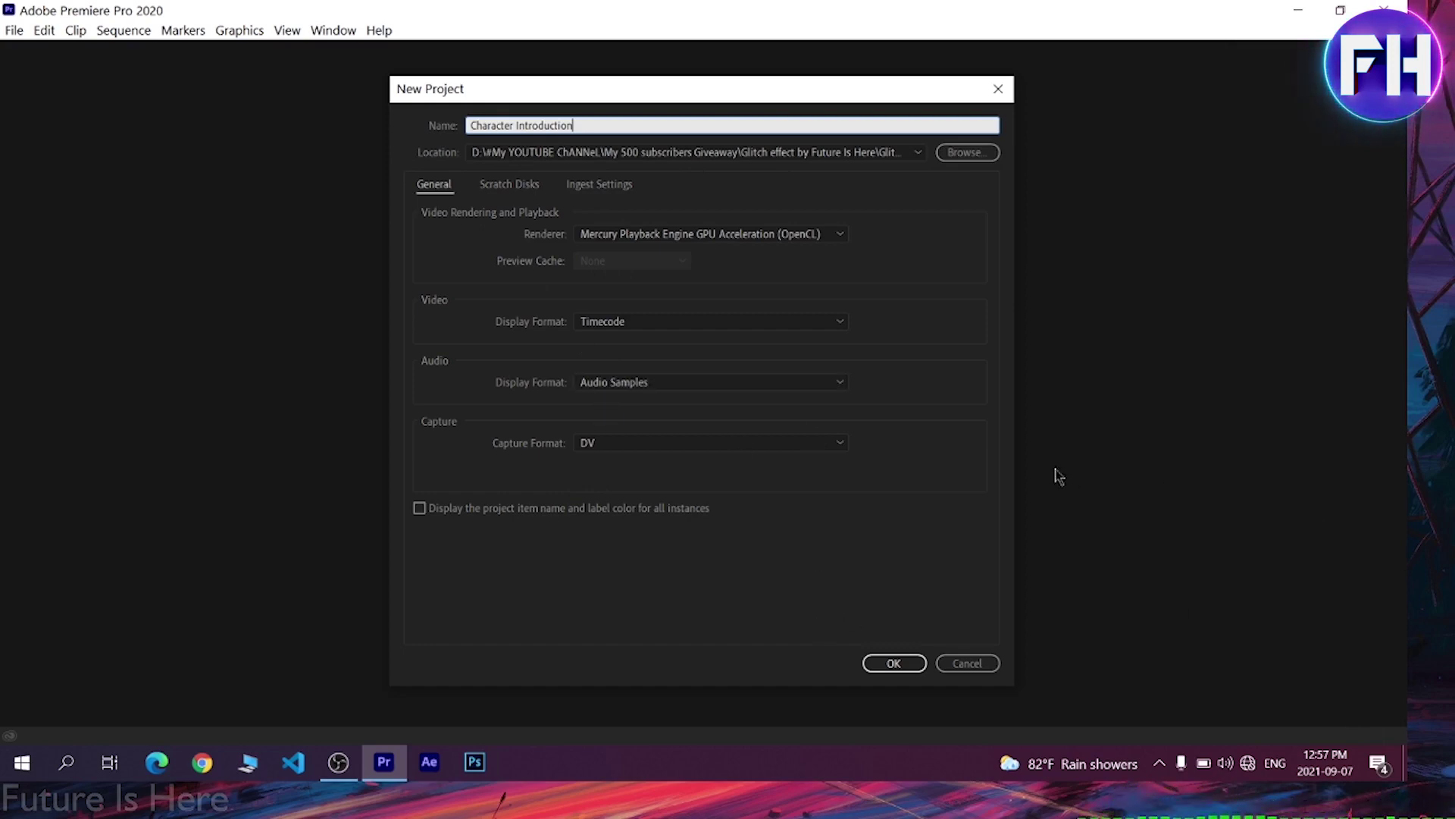
left_click(905, 663)
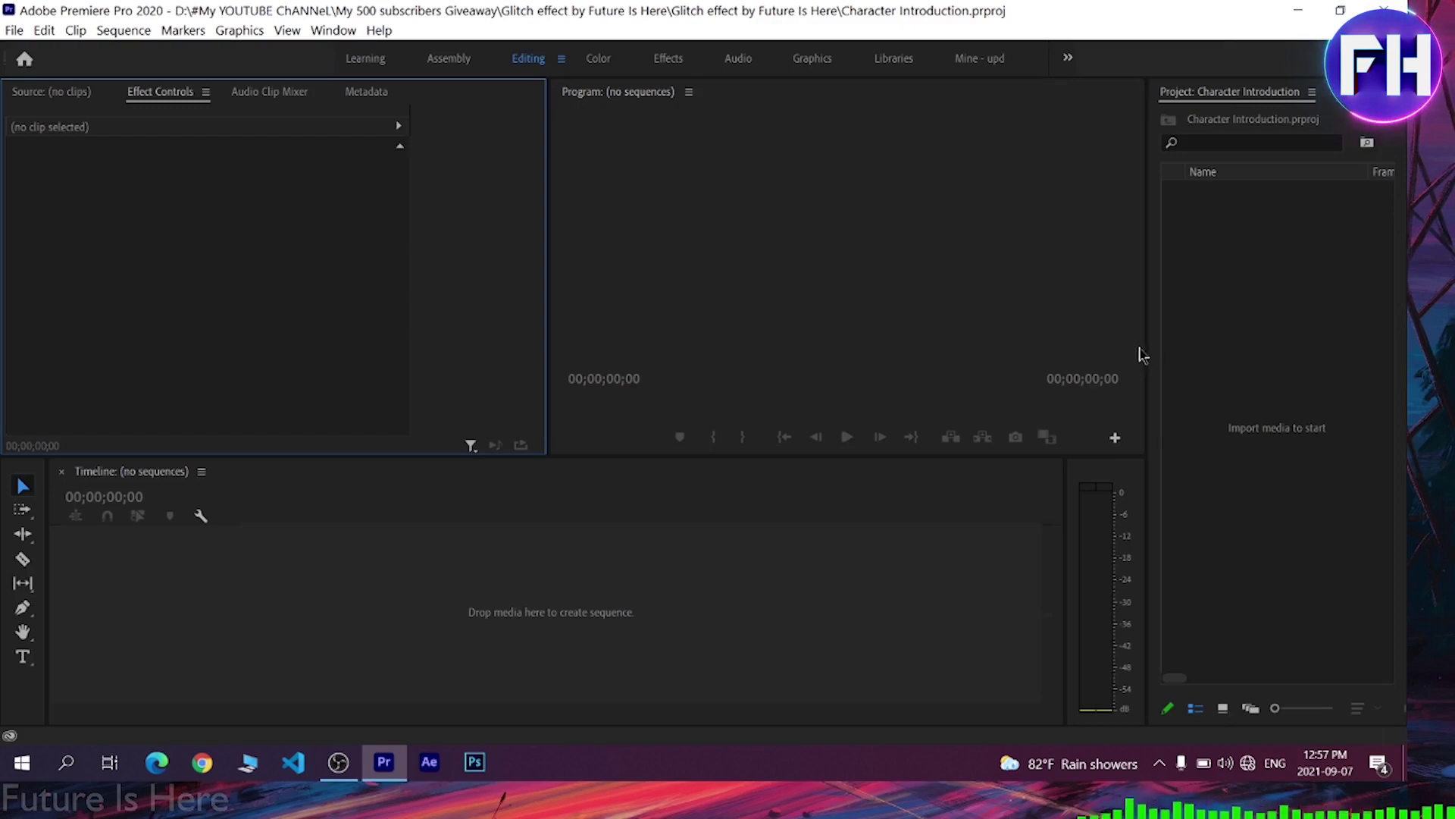
left_click_drag(1147, 342, 1145, 341)
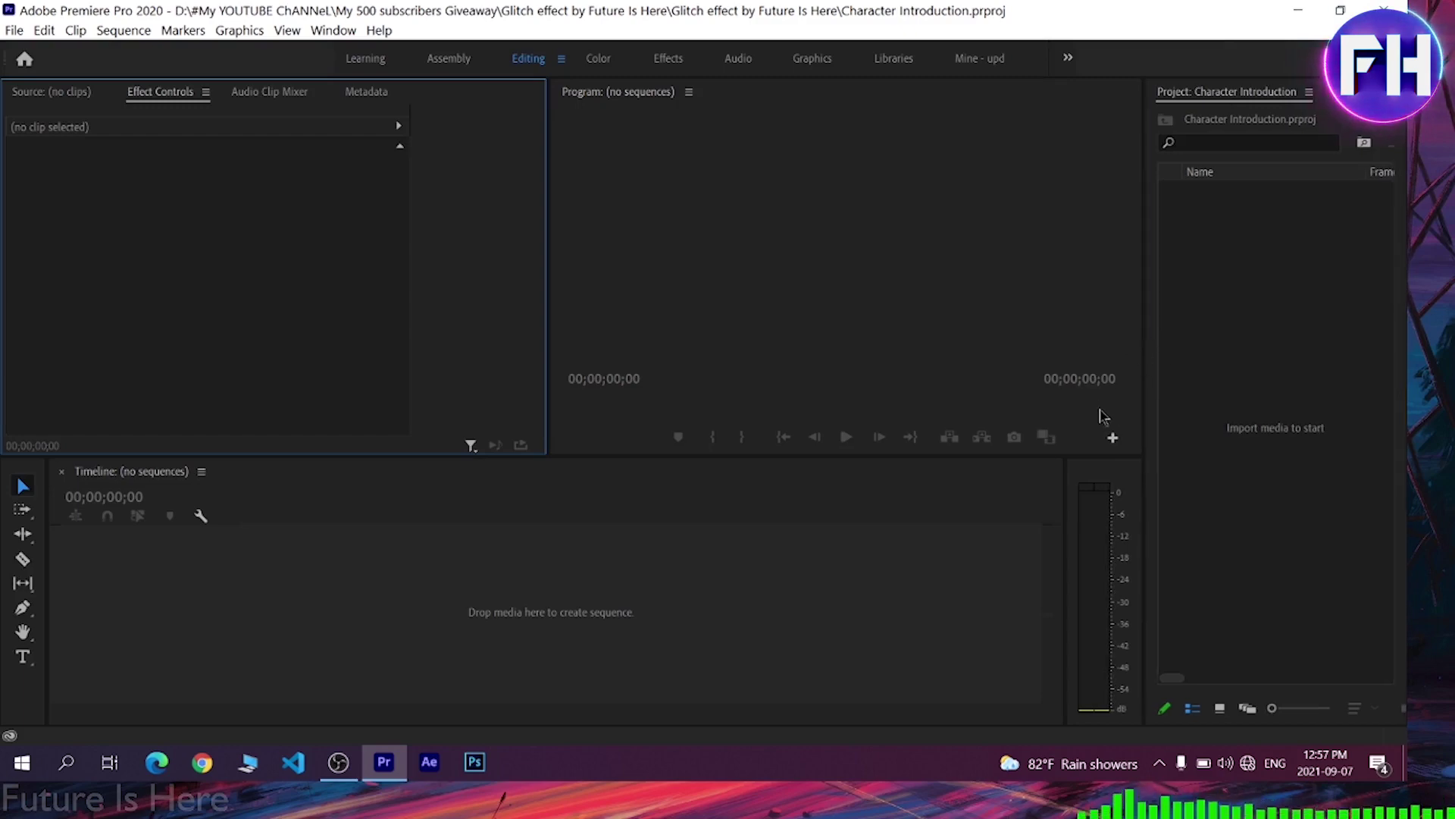
left_click(861, 314)
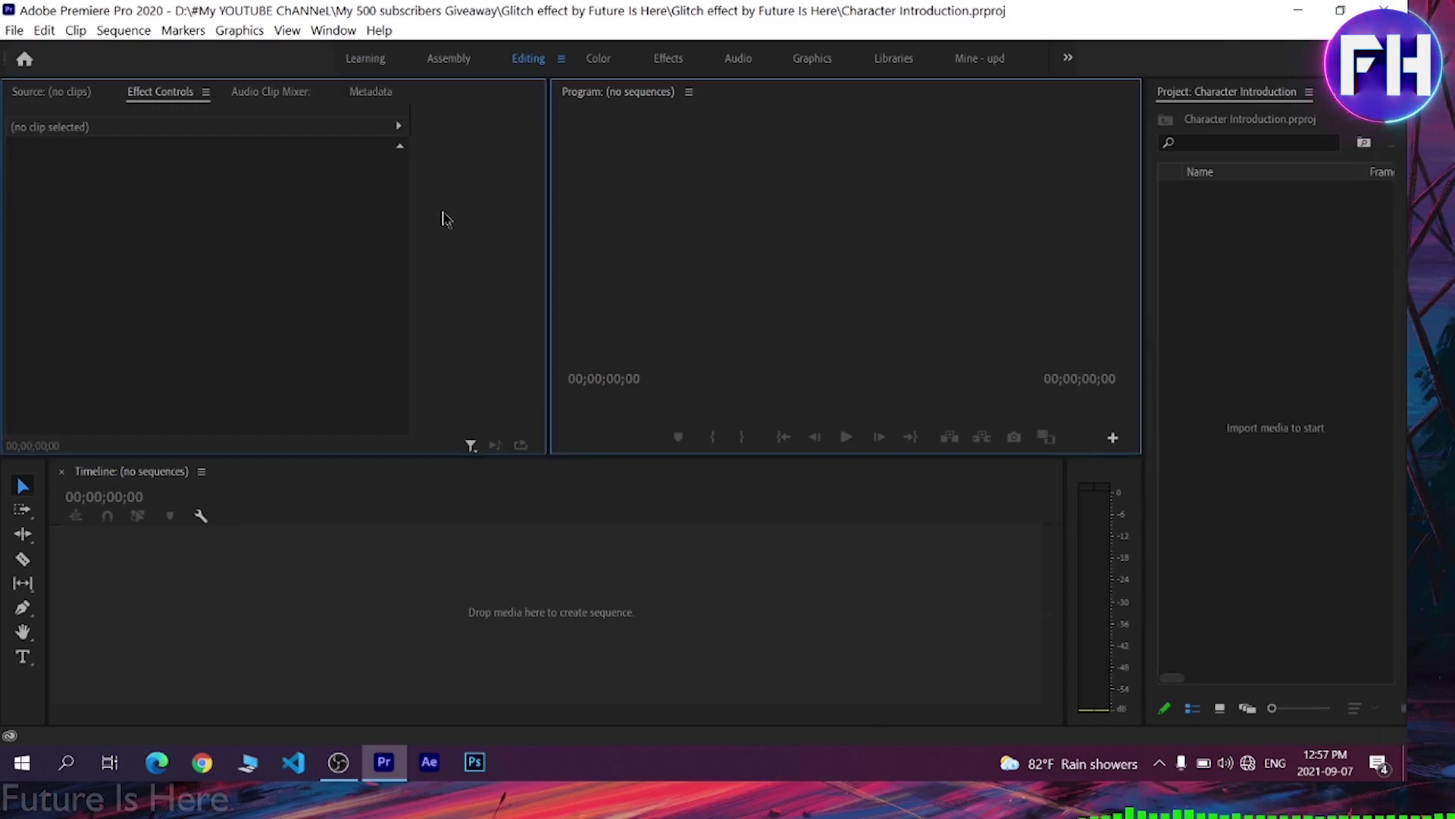
left_click(1211, 247)
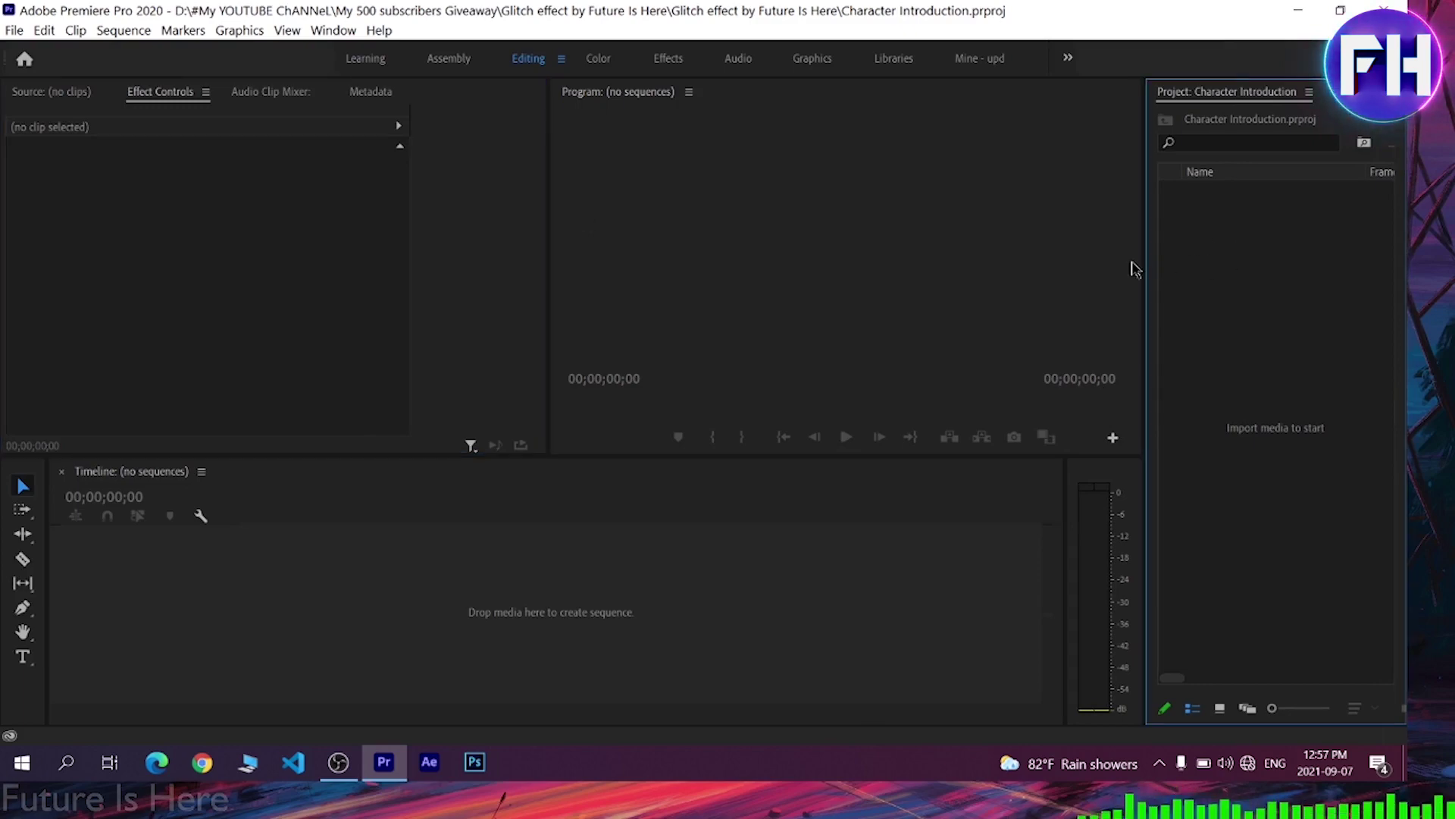
left_click(561, 199)
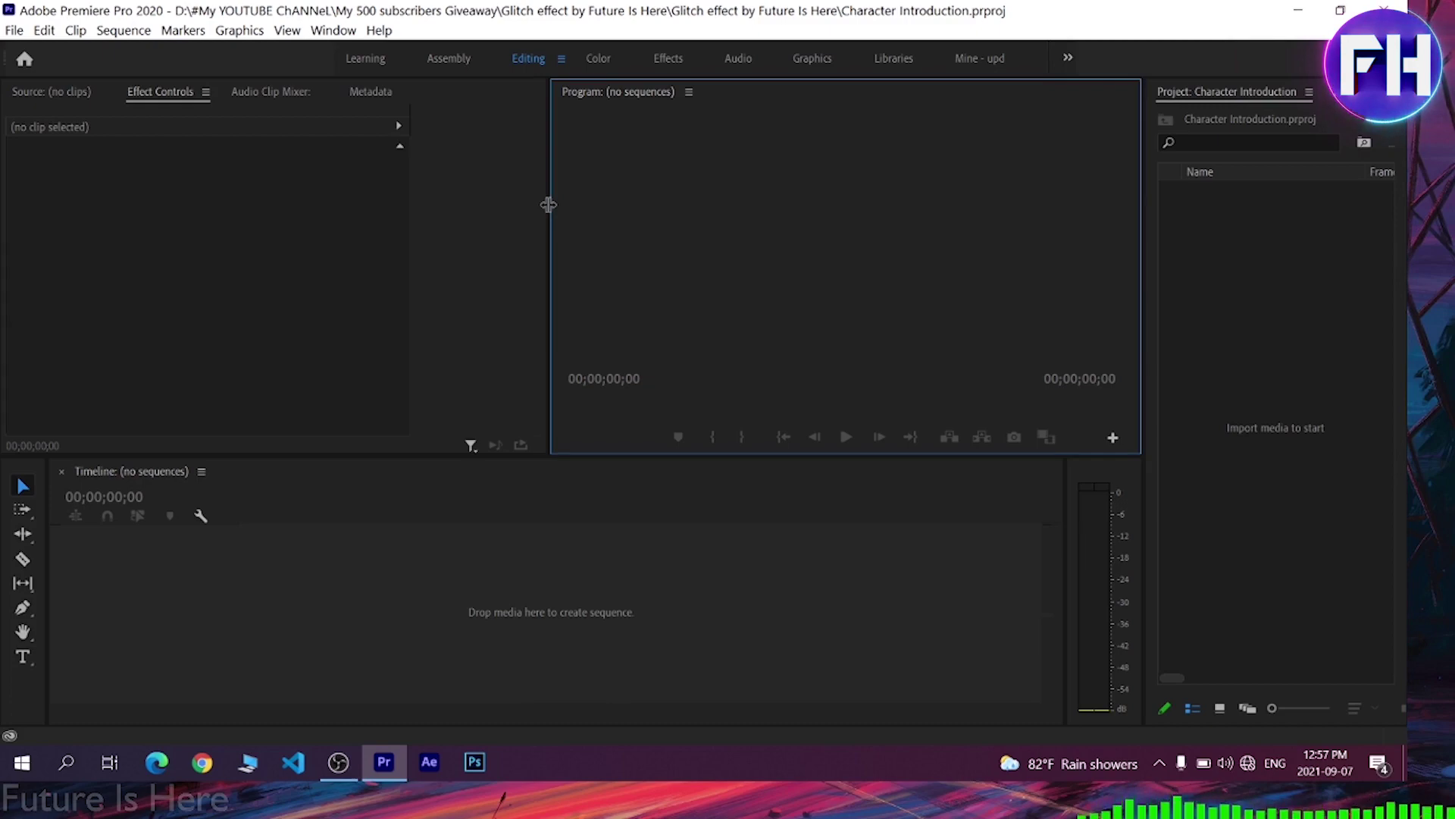
left_click(501, 253)
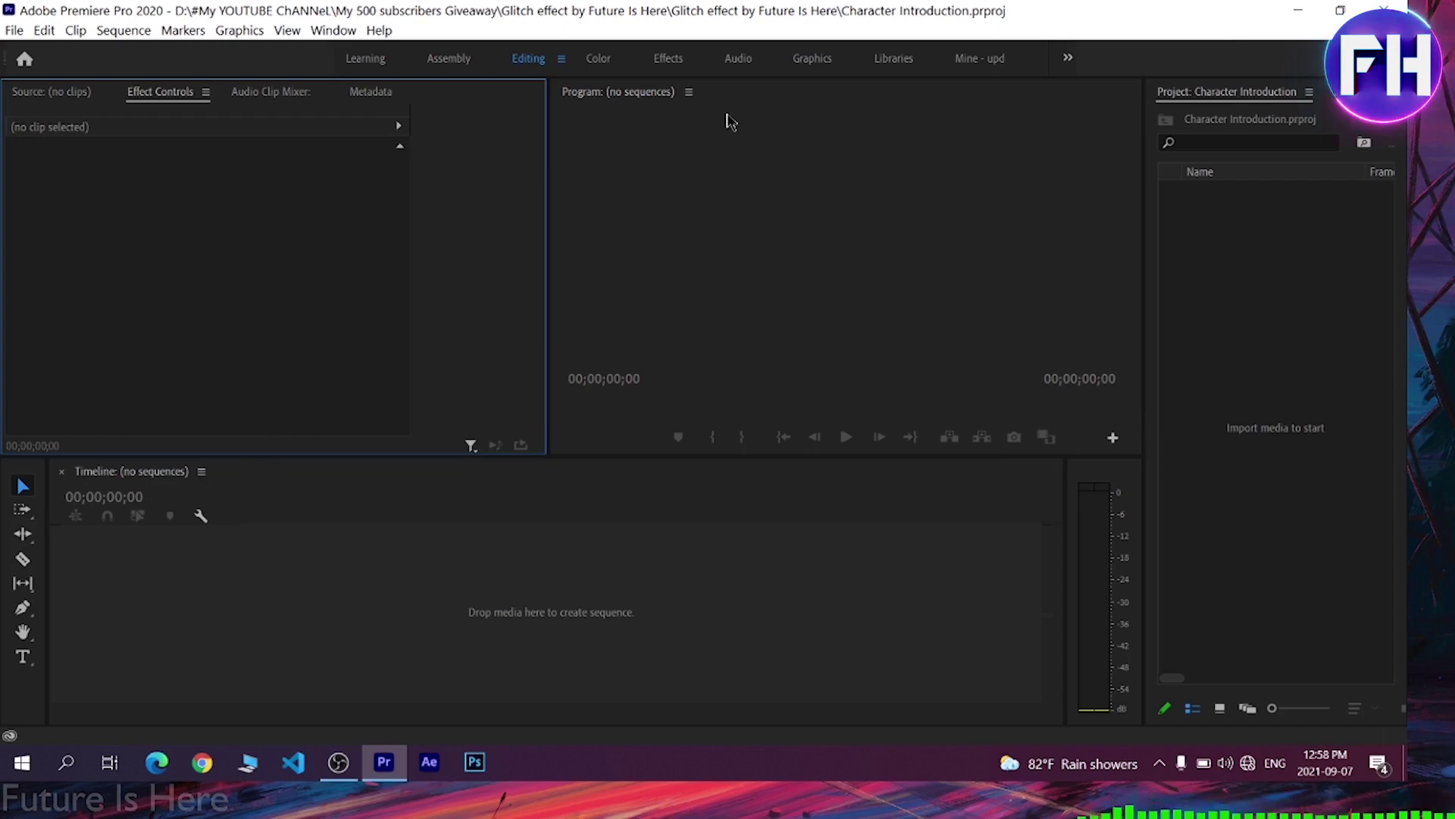
left_click(1176, 245)
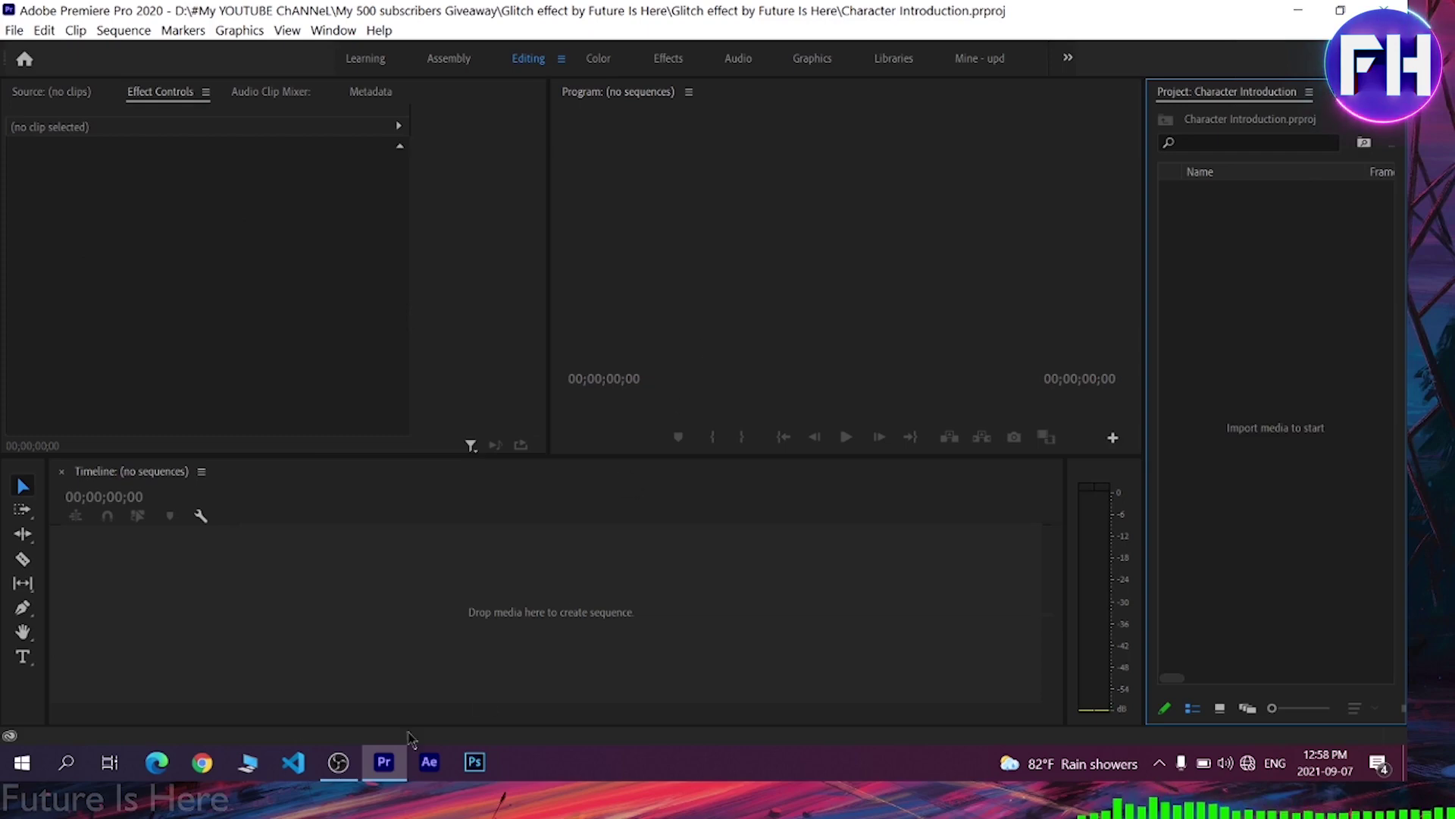
left_click(249, 764)
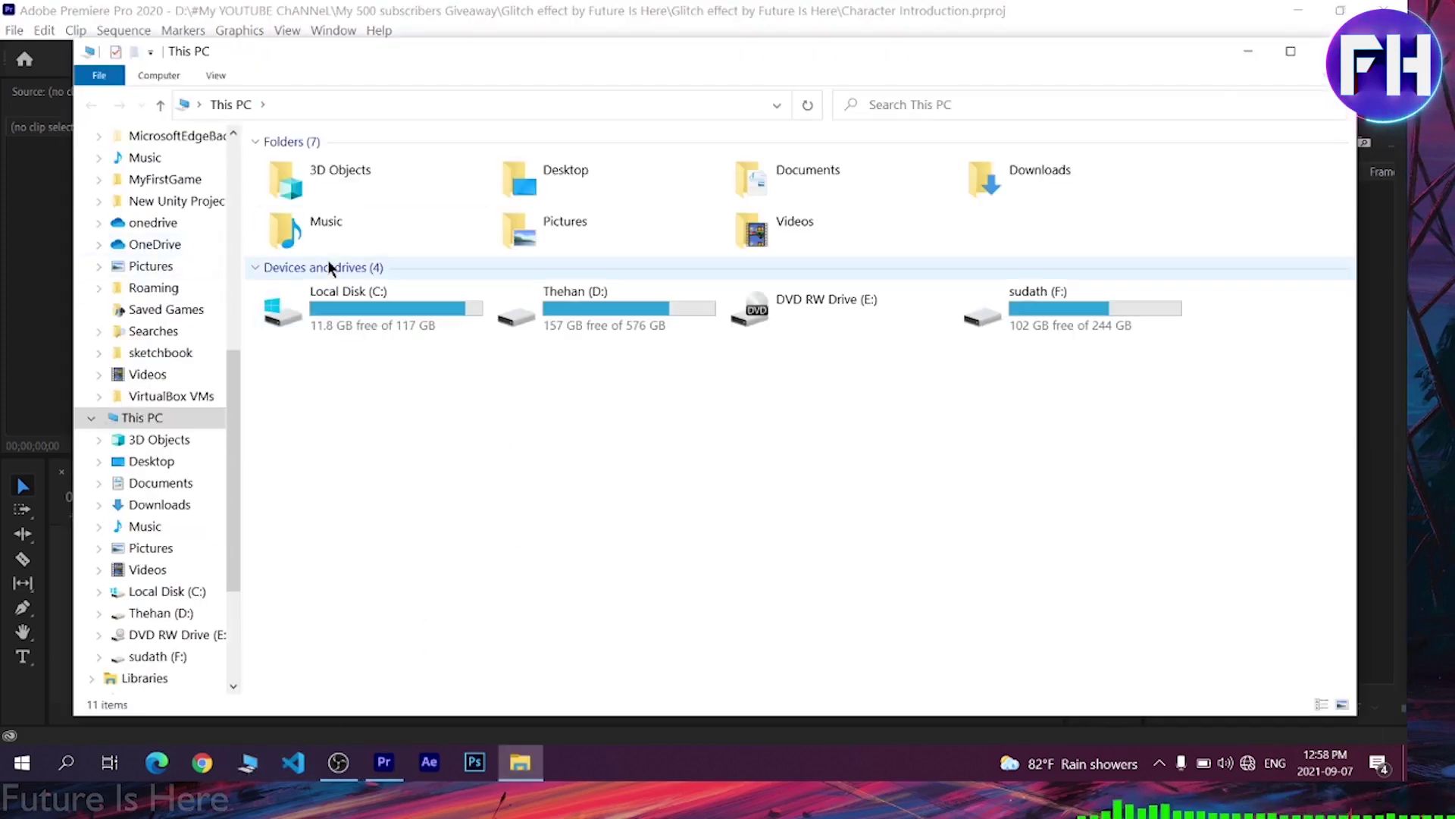
Import WIN_20210907_12_49_53_Pro.mp4 from Pictures > Camera Roll into the Premiere Project panel.
double_click(529, 251)
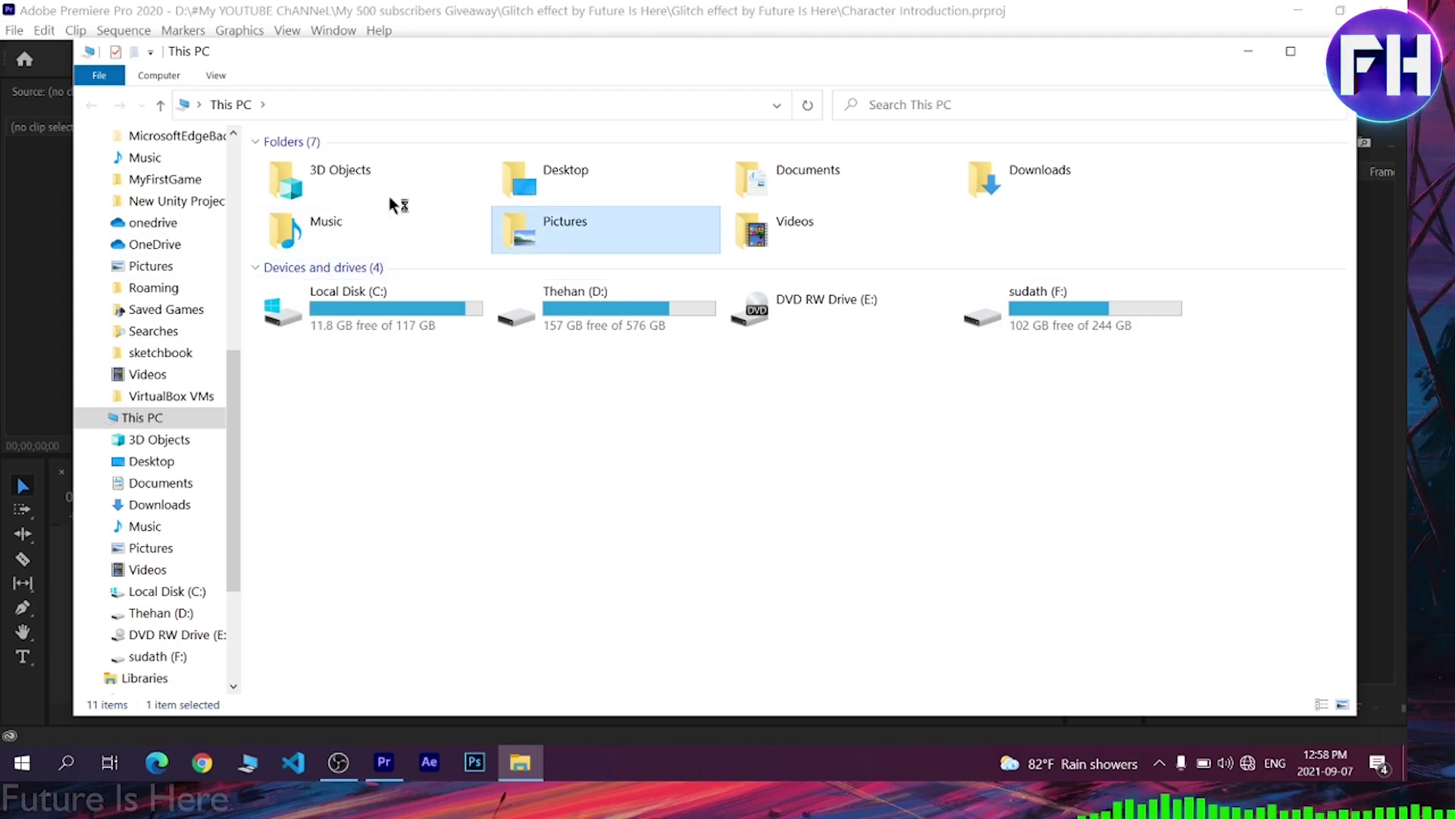
double_click(338, 175)
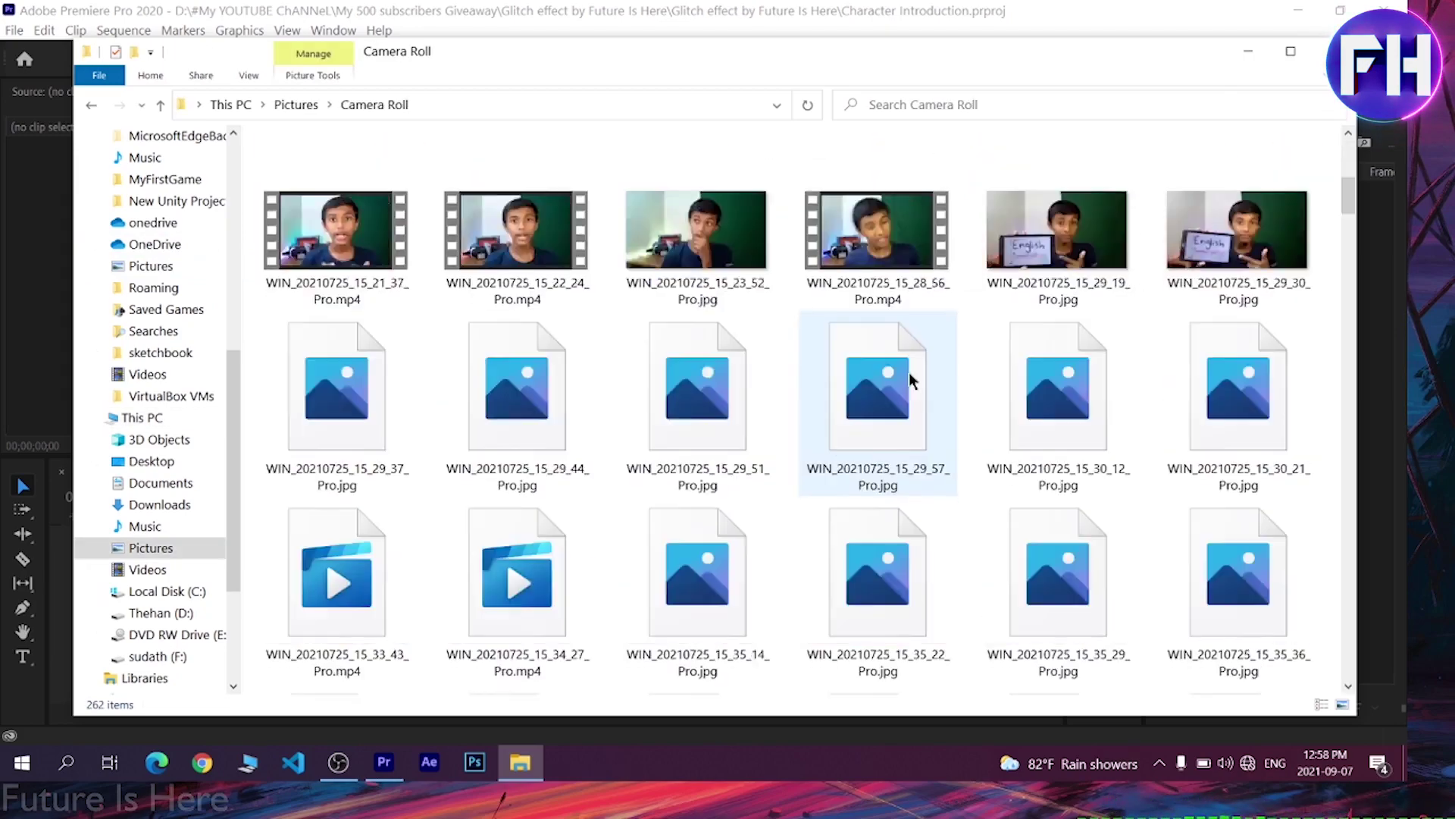
scroll(908, 372, "down", 10)
scroll(908, 371, "down", 10)
scroll(908, 371, "down", 10)
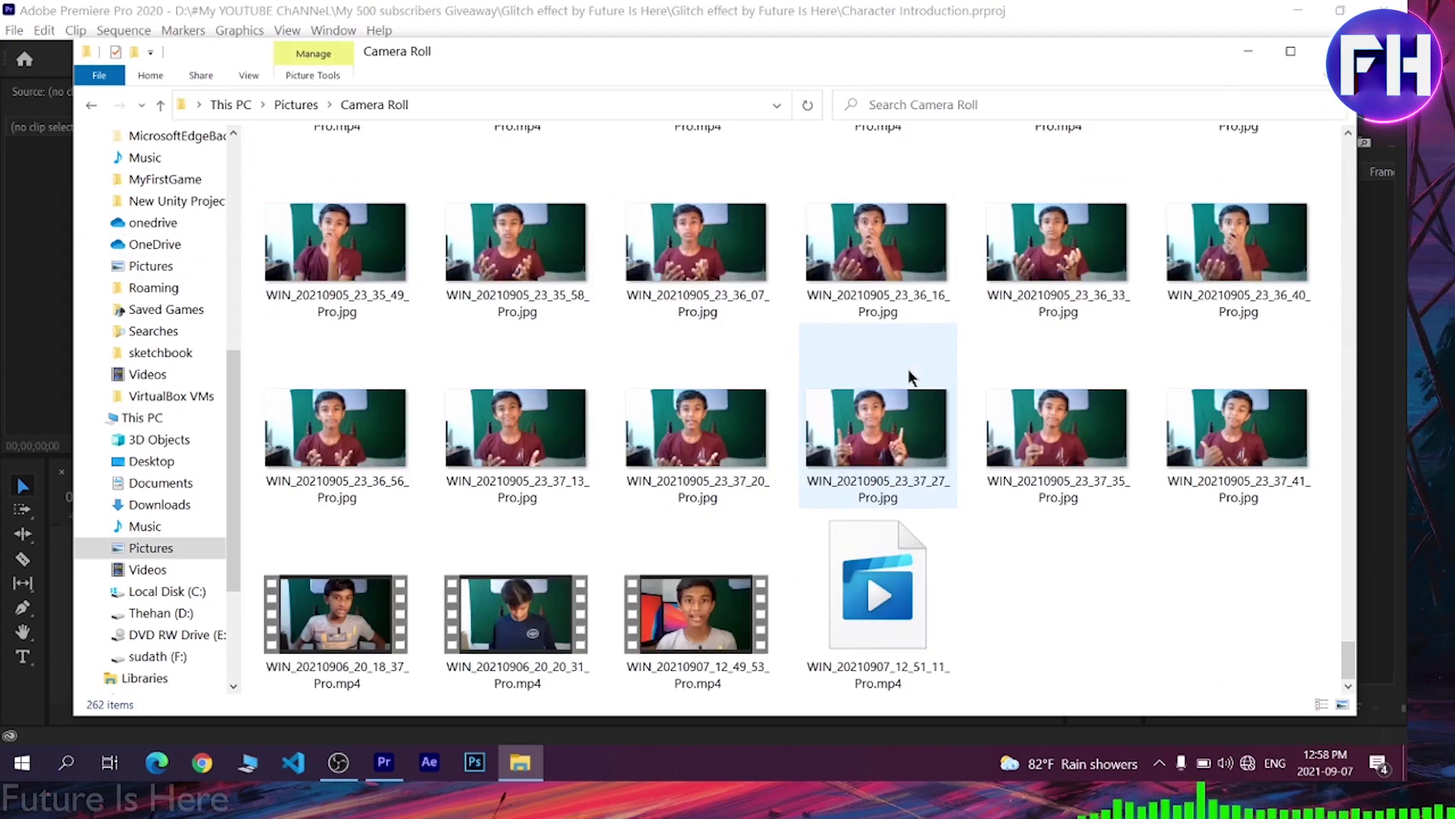
left_click(696, 614)
left_click_drag(876, 64, 596, 121)
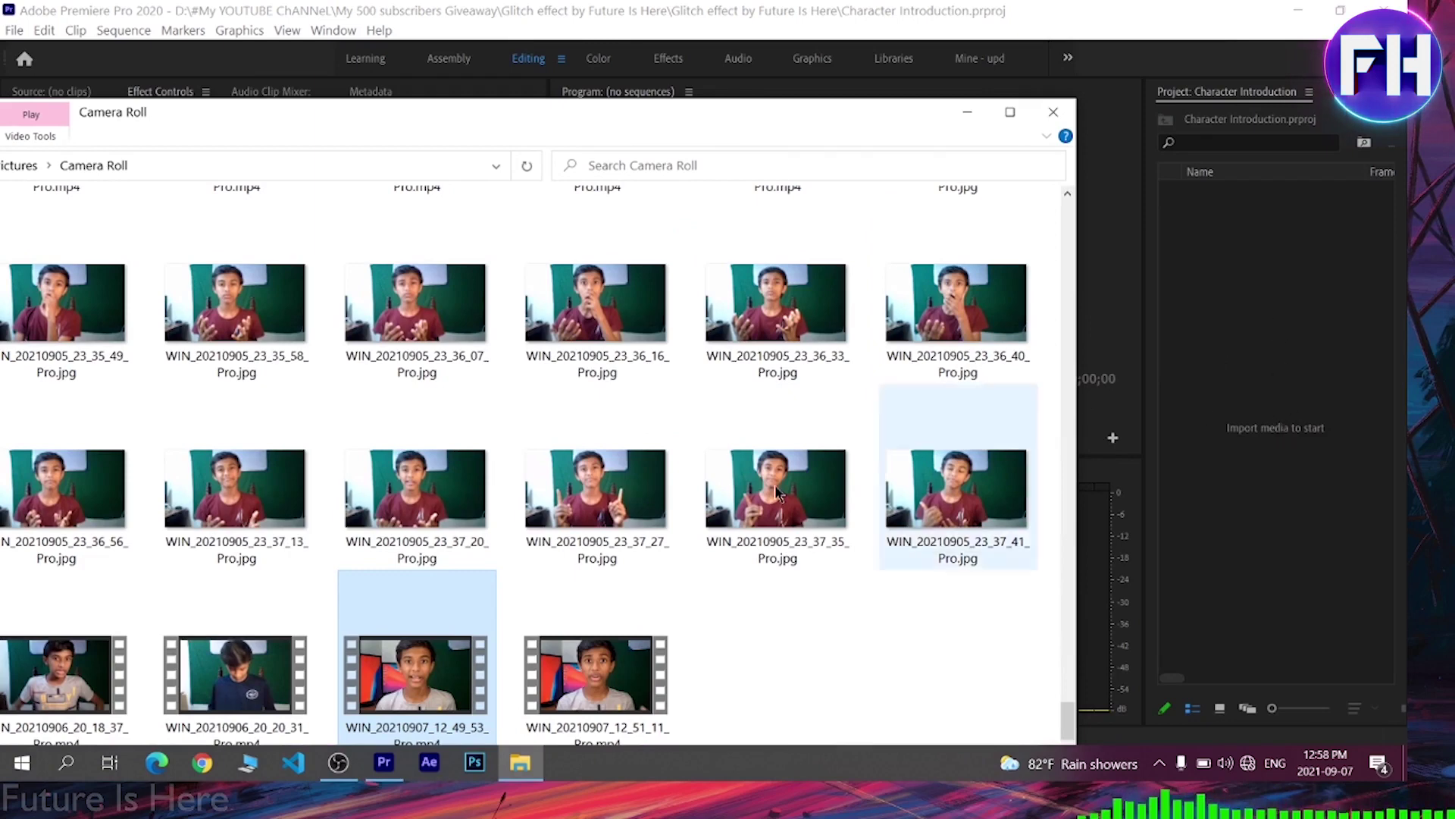
left_click_drag(435, 690, 1269, 306)
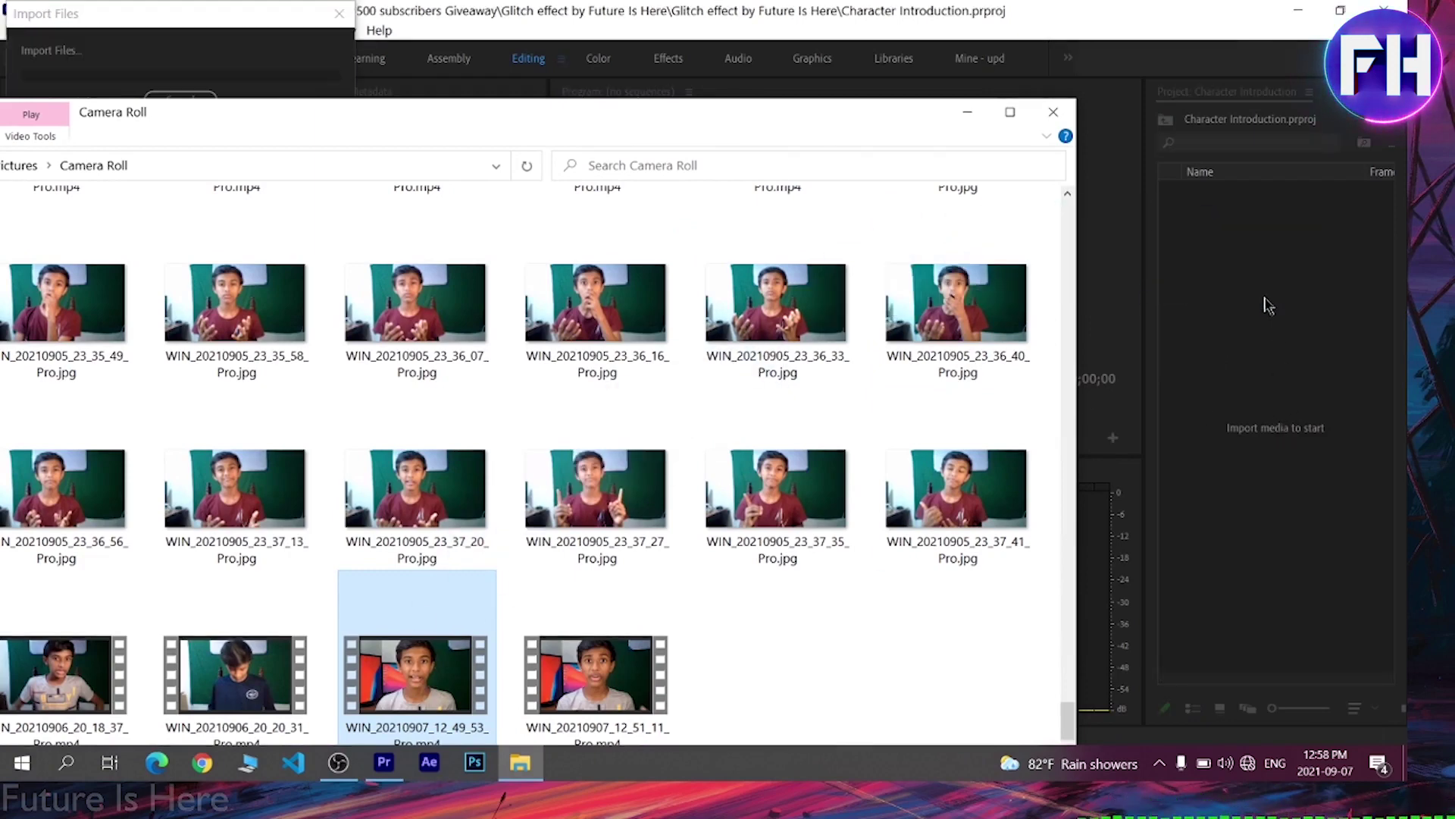
Minimize File Explorer, deselect the imported clip, then bring Explorer back fully on screen.
left_click(968, 113)
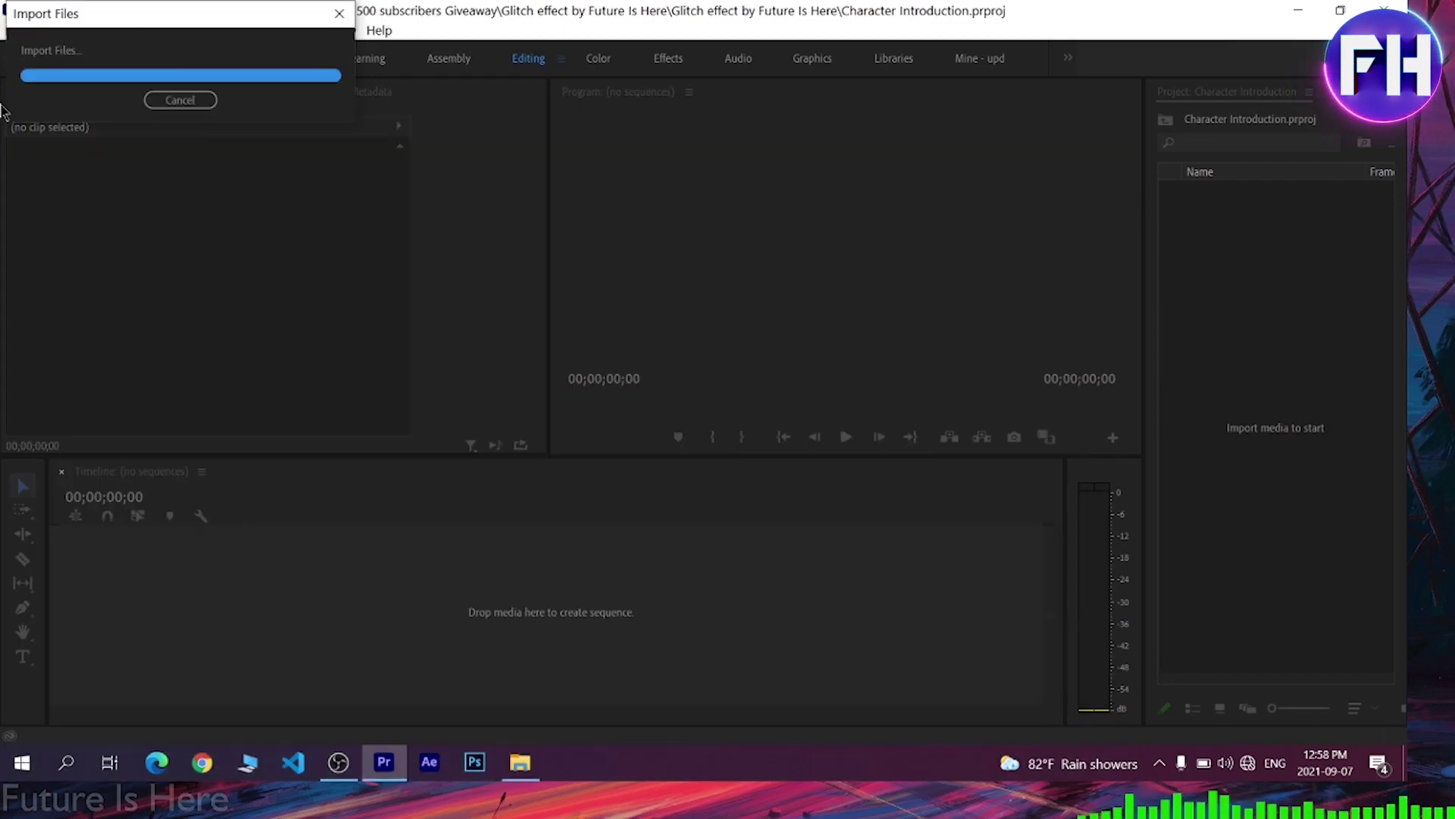
left_click(1187, 214)
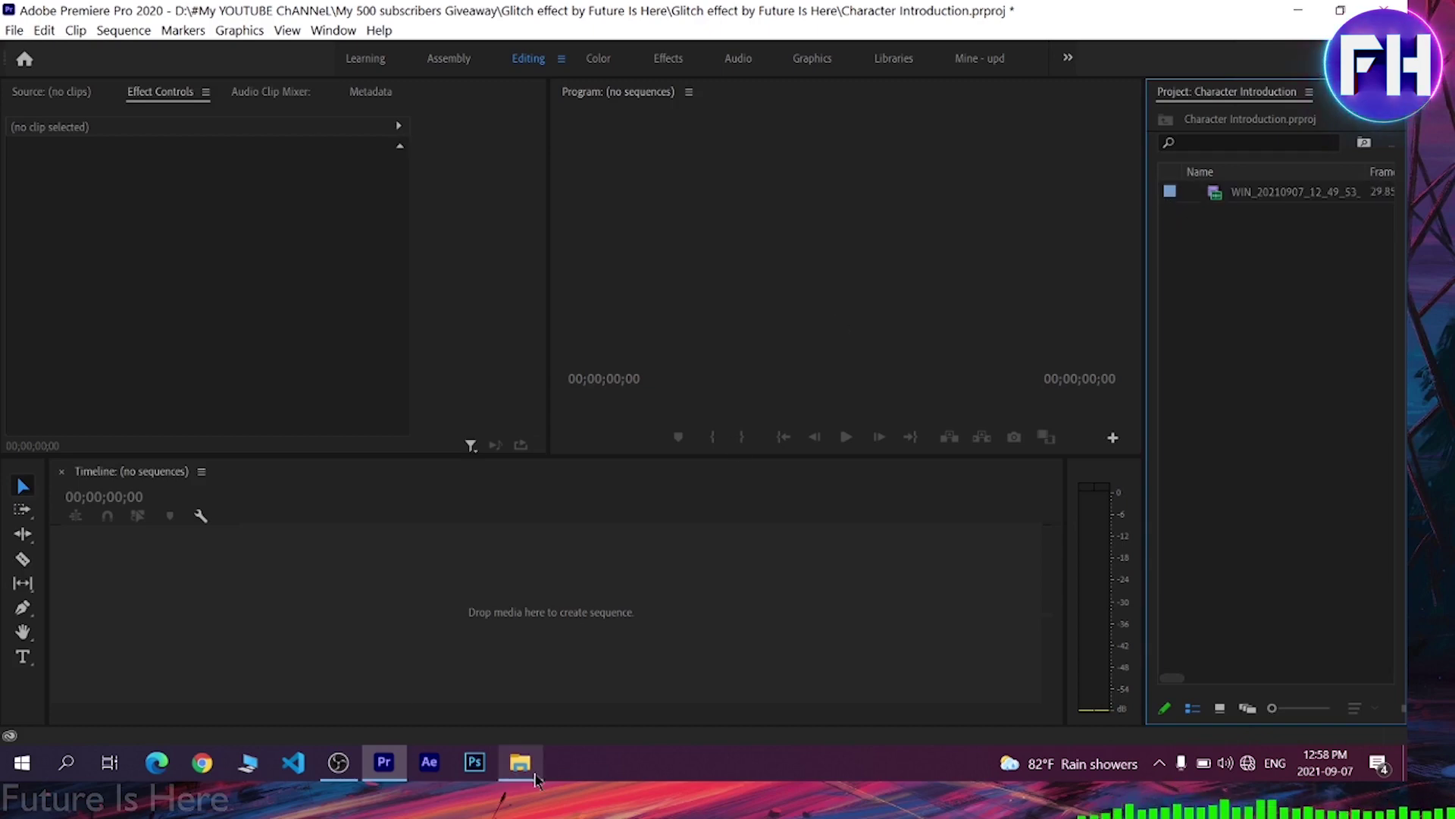
left_click(534, 777)
left_click_drag(572, 117, 819, 73)
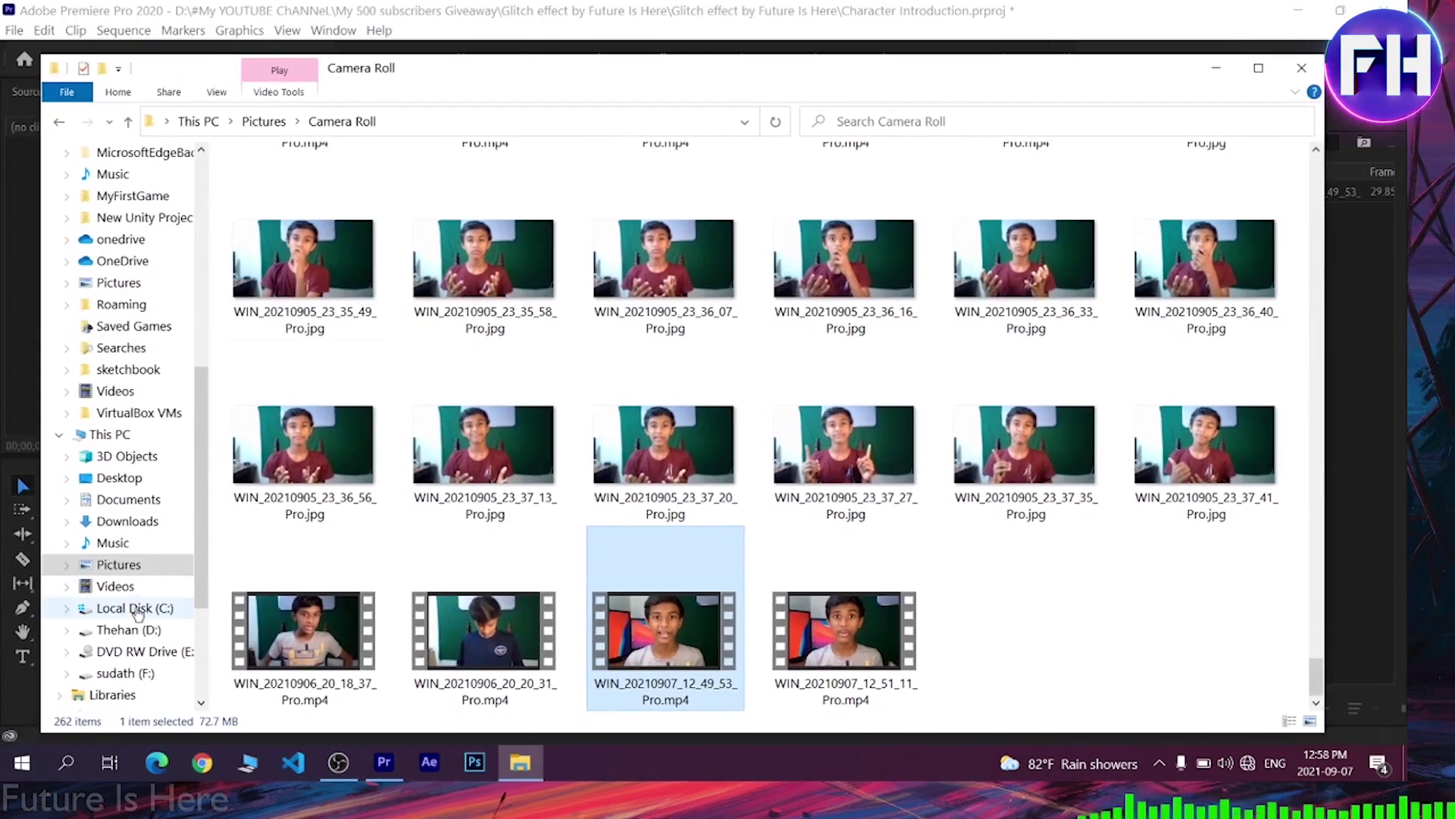
Browse from the D: drive through the Dope Transitions pack to Footage > Sounds > Swoosh.
left_click(129, 630)
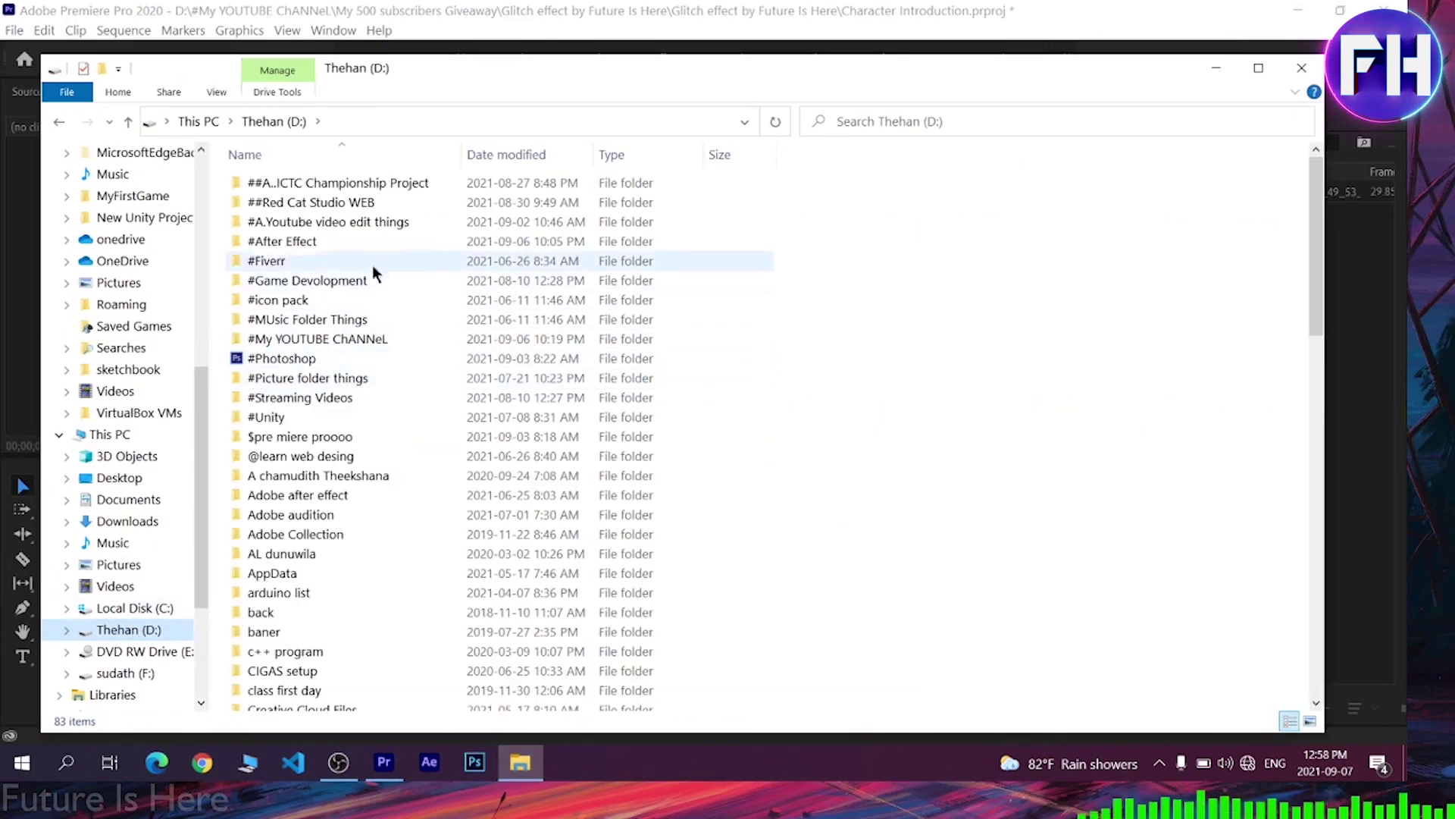
double_click(396, 225)
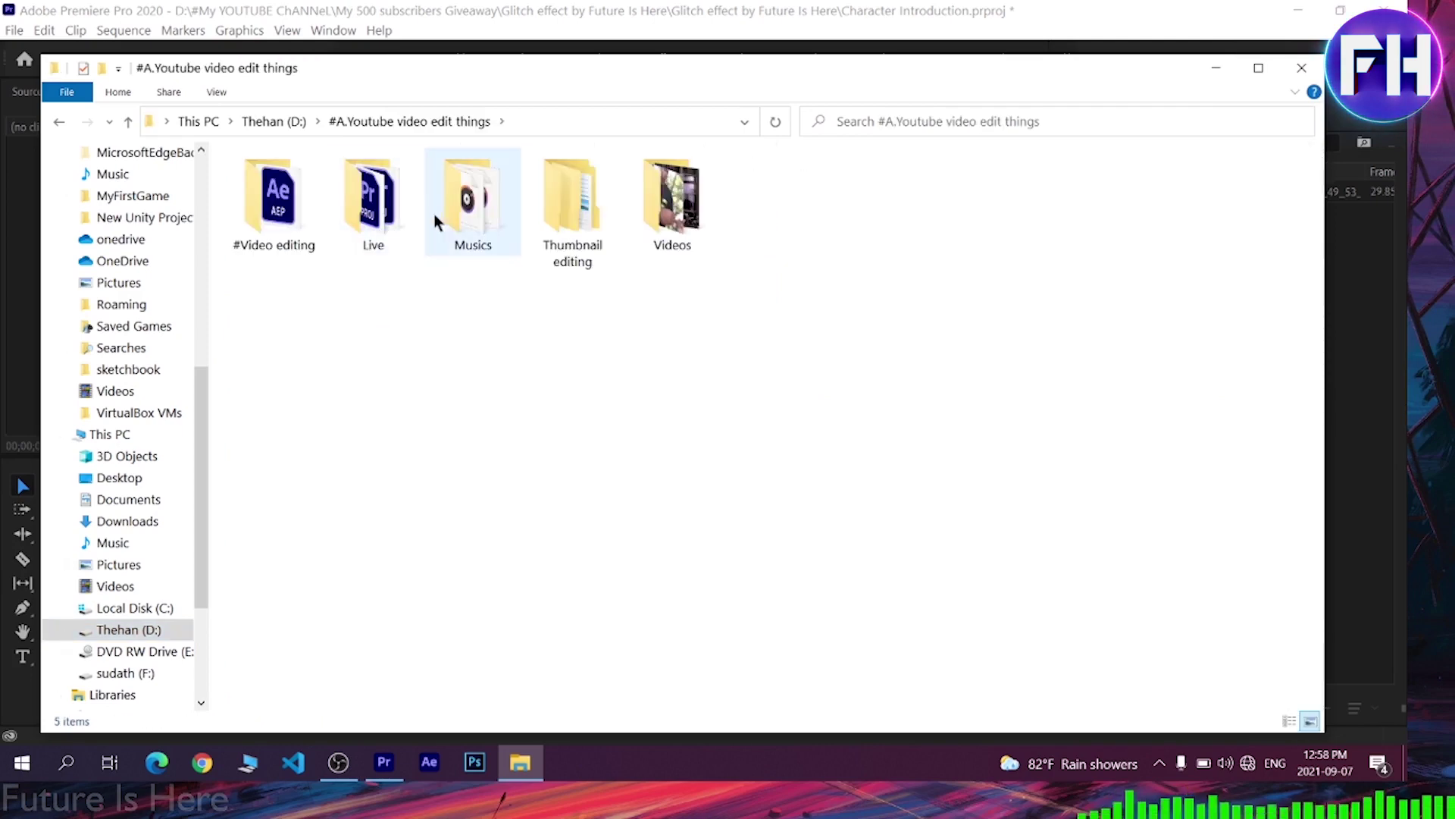
double_click(276, 224)
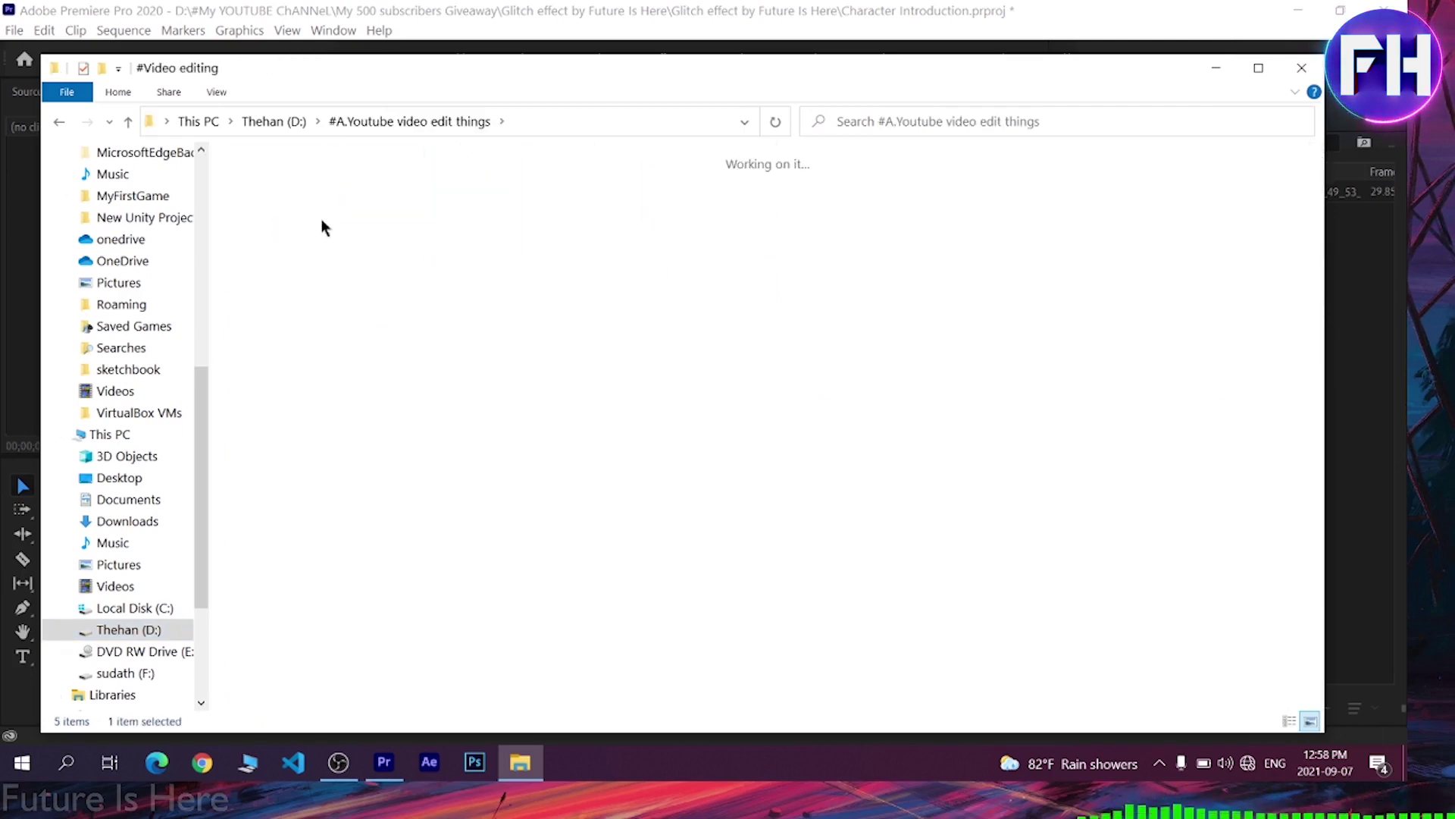
double_click(869, 230)
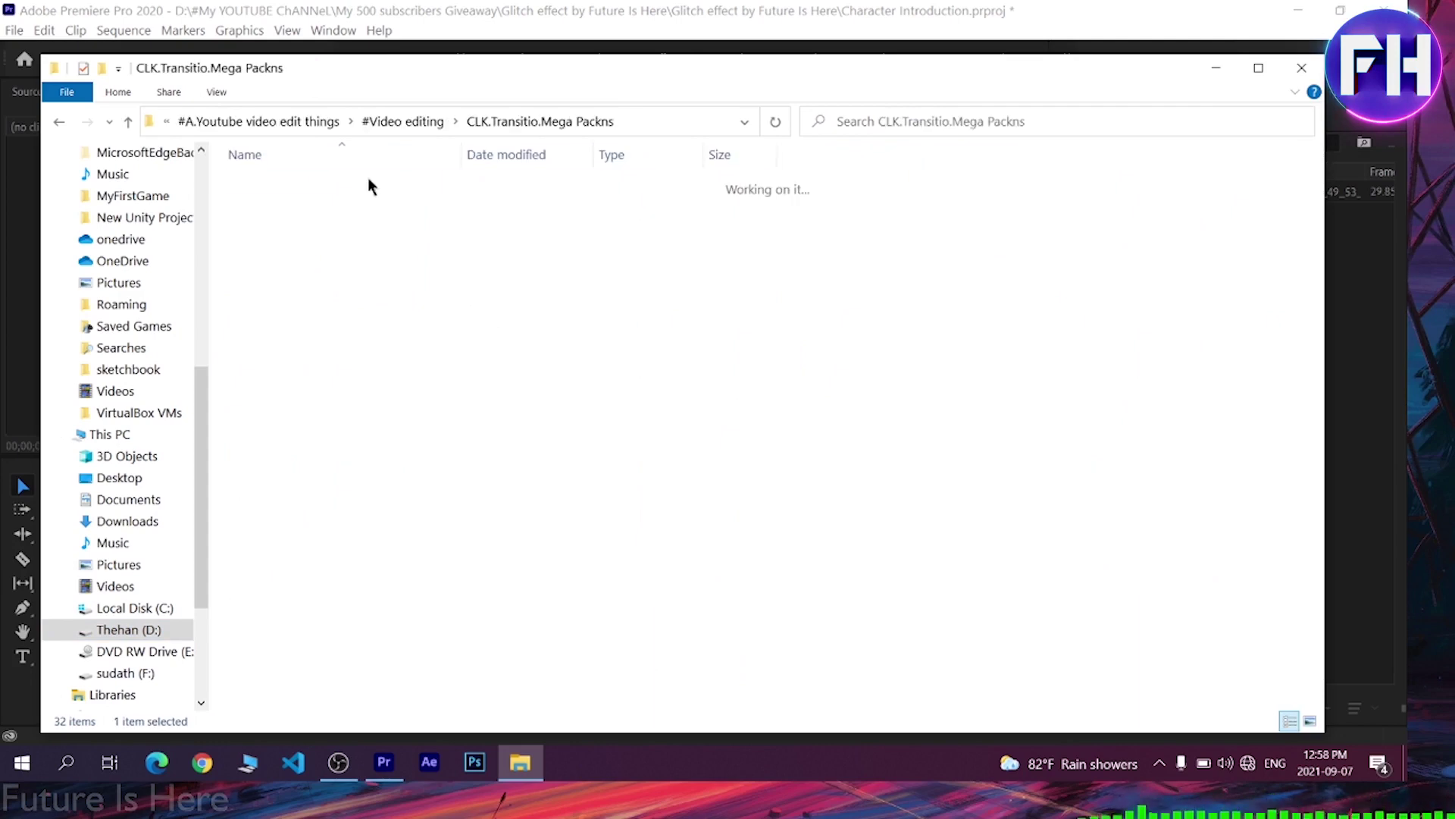
double_click(346, 186)
double_click(321, 185)
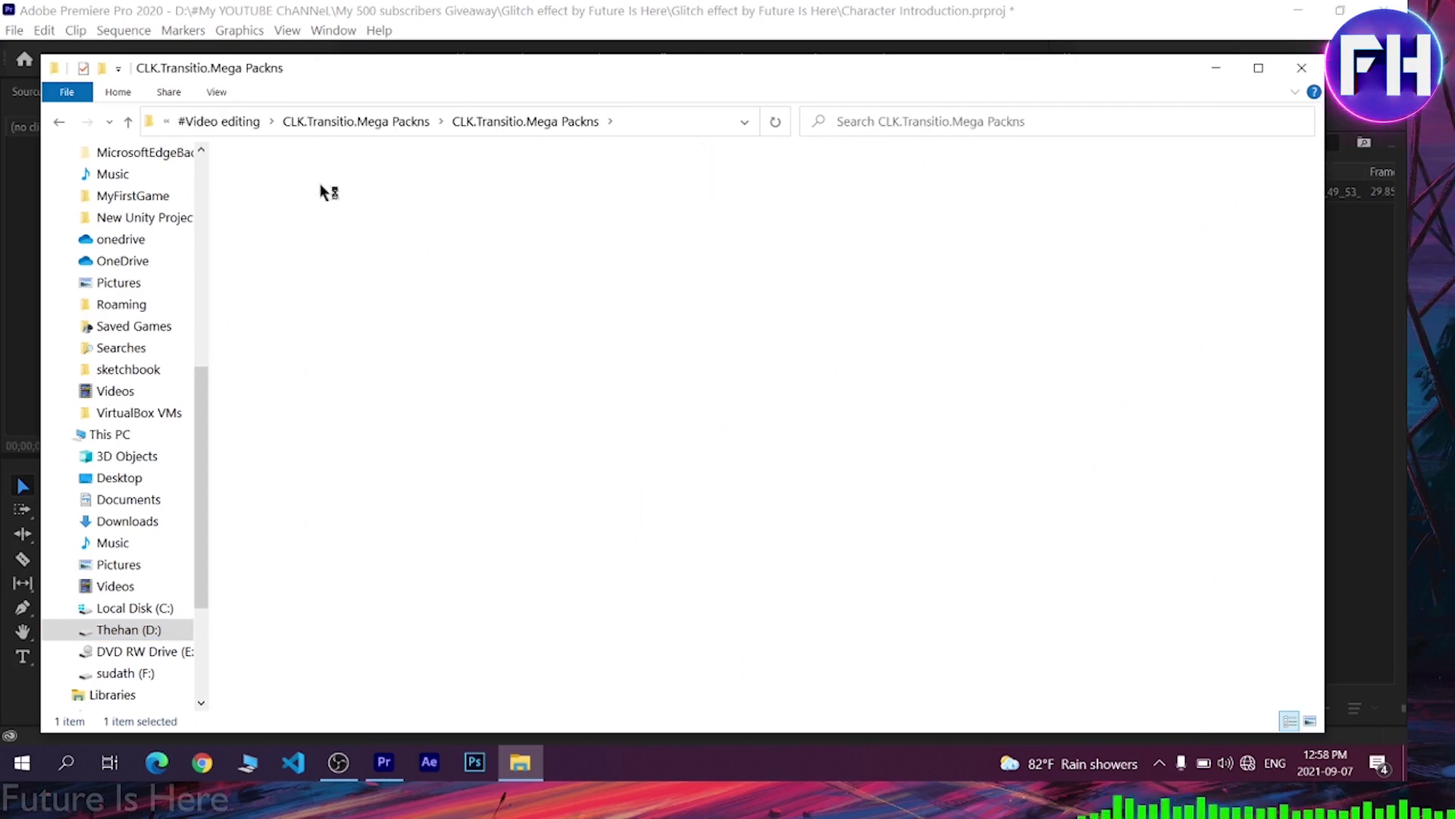
double_click(315, 186)
double_click(303, 189)
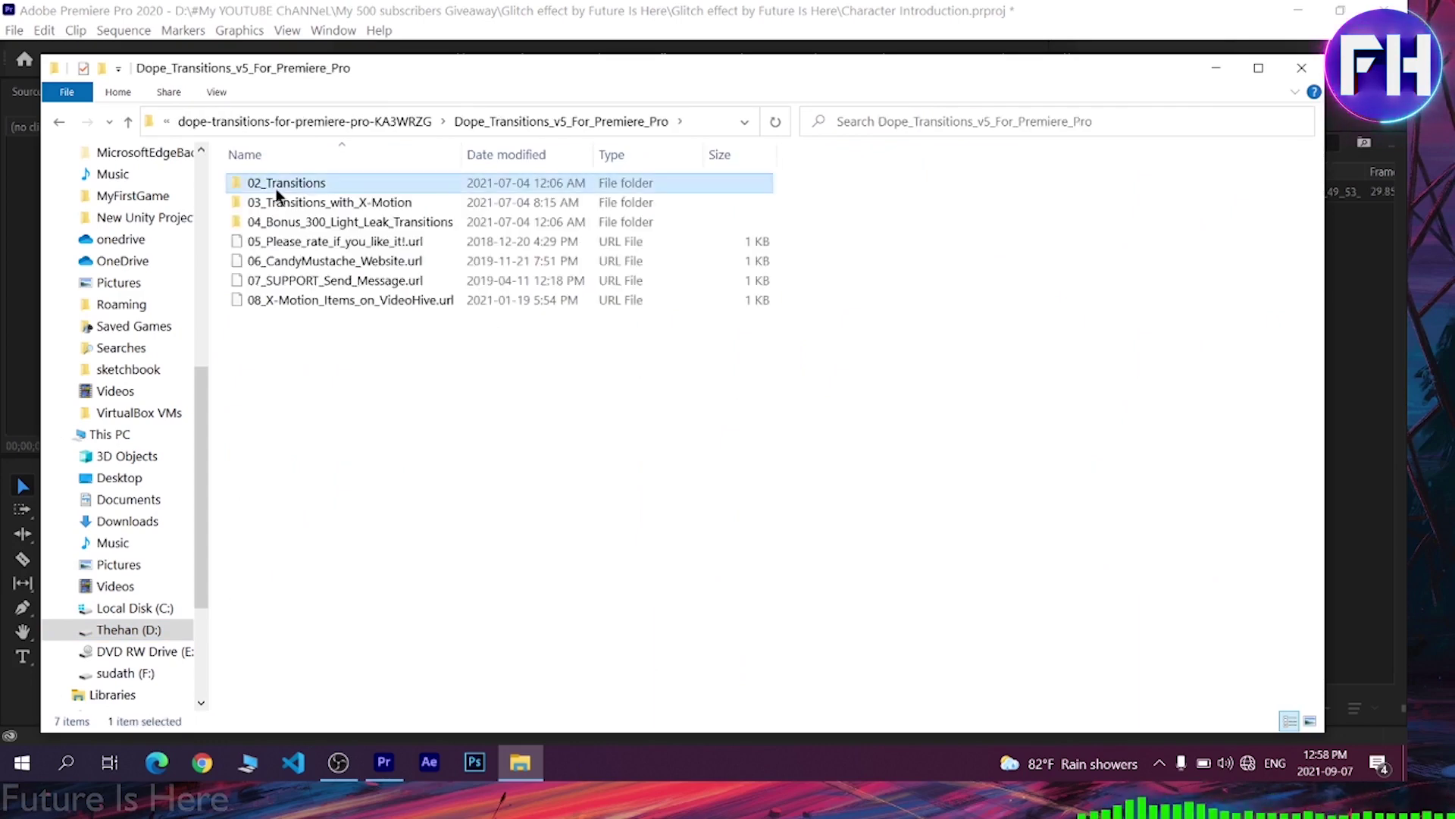
double_click(276, 190)
double_click(282, 188)
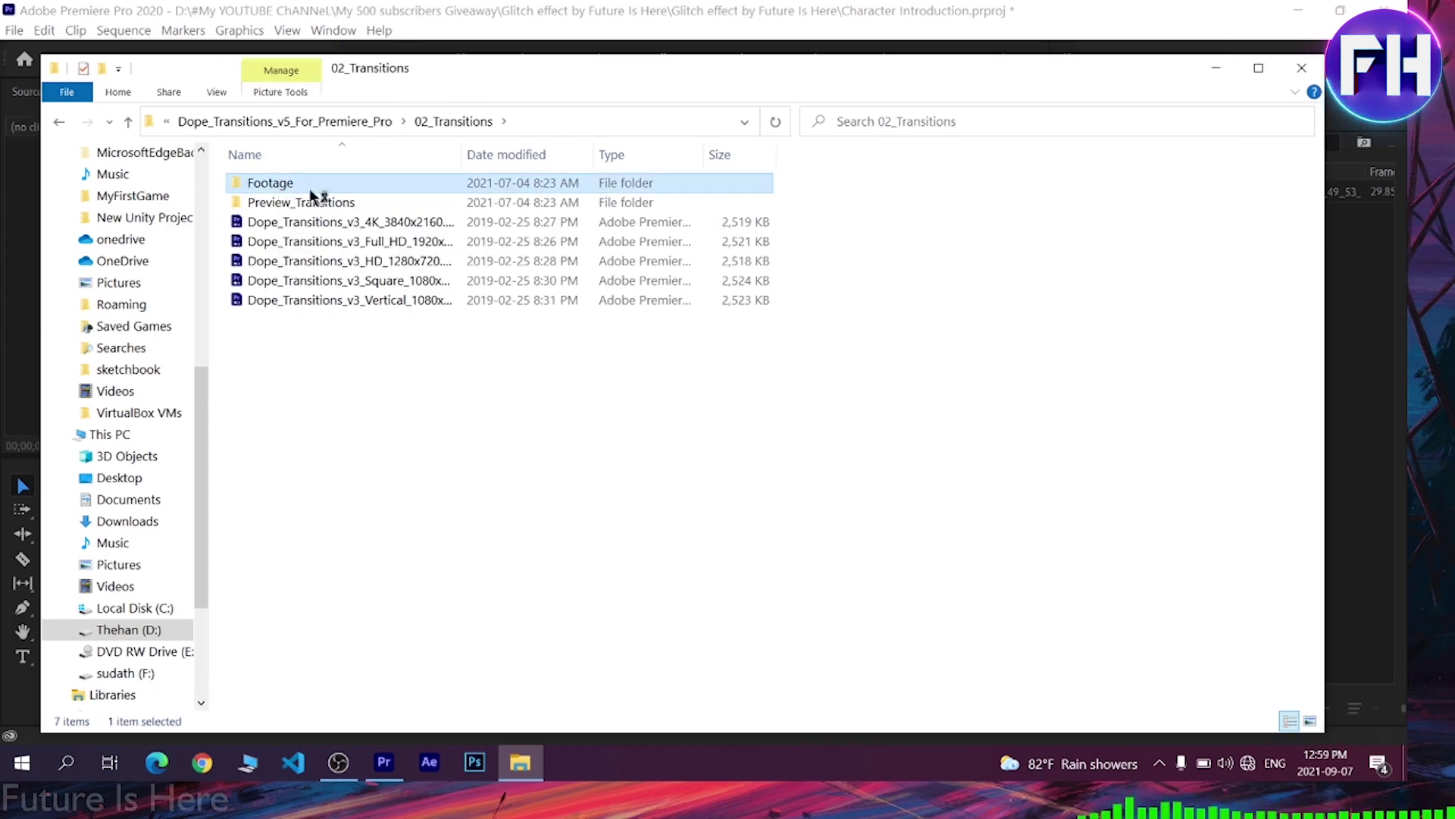
double_click(366, 201)
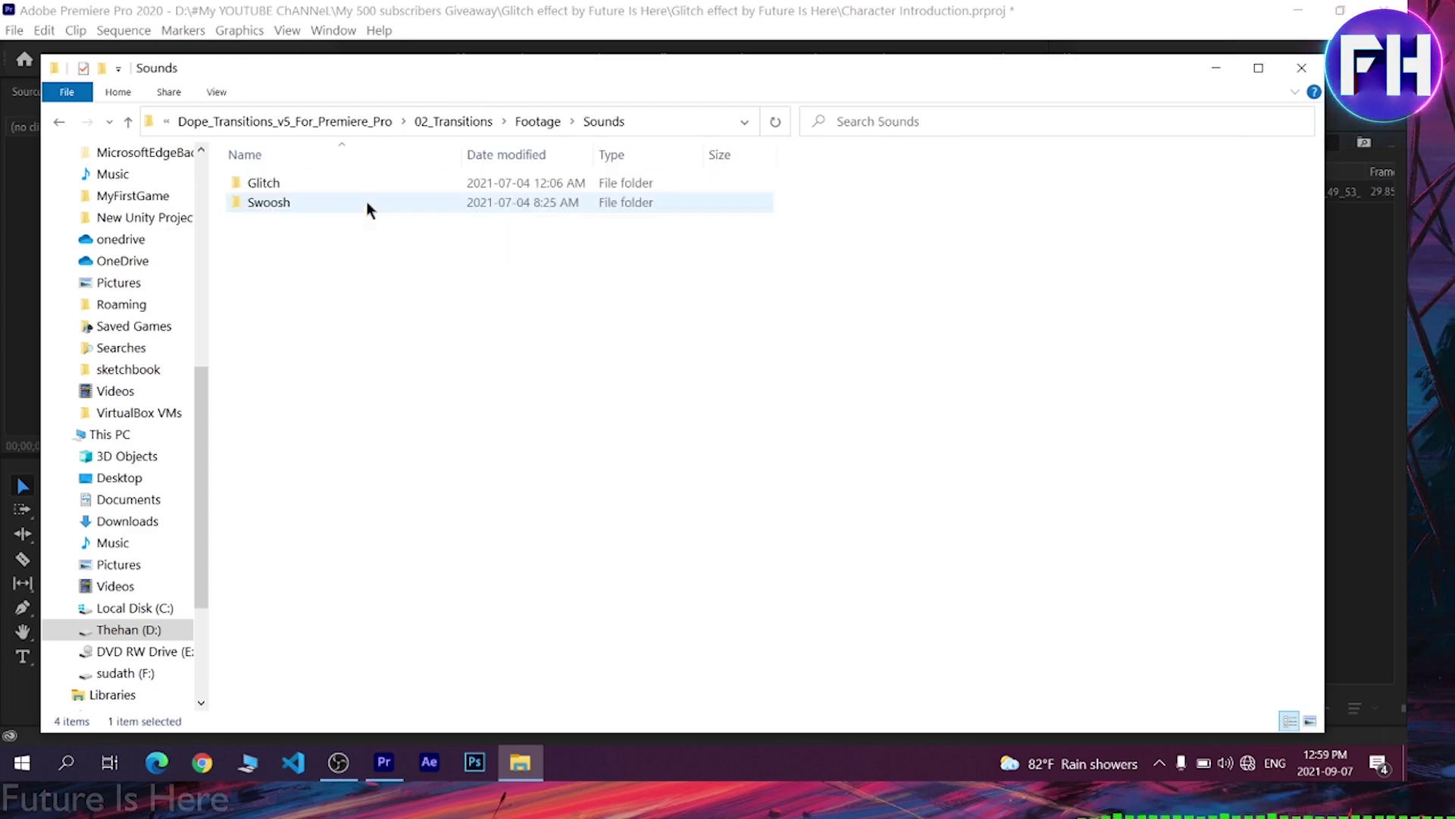
double_click(299, 201)
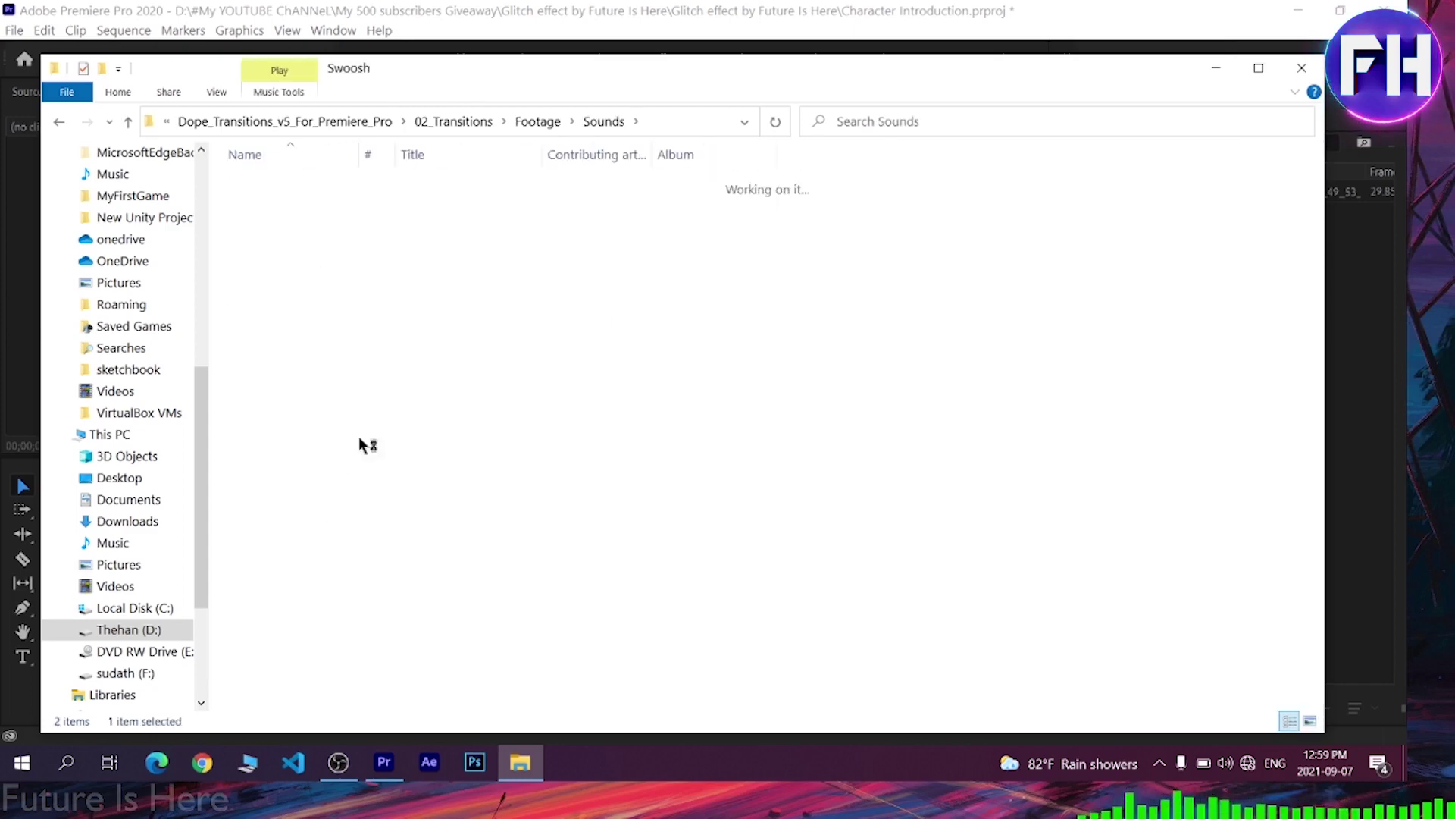
Preview Swoosh_31.wav in the music player, then close the player.
left_click_drag(609, 599, 349, 172)
left_click(332, 495)
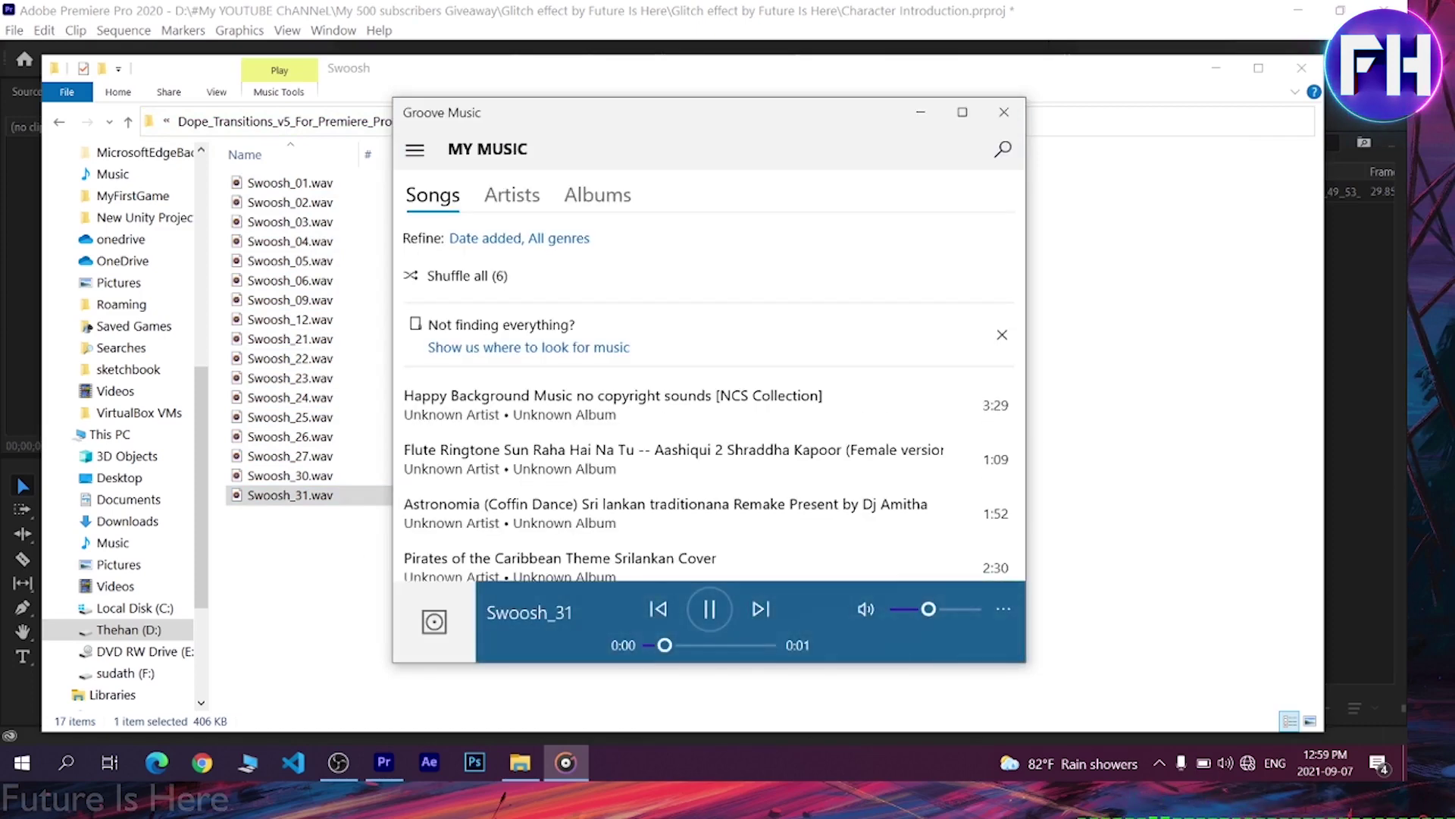
left_click(1004, 112)
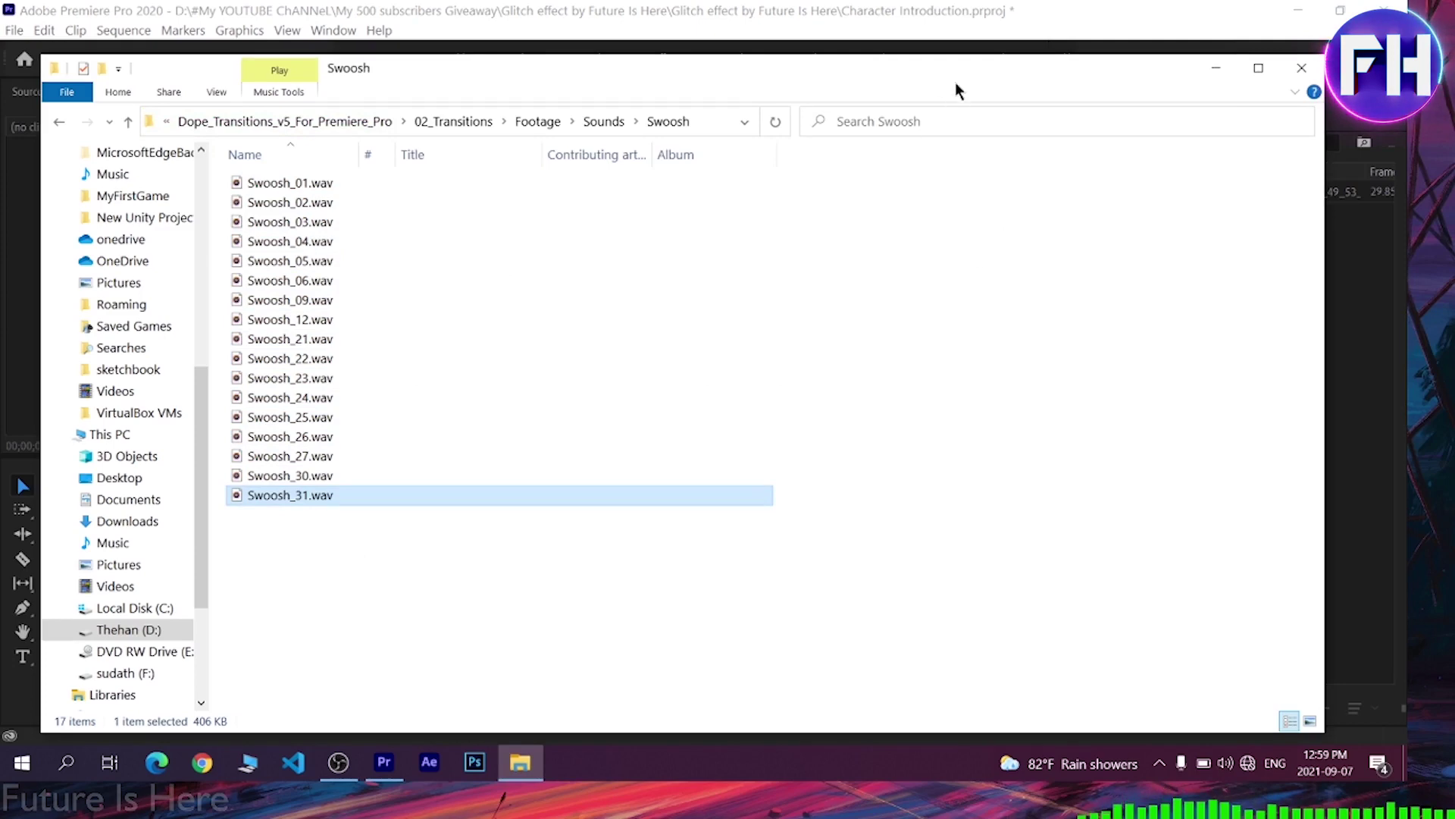
mouse_move(958, 70)
left_mouse_down()
mouse_move(825, 91)
mouse_move(808, 78)
left_mouse_up()
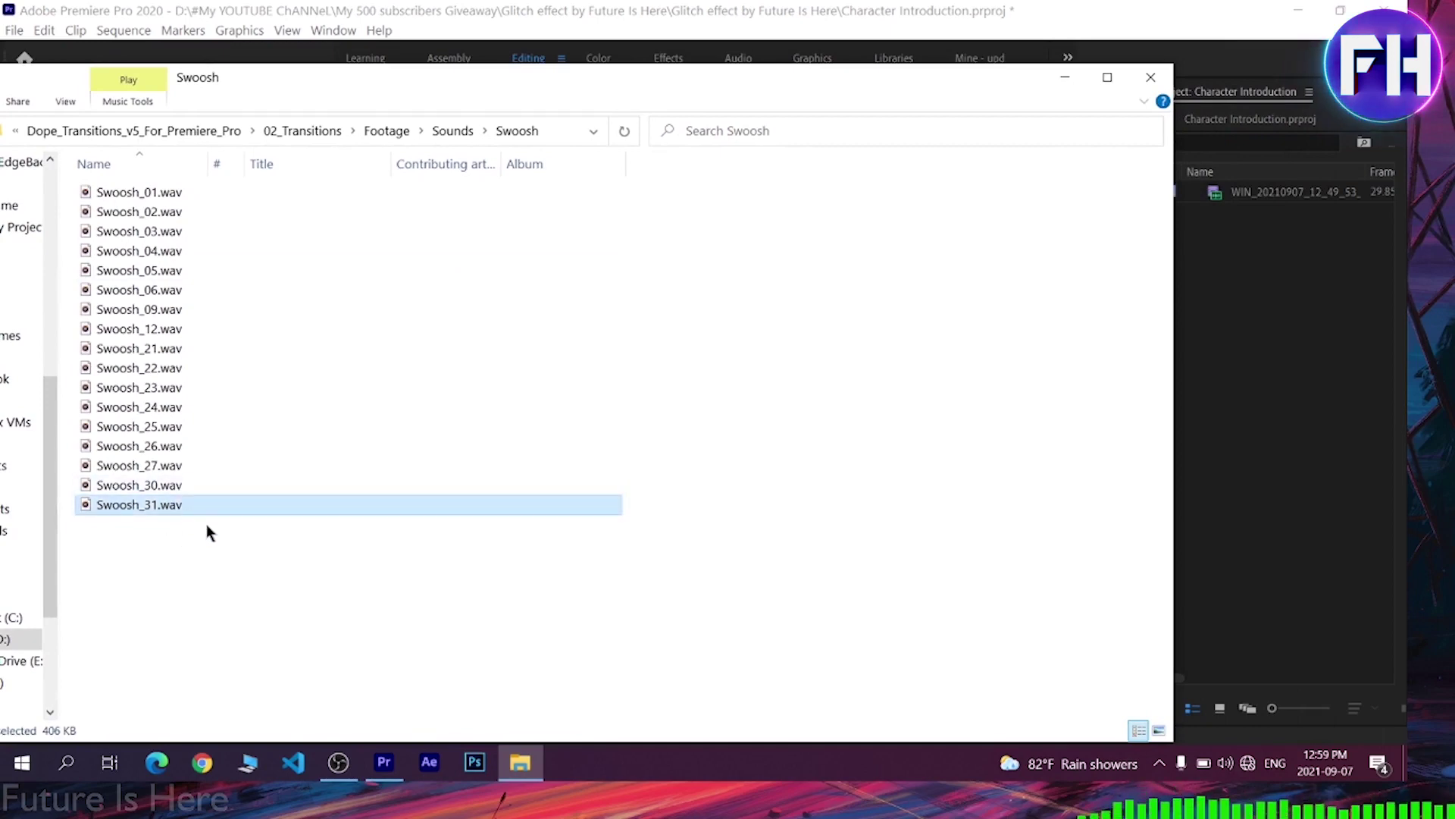
Drag Swoosh_31.wav into the Premiere project's media.
left_click_drag(240, 599, 111, 132)
left_click(248, 529)
mouse_move(216, 501)
left_mouse_down()
mouse_move(281, 467)
mouse_move(1267, 333)
mouse_move(1277, 315)
left_mouse_up()
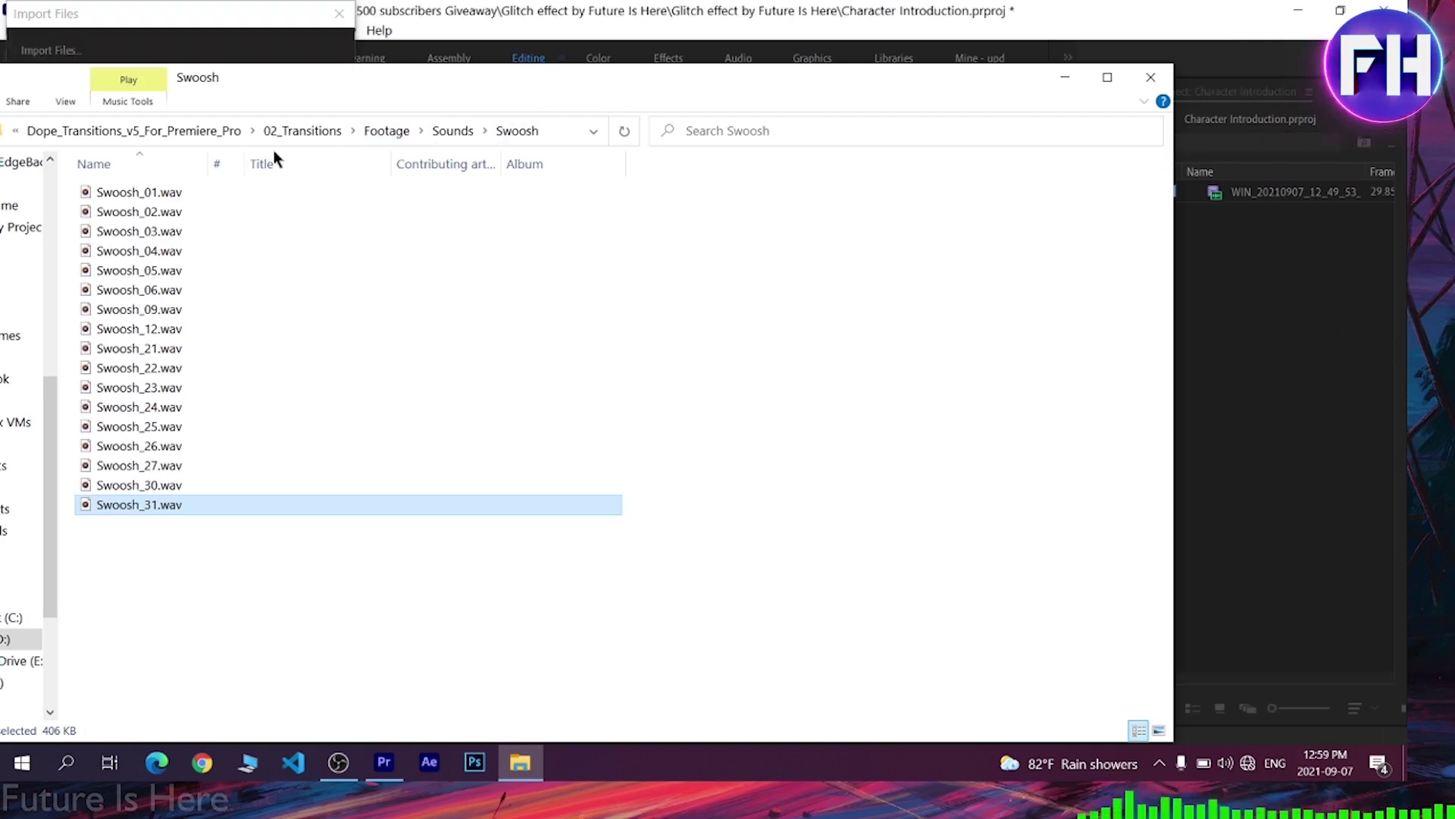
Go back up the folder levels to #Video editing.
left_click(99, 132)
left_click(98, 133)
left_click(98, 133)
left_click(99, 133)
left_click(97, 133)
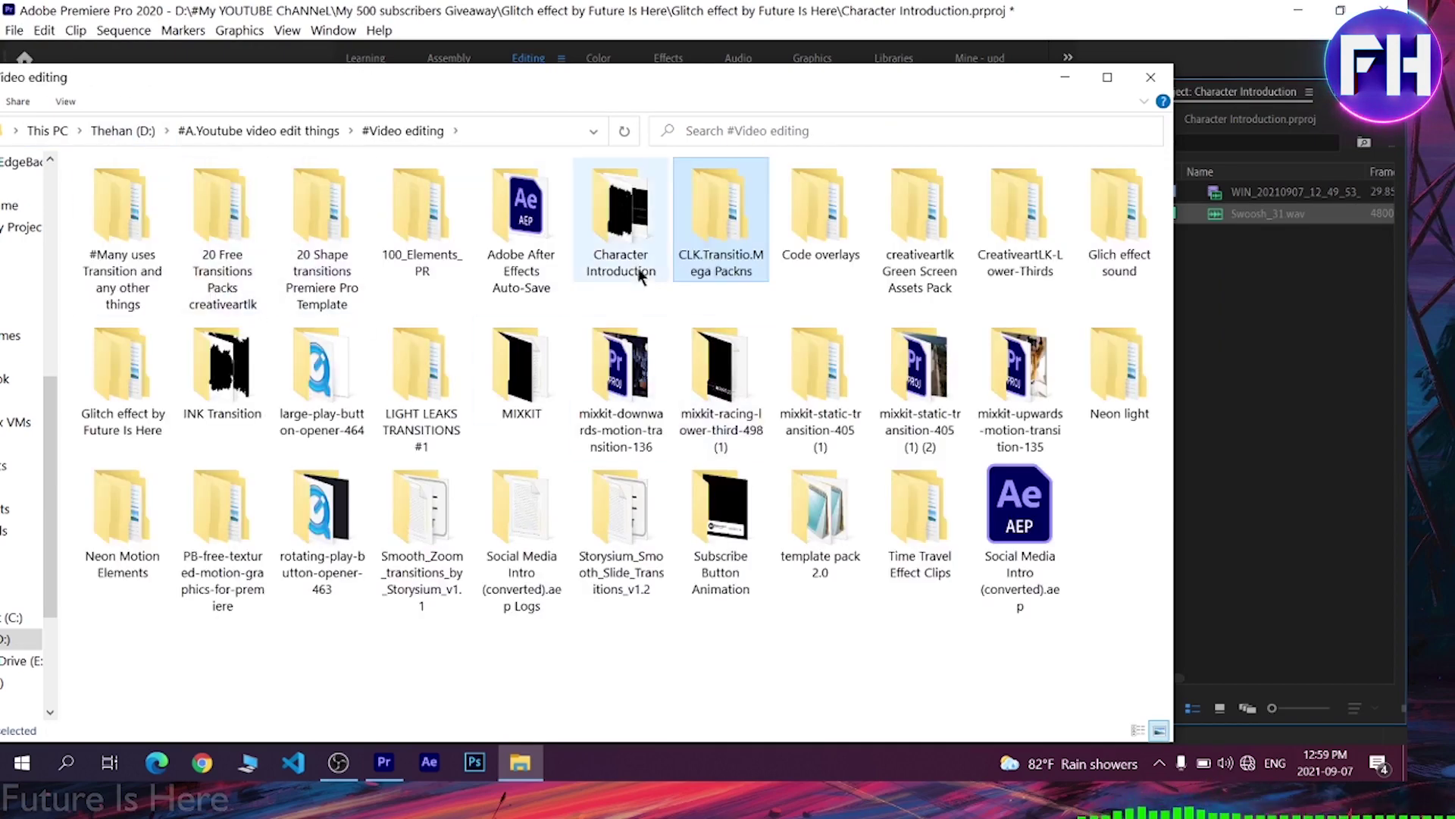
Open INK Transition and preview Ink Track Matte 3.mp4 and Ink Transition 1.mp4.
double_click(228, 387)
mouse_move(1037, 417)
left_mouse_down()
mouse_move(181, 180)
mouse_move(89, 200)
left_mouse_up()
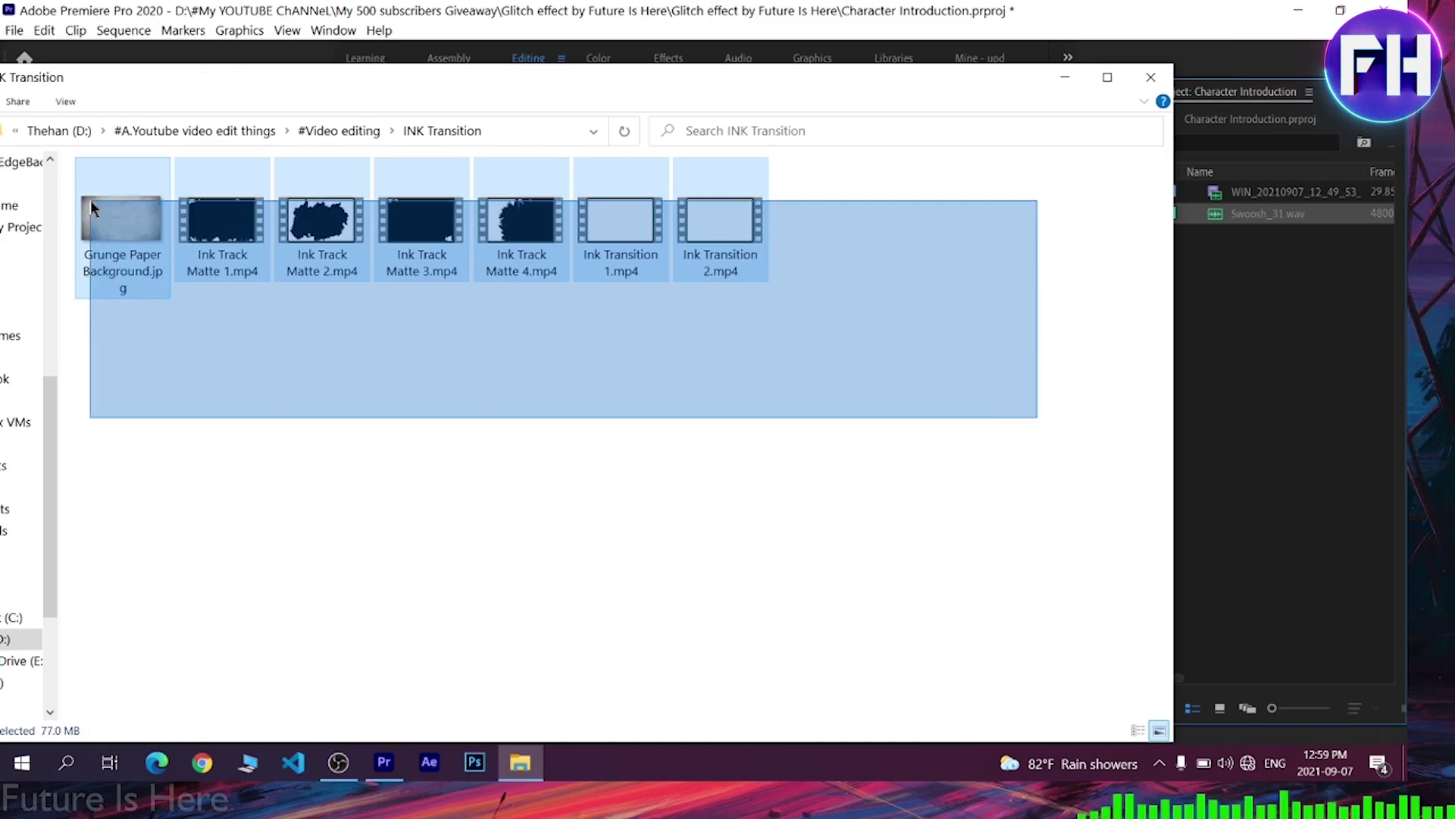
left_click(630, 339)
double_click(436, 241)
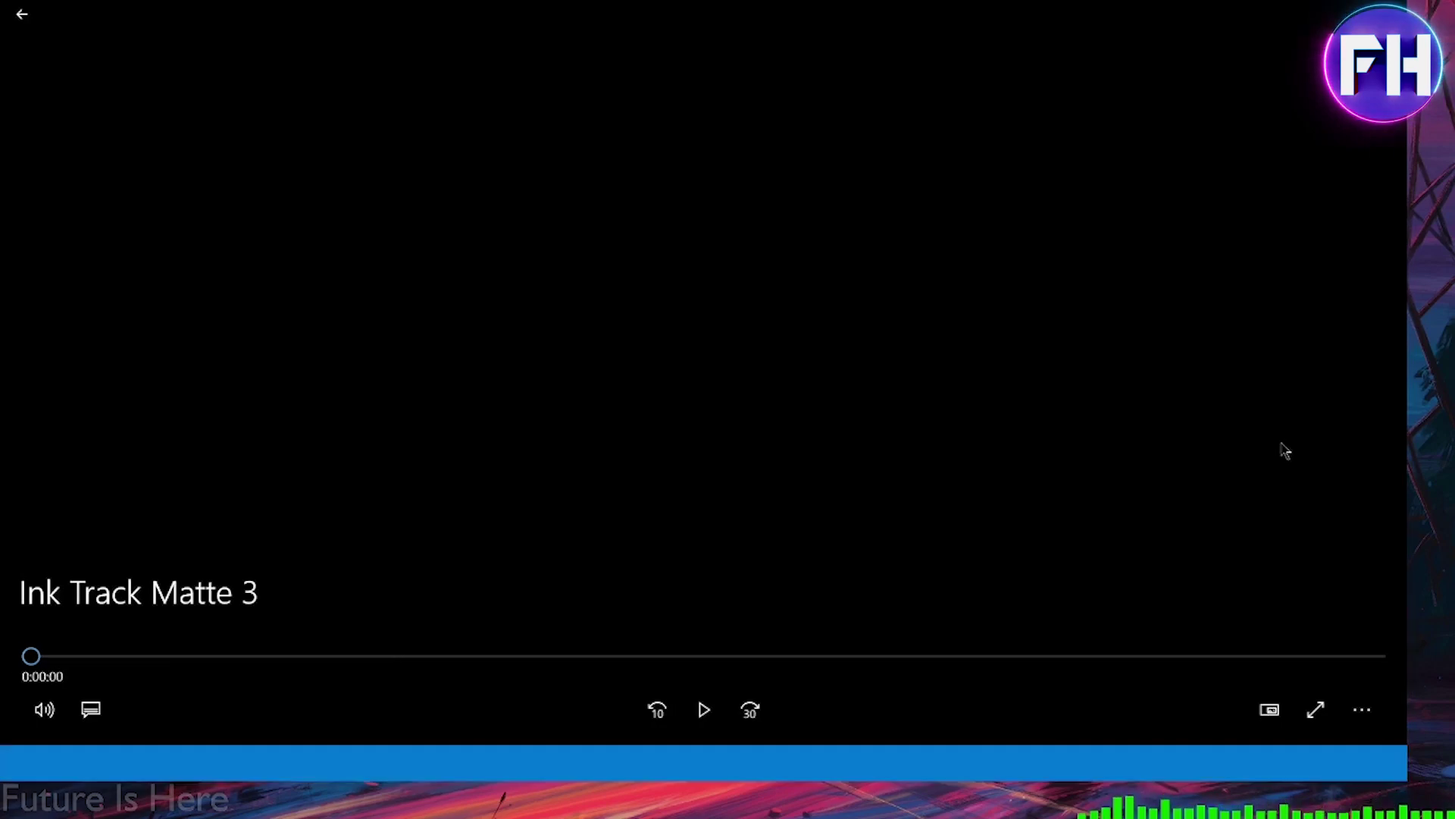
left_click(288, 656)
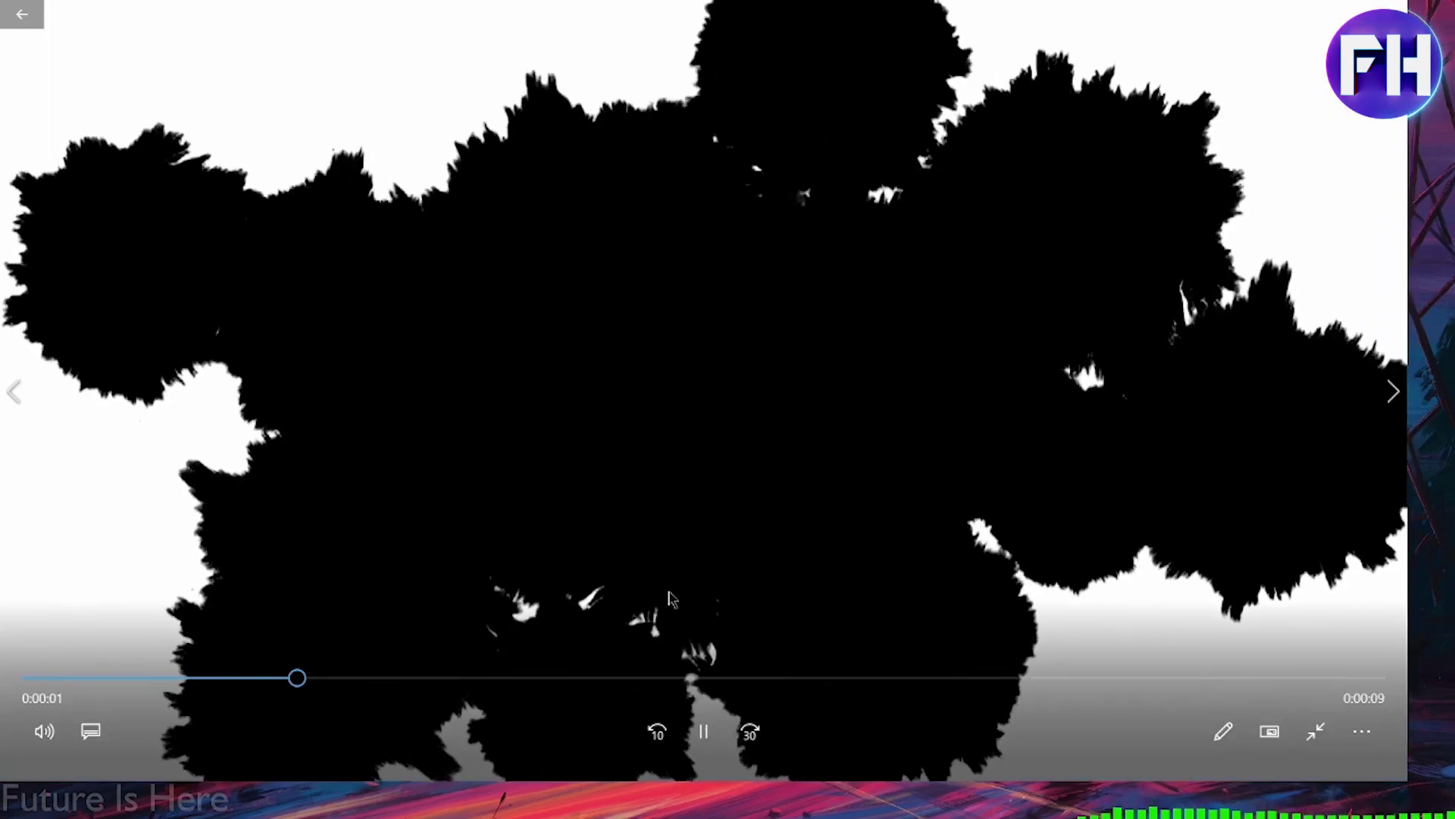
left_click(54, 680)
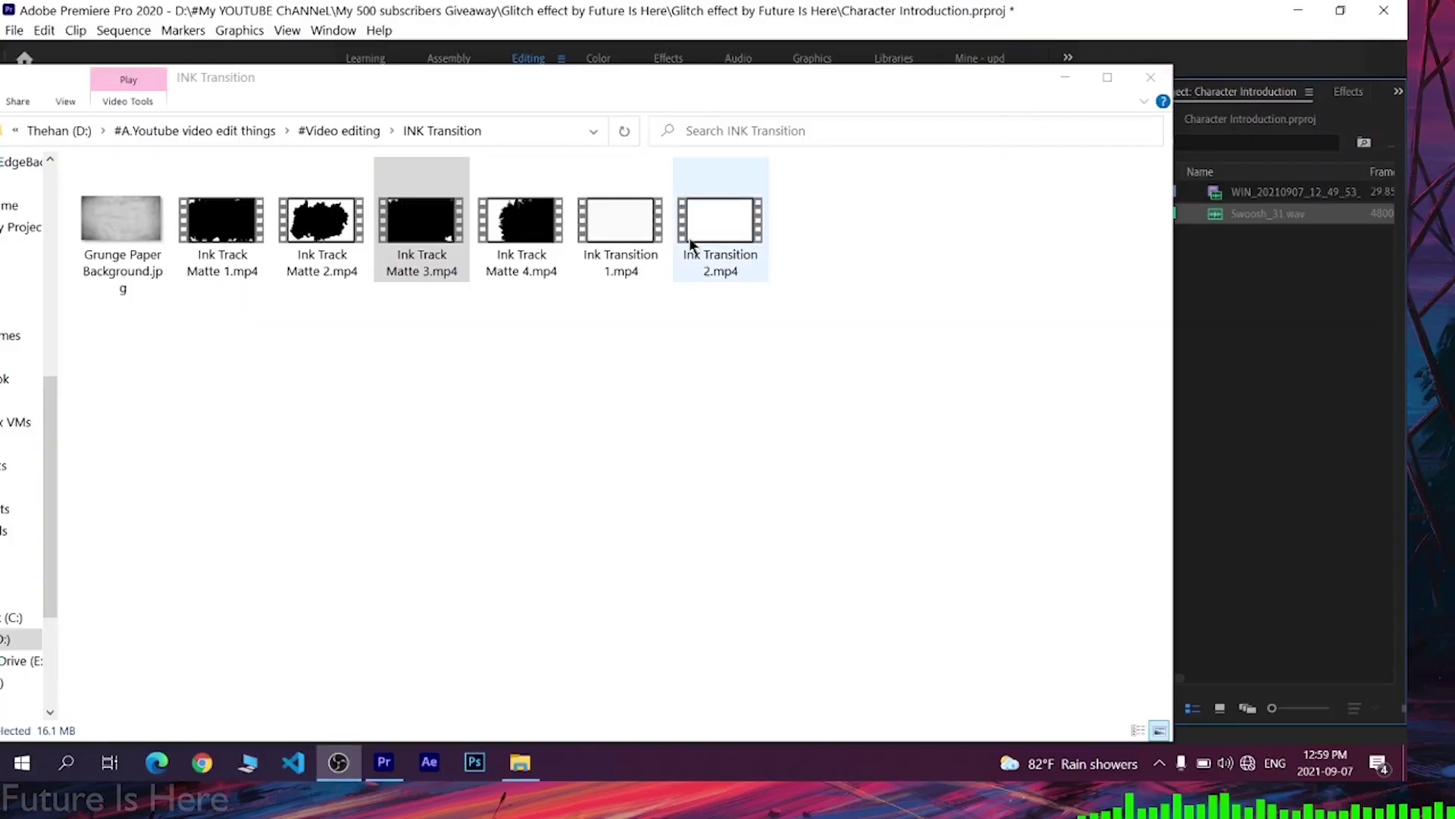
left_click(620, 251)
double_click(620, 252)
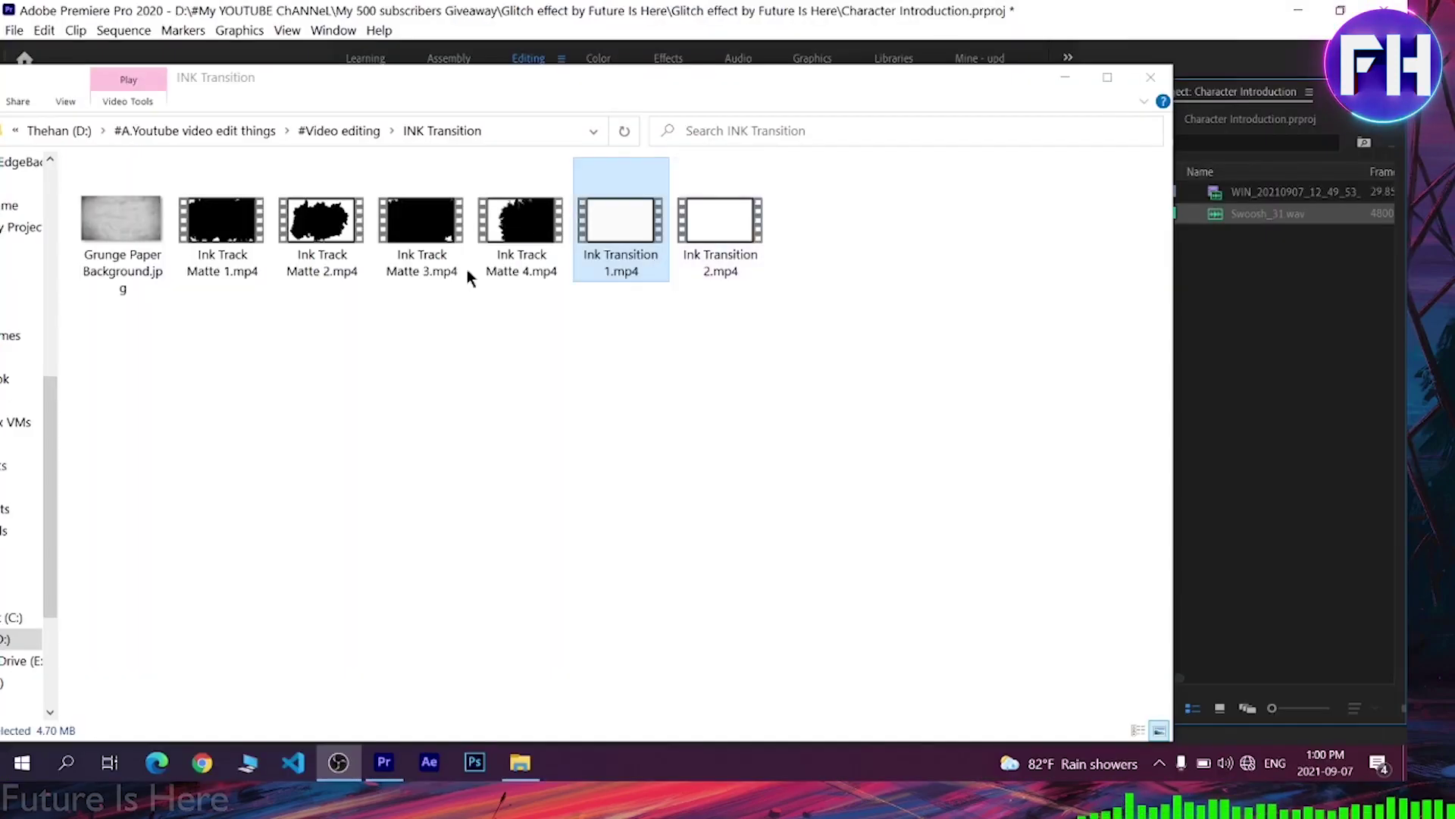
Import both ink clips into the Premiere project and return to Premiere.
left_click(415, 229, "ctrl")
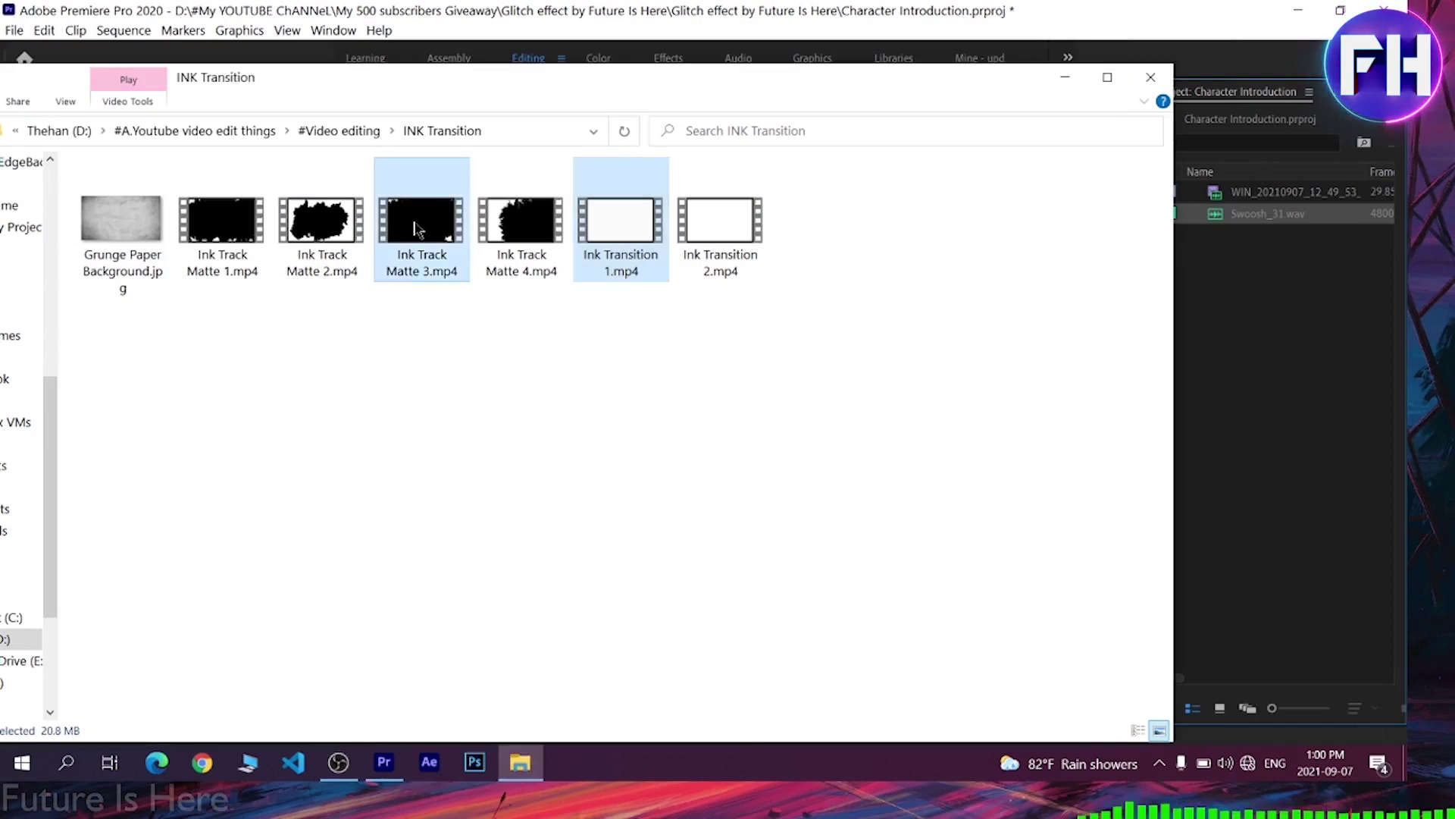
left_click_drag(615, 218, 1294, 318)
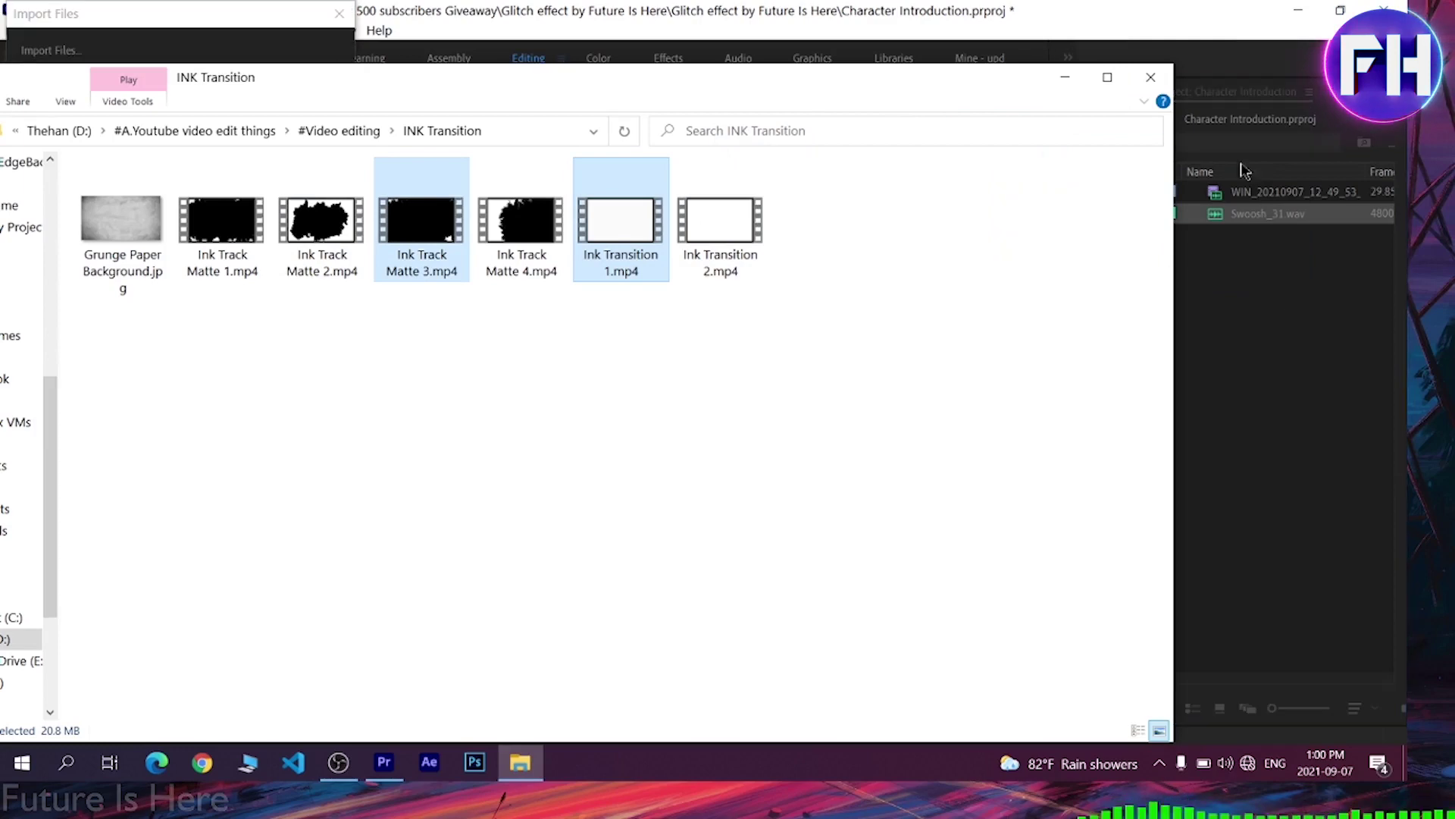
left_click(1225, 375)
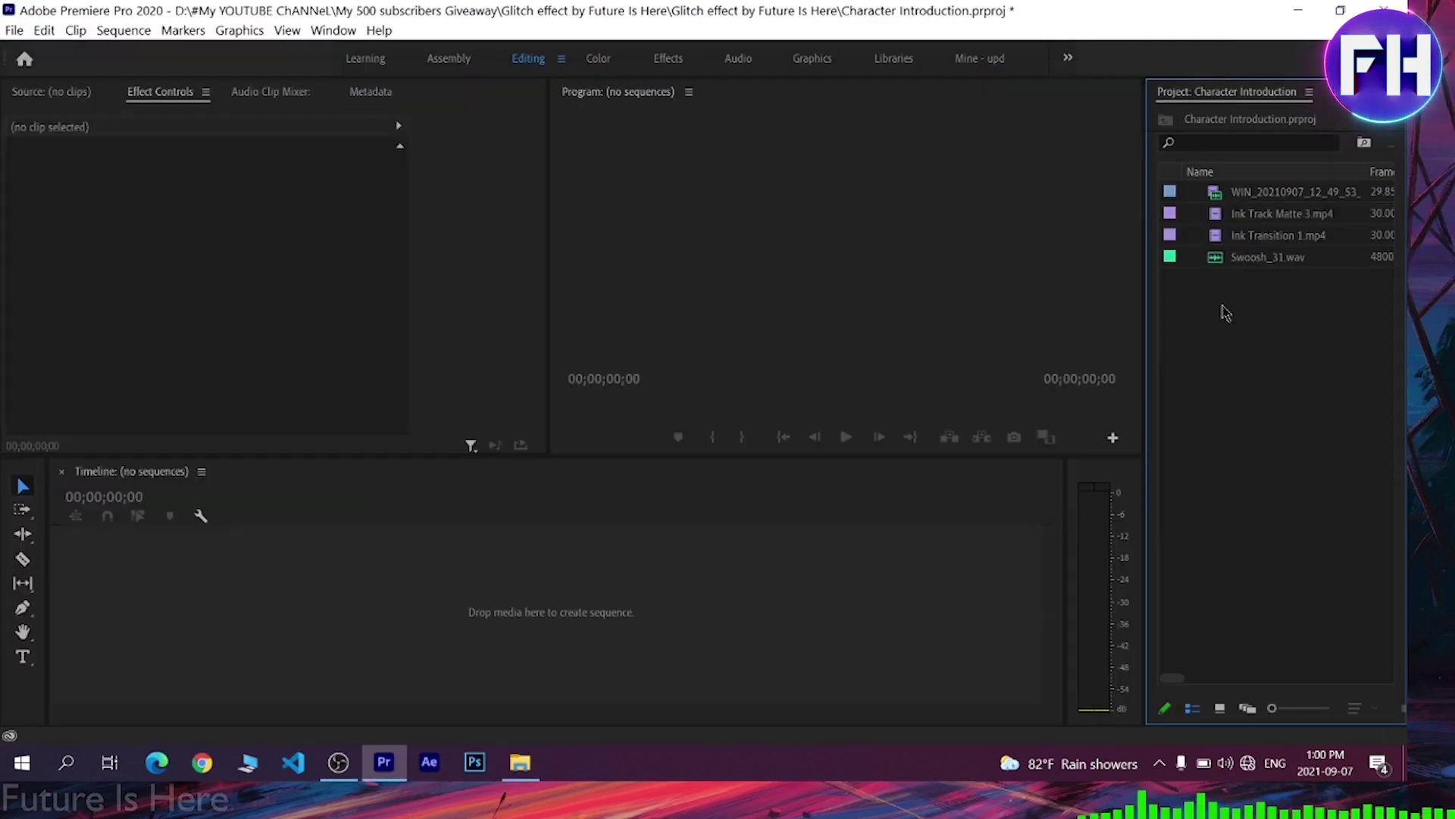
Drop the WIN_20210907_12_49_53_Pro clip onto the empty timeline to create its sequence.
left_click(1170, 195)
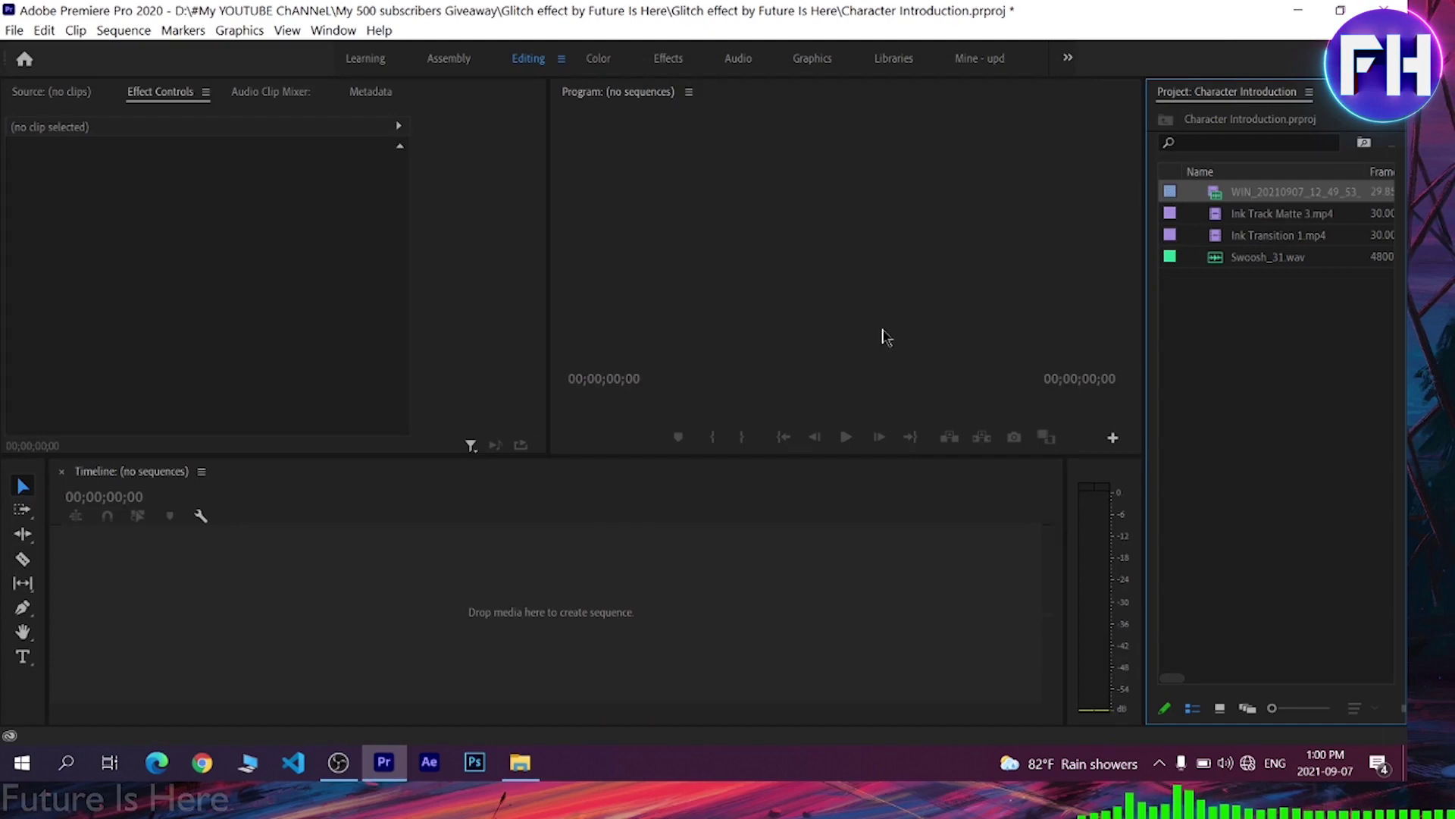
left_click_drag(388, 592, 351, 581)
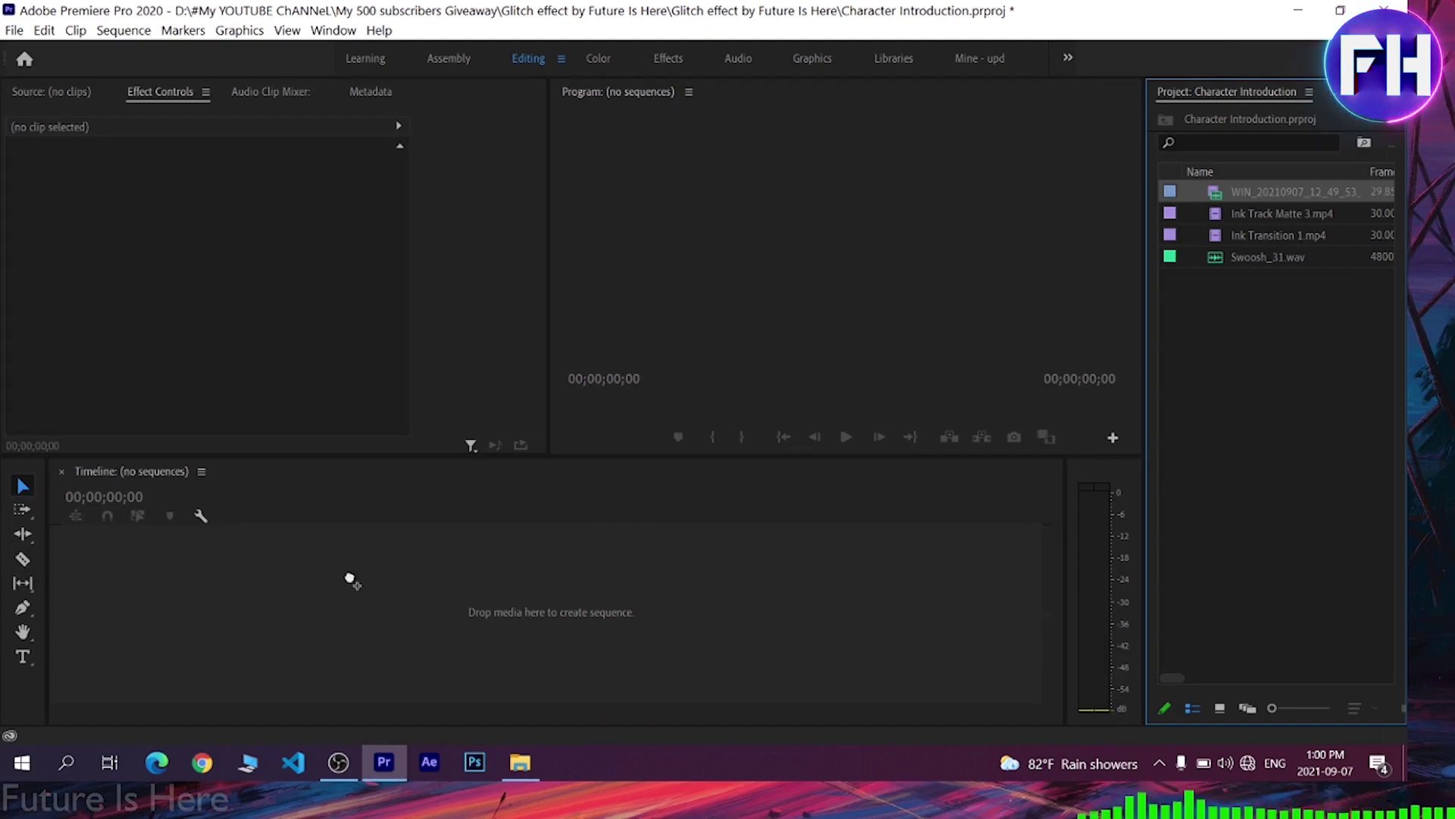
left_click_drag(1004, 364, 313, 589)
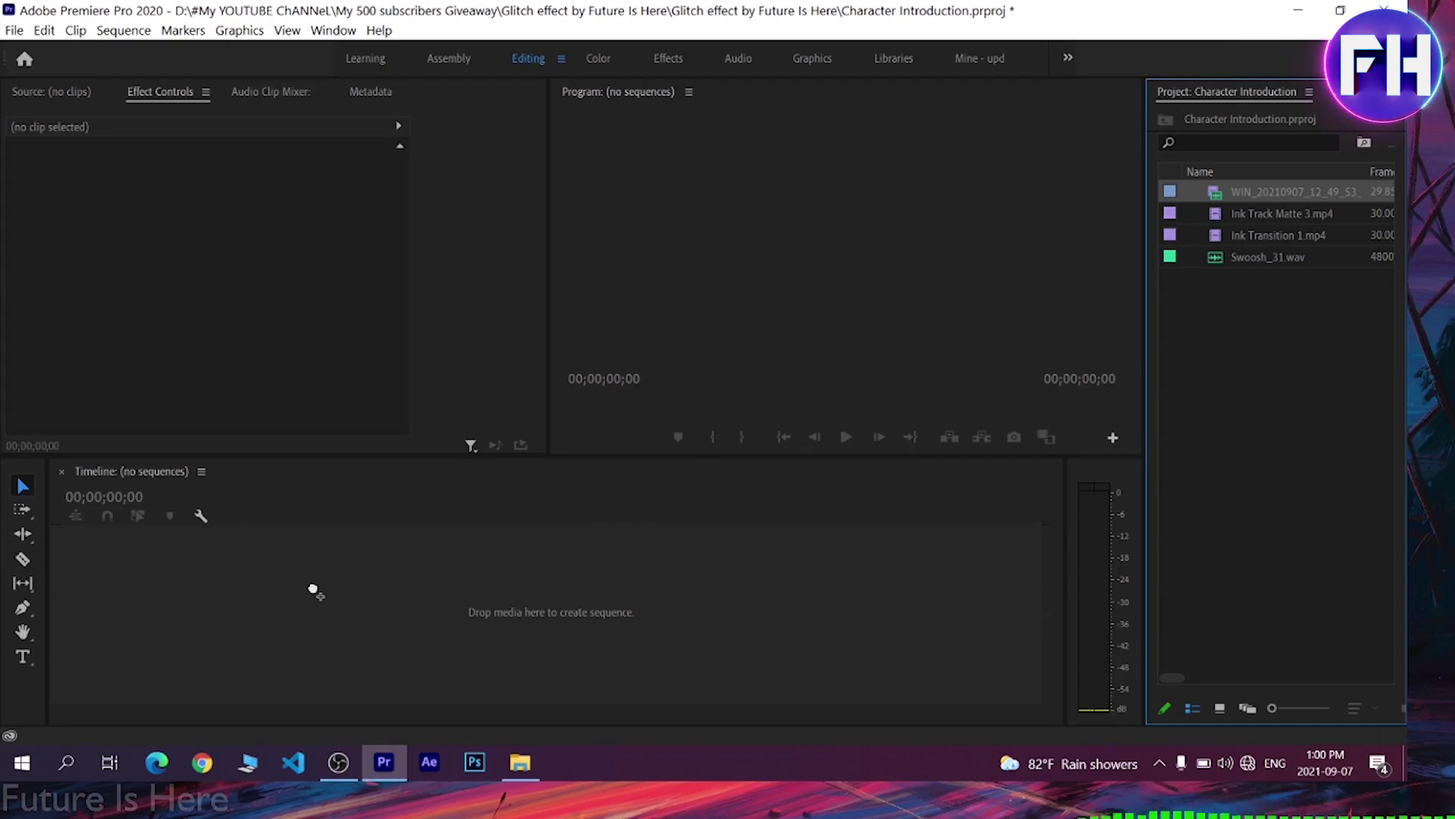
left_click_drag(313, 589, 313, 593)
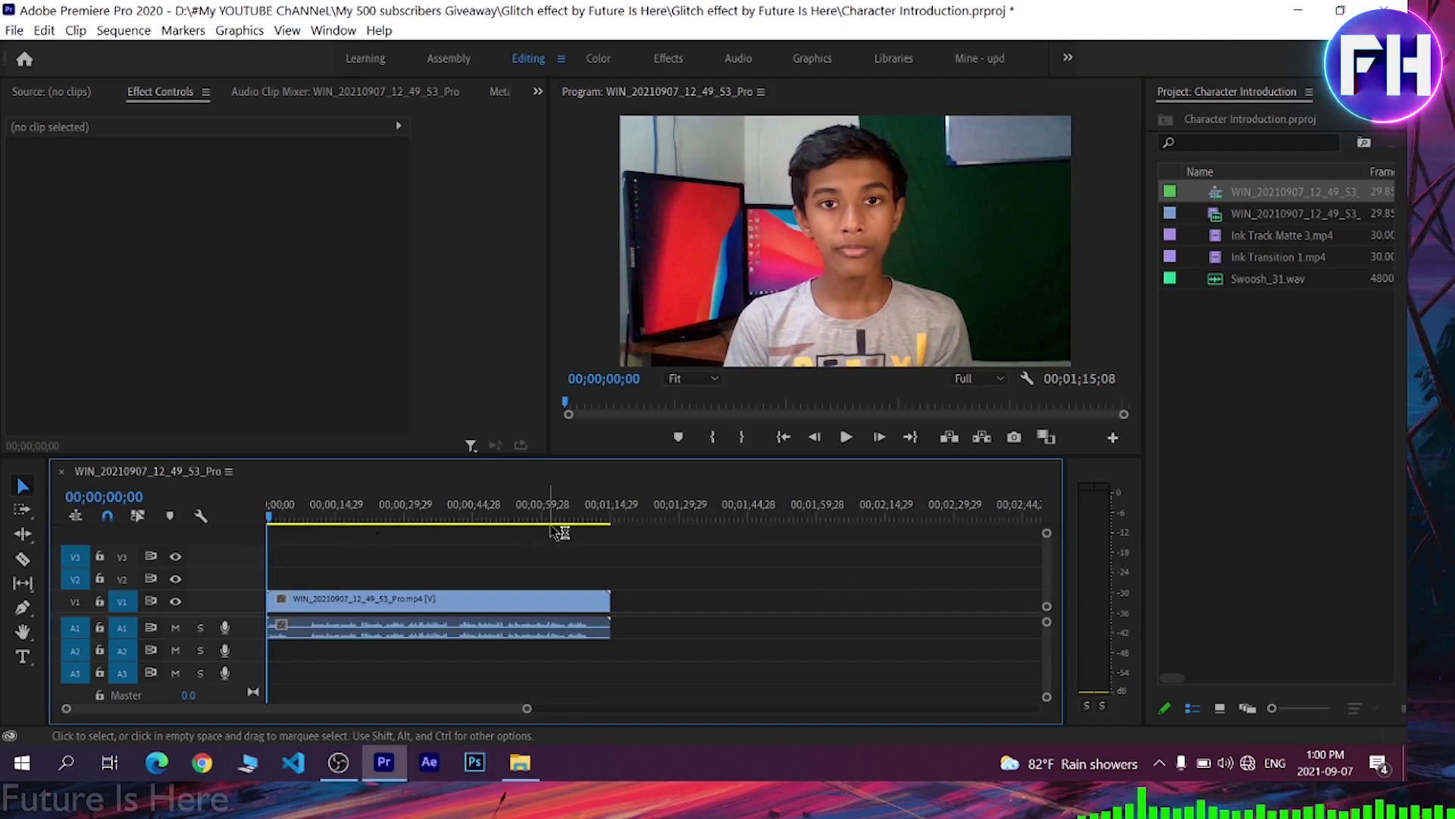
Scrub and play the clip's final seconds, parking the playhead at 00;01;07;18.
left_click_drag(587, 523, 568, 523)
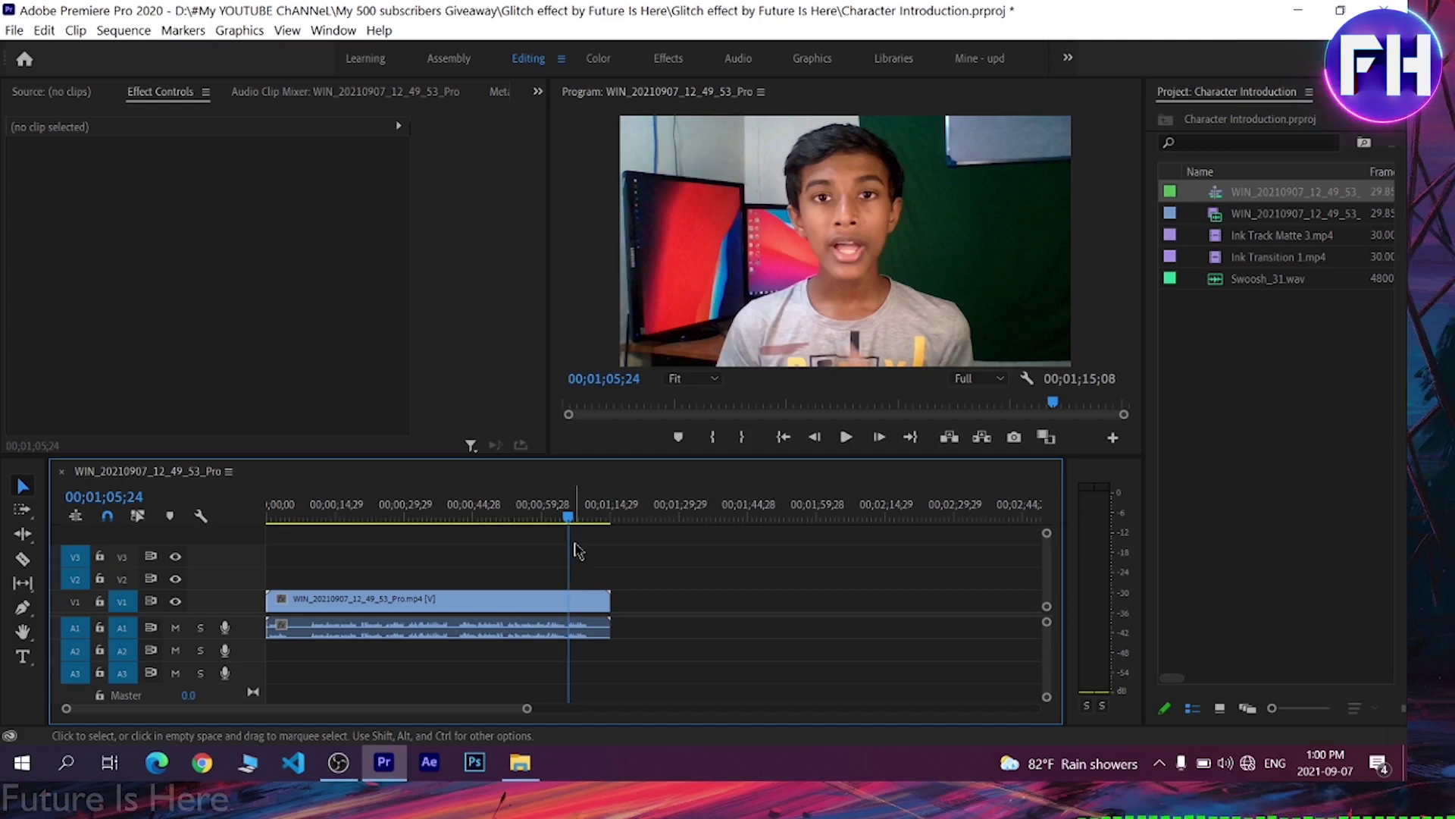
left_click(561, 516)
key("space")
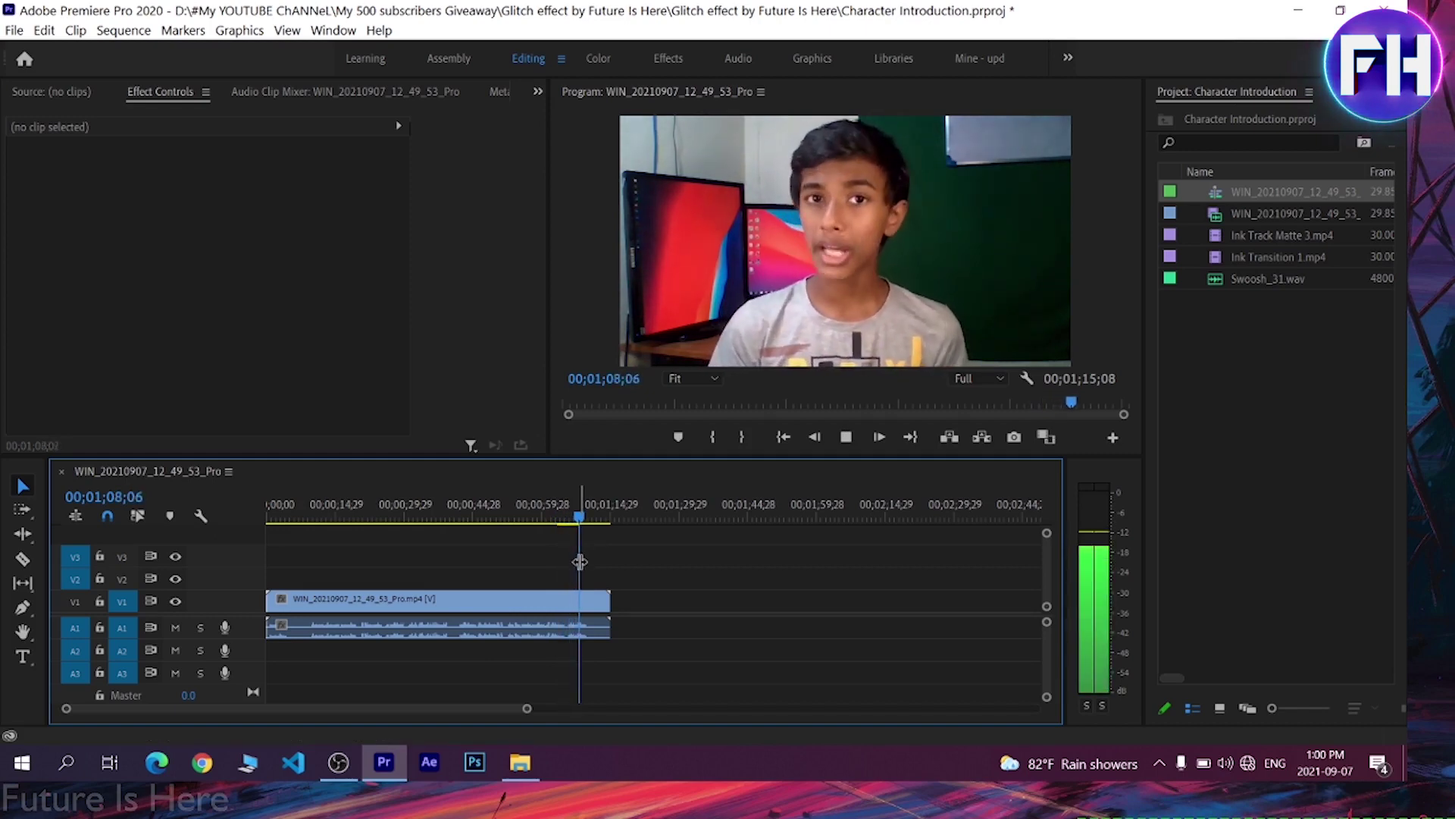
key("space")
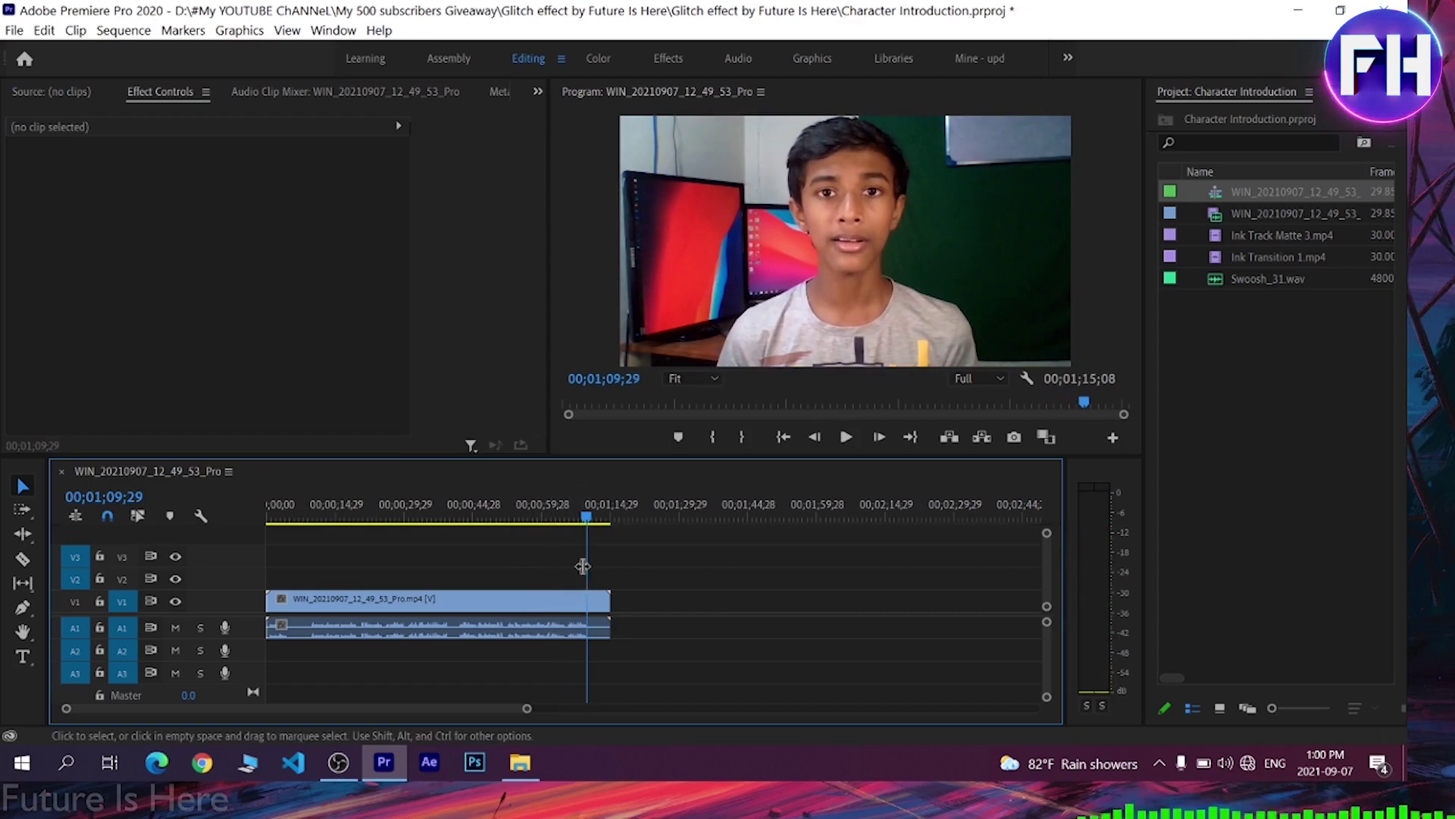
left_click_drag(576, 520, 609, 531)
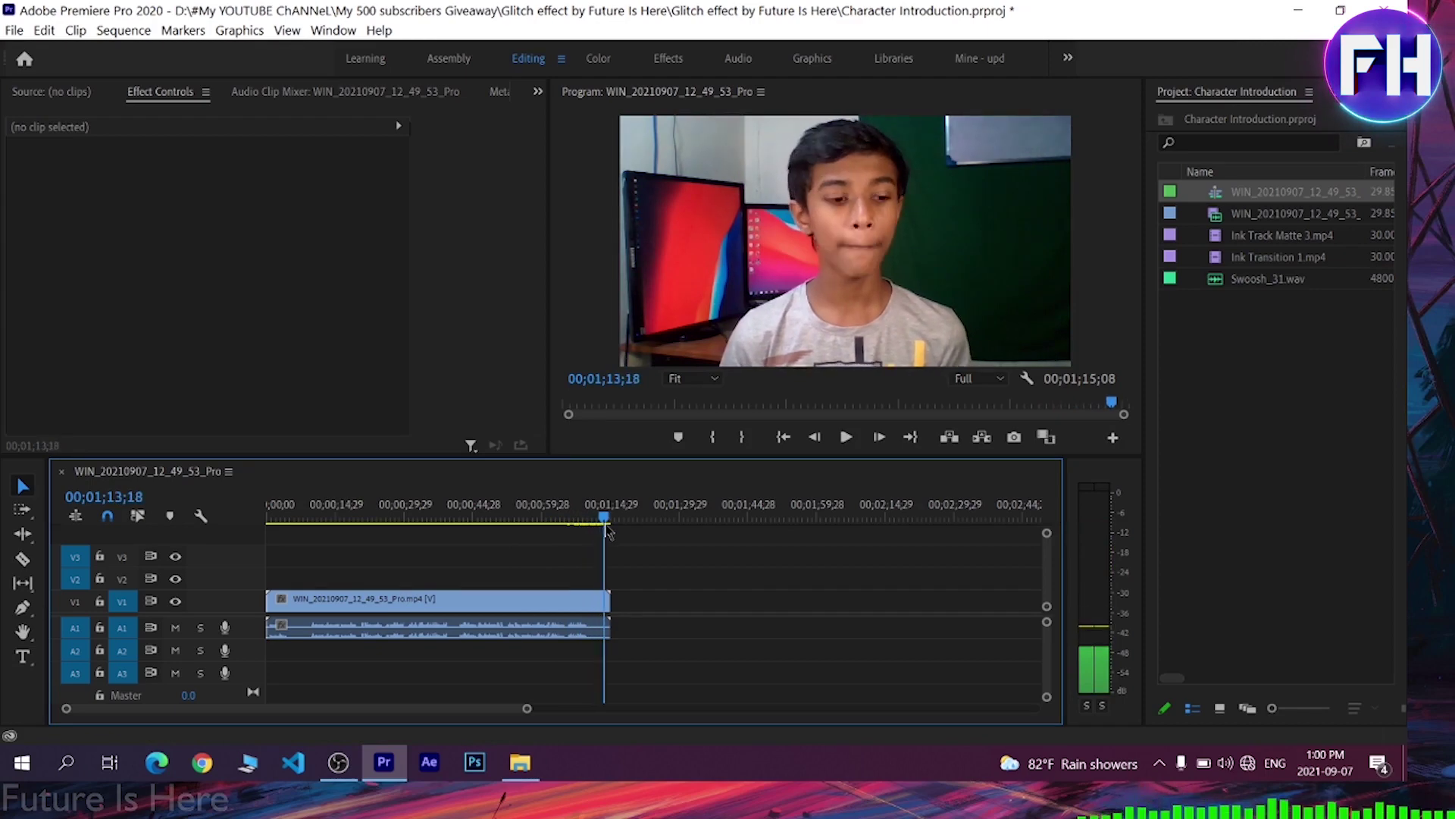
left_click_drag(609, 531, 578, 529)
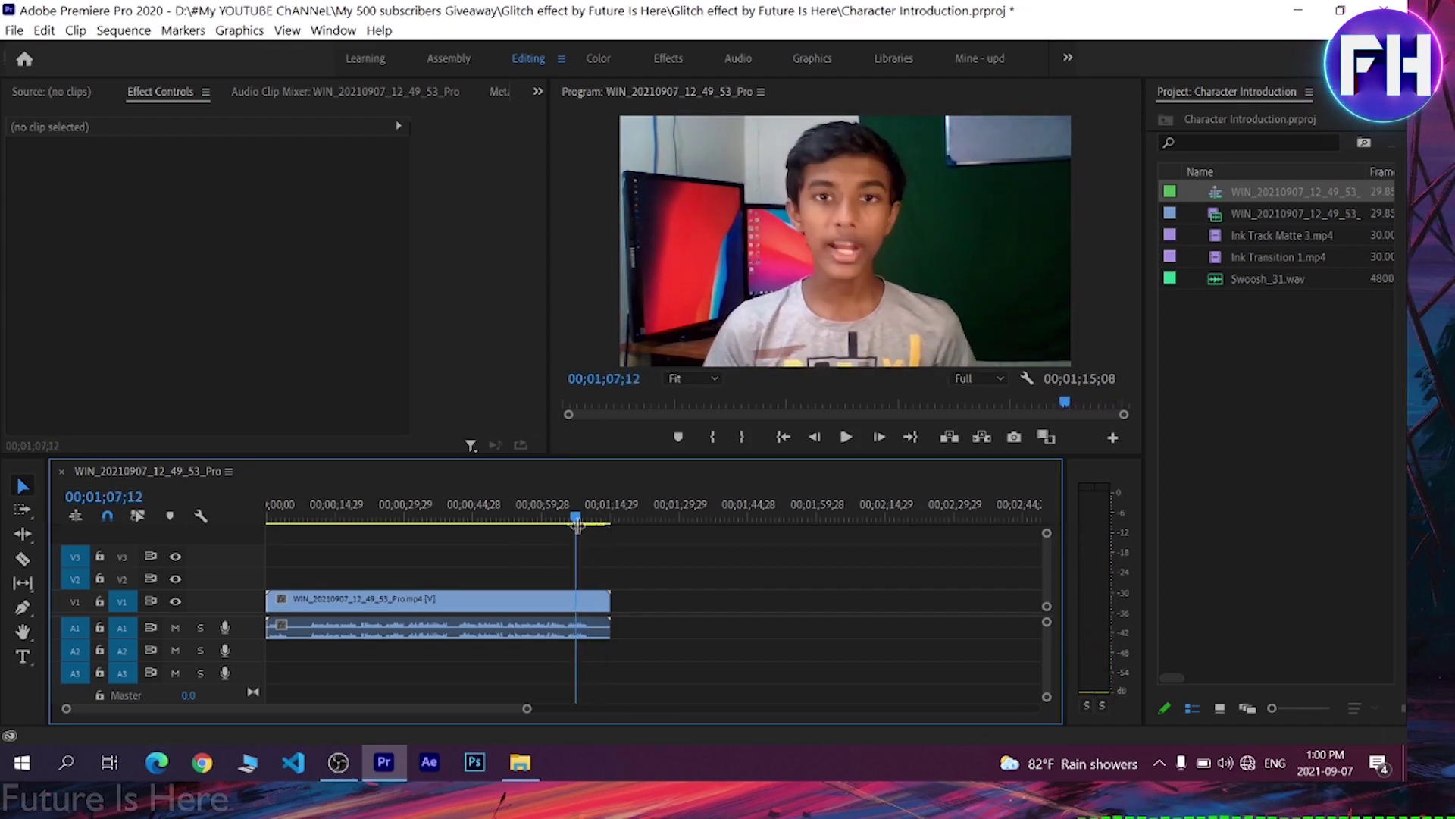
key("space")
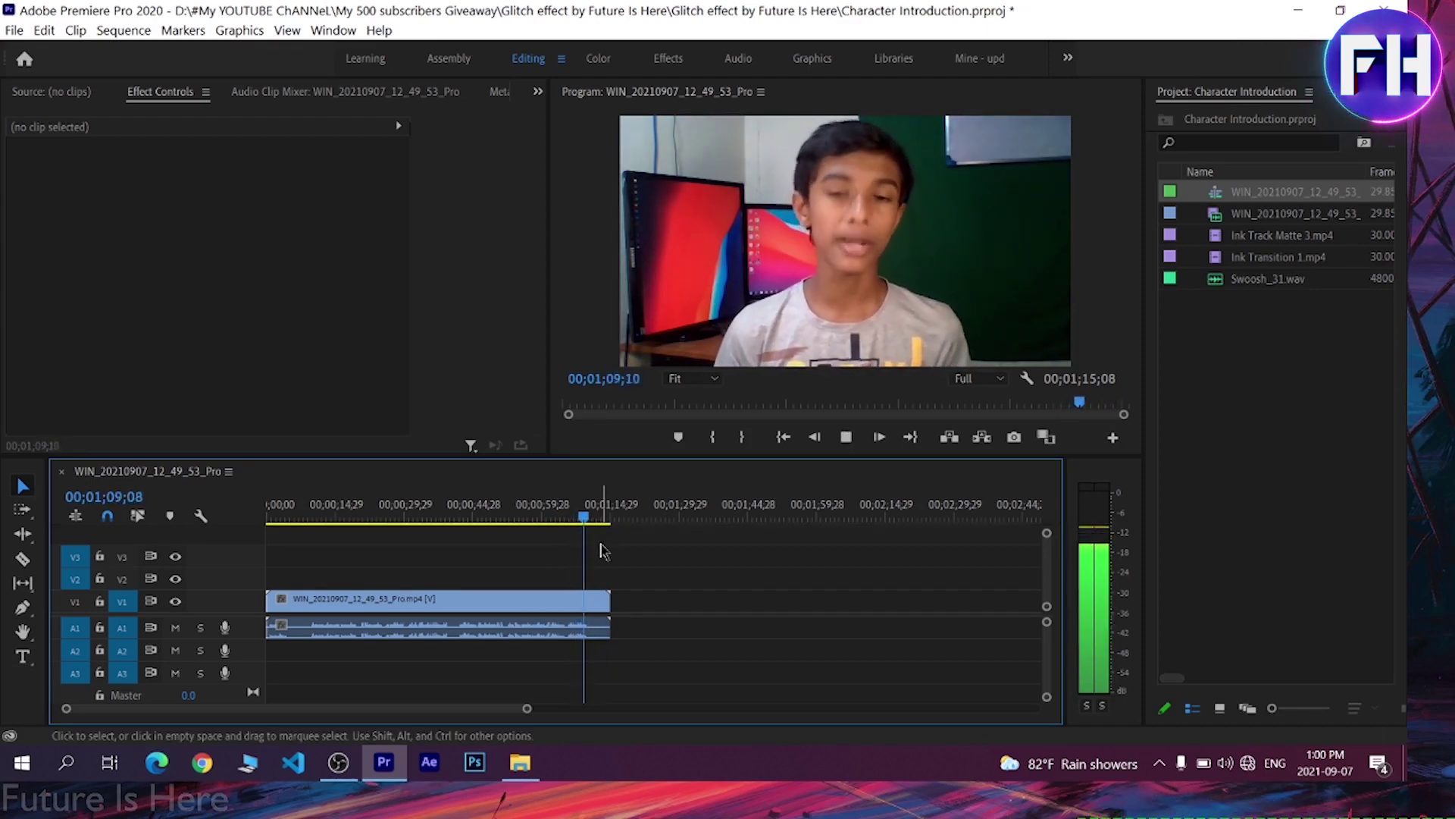
key("space")
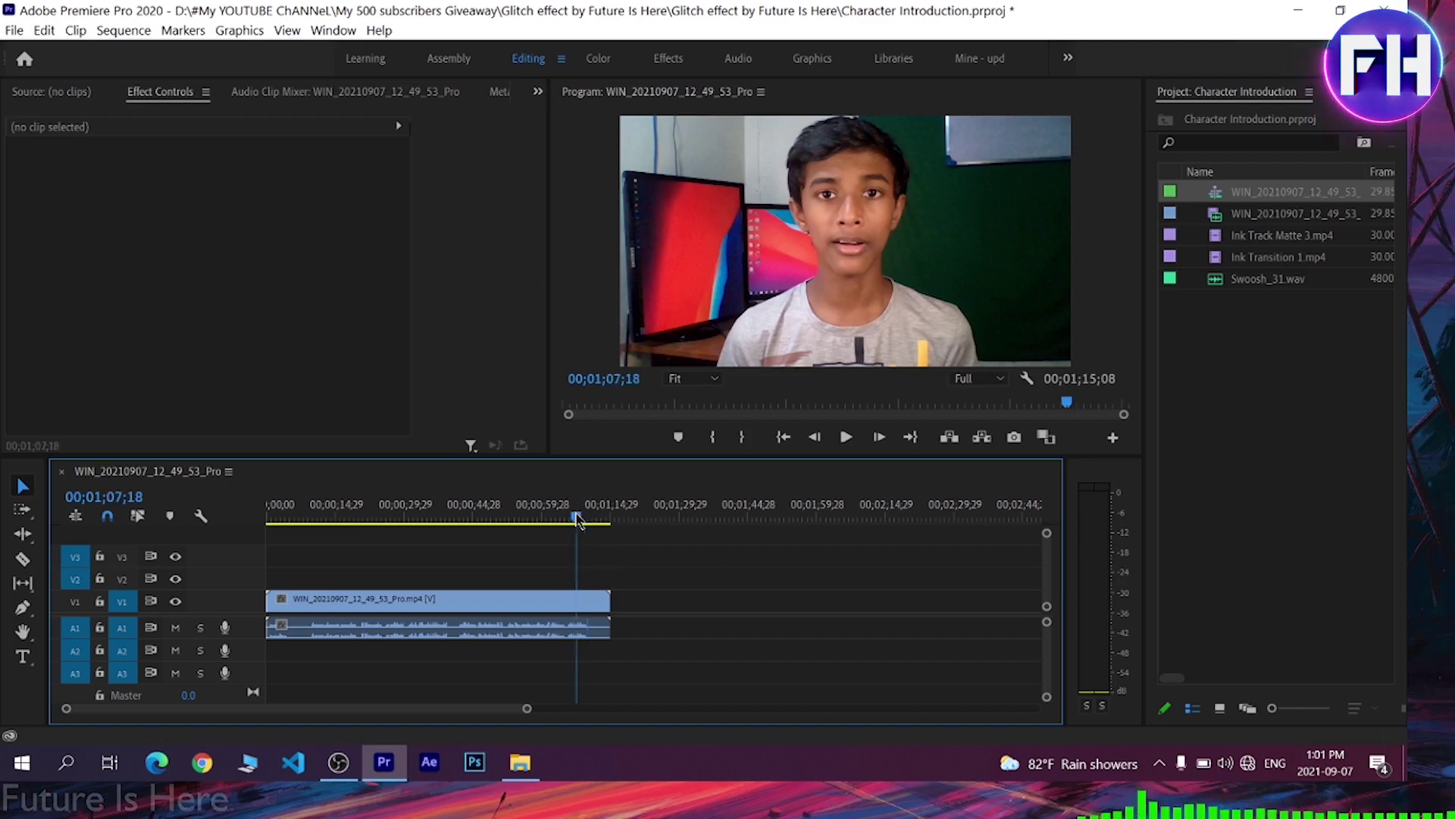
left_click_drag(583, 520, 577, 520)
scroll(588, 646, "up", 2)
scroll(586, 652, "up", 2)
scroll(586, 652, "up", 2)
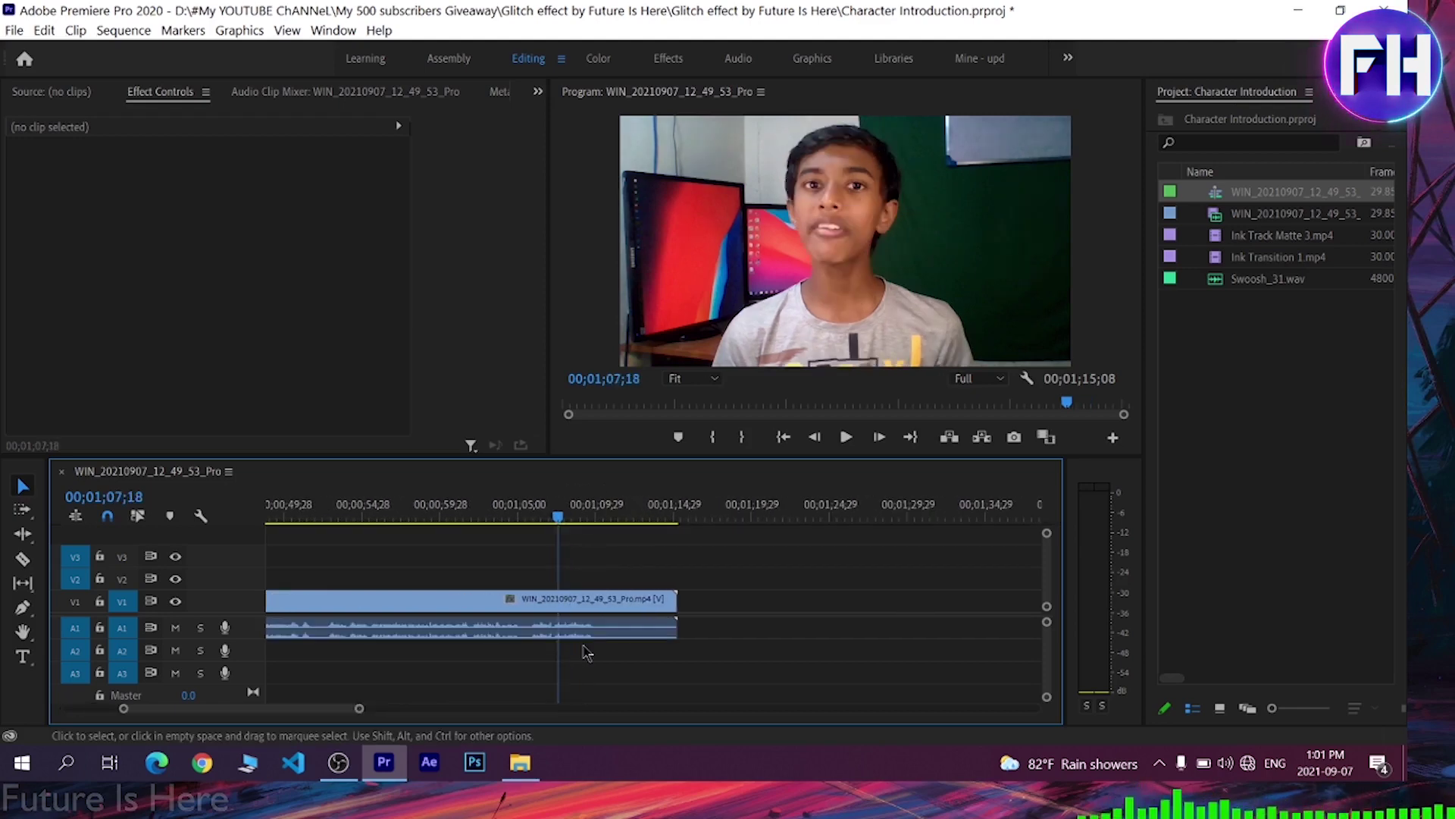
scroll(585, 656, "up", 2)
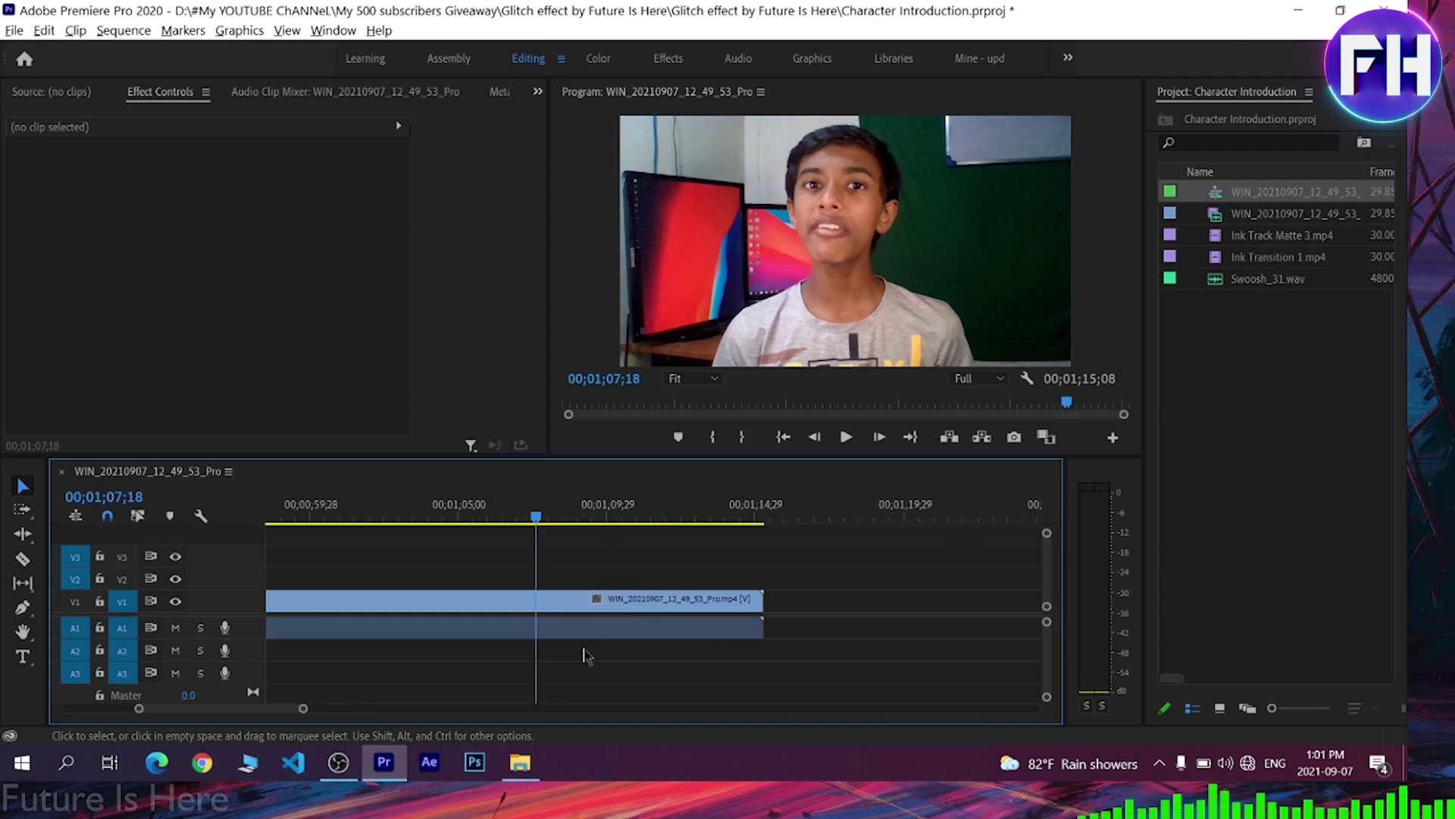
scroll(585, 656, "up", 2)
left_click_drag(279, 717, 320, 719)
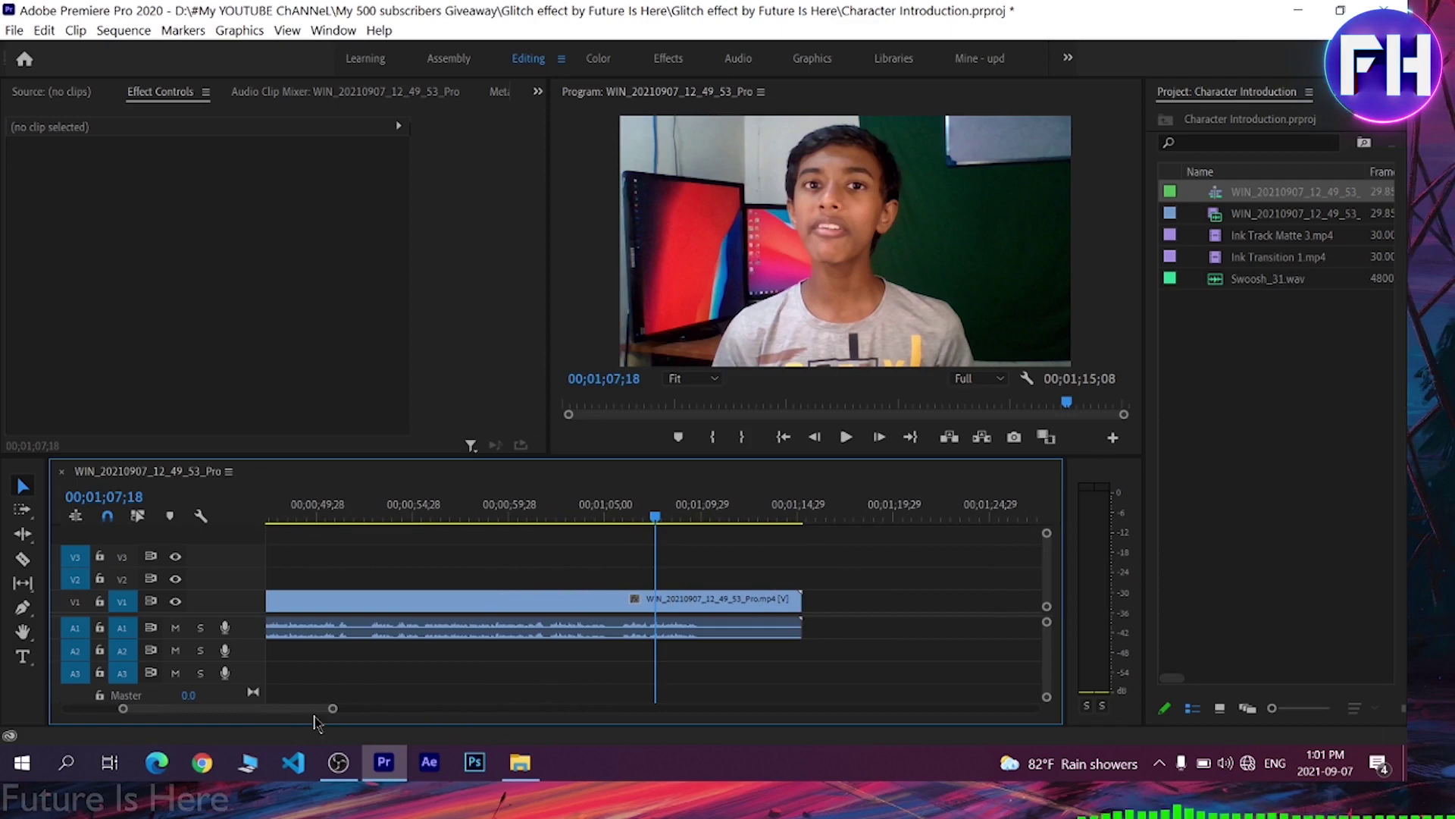
key("space")
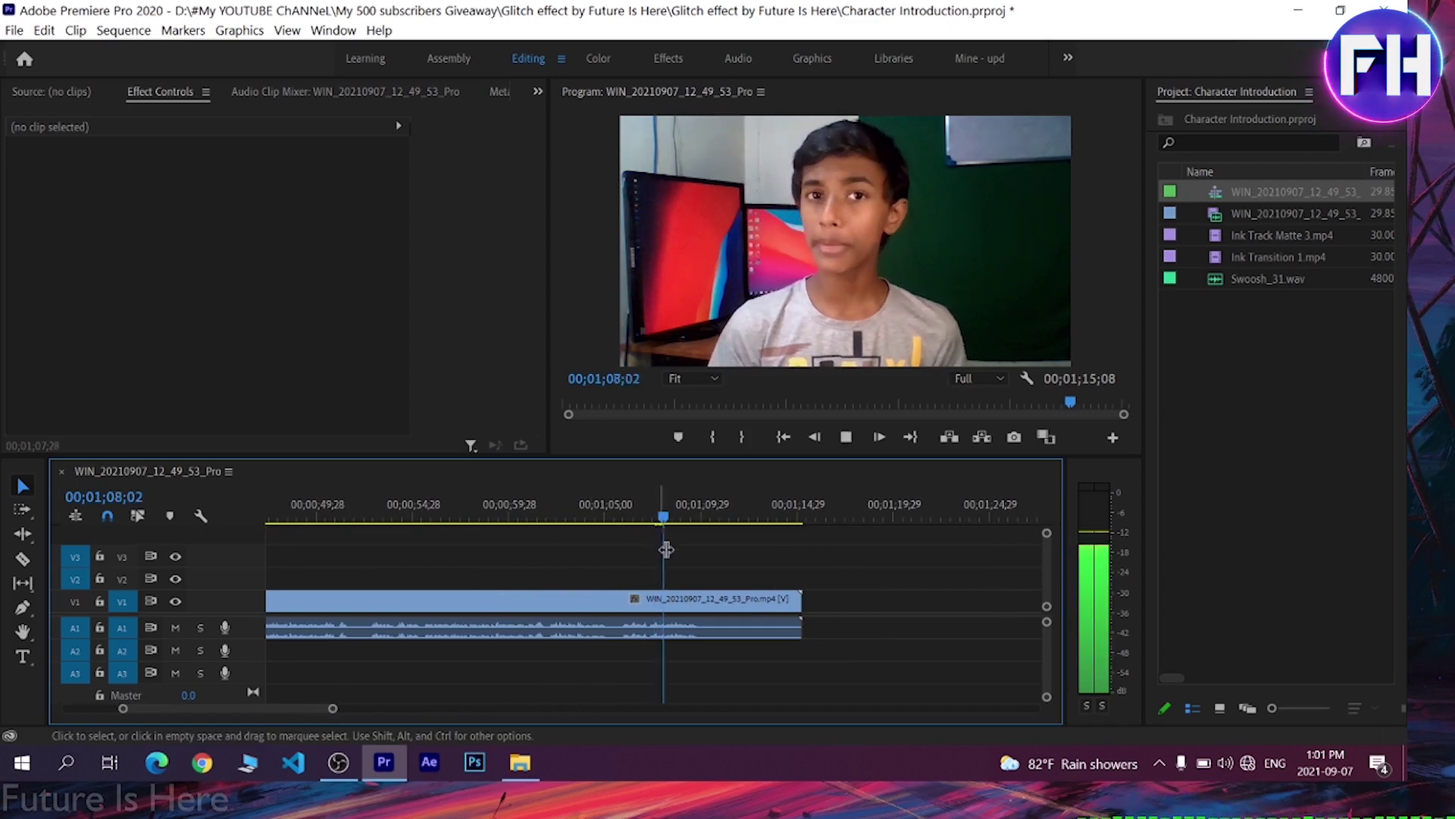
key("space")
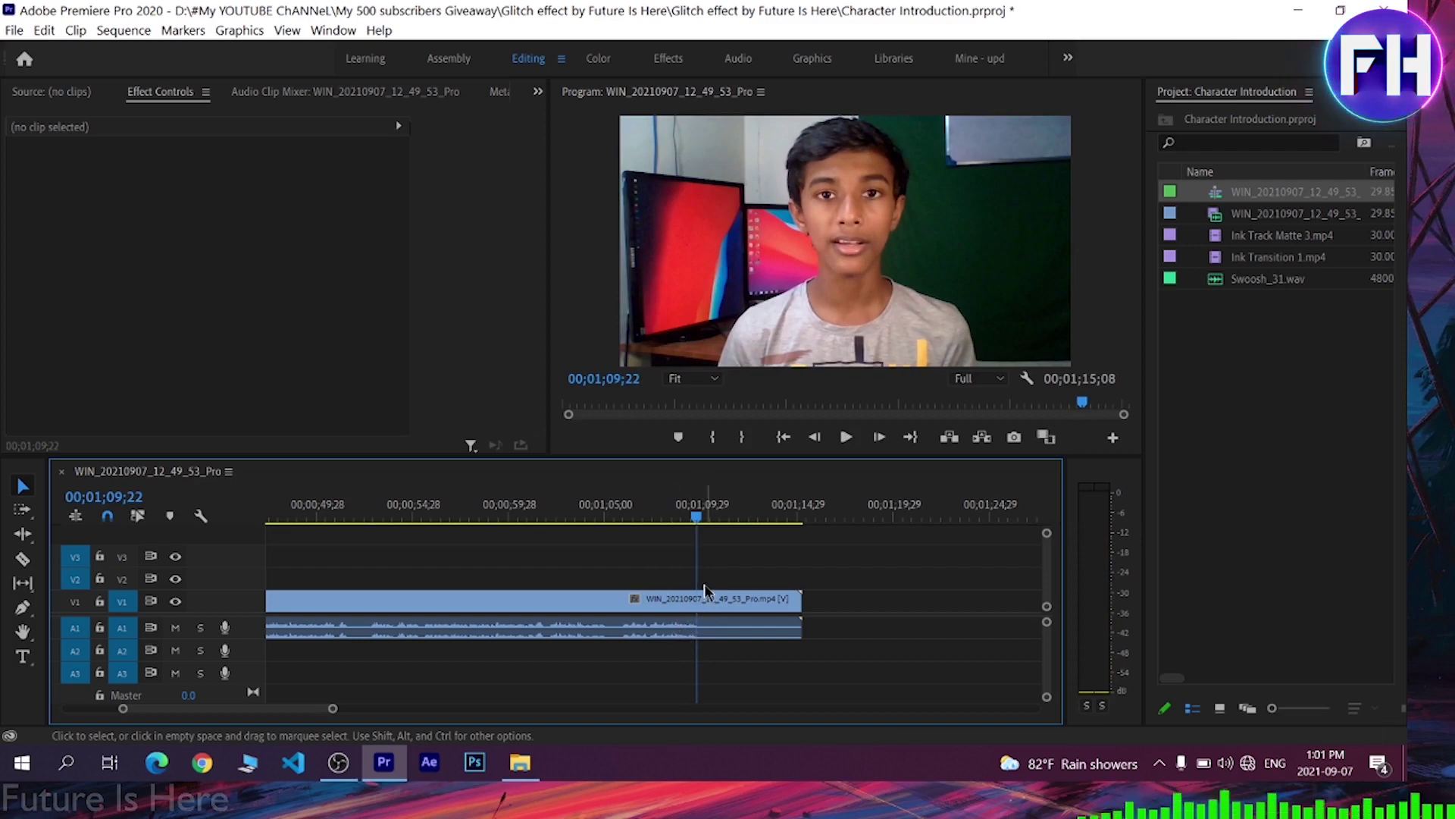
left_click(22, 559)
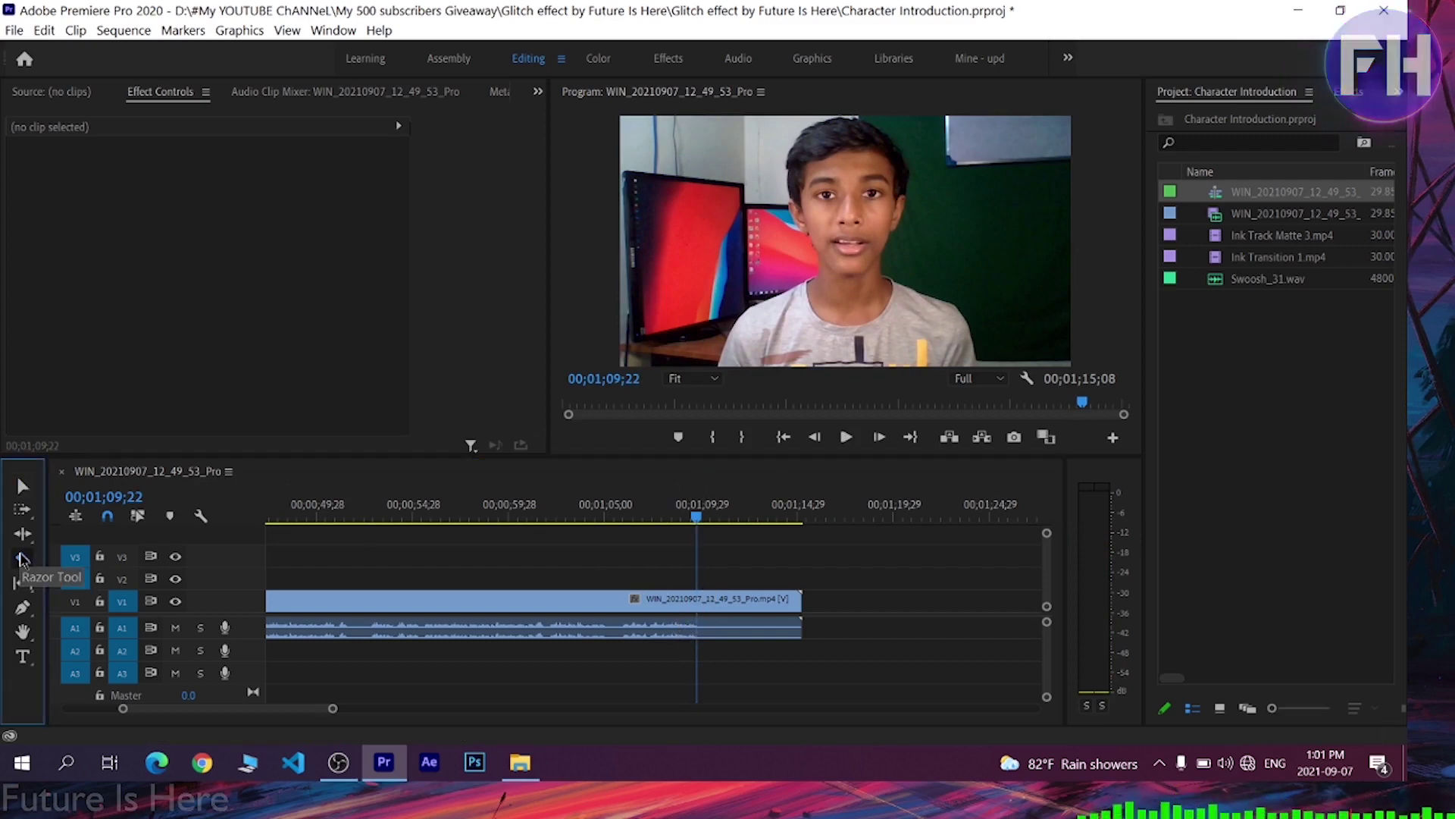
left_click(697, 600)
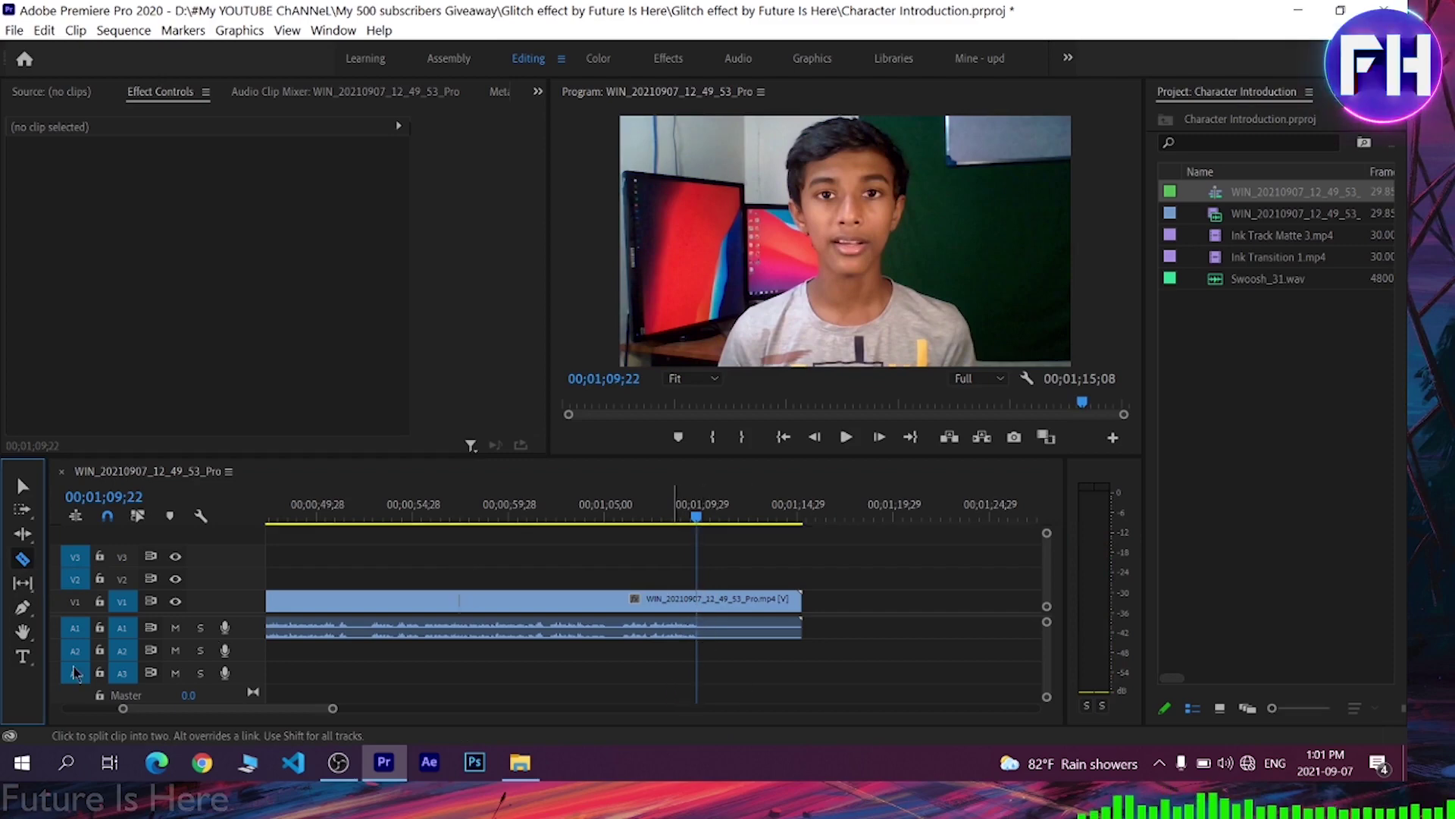
key("v")
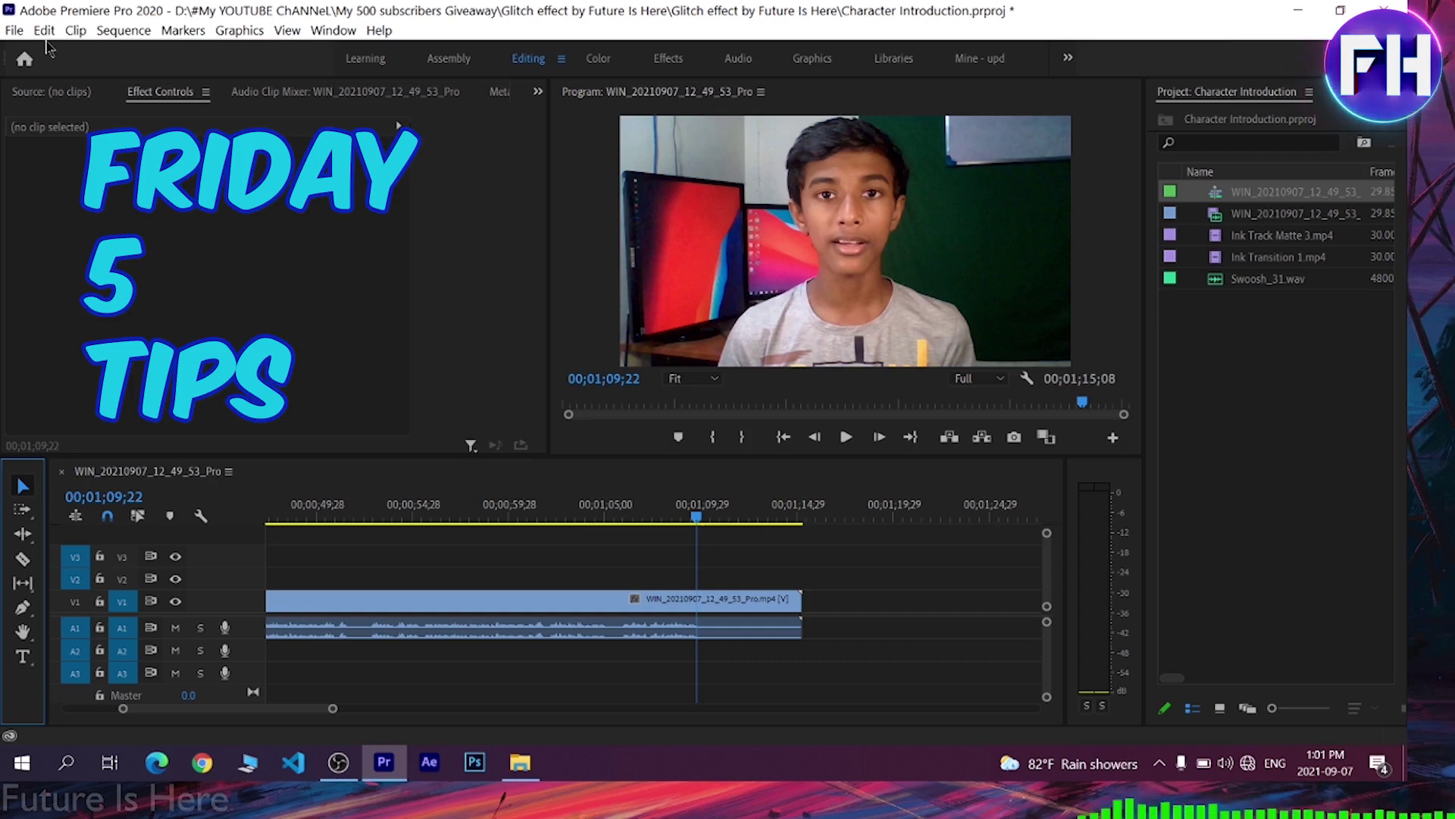
left_click(44, 30)
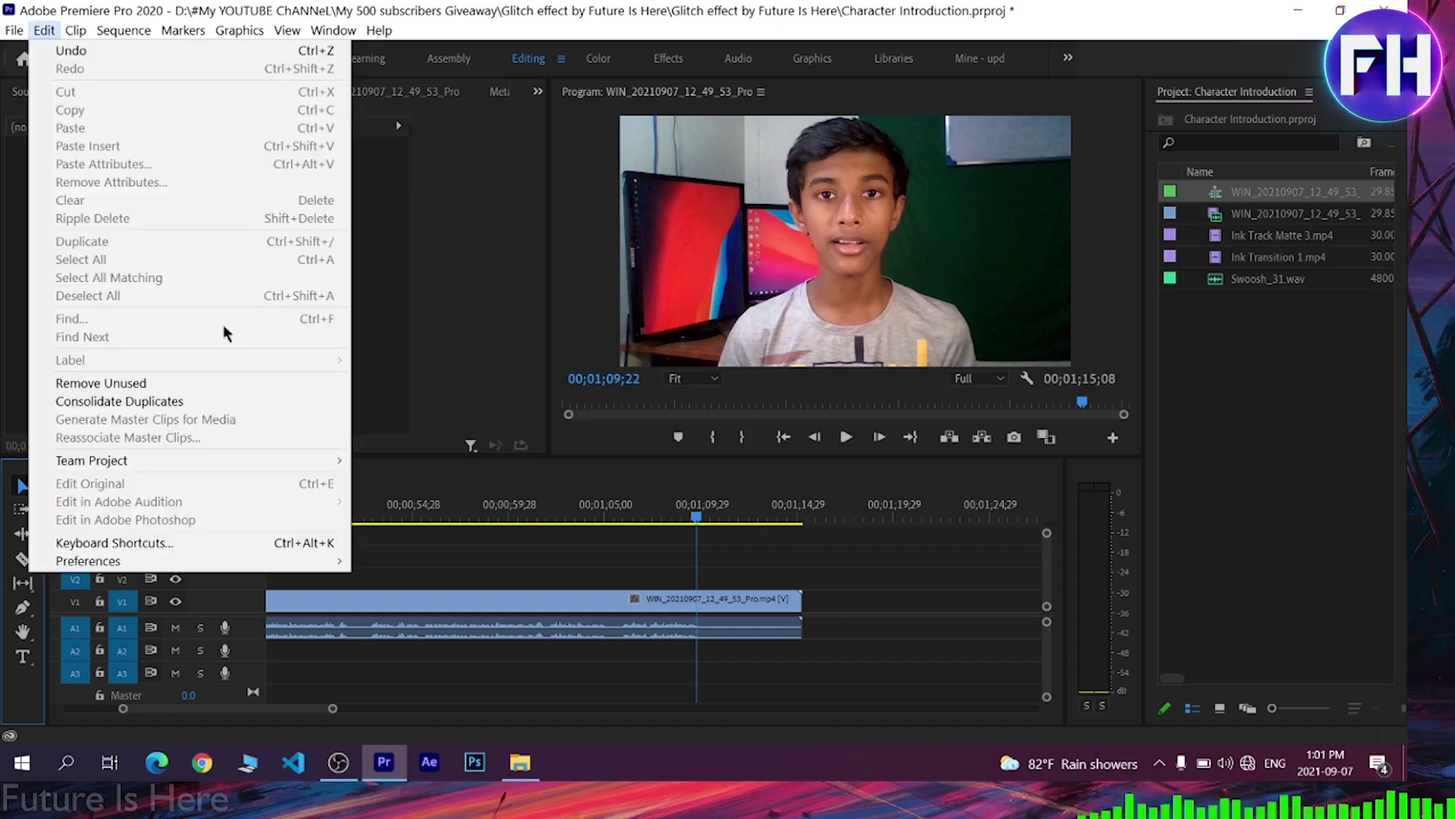
Search Keyboard Shortcuts for 'add edit' and inspect the Add Edit command's current shortcuts.
left_click(157, 545)
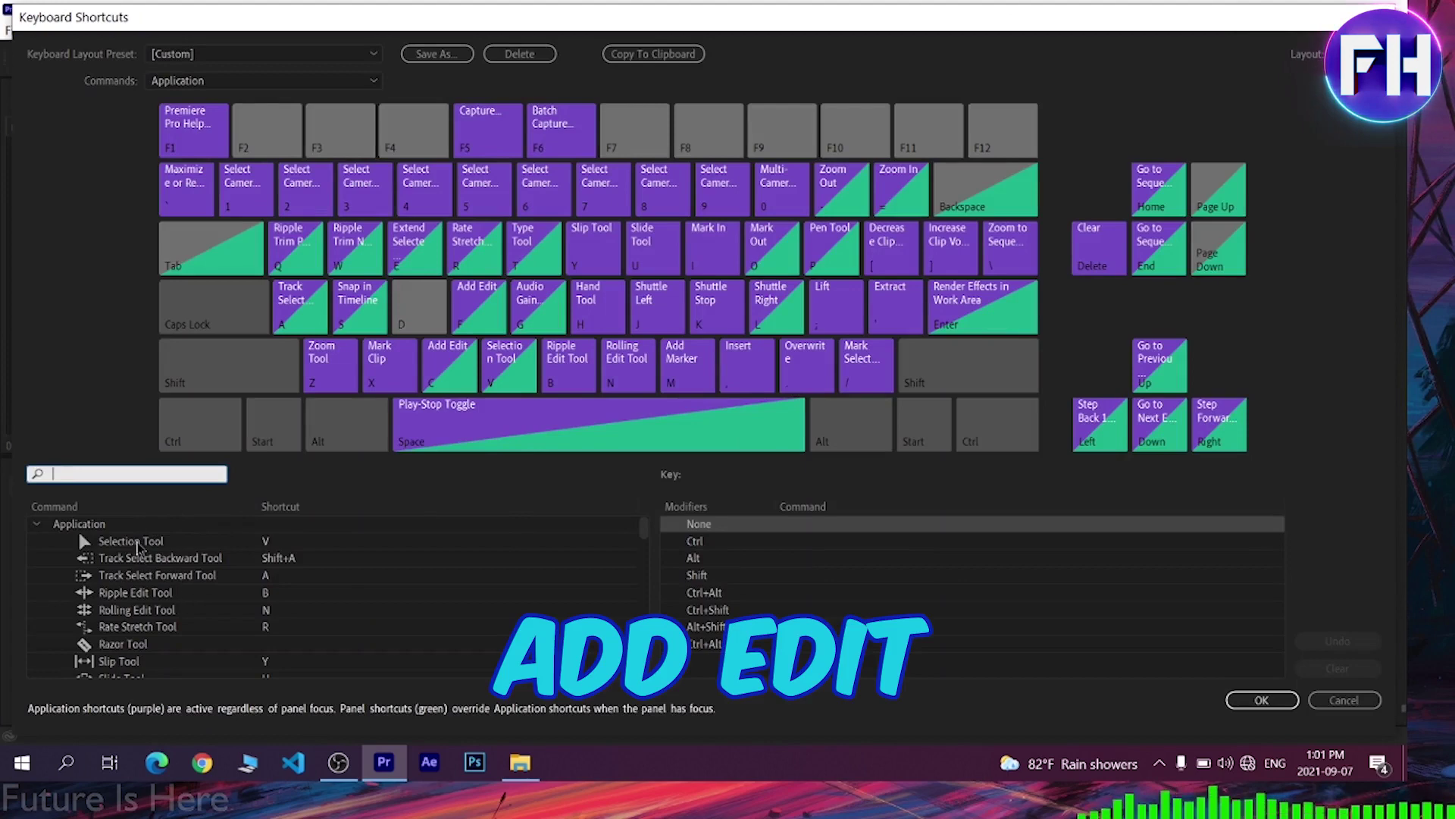
type("add")
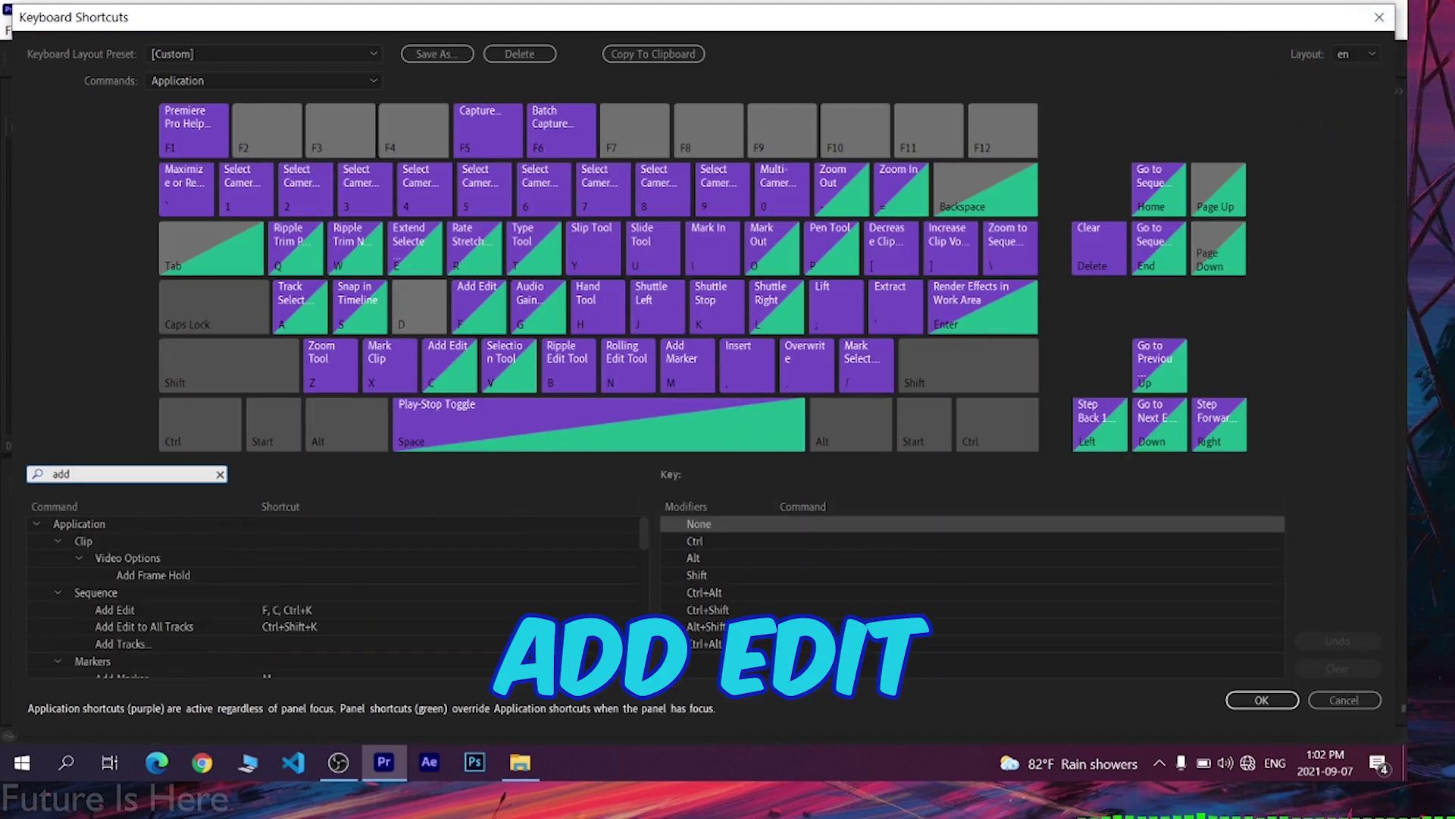
type(" edit")
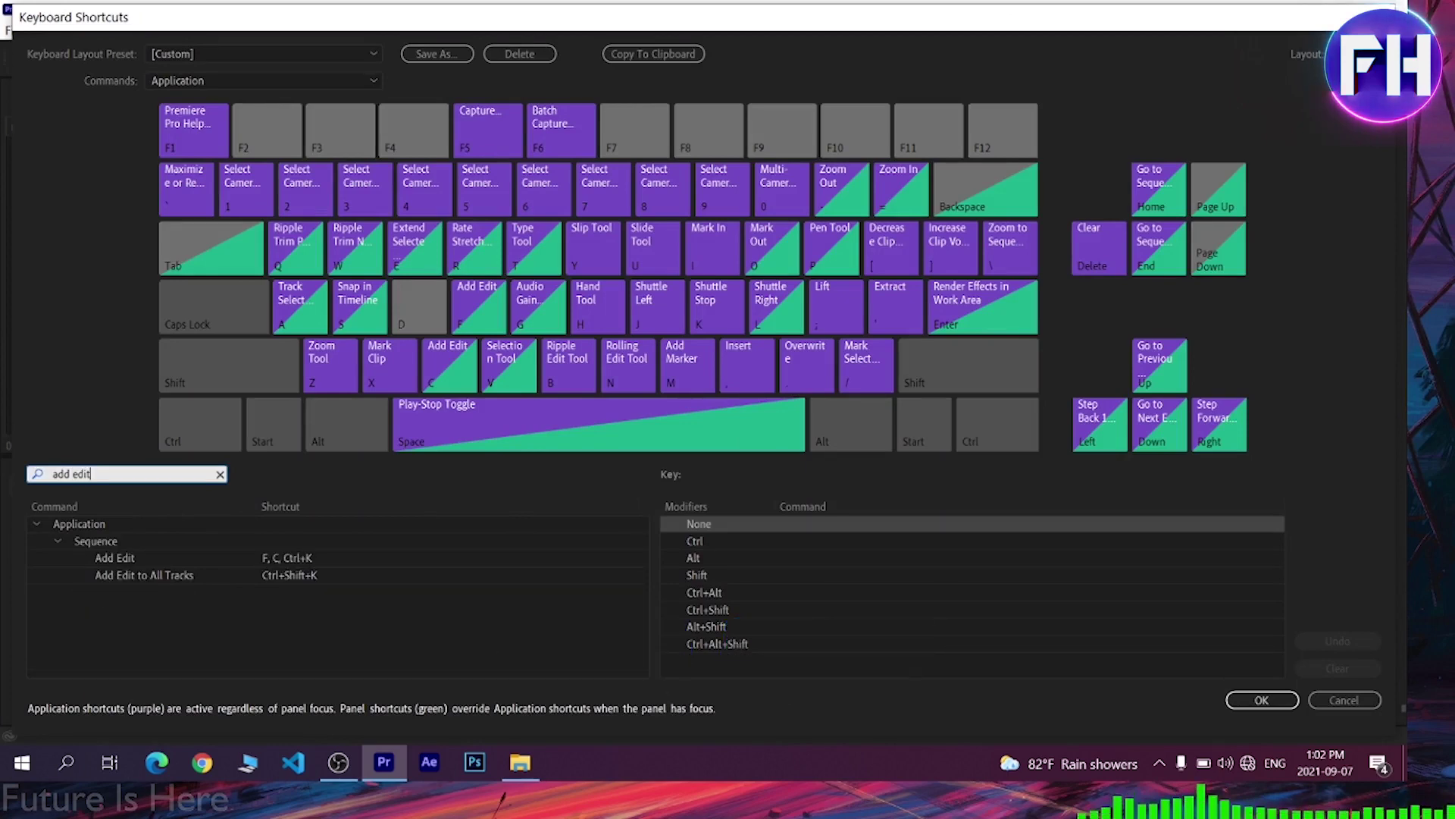
left_click(127, 560)
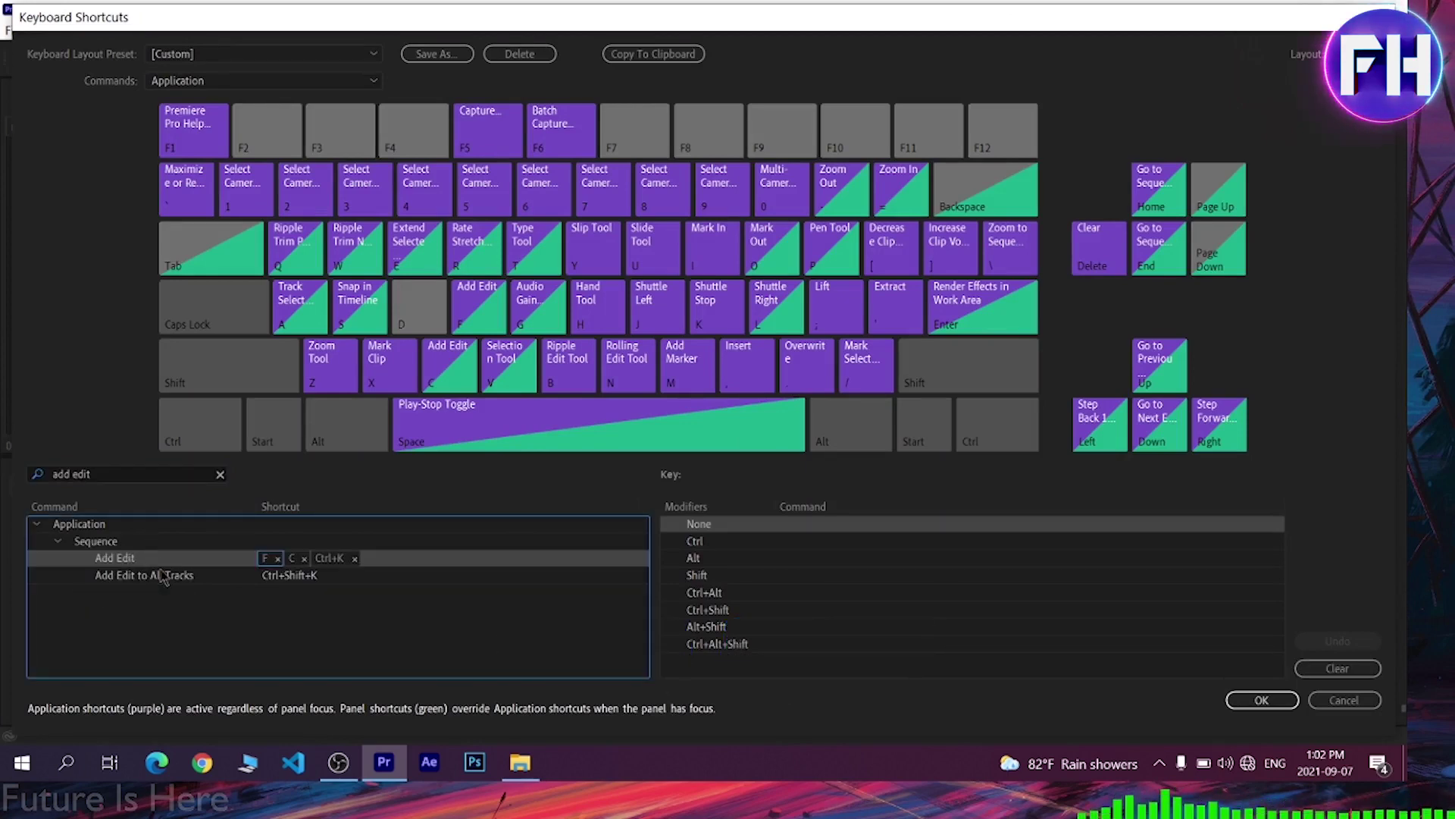
left_click(281, 591)
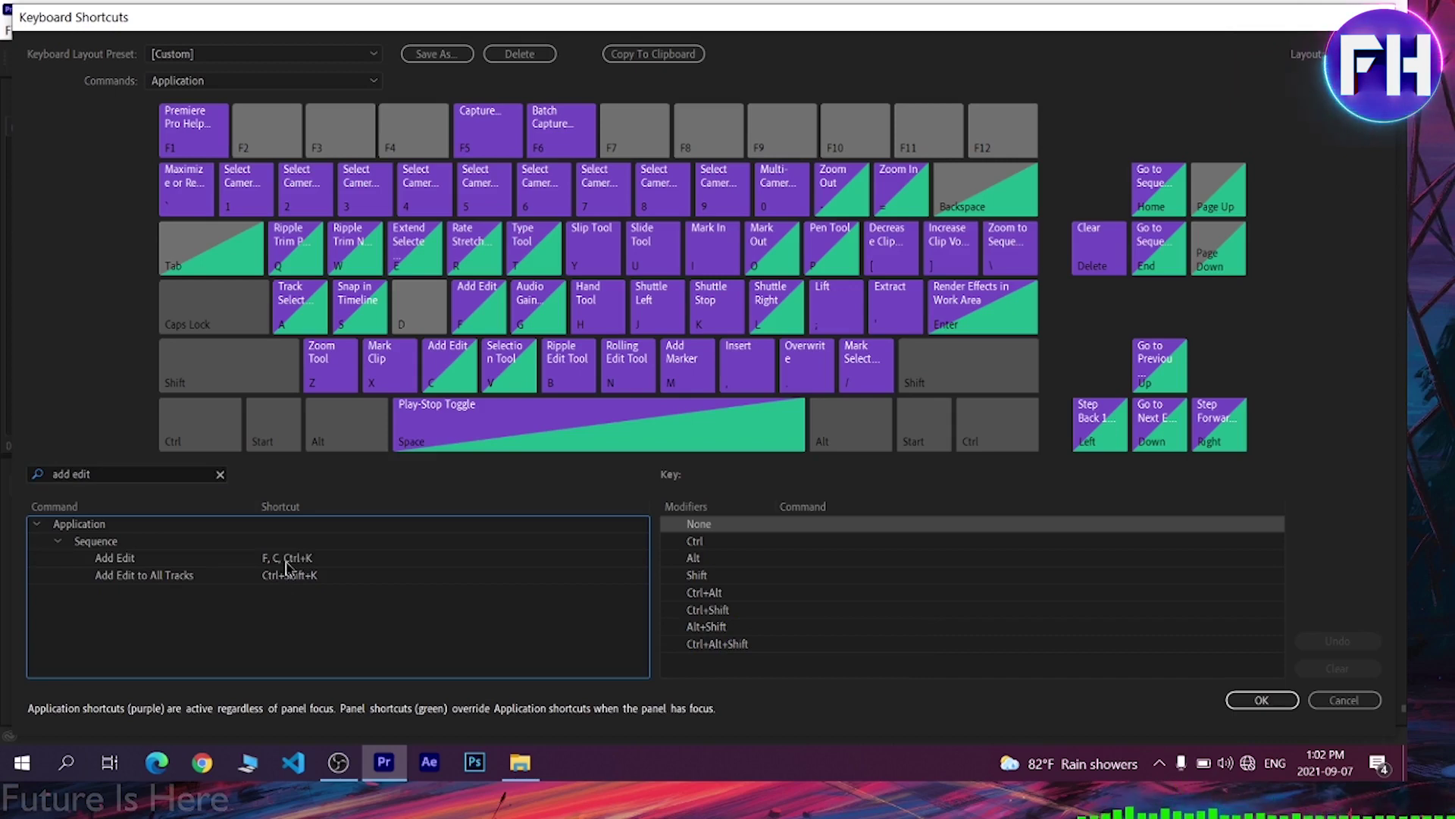
left_click(278, 561)
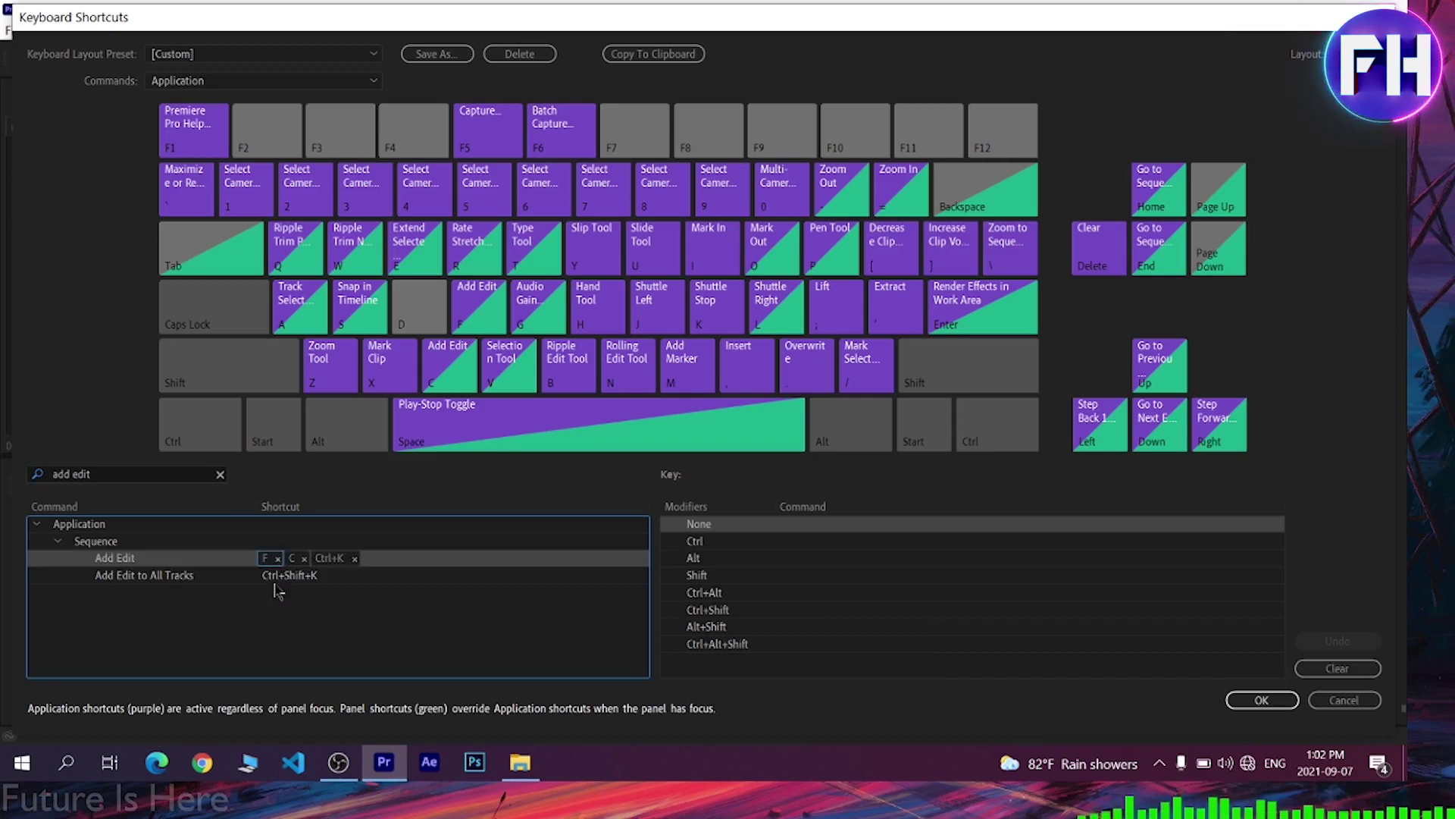
left_click(273, 600)
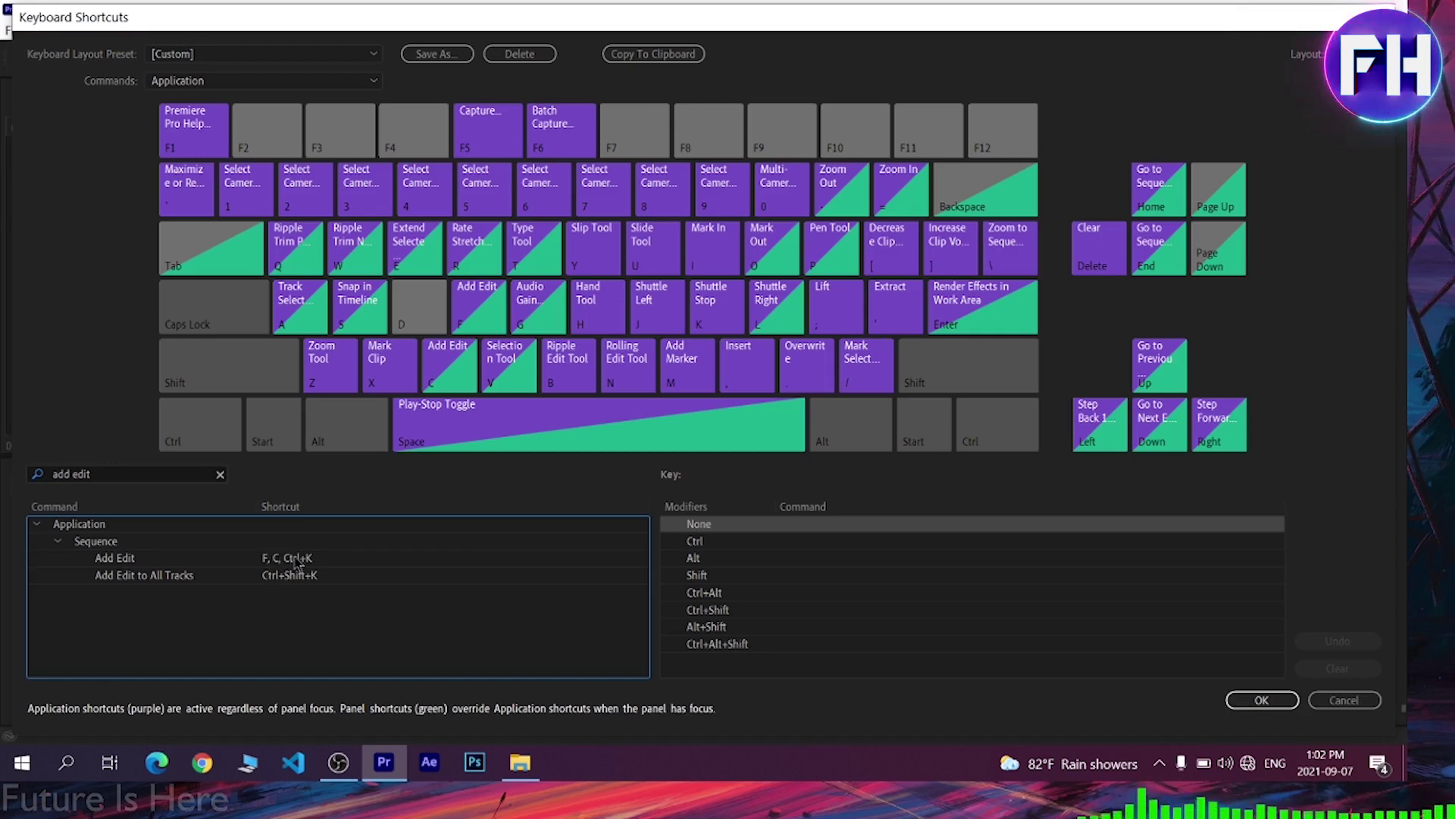
Start adding another shortcut to Add Edit, cancelling the empty entries.
left_click(297, 561)
left_click(377, 559)
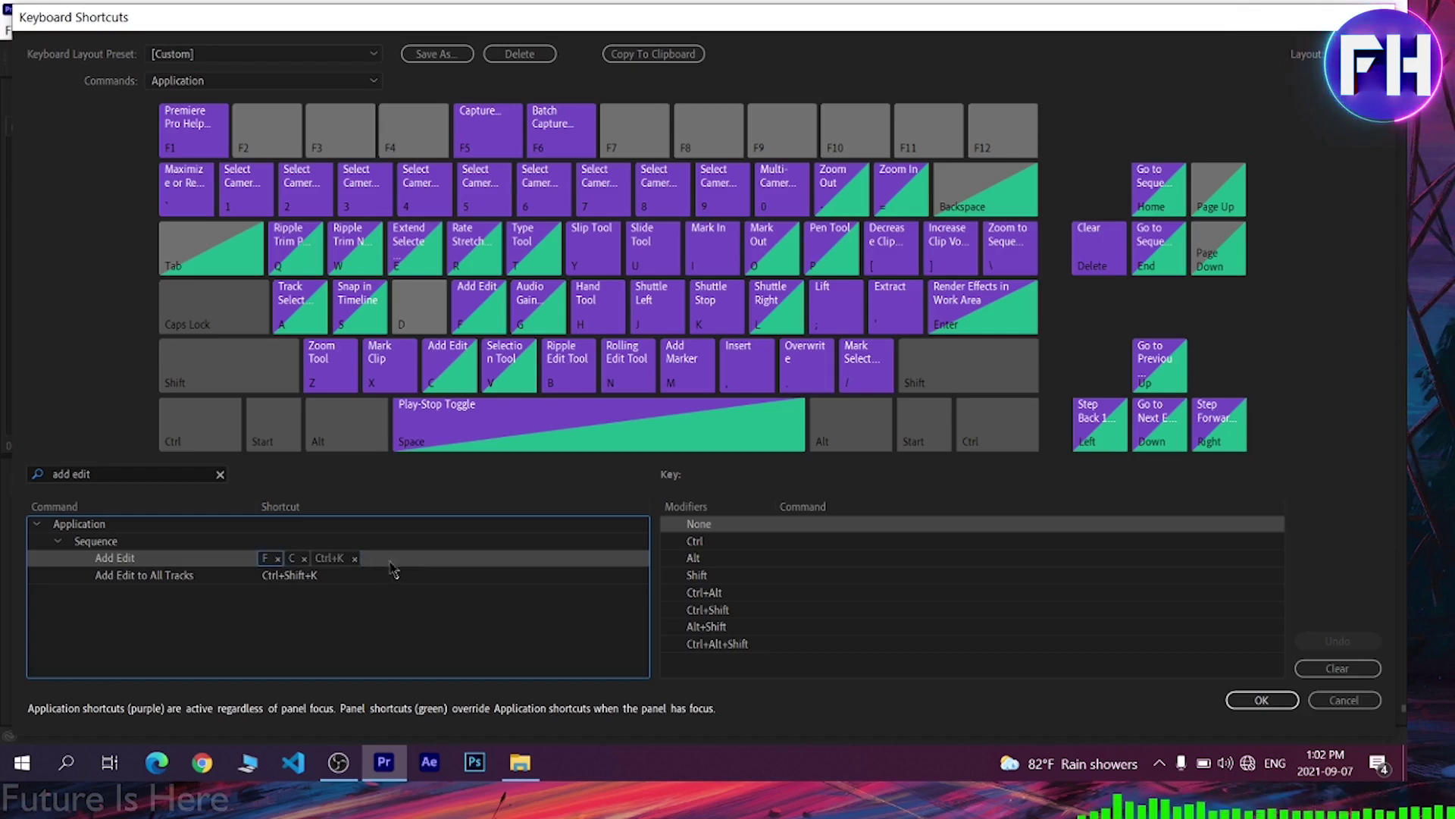
left_click(345, 623)
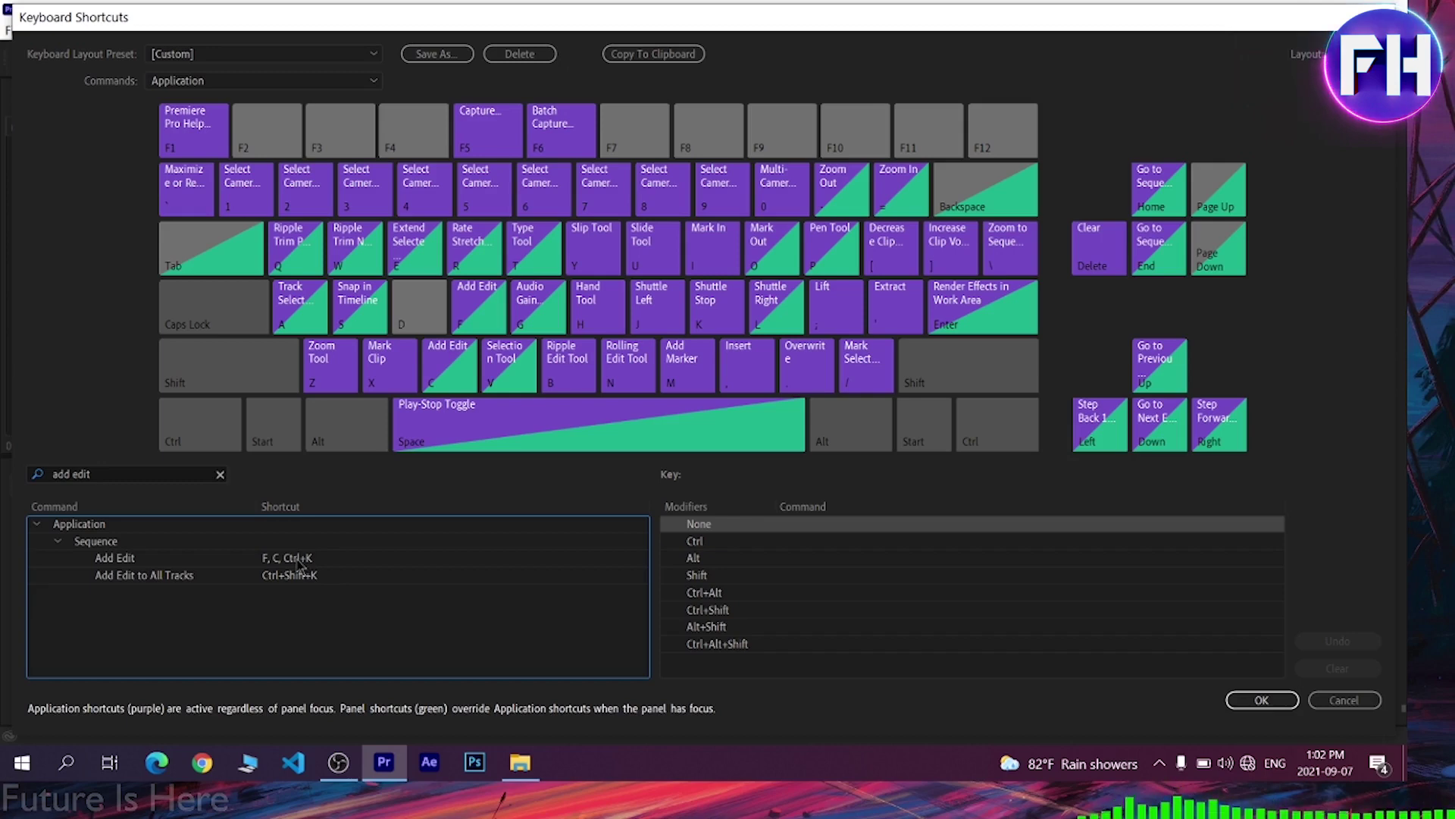
left_click(298, 560)
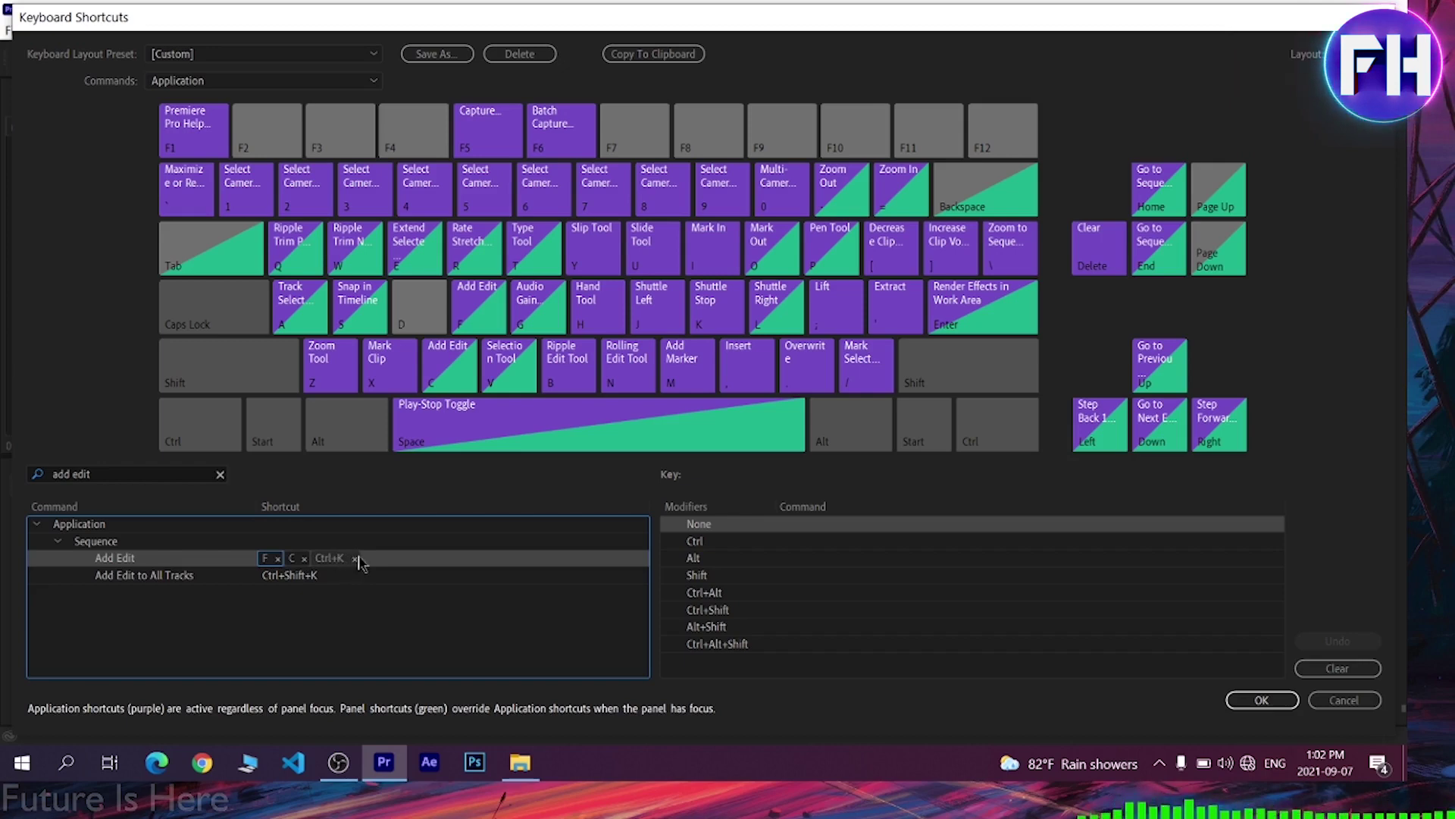
left_click(383, 560)
key("Escape")
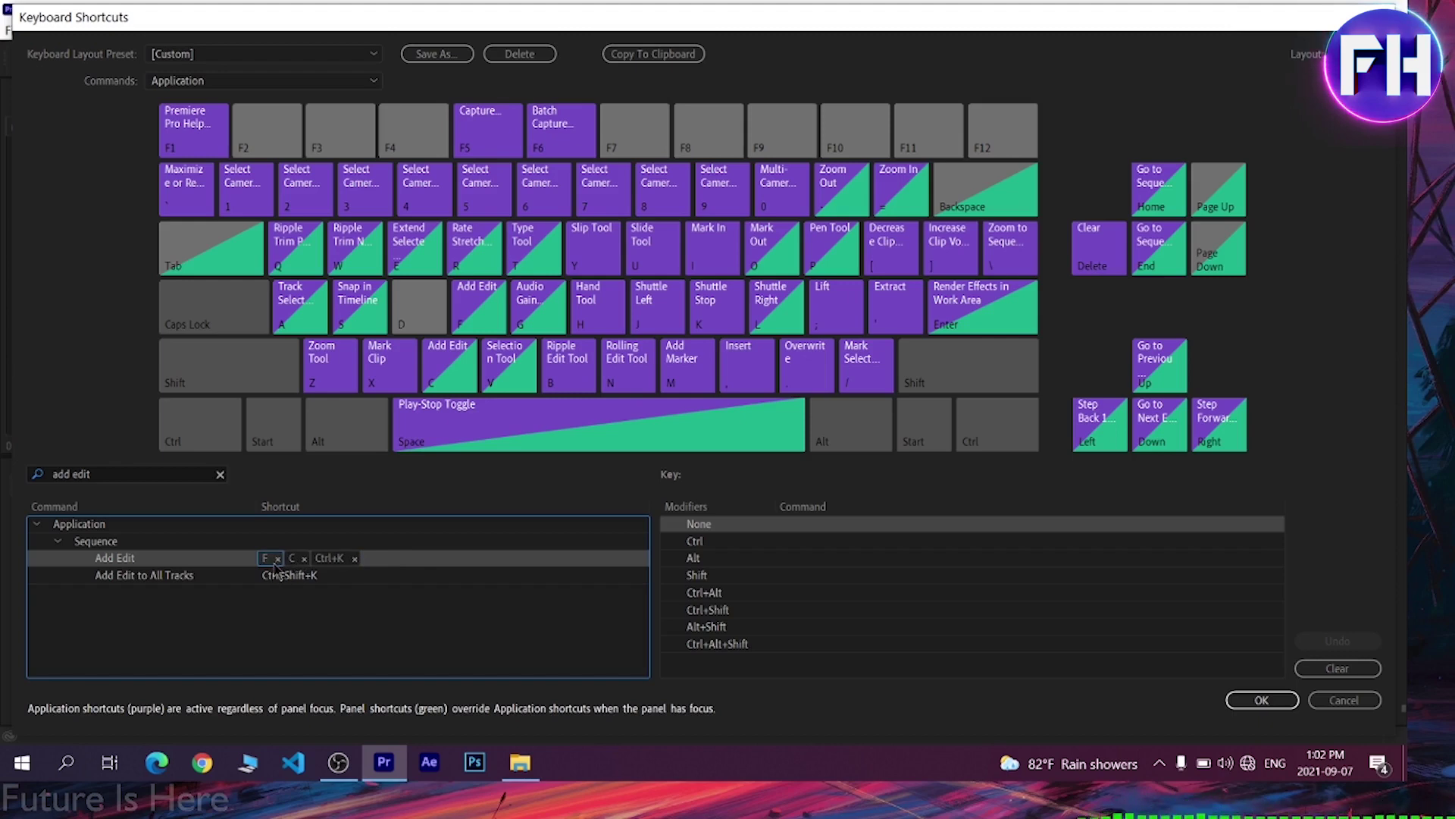
Try R for Add Edit, remove the conflicting shortcut, confirm, and split the clip with Ctrl+K.
left_click(382, 562)
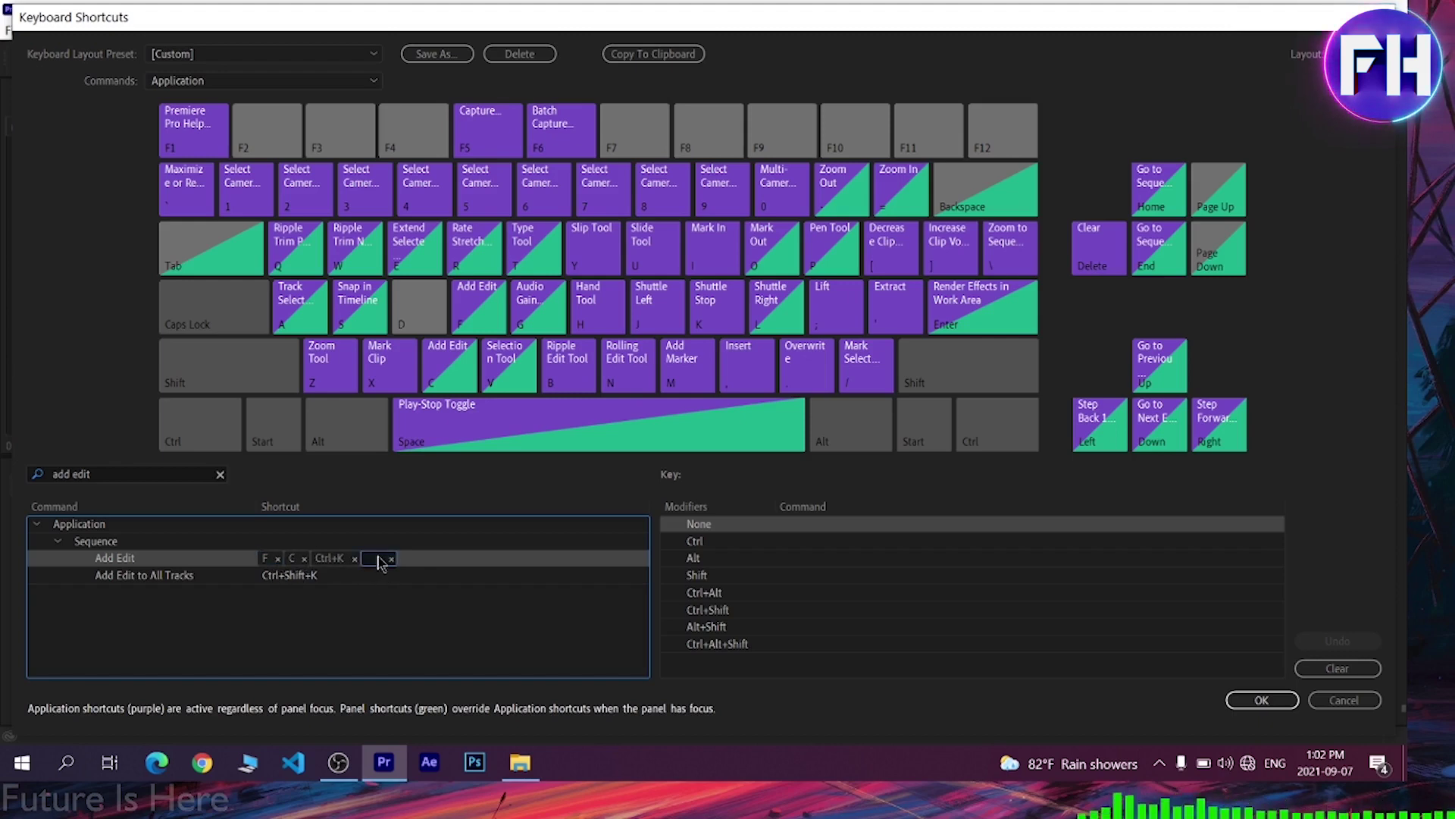
key("r")
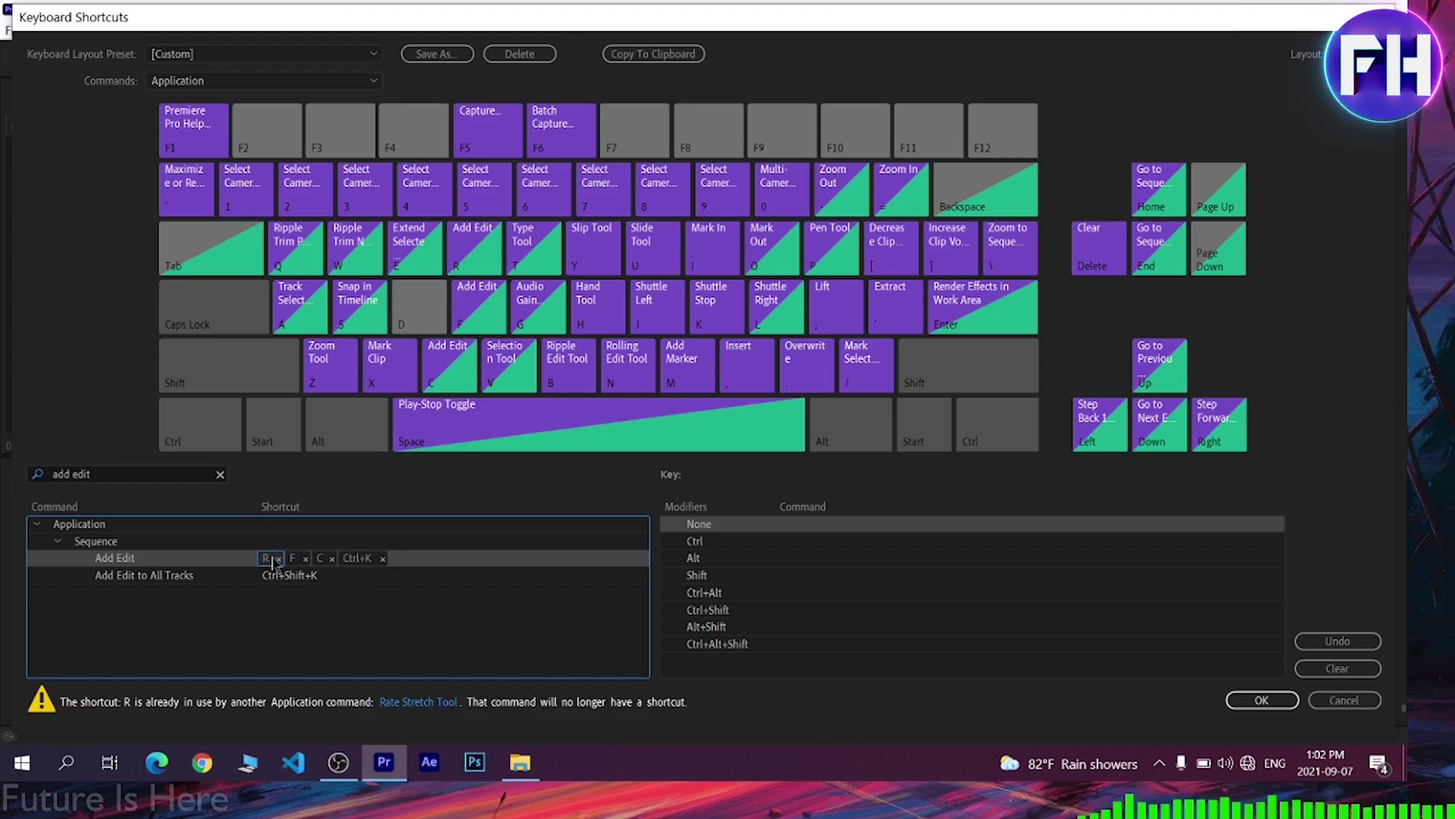
left_click(279, 558)
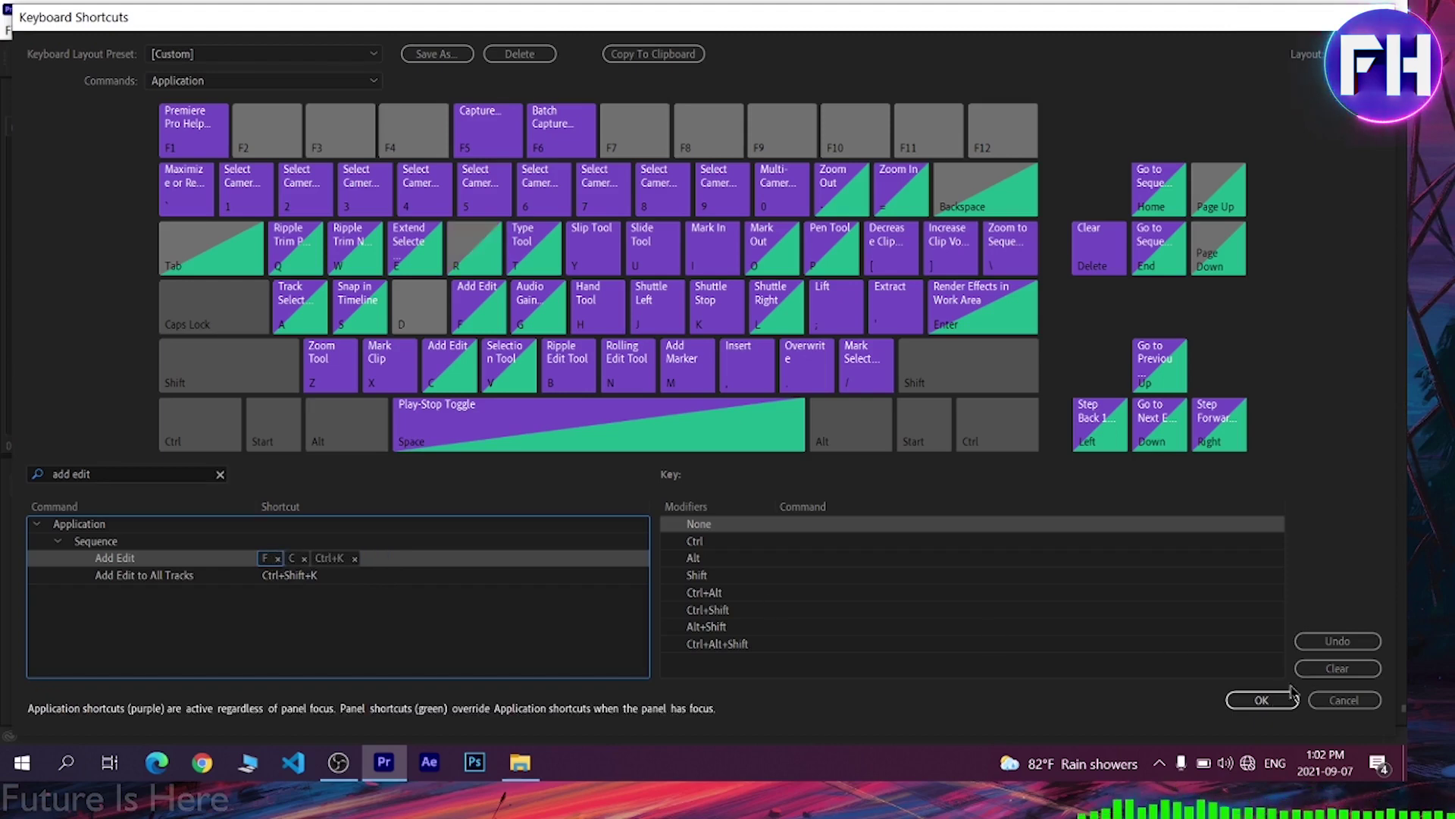
left_click(1247, 701)
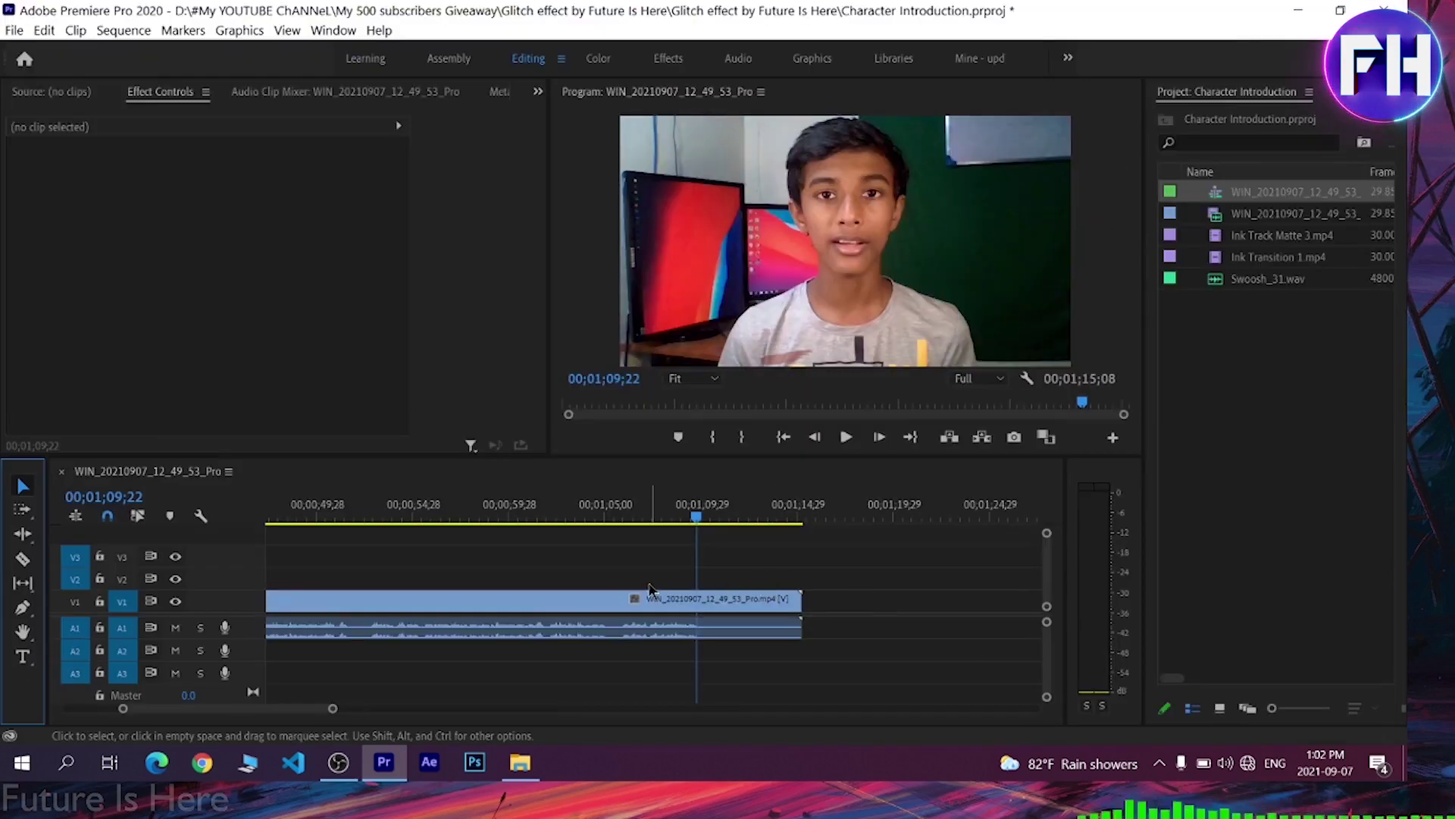
key("ctrl+k")
Split the interview clip at 00;01;09;22 and unlink the trailing piece's audio from its video.
key("equal")
left_click_drag(719, 547, 758, 641)
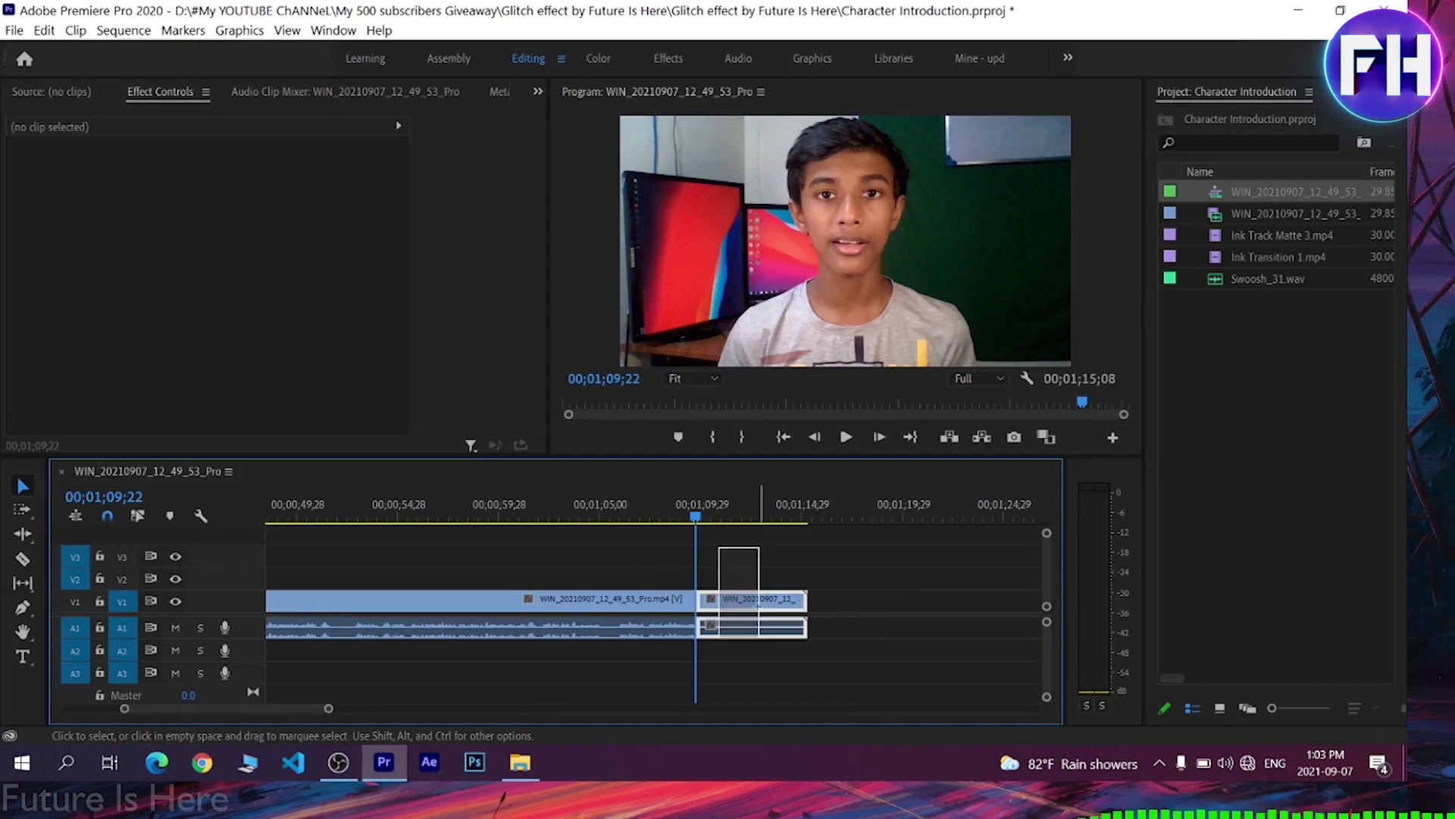
left_click(773, 633, "alt")
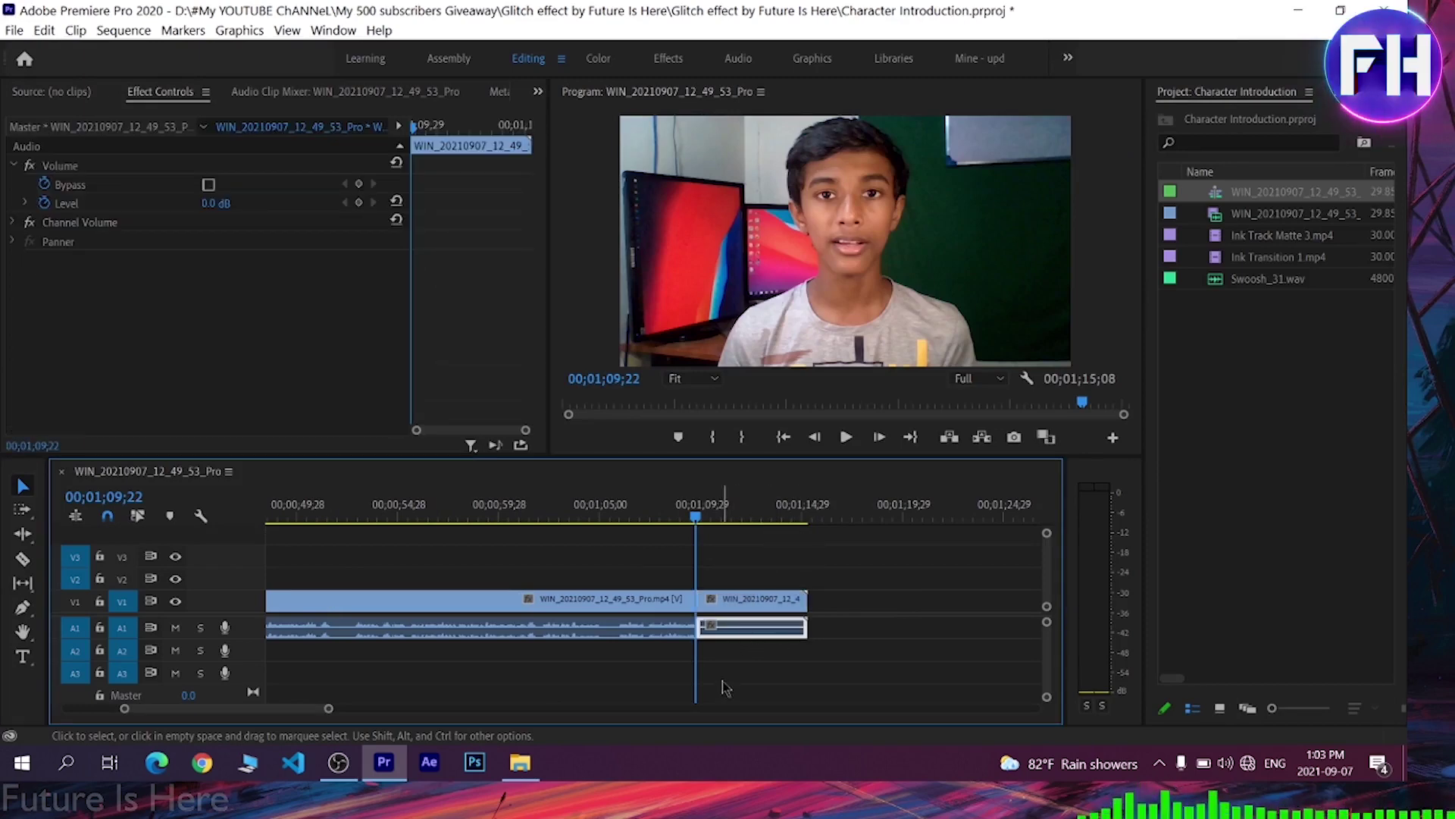
left_click(767, 605, "alt")
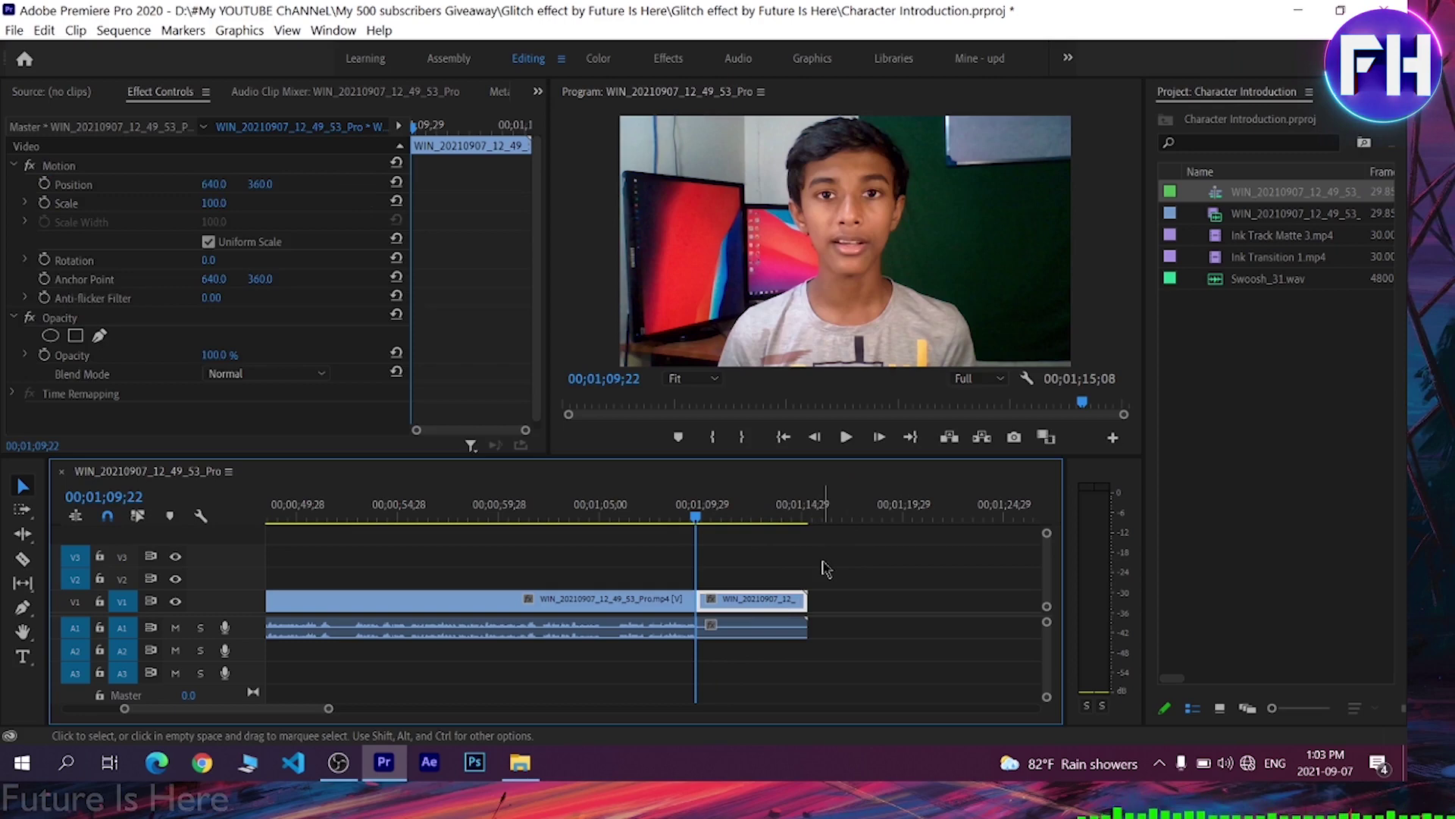
left_click(803, 570)
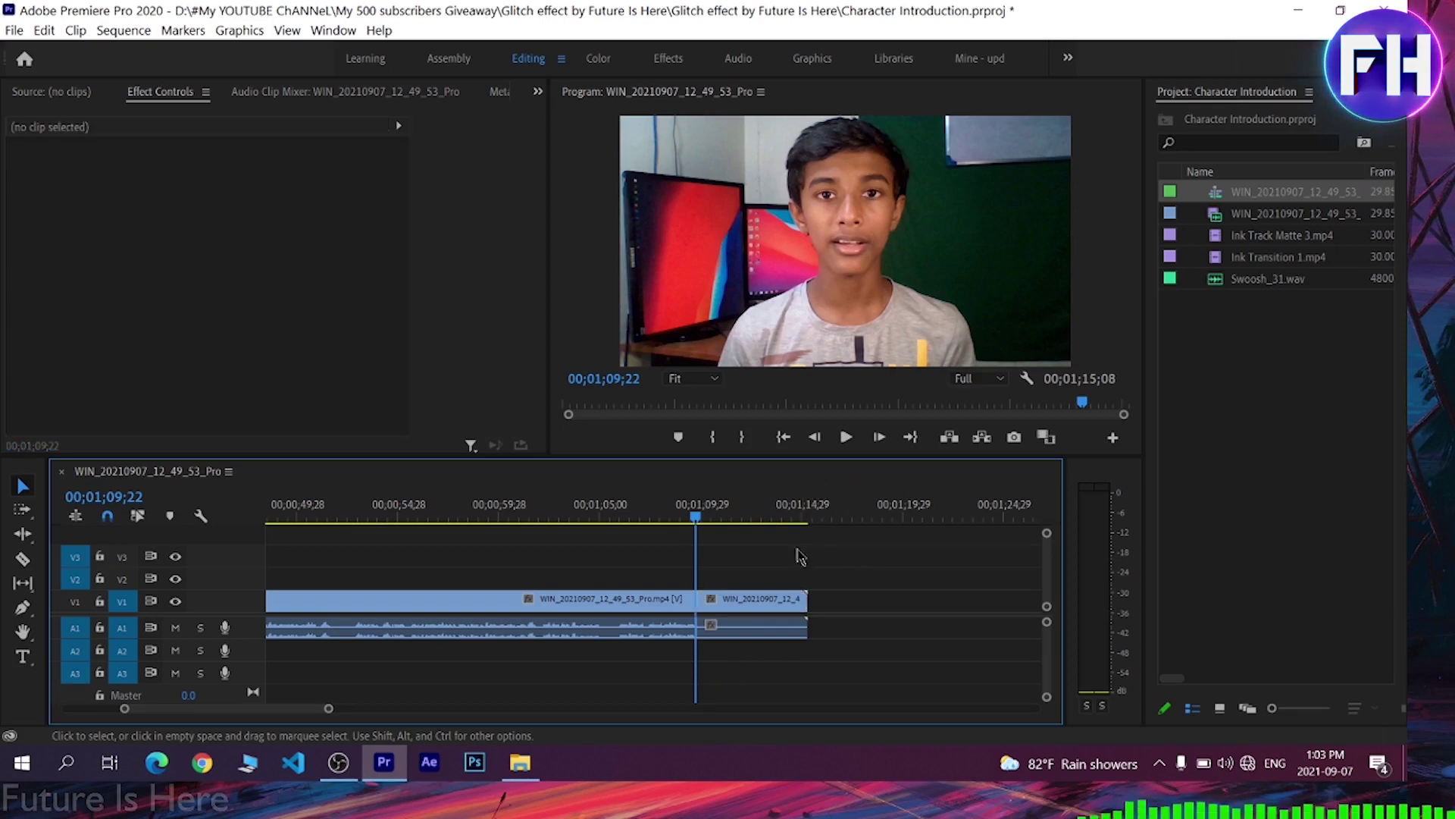
left_click_drag(795, 552, 805, 650)
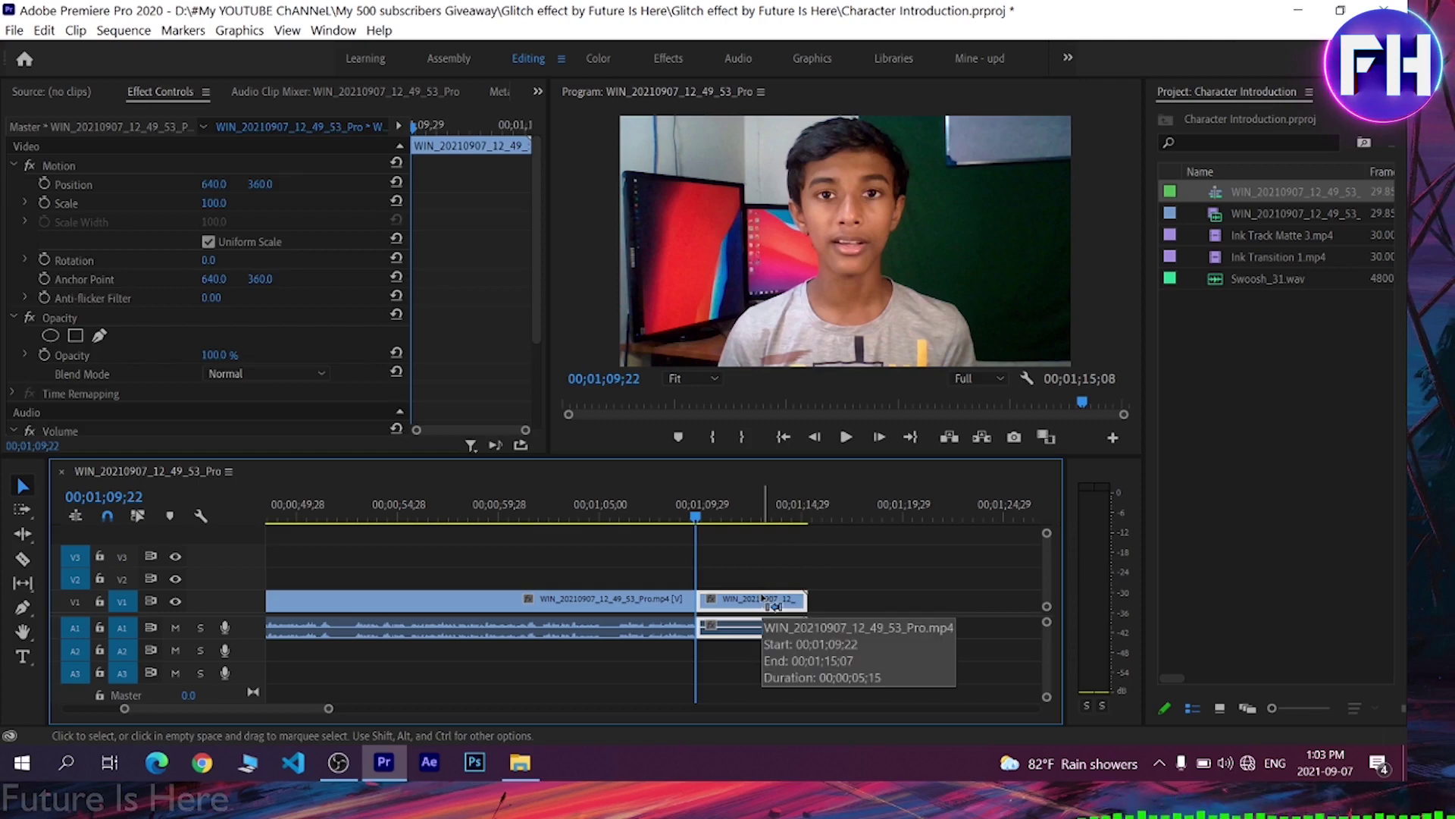
key("ctrl+l")
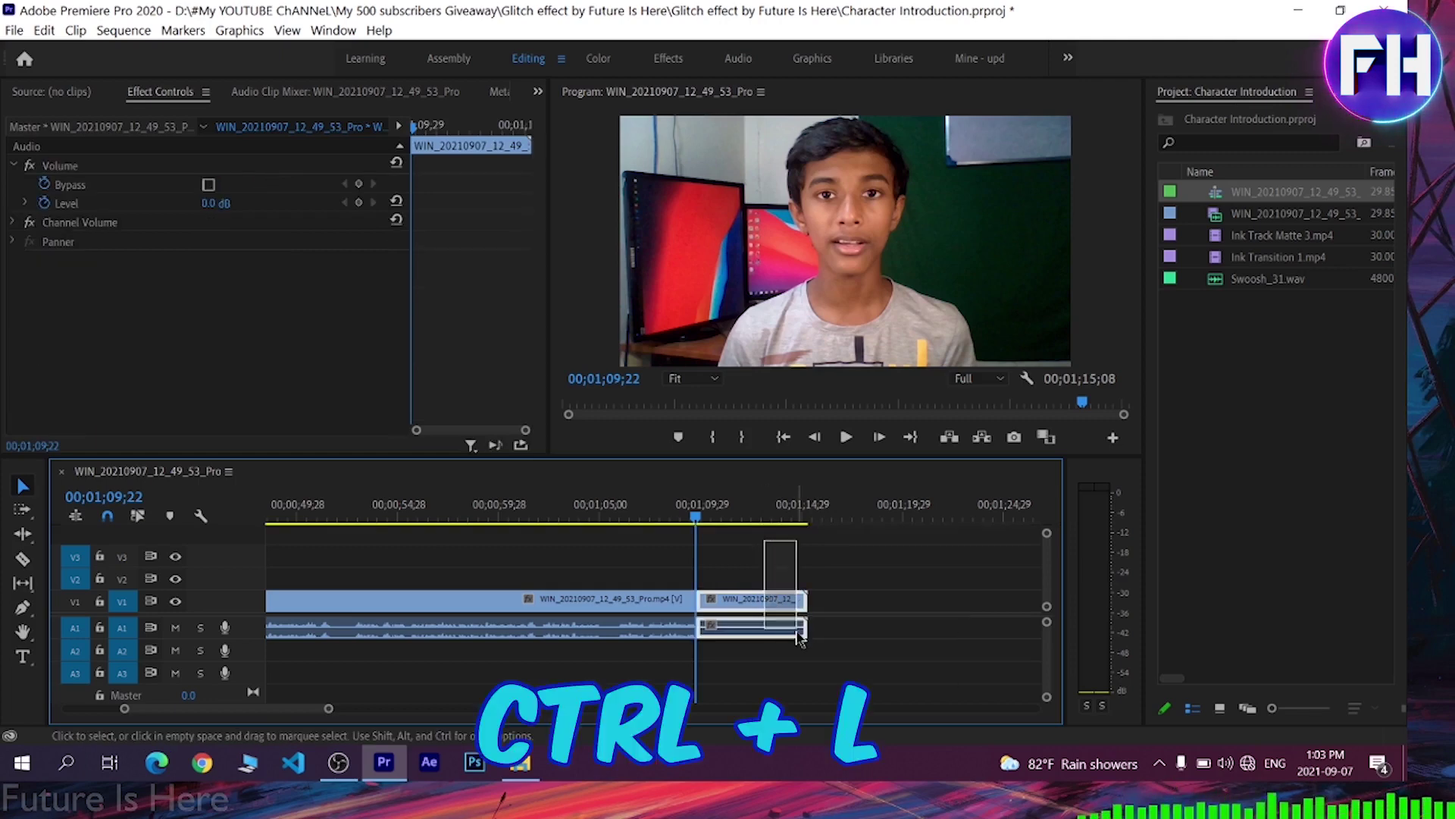
Delete the trailing piece's audio, preview it, then undo back to the uncut clip.
left_click(773, 642)
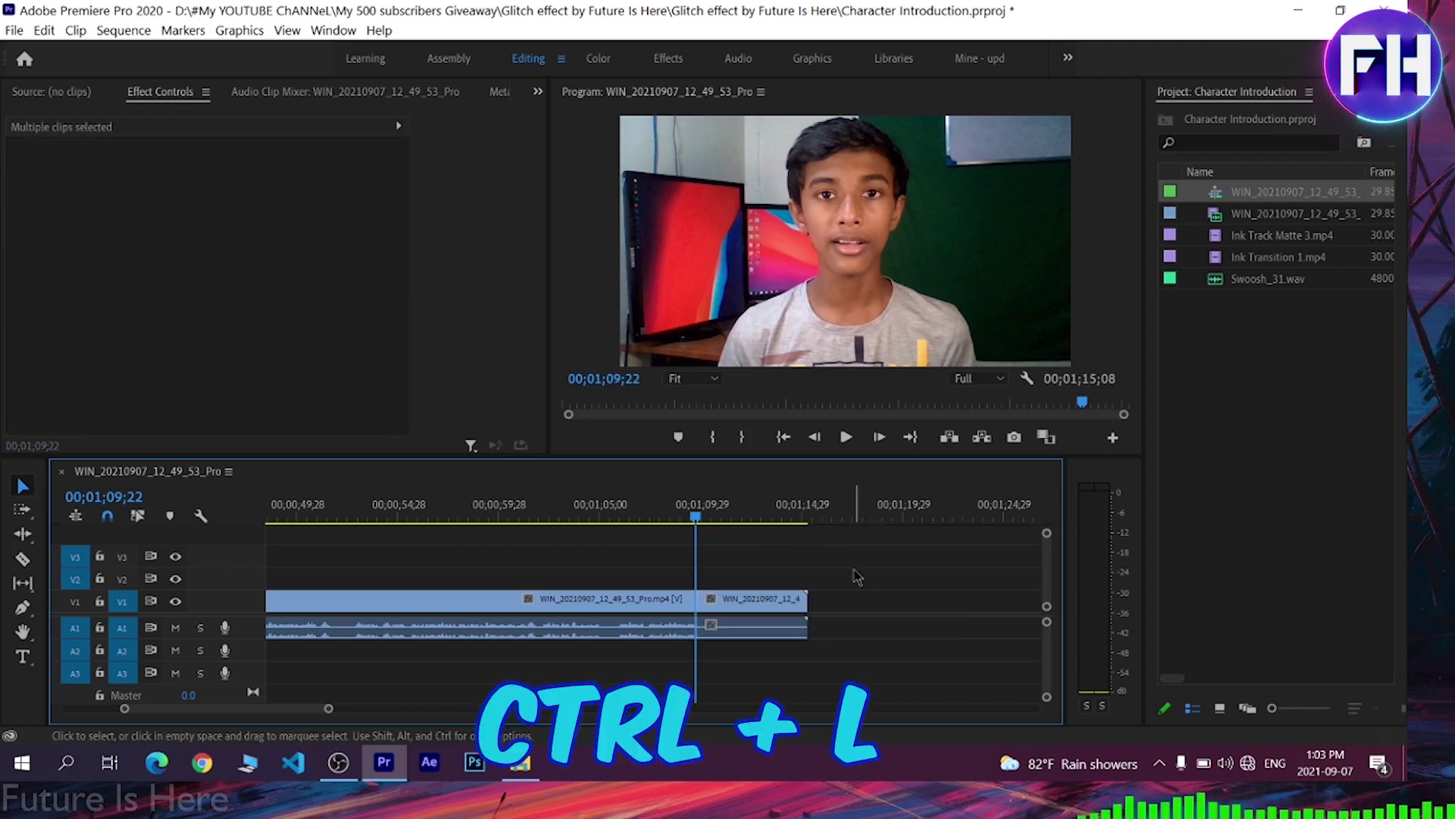
left_click(771, 629)
key("Delete")
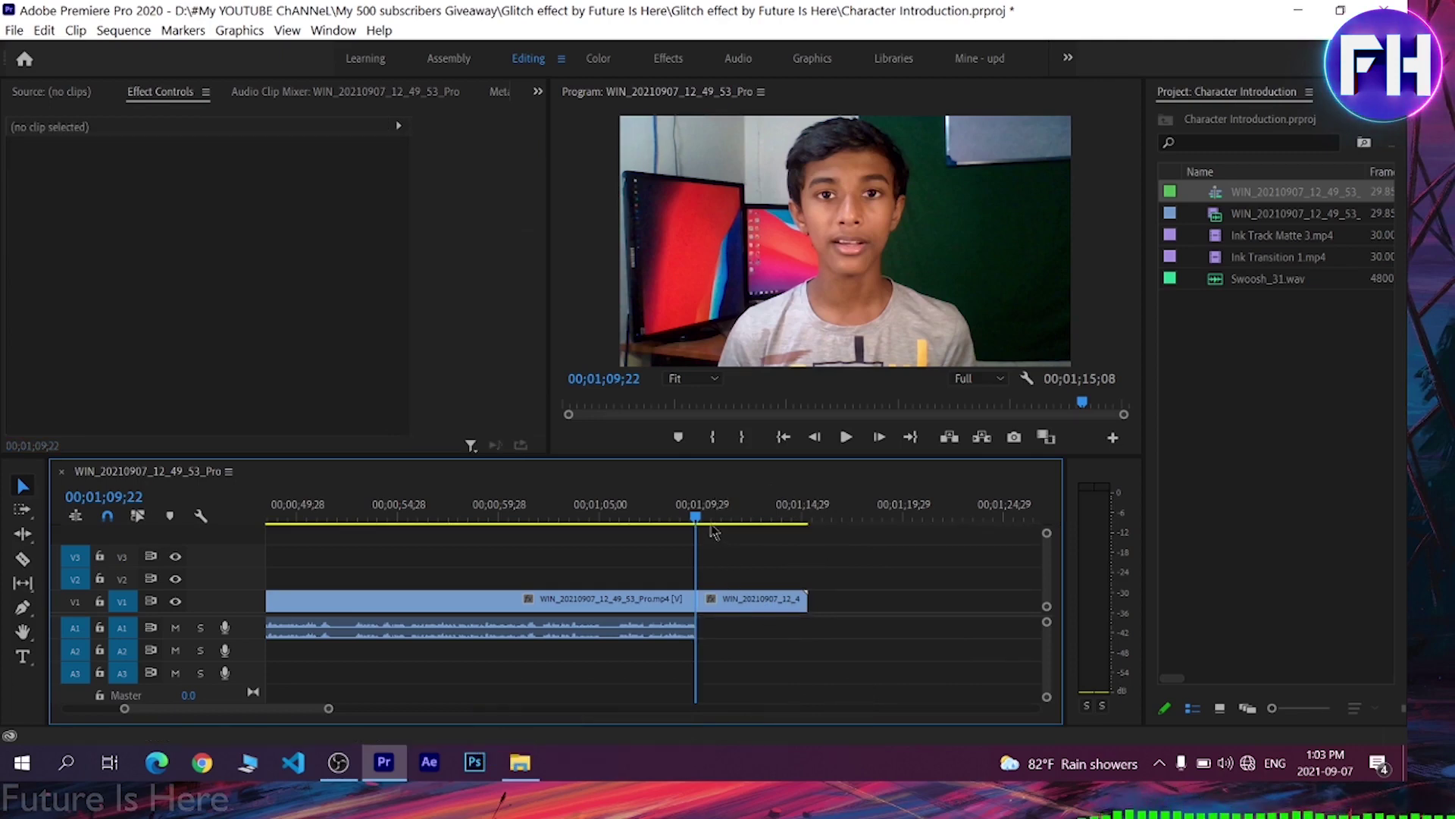
left_click(684, 518)
key("space")
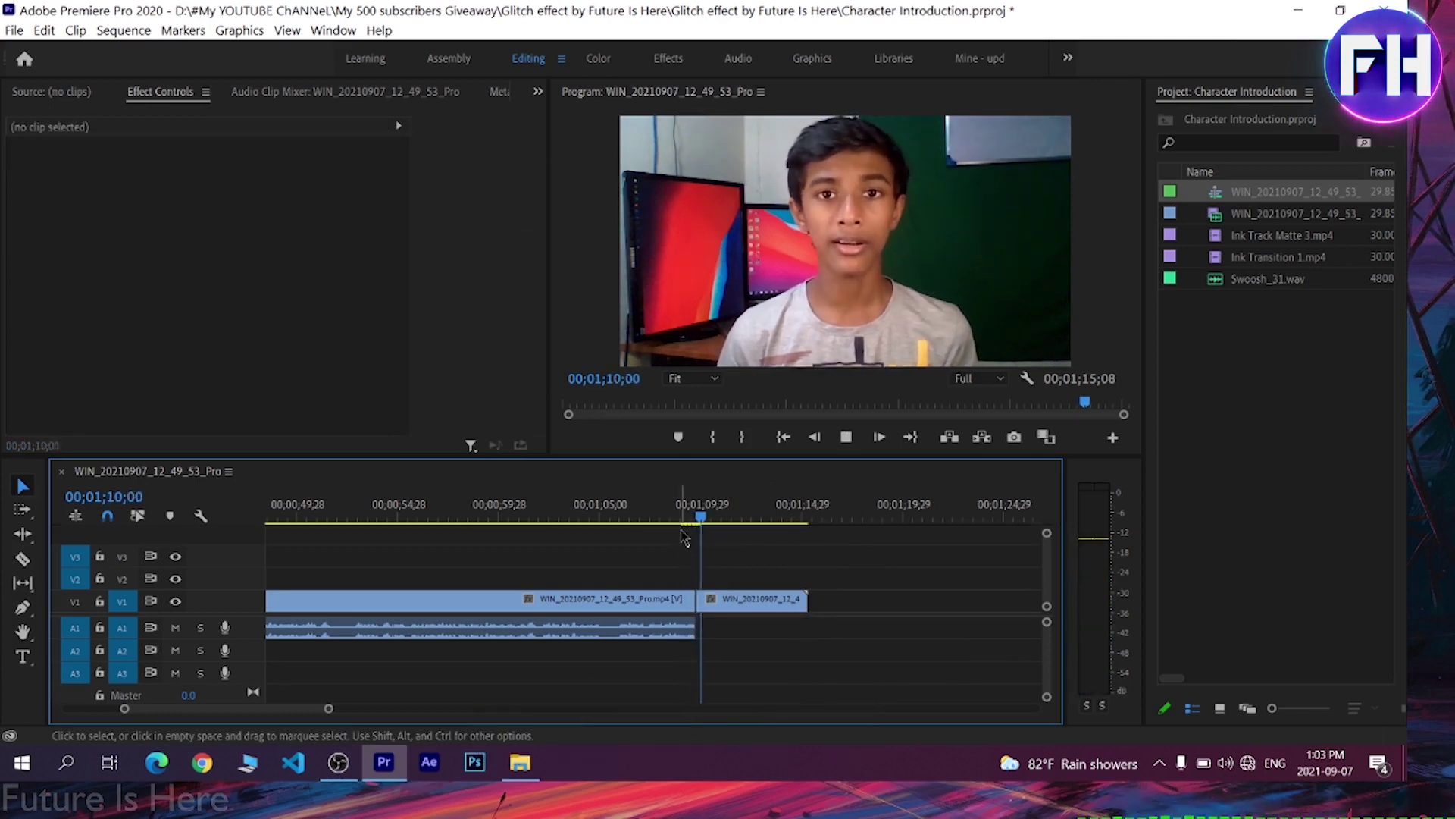
key("space")
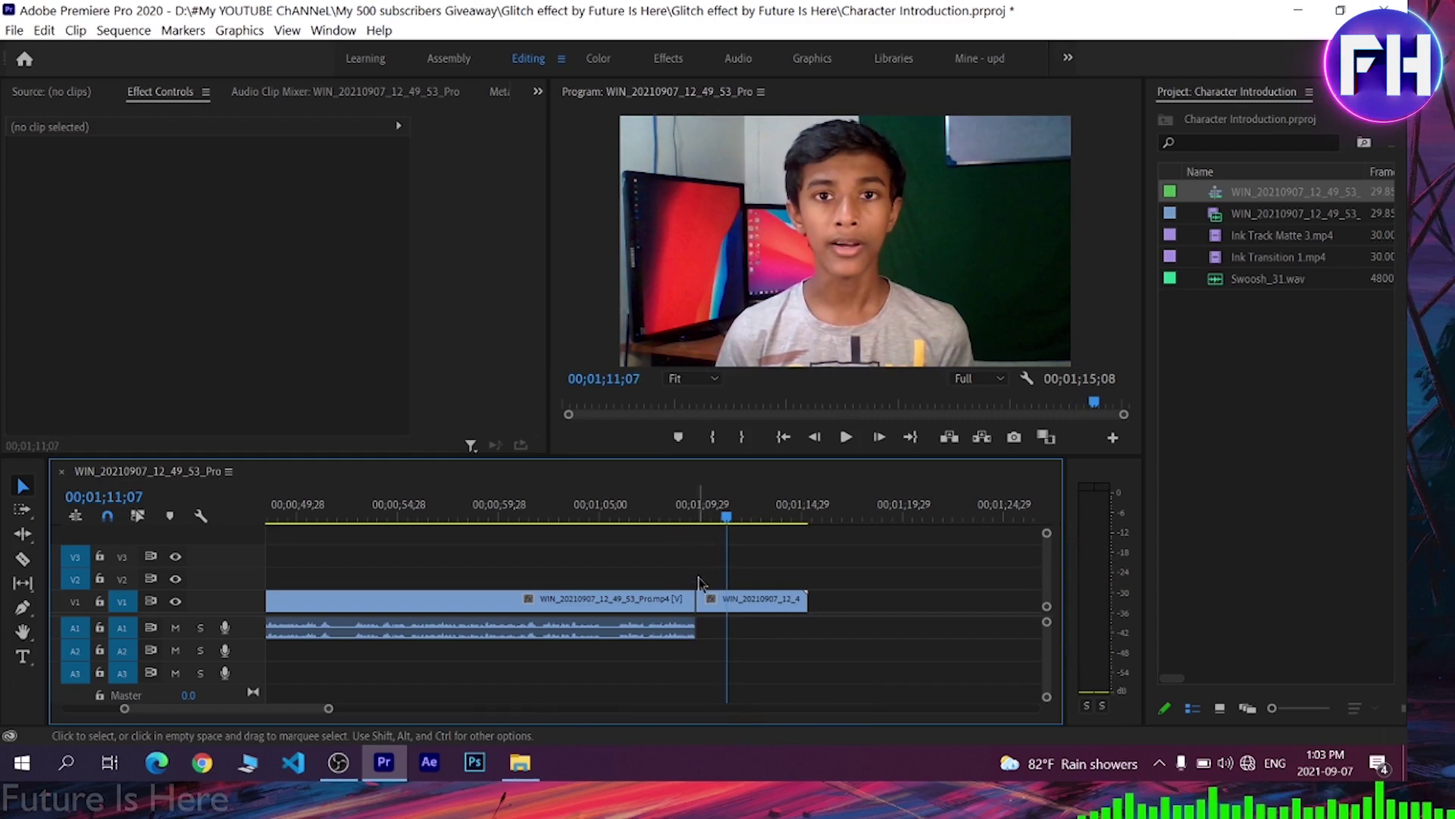
key("ctrl+z")
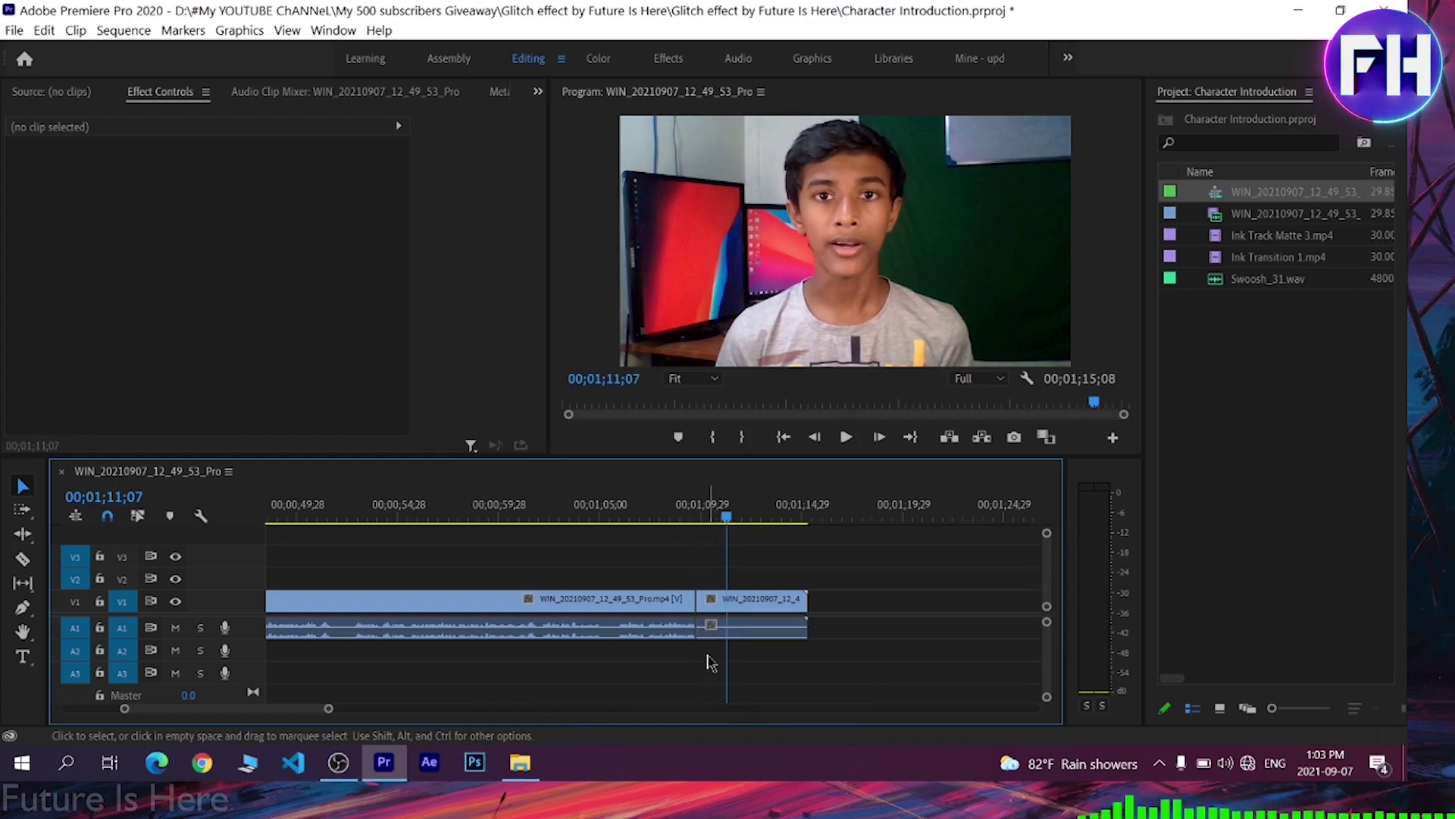
key("ctrl+z")
Cut the clip at 00;01;09;26, delete the audio after the cut, and play it back.
scroll(694, 606, "up", 4)
left_click_drag(654, 520, 667, 519)
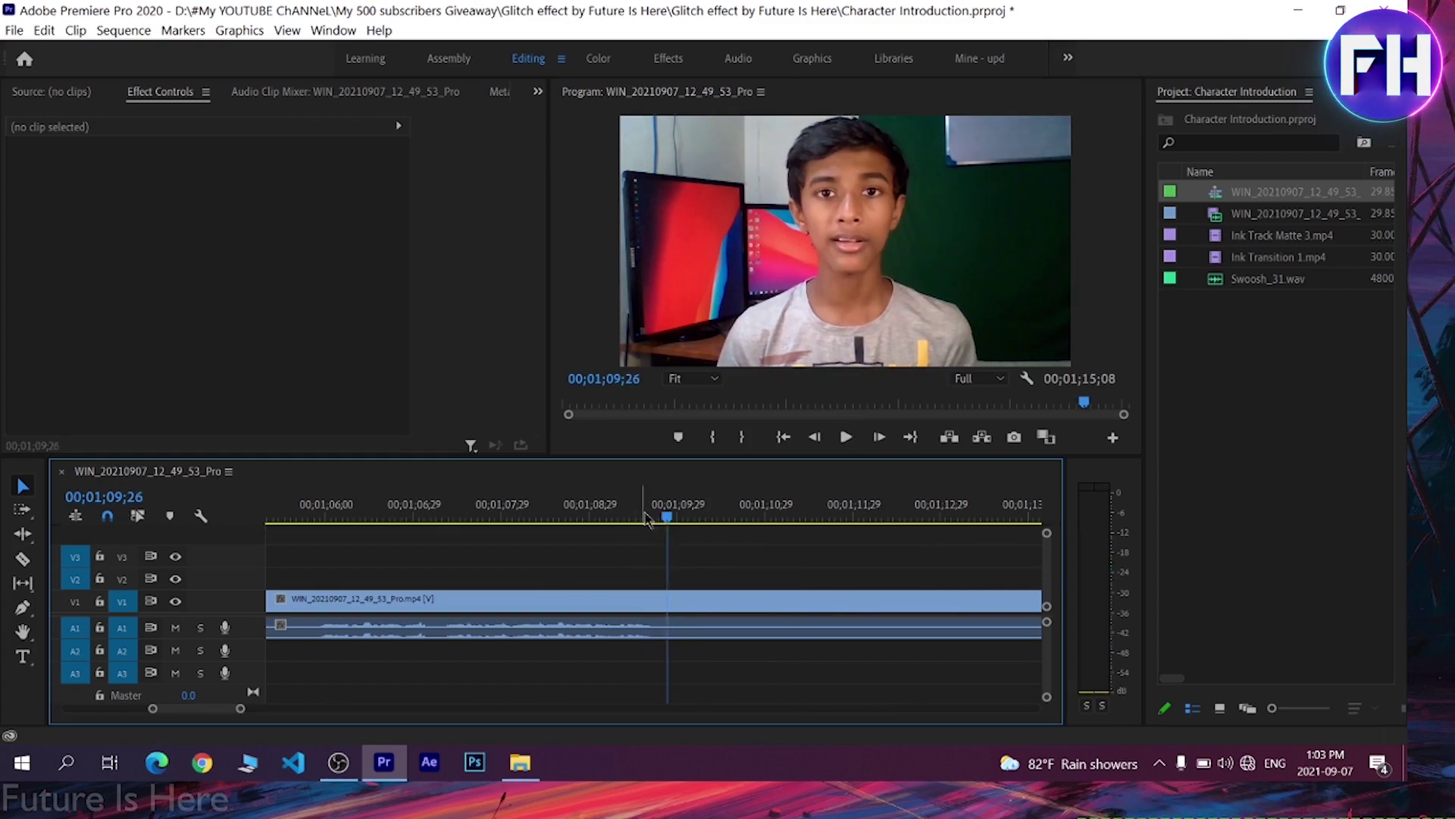
key("ctrl+k")
scroll(682, 606, "down", 5)
left_click(711, 628)
key("Delete")
left_click(670, 518)
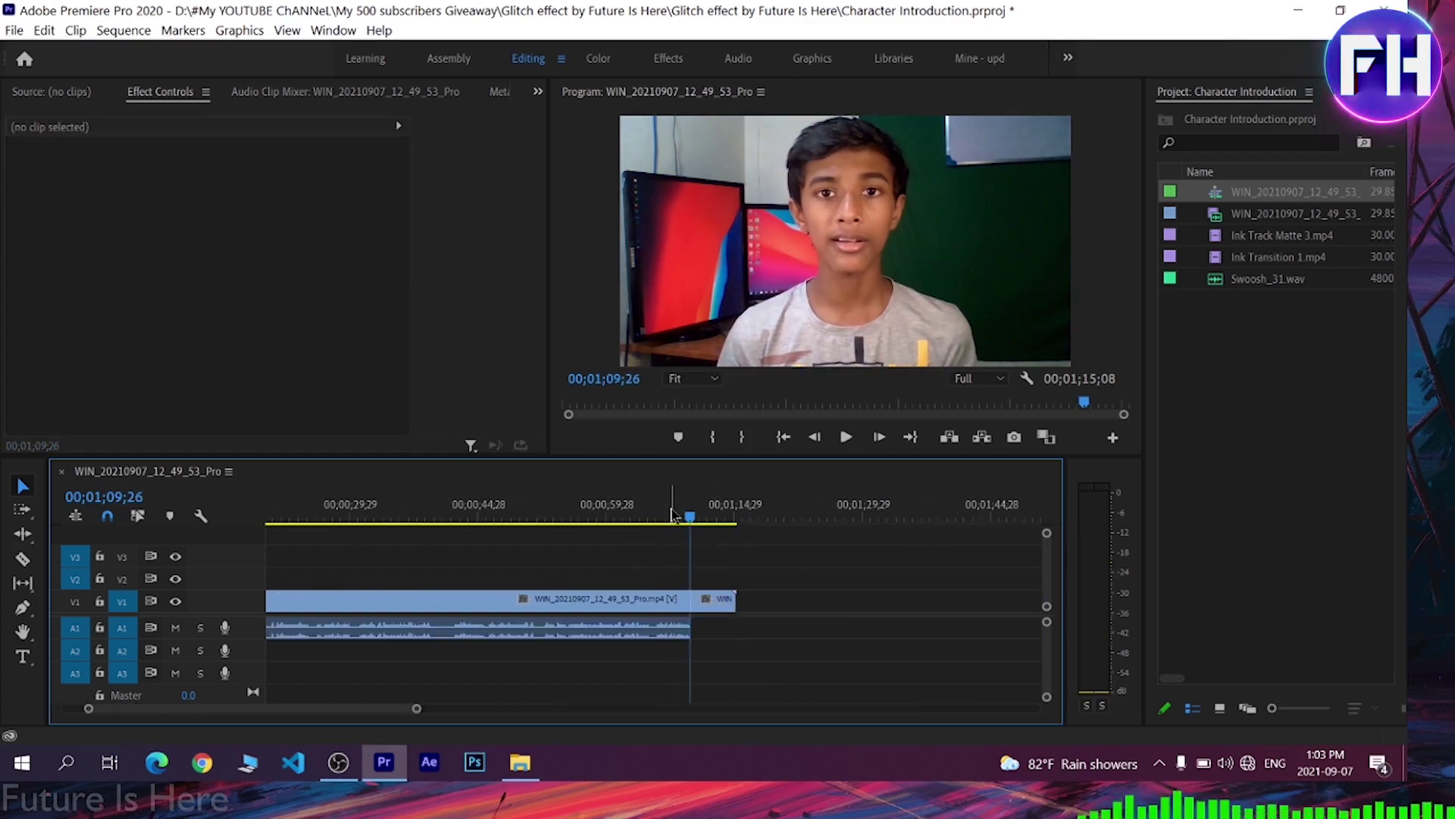
key("space")
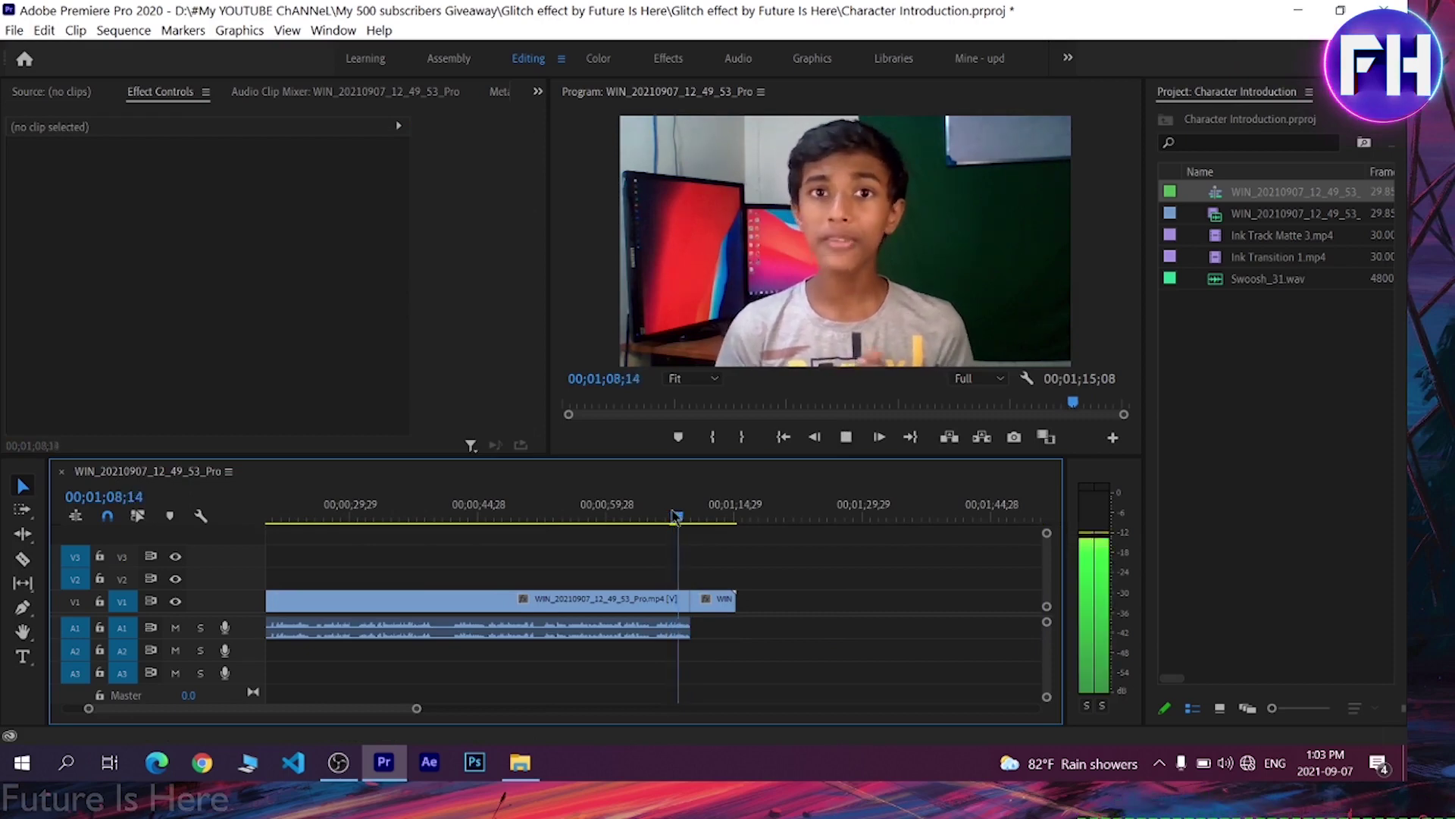
key("space")
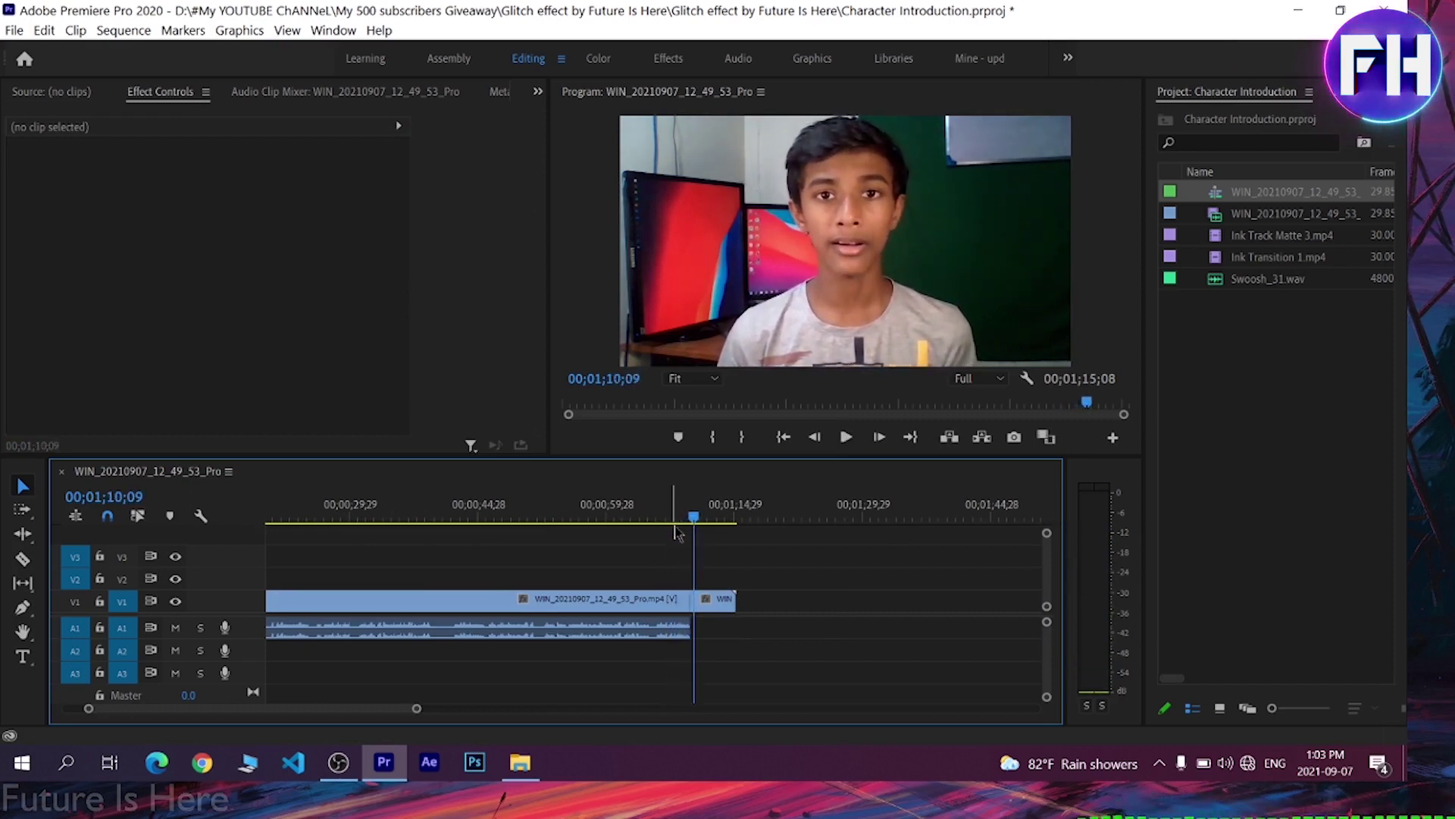
Scrub around the cut to find the freeze frame, landing one frame past 00;01;09;25.
scroll(720, 610, "down", 2)
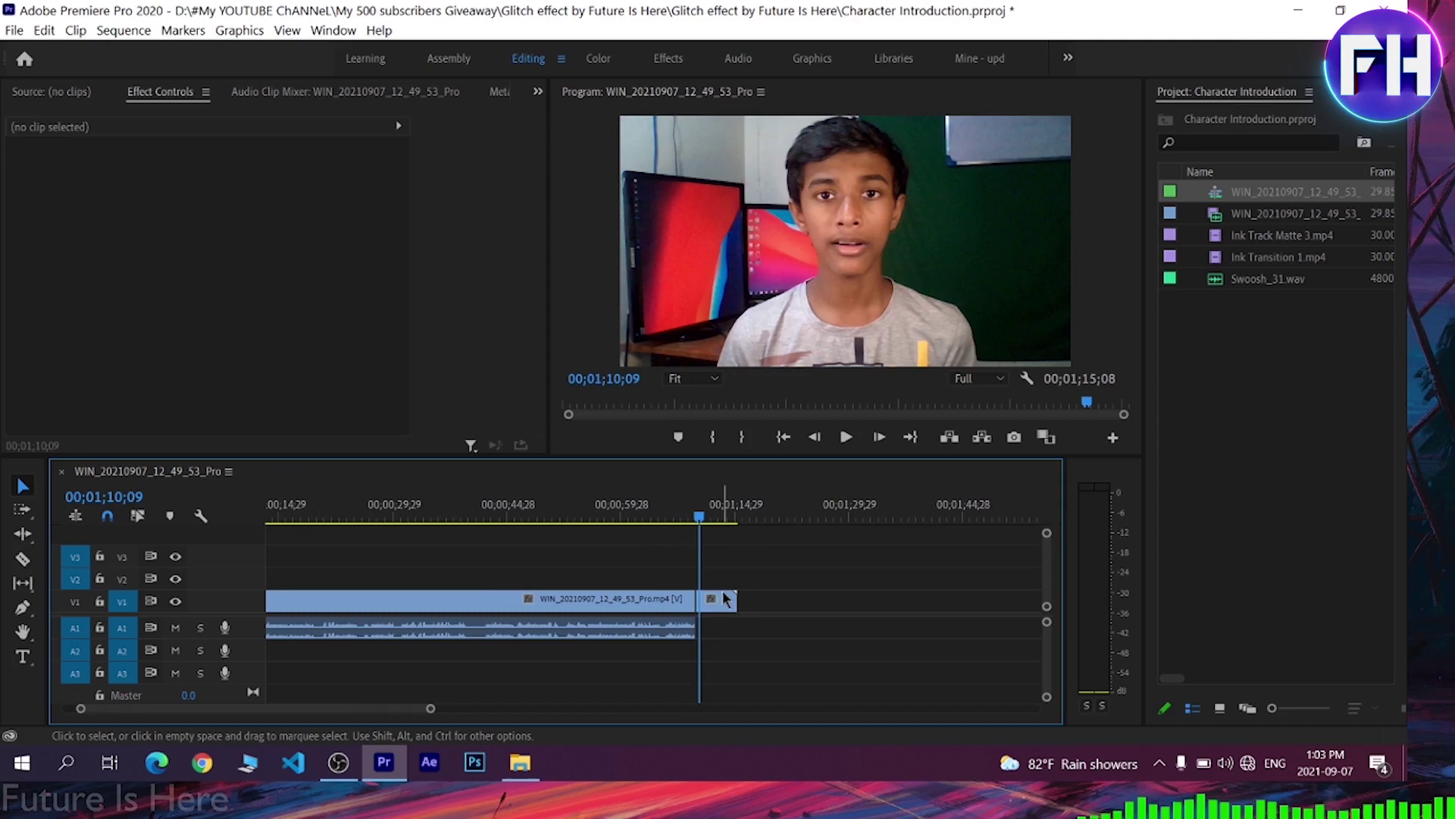
scroll(709, 621, "up", 2)
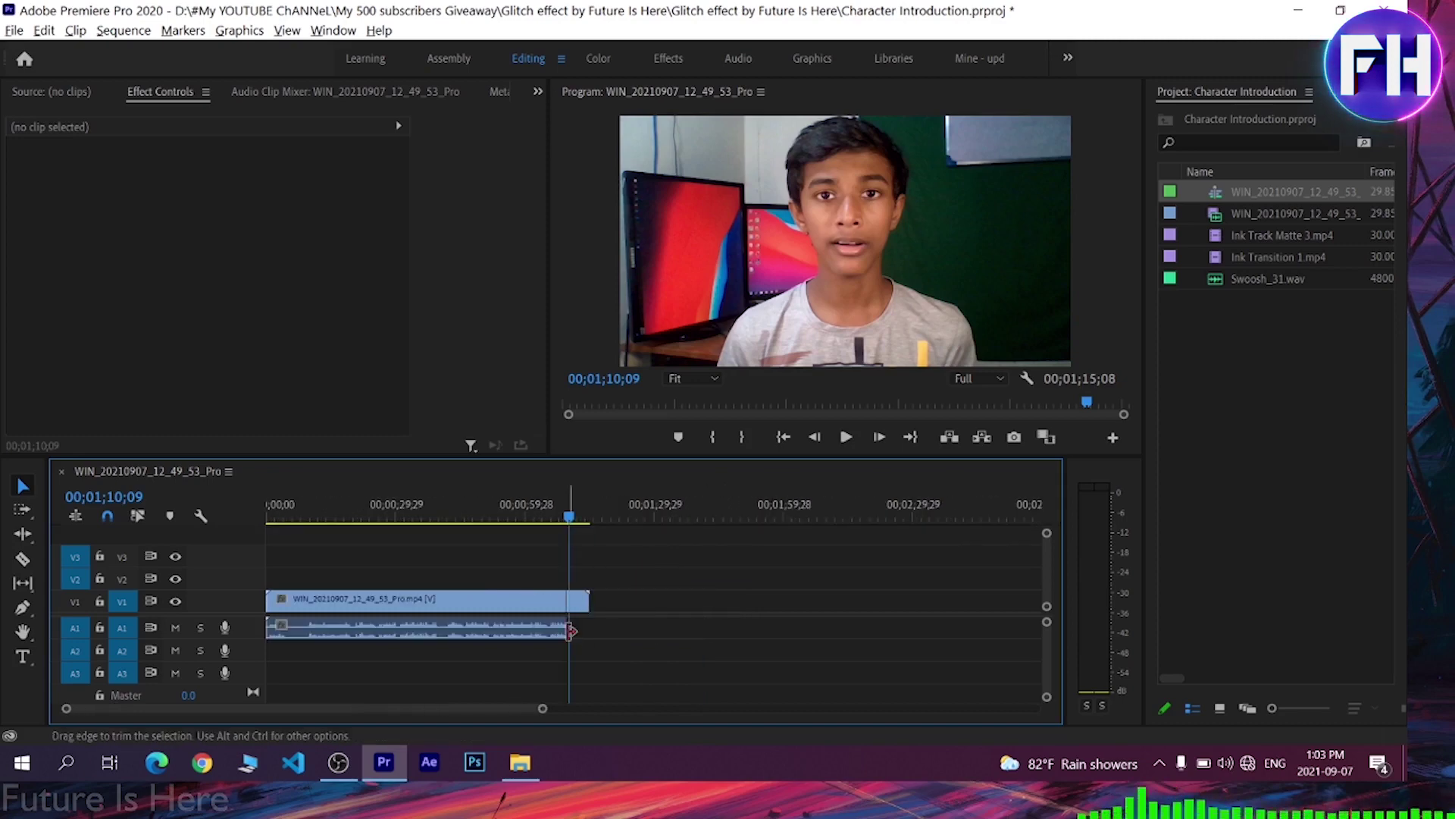
scroll(570, 639, "up", 1)
scroll(569, 639, "up", 1)
left_click(557, 518)
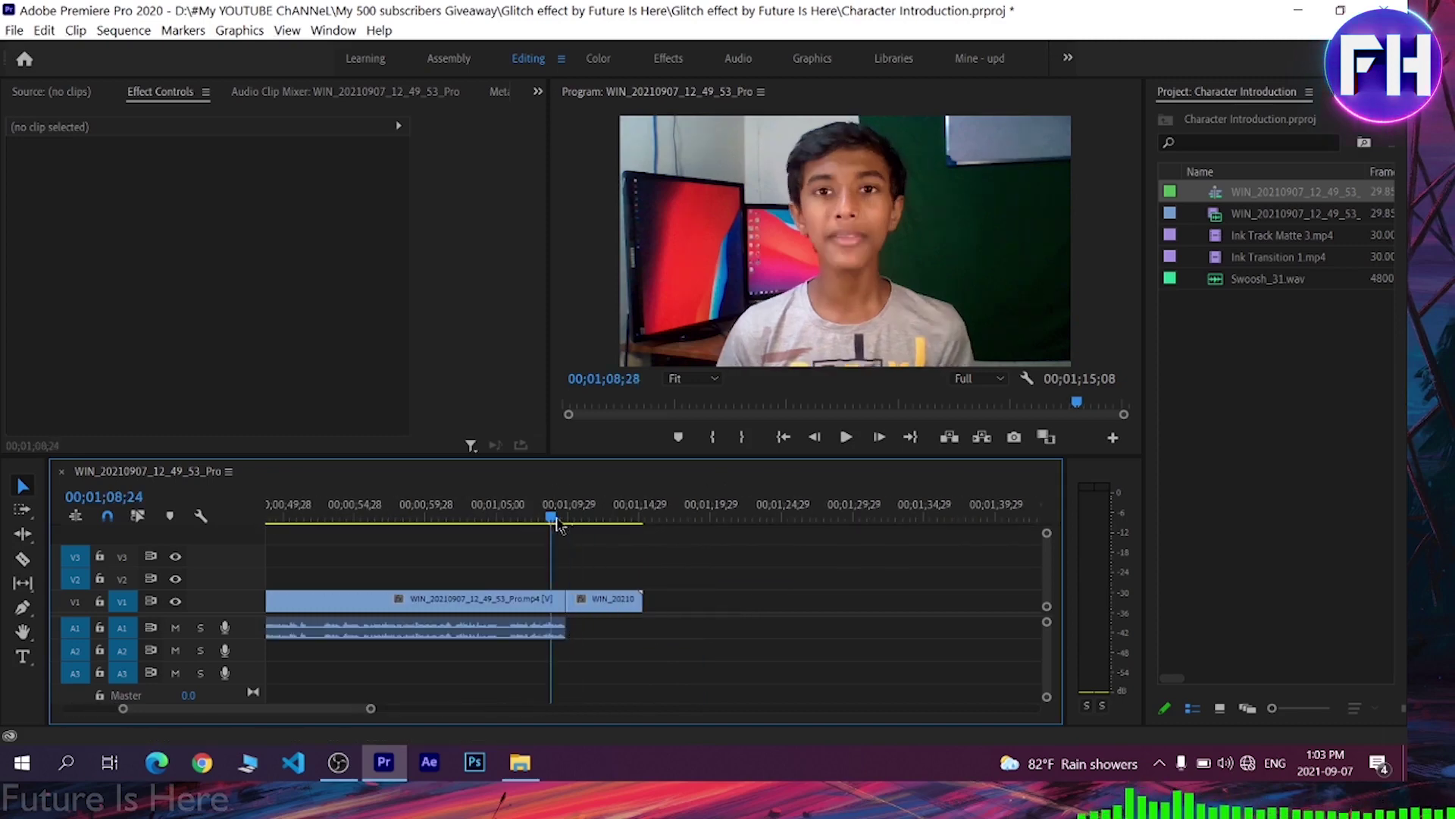
left_click_drag(564, 524, 569, 526)
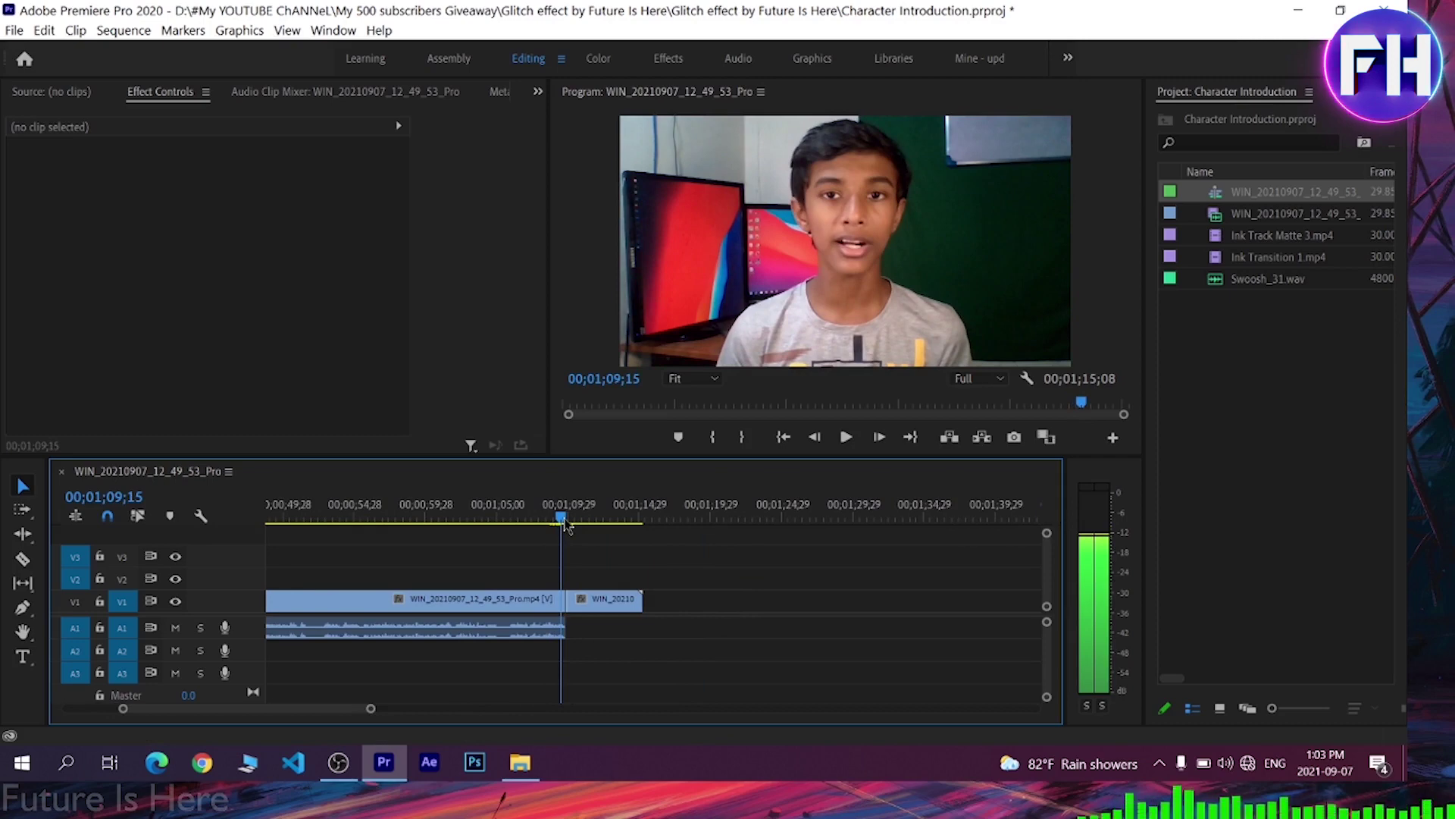
left_click_drag(567, 526, 566, 523)
scroll(536, 633, "up", 2)
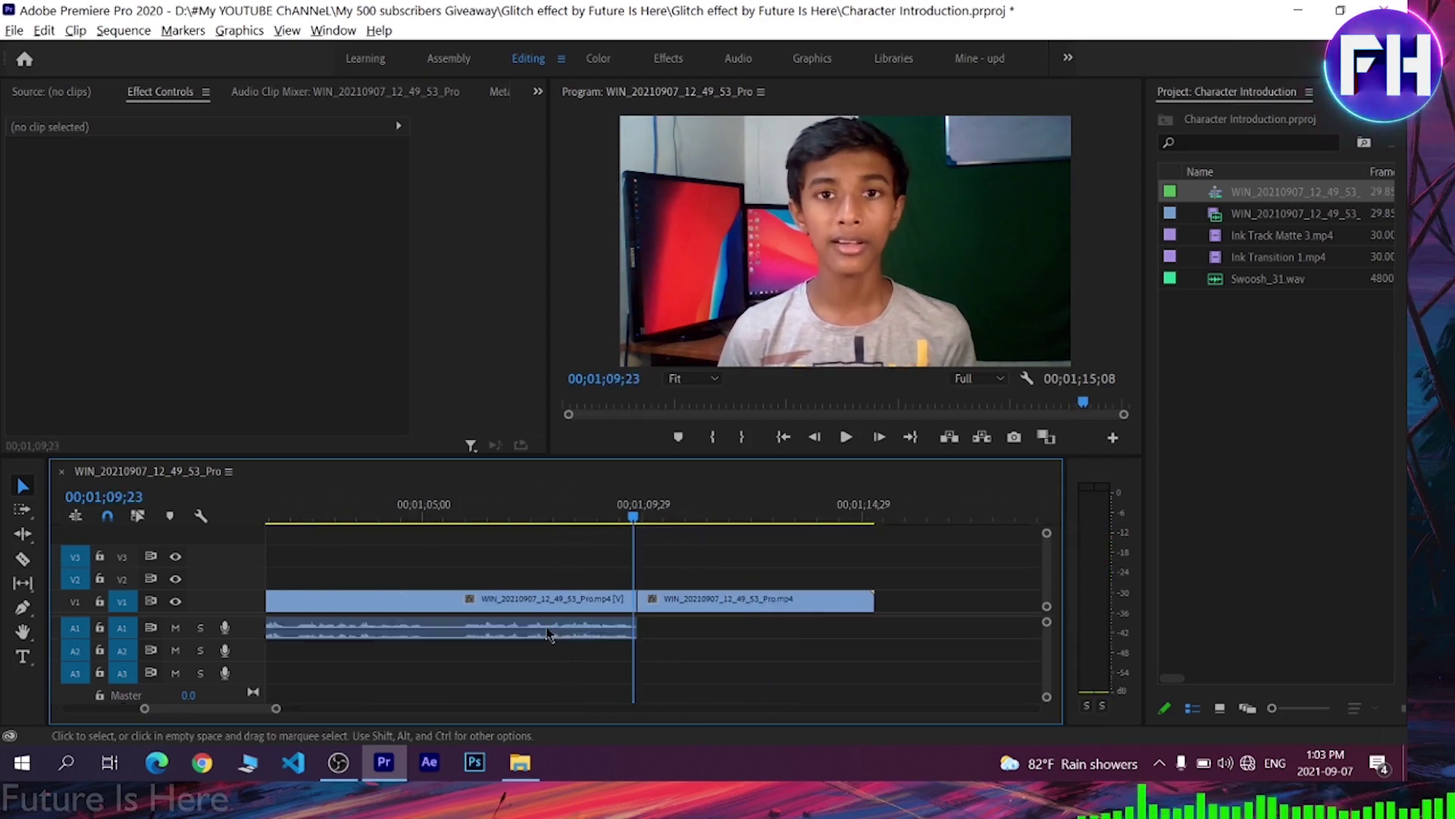
scroll(535, 634, "up", 2)
left_click_drag(782, 522, 800, 523)
key("alt+space")
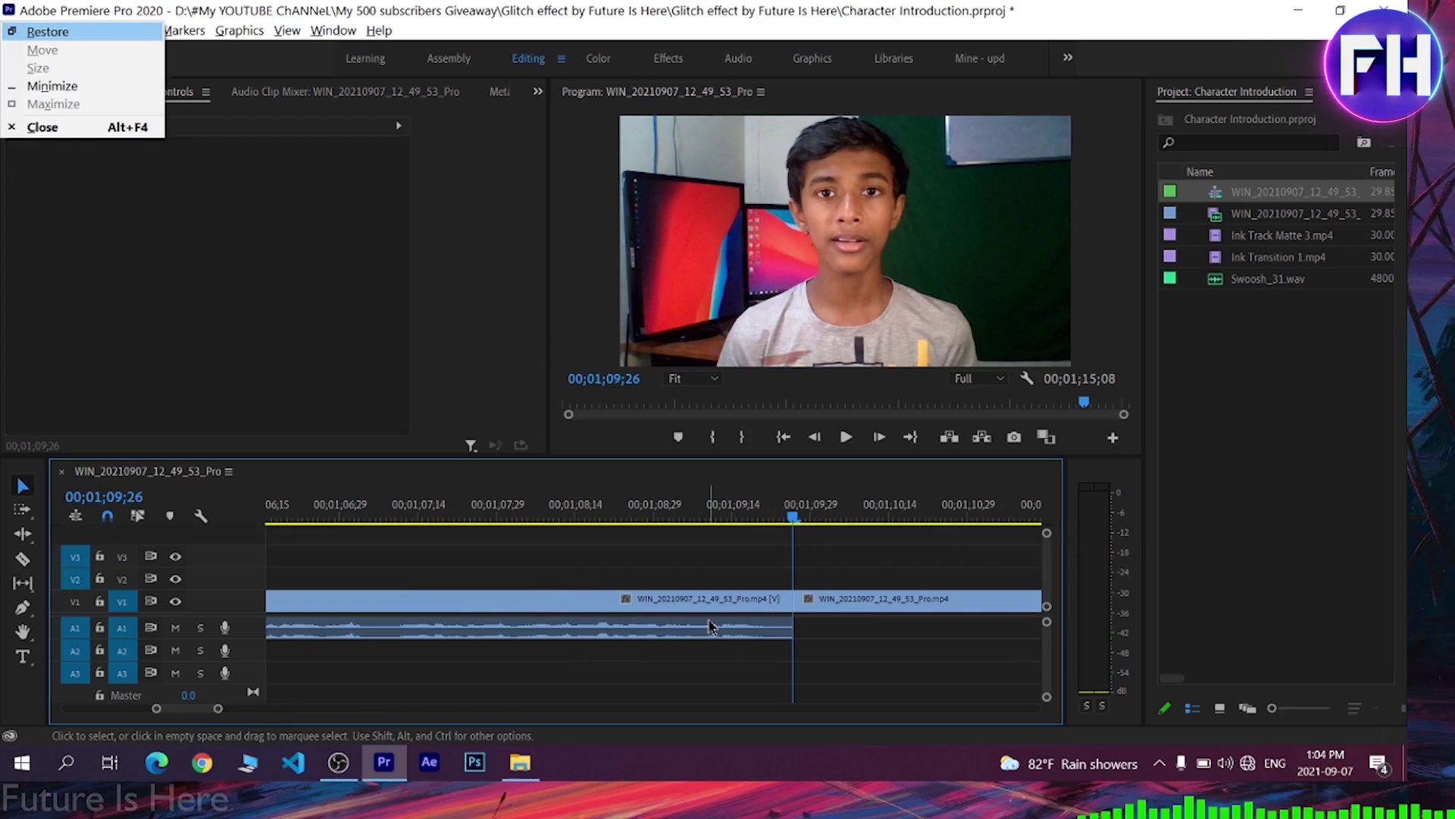
Apply Add Frame Hold to the V1 clip piece after the cut.
key("Escape")
key("minus")
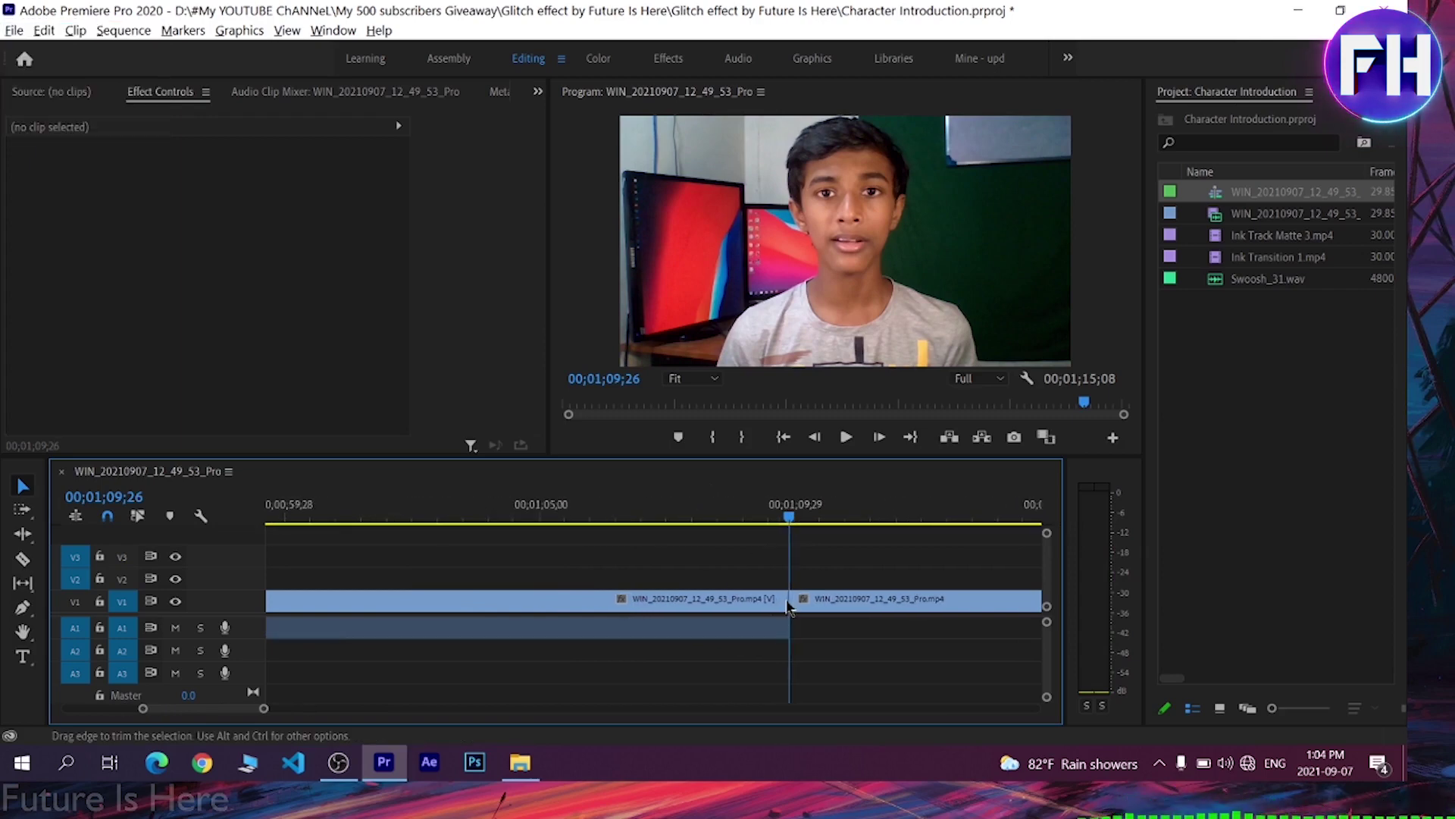
key("minus")
left_click(834, 607)
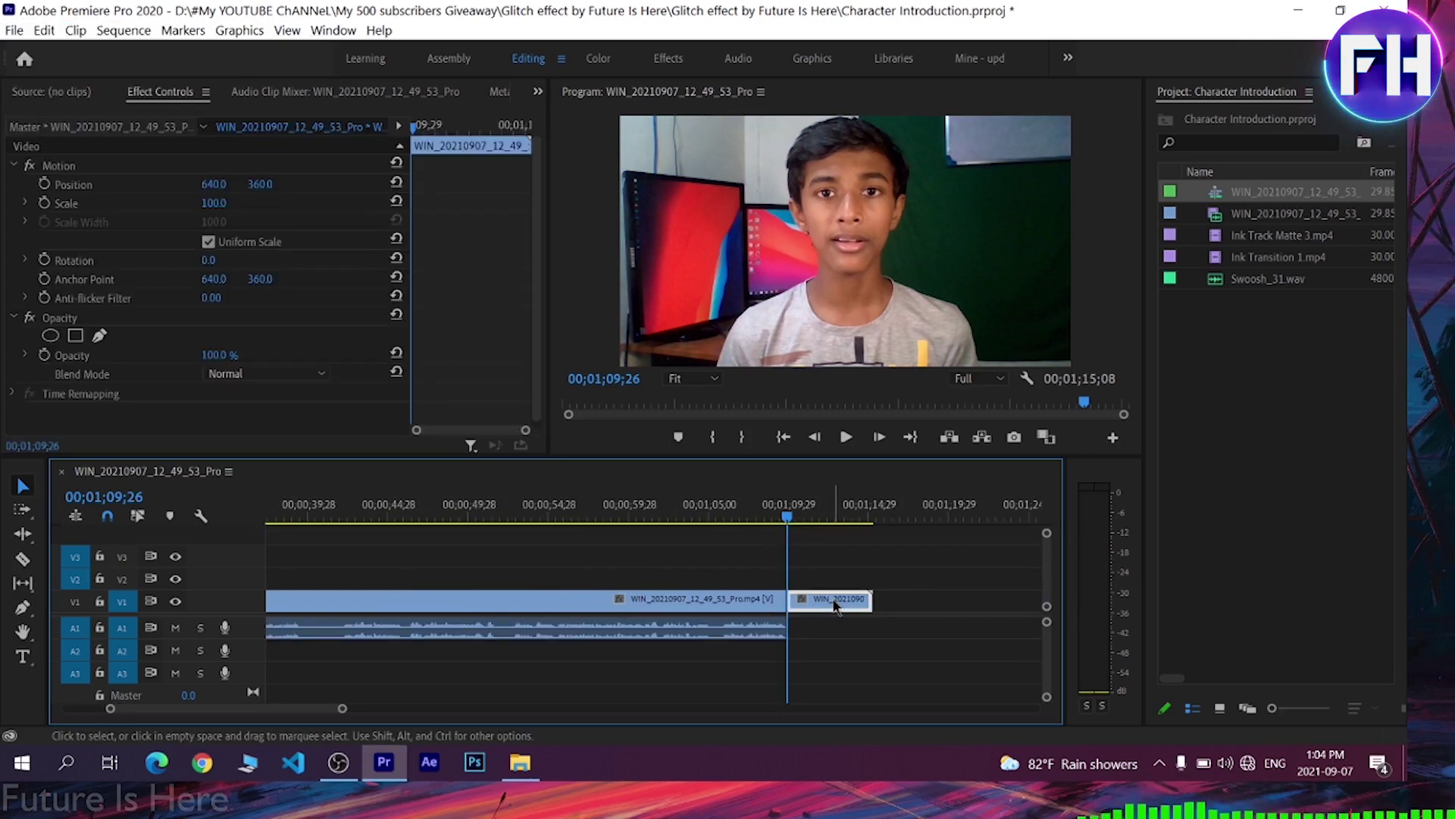
right_click(835, 604)
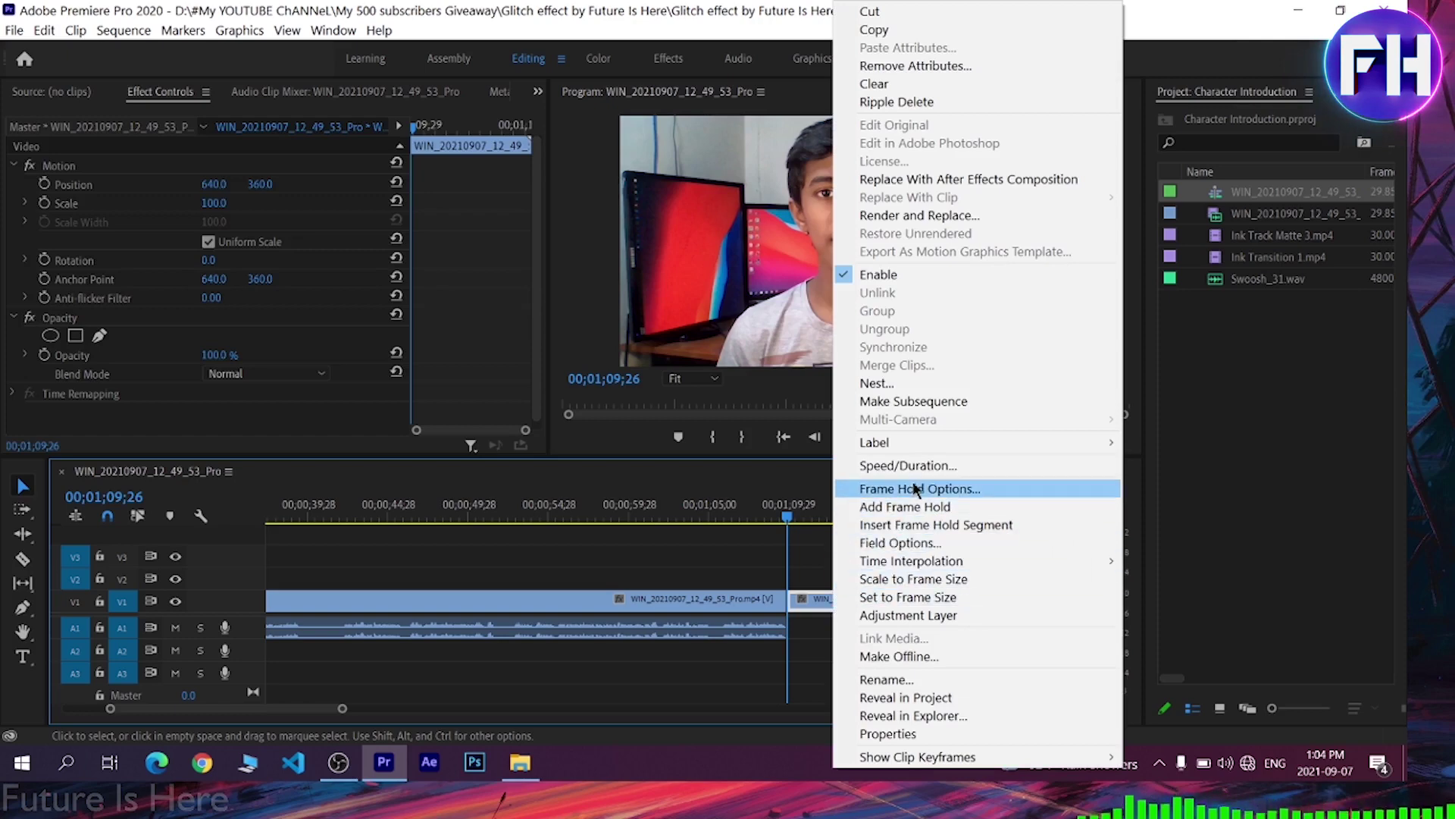
left_click(920, 506)
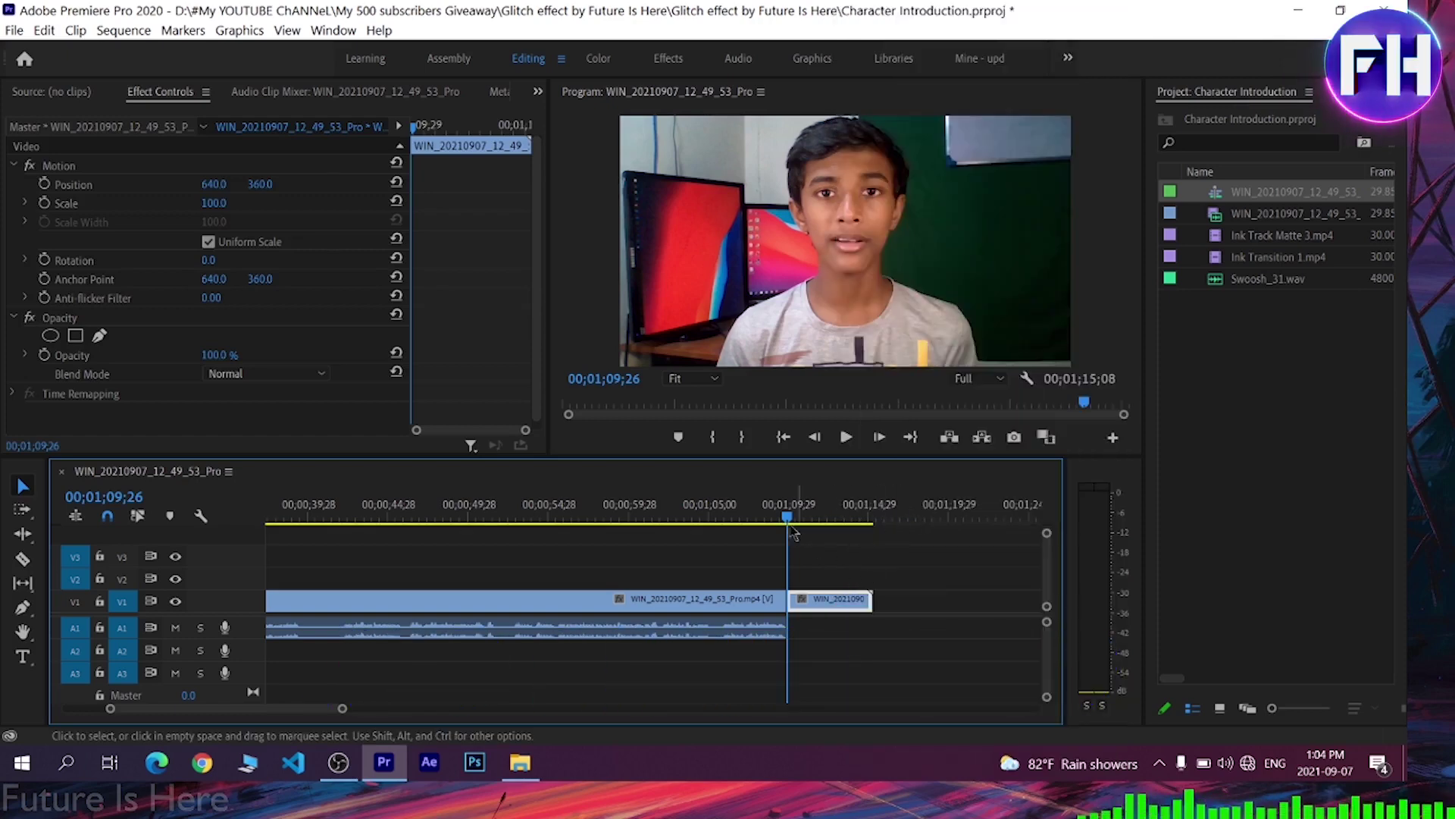
Play back the held frame and park the playhead at 00;01;09;26.
key("space")
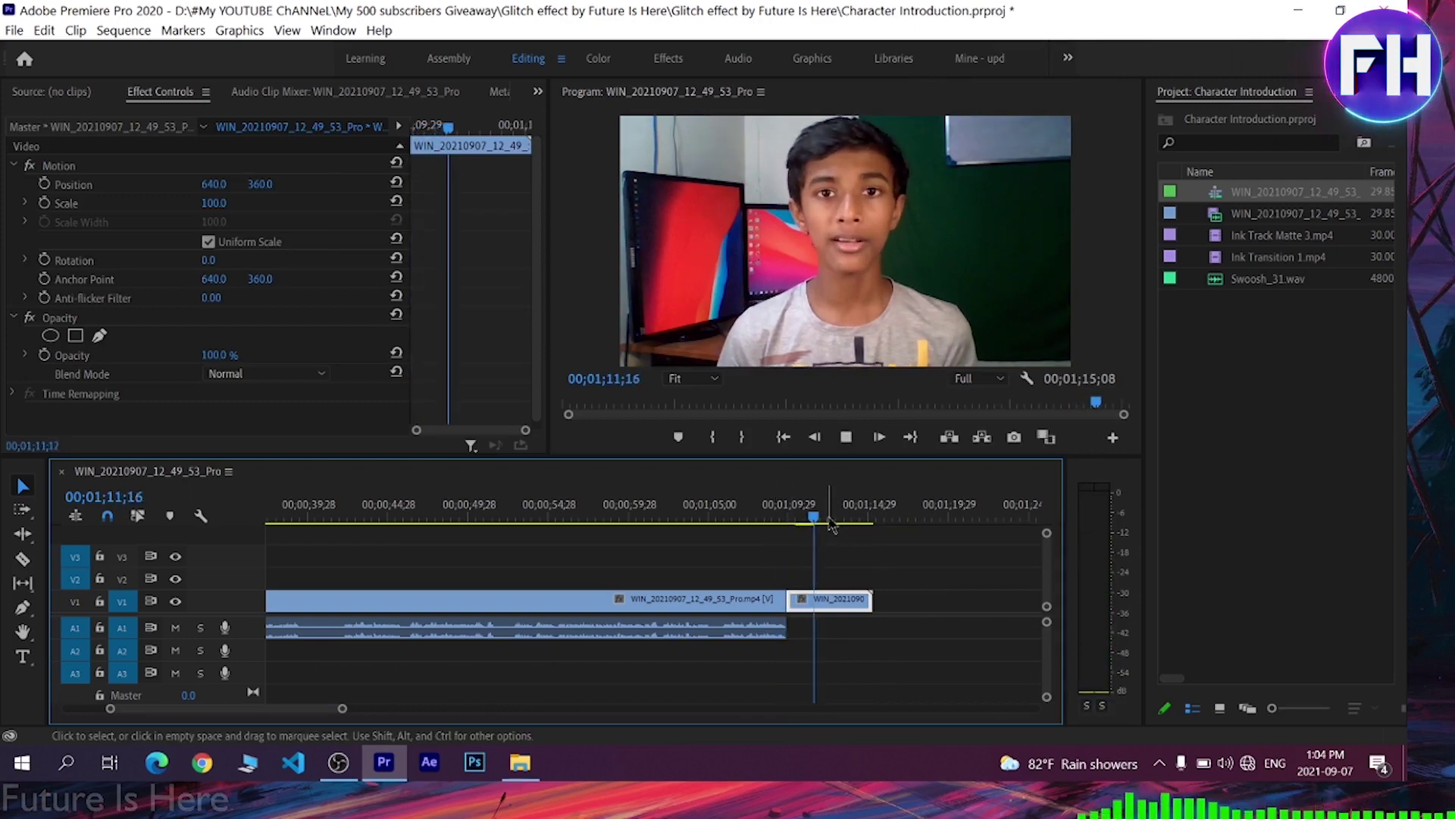
left_click(783, 521)
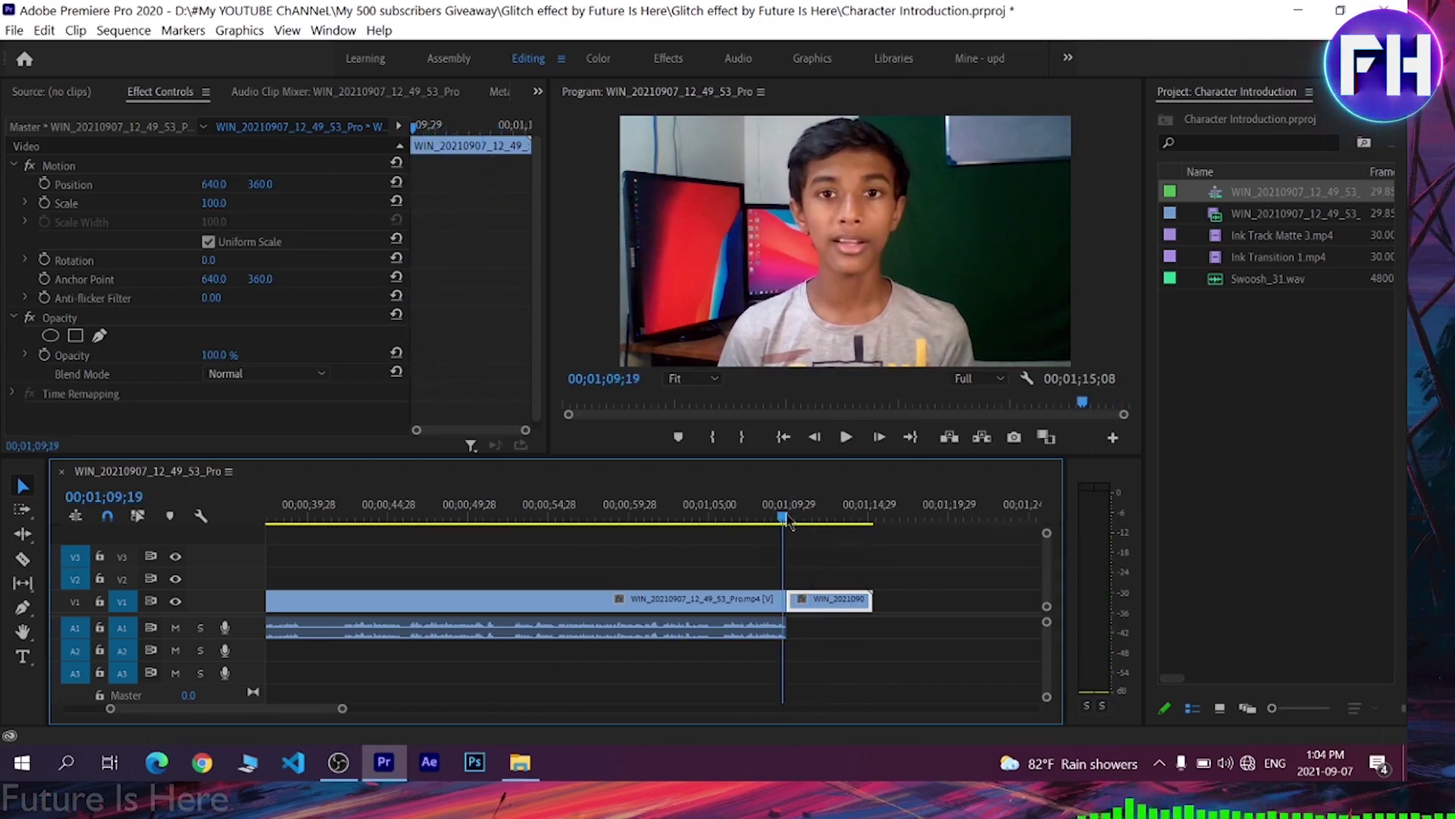
left_click(851, 583)
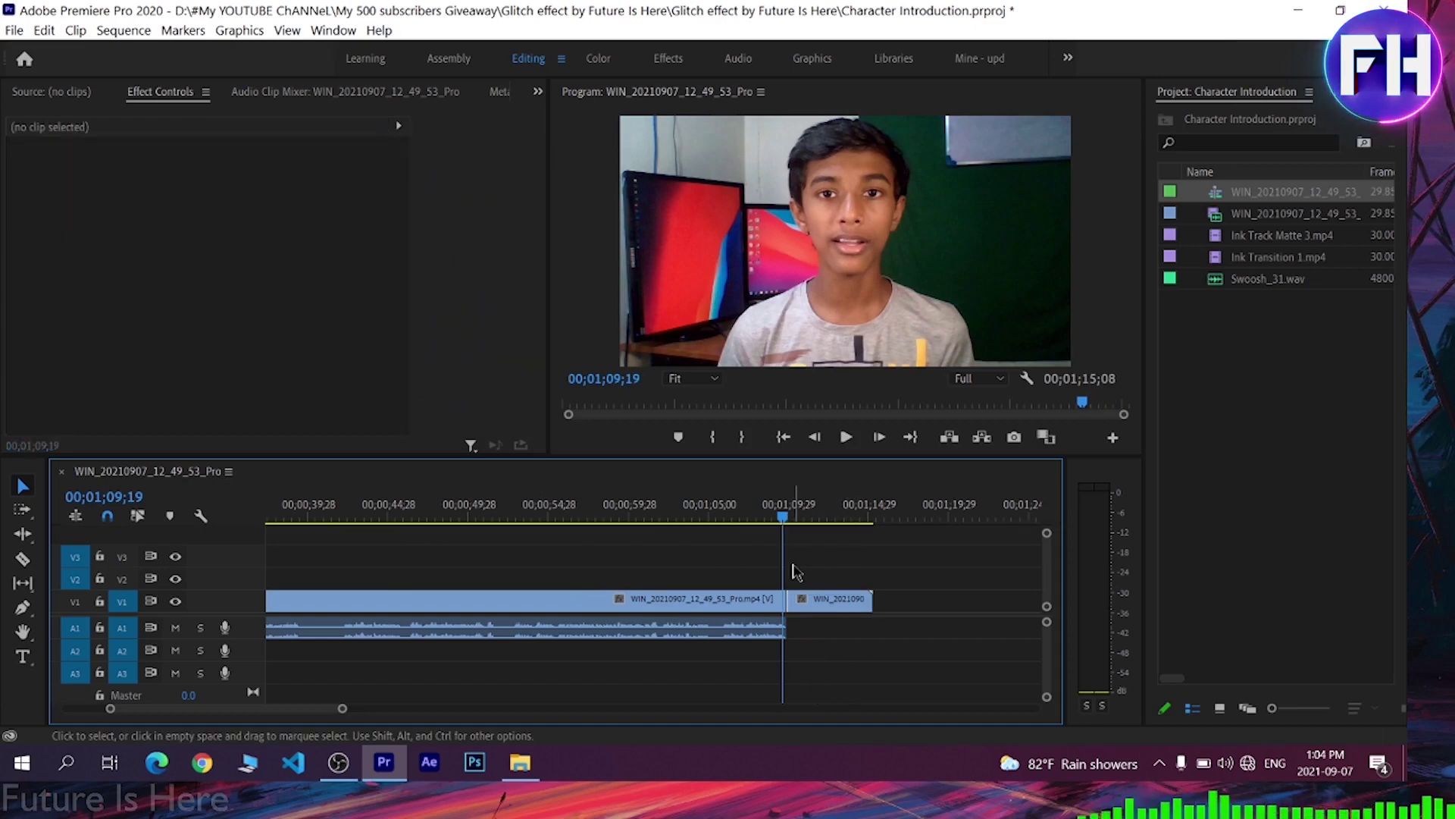
key("=")
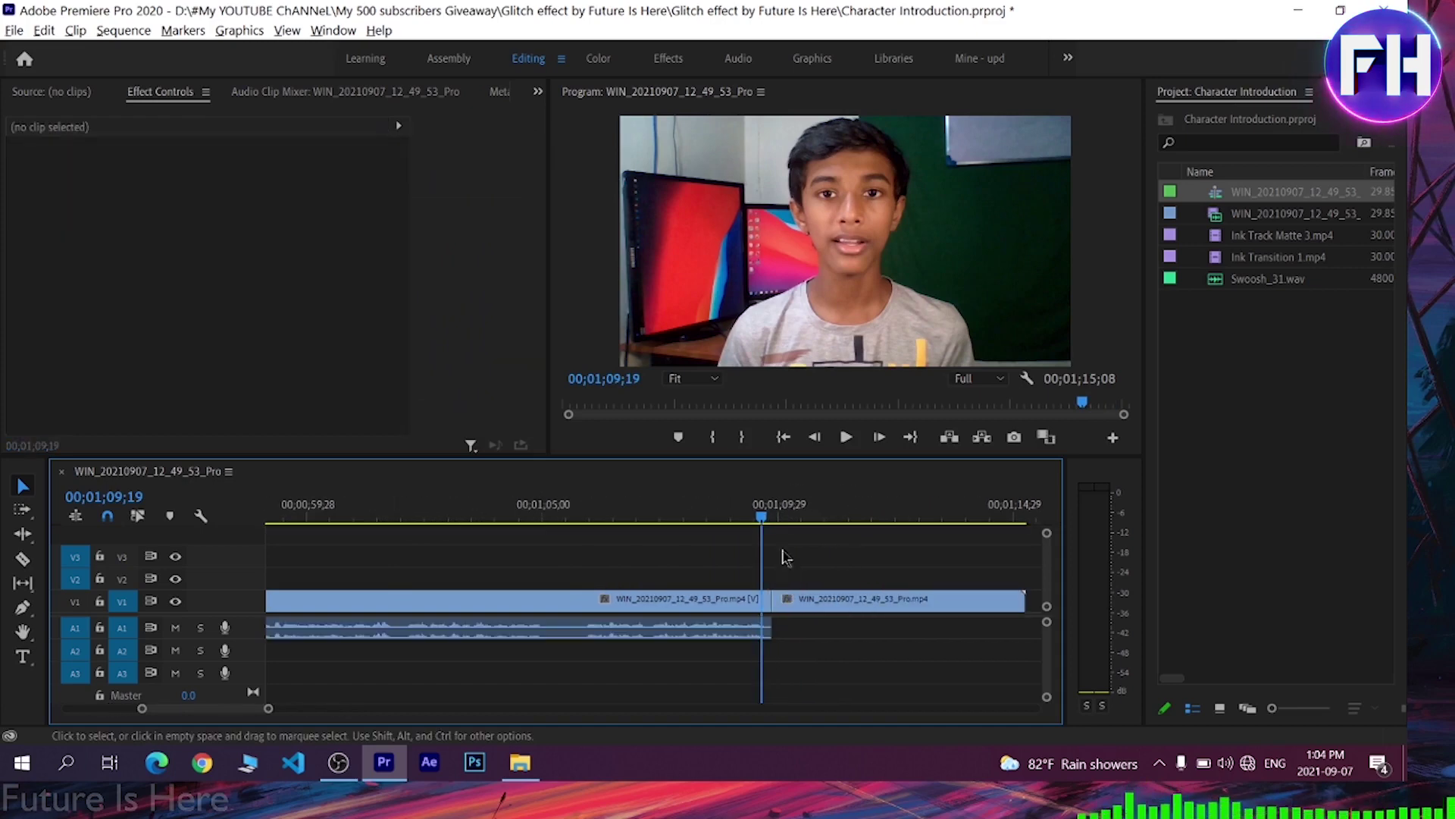
left_click(774, 523)
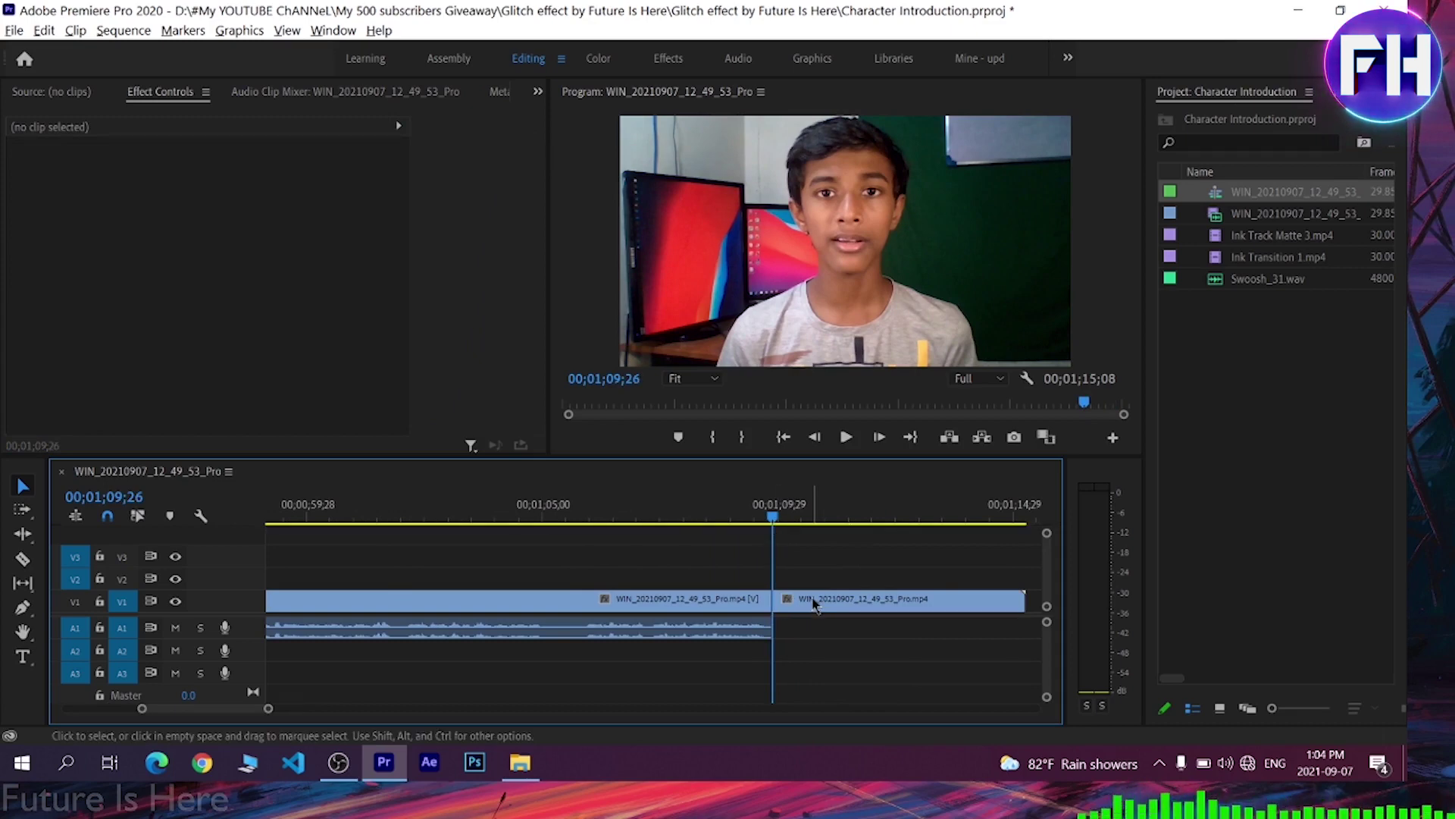
key("minus")
key("minus")
key("minus")
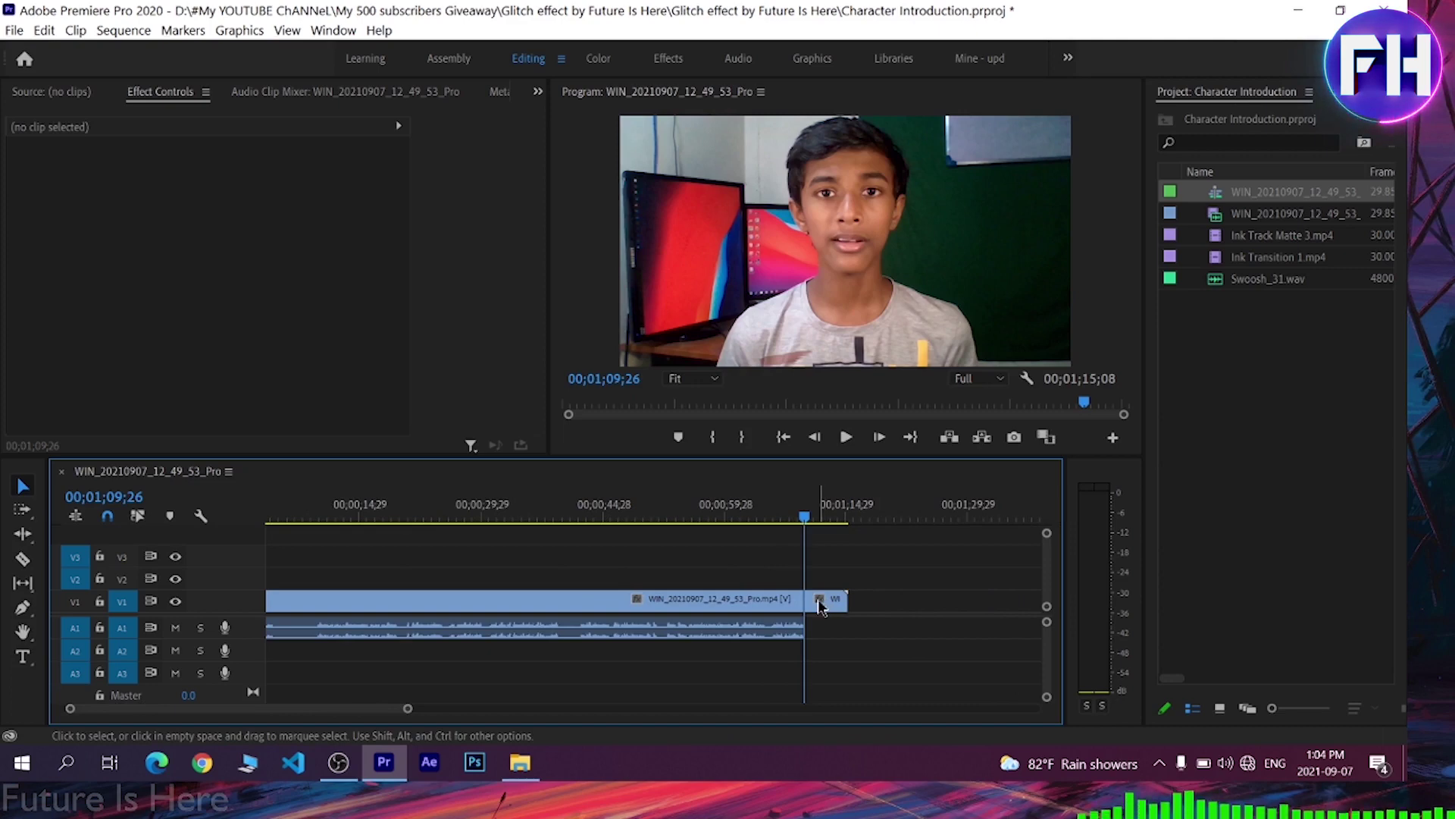
Duplicate the frozen V1 clip onto V2 and select the upper copy.
left_click(819, 604)
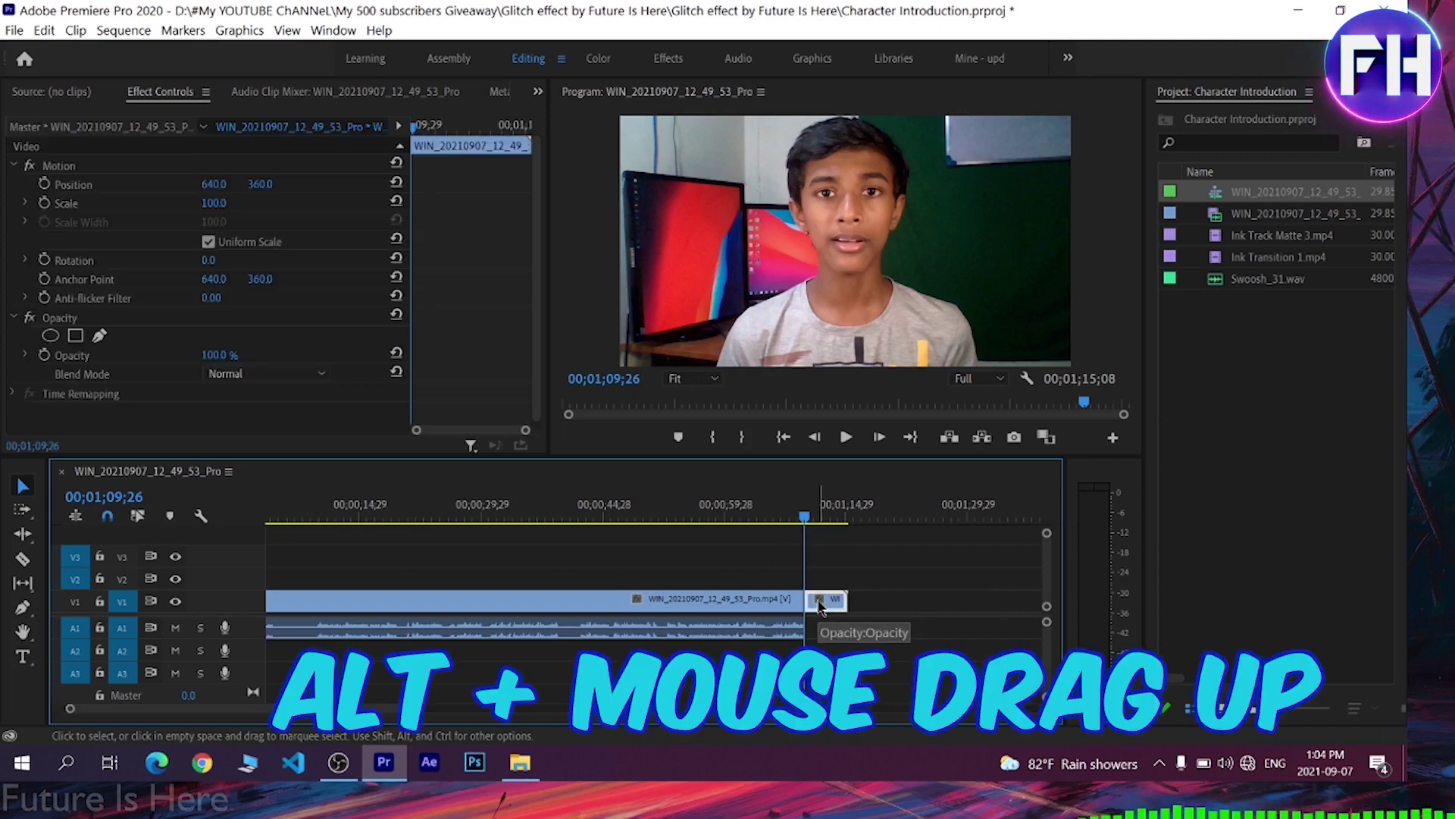
left_click_drag(819, 604, 822, 588, "alt")
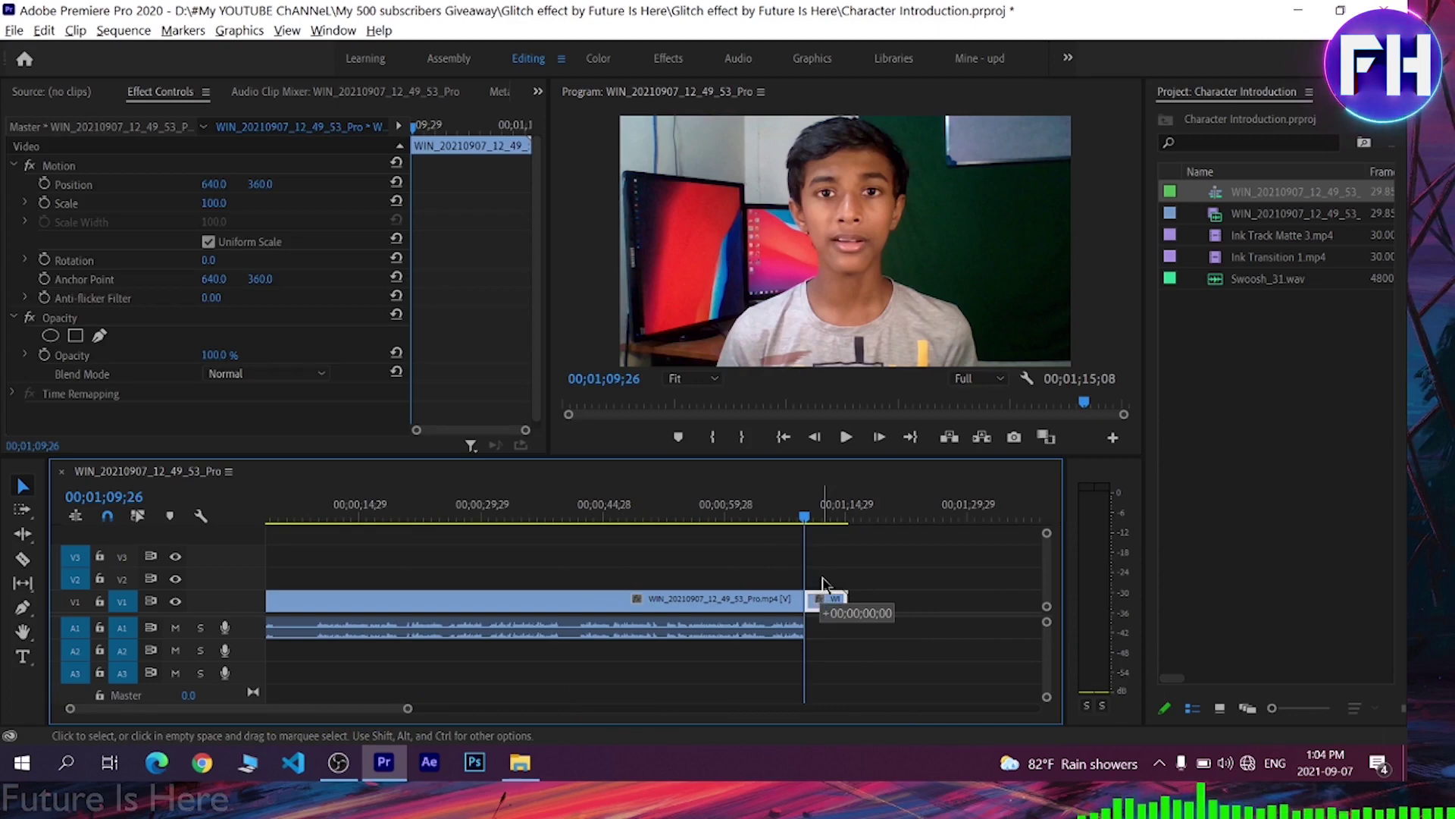
left_click_drag(815, 598, 833, 581)
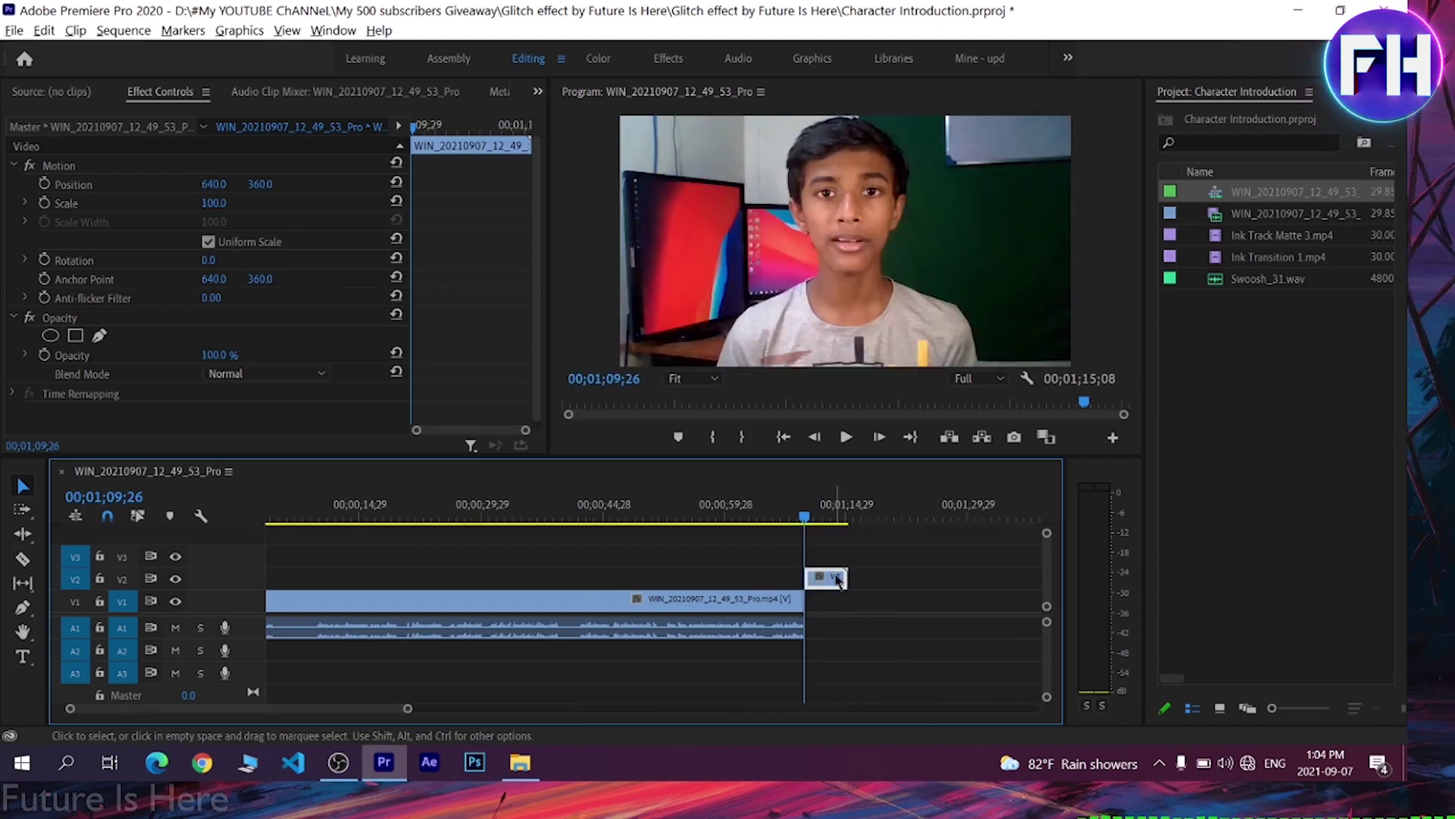
left_click(817, 531)
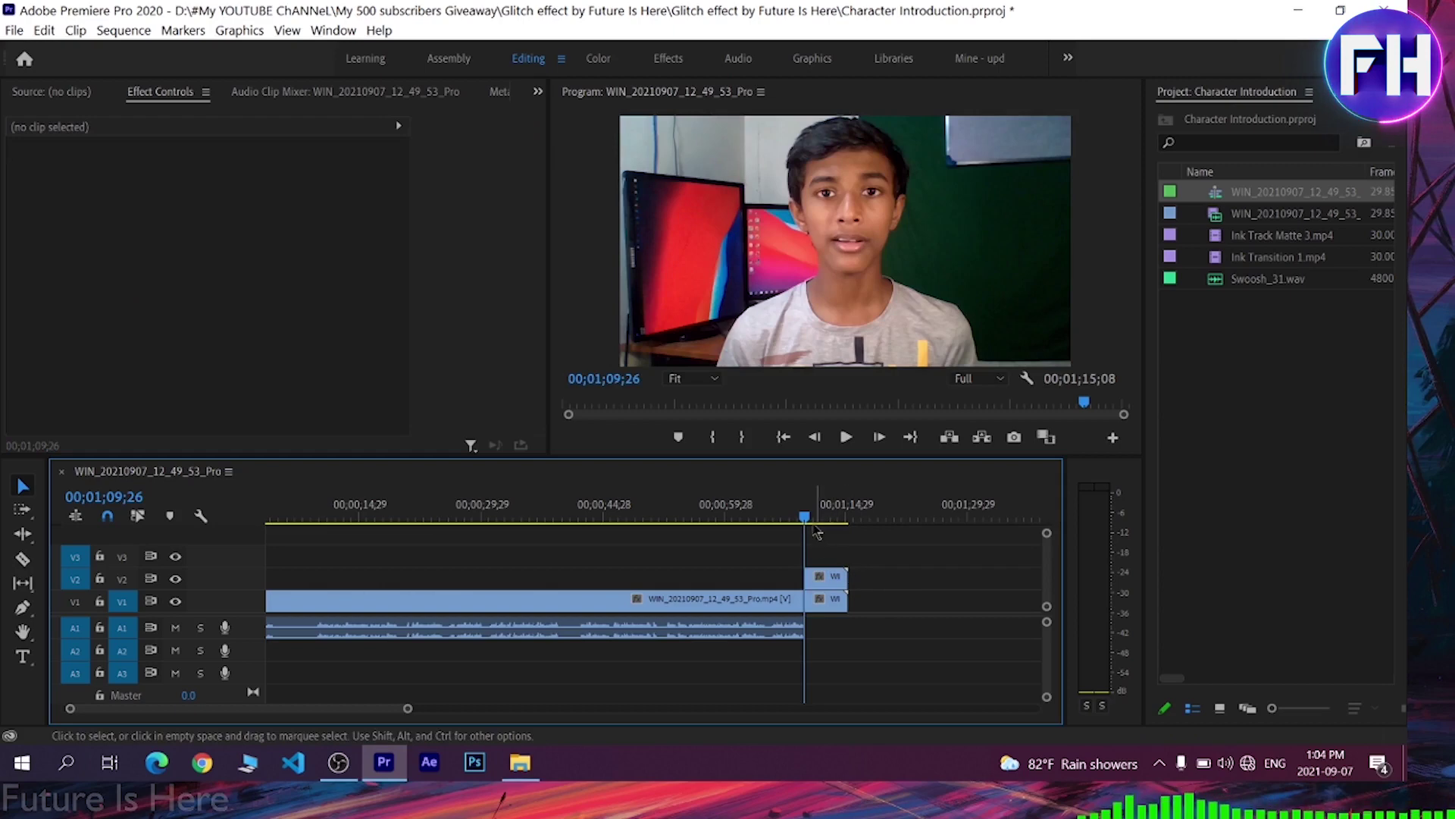
left_click_drag(816, 519, 805, 520)
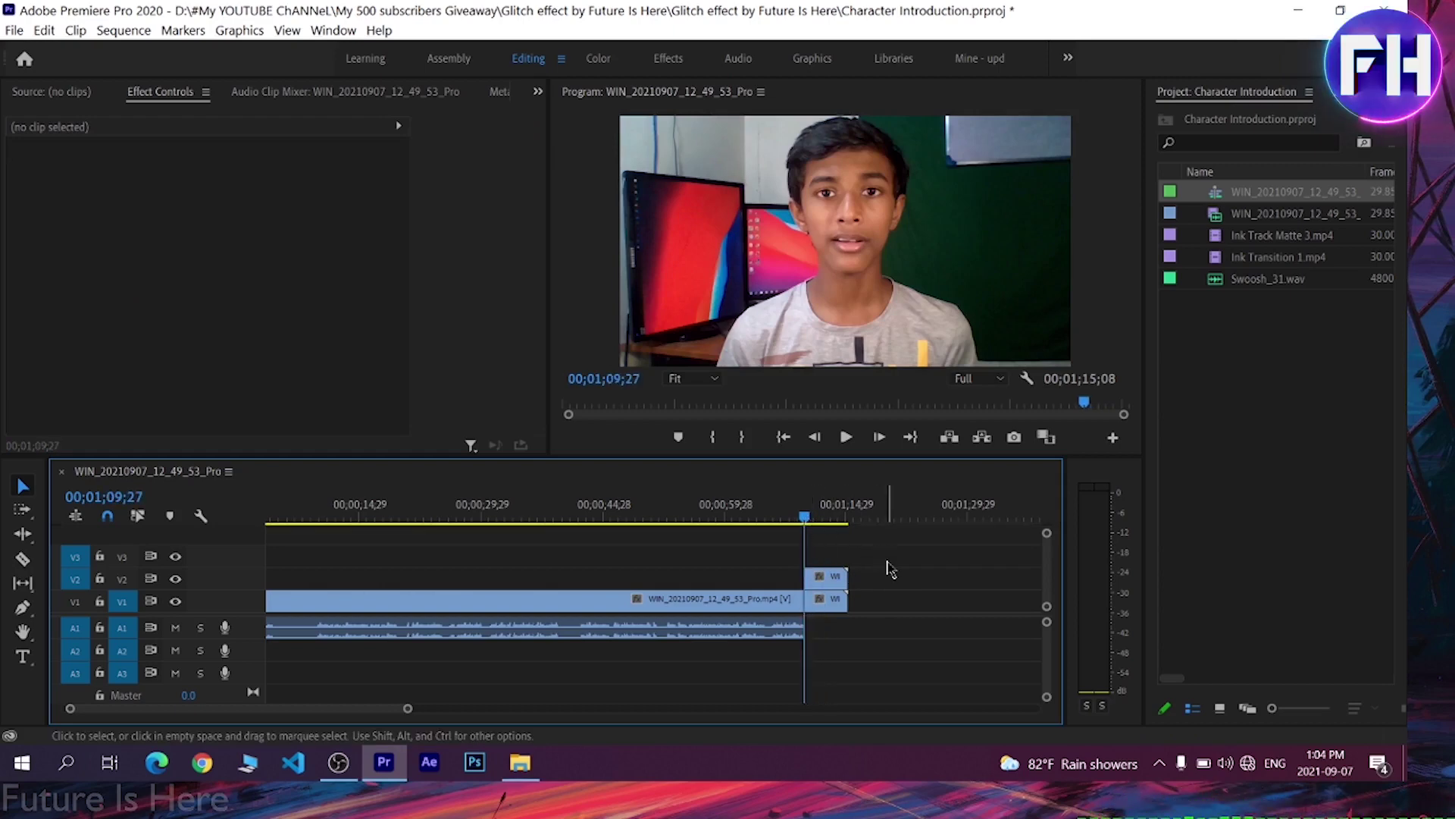
left_click(836, 581)
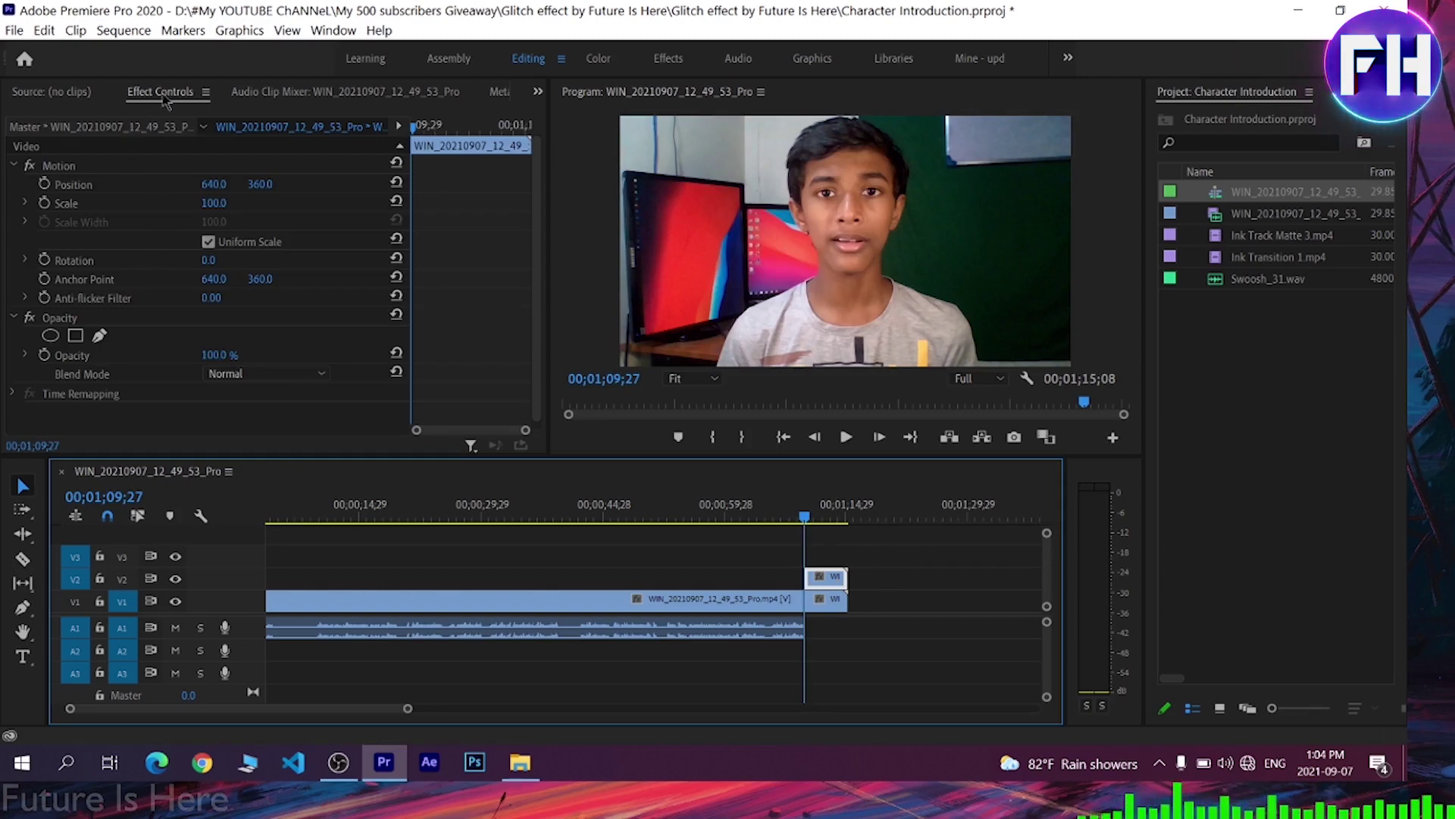
Add a free-draw bezier Mask (1) under Opacity on the V2 frozen clip.
left_click(326, 32)
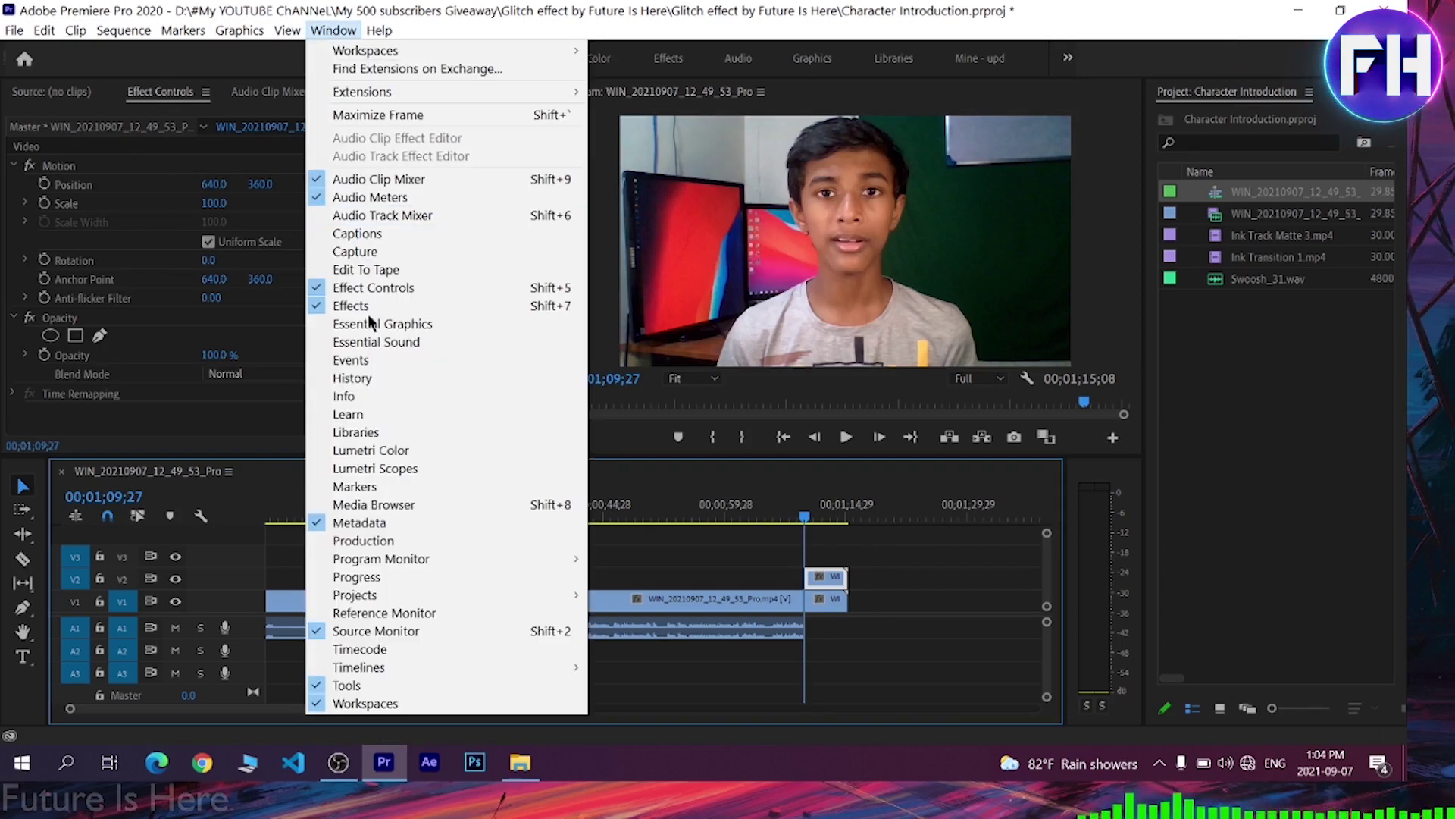
left_click(320, 32)
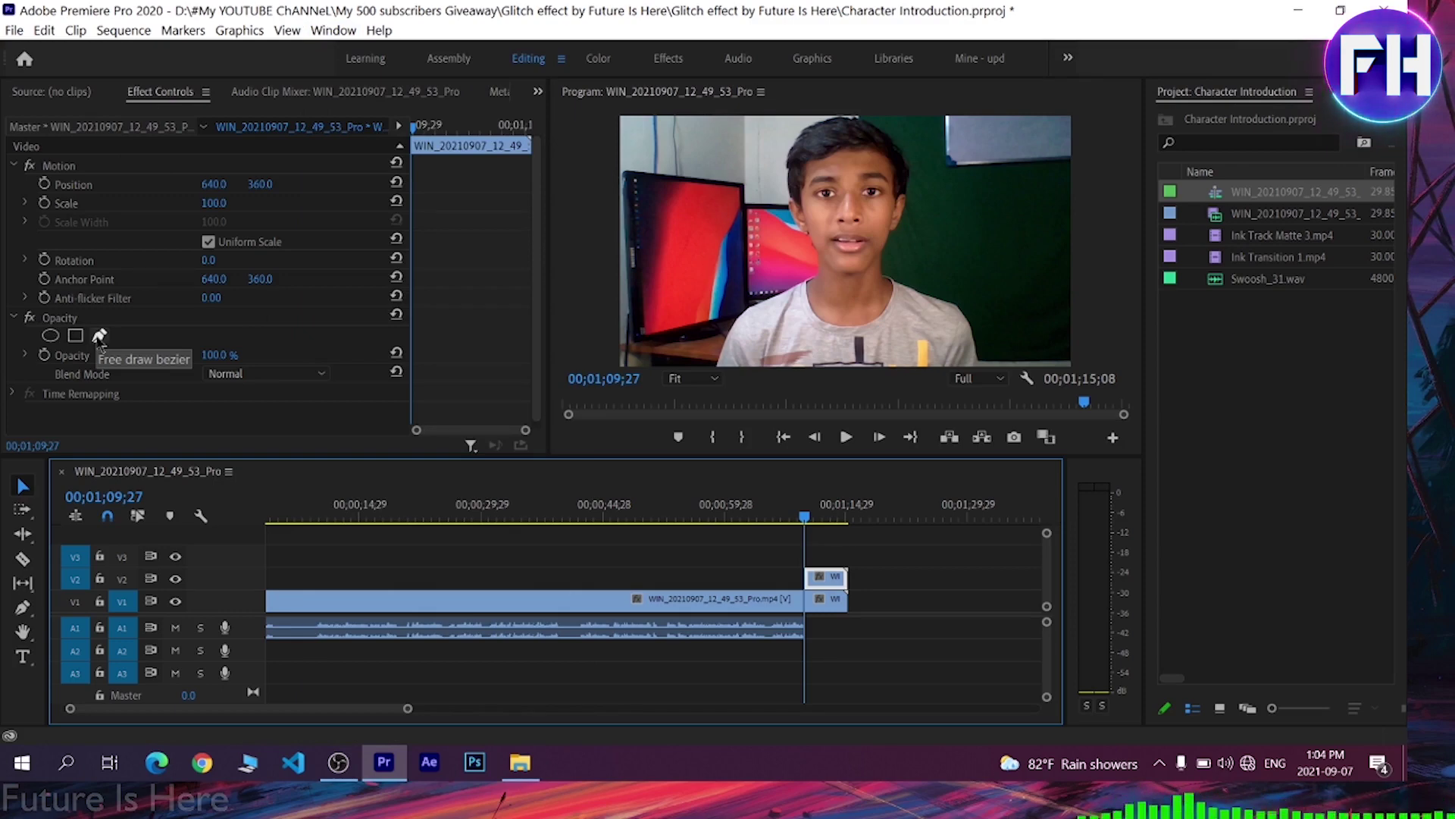
left_click(99, 336)
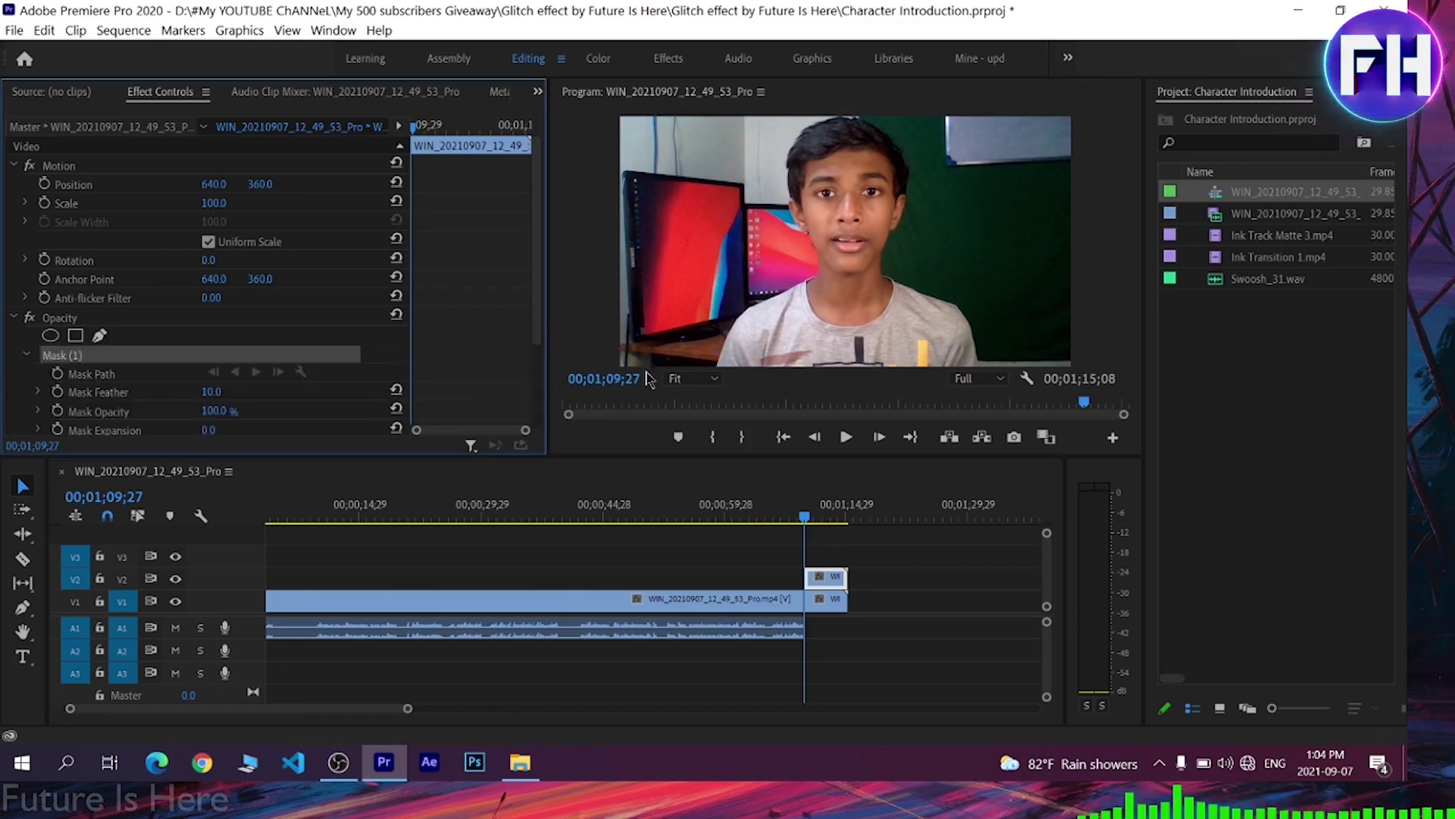
Enlarge the Program monitor and set its zoom to 200% for tracing.
left_click(681, 378)
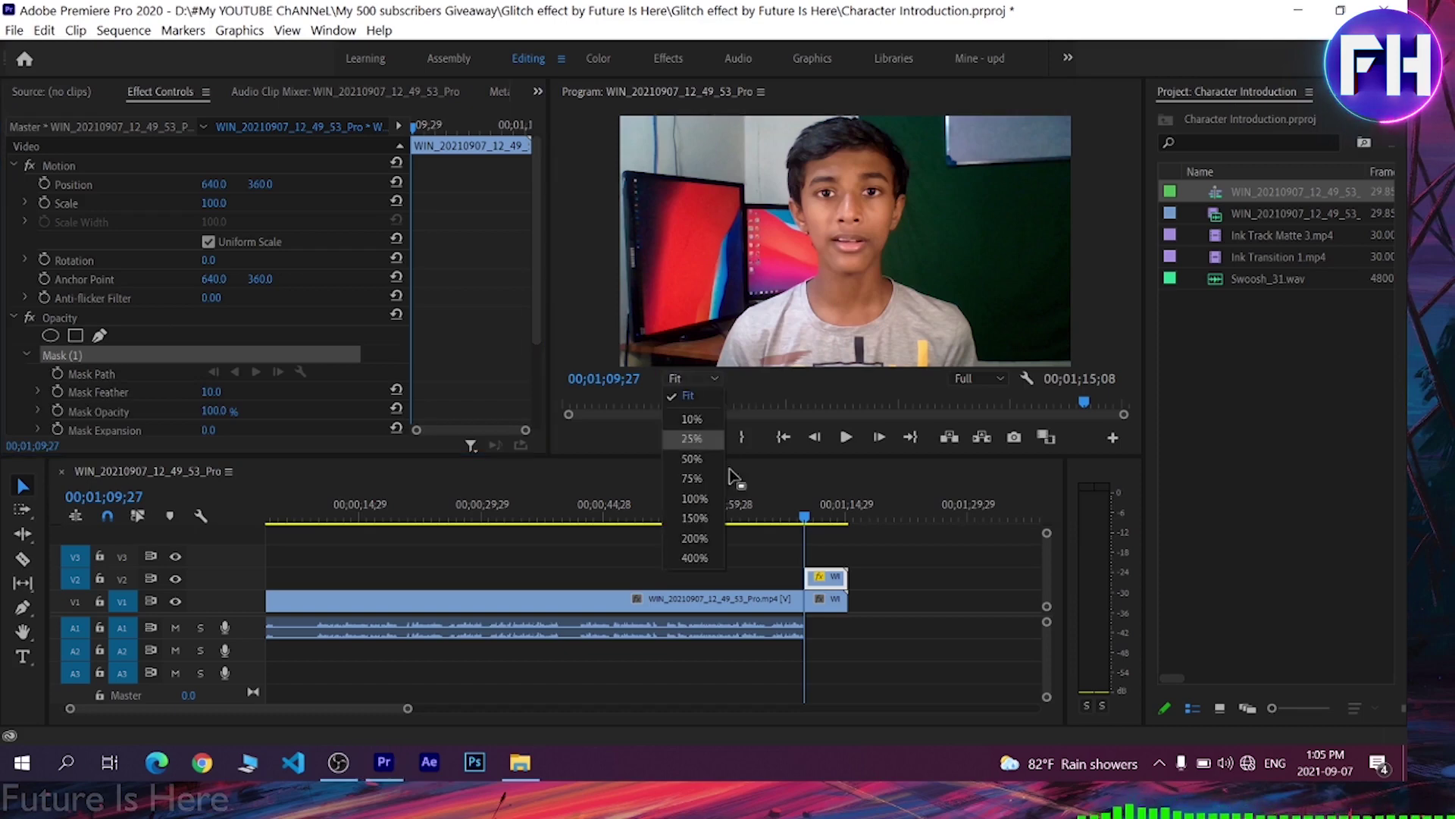
left_click(690, 504)
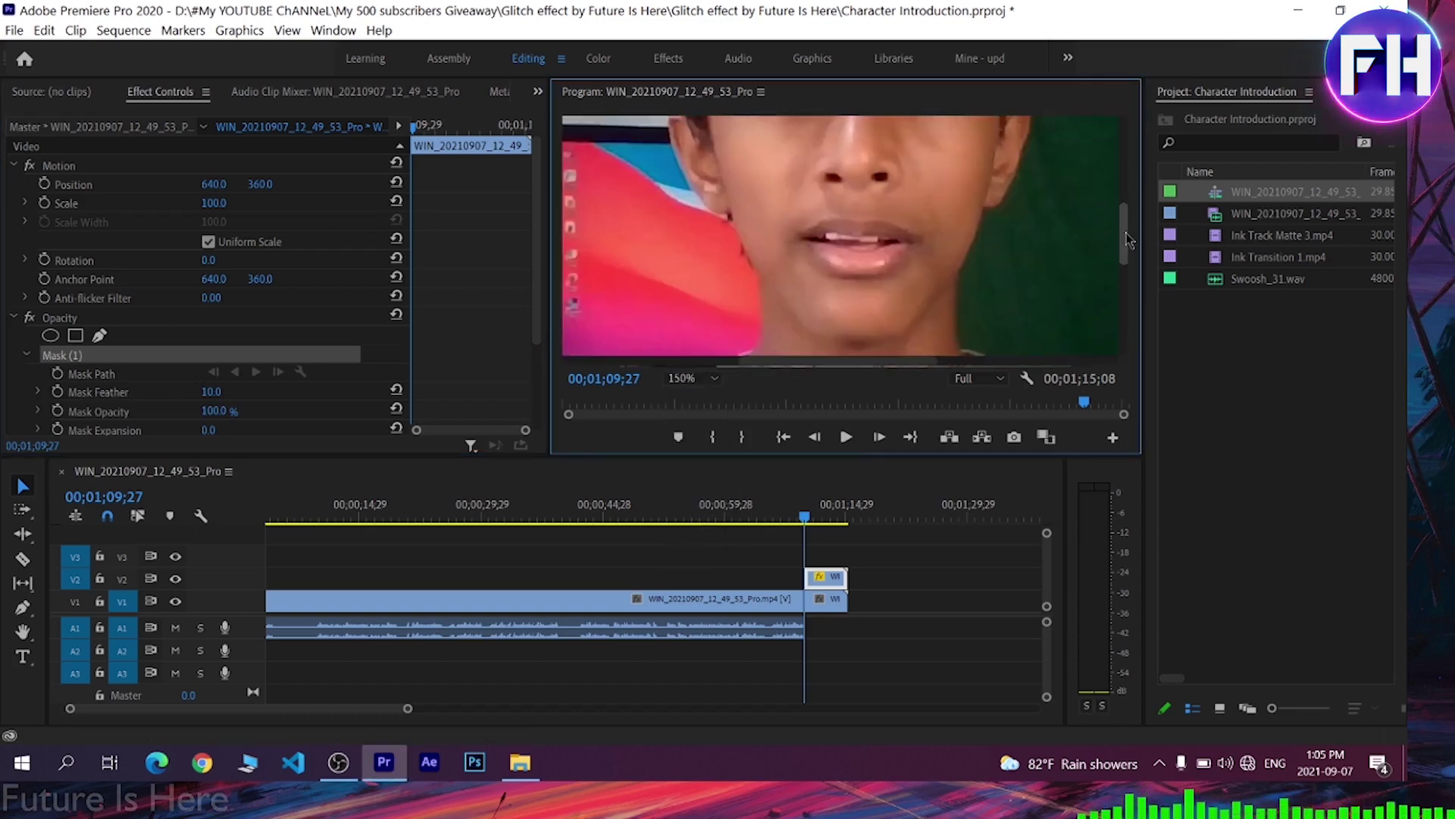
scroll(1060, 301, "down", 4)
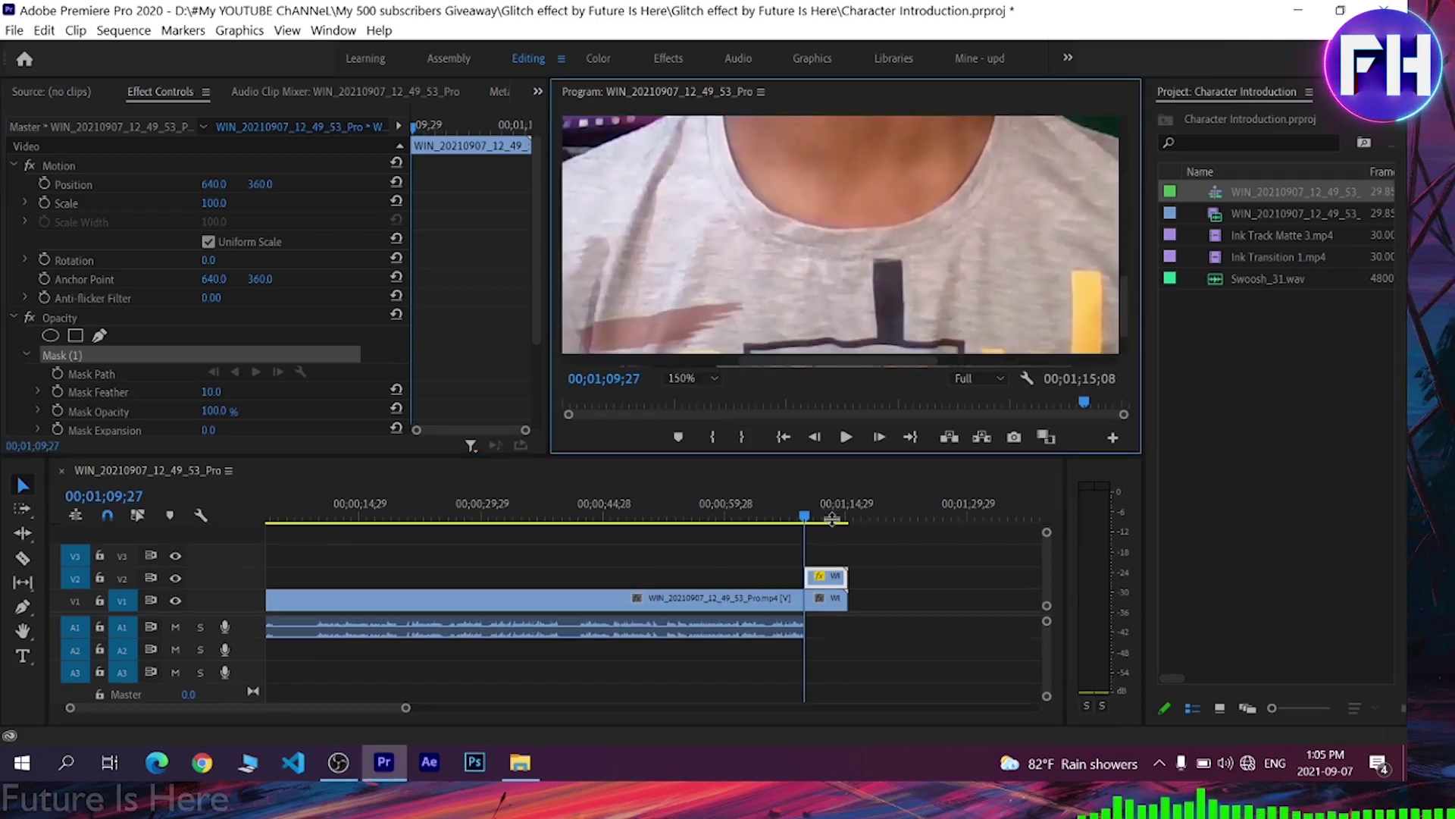
left_click_drag(823, 456, 832, 539)
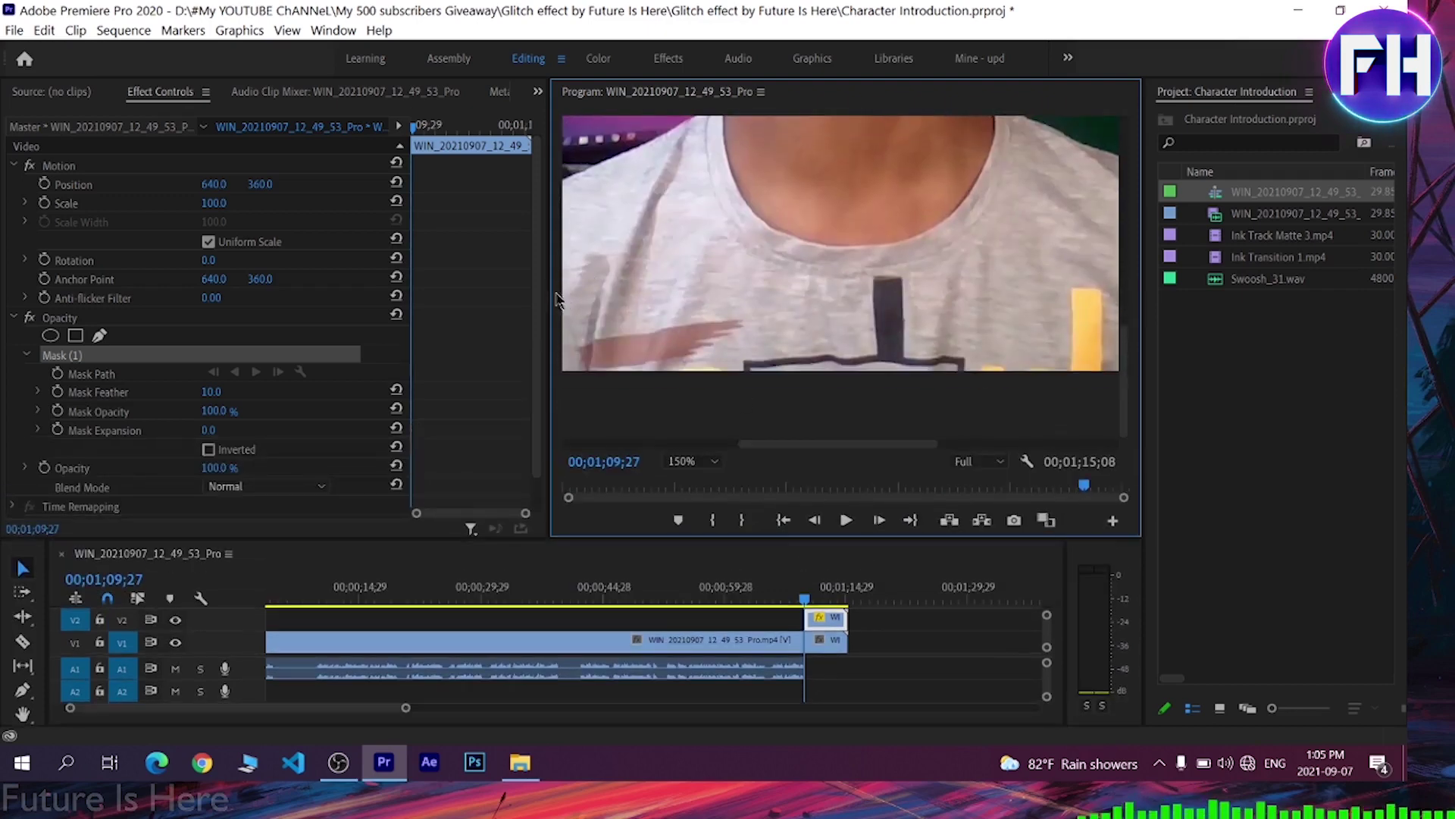
left_click_drag(548, 292, 452, 296)
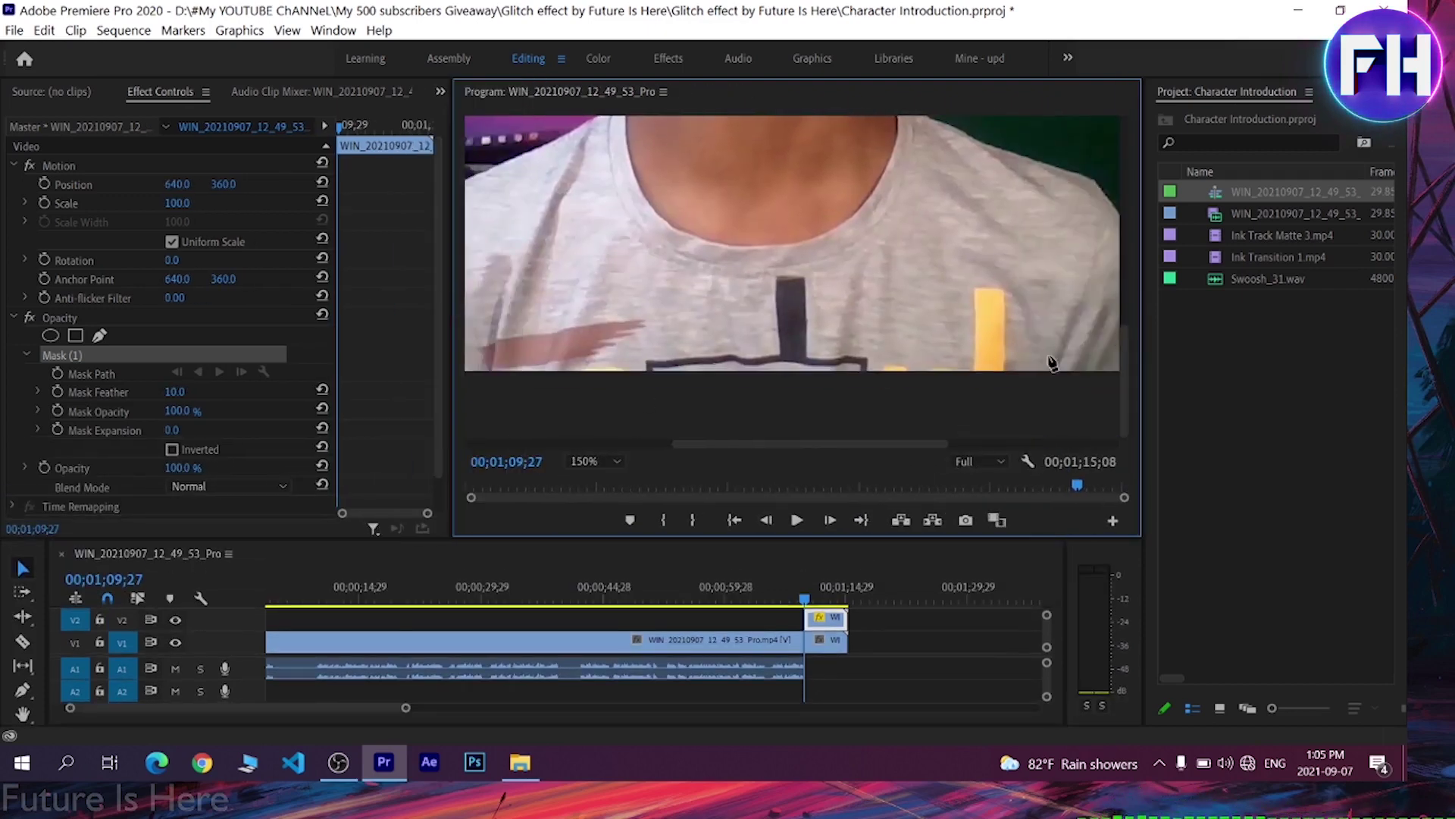
left_click_drag(879, 446, 805, 446)
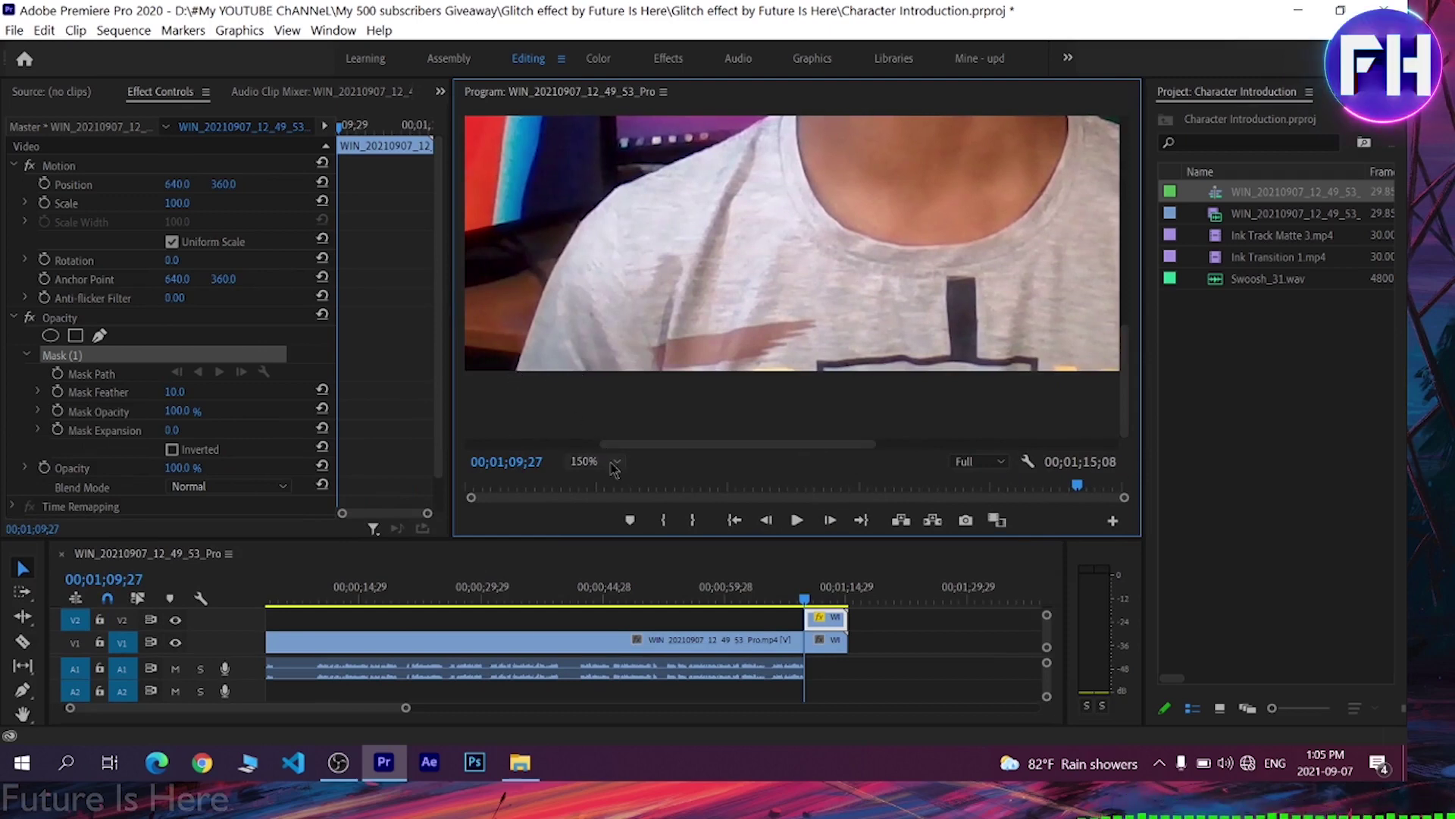
left_click(595, 461)
left_click(597, 618)
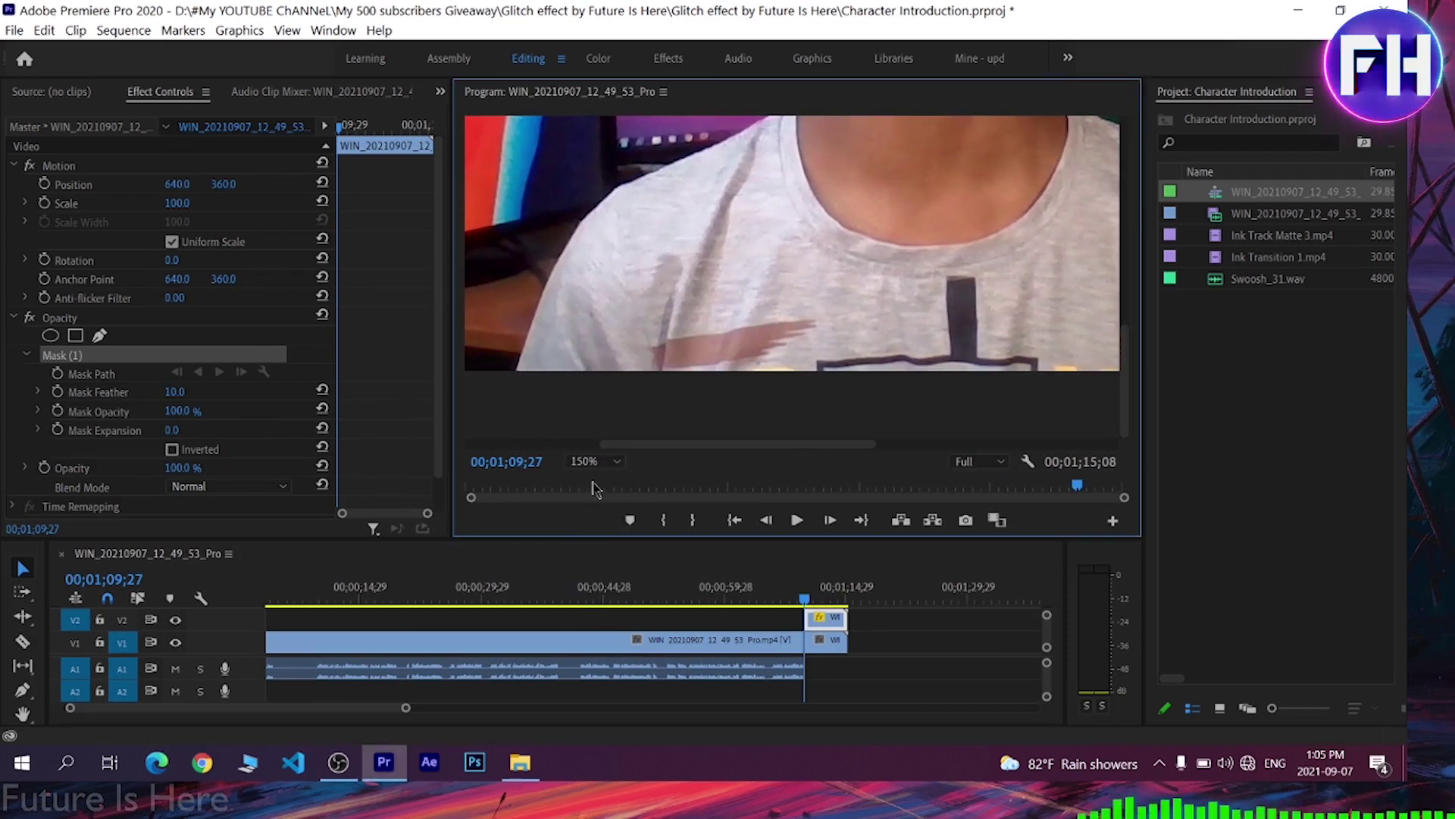
left_click(595, 461)
left_click(596, 629)
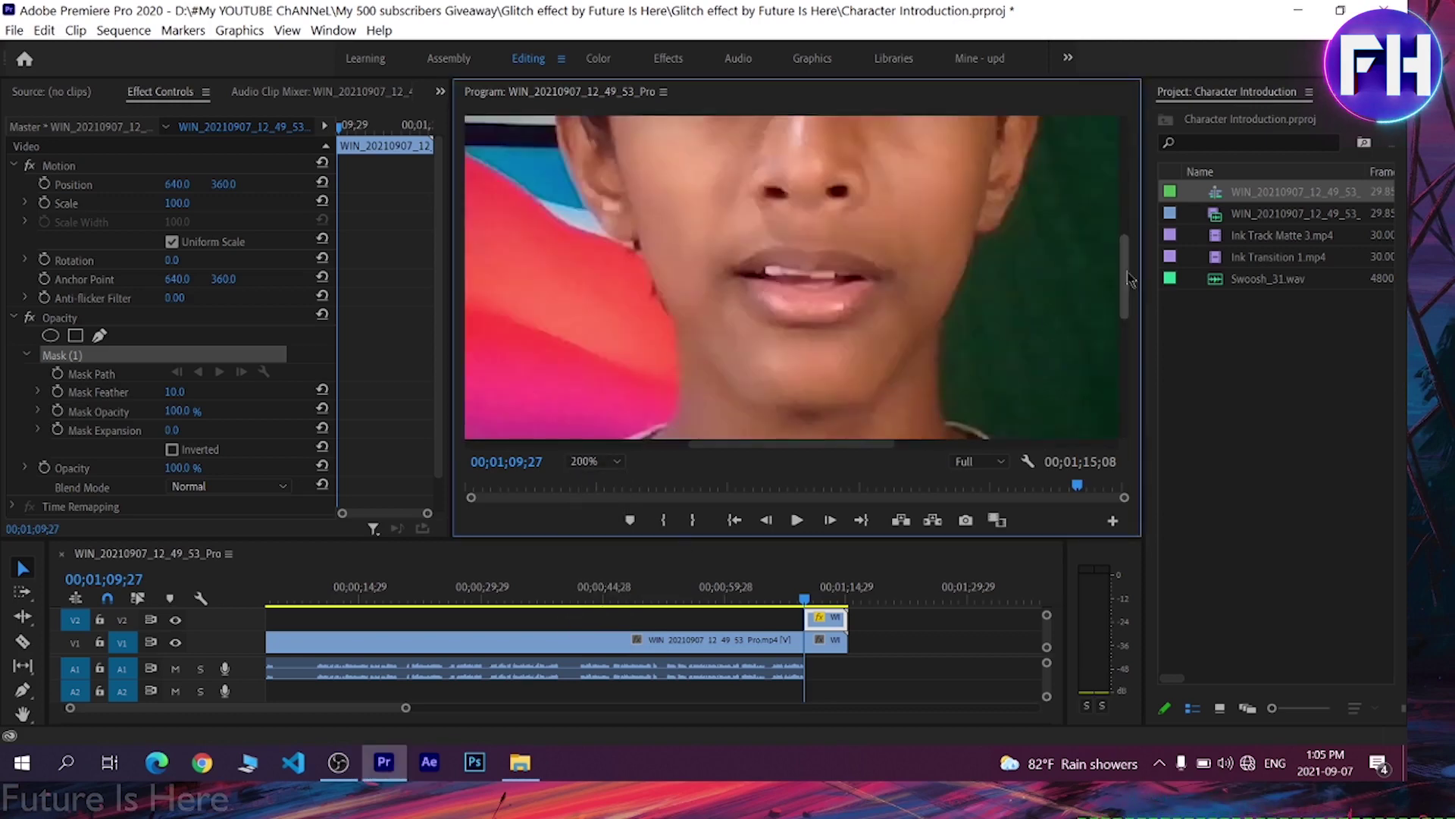
left_click_drag(1124, 277, 1124, 396)
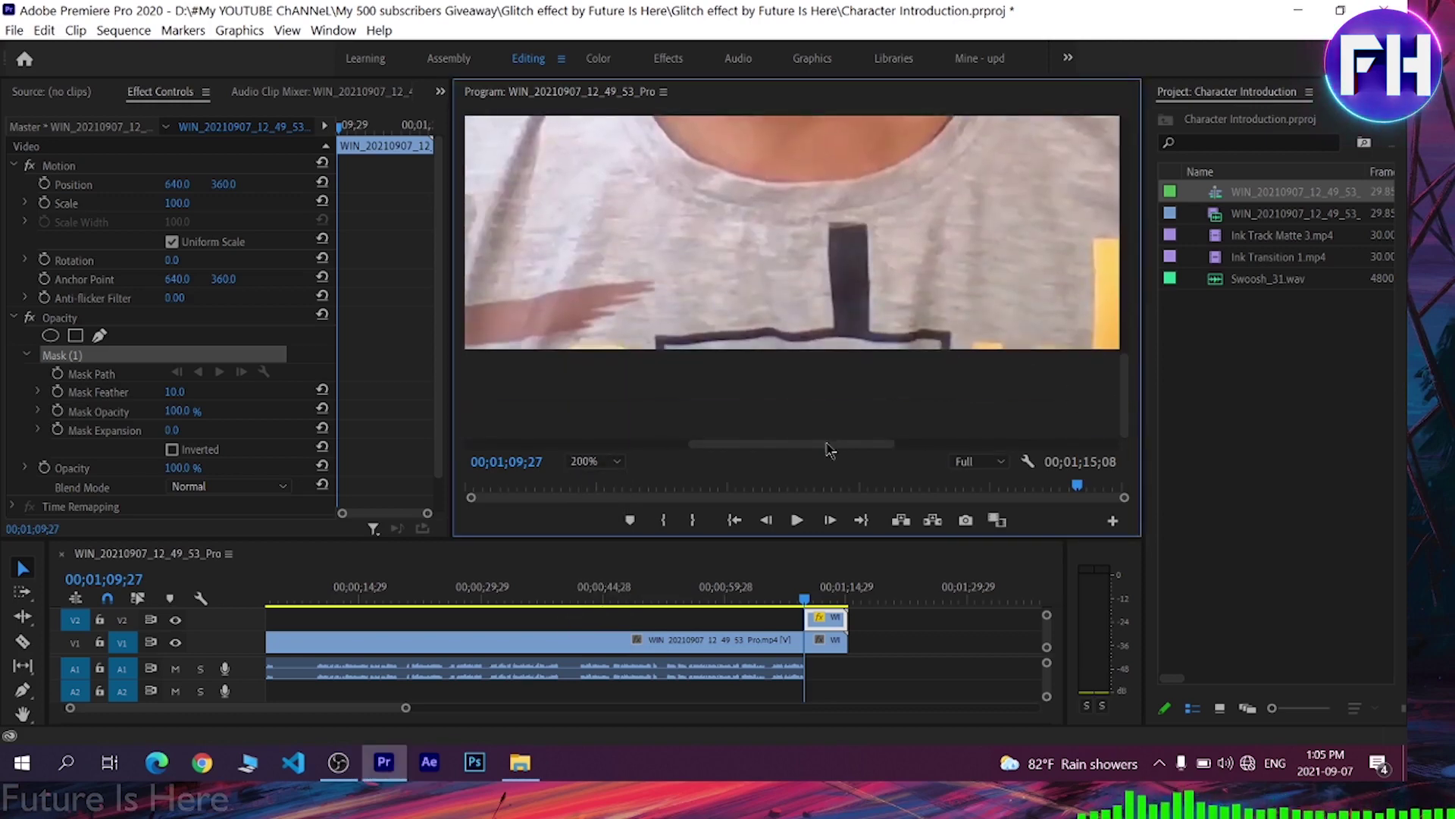
left_click_drag(829, 444, 713, 452)
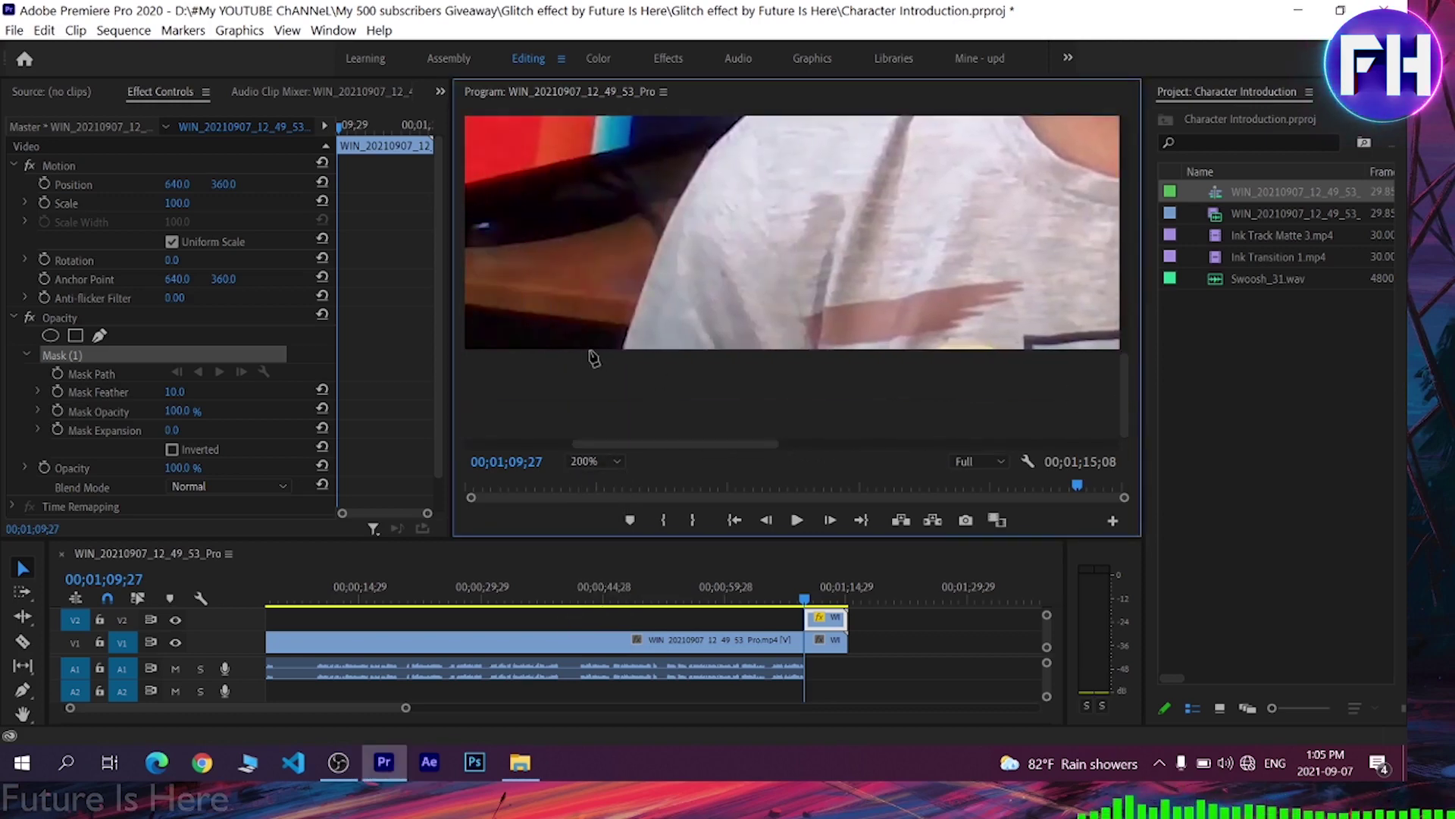
Start the mask at the shirt bottom and trace its left edge up to the shoulder.
left_click(622, 348)
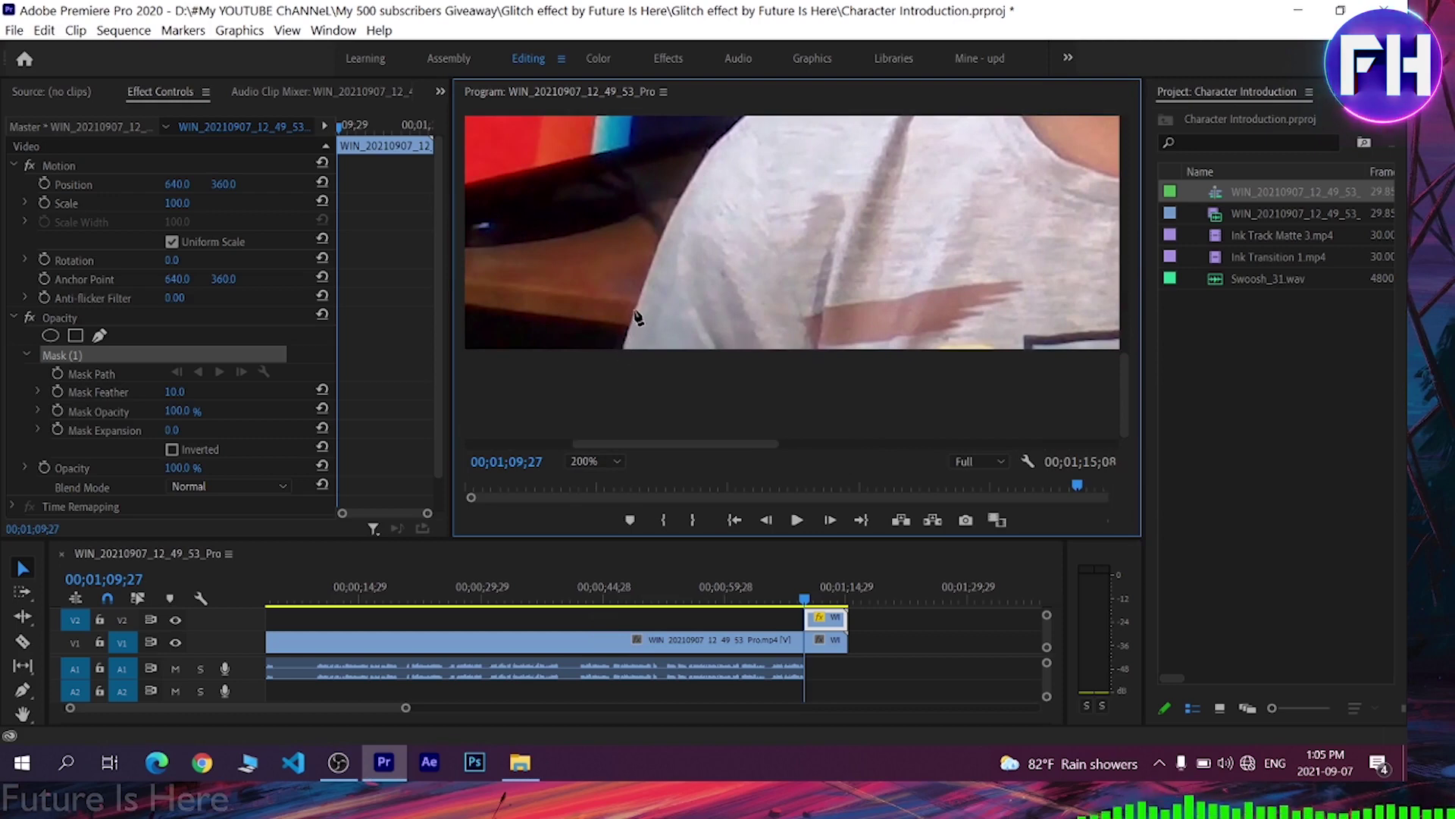
left_click(641, 296)
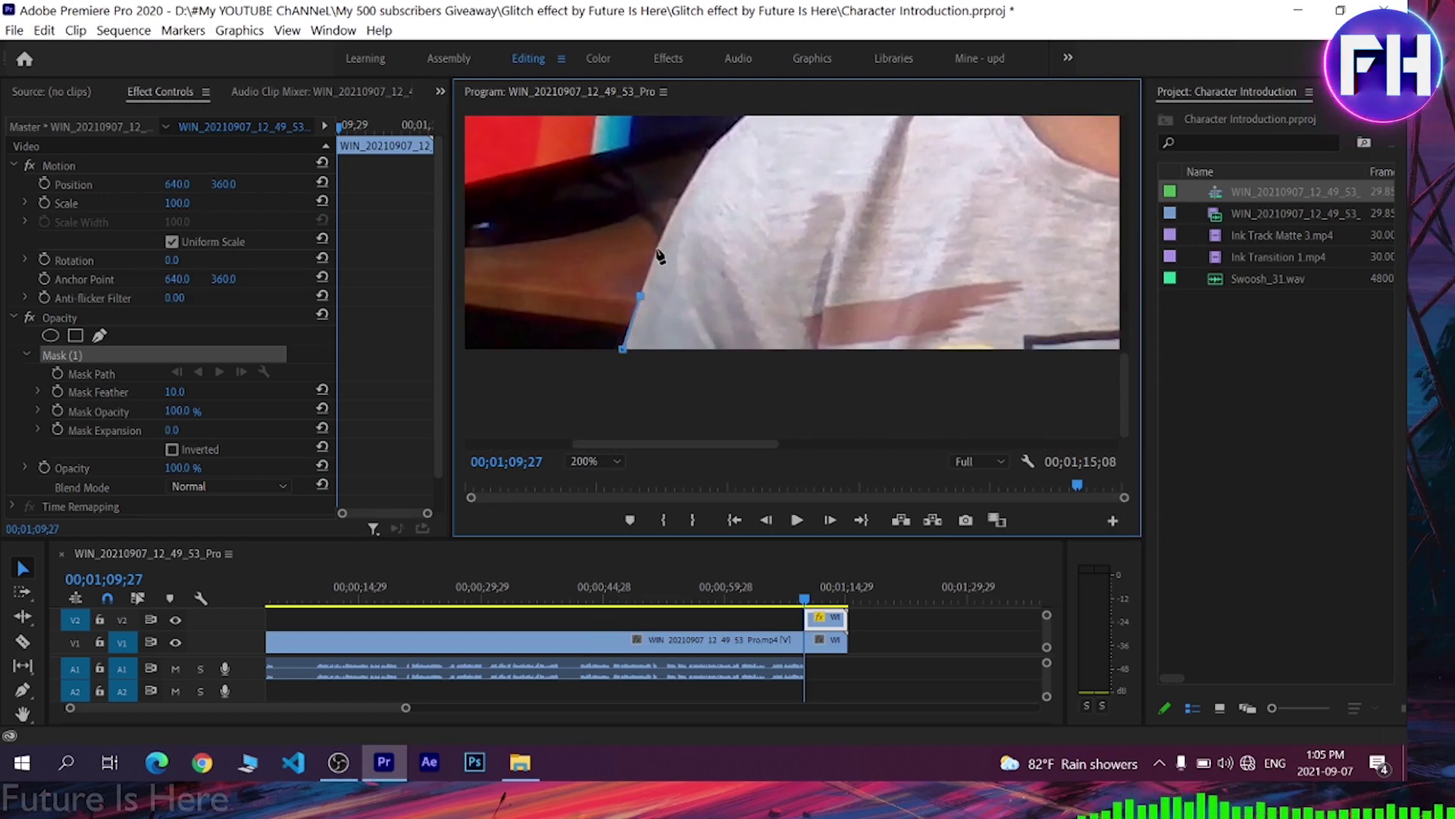
left_click(656, 247)
left_click(680, 196)
left_click(707, 150)
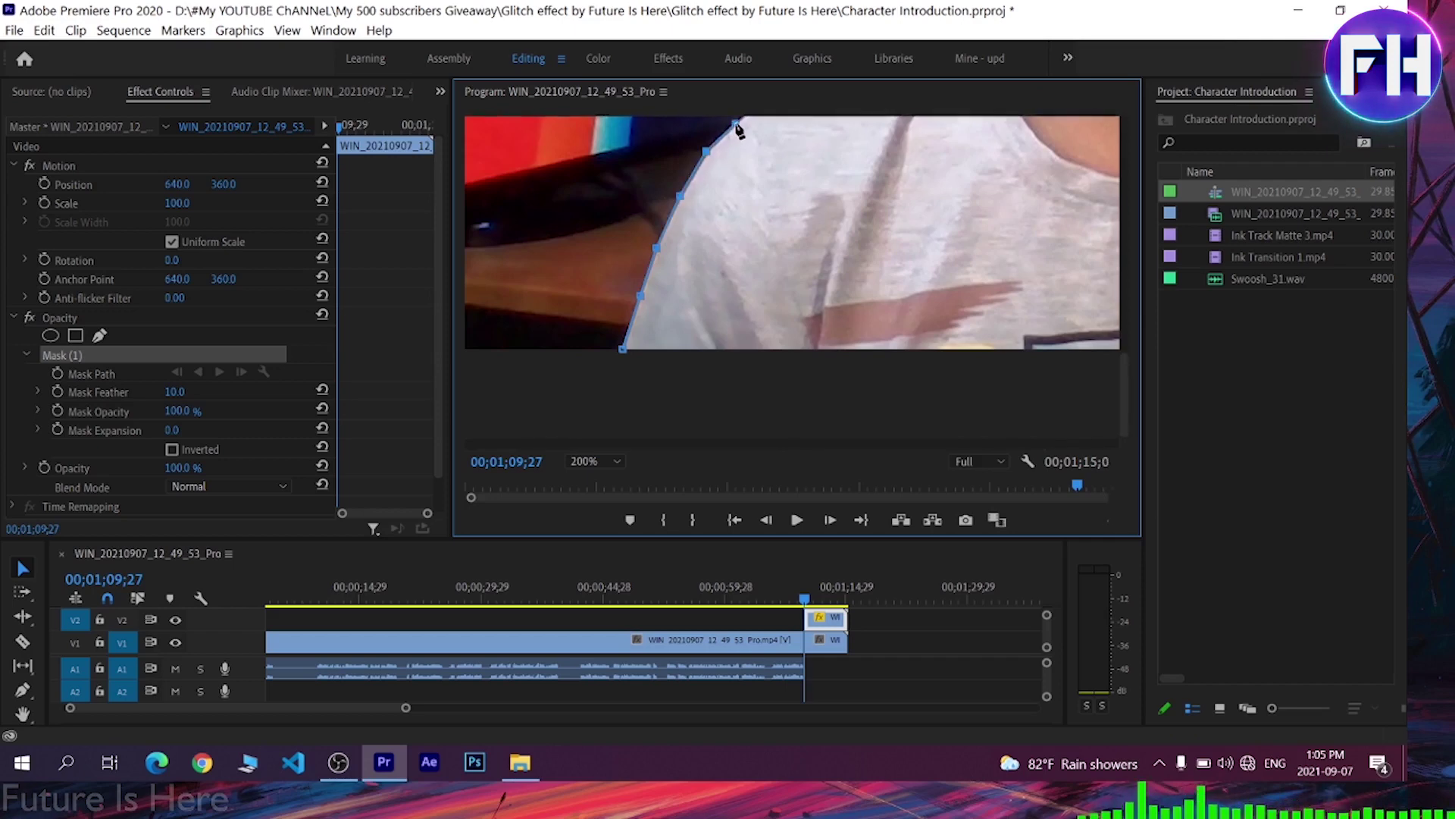
Add mask points along the shirt edge and collar up the side of the neck.
left_click_drag(1124, 386, 1127, 288)
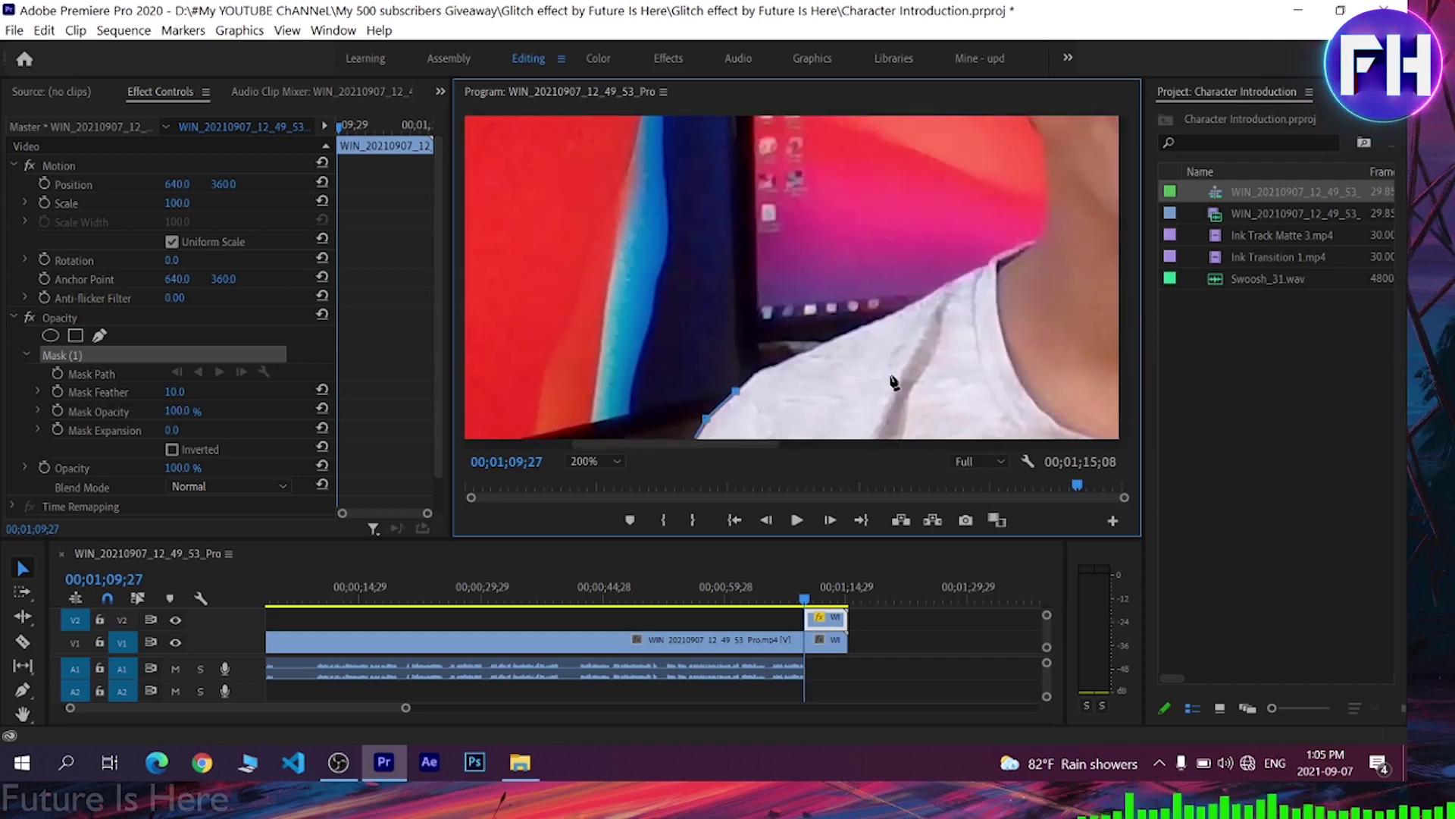
left_click(798, 355)
left_click(851, 328)
left_click(912, 306)
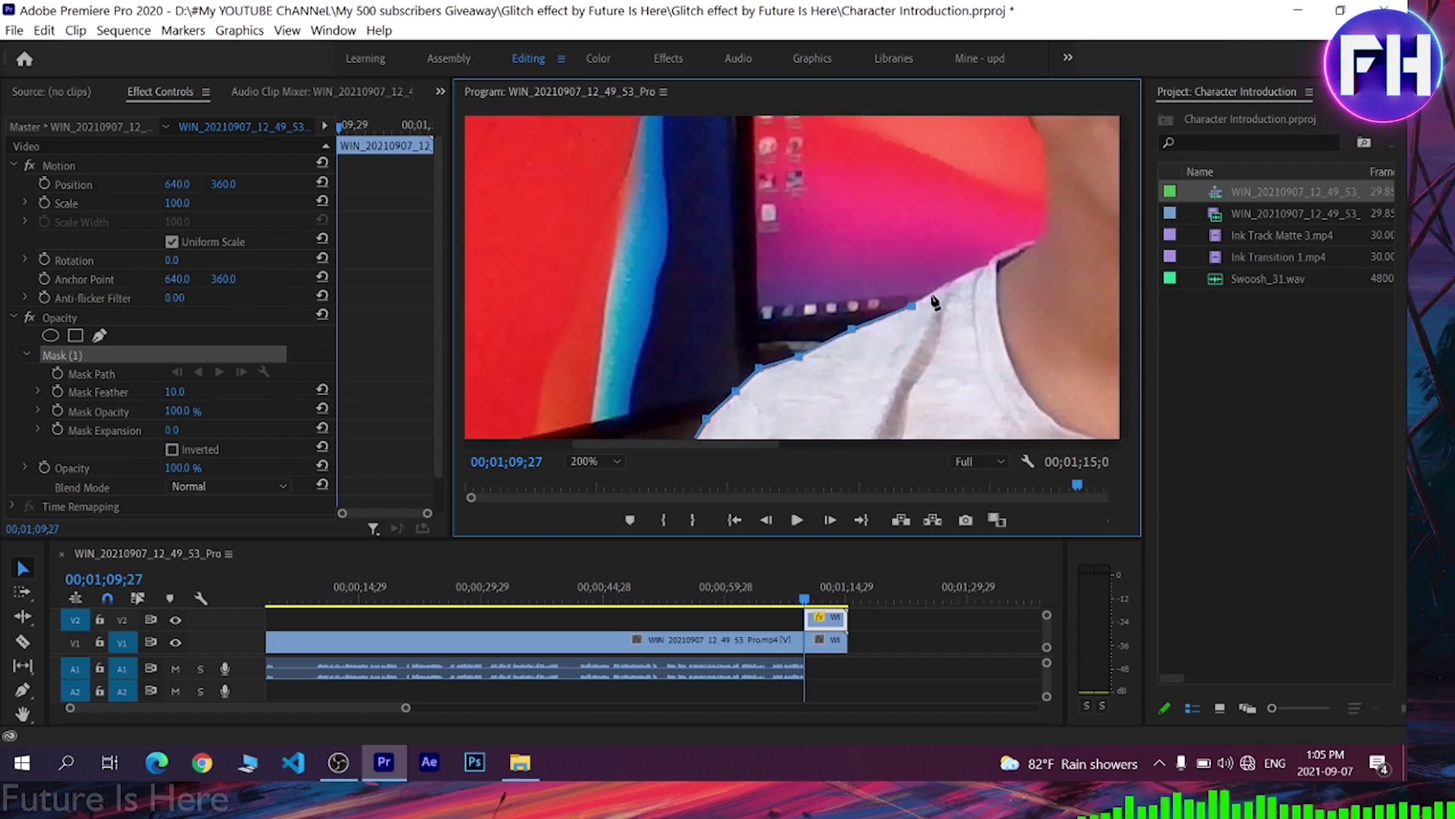
left_click(948, 282)
left_click(987, 265)
left_click(1004, 251)
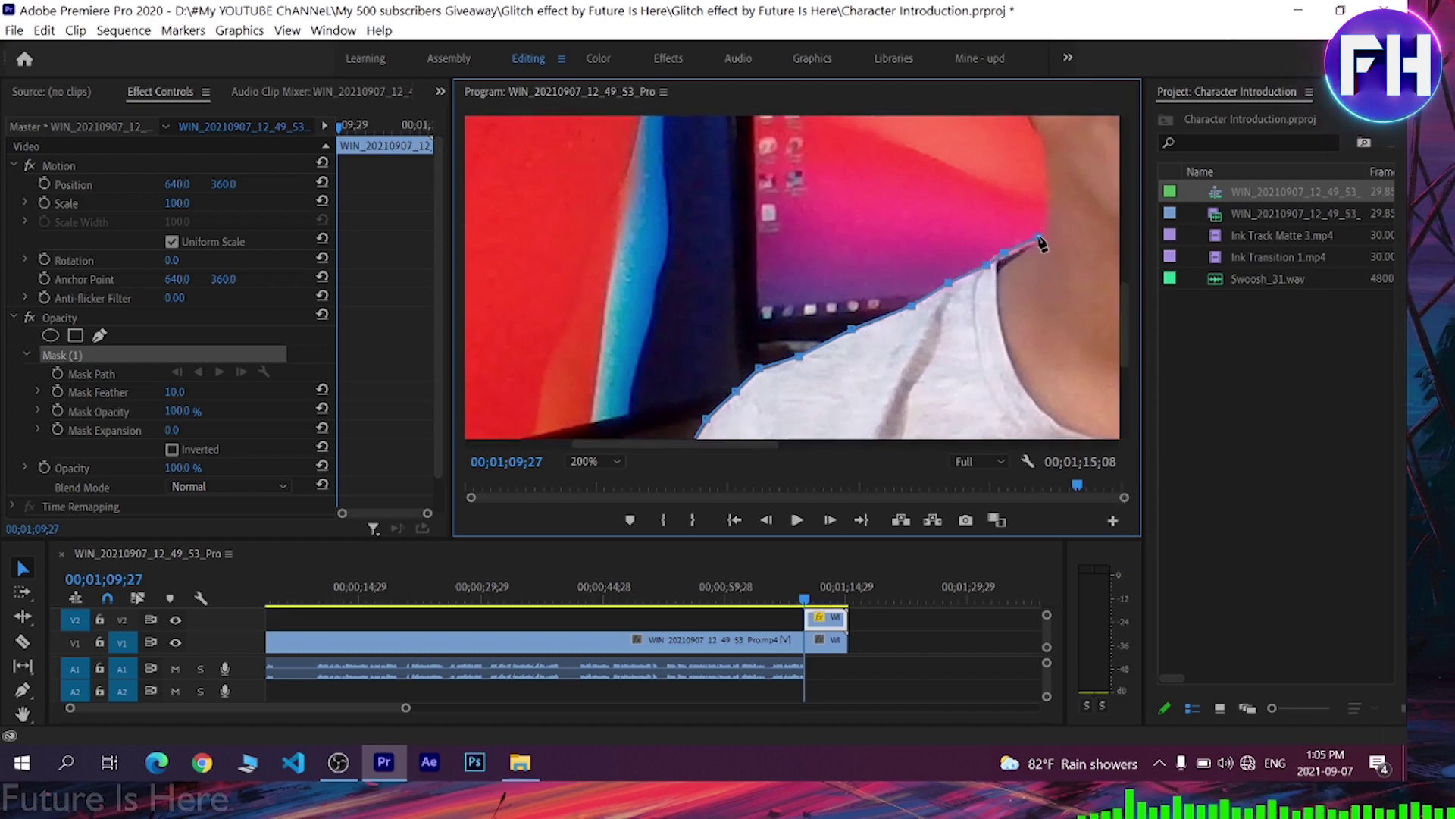
left_click(1047, 179)
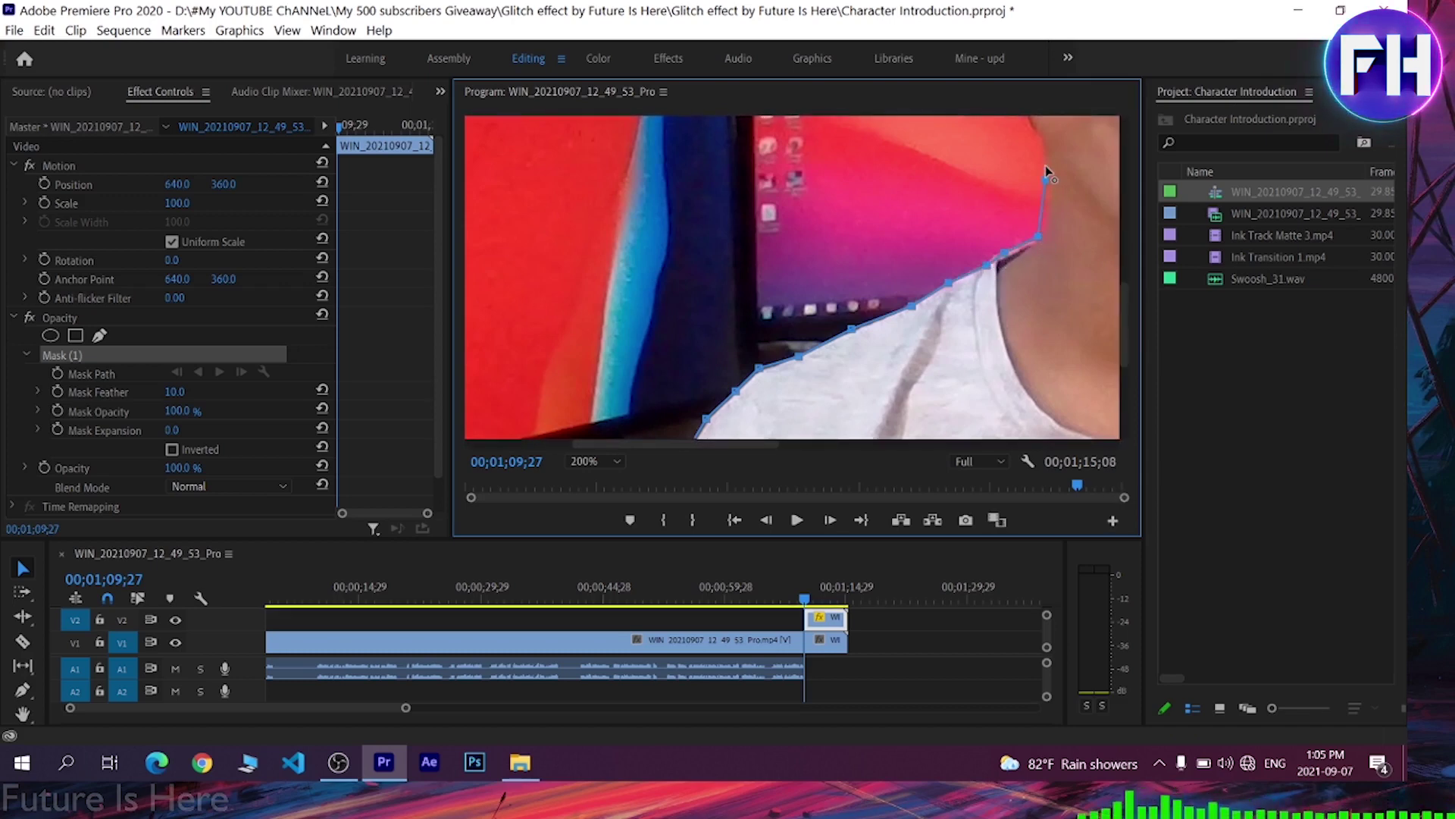
left_click_drag(1045, 168, 1040, 133)
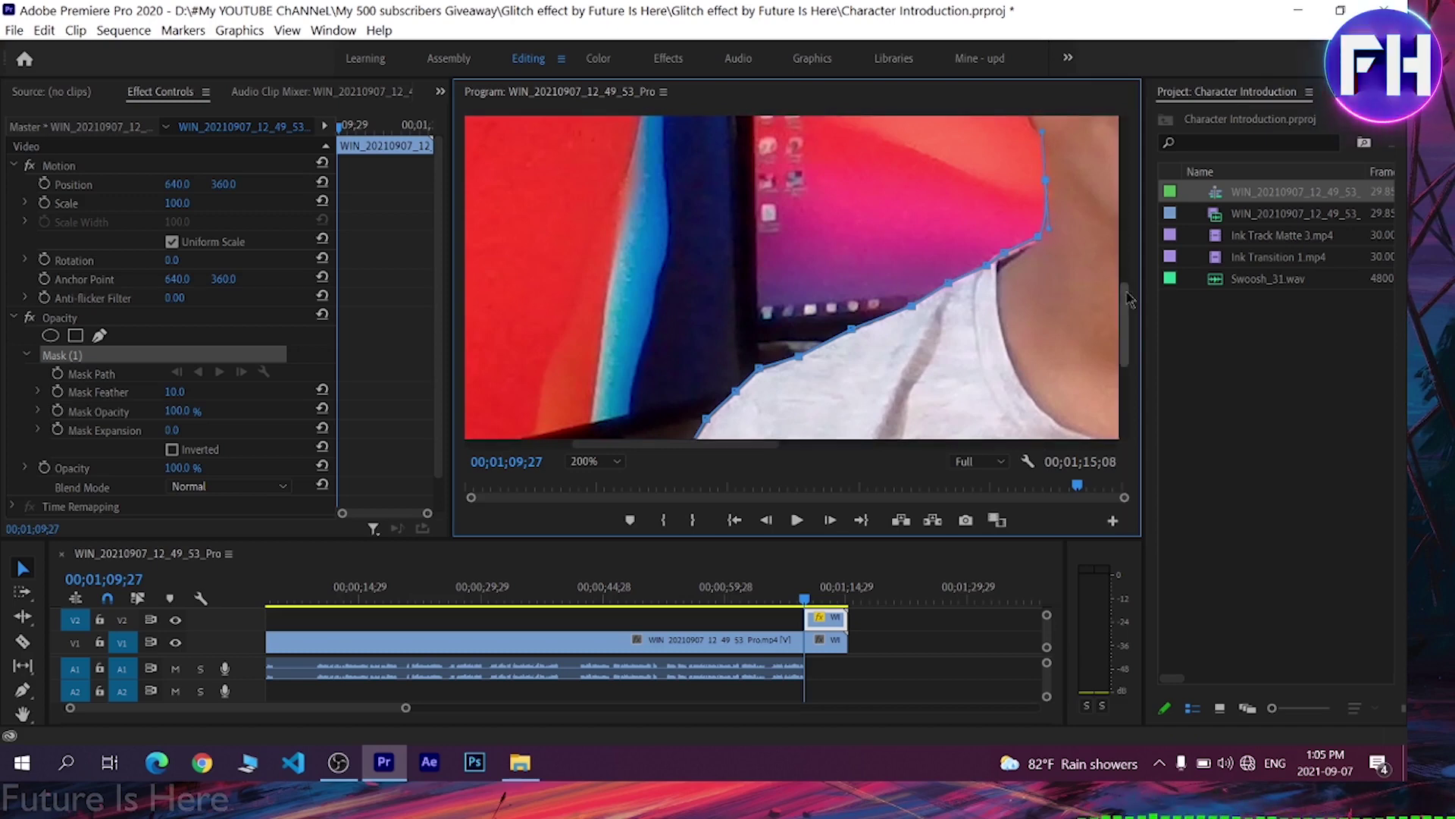
Undo the misplaced neck points and retrace the mask up the neck and around the ear.
scroll(1116, 197, "up", 3)
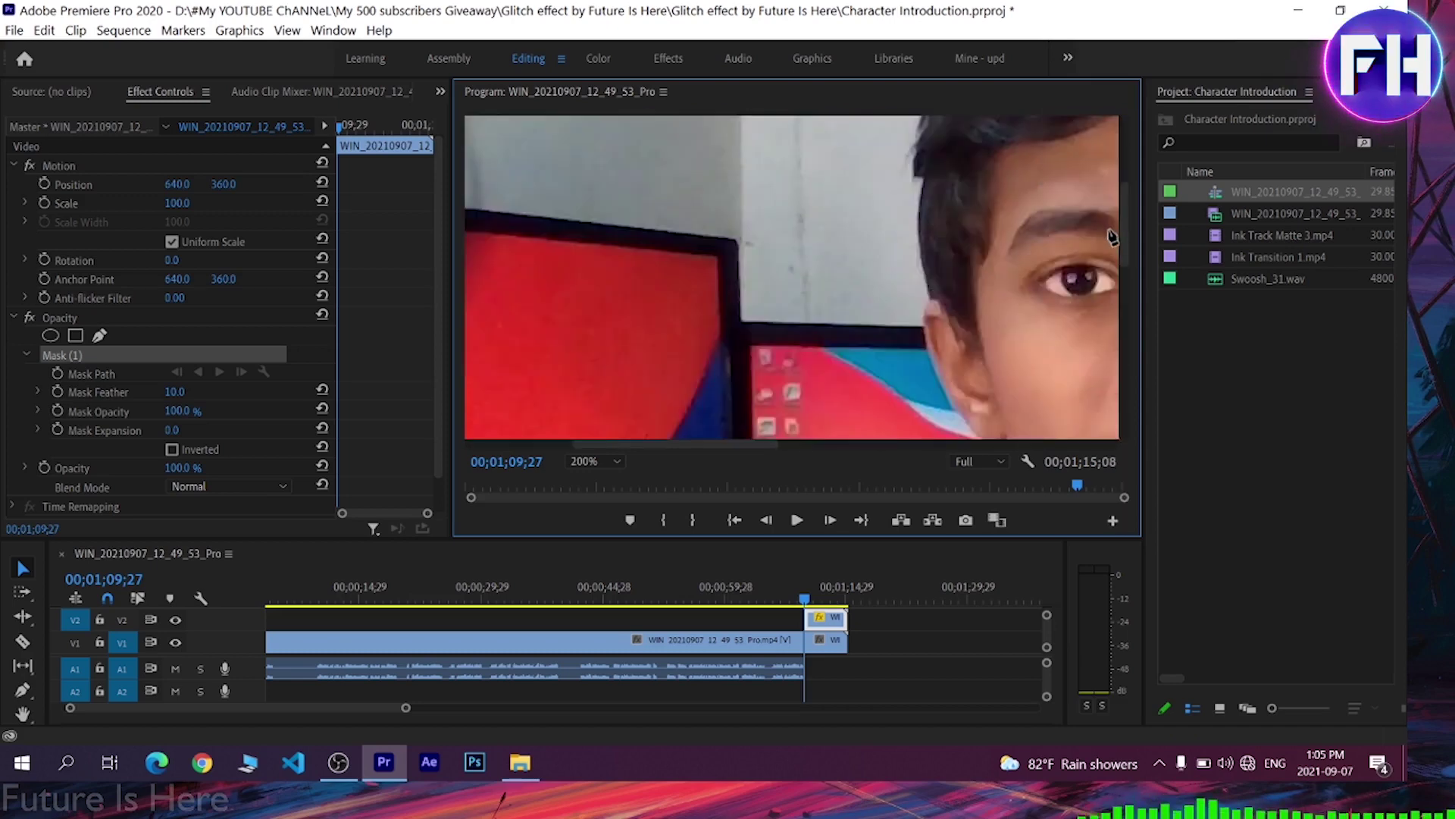
scroll(1125, 257, "left", 3)
scroll(1077, 308, "down", 3)
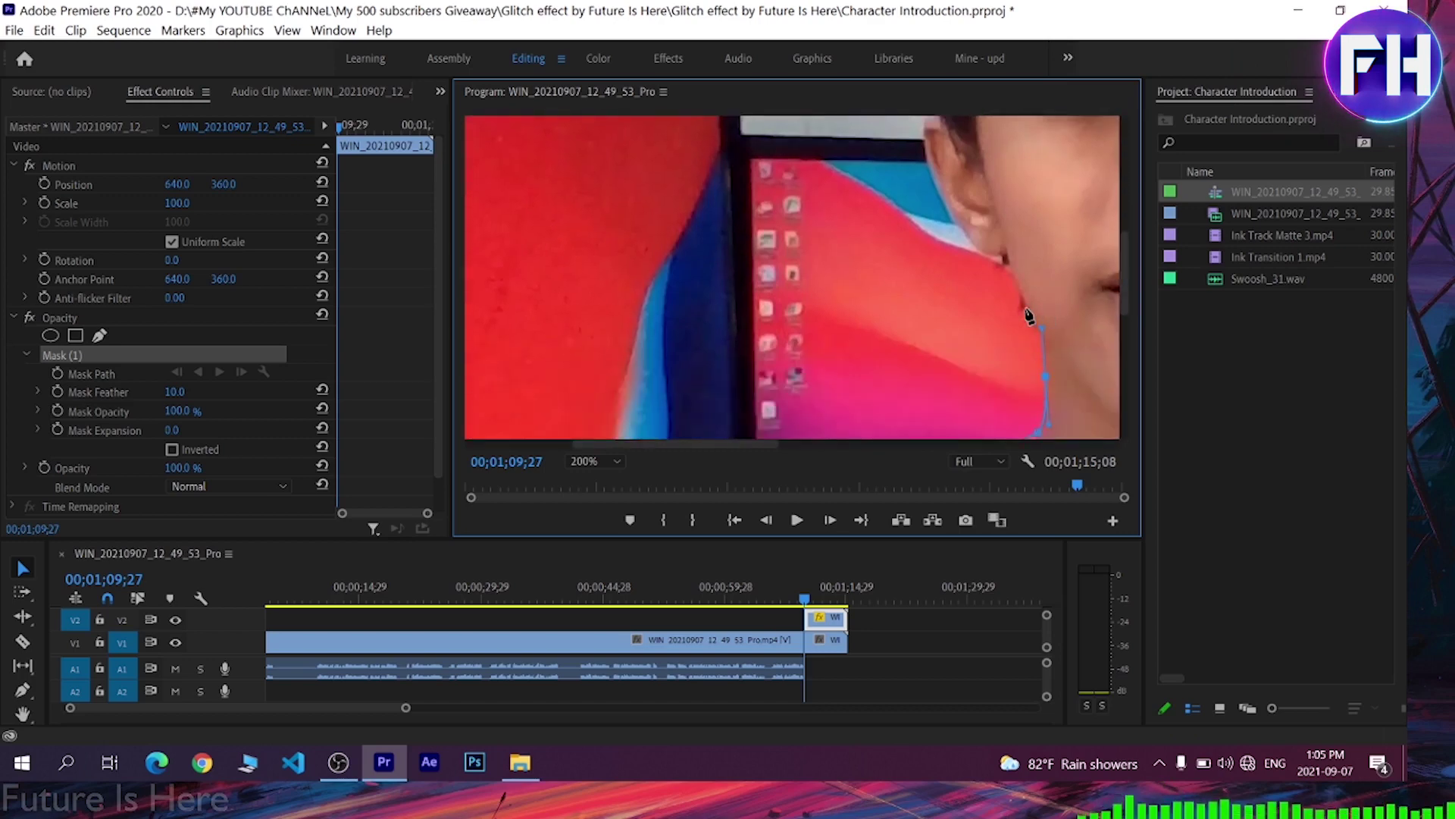
key("ctrl+z")
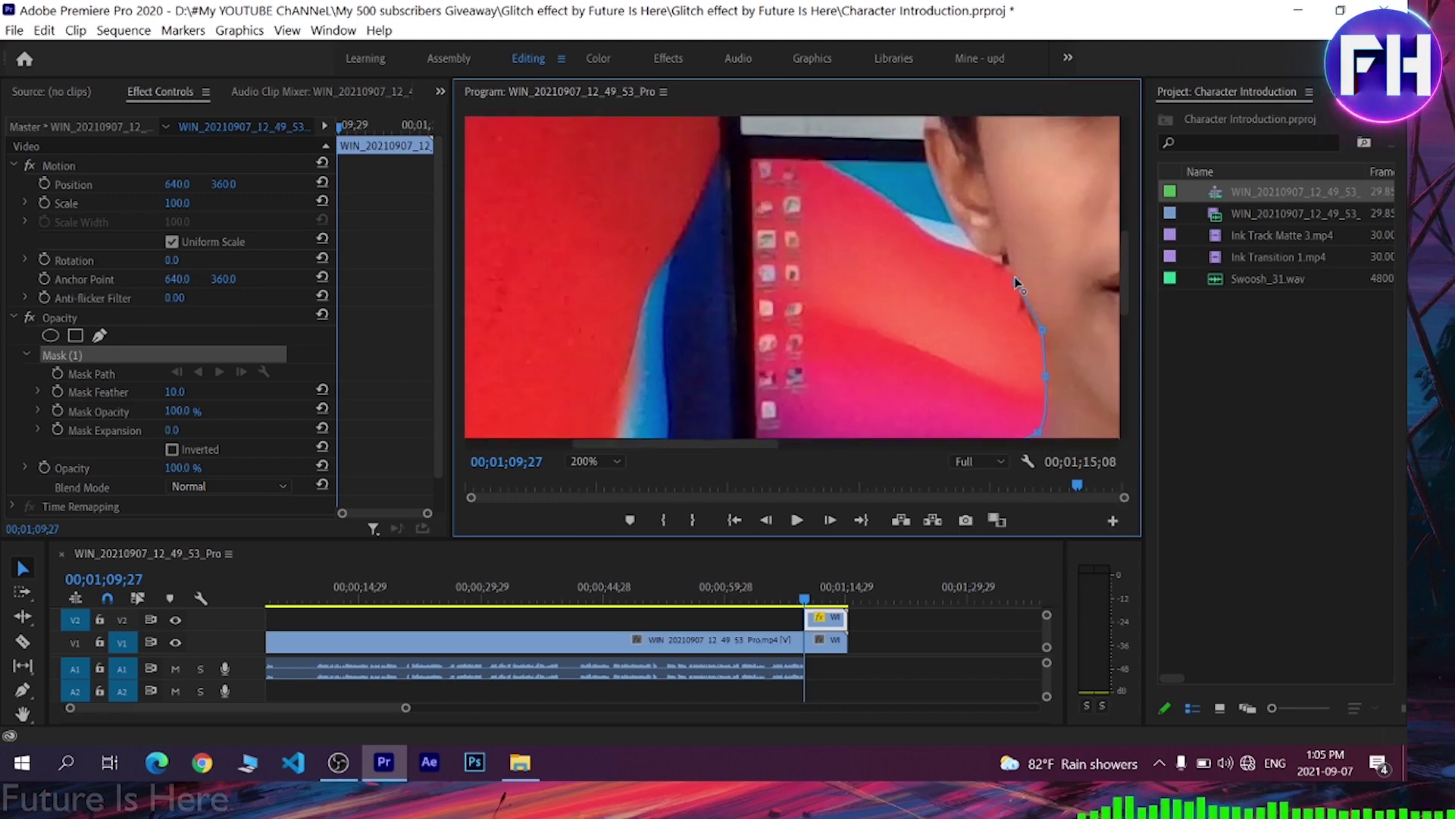
left_click(1007, 250)
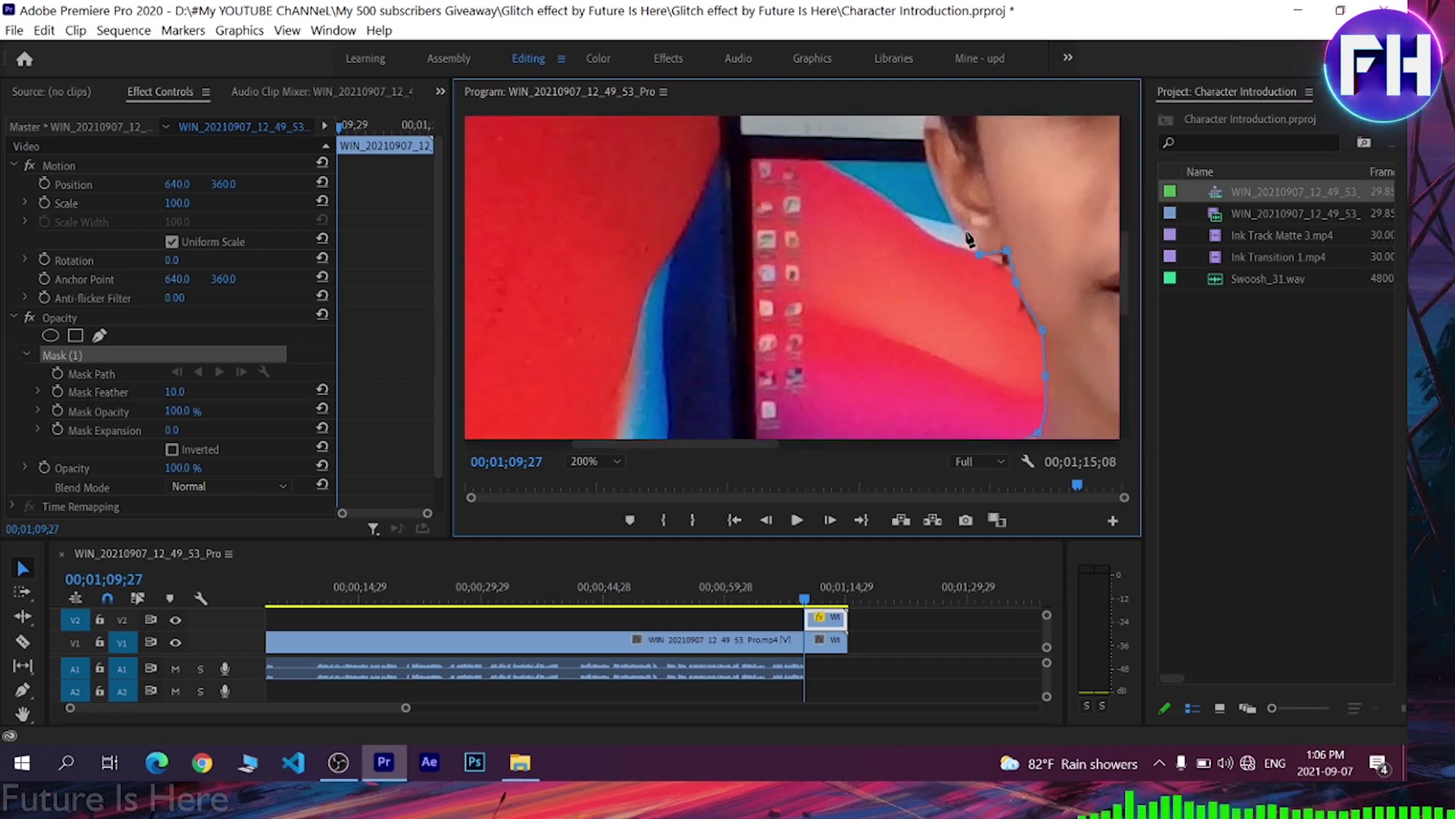
left_click(950, 217)
left_click(937, 174)
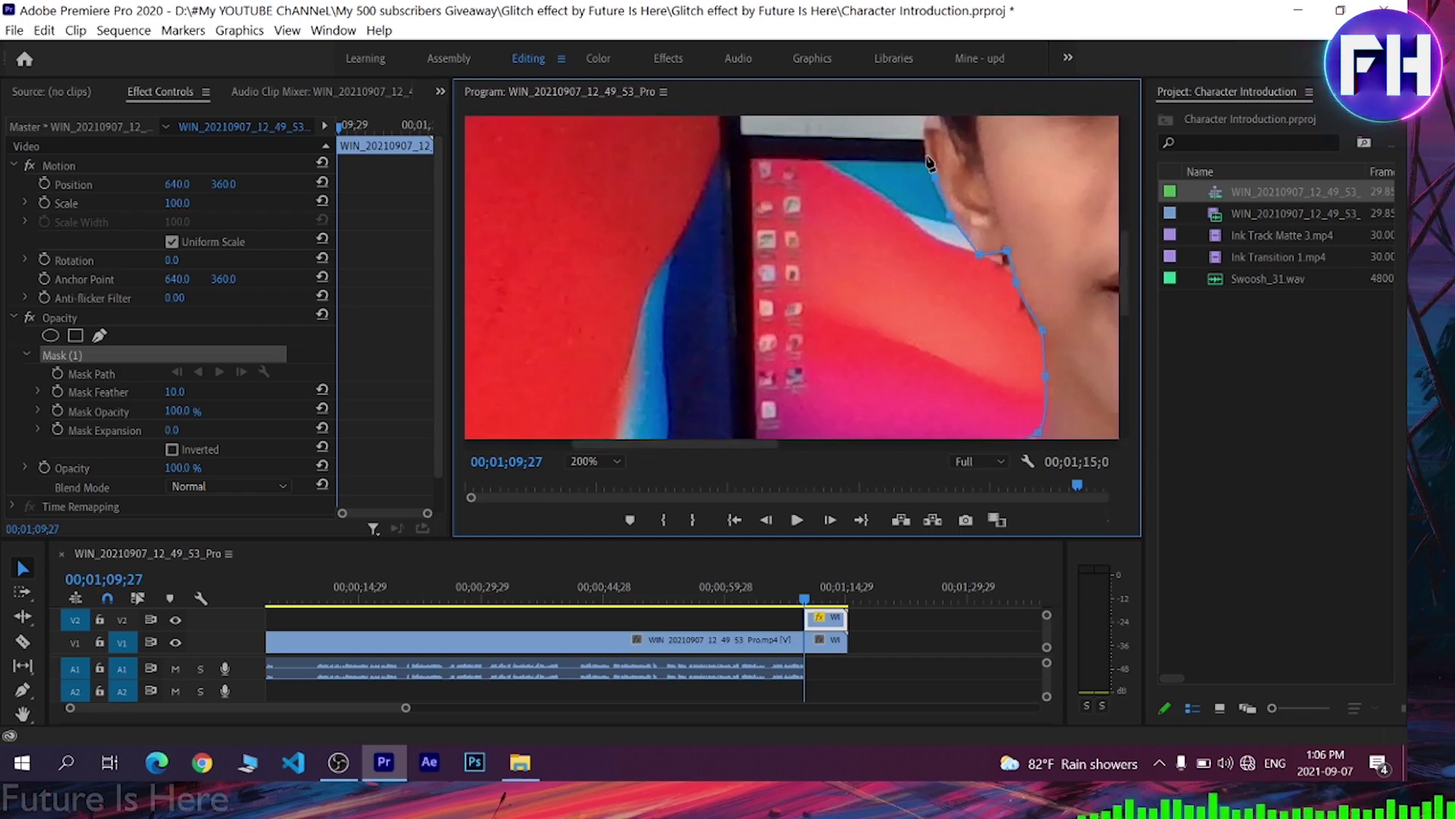
scroll(1023, 309, "up", 3)
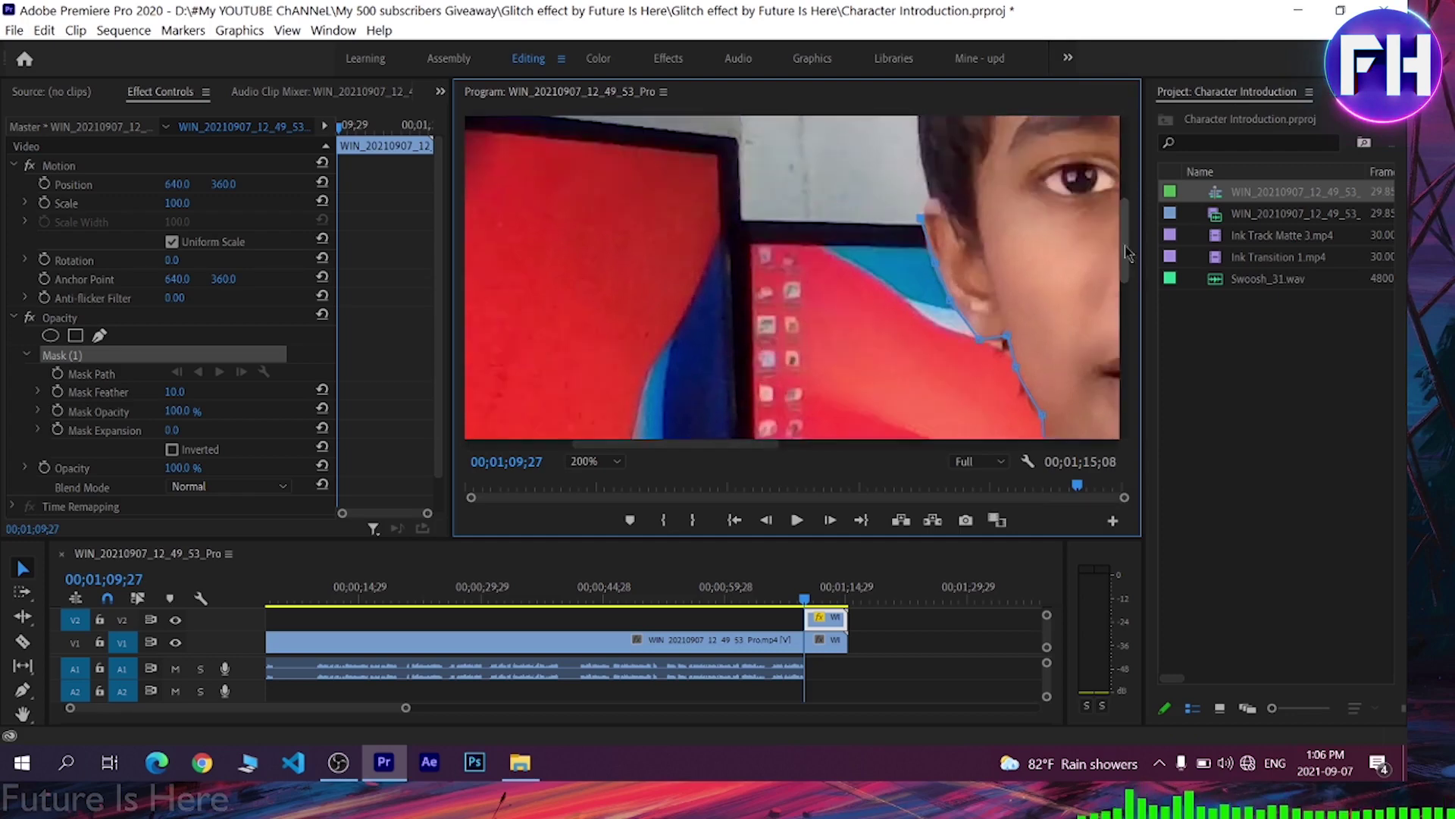
left_click(931, 279)
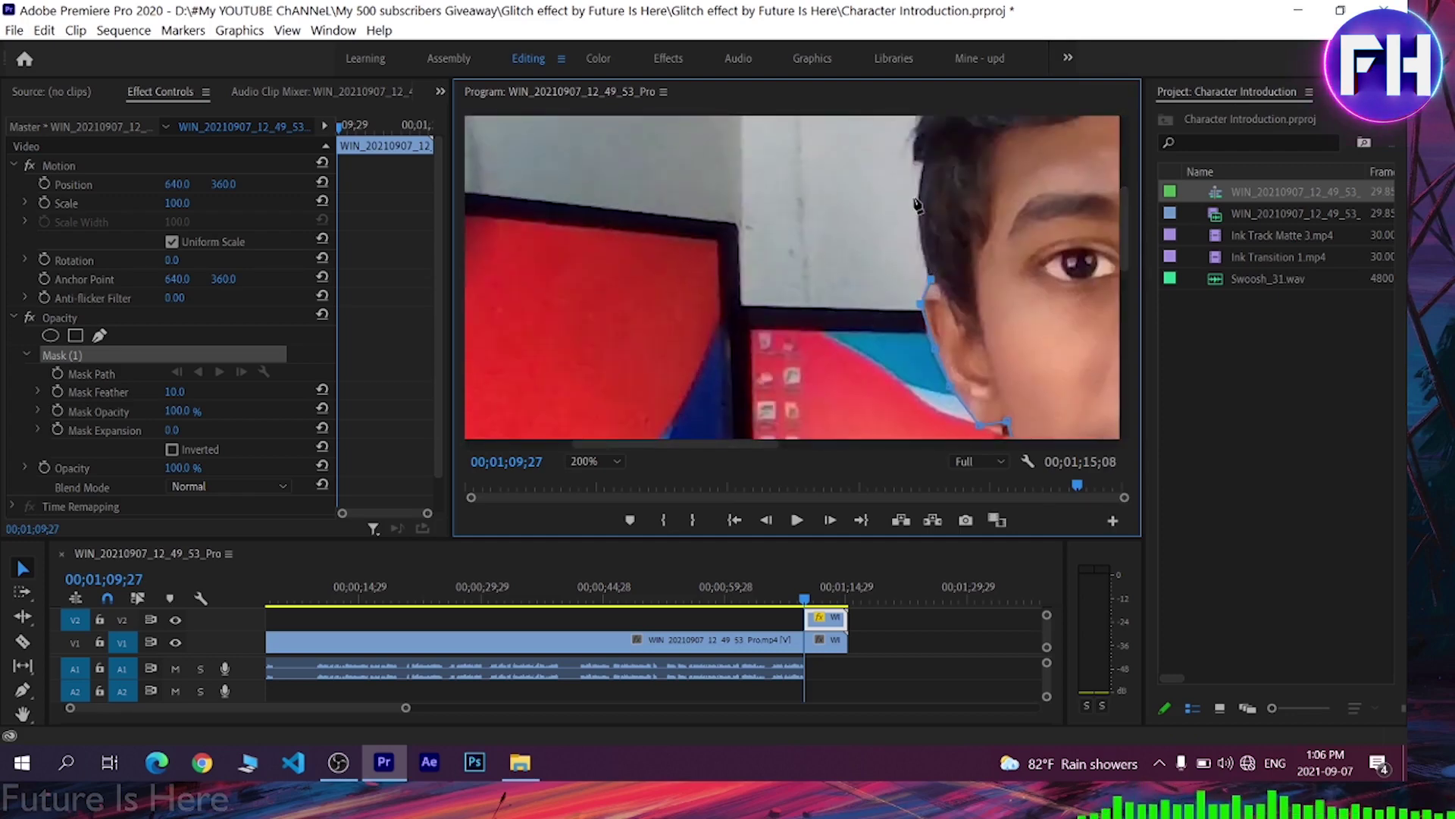
left_click(917, 193)
left_click(925, 162)
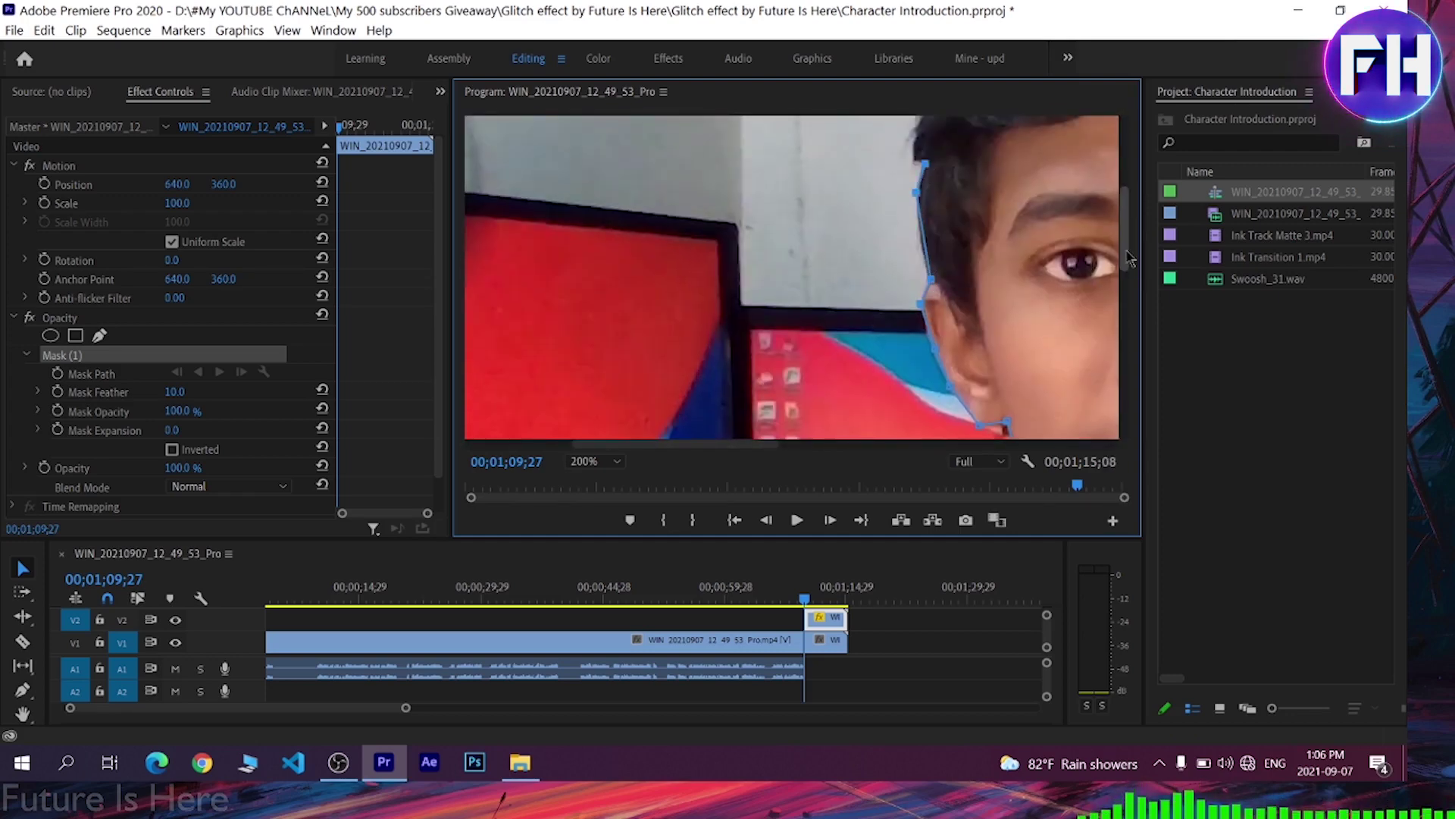
Trace the mask up the hairline and across the top of the hair.
scroll(1128, 231, "up", 1)
scroll(1128, 231, "up", 2)
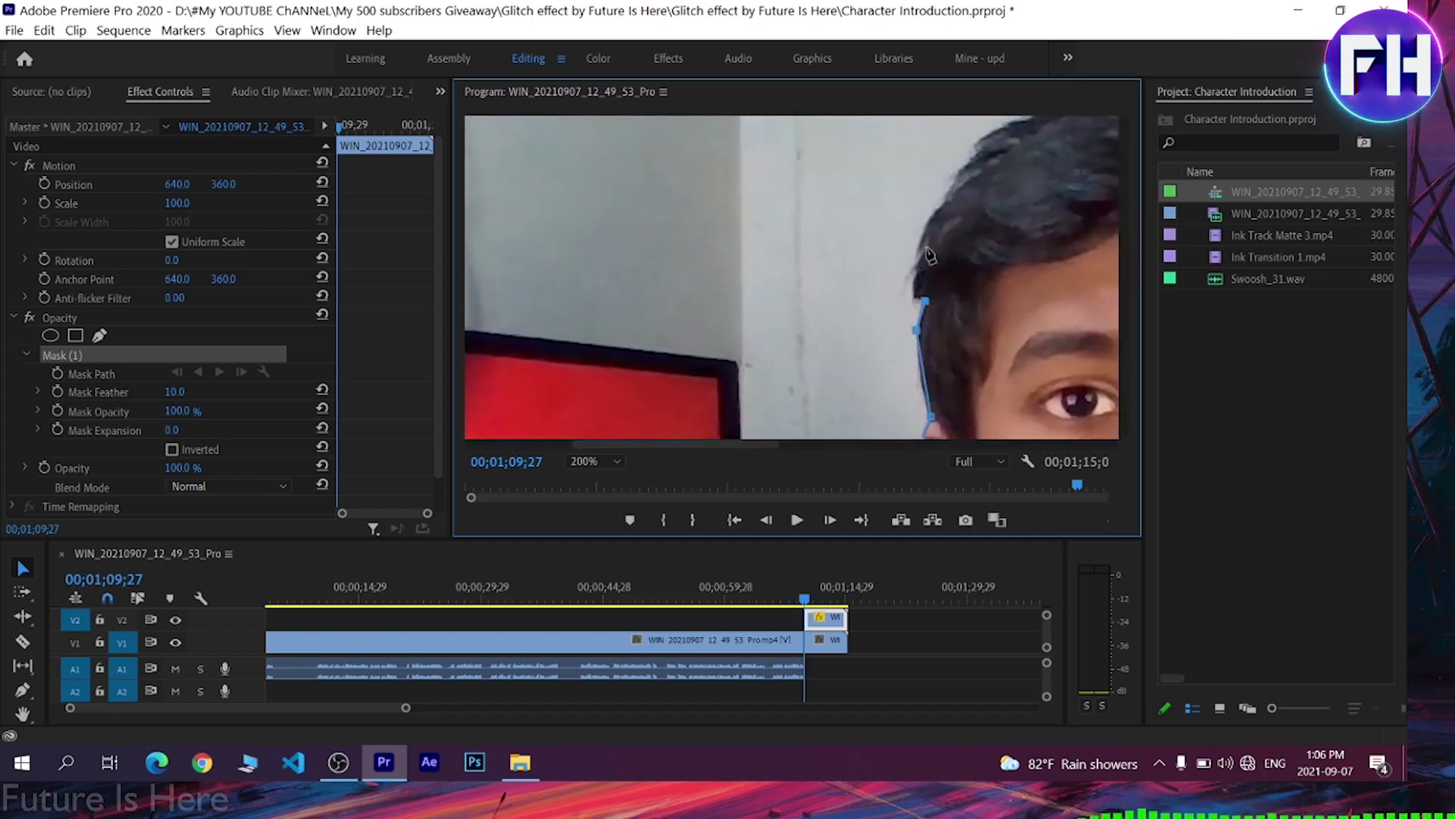
left_click(918, 227)
left_click(937, 188)
left_click(953, 168)
left_click(964, 149)
left_click(984, 130)
left_click_drag(726, 445, 831, 445)
scroll(830, 304, "up", 1)
left_click(702, 173)
left_click(822, 140)
left_click(954, 181)
left_click(1027, 240)
Continue the mask down the right cheek to the jaw.
left_click(1089, 354)
left_click(1089, 384)
scroll(1090, 384, "down", 5)
left_click(1081, 222)
left_click(1077, 257)
left_click(1058, 323)
left_click(1044, 355)
left_click(1017, 373)
left_click(997, 428)
Trace the mask down the right side of the neck onto the shoulder.
scroll(1133, 238, "down", 6)
left_click(981, 188)
left_click(983, 285)
left_click(1022, 302)
left_click(1039, 314)
left_click(1062, 325)
left_click(1092, 336)
scroll(1091, 337, "right", 8)
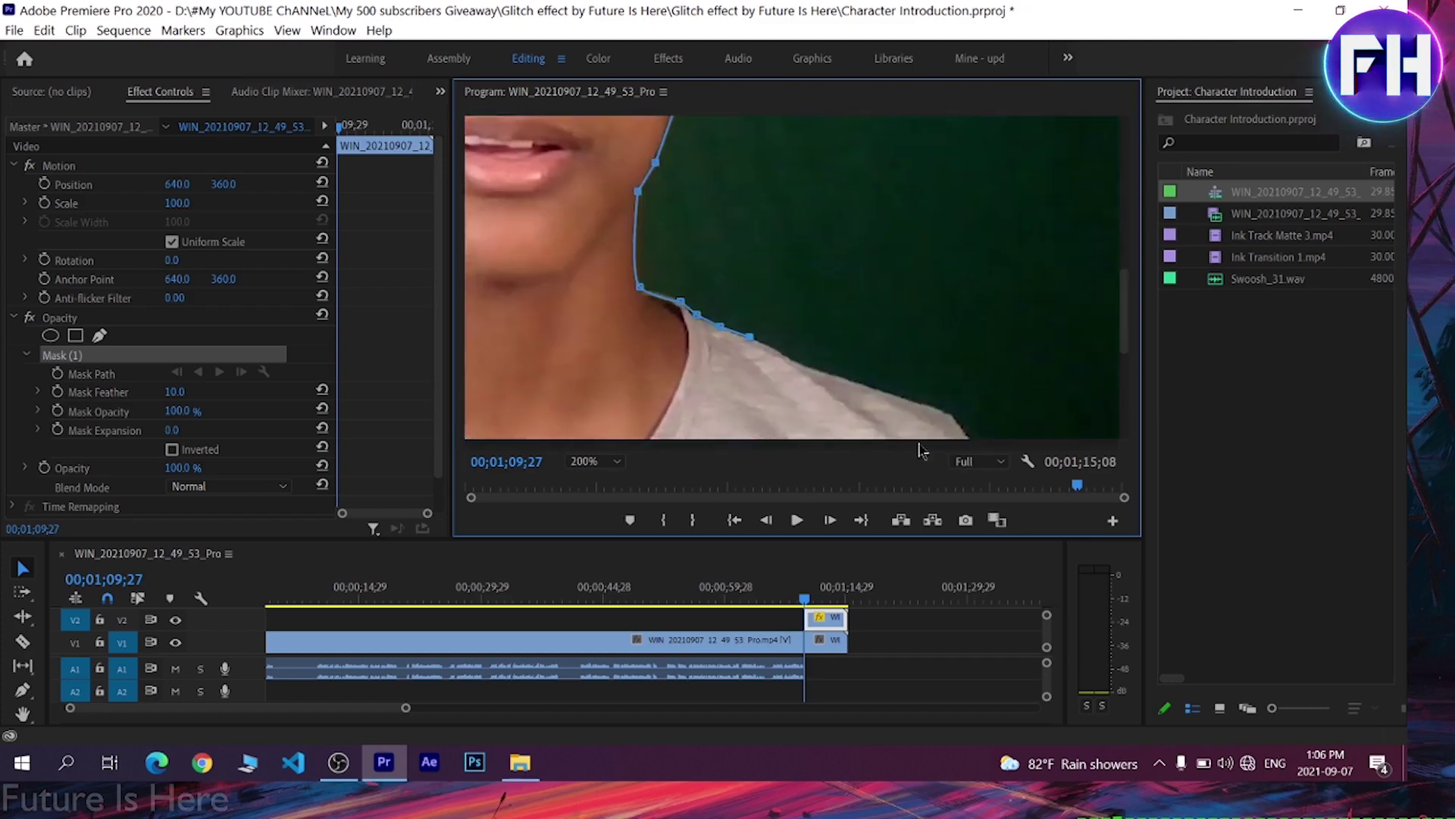
left_click(793, 374)
Extend the mask along the right shoulder and down the shirt's right edge.
left_click(854, 393)
left_click(921, 414)
scroll(1000, 398, "down", 5)
left_click(956, 211)
left_click(978, 260)
left_click(987, 298)
left_click(994, 336)
left_click(1007, 387)
left_click(1009, 410)
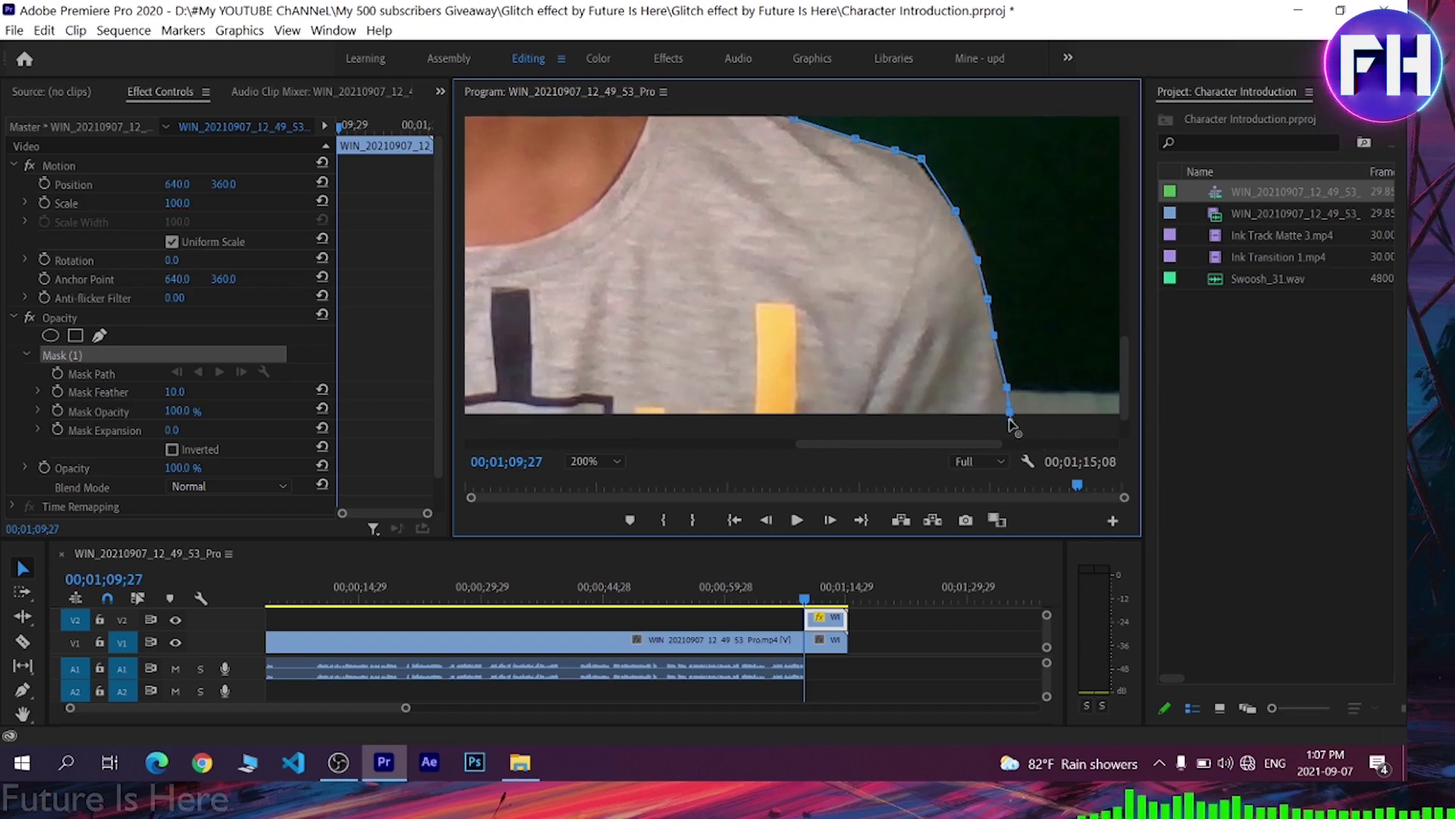
left_click(592, 461)
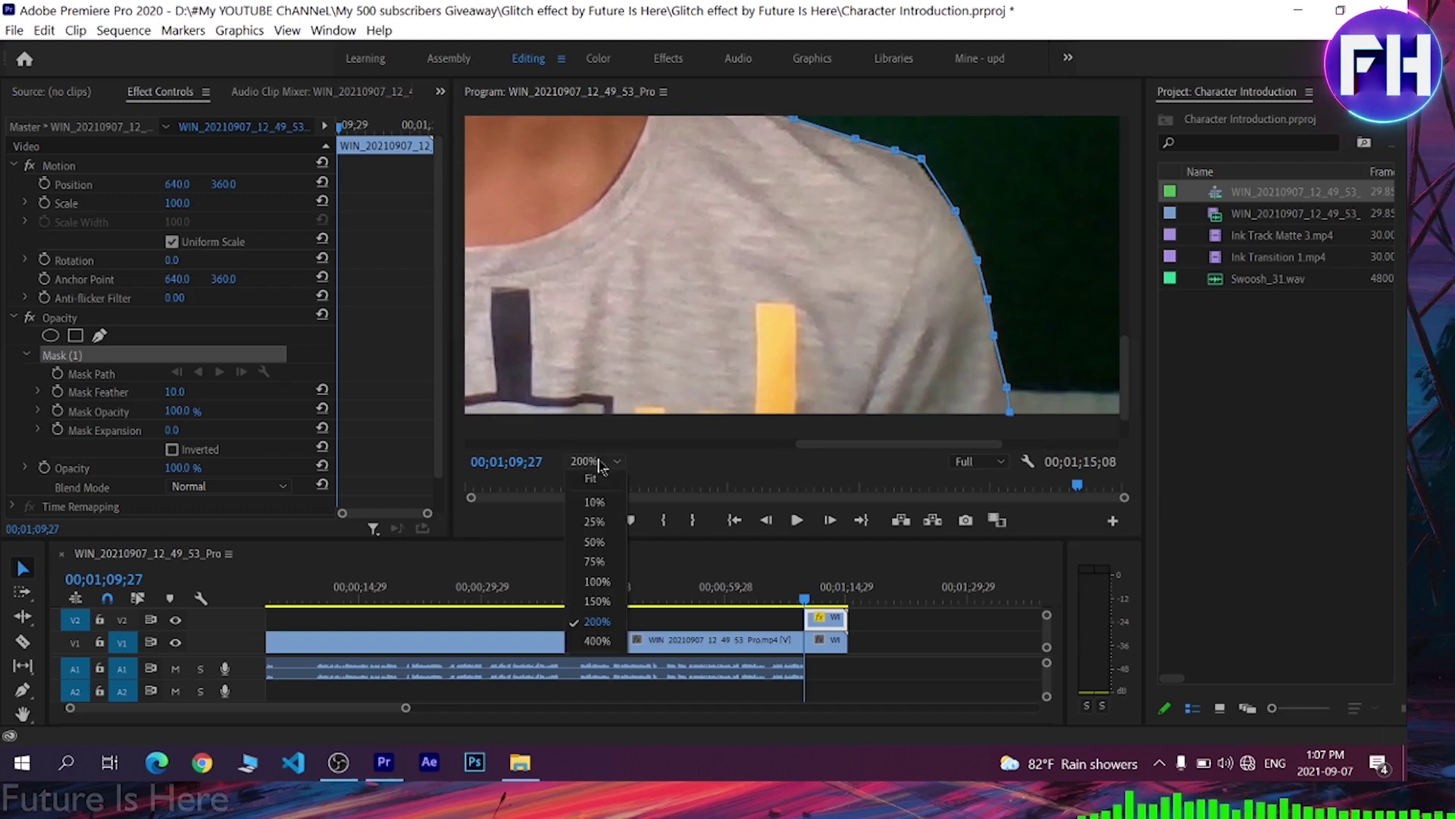
left_click(592, 479)
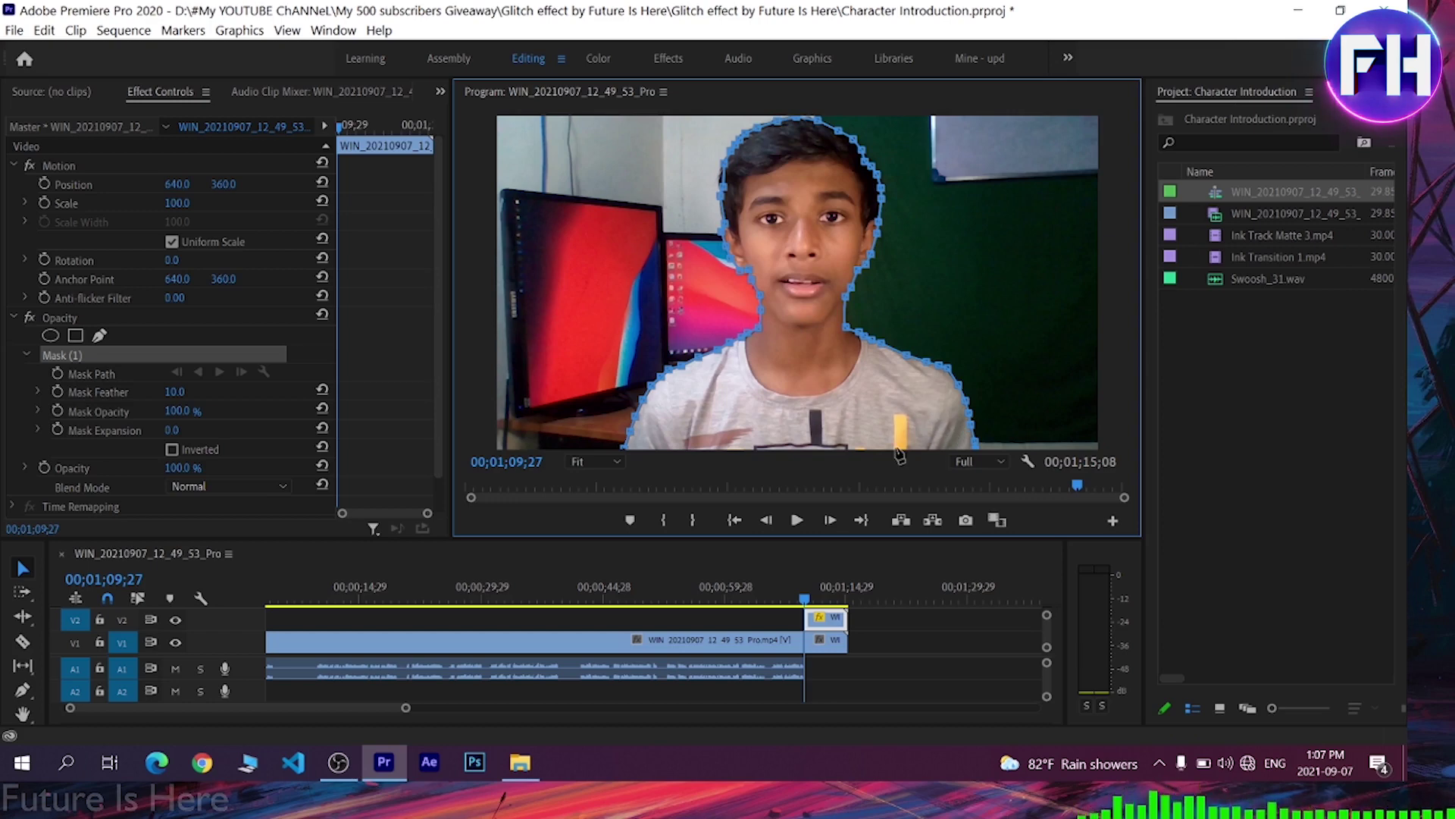
left_click(623, 449)
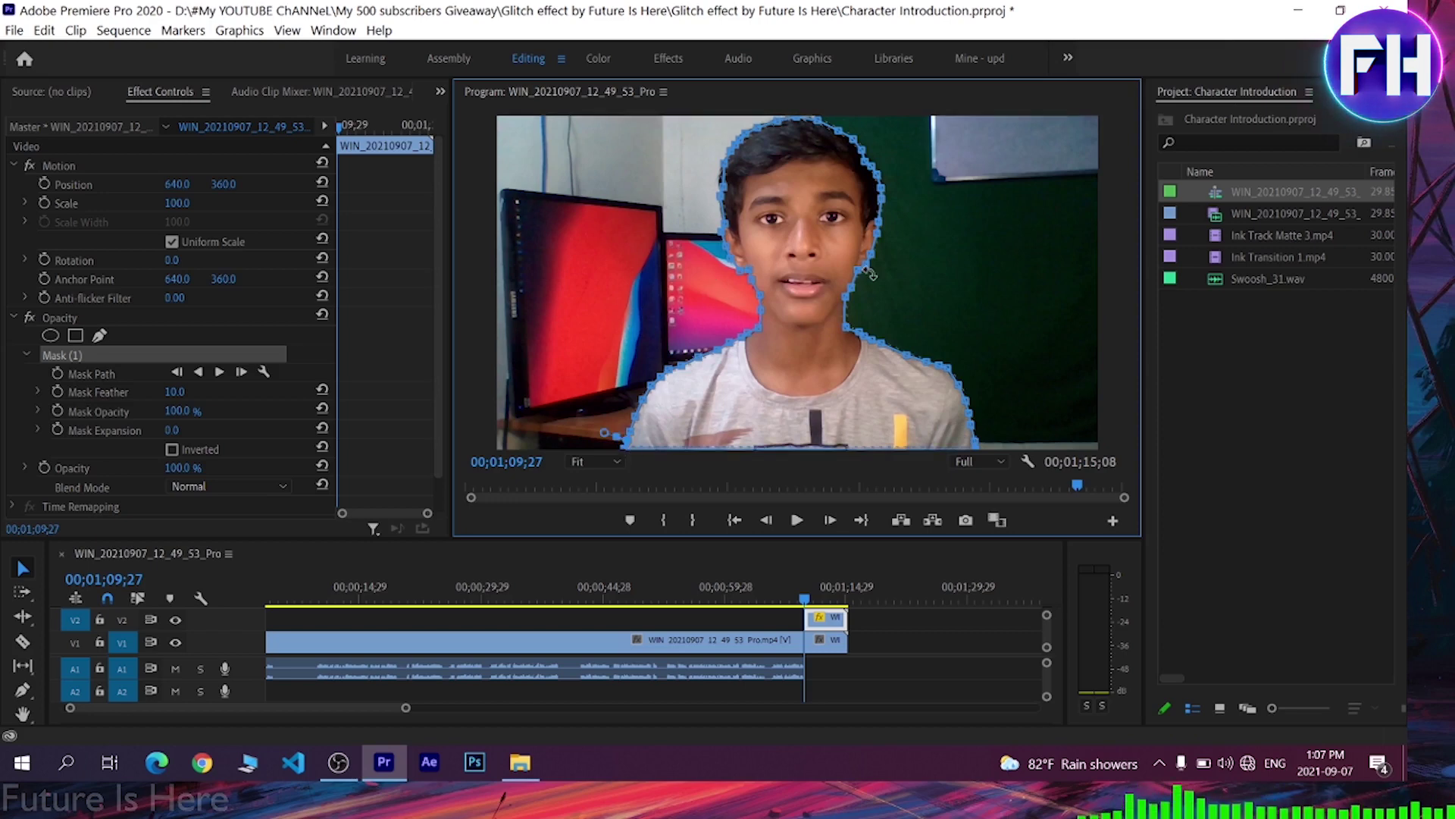
left_click(595, 460)
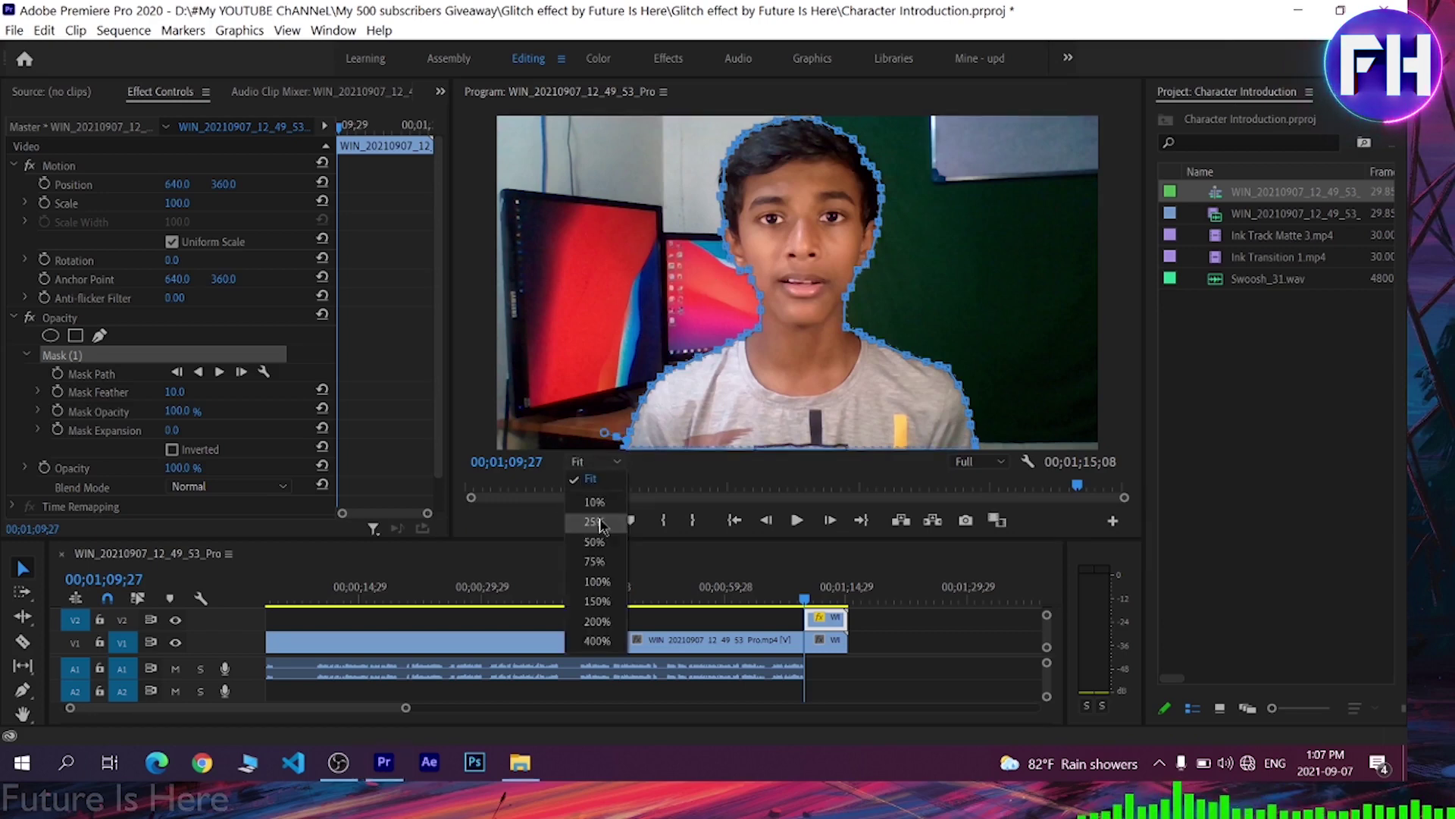
left_click(585, 527)
left_click(615, 464)
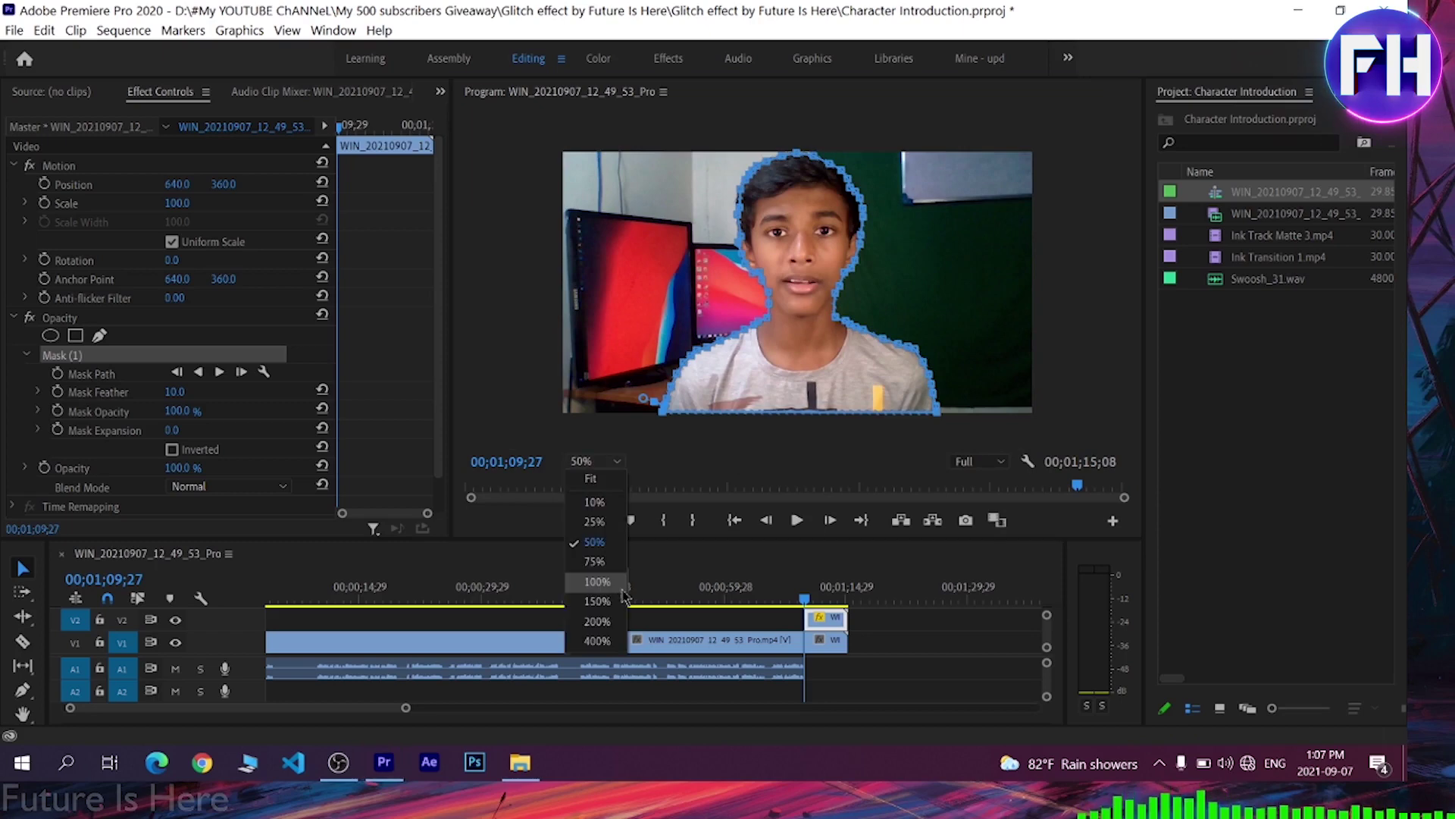
left_click(597, 581)
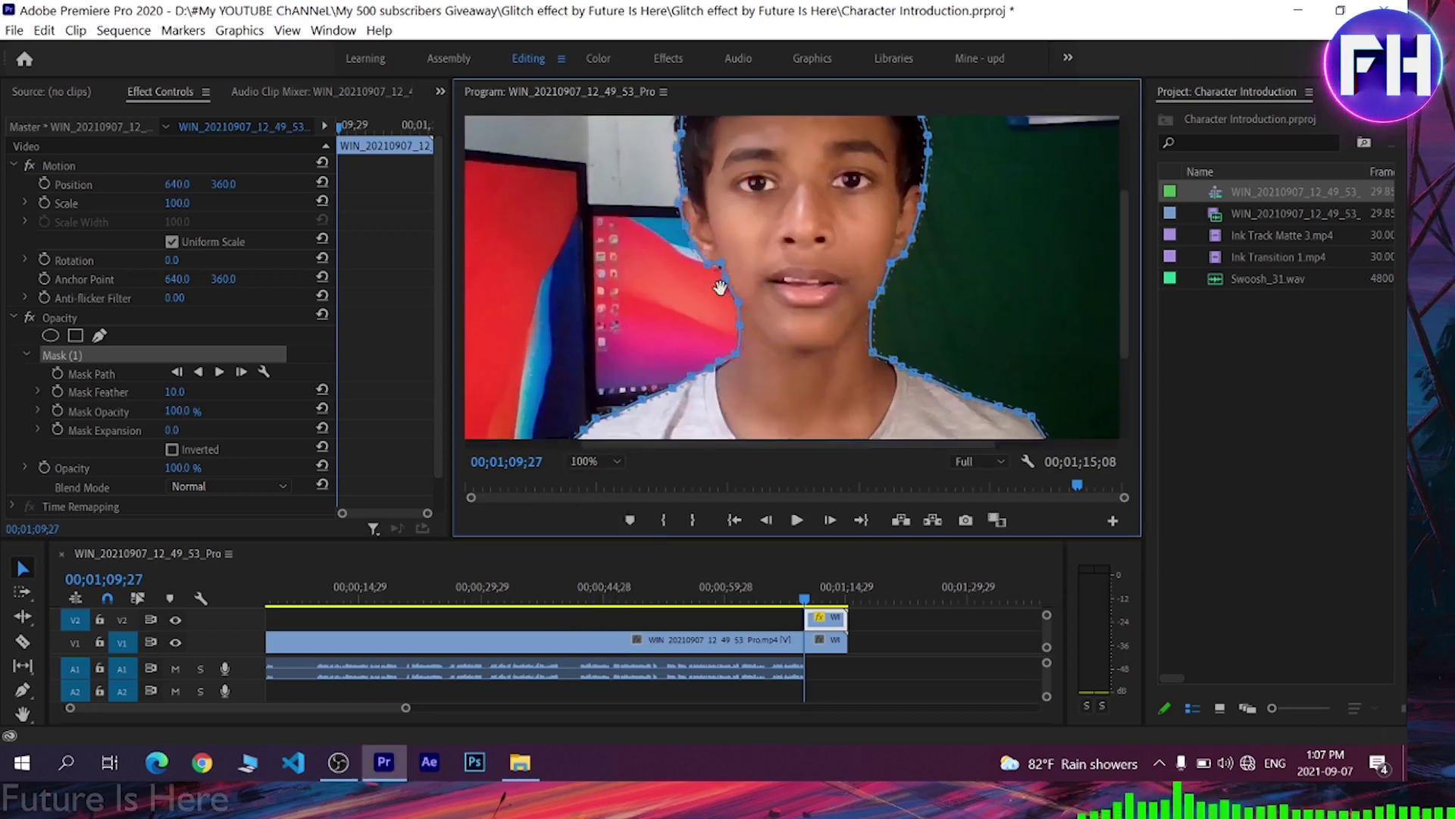
left_click(595, 461)
left_click(588, 476)
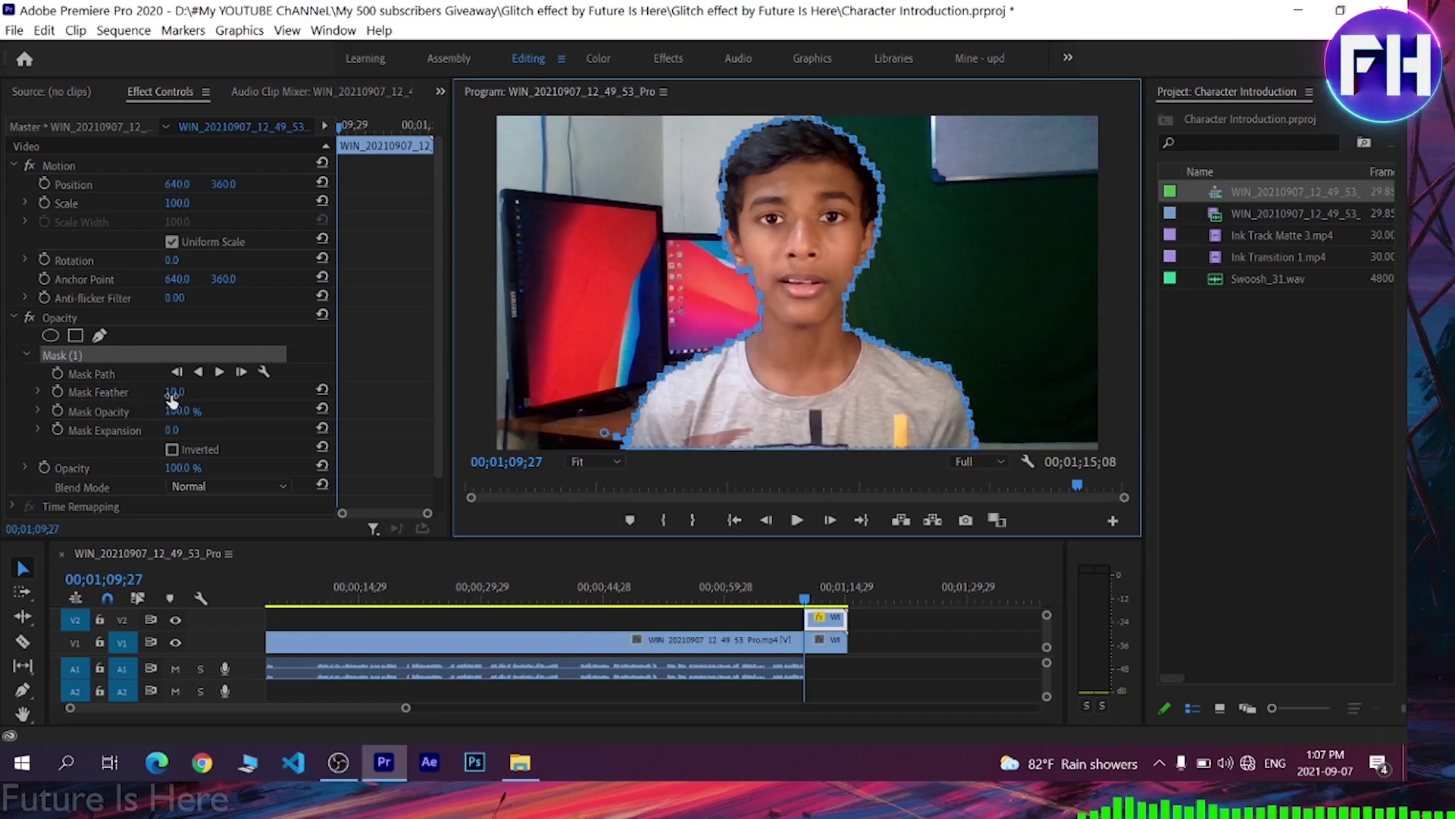
Drop Mask (1) feather to 0.0, widen Effect Controls, and enable Position keyframing.
left_click_drag(174, 400, 151, 399)
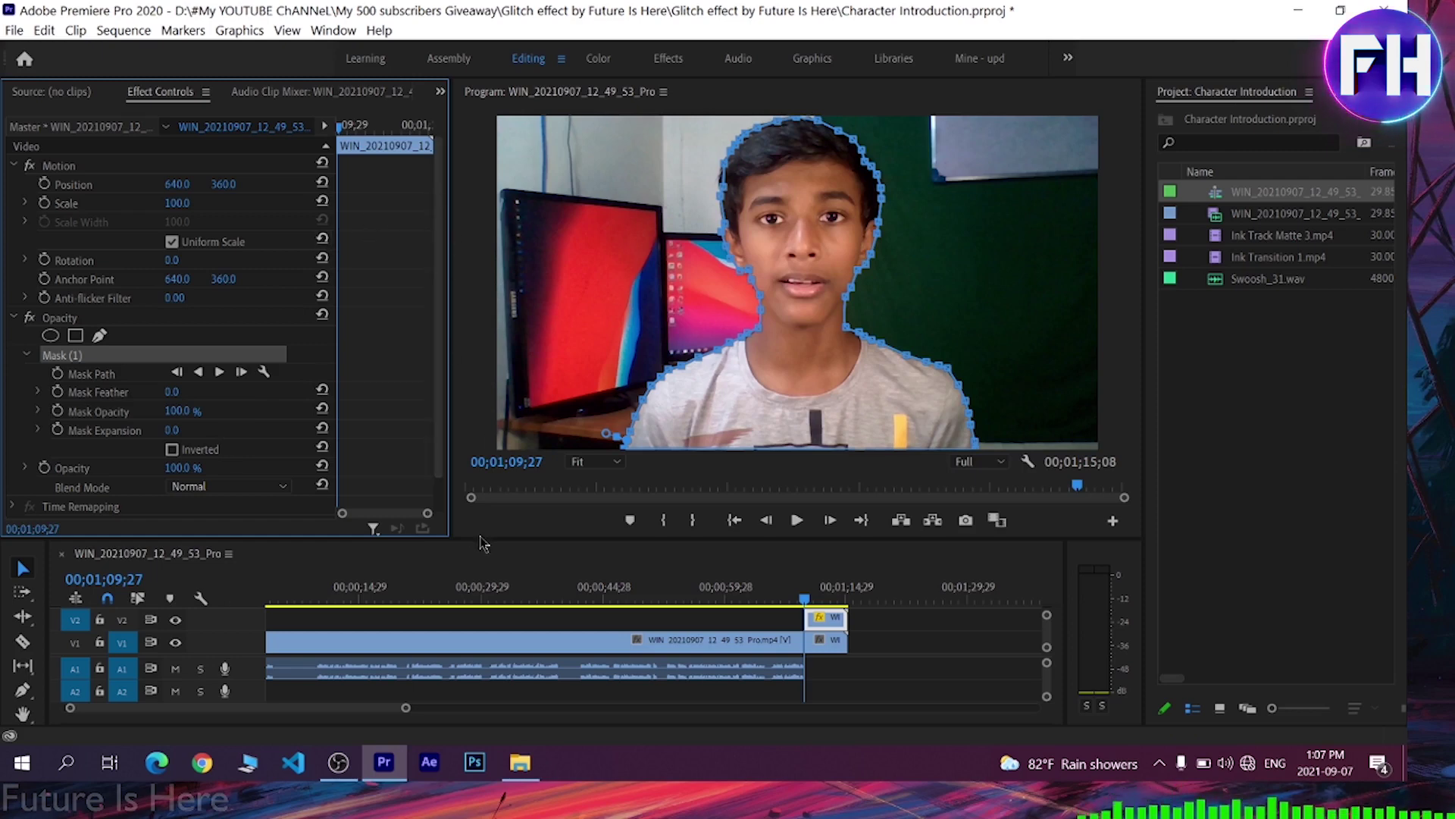
left_click_drag(484, 538, 486, 467)
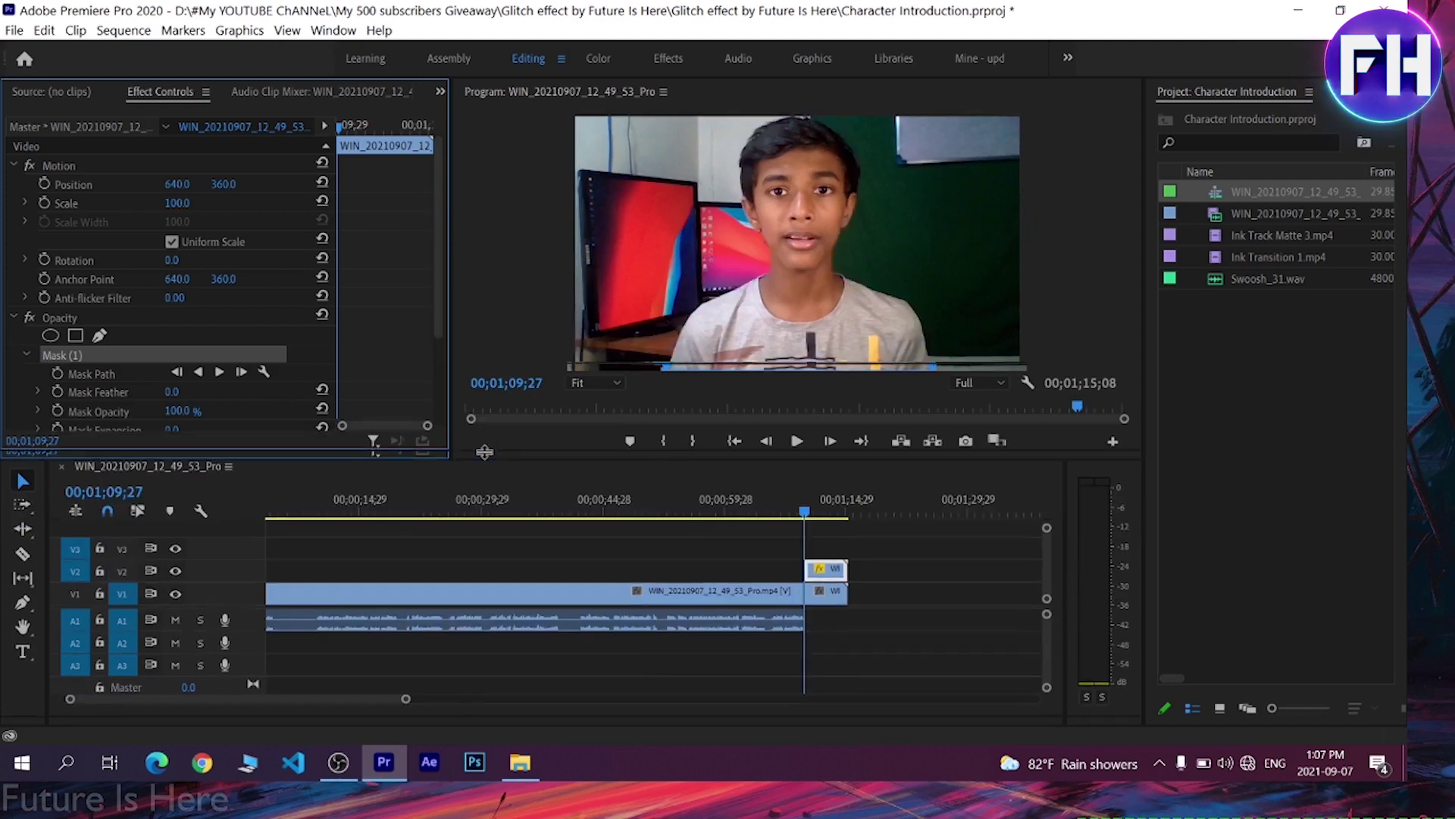
left_click_drag(487, 467, 487, 491)
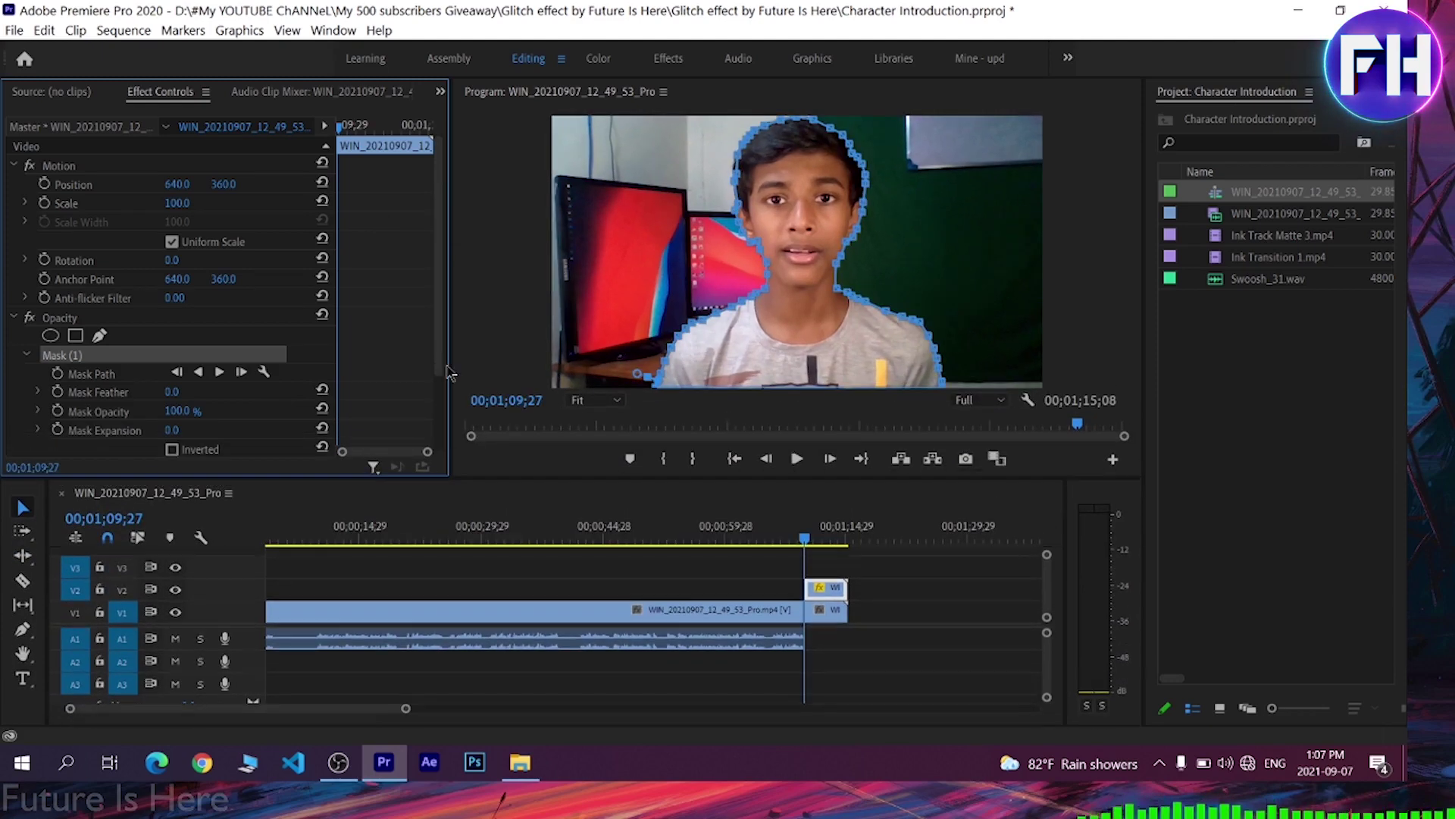
left_click_drag(451, 361, 567, 345)
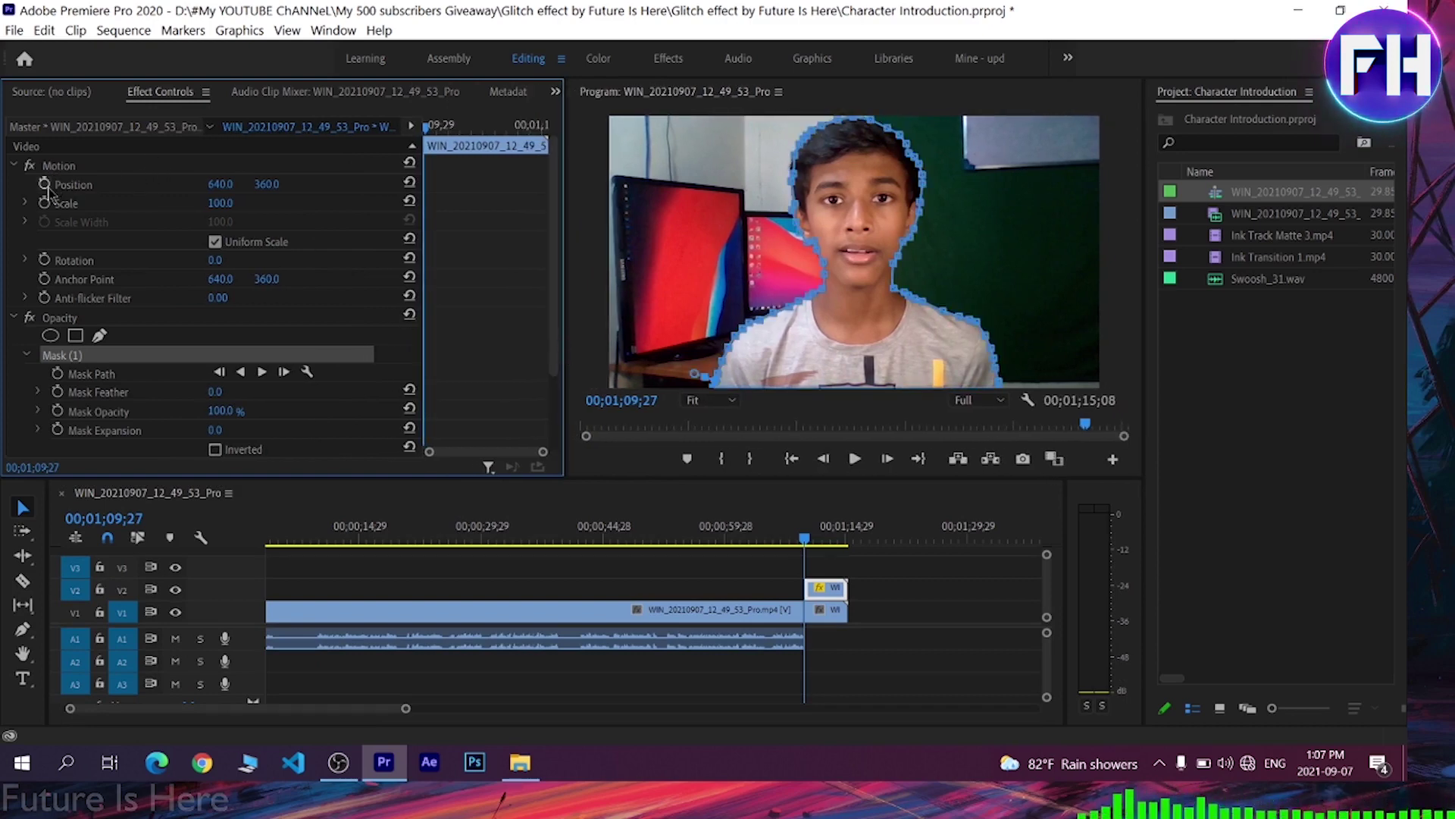
left_click(44, 185)
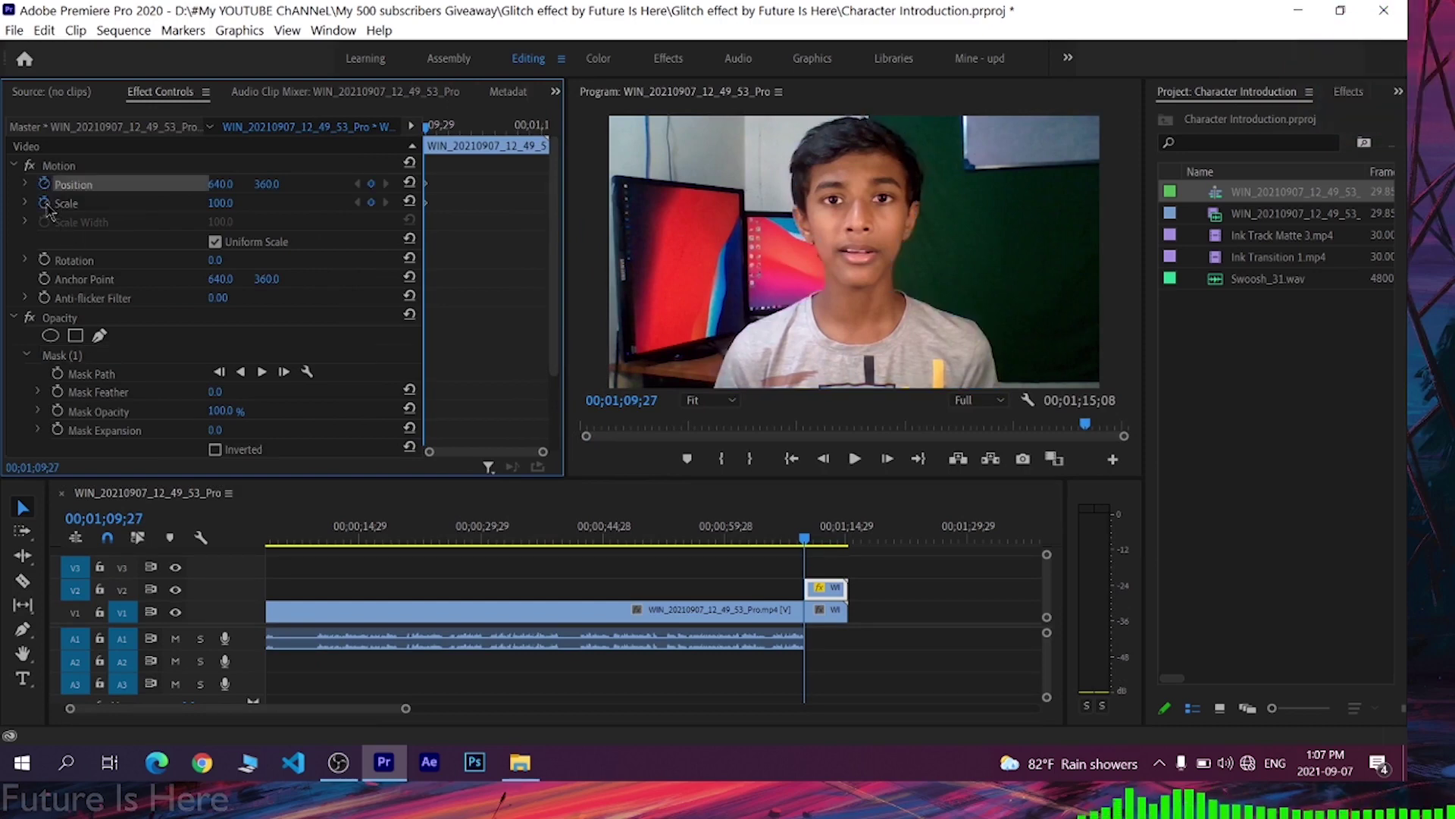
Enable Scale animation and add Position and Scale keyframes at 00;01;09;26 on the V2 copy.
left_click(45, 203)
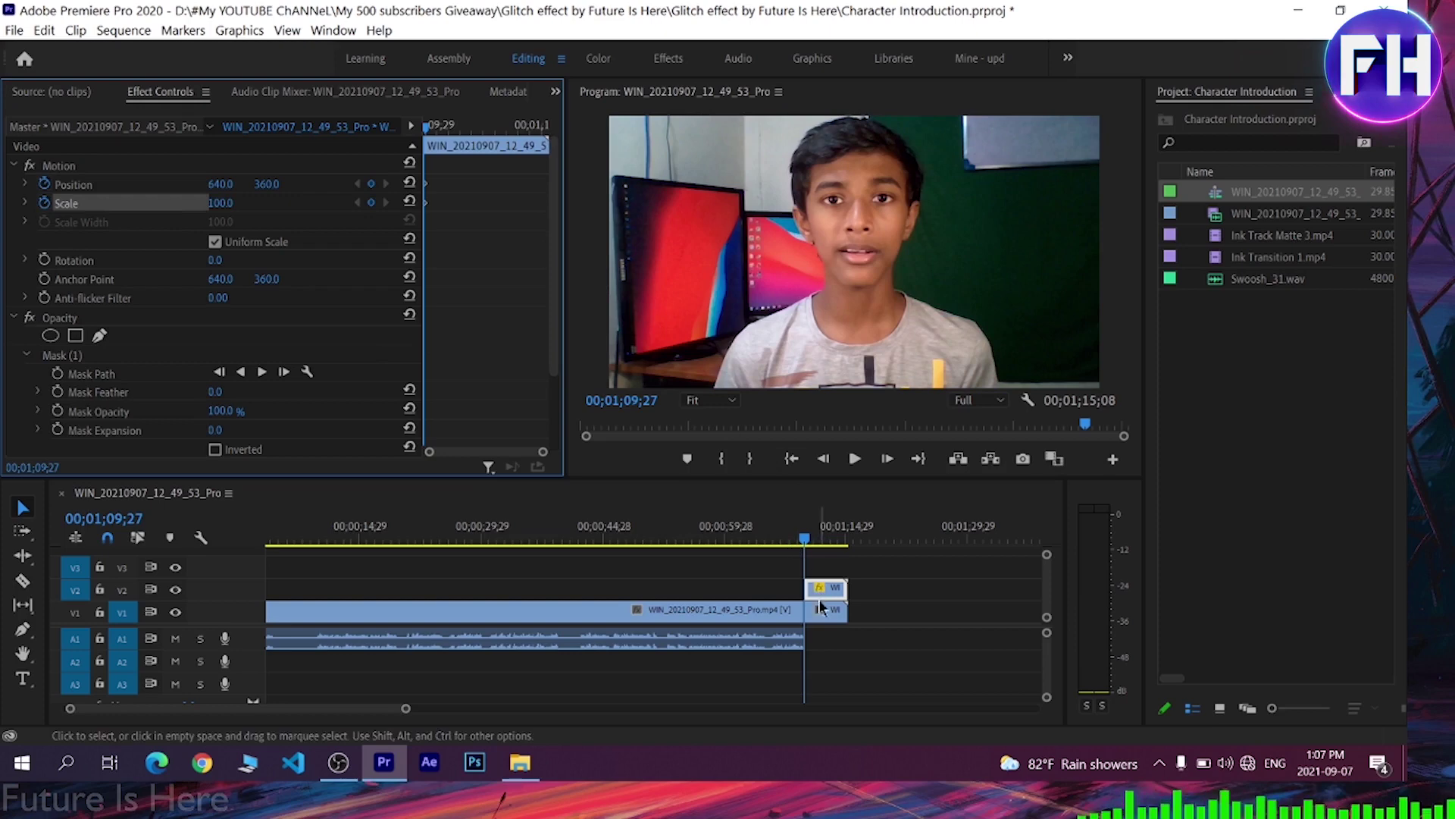
key("equal")
key("equal")
key("equal")
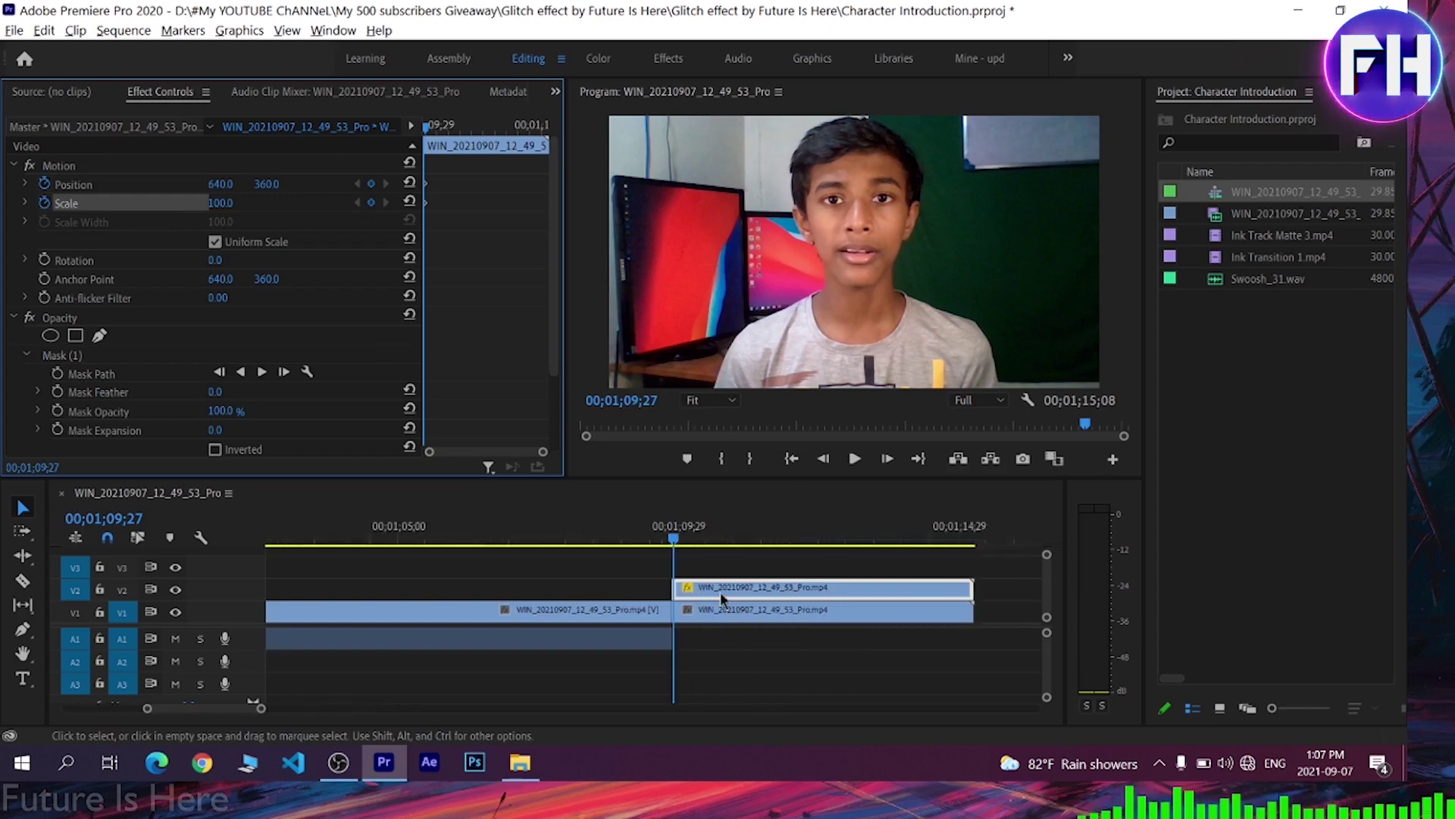
key("equal")
key("equal")
key("equal")
key("equal")
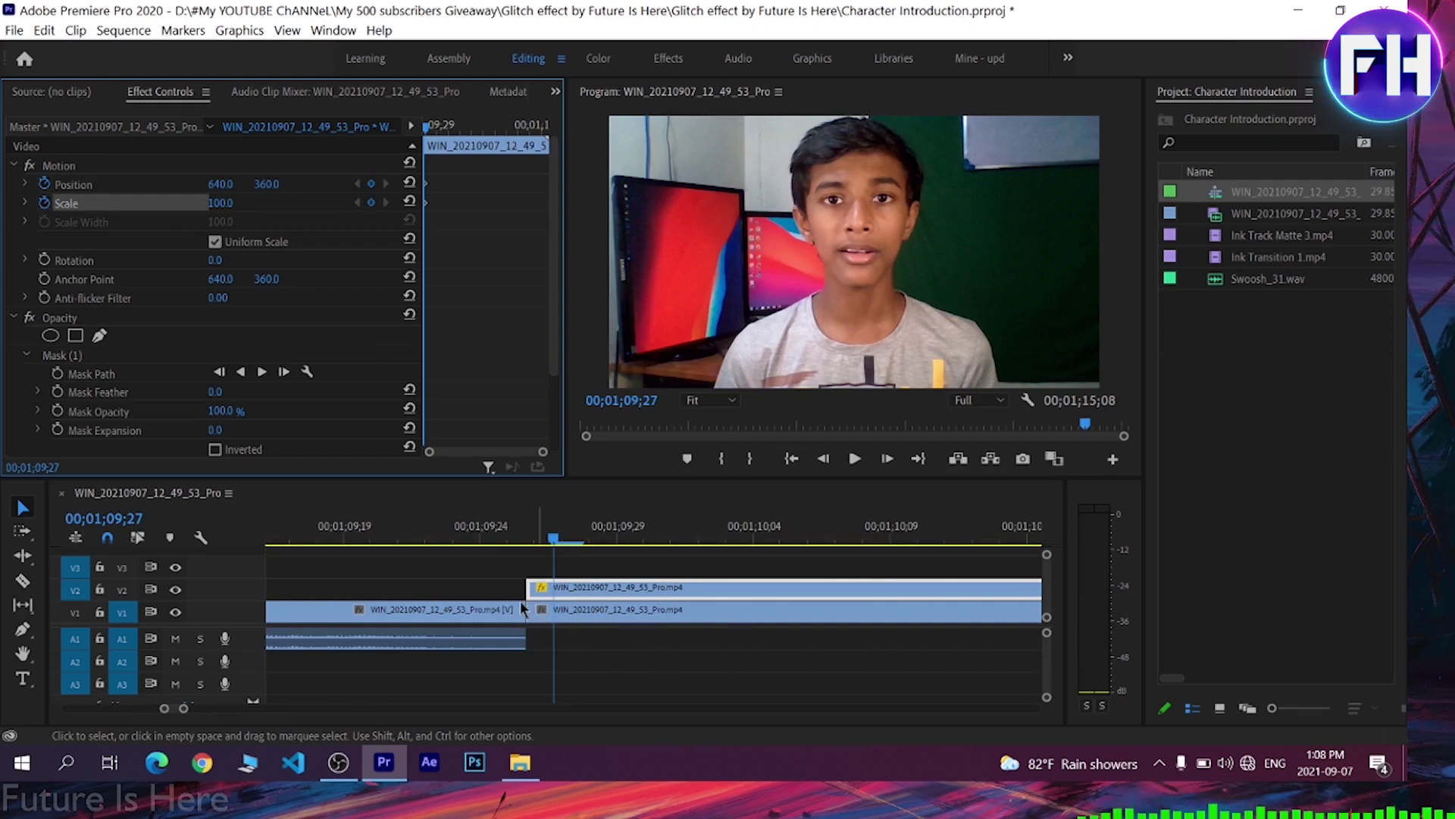
left_click(527, 541)
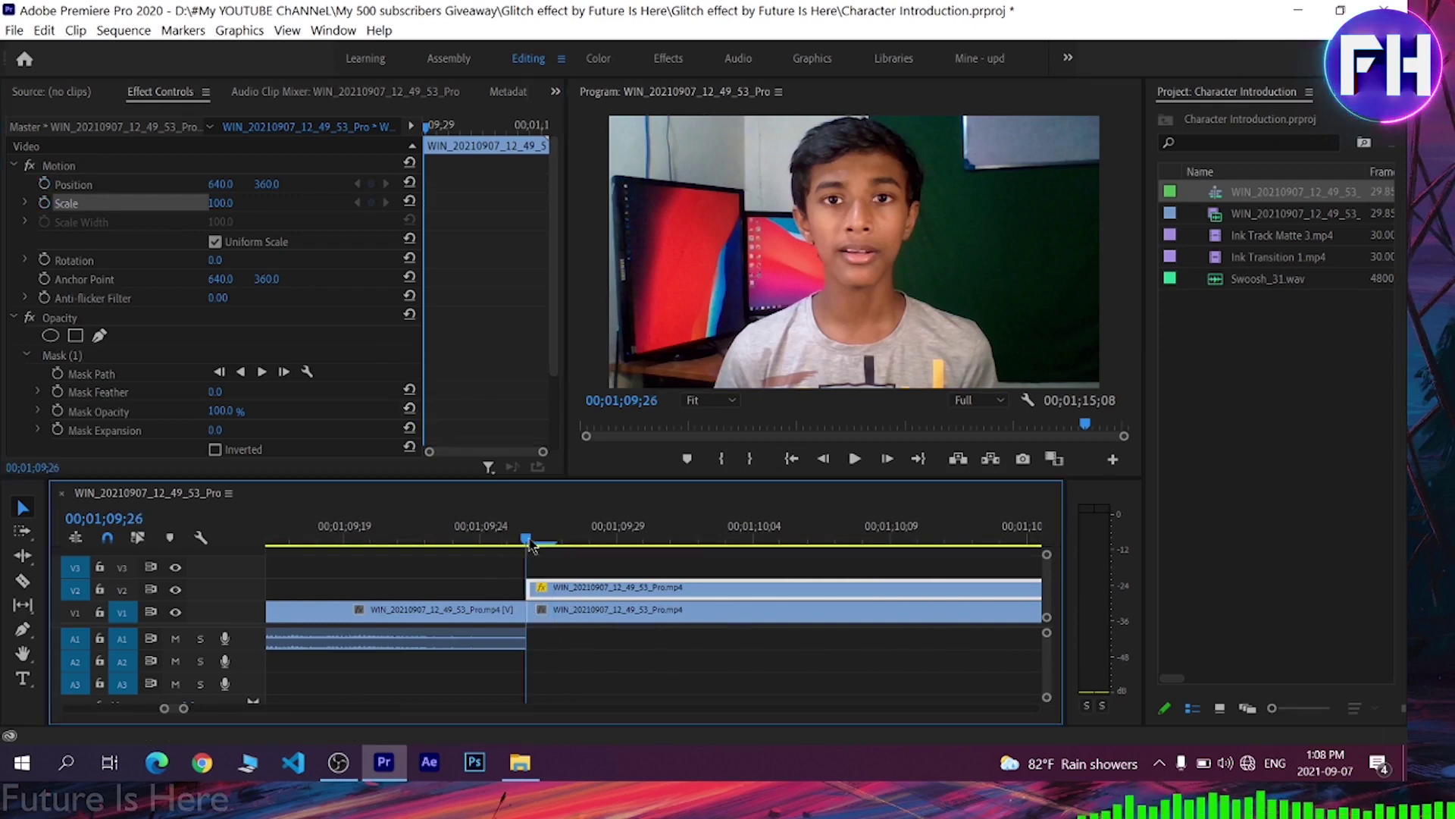
left_click(44, 183)
left_click(44, 204)
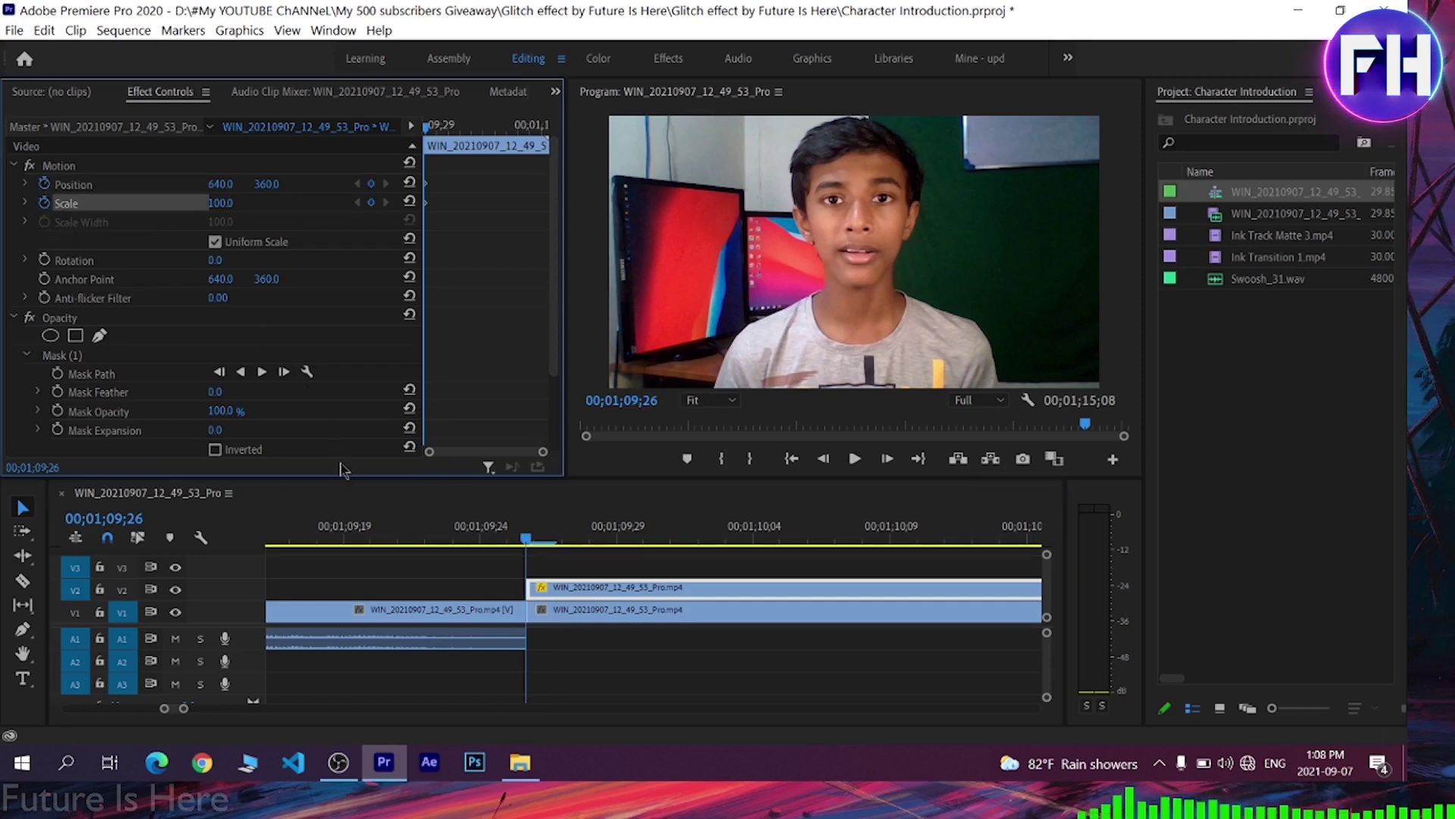
Select the Position and Scale keyframes and reselect the clip on V2.
scroll(380, 586, "down", 3, "alt")
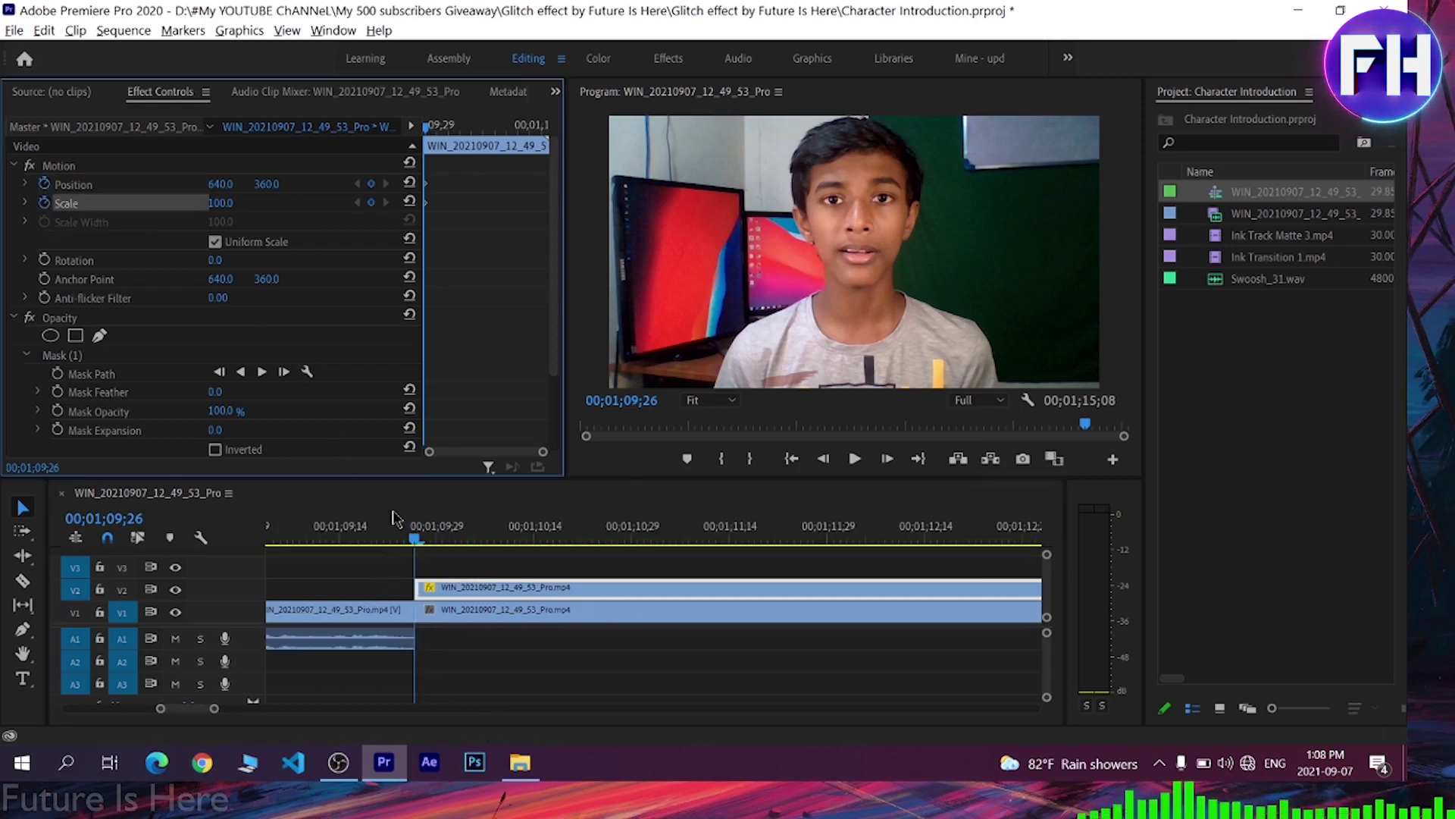
left_click_drag(541, 453, 473, 453)
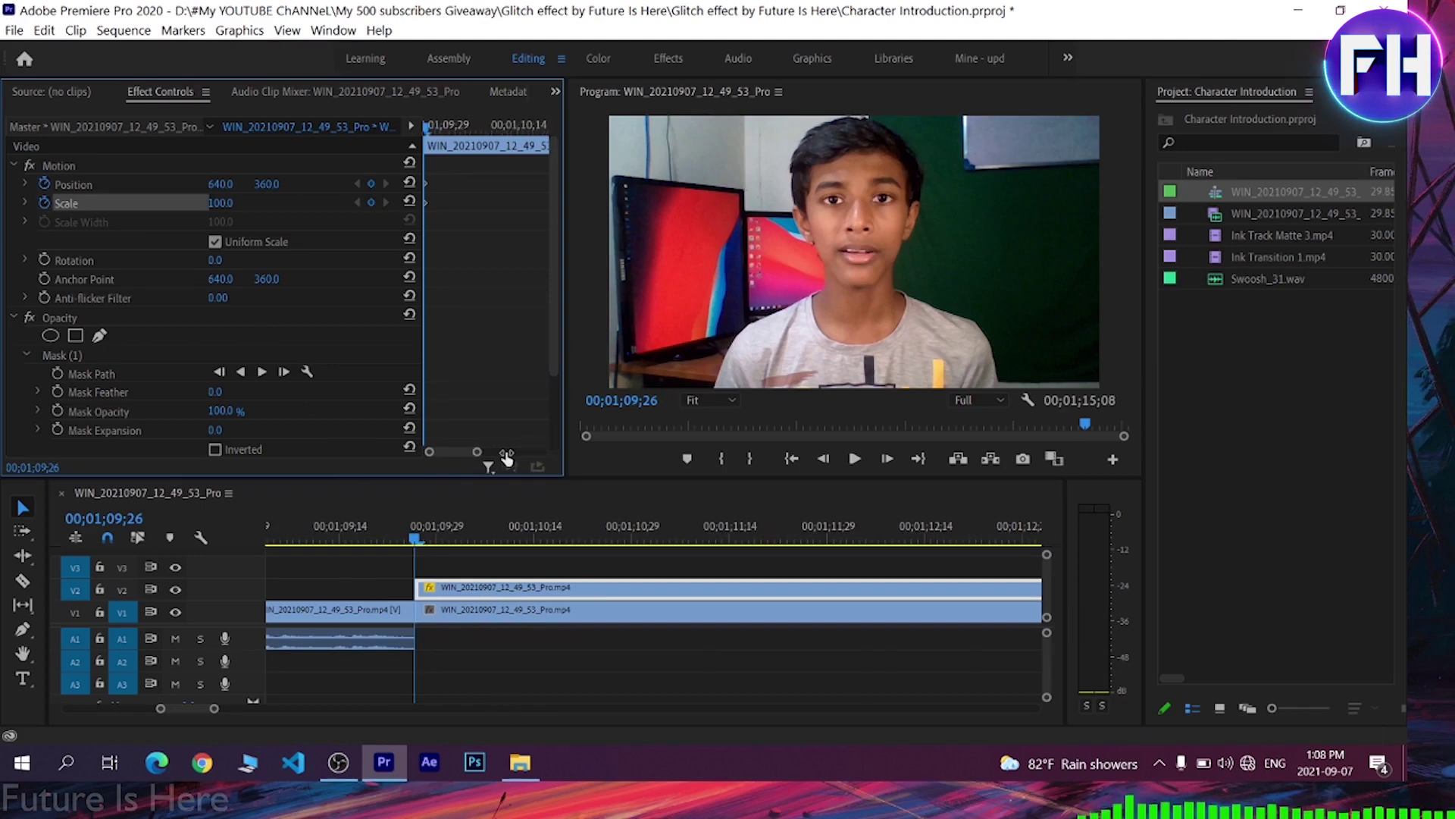
left_click_drag(439, 197, 429, 223)
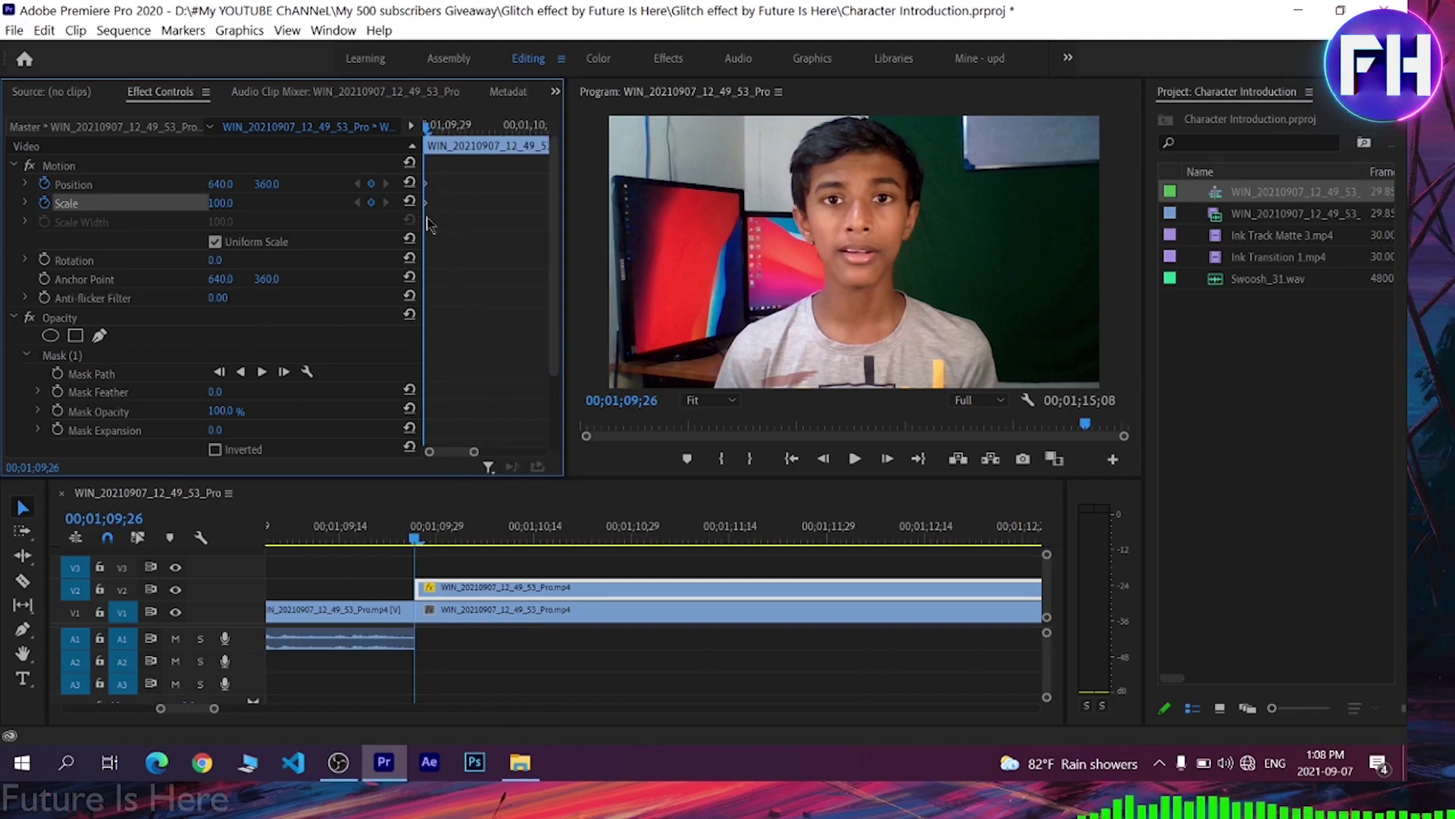
scroll(606, 618, "down", 3, "alt")
scroll(616, 626, "down", 2, "alt")
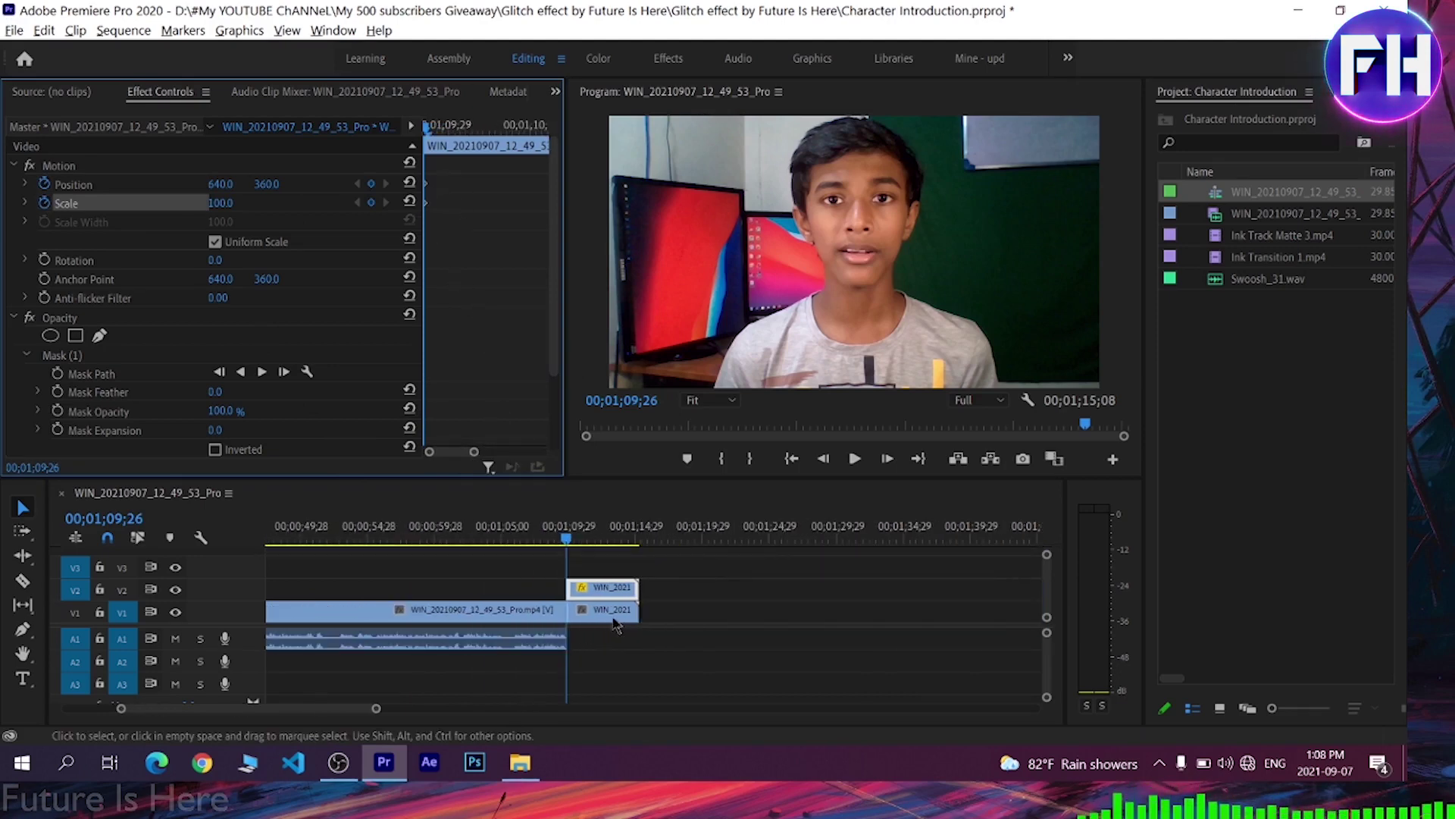
left_click(659, 608)
left_click(580, 590)
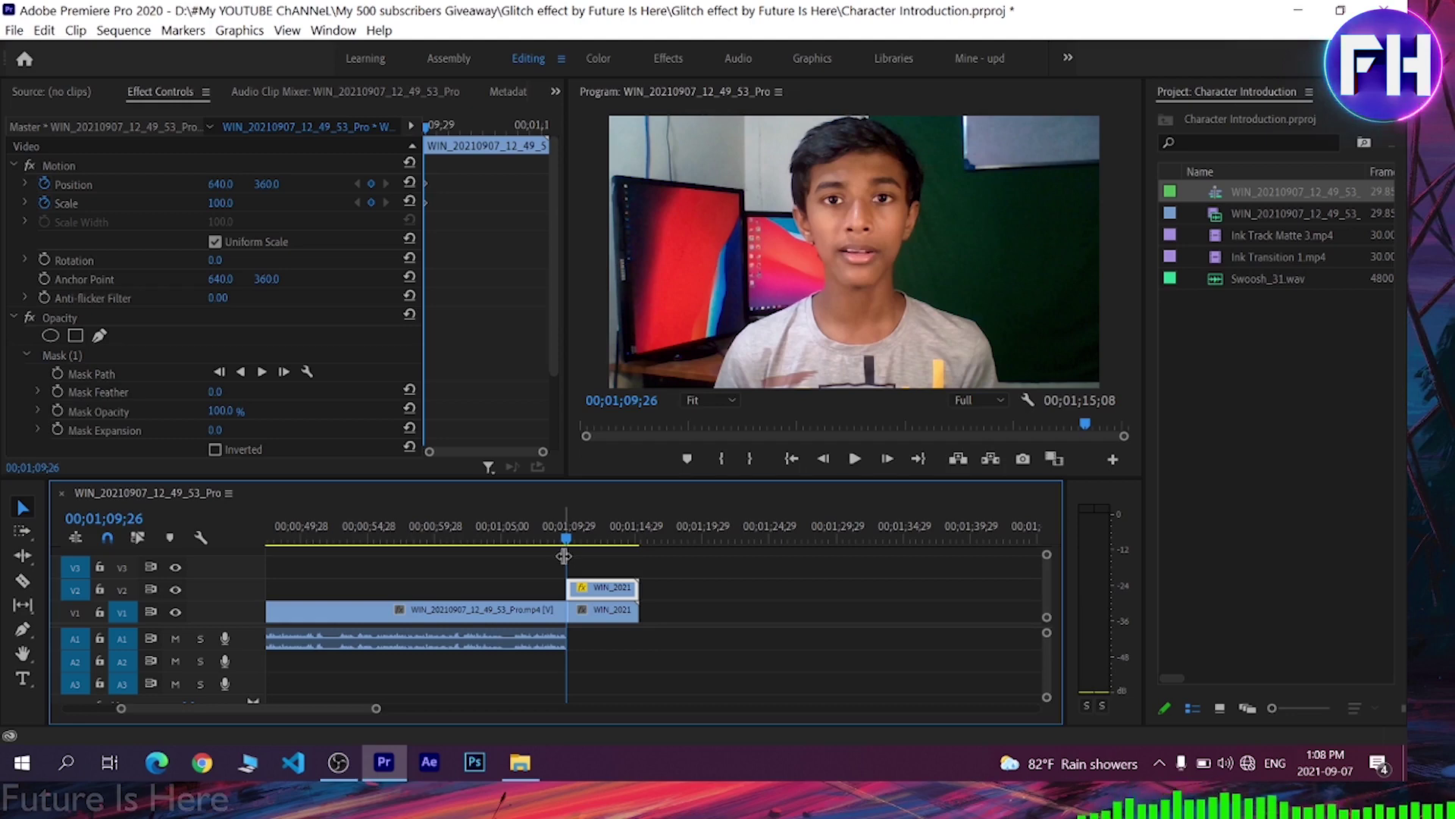
Step the playhead frame by frame around the cut, between 00;01;09;26 and 00;01;10;01.
key("Right")
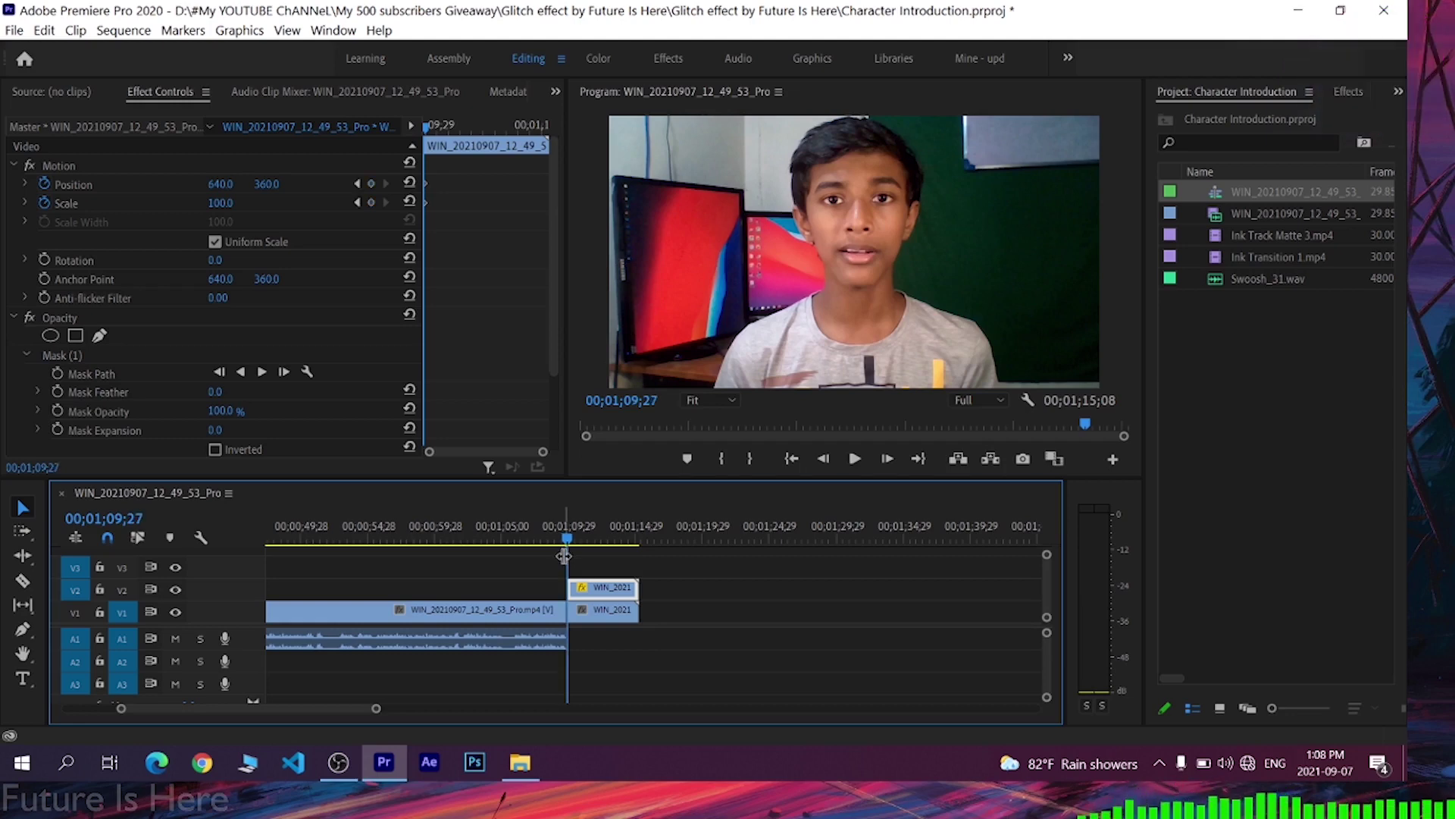
key("Right")
key("Right")
key("Right")
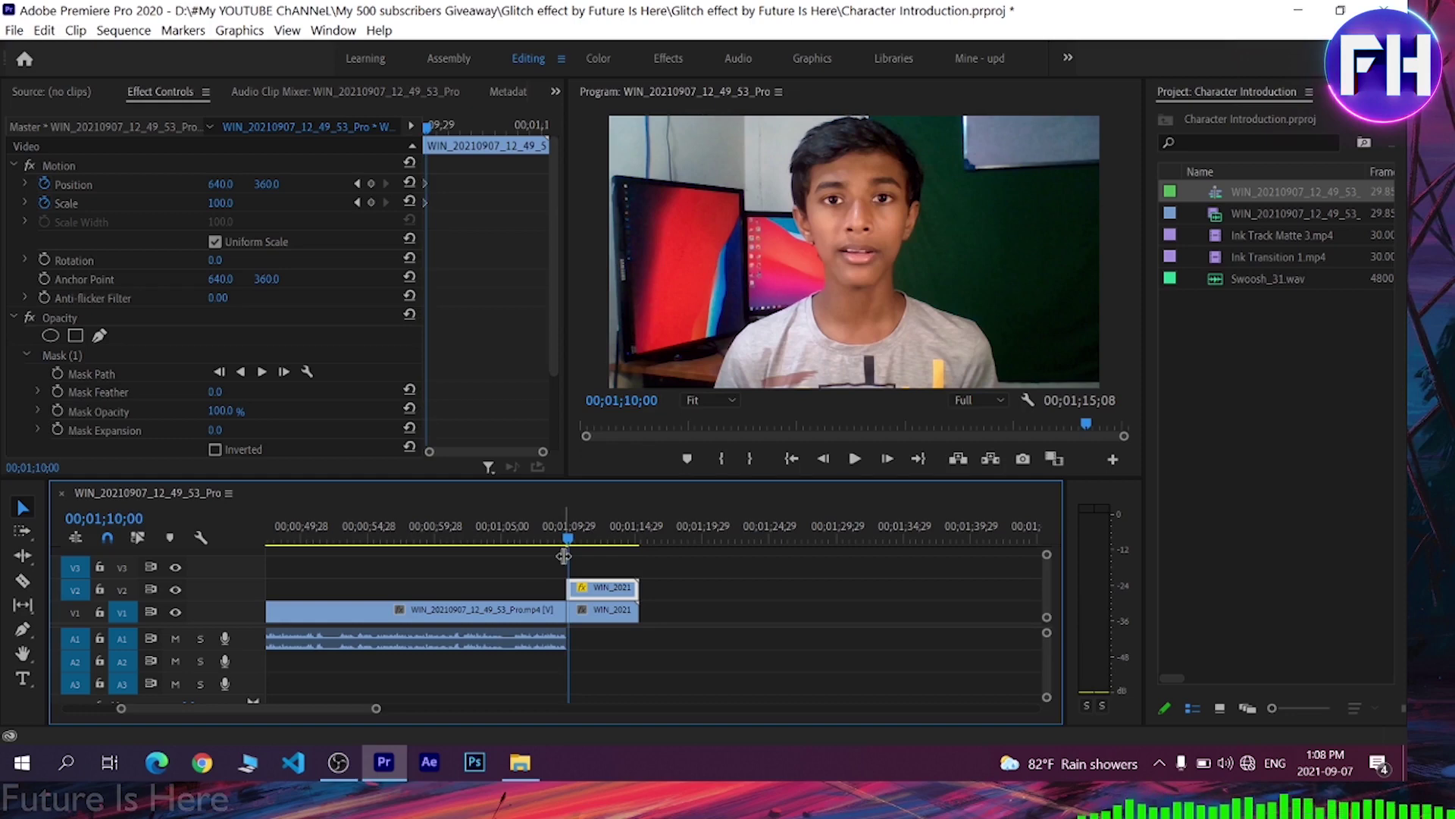
key("equal")
key("equal")
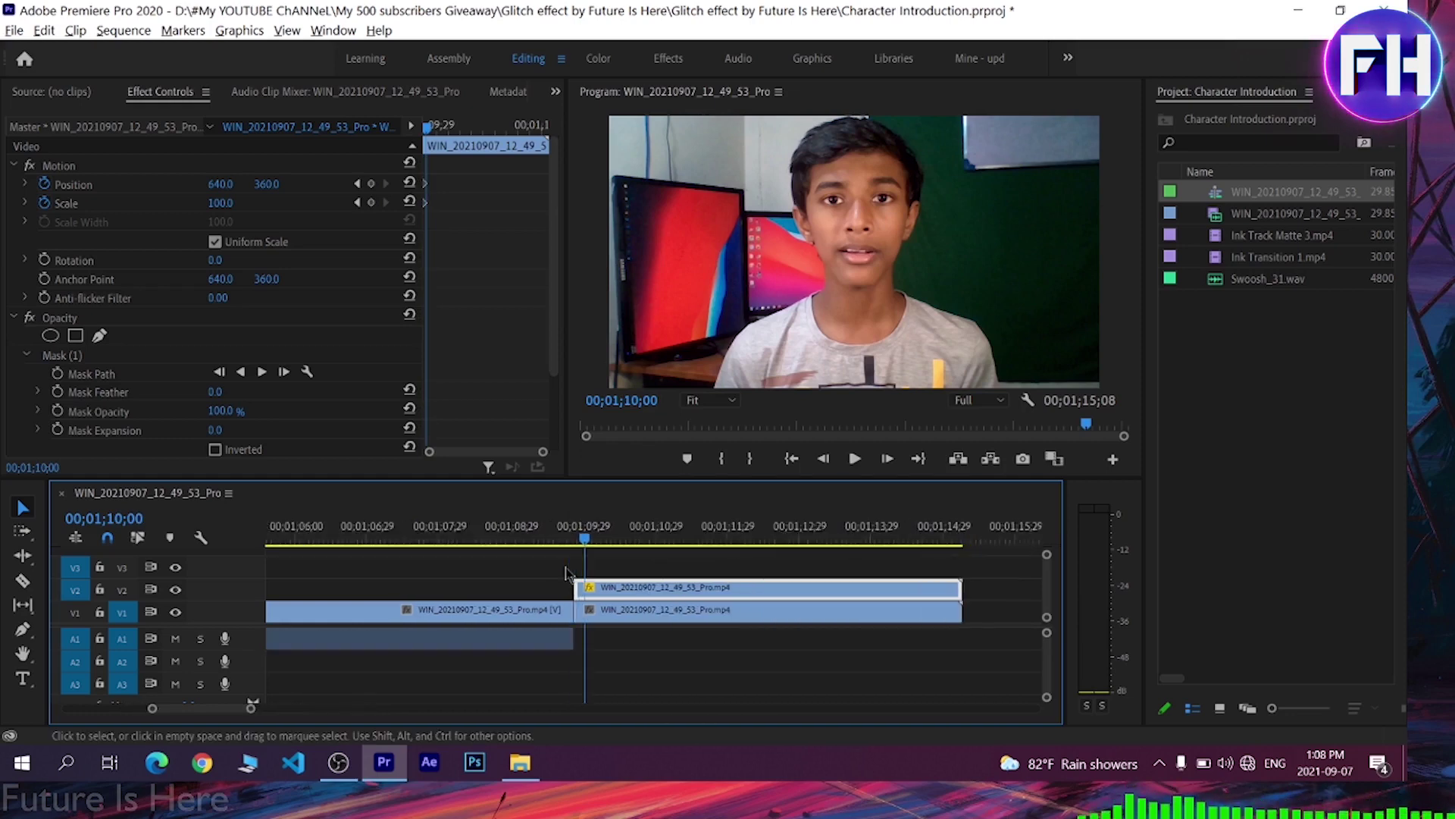
key("equal")
key("equal")
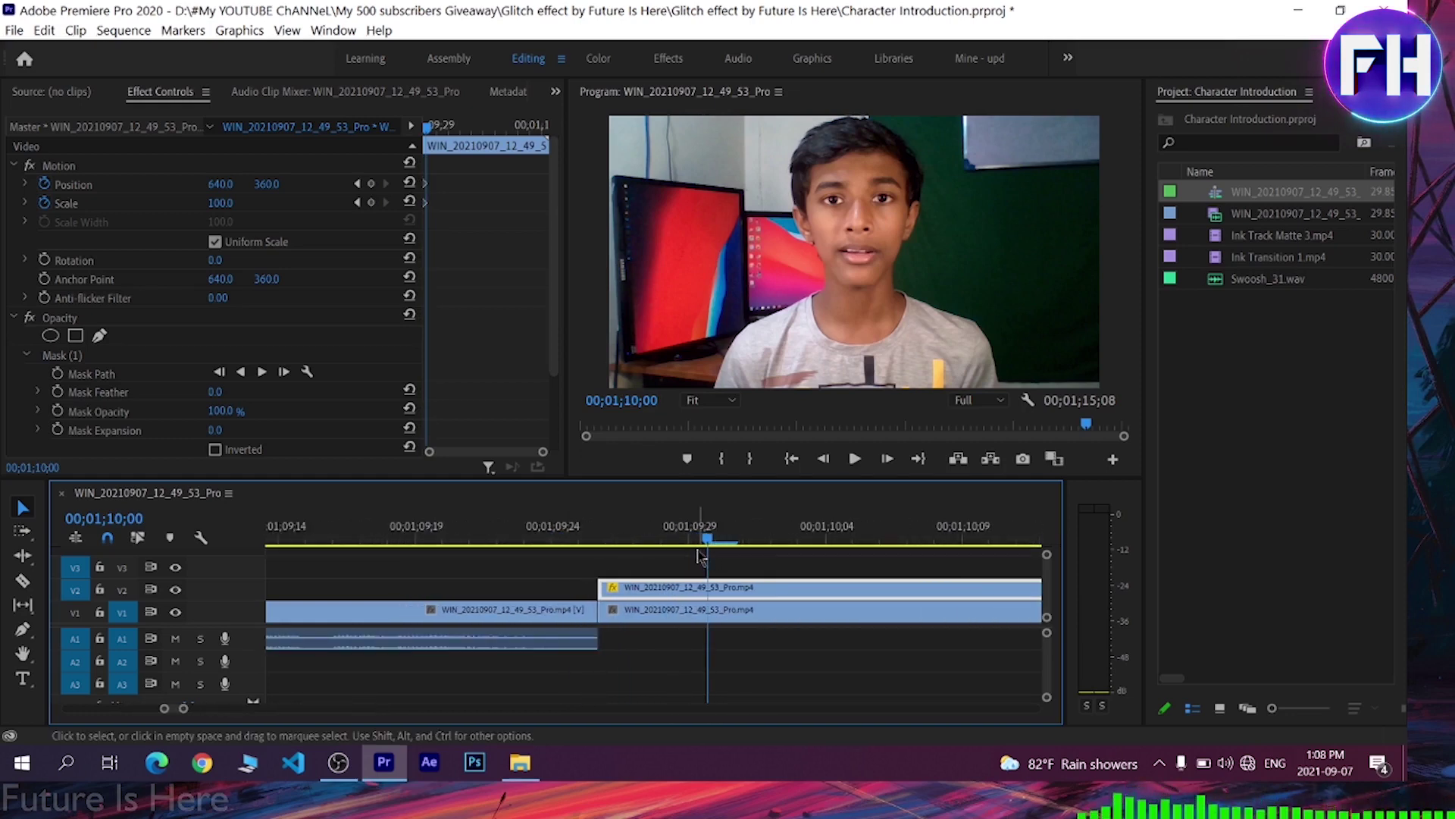
key("Left")
key("Left")
key("Left")
key("Left")
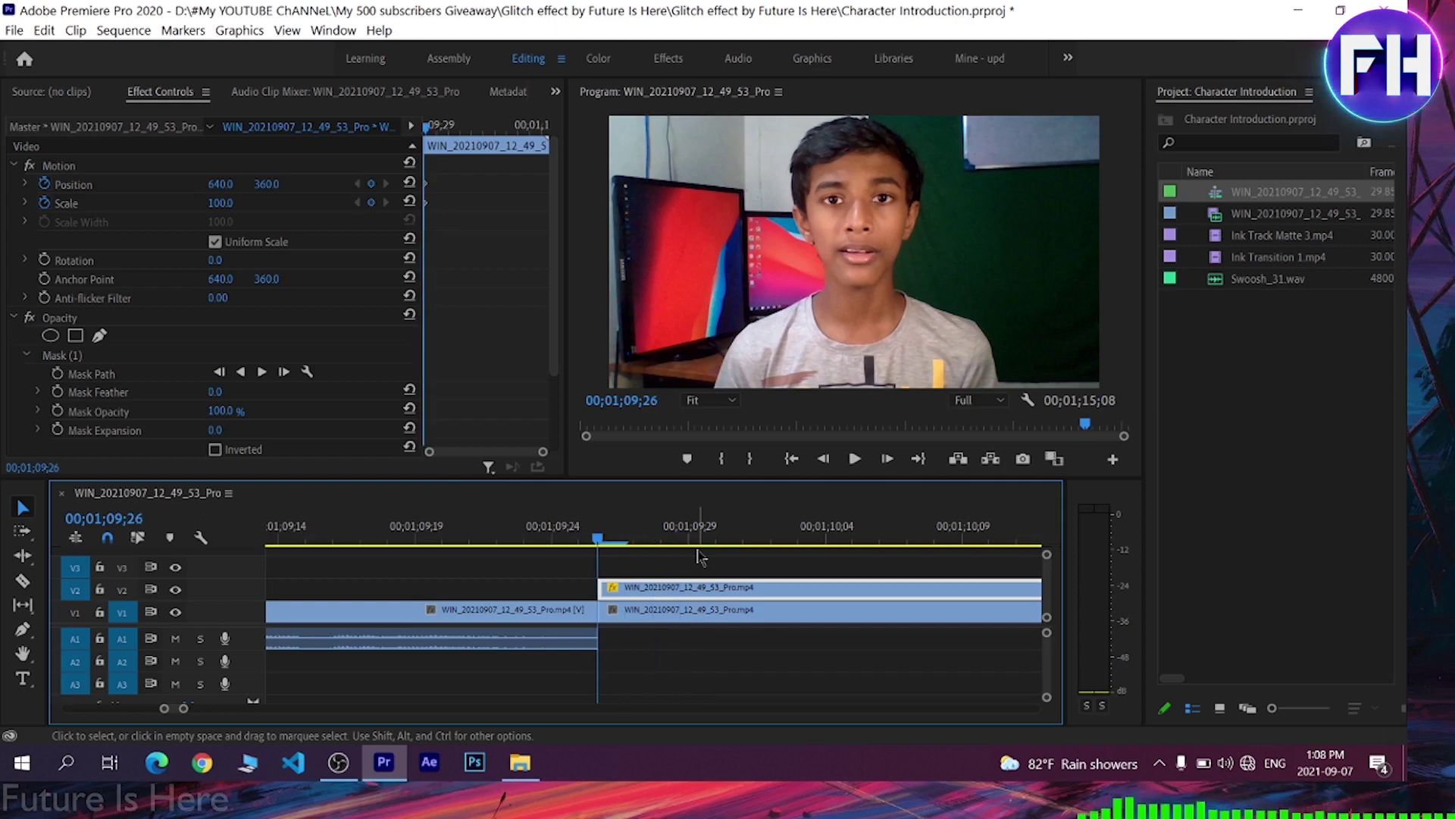
key("Right")
key("Right")
key("Right")
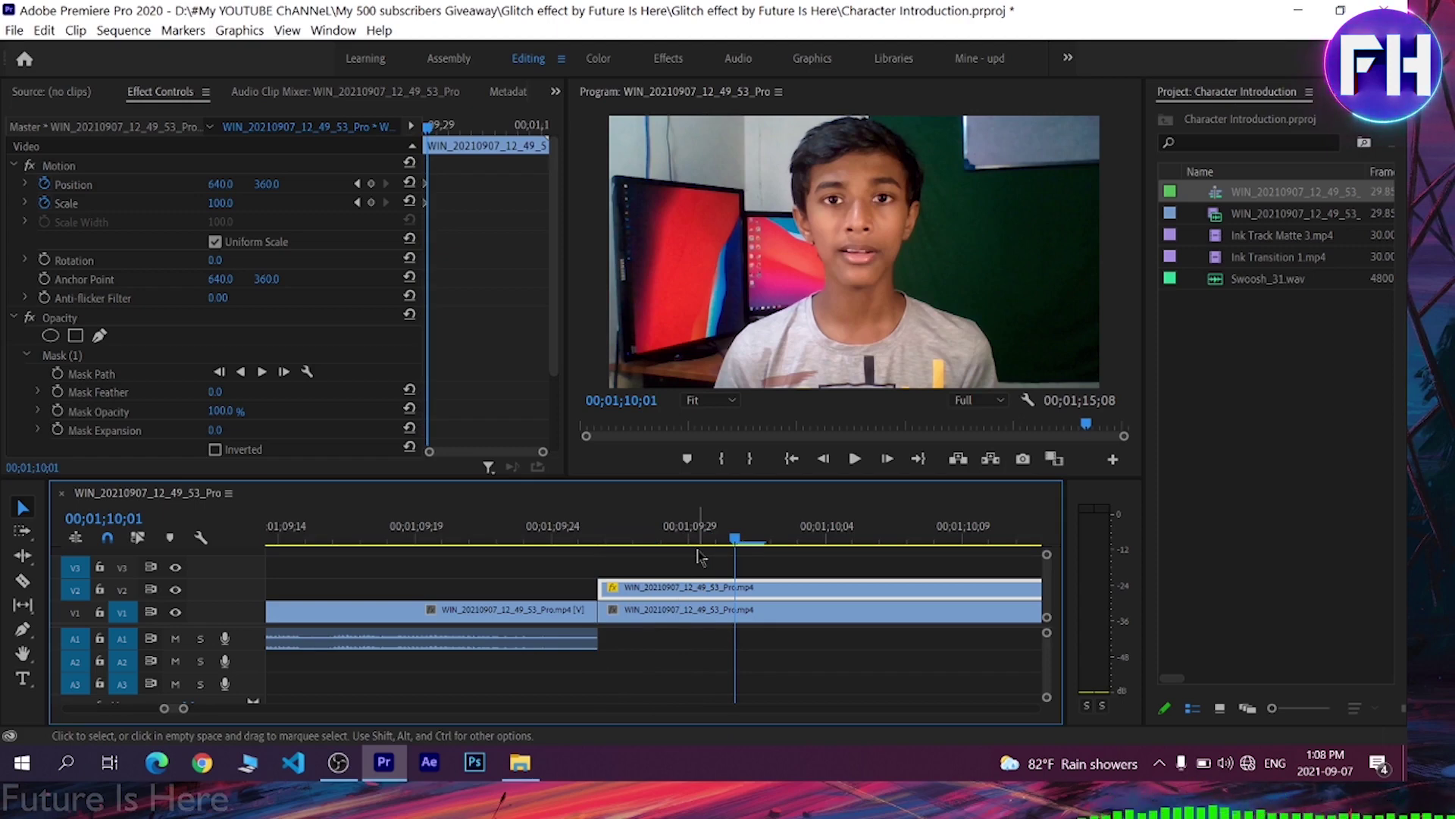
Park the playhead at 00;01;10;00, where the masked V2 copy begins.
key("minus")
key("minus")
key("minus")
key("minus")
key("minus")
key("minus")
key("minus")
key("minus")
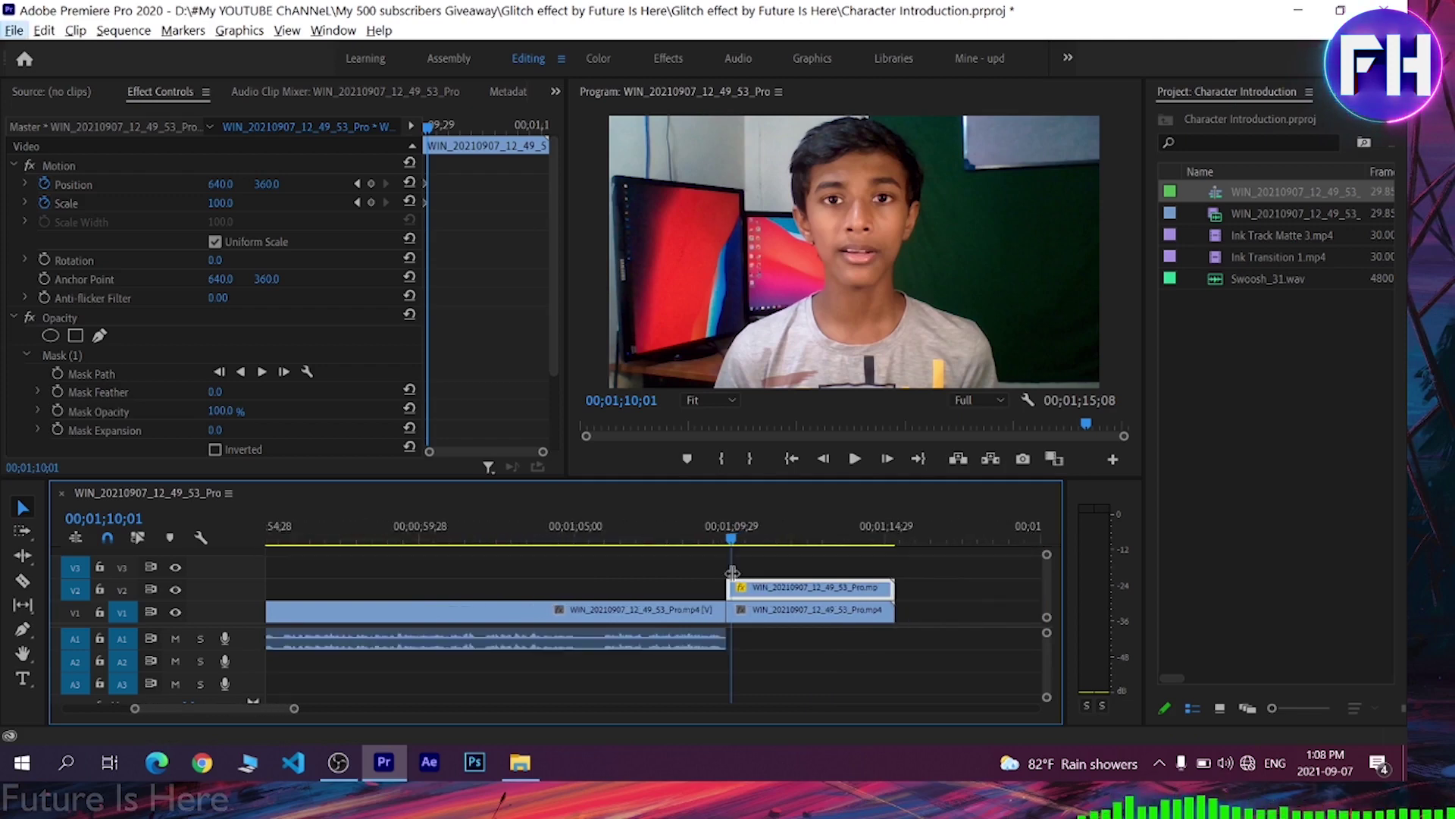
key("alt")
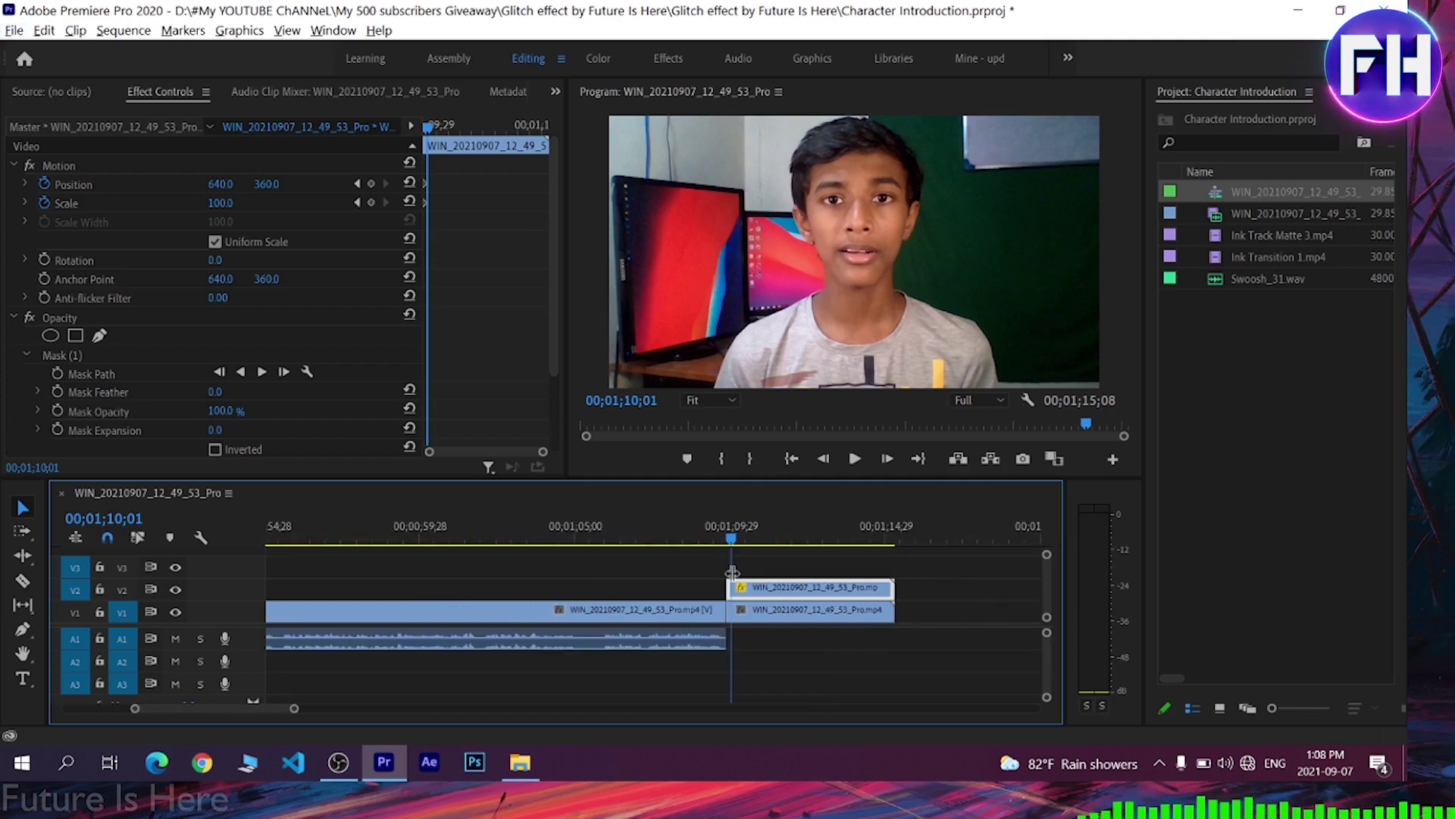
key("equal")
key("equal")
key("equal")
key("equal")
key("equal")
key("equal")
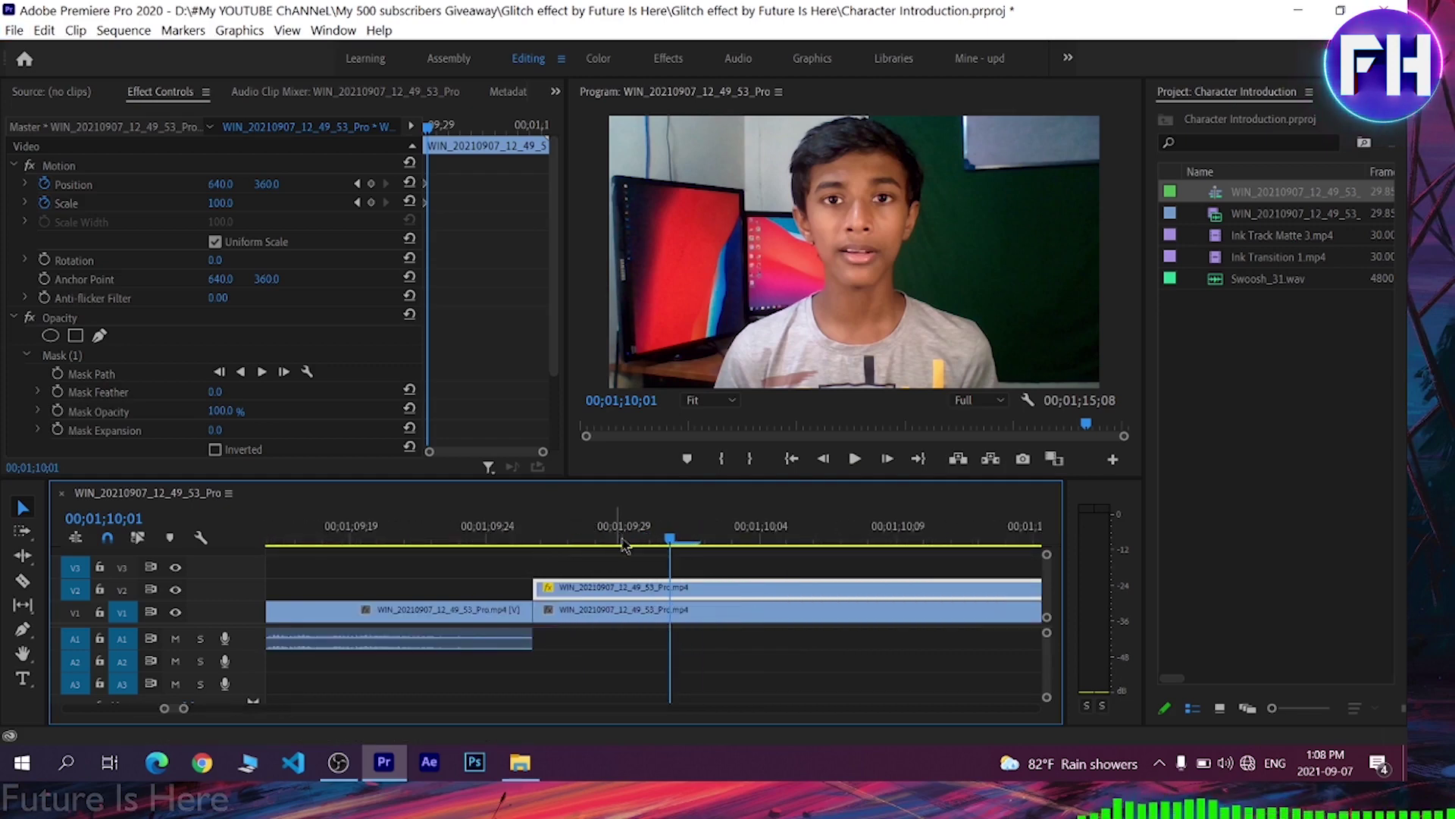
key("Up")
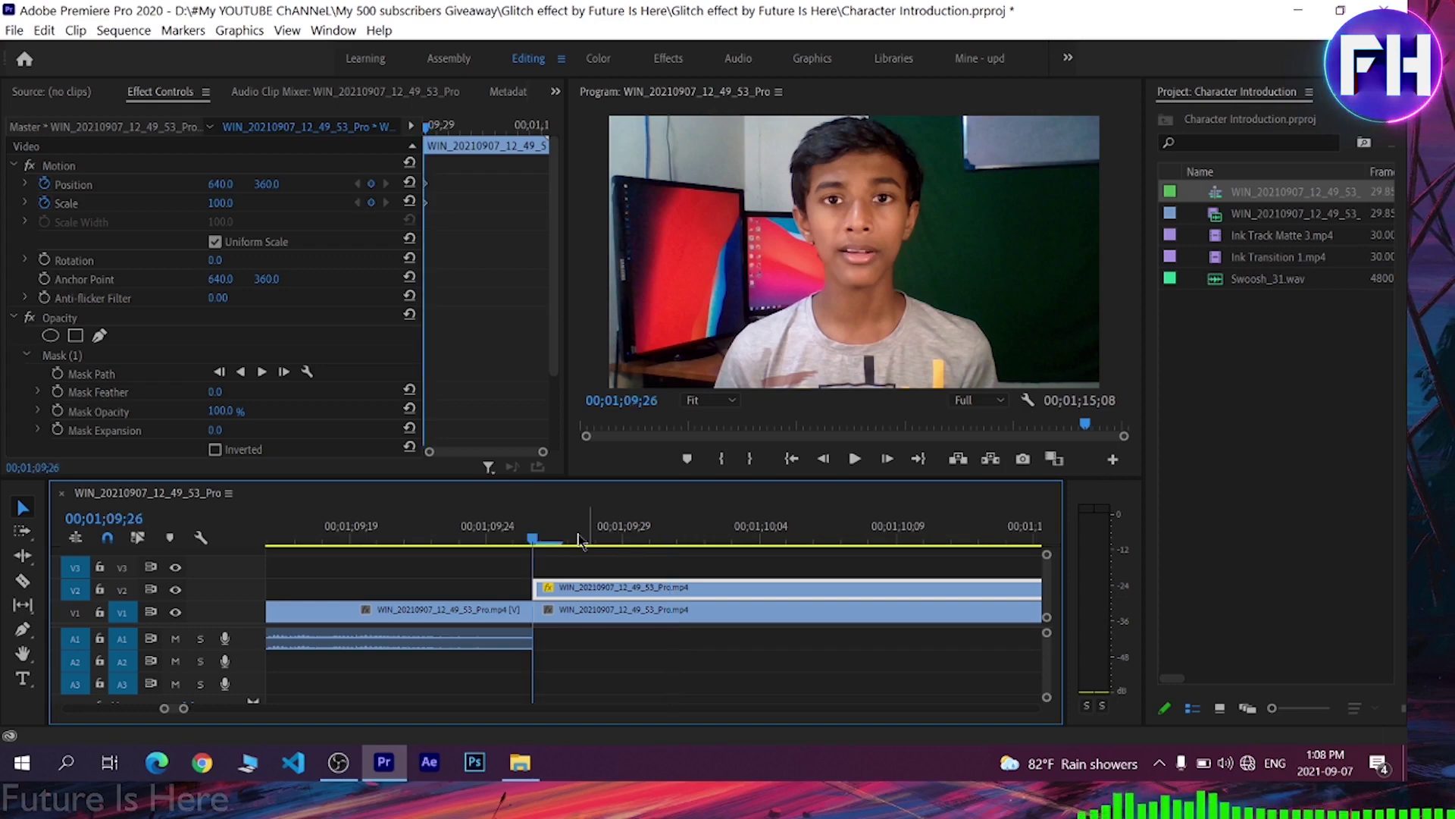
key("Right")
key("Right")
key("Right")
key("Right")
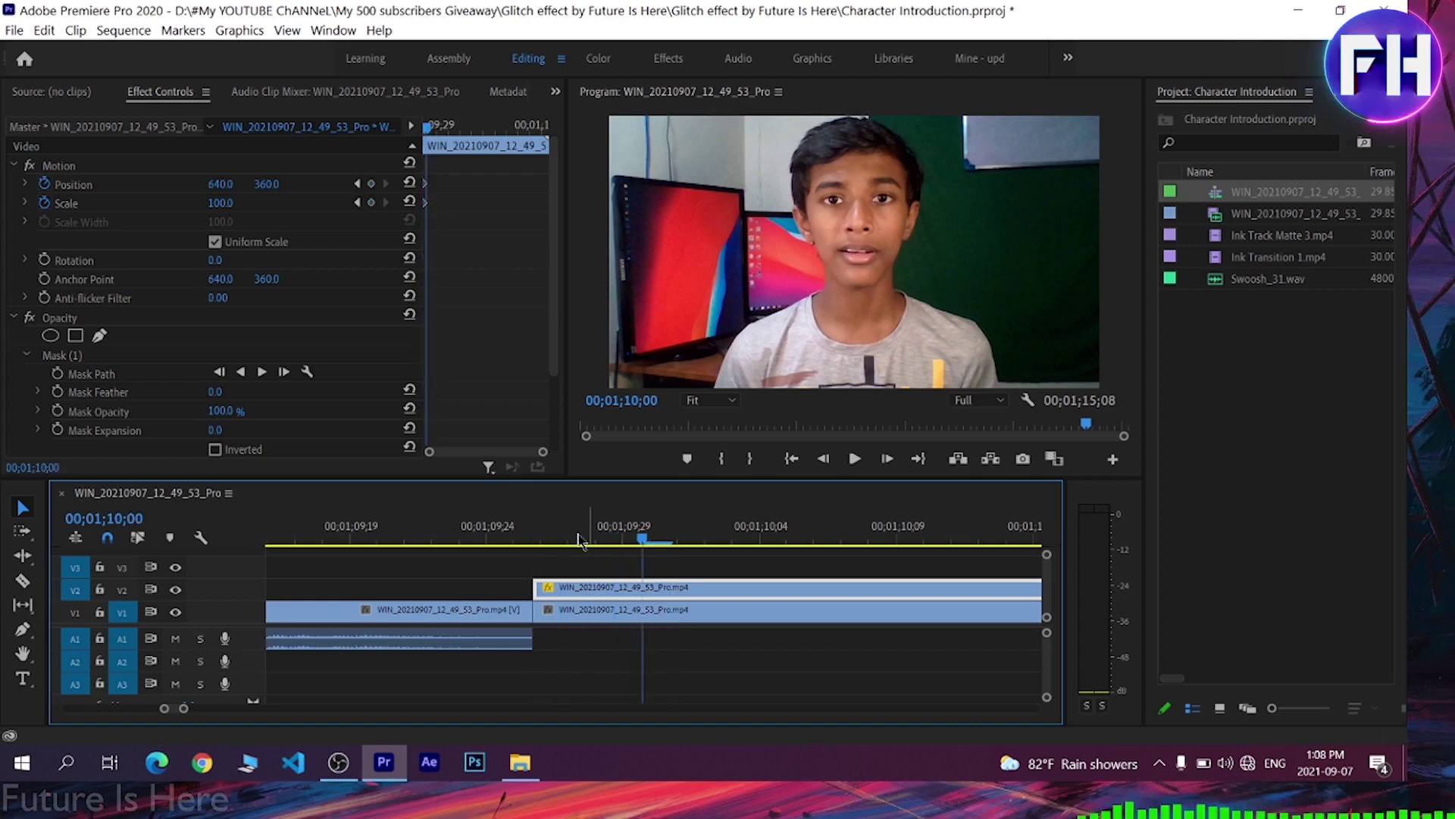
key("Right")
key("Right")
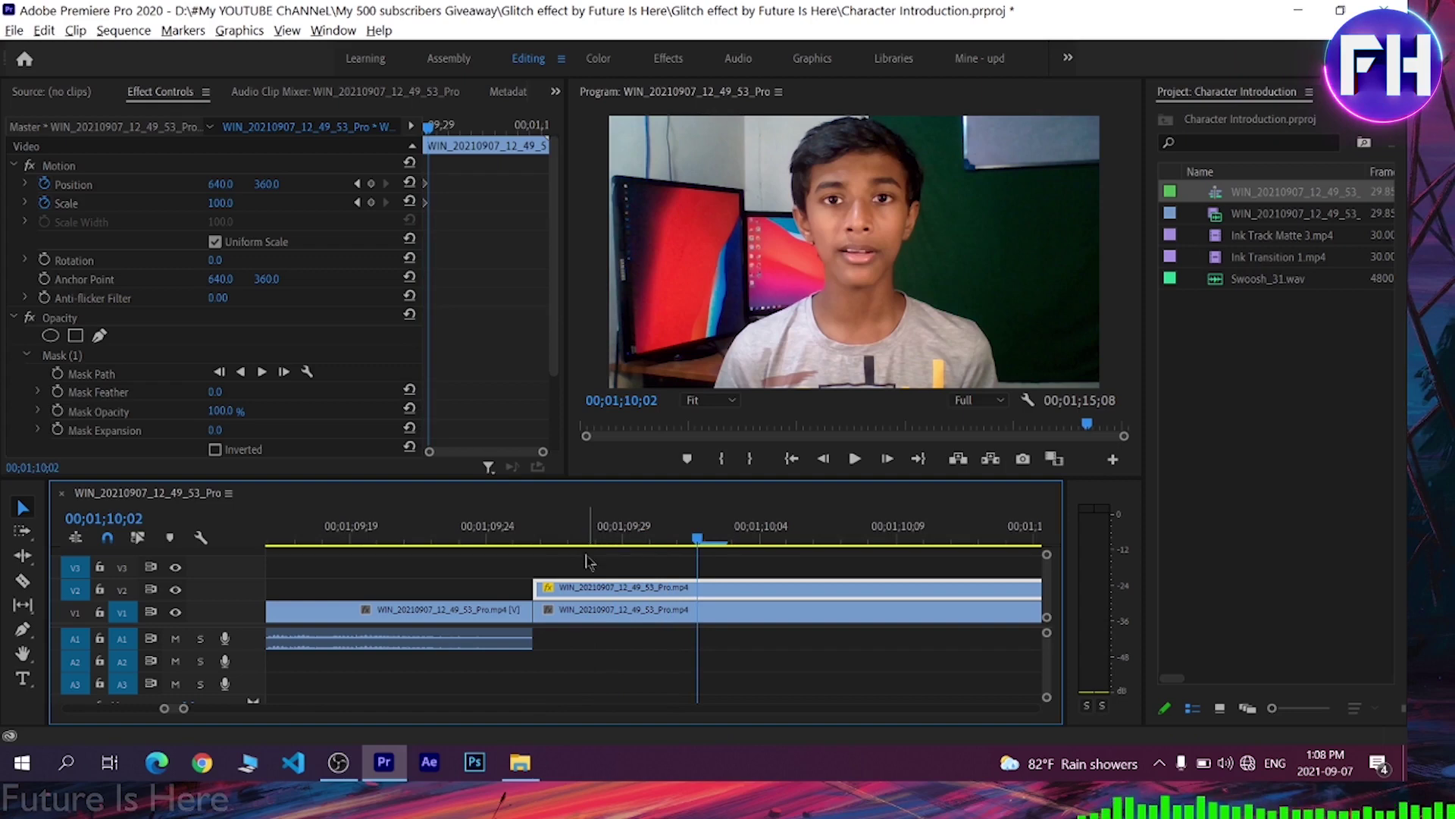
scroll(588, 559, "down", 3)
scroll(589, 559, "down", 3)
key("Left")
key("Left")
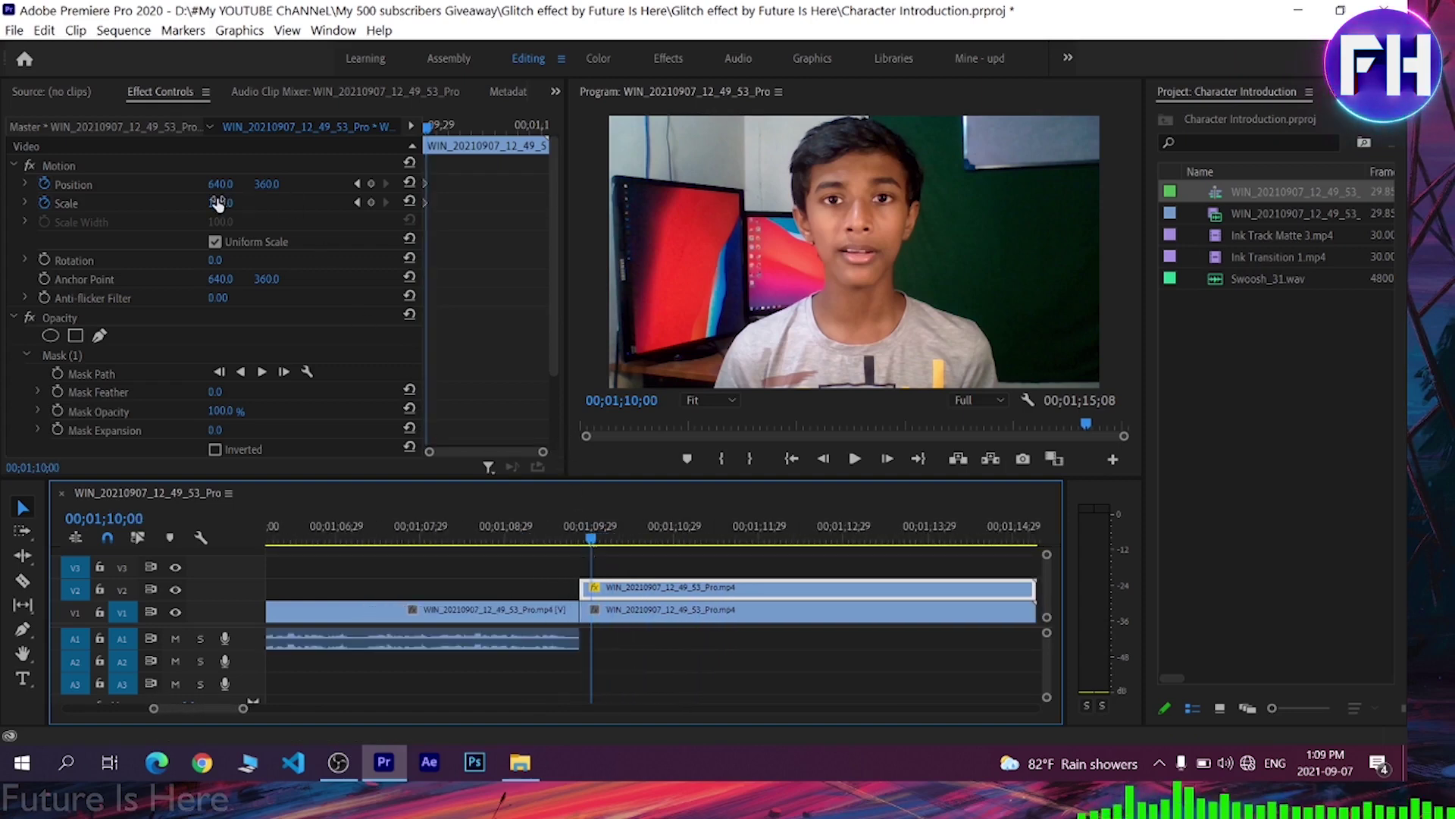
Scale the V2 copy to 114% and set Position X to 854, then scrub to check.
left_click_drag(220, 203, 230, 204)
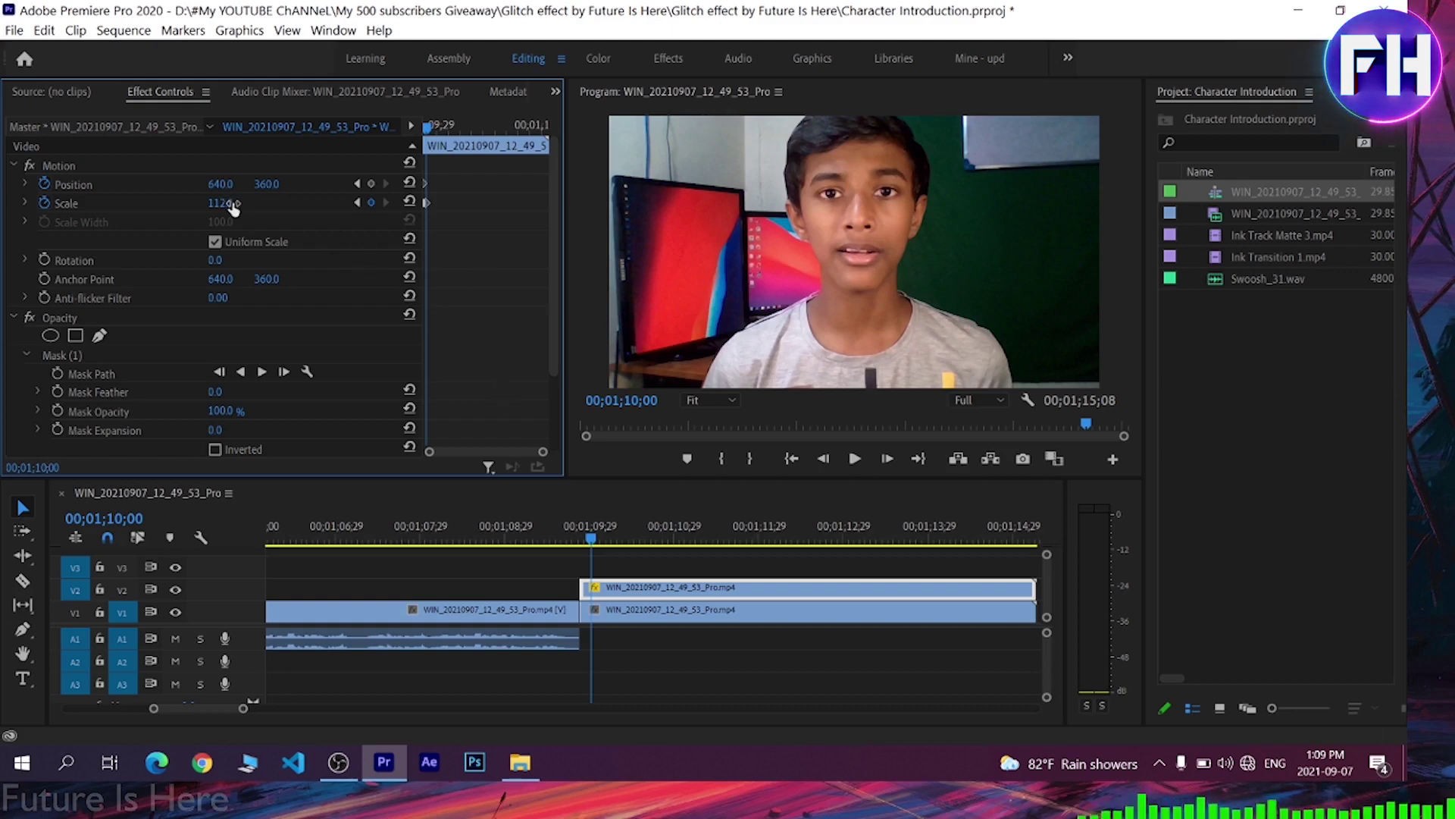
left_click_drag(216, 203, 224, 187)
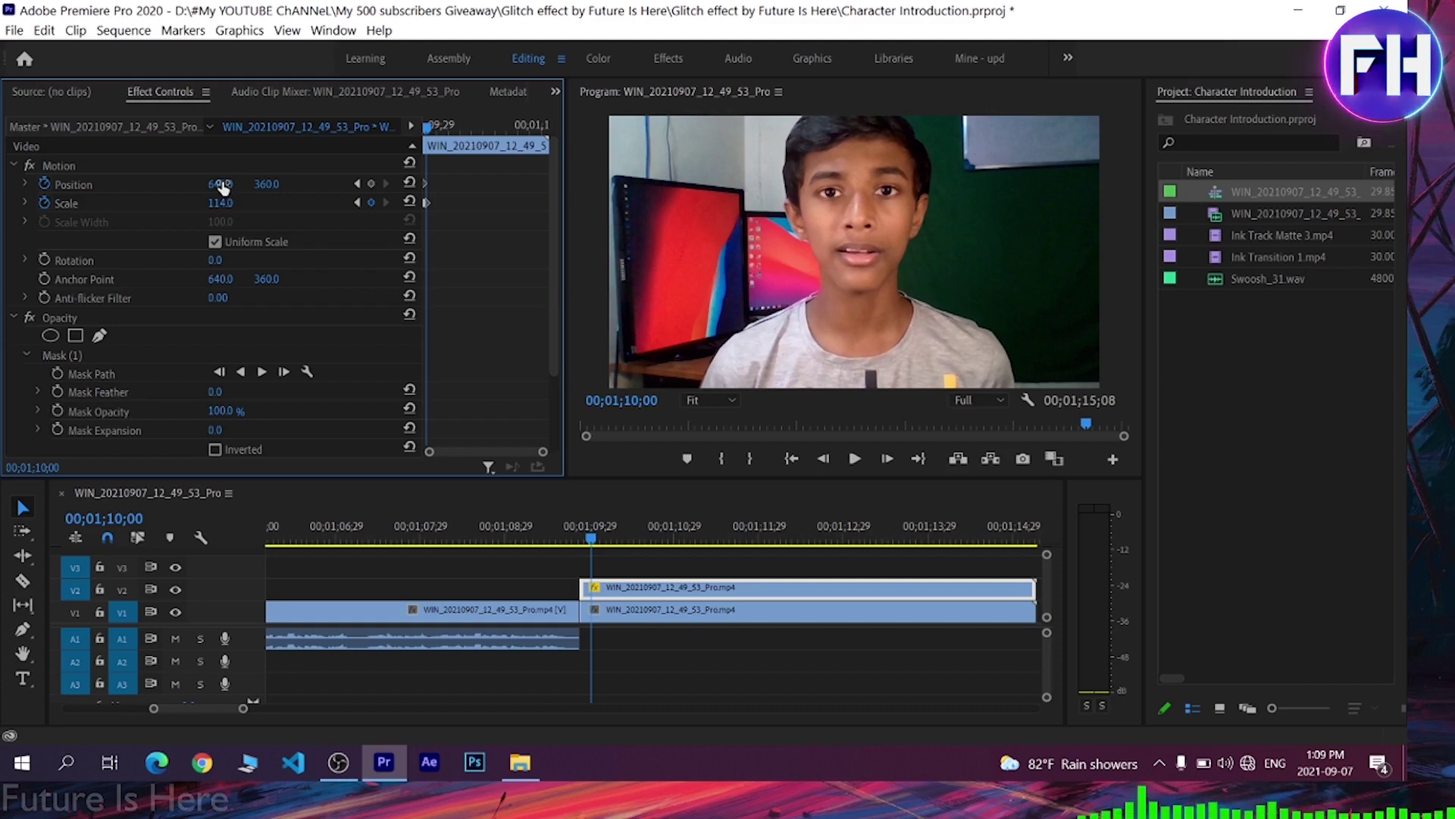
left_click_drag(221, 183, 282, 183)
left_click_drag(221, 184, 216, 184)
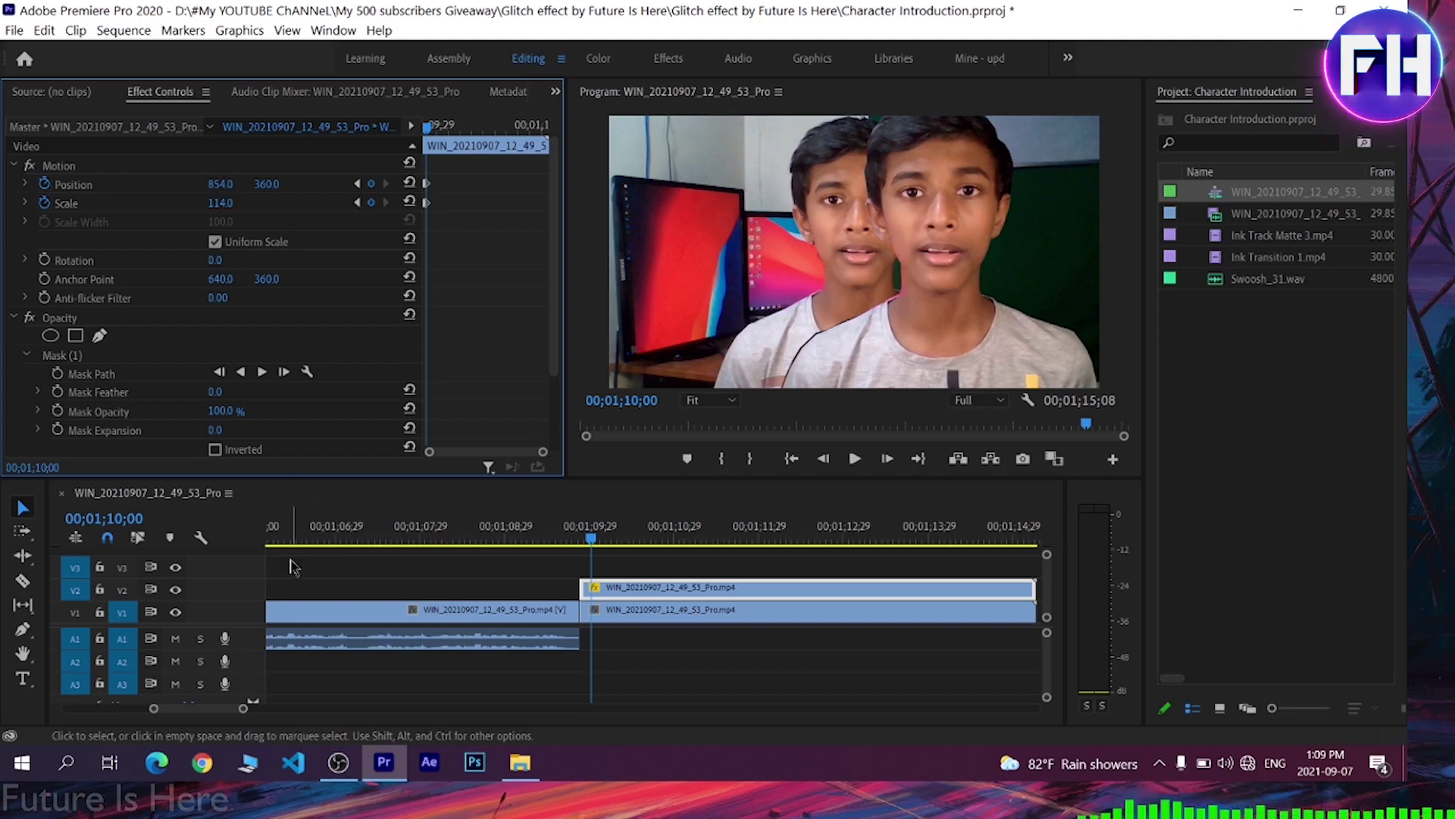
left_click(573, 542)
left_click_drag(574, 544, 568, 542)
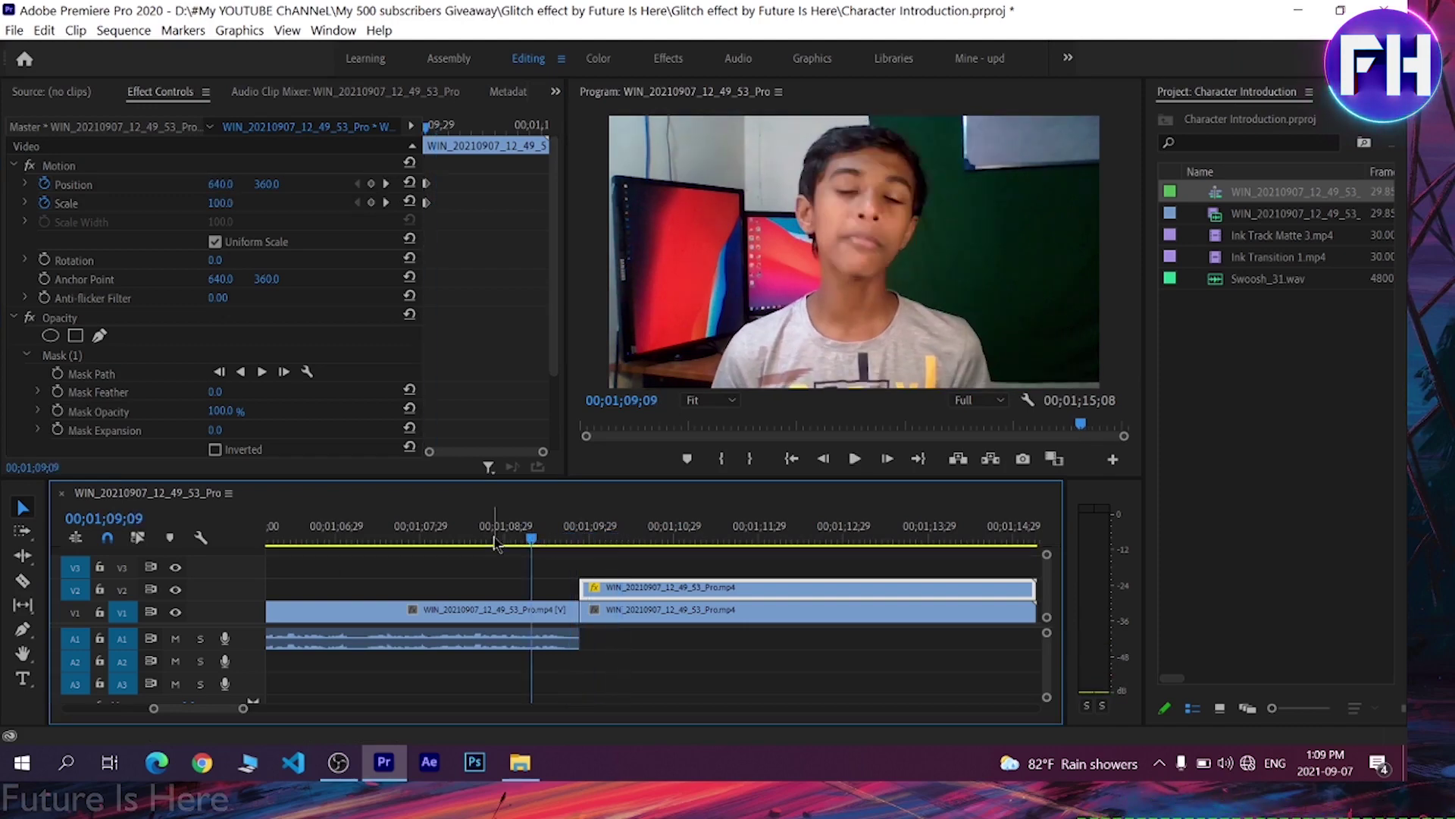
scroll(549, 602, "down", 5)
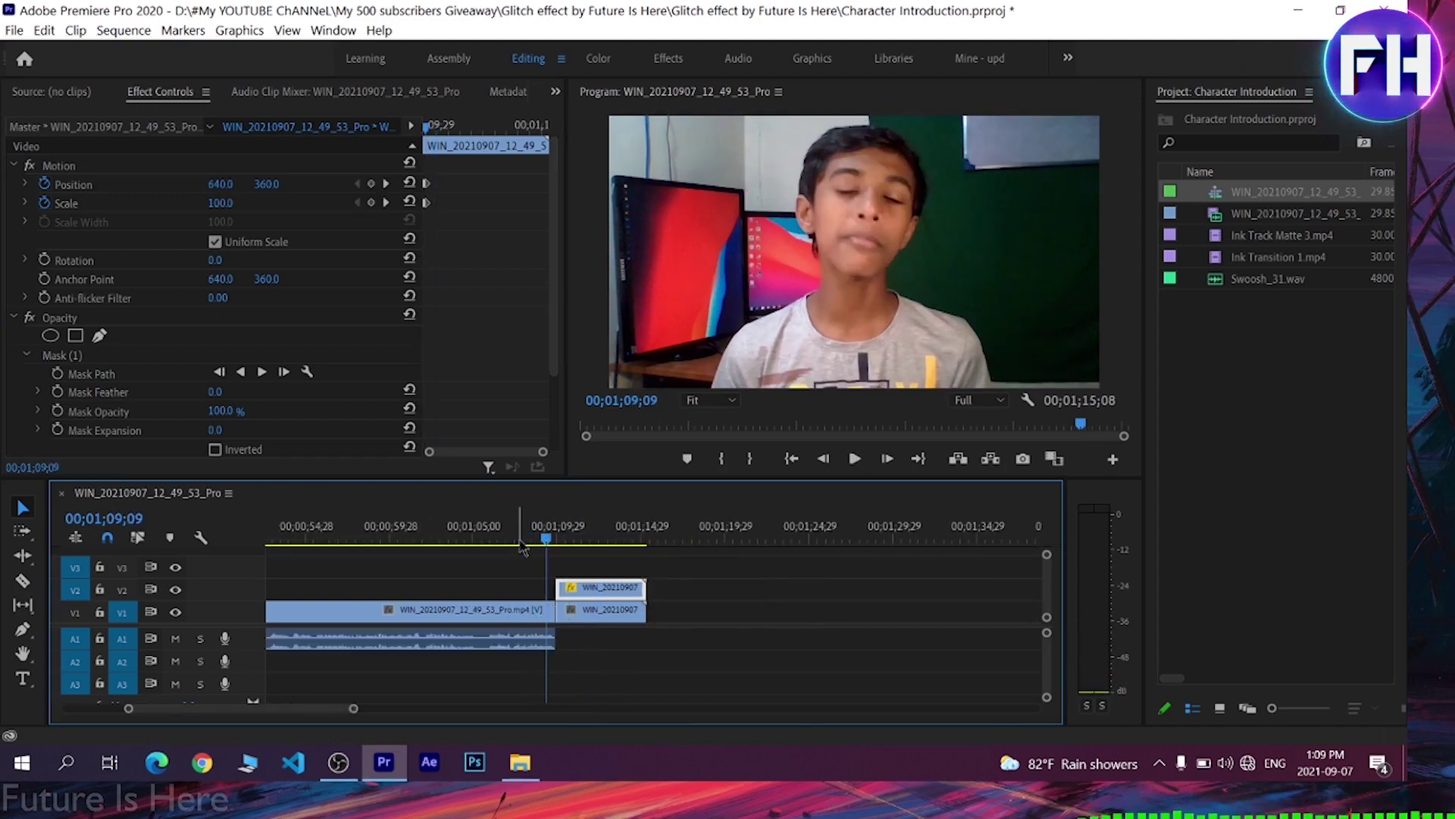
key("shift+k")
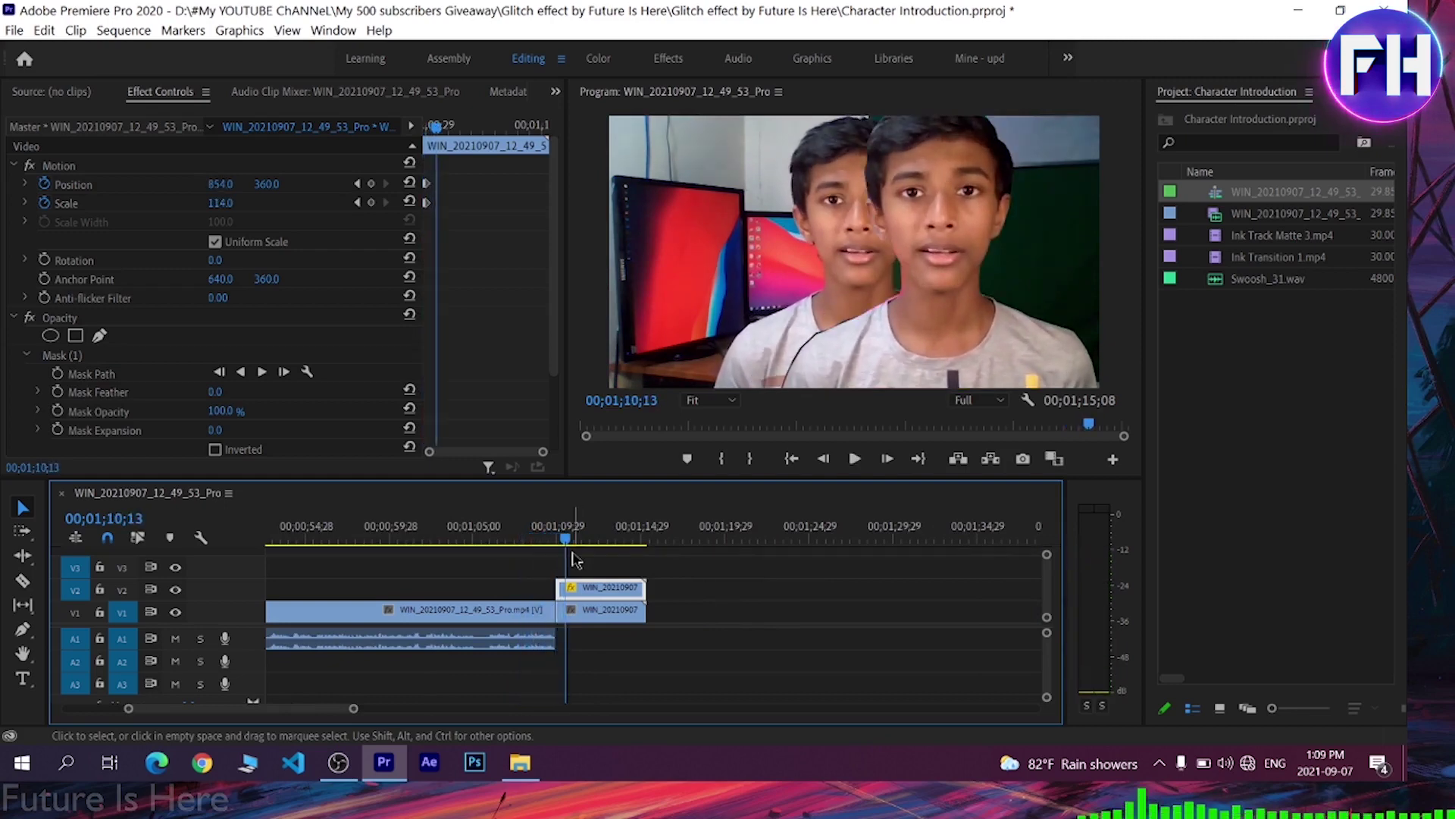
scroll(553, 549, "up", 3)
left_click(529, 538)
left_click_drag(534, 540, 559, 543)
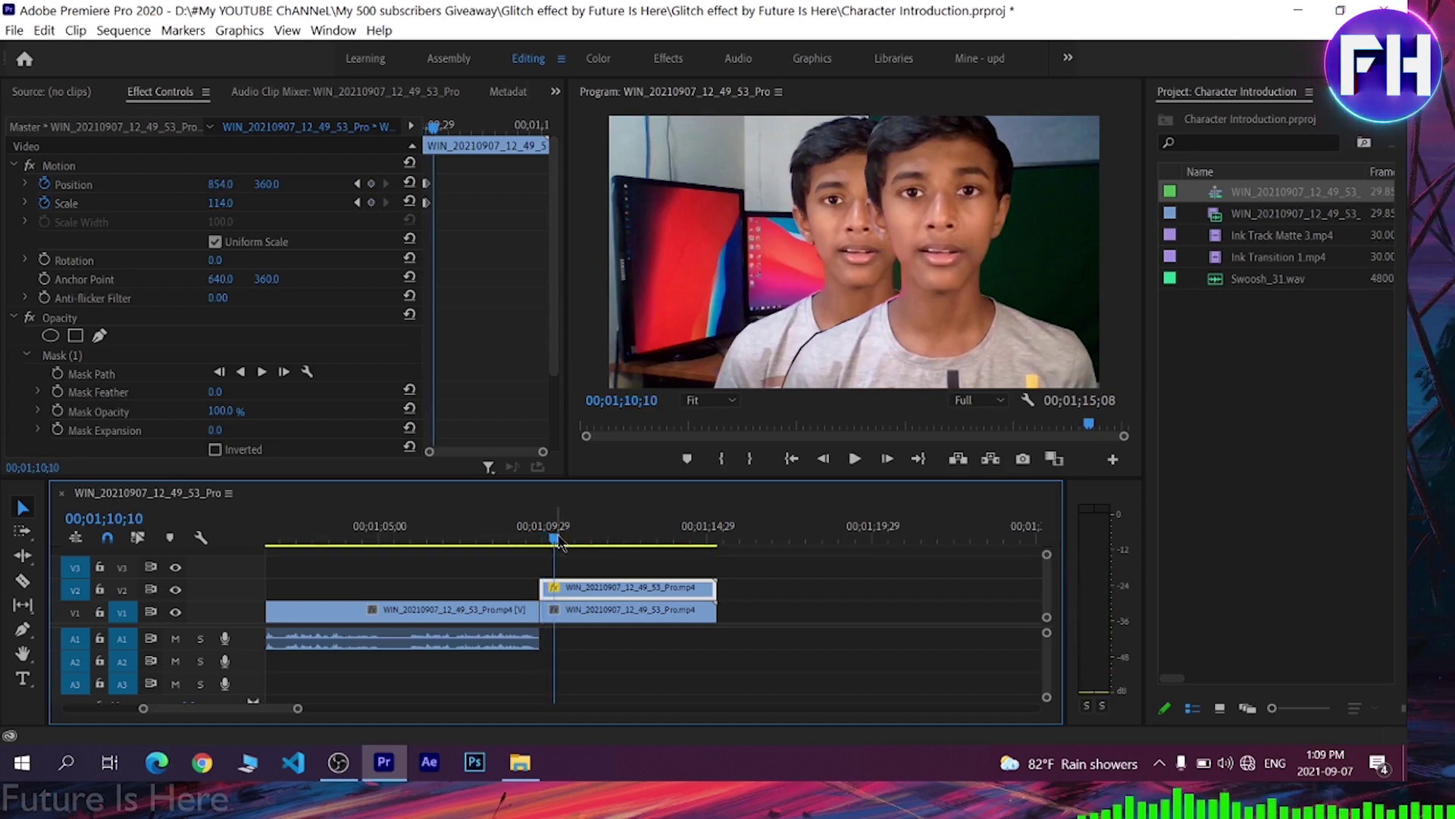
scroll(614, 576, "down", 5)
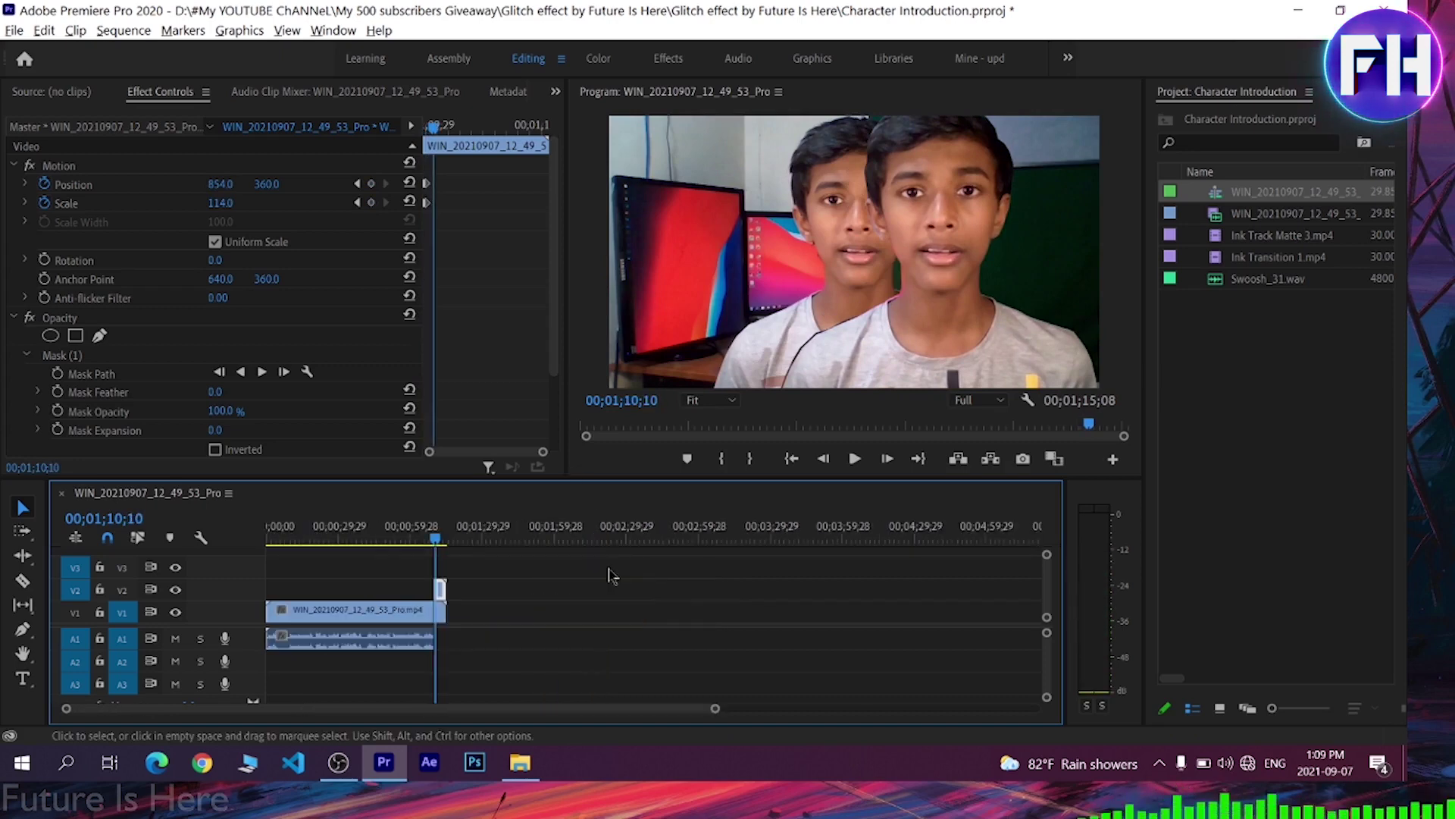
scroll(437, 612, "down", 1)
scroll(438, 613, "up", 3)
scroll(485, 599, "up", 2)
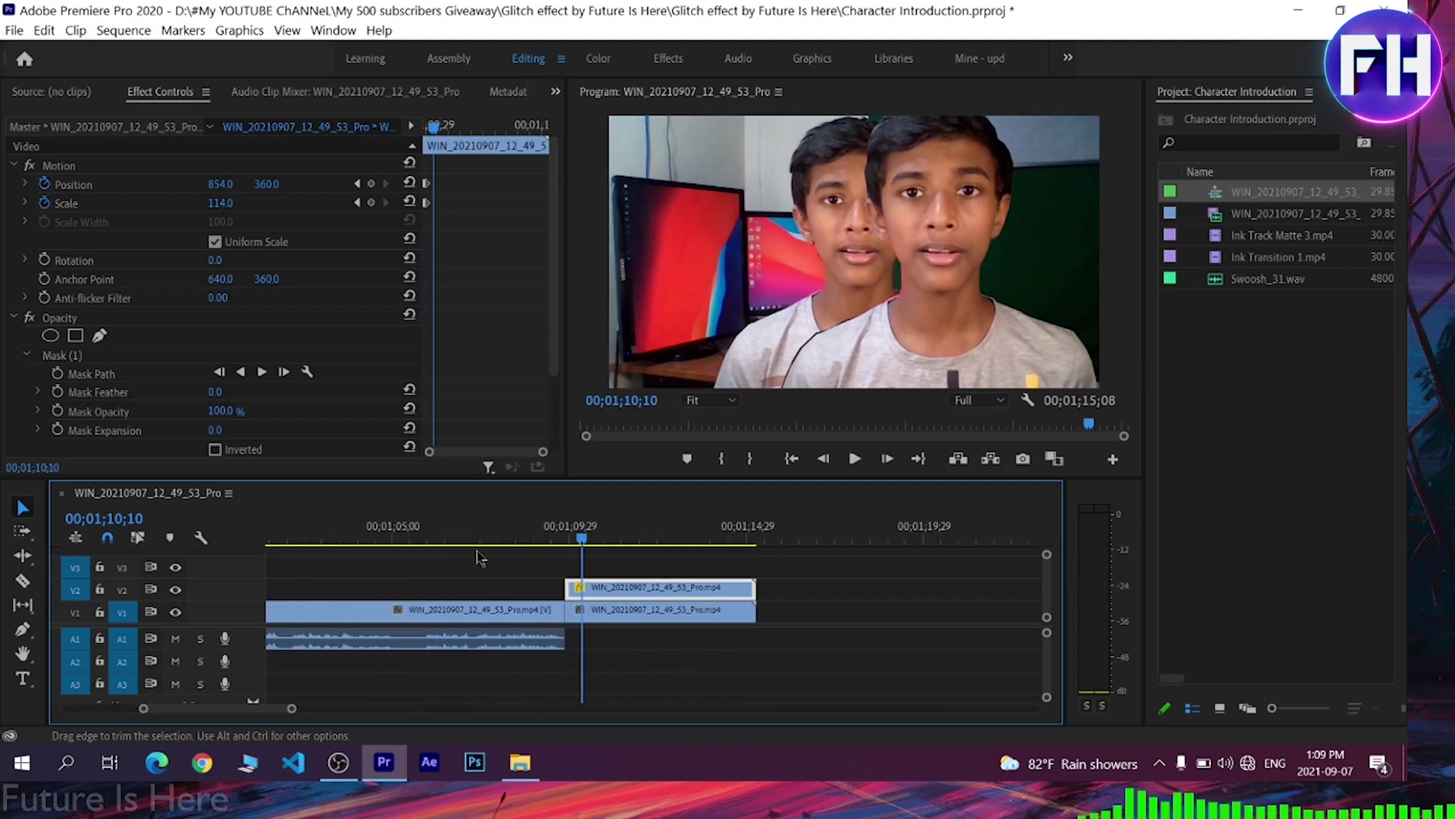
left_click(564, 540)
left_click_drag(564, 543, 567, 543)
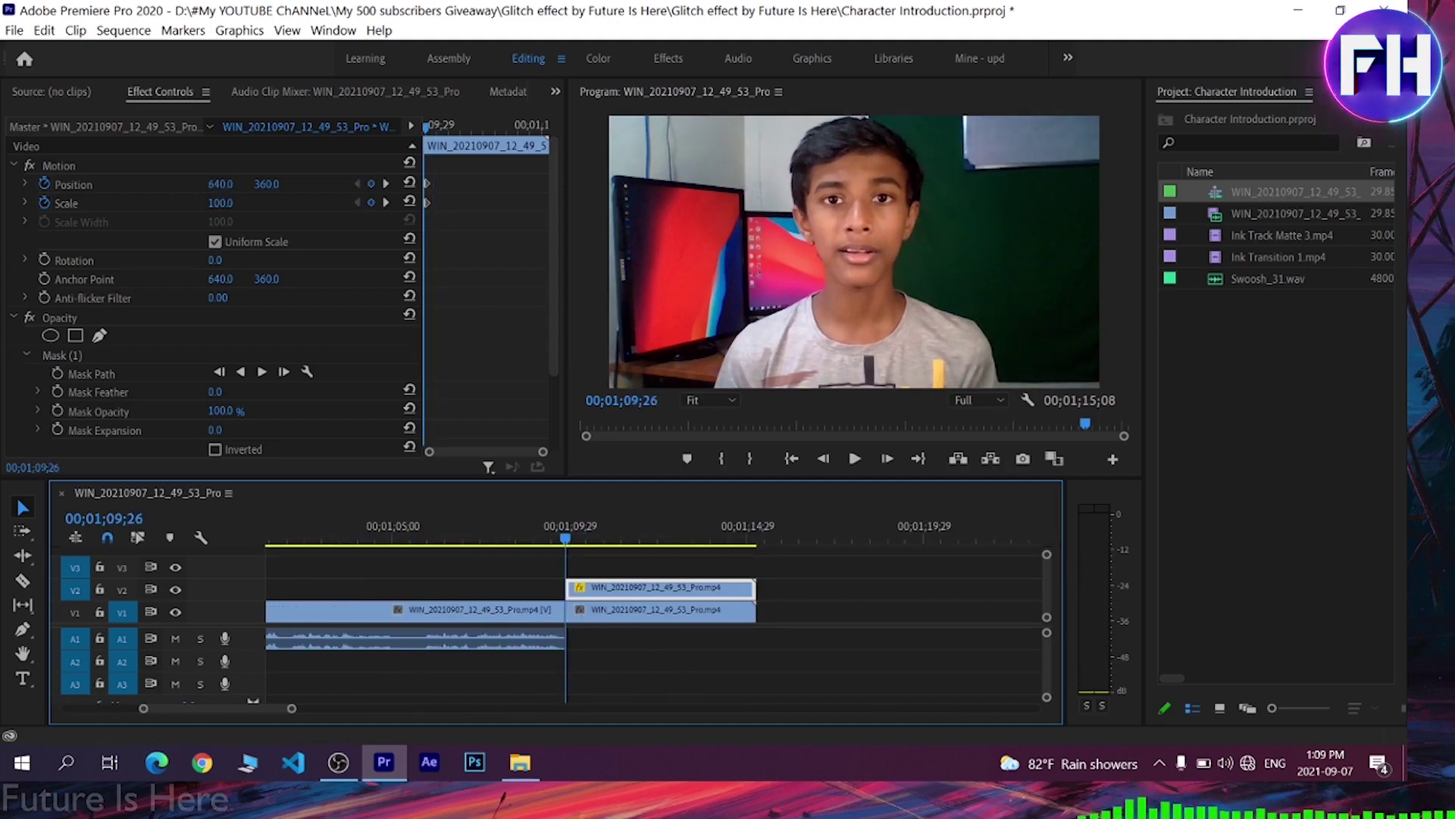
Search the effects for Gaussian Blur and drop it onto the V1 clip under the copy.
left_click(1357, 92)
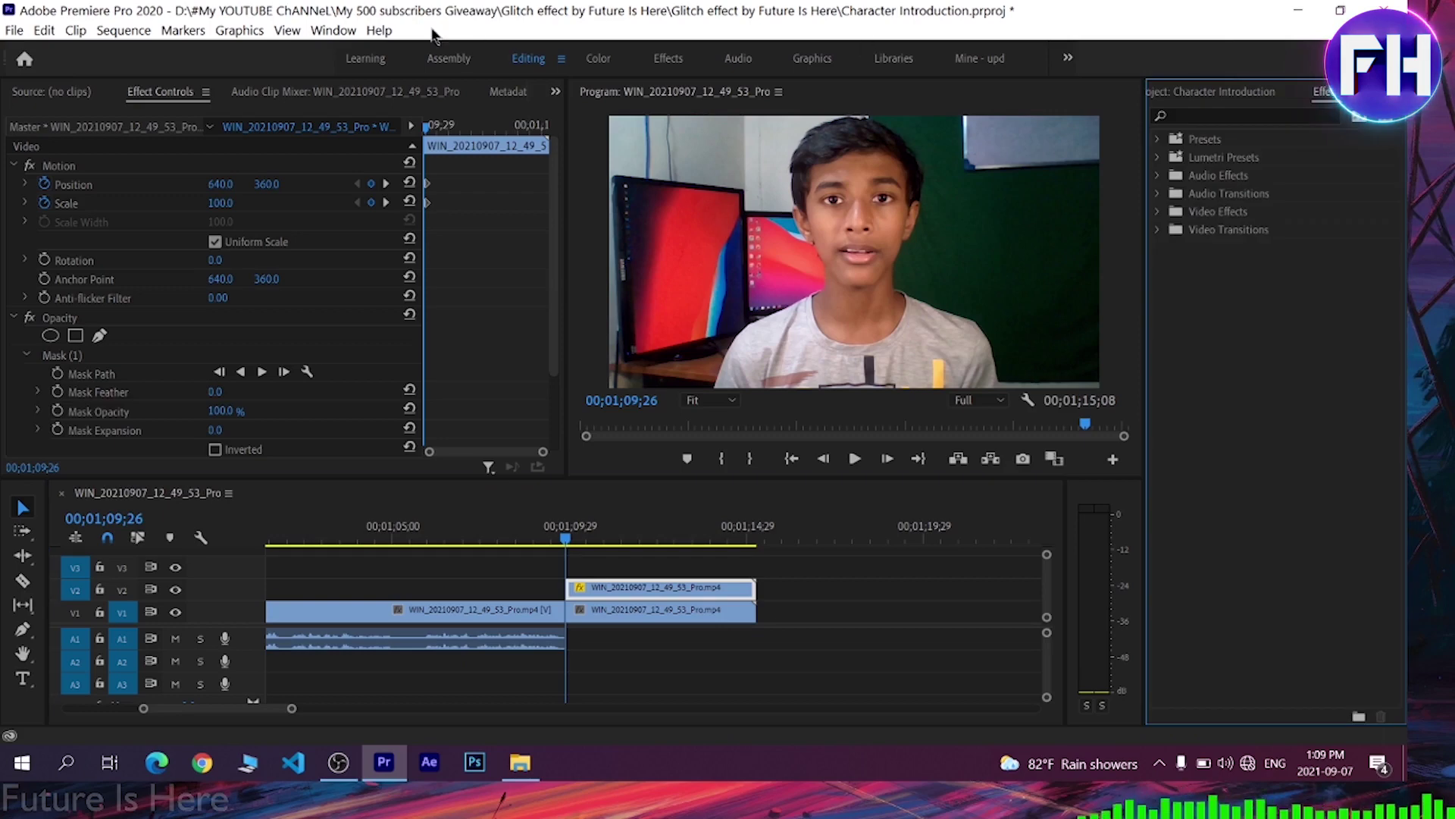
left_click(333, 31)
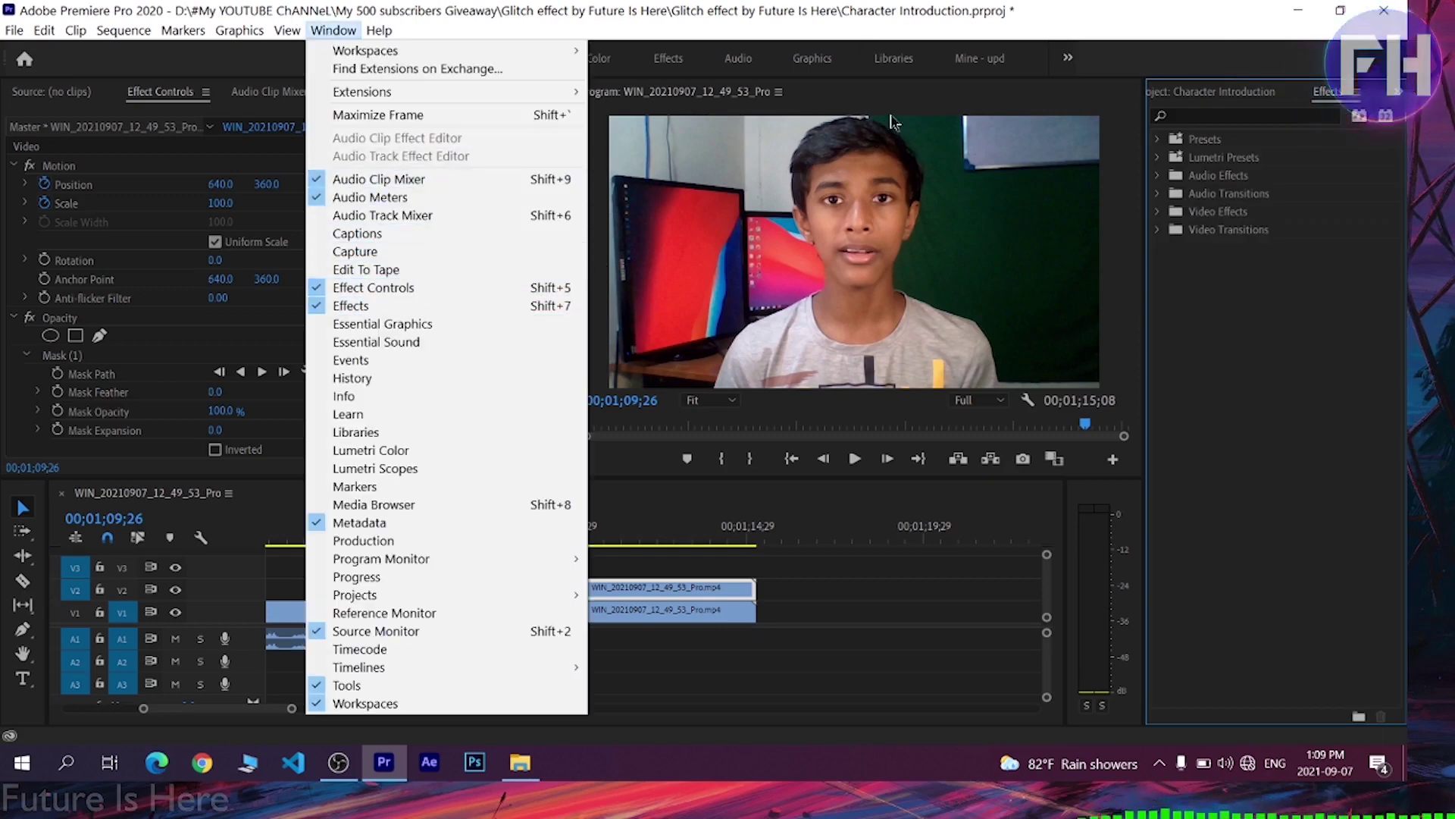
left_click(1207, 116)
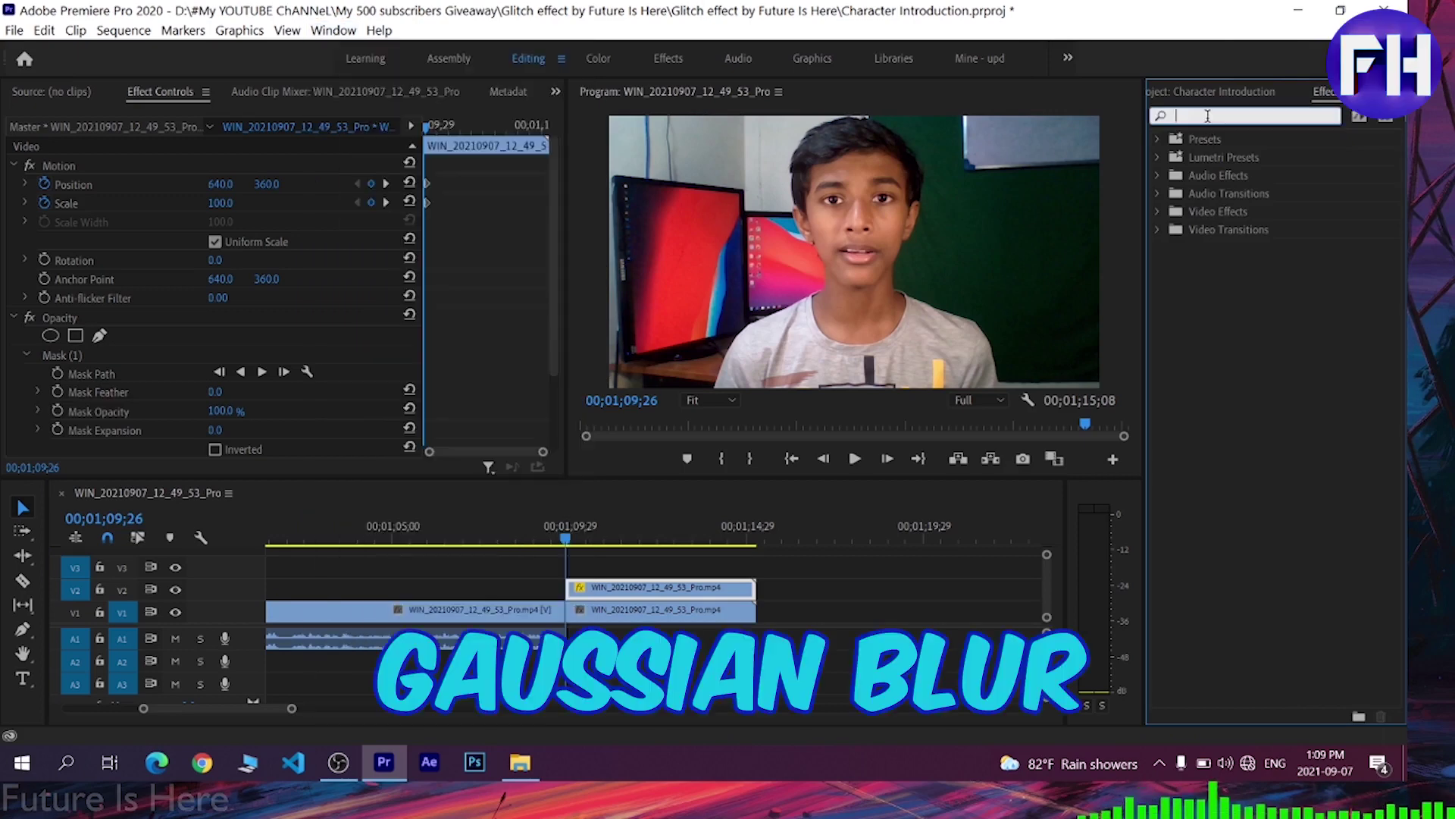
type("u")
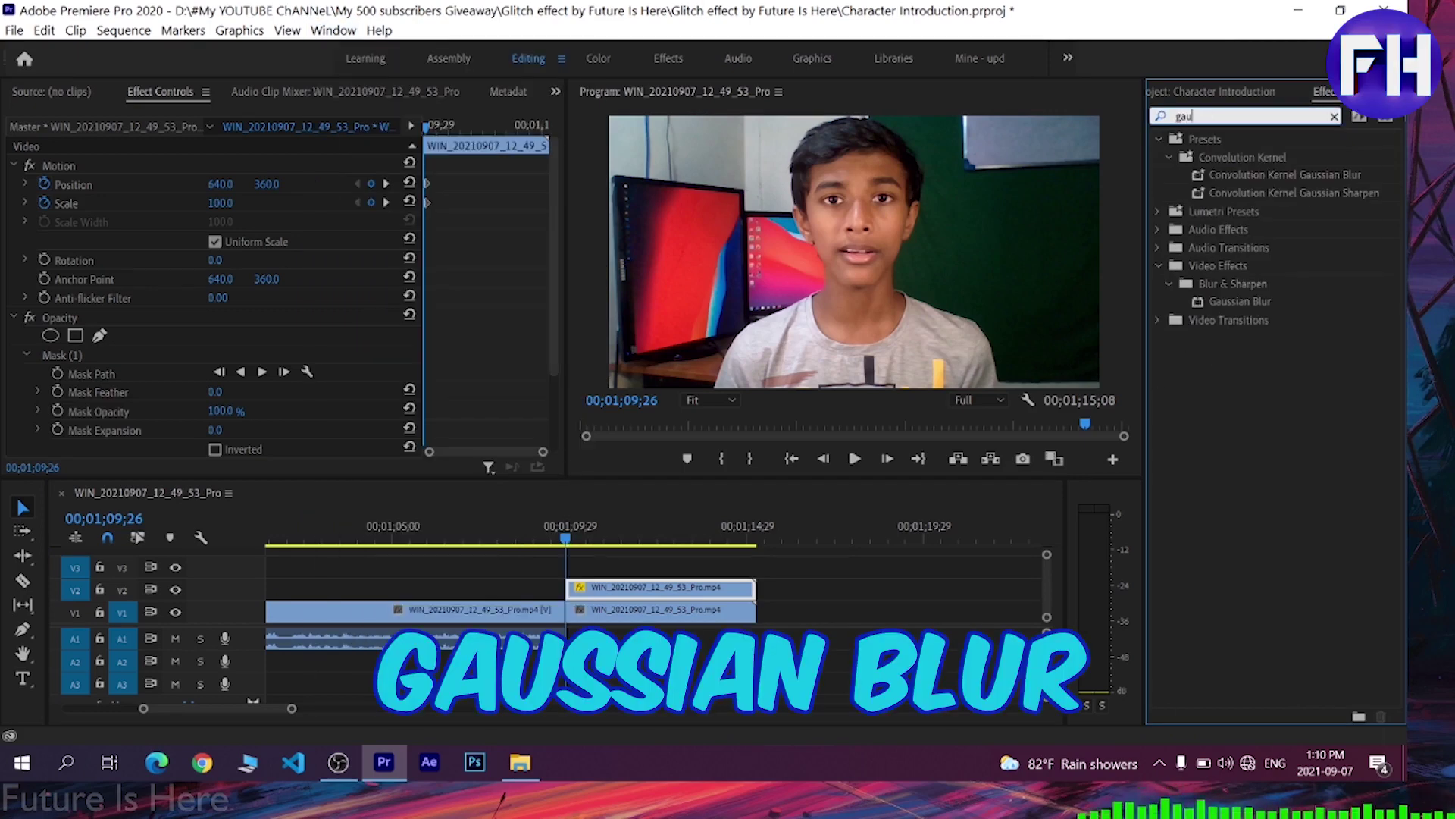
left_click(1280, 303)
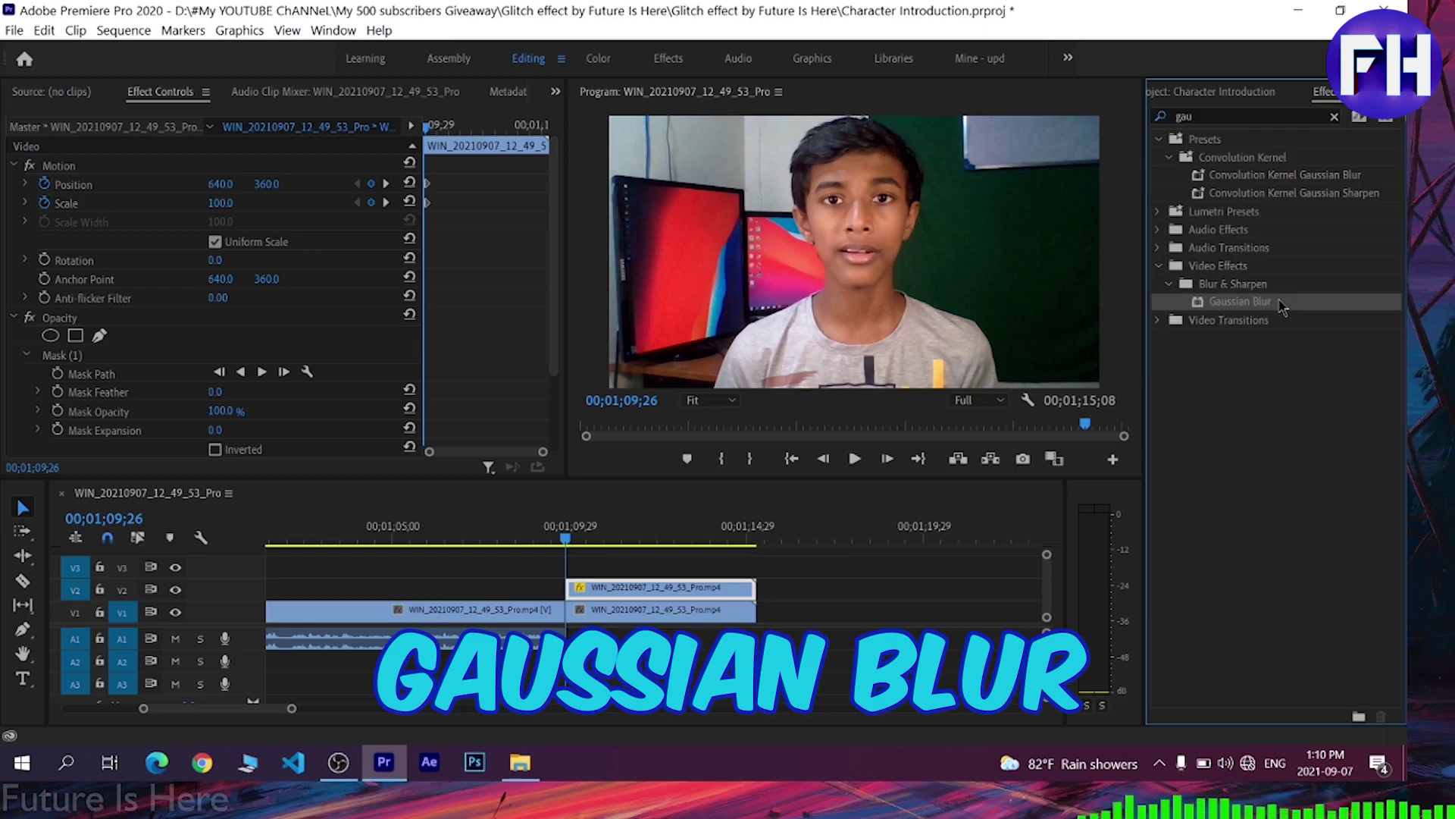
left_click_drag(1013, 395, 667, 618)
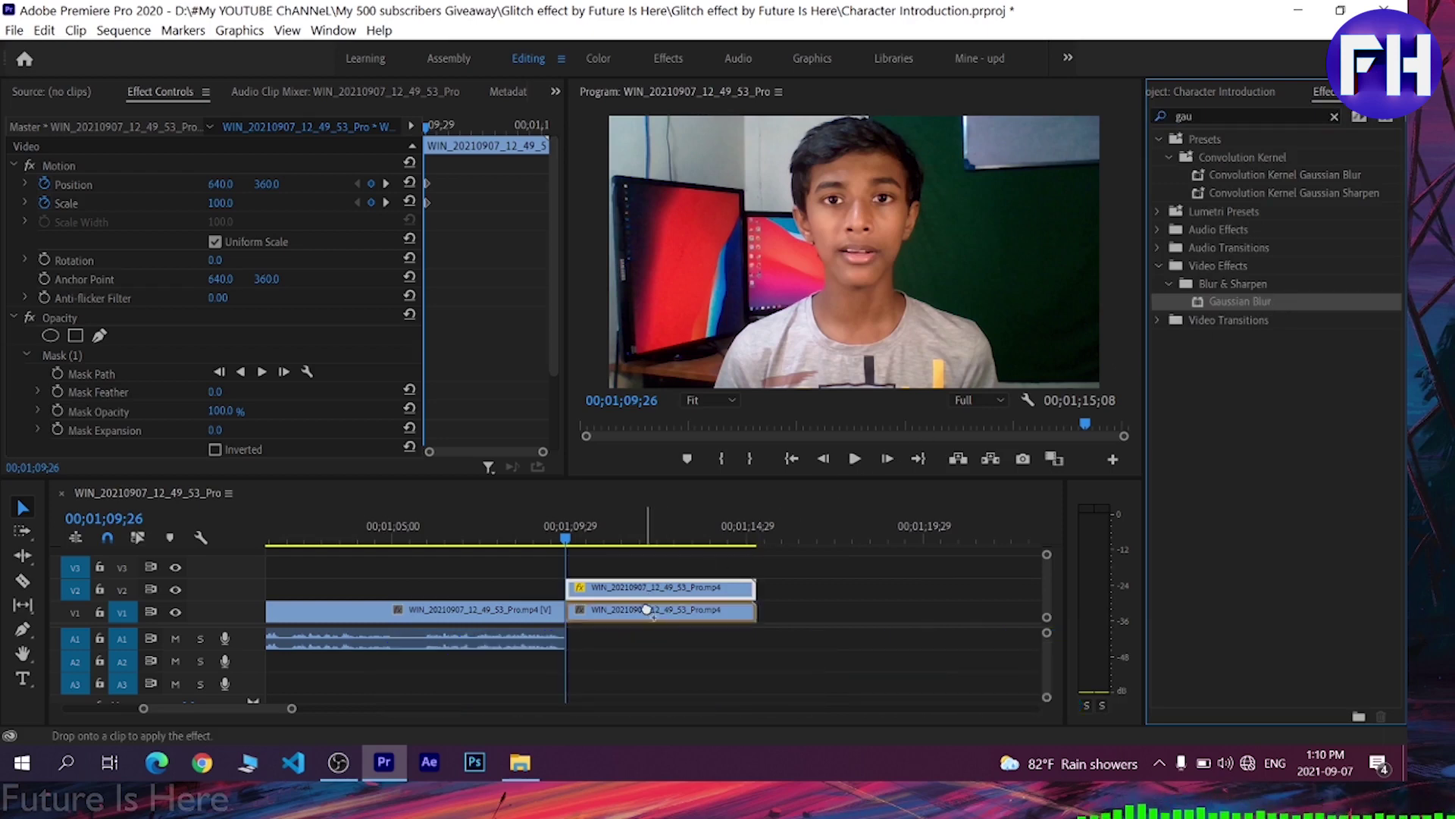
left_click_drag(658, 614, 637, 620)
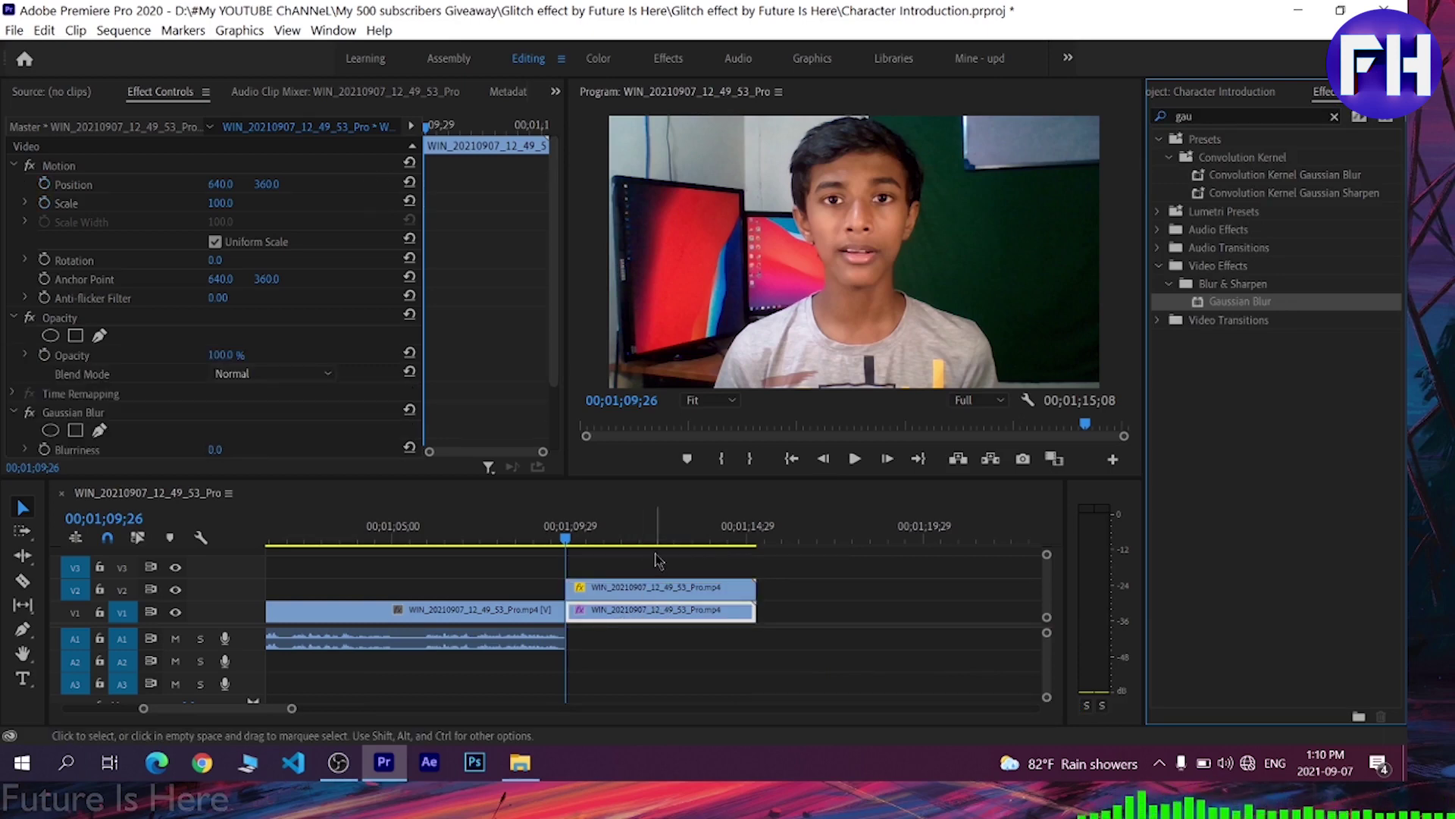
Set Gaussian Blur Blurriness to 100 and turn on Repeat Edge Pixels.
scroll(182, 356, "down", 2)
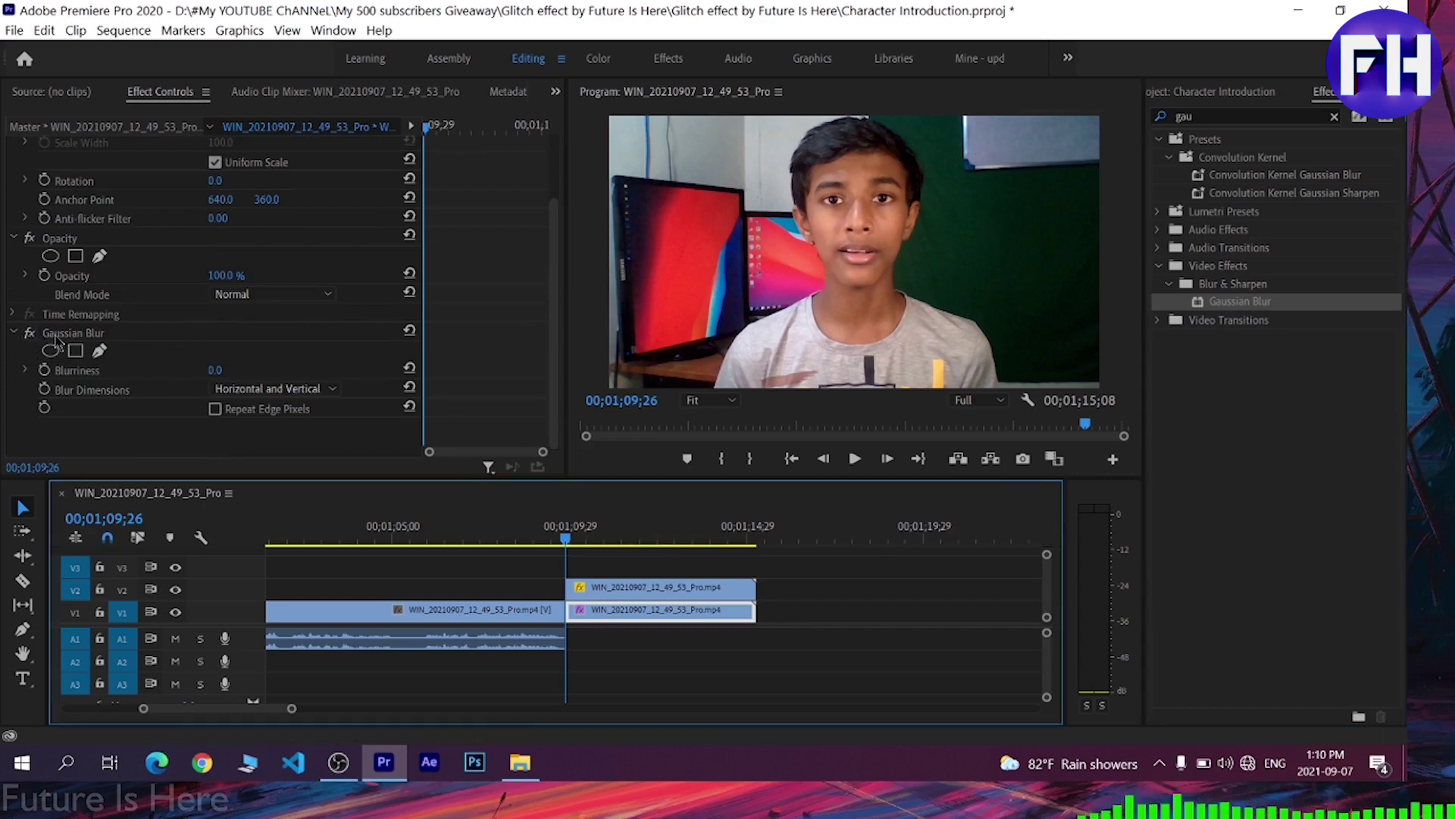
left_click(213, 371)
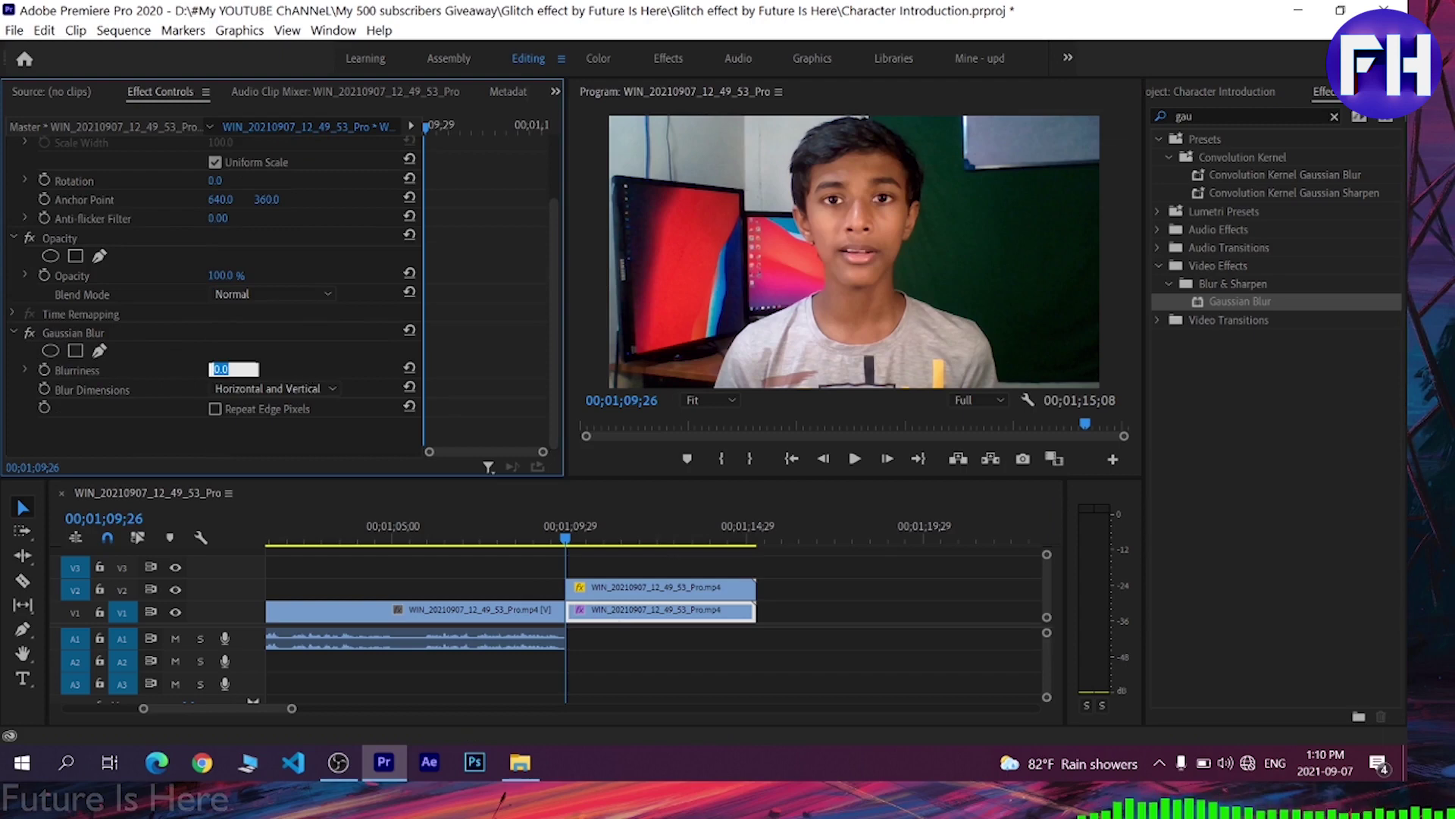
type("100")
key("Return")
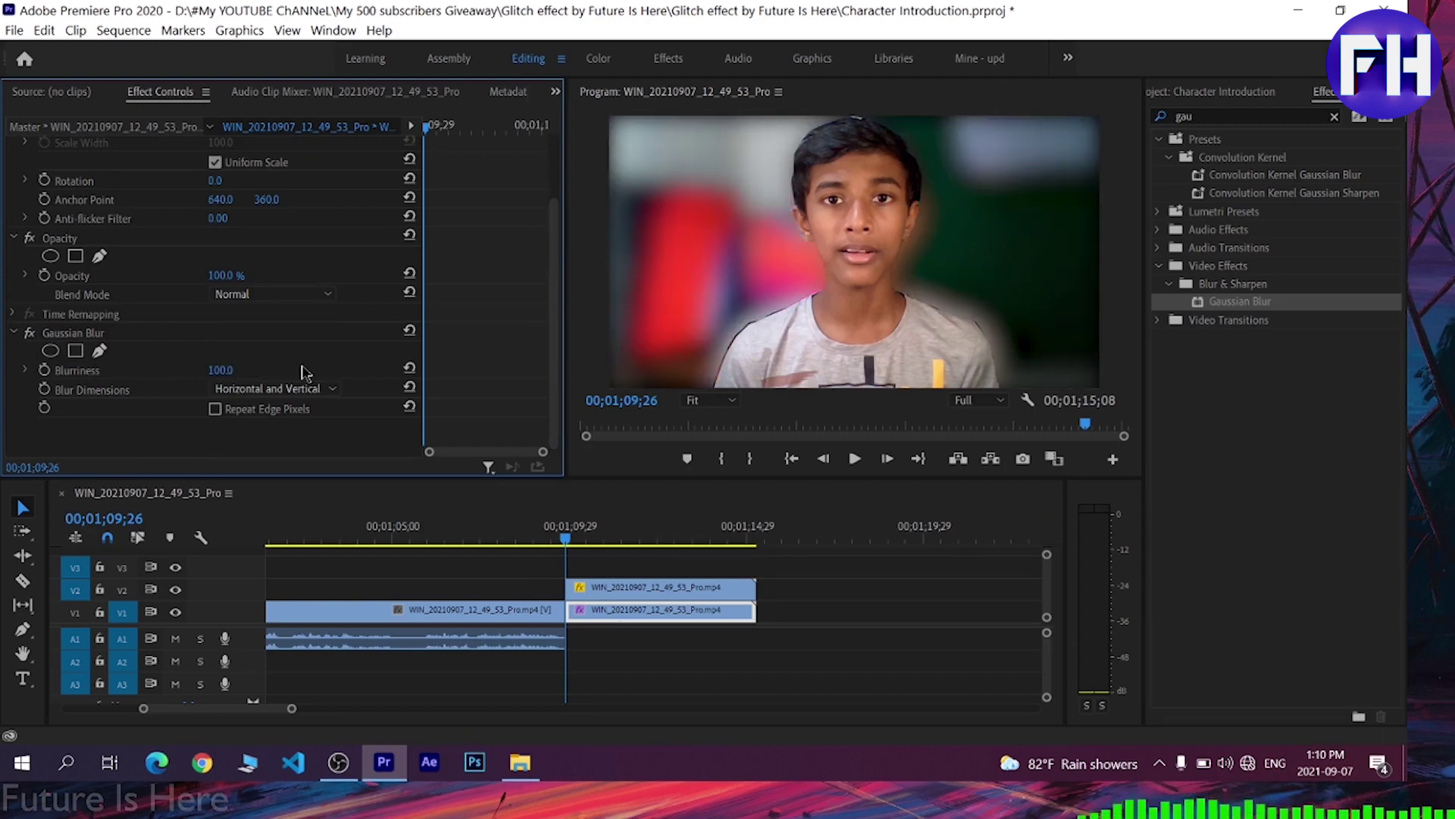
left_click(217, 413)
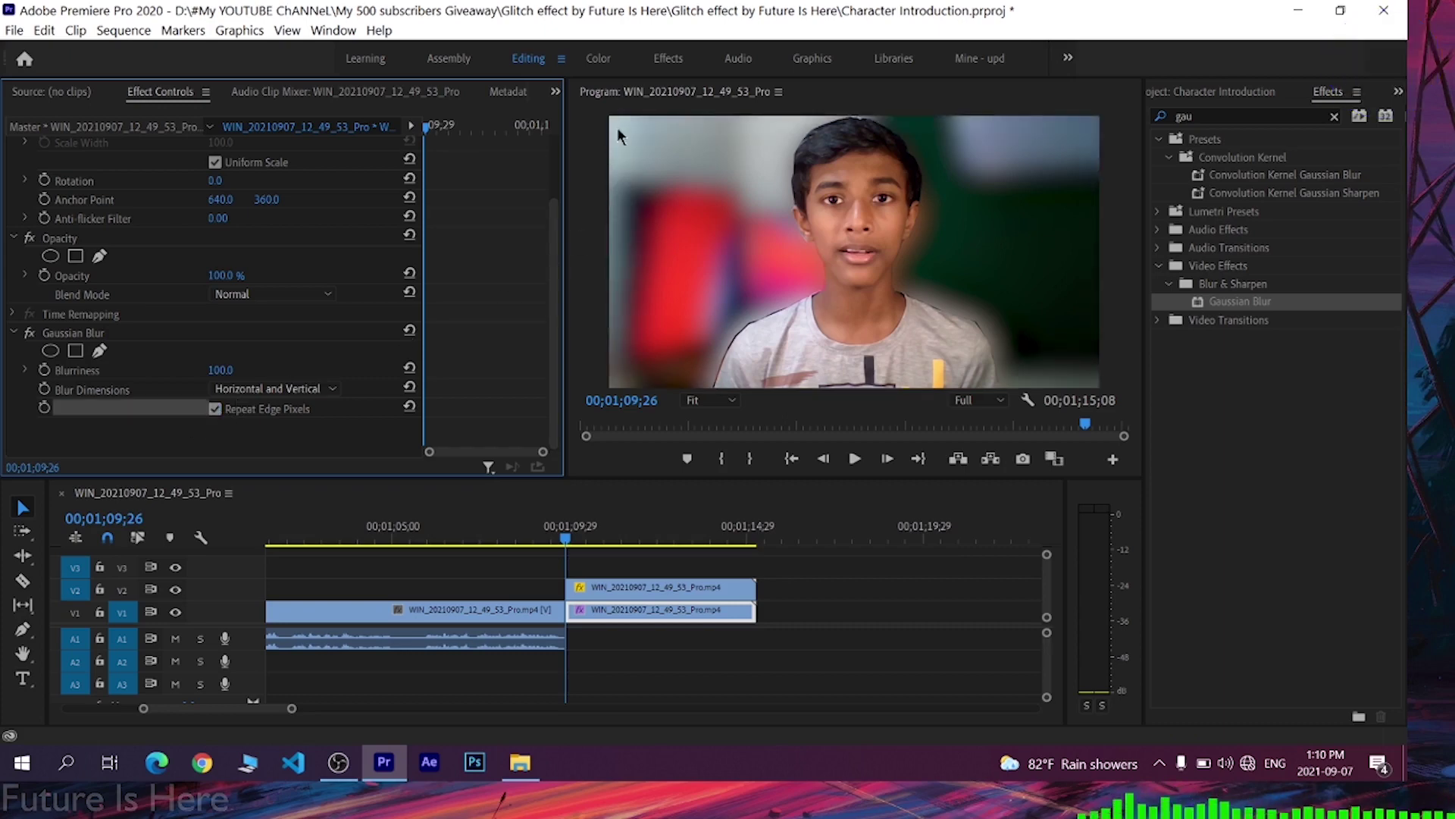
left_click(219, 412)
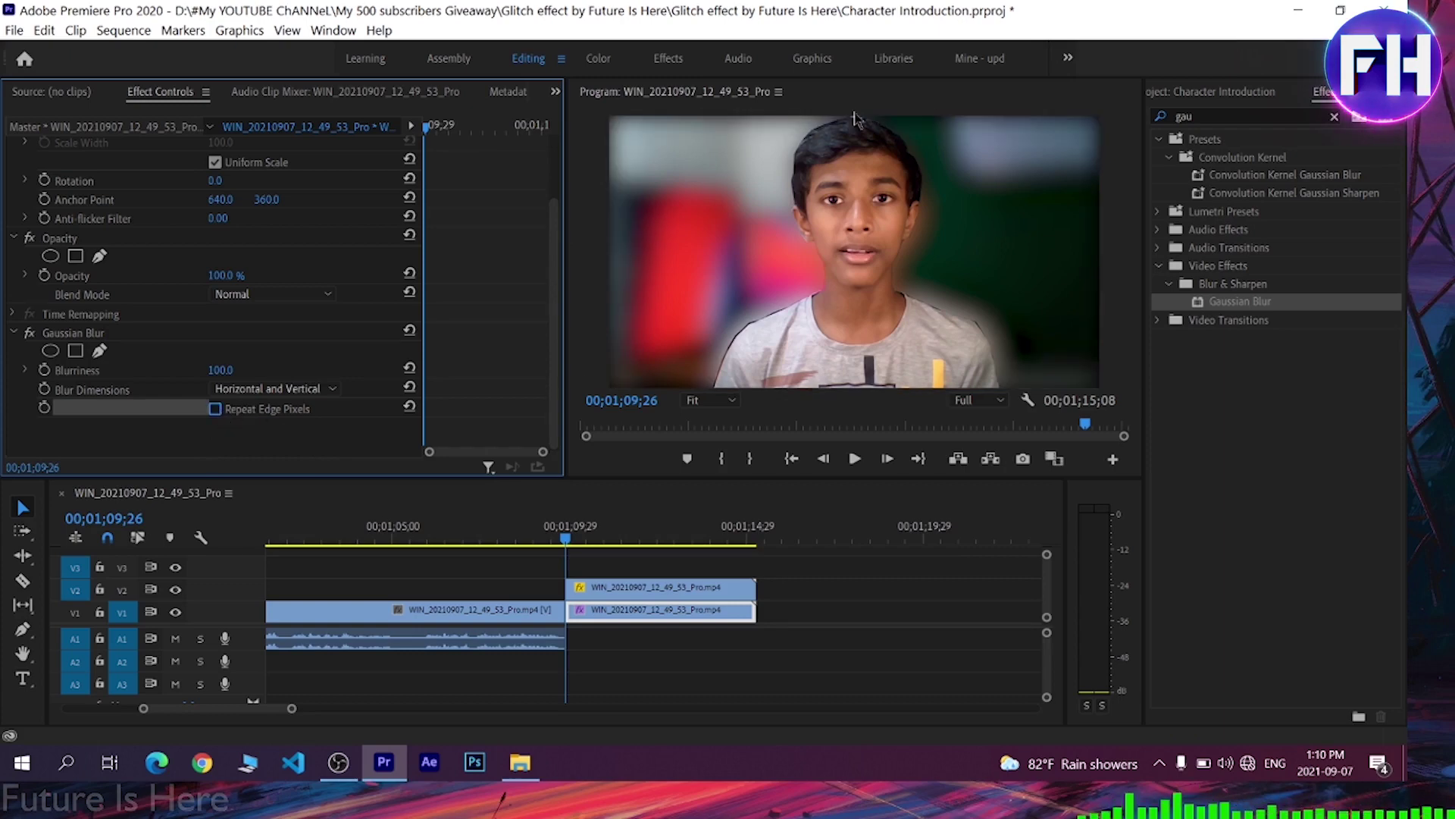
left_click(217, 409)
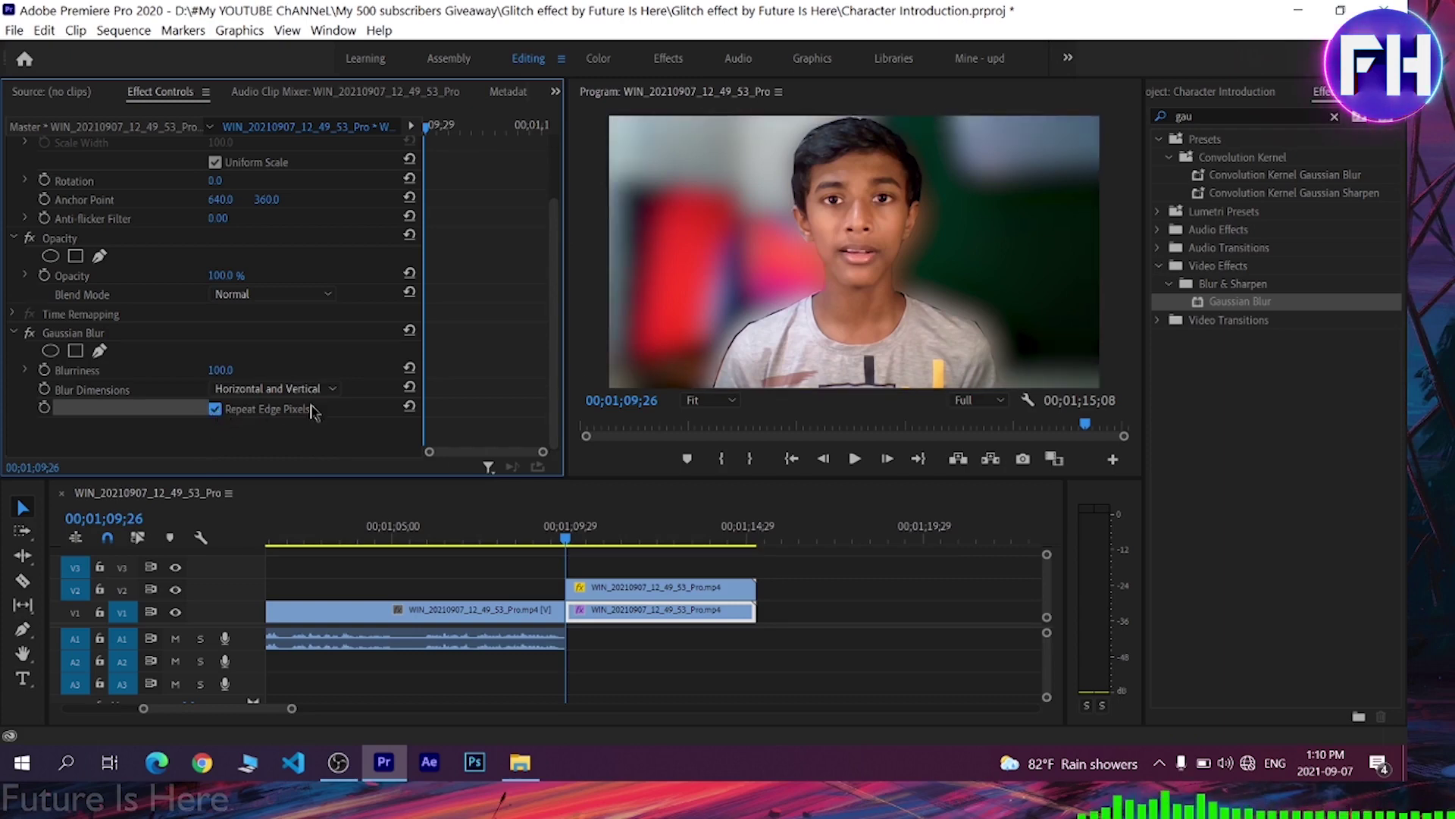
Play back the blurred section from just before the copy starts.
left_click(533, 538)
key("space")
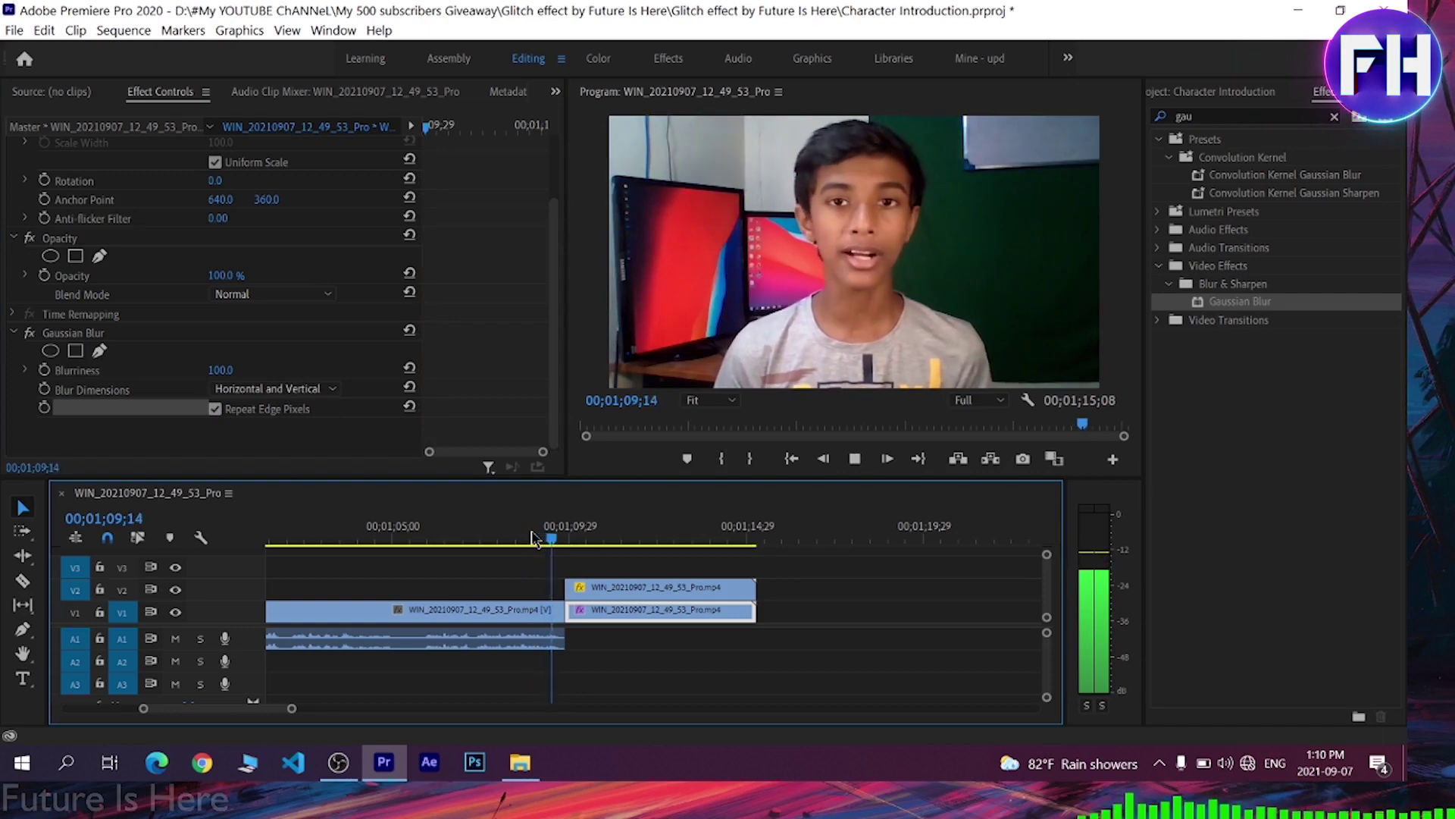
key("space")
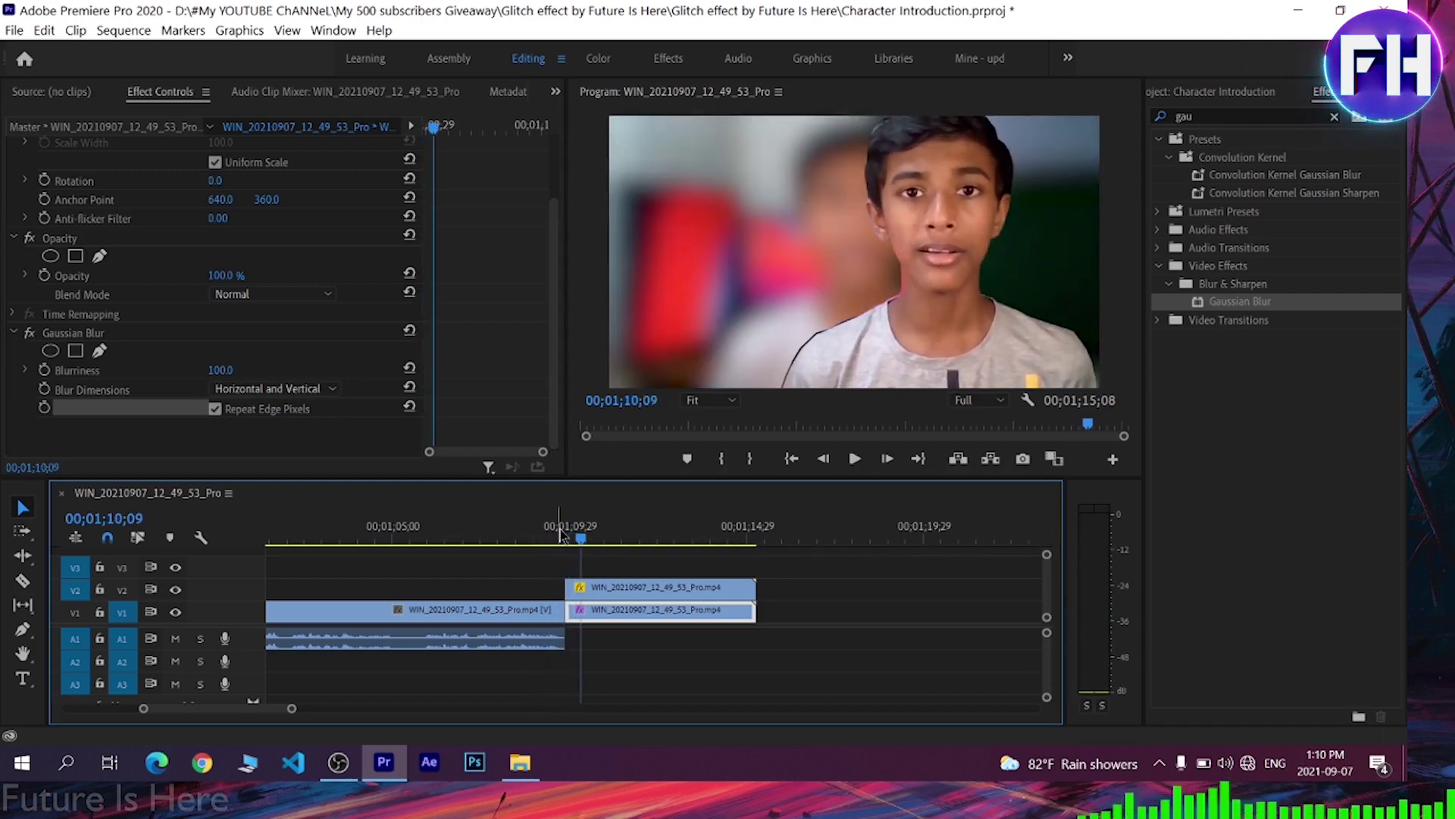
left_click(563, 537)
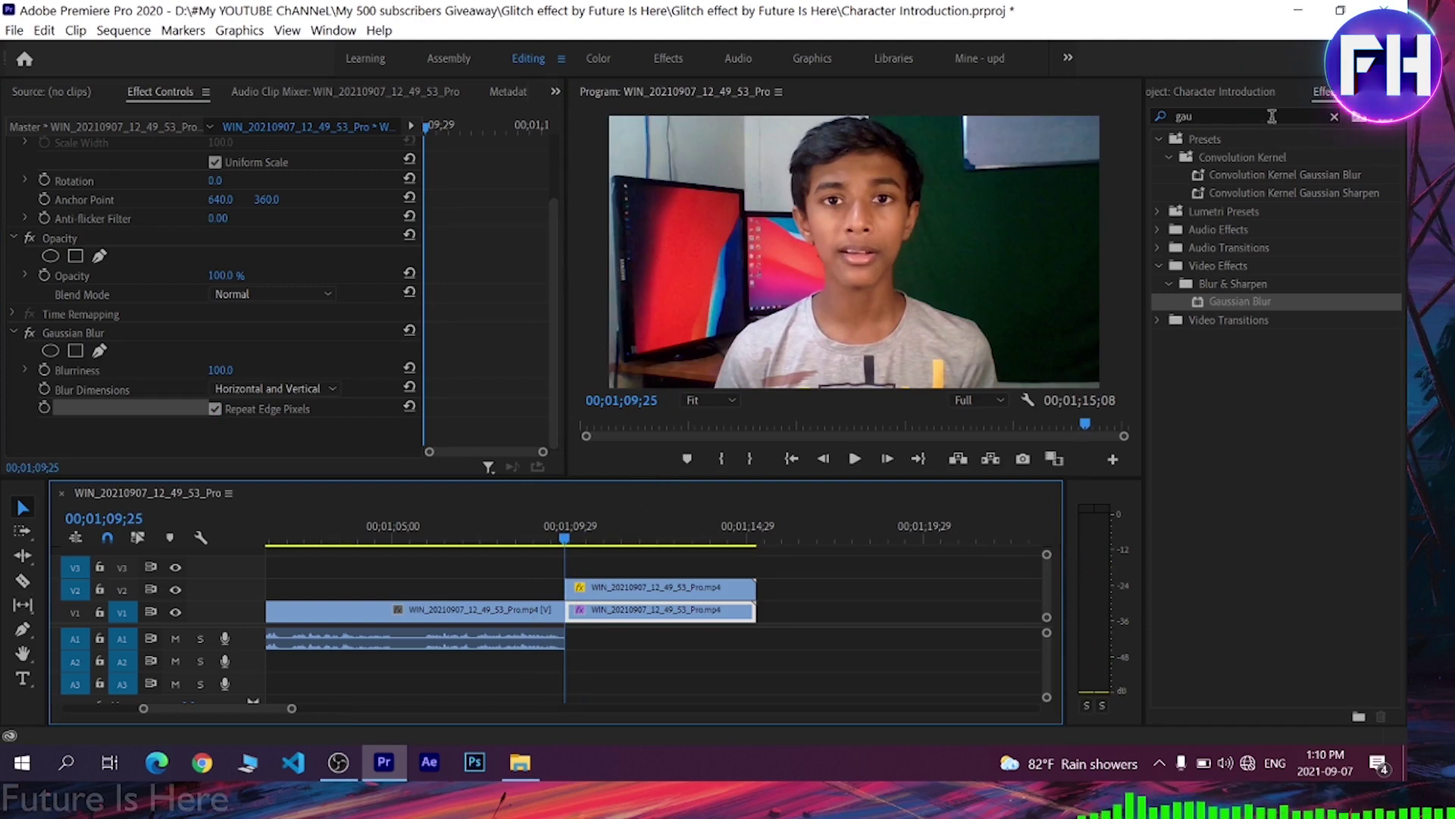
double_click(1183, 117)
Apply Black & White to the freeze-frame clip and scrub to its first frame.
key("BackSpace")
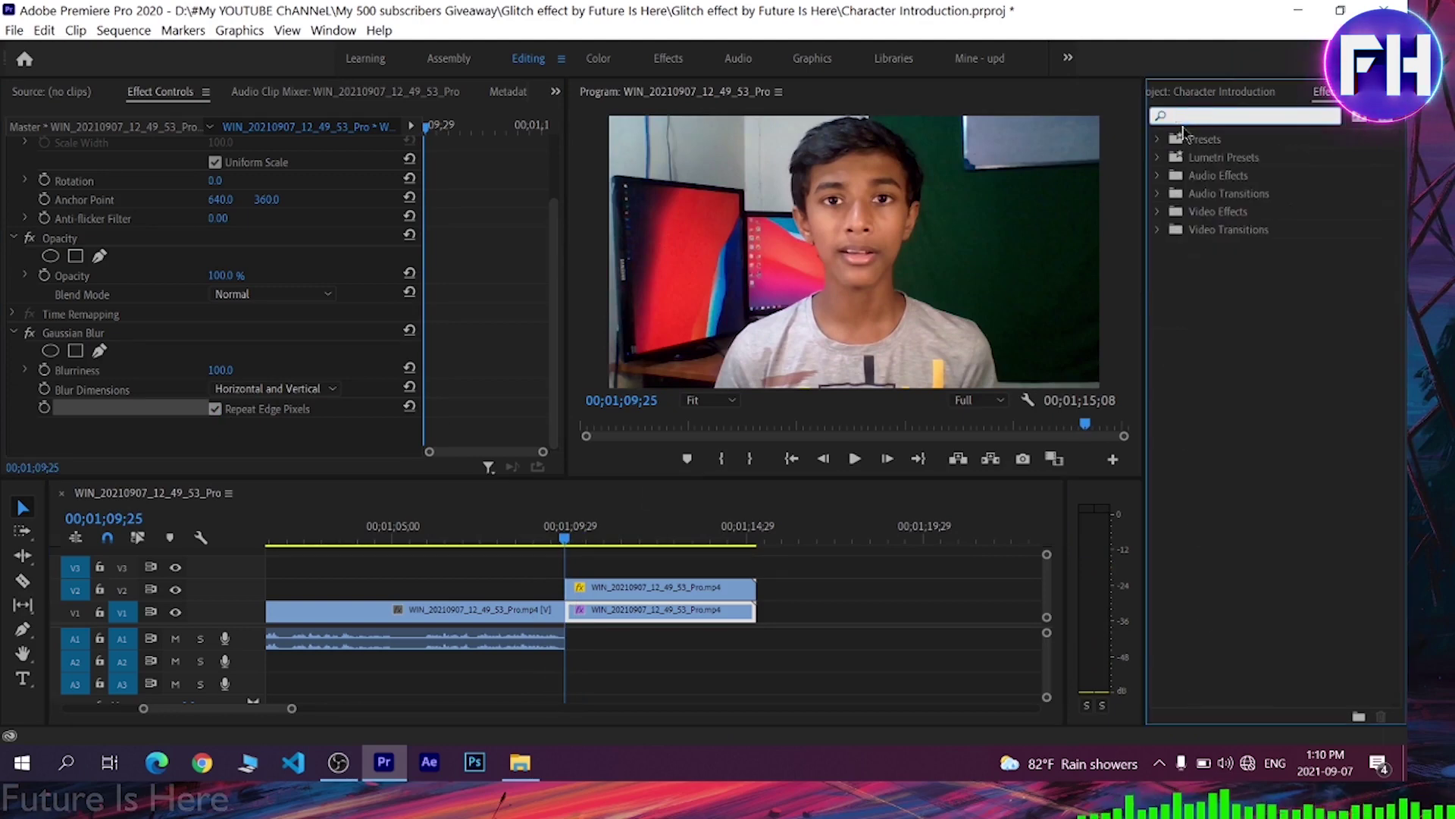
type("black & w")
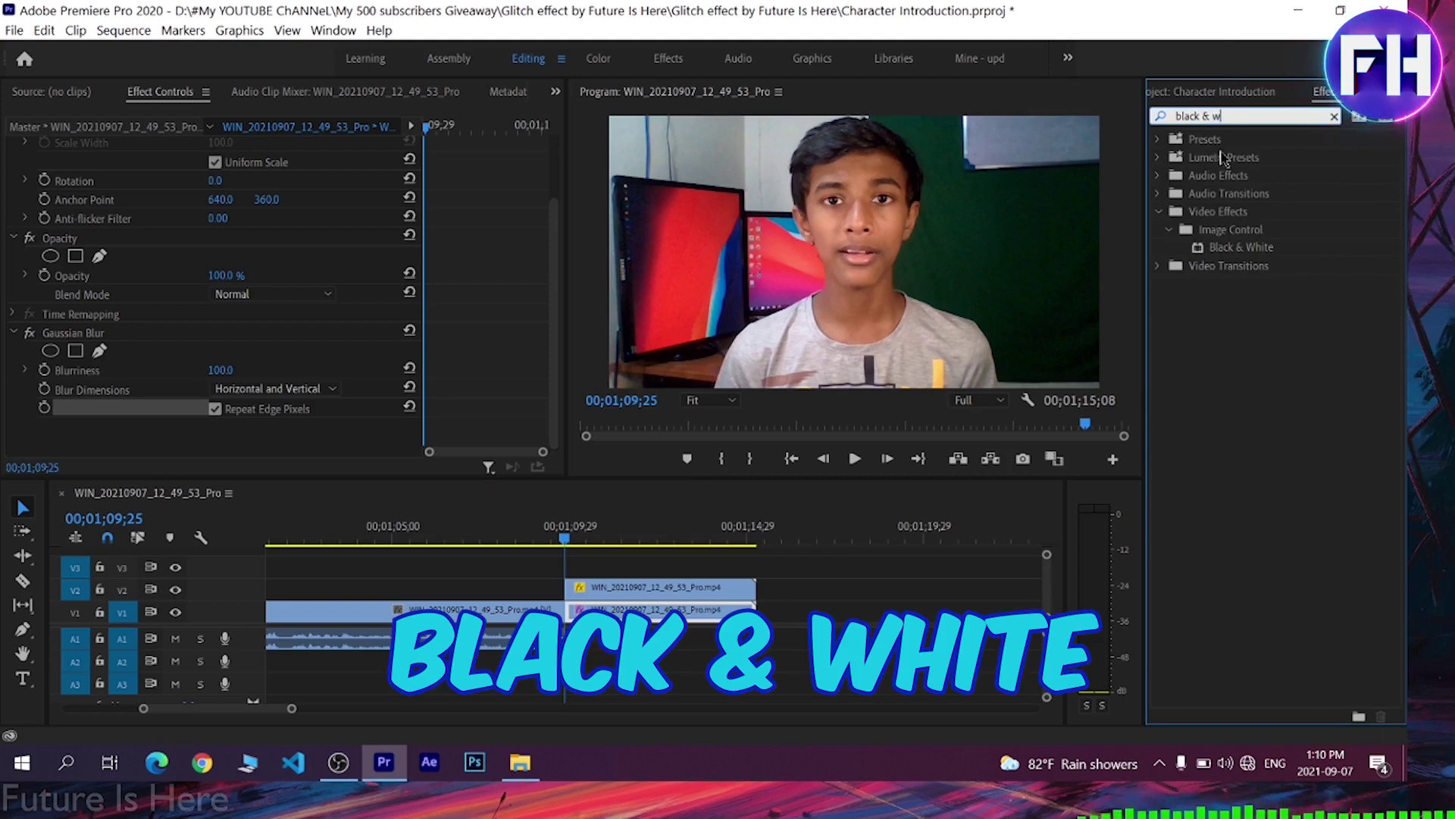
left_click(1251, 256)
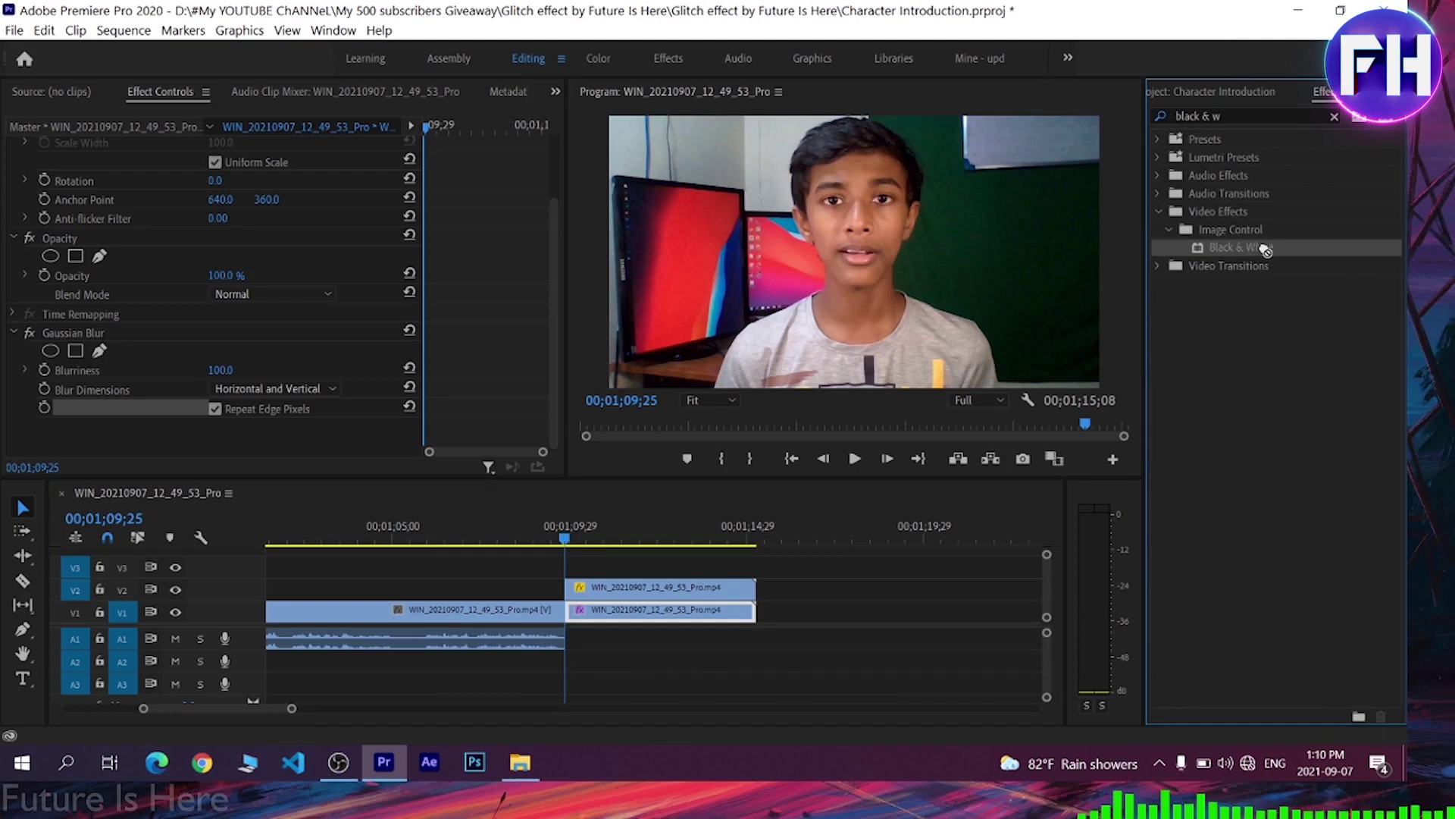
left_click_drag(843, 553, 710, 616)
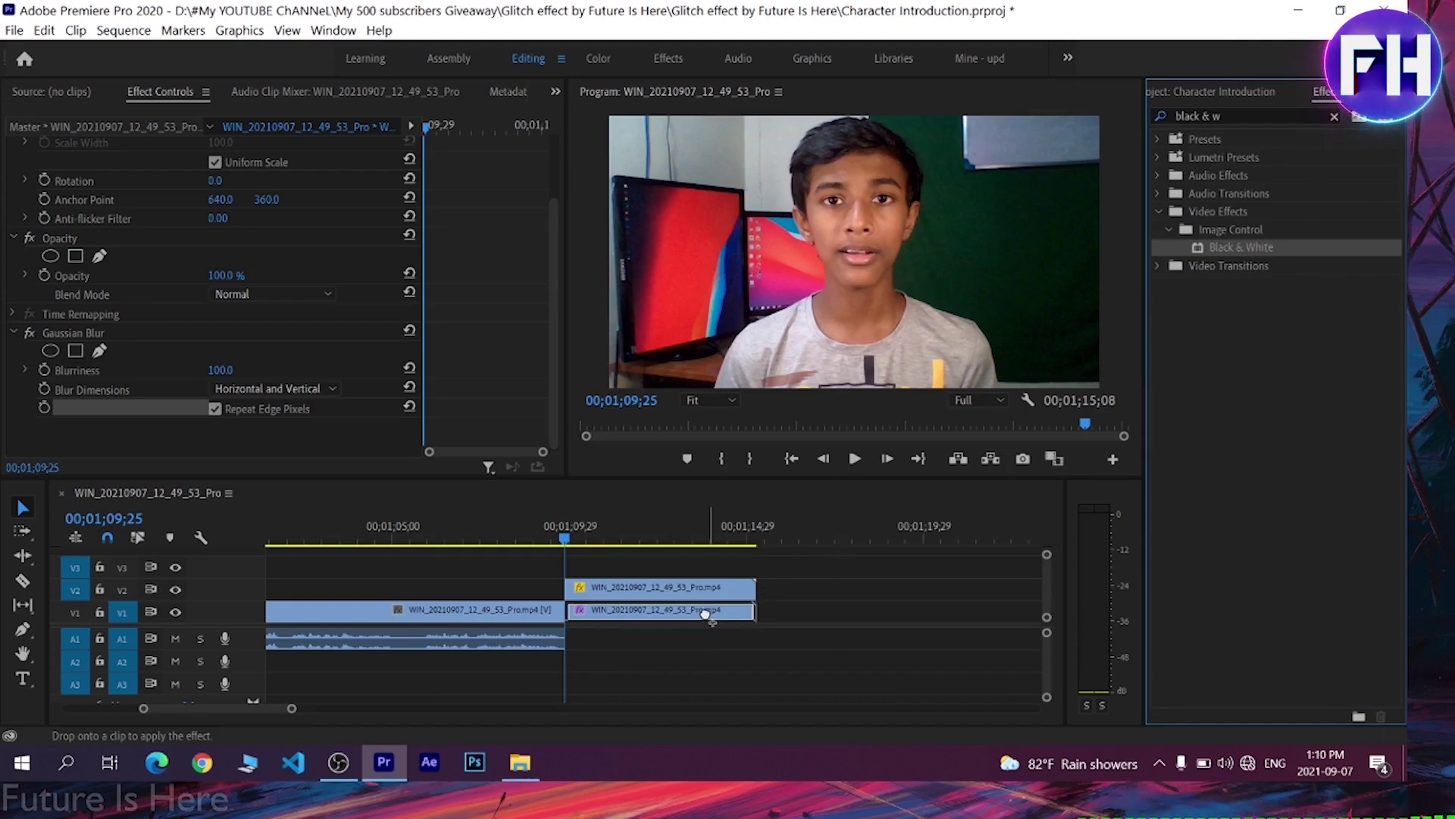
left_click_drag(705, 614, 705, 616)
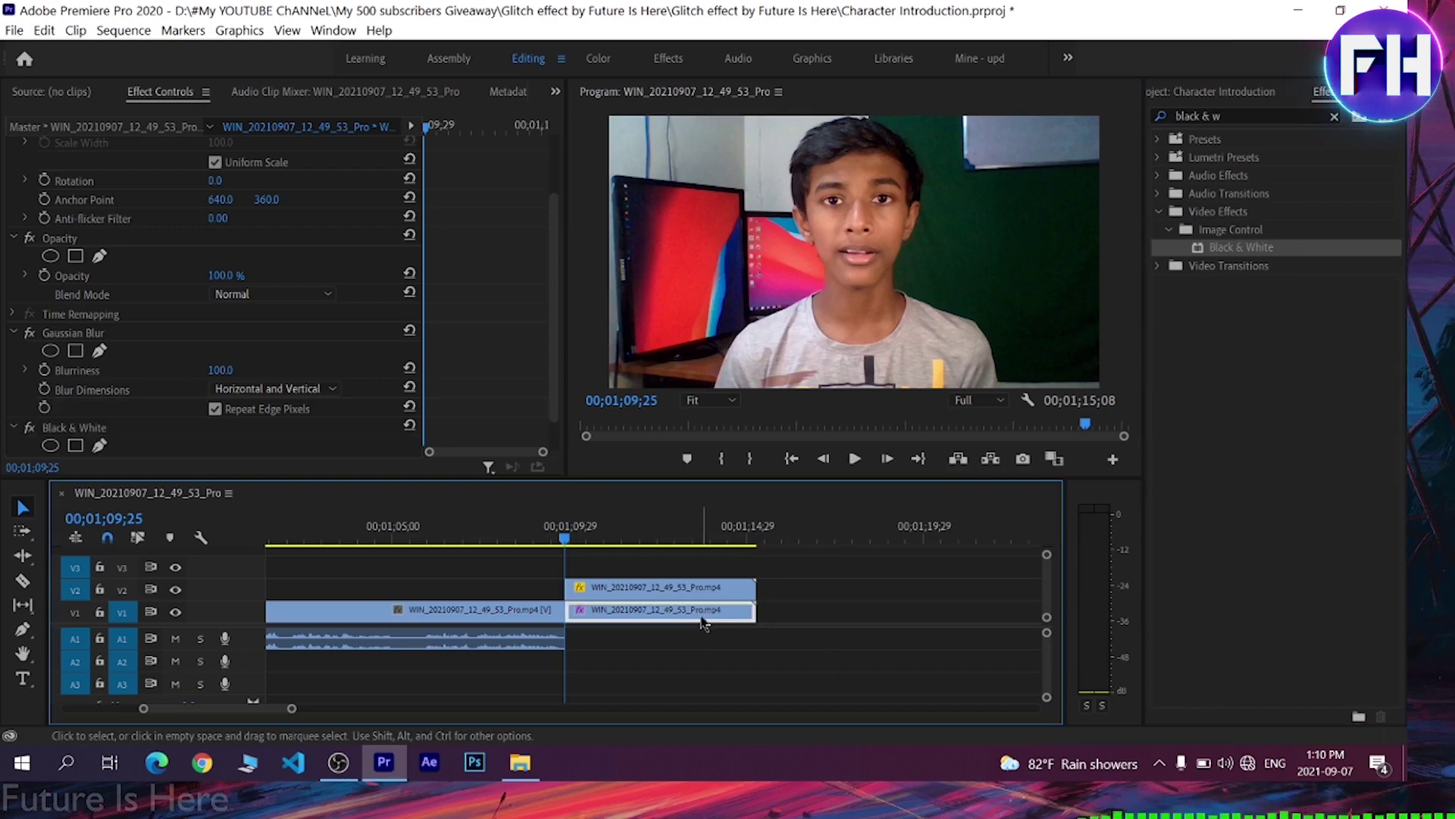
left_click_drag(568, 543, 564, 548)
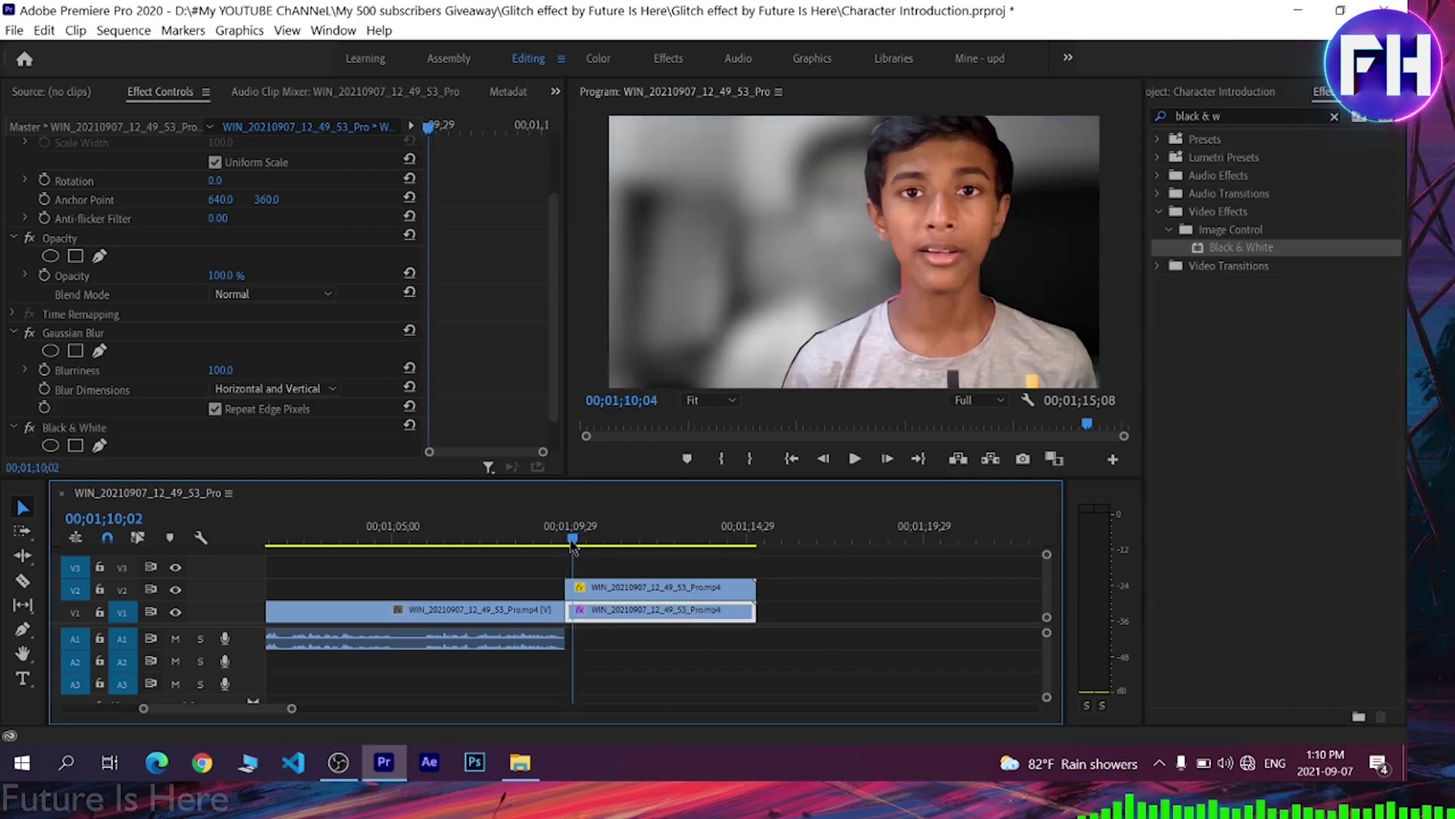
left_click_drag(557, 547, 569, 542)
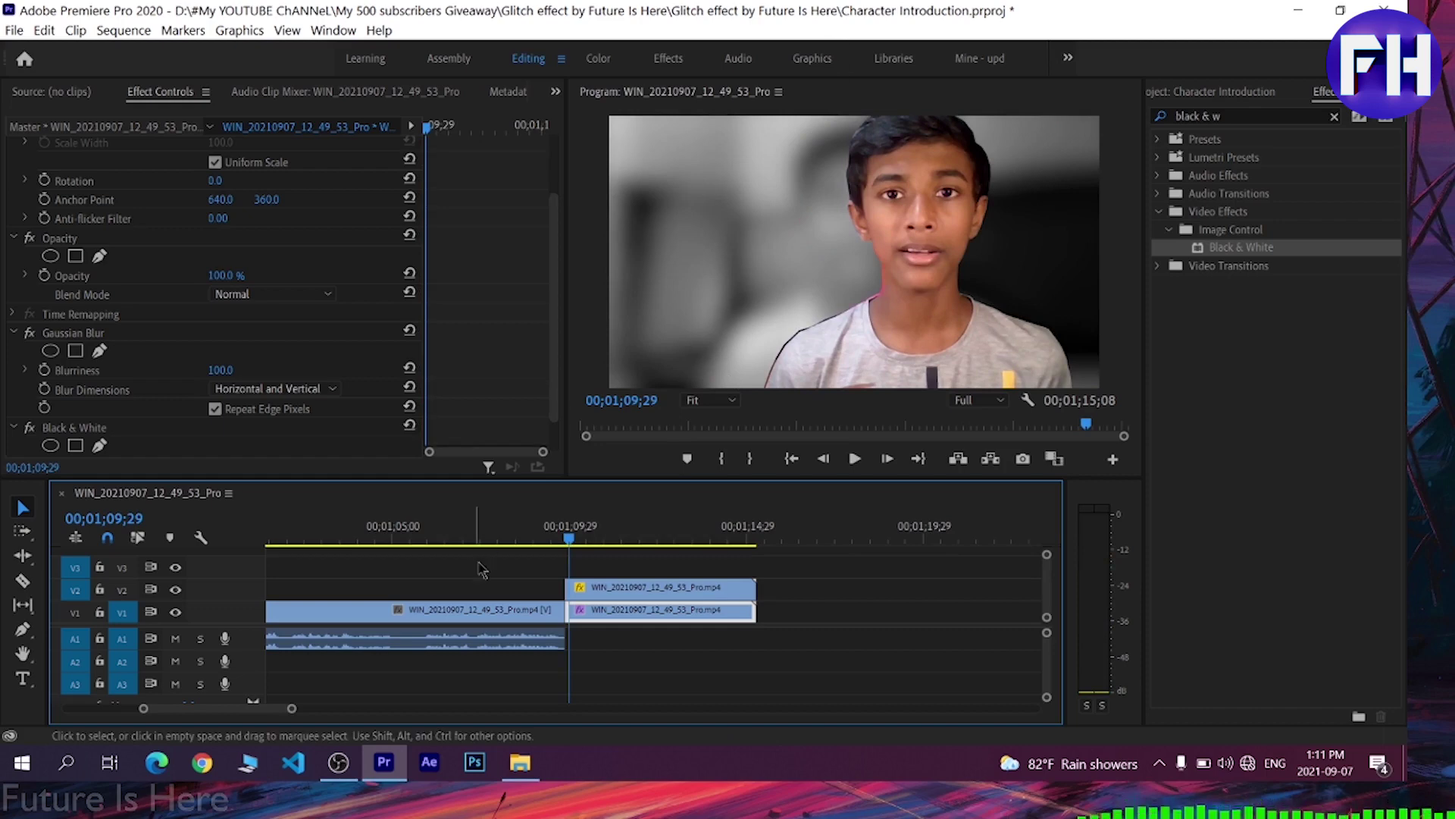
scroll(546, 604, "down", 3)
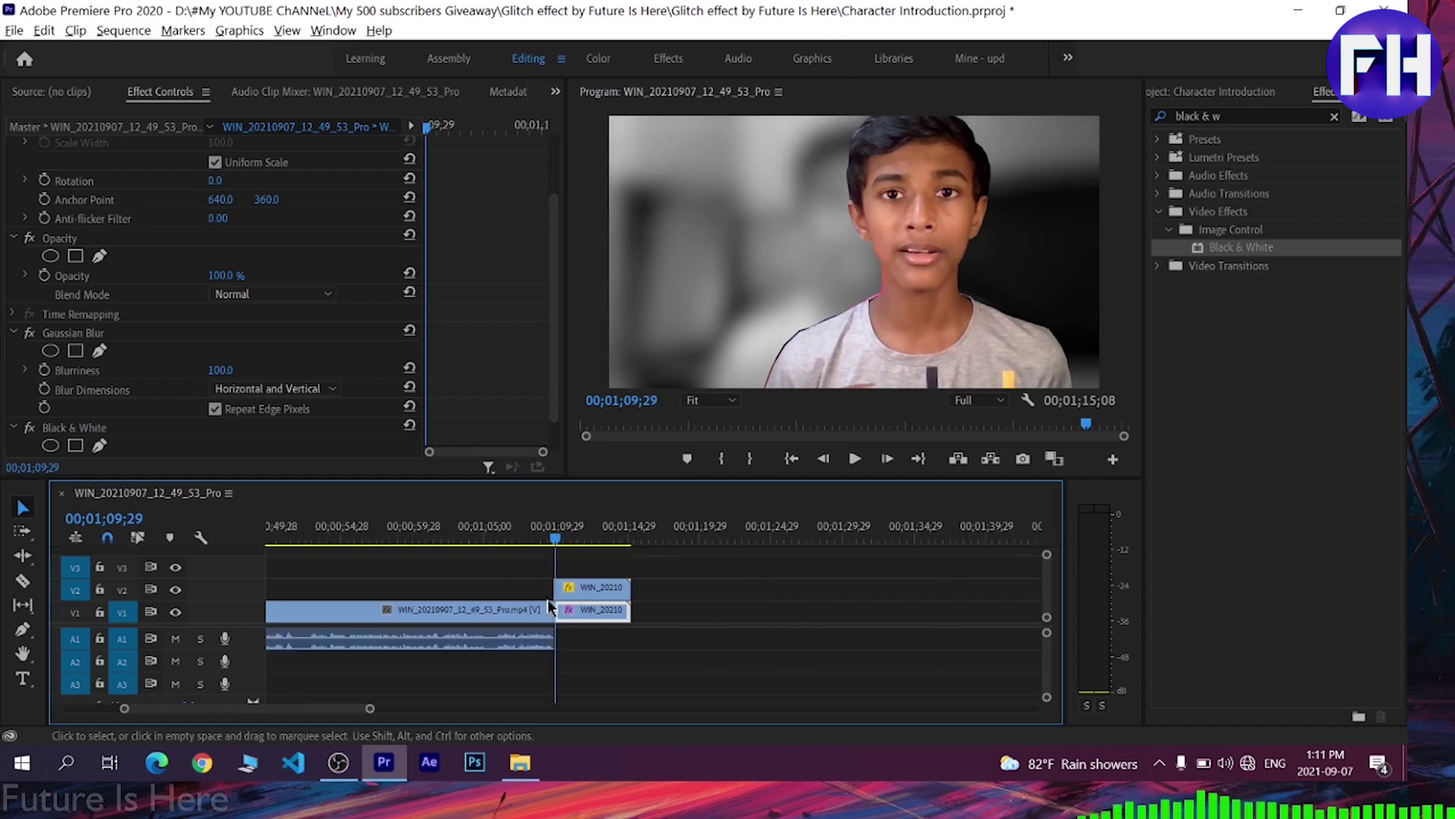
Show the Project media bin and park the playhead just before the cut.
left_click(1252, 92)
scroll(557, 553, "up", 3)
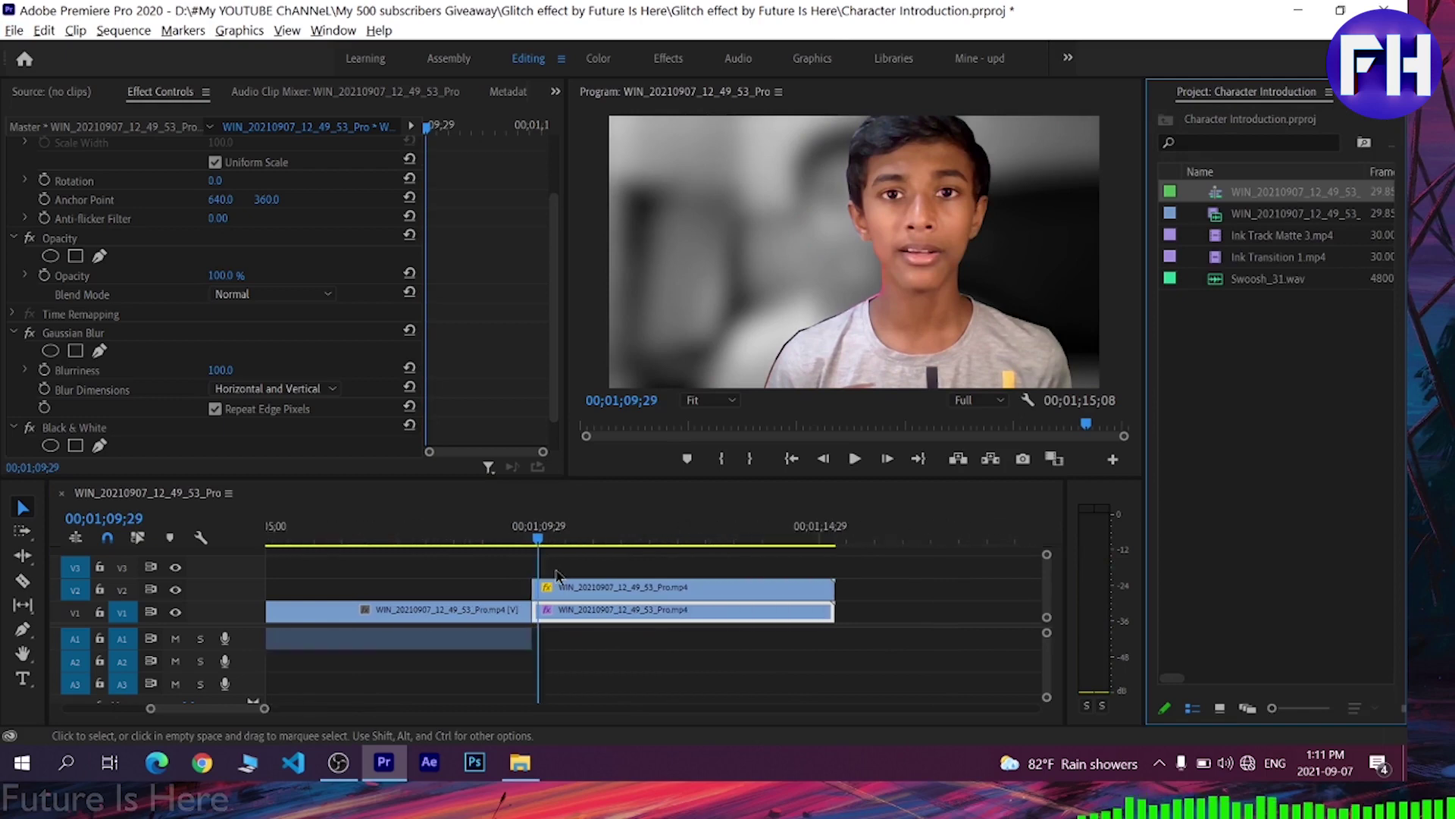
scroll(530, 553, "up", 3)
scroll(521, 551, "up", 1)
scroll(521, 551, "up", 1)
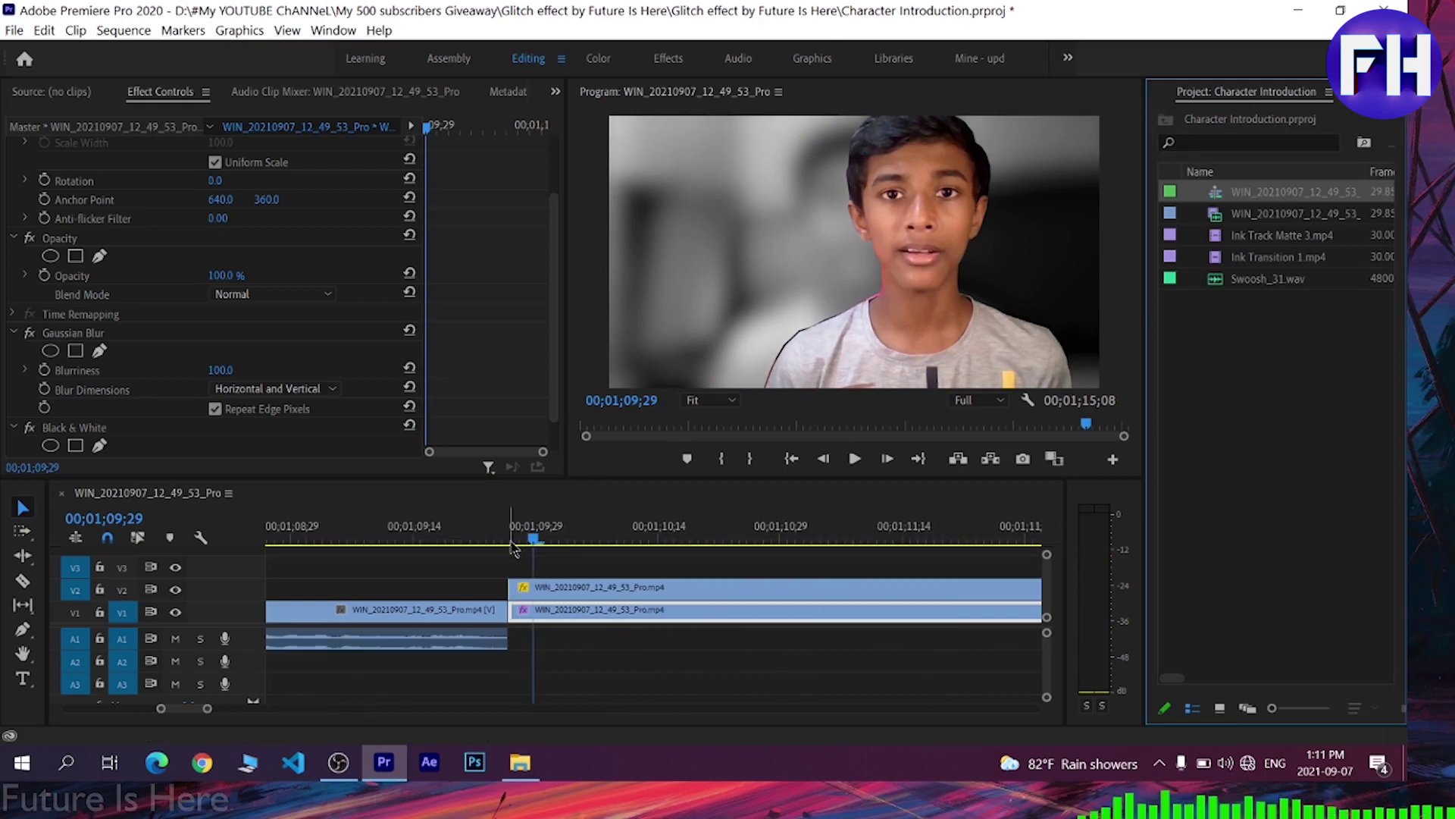
left_click(510, 543)
left_click(494, 542)
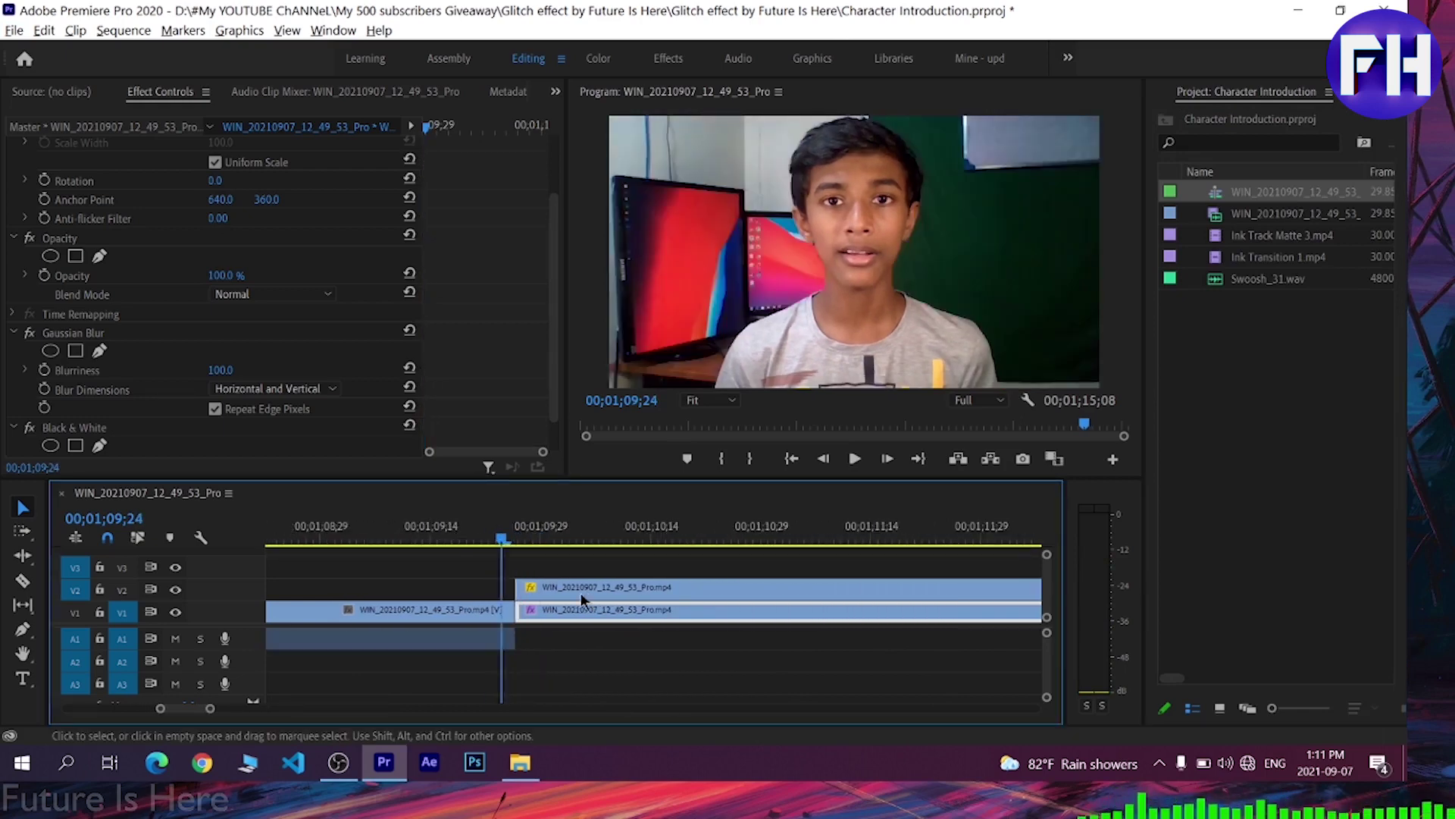
scroll(585, 592, "down", 5)
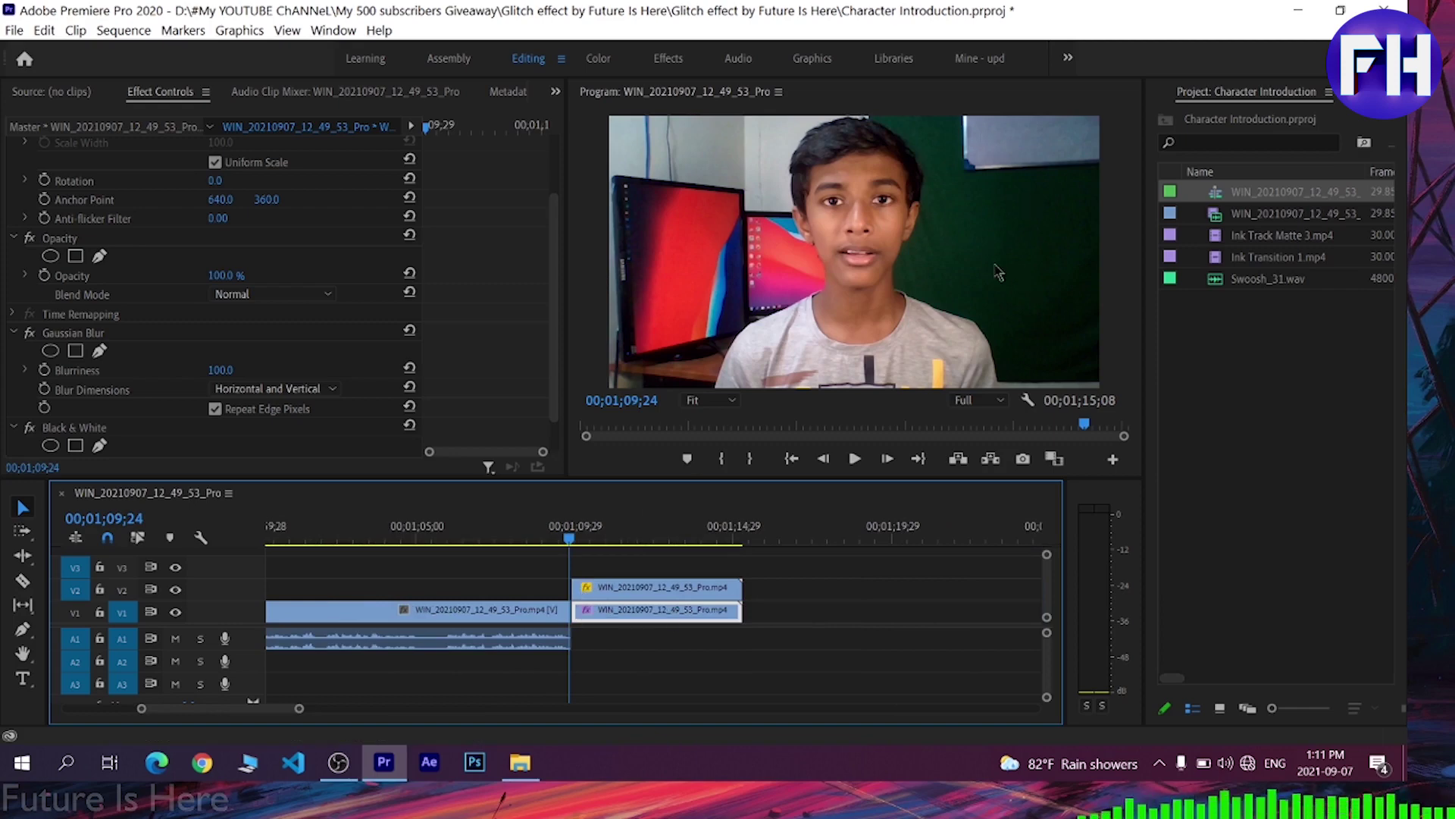
Play and step through the cut into the black-and-white freeze, then select Ink Track Matte 3.mp4.
left_click(561, 544)
key("space")
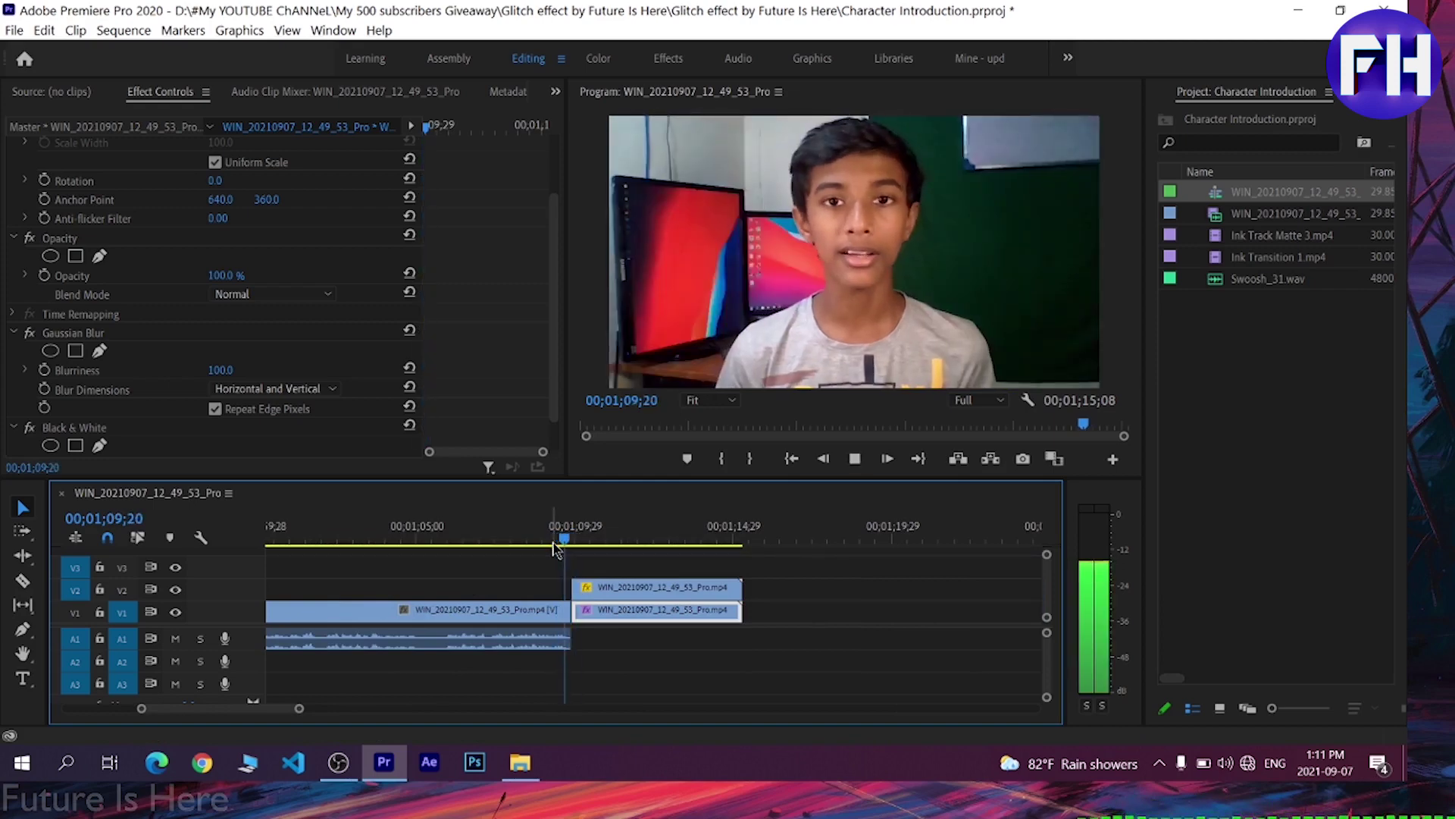
key("space")
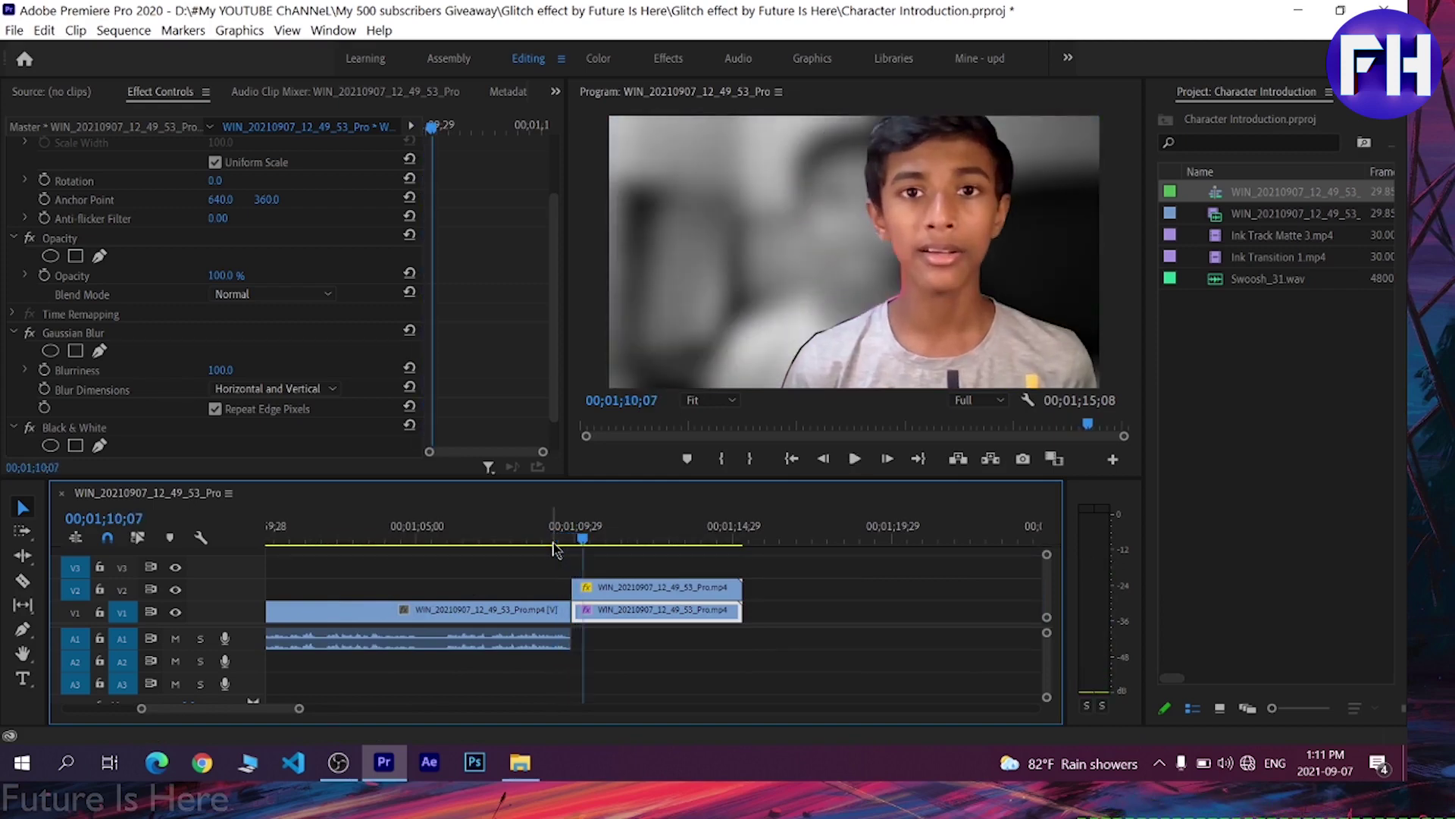
left_click(554, 544)
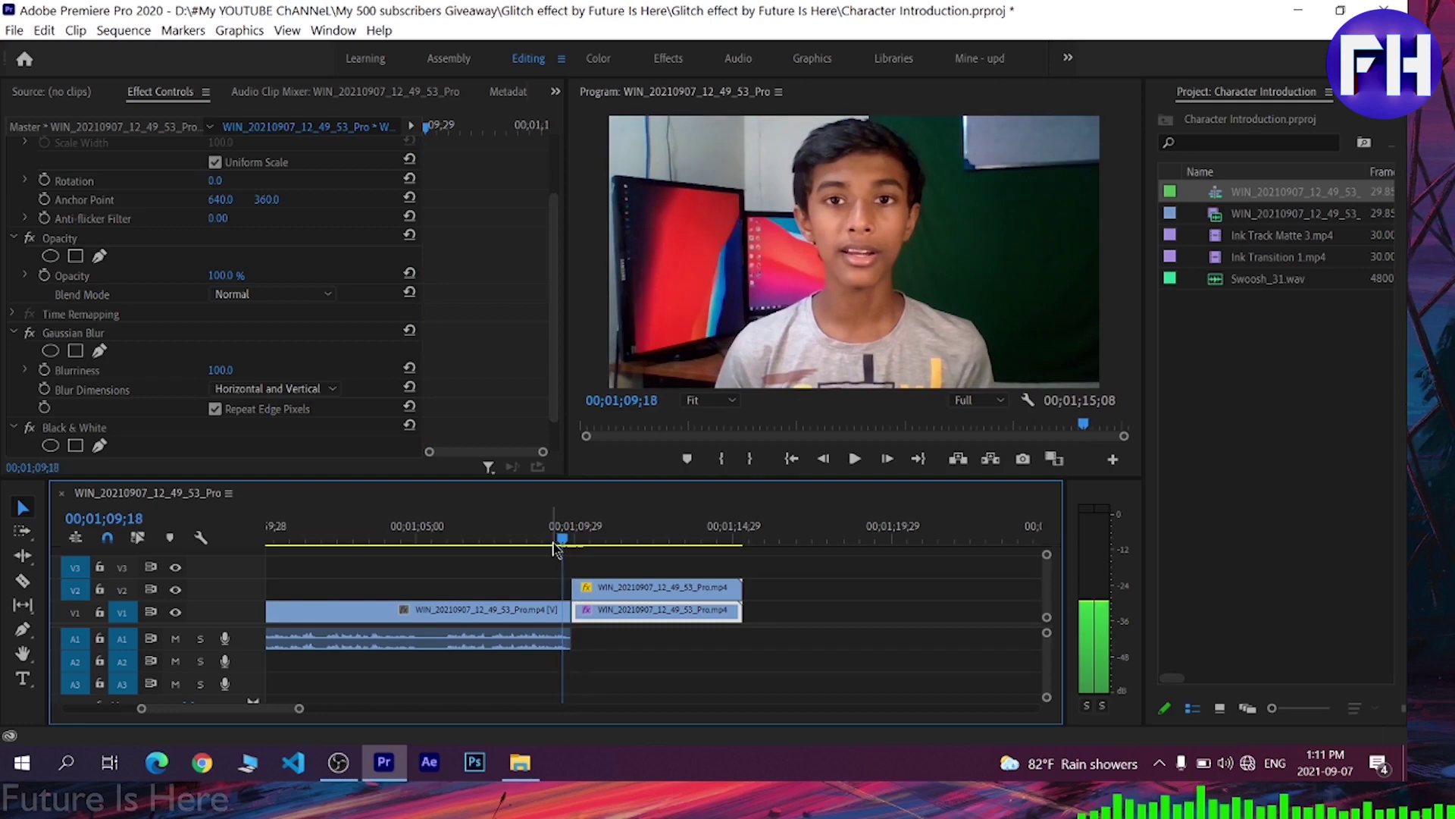
key("space")
key("space")
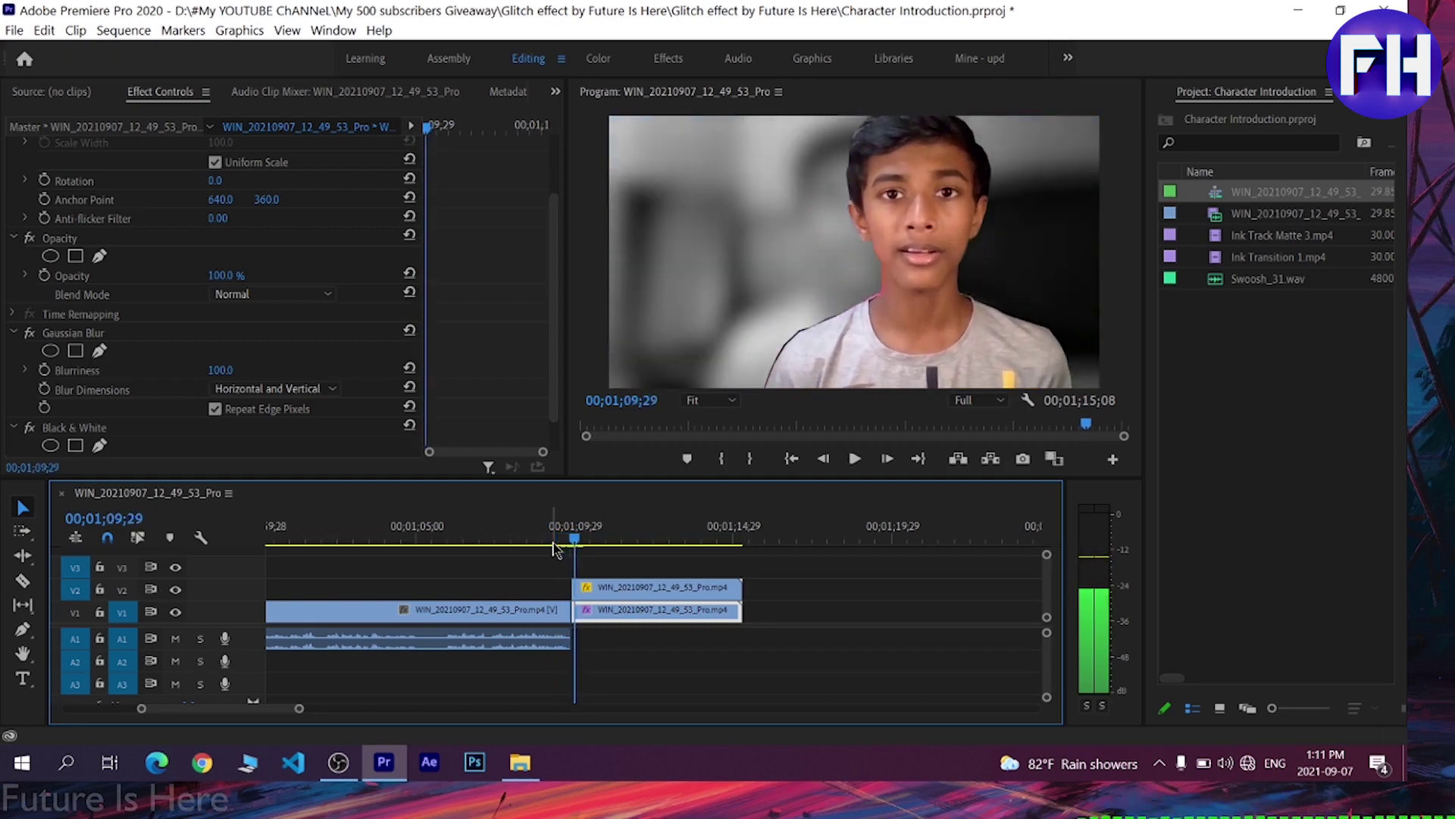
key("Right")
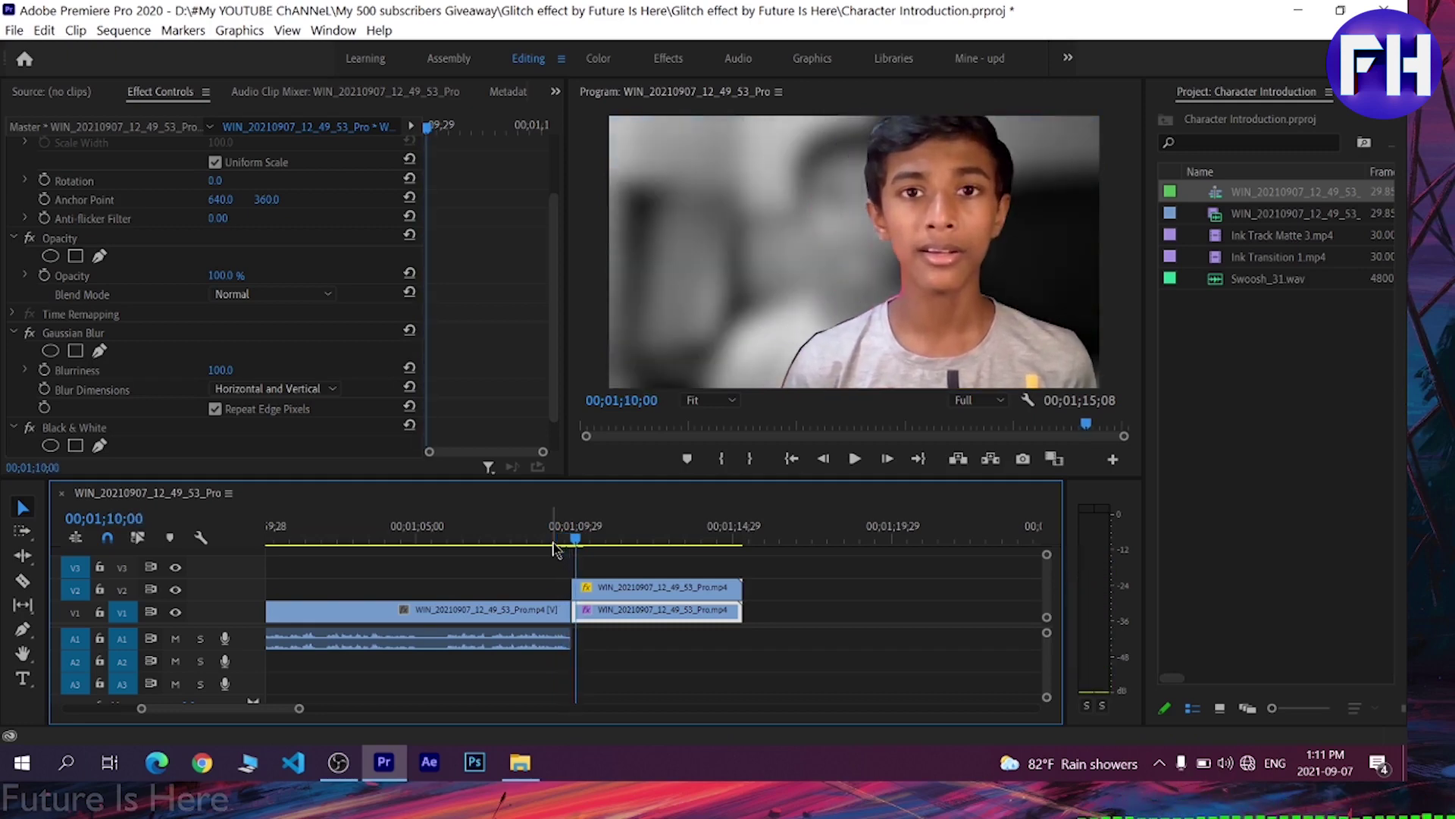
key("Left")
key("Right")
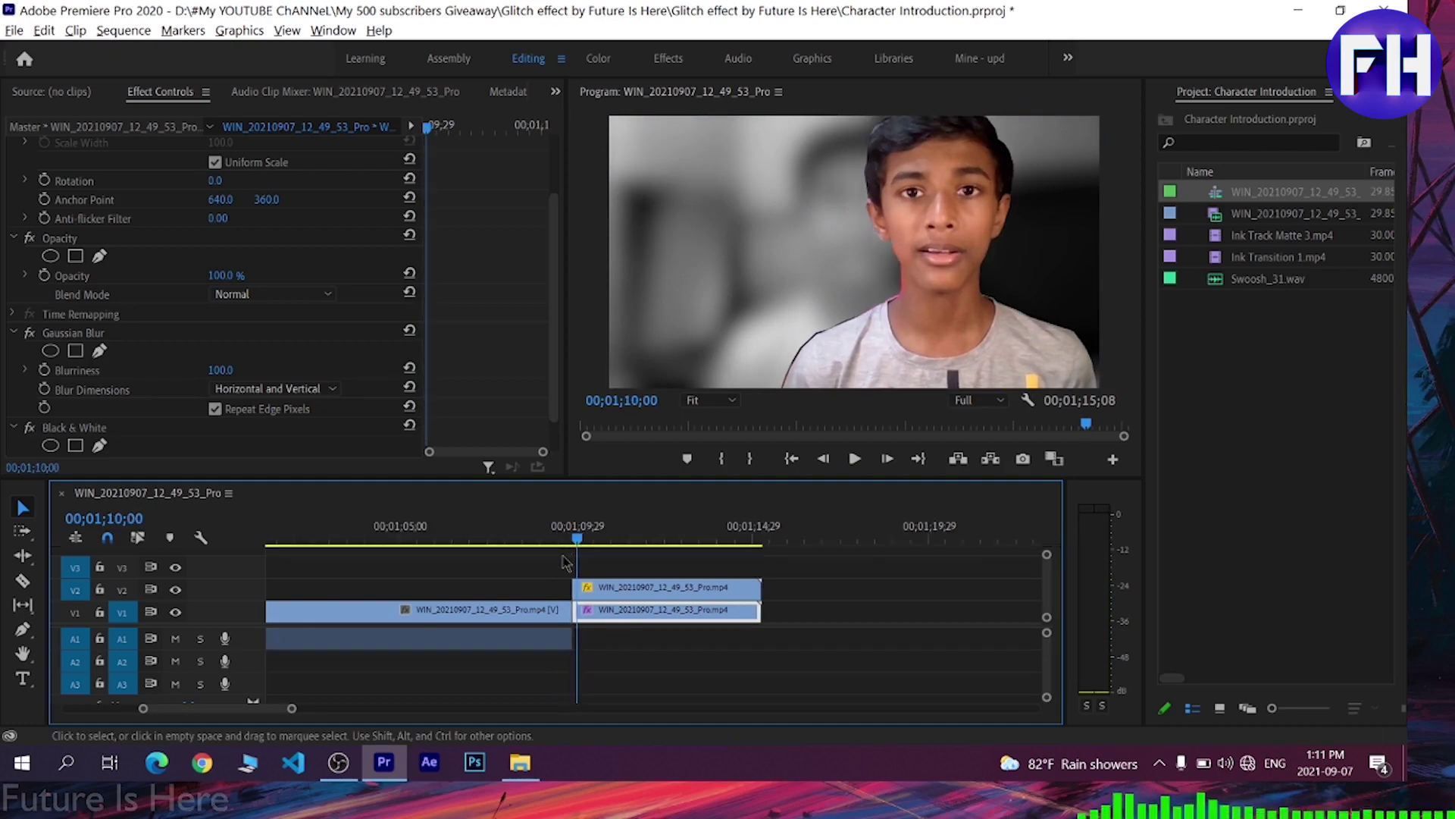
key("equal")
key("equal")
key("equal")
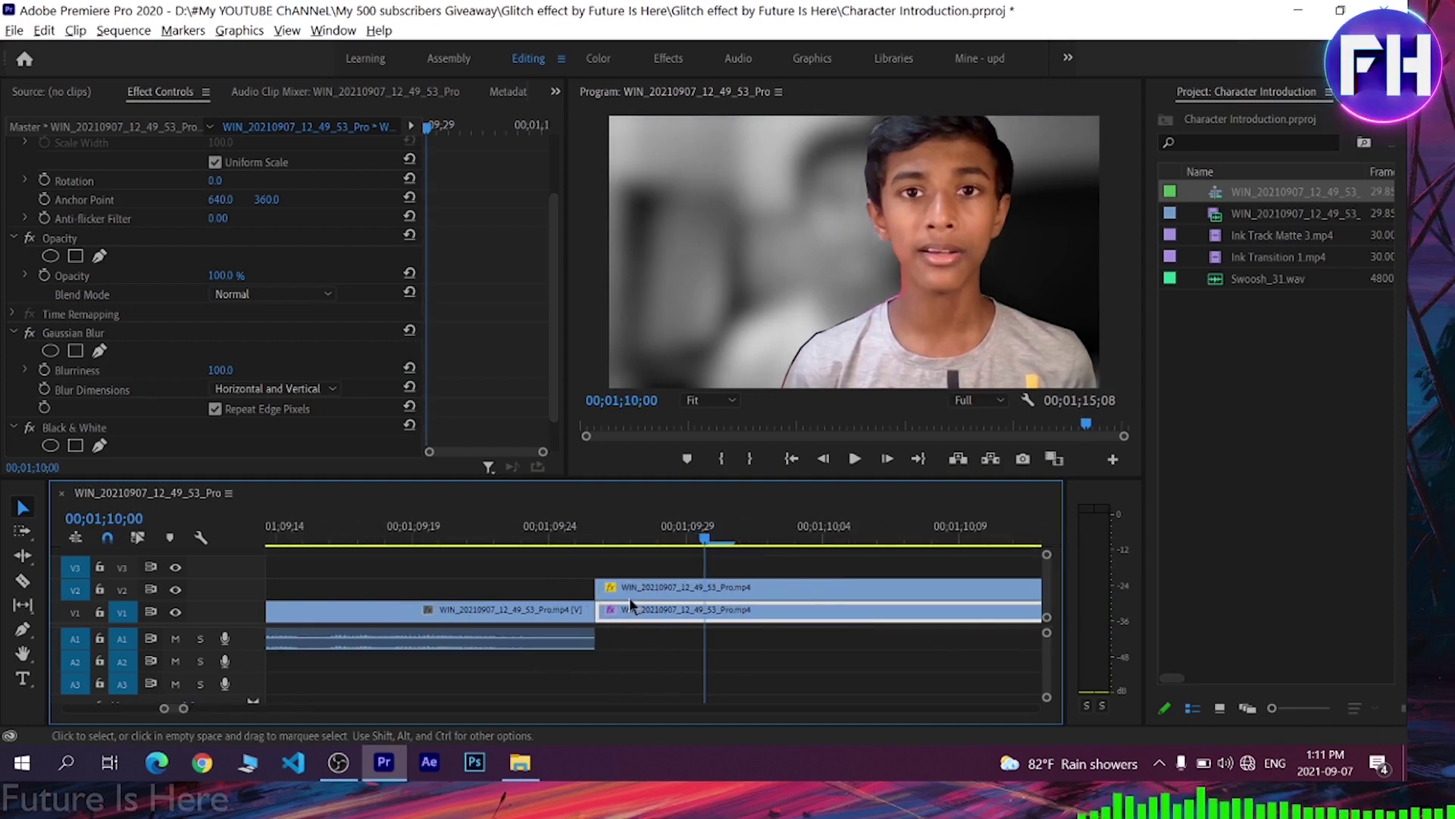
key("minus")
key("minus")
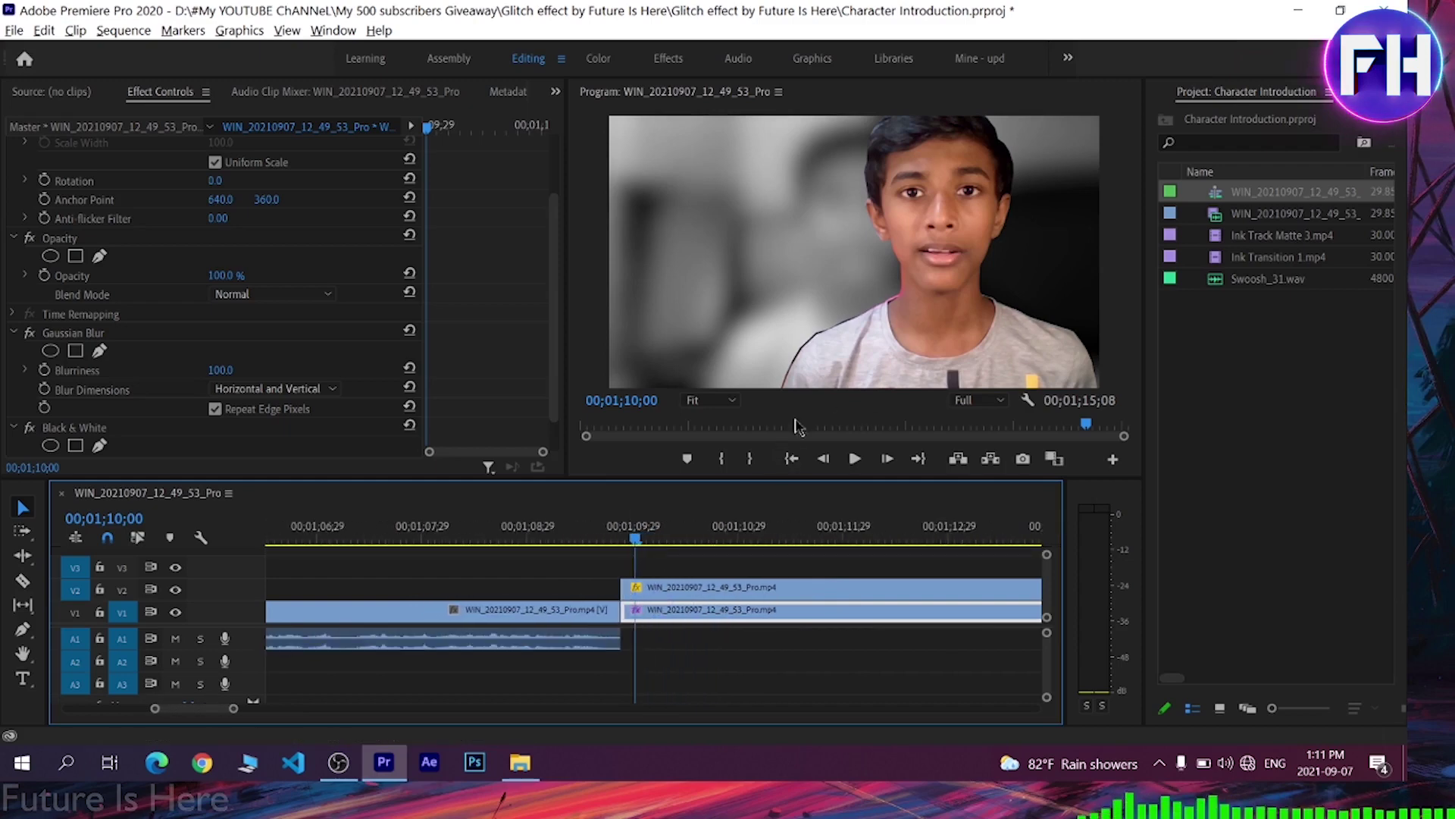
key("minus")
key("minus")
key("minus")
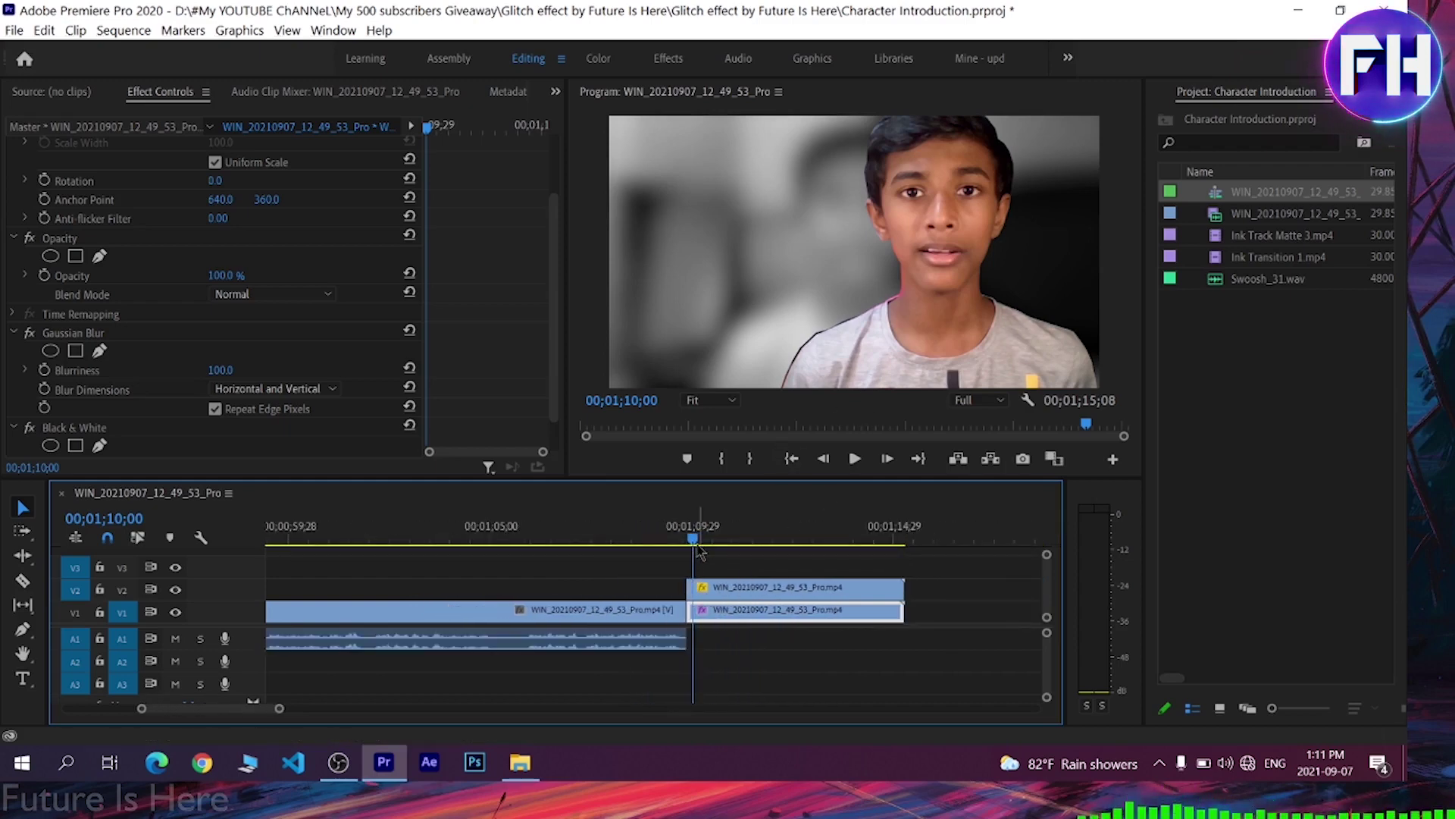
scroll(698, 543, "down", 3)
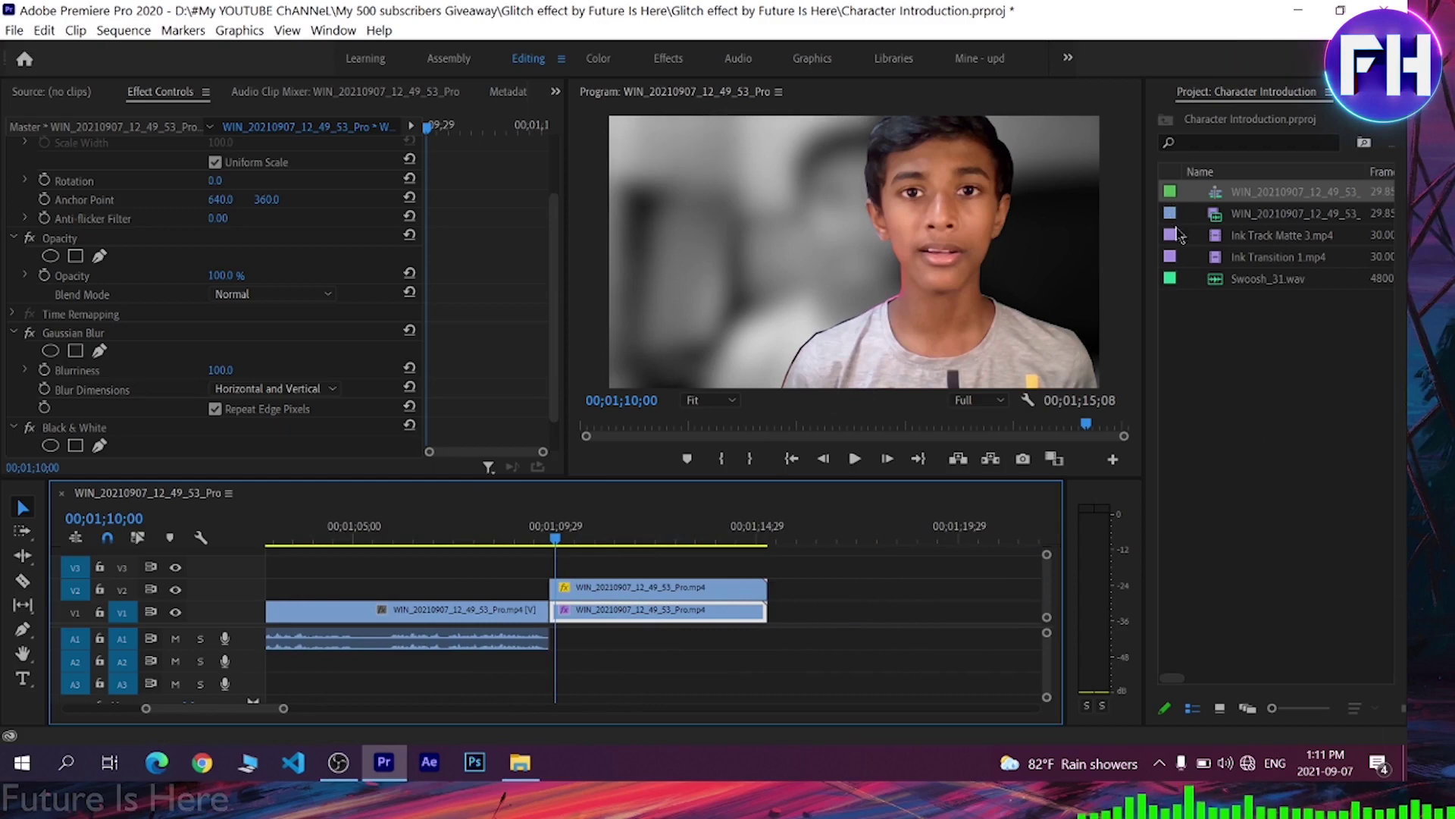
left_click(1173, 242)
Preview Ink Track Matte 3.mp4 in the Source monitor.
double_click(1174, 243)
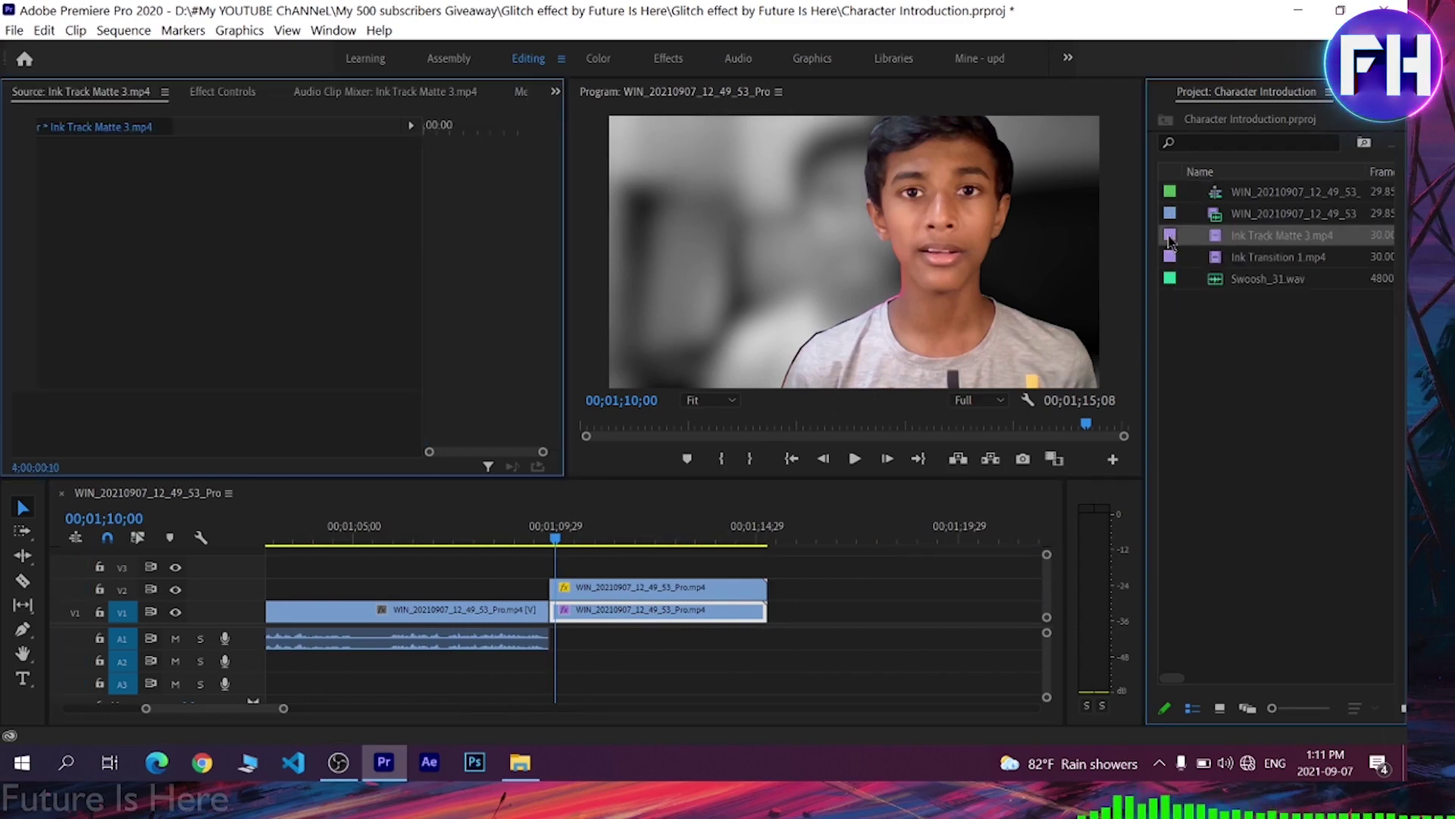
left_click(280, 459)
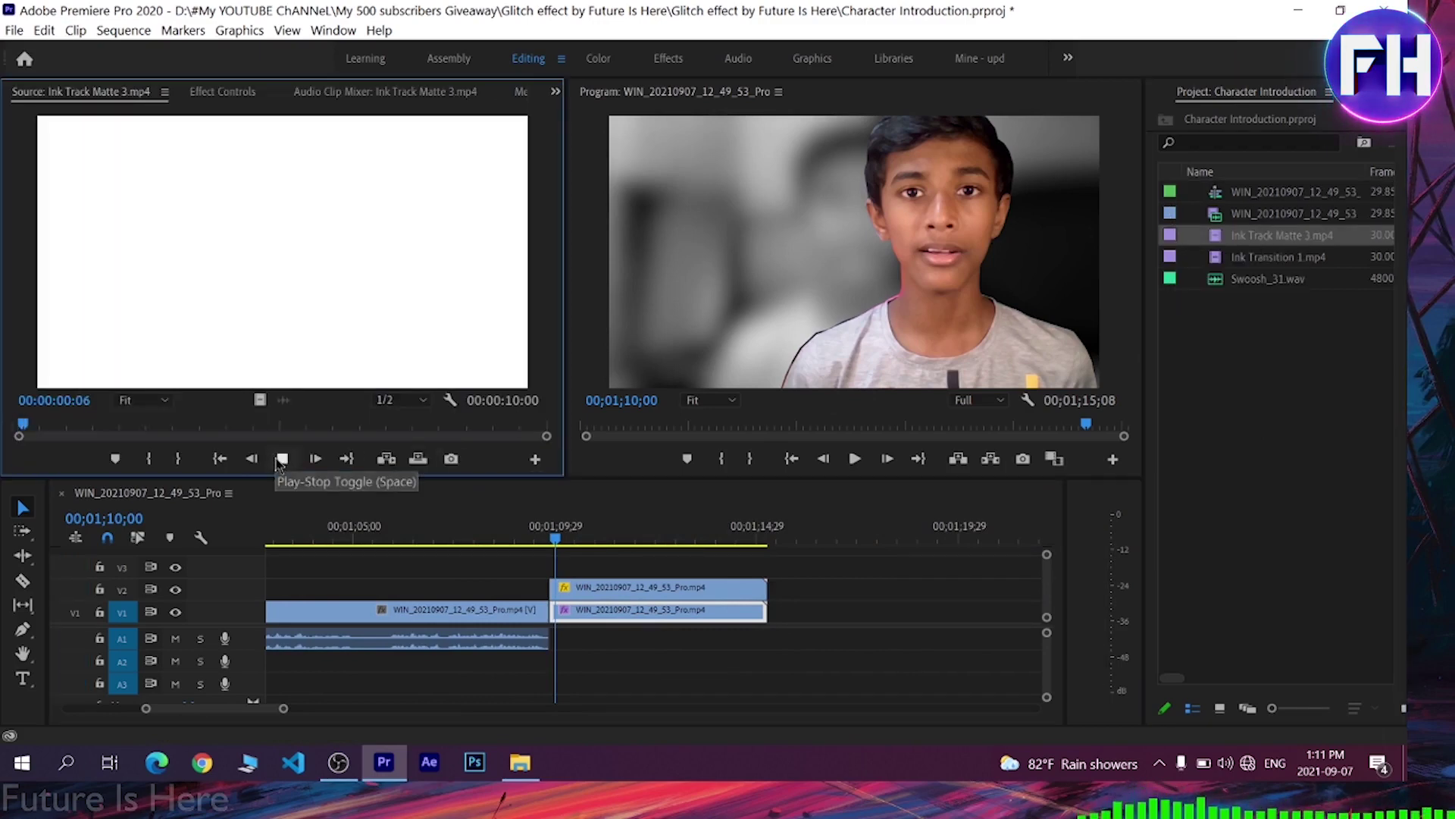
key("space")
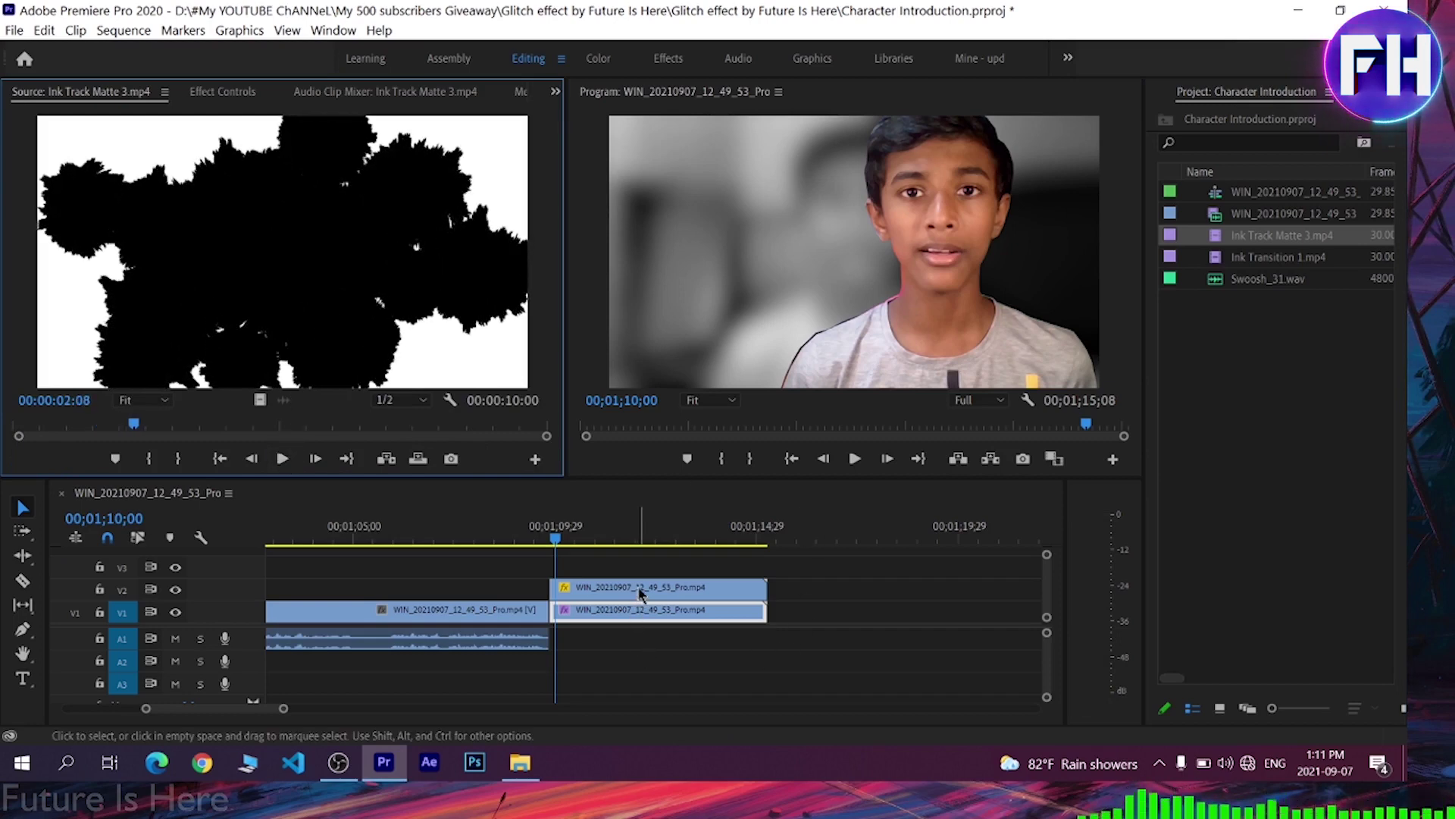
Move the masked cutout copy from V2 up to V3 with Alt+Up.
left_click(626, 584)
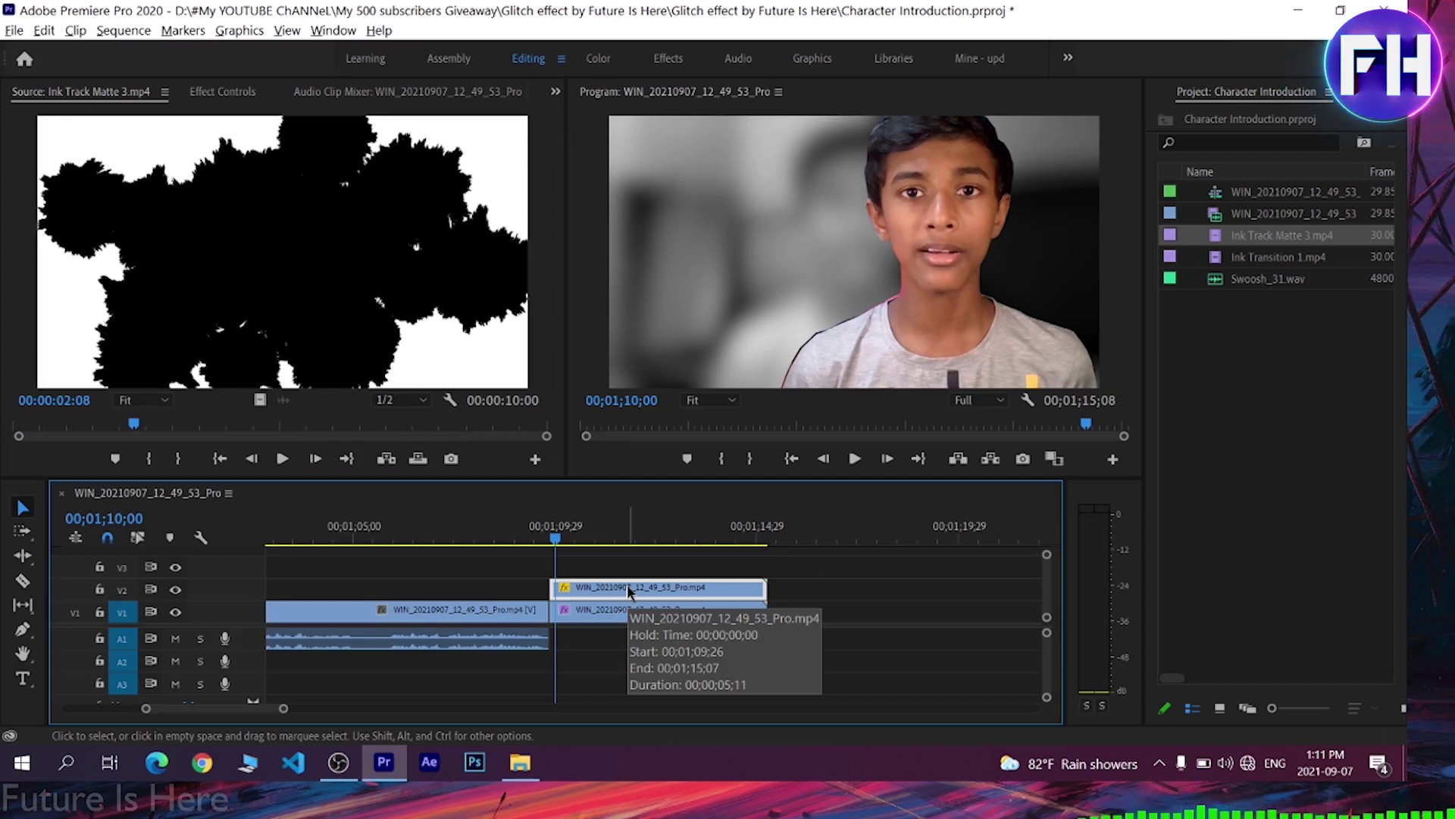
key("alt+Up")
key("alt+Up")
key("minus")
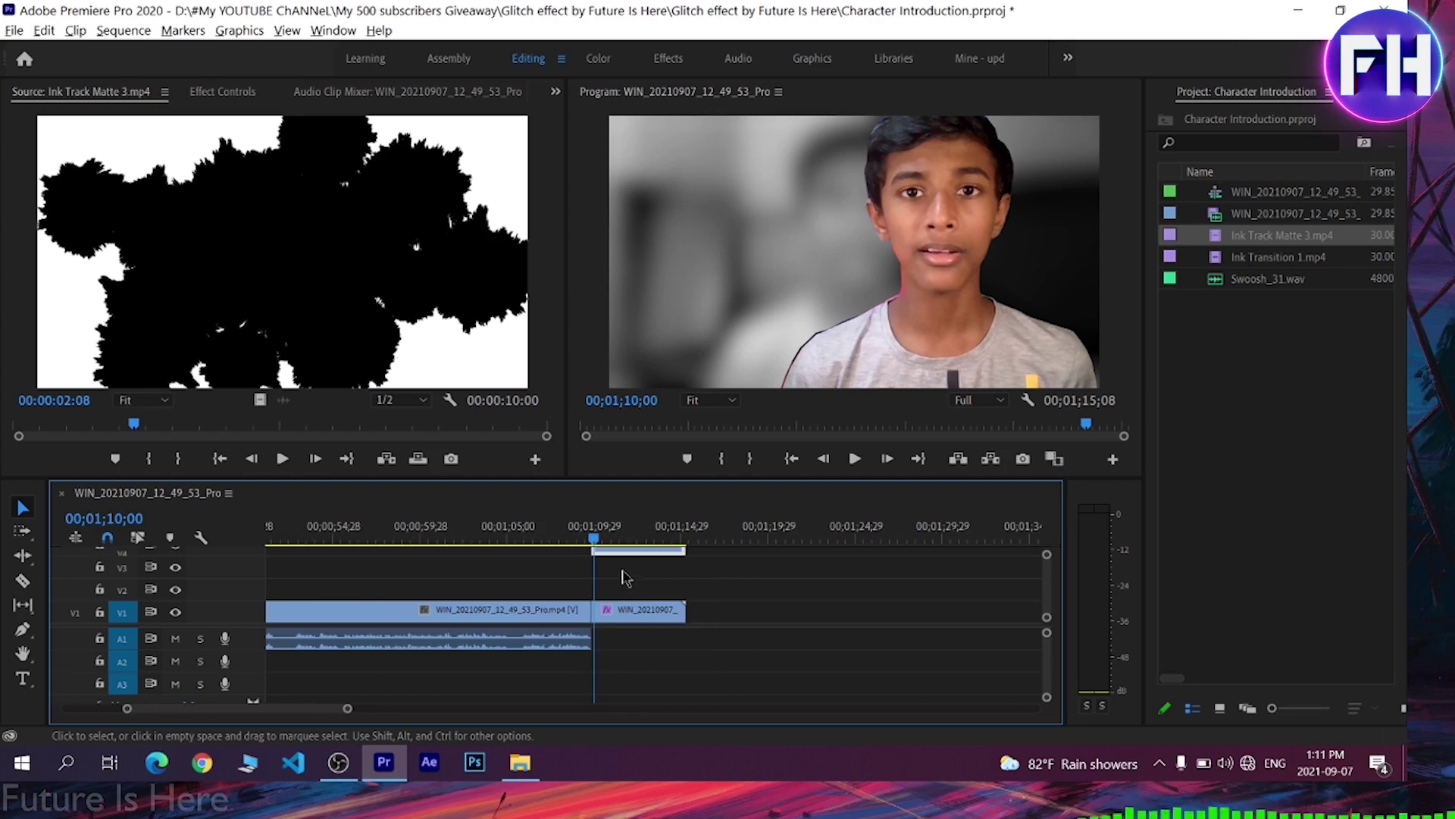
mouse_move(1173, 237)
left_mouse_down()
mouse_move(633, 593)
mouse_move(599, 599)
left_mouse_up()
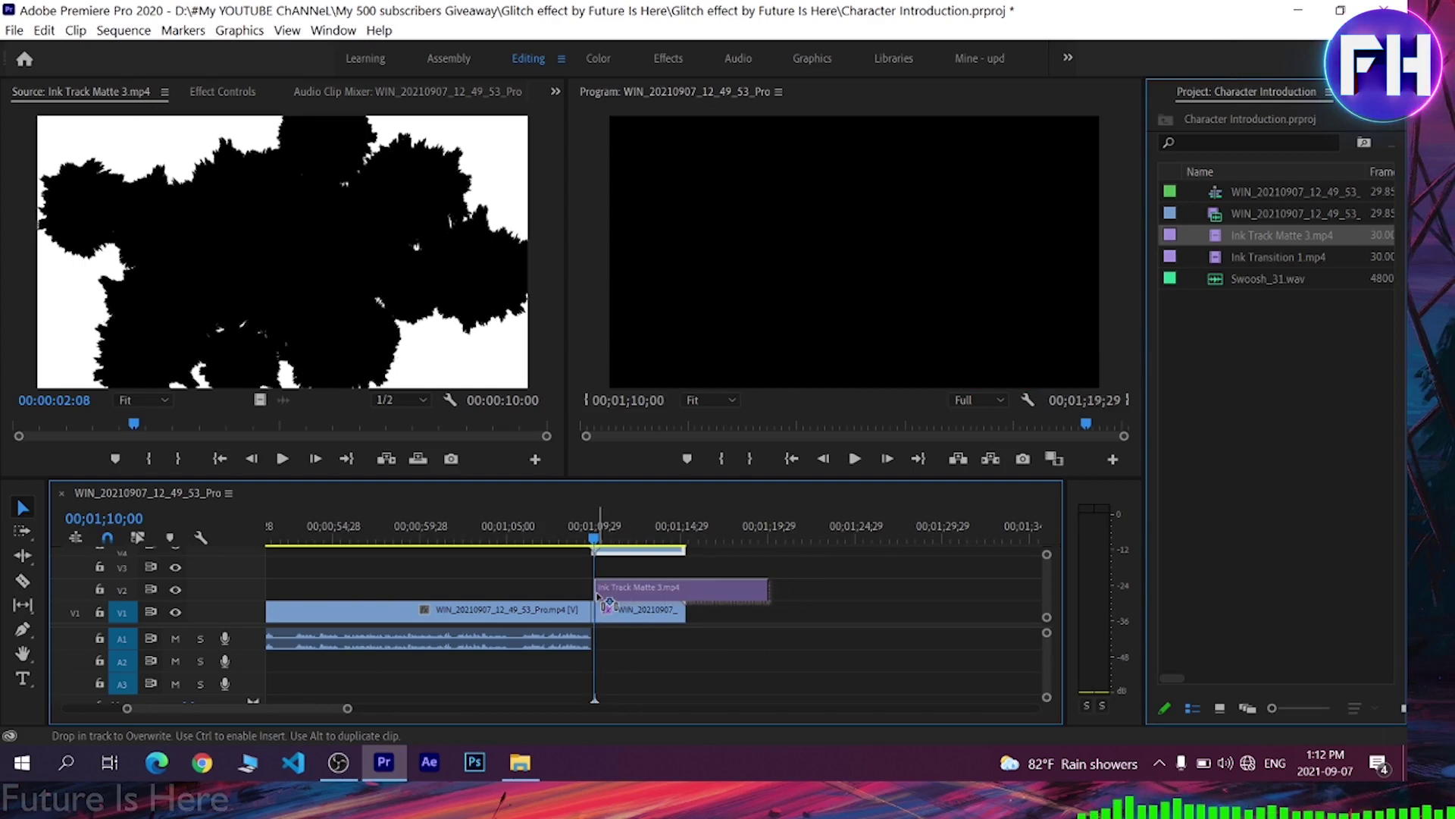
left_click_drag(599, 599, 600, 592)
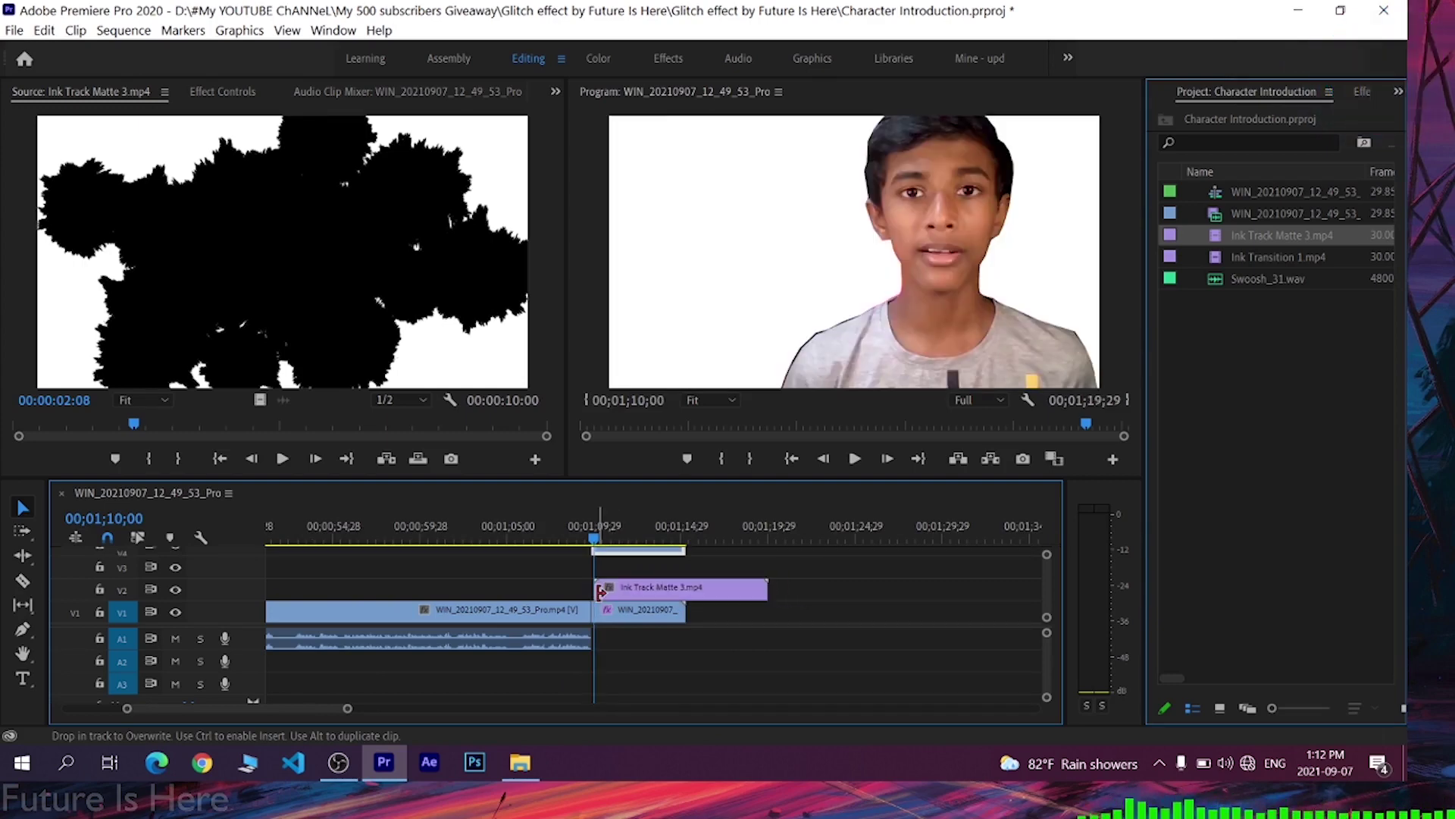
key("equal")
key("equal")
key("equal")
left_click_drag(595, 540, 819, 541)
left_click(846, 588)
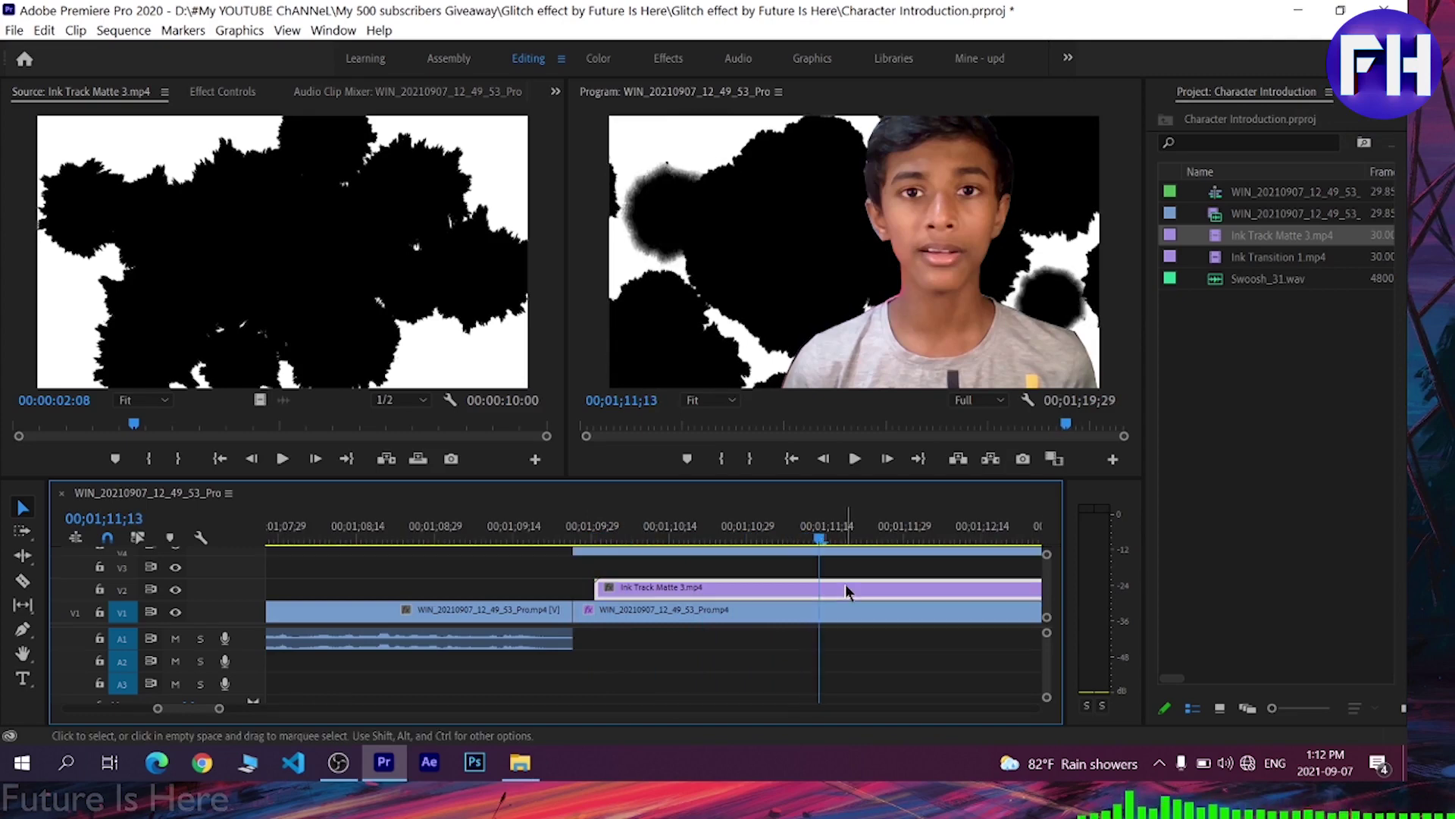
key("ctrl+k")
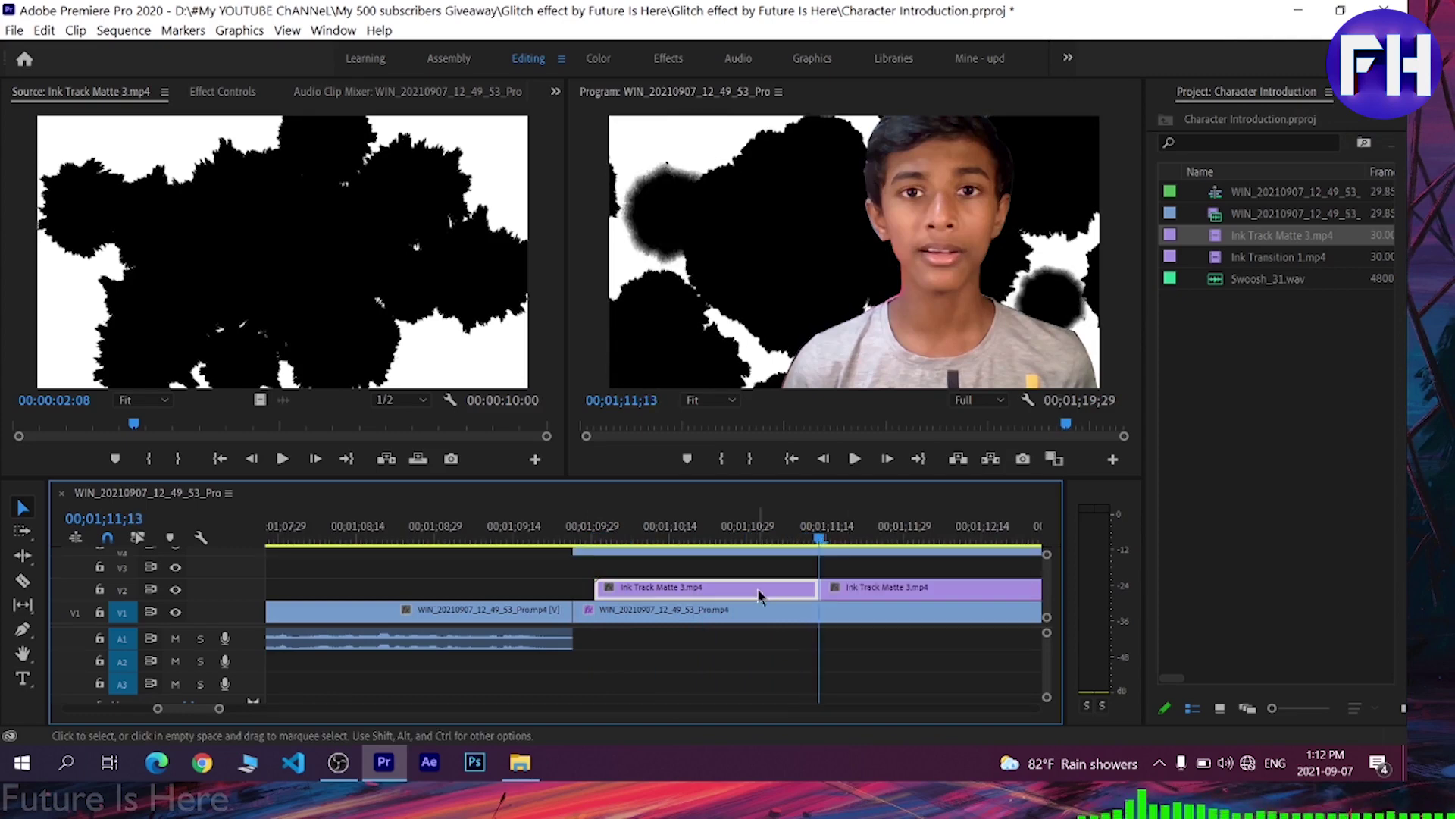
key("Delete")
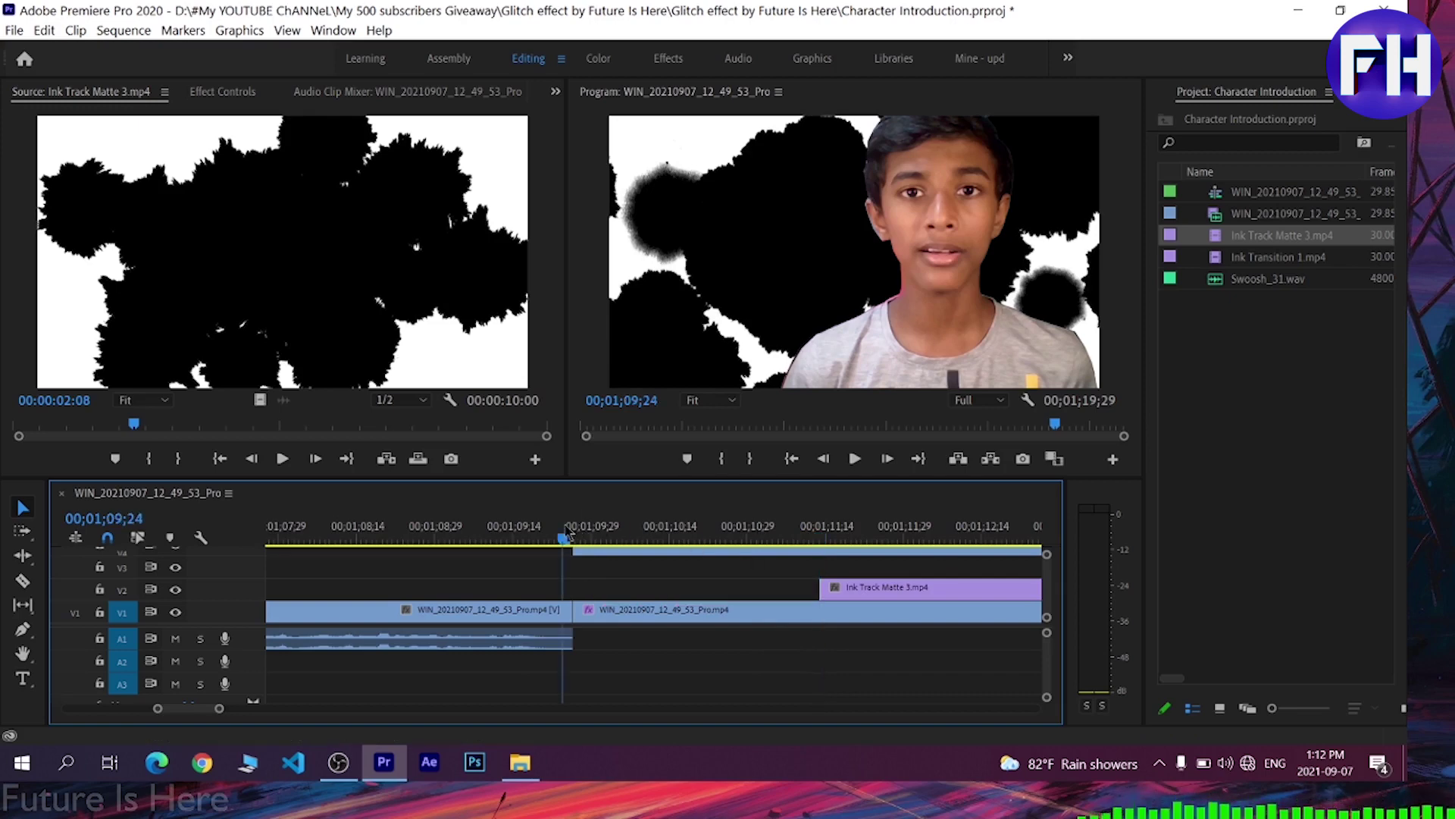
left_click(564, 534)
key("space")
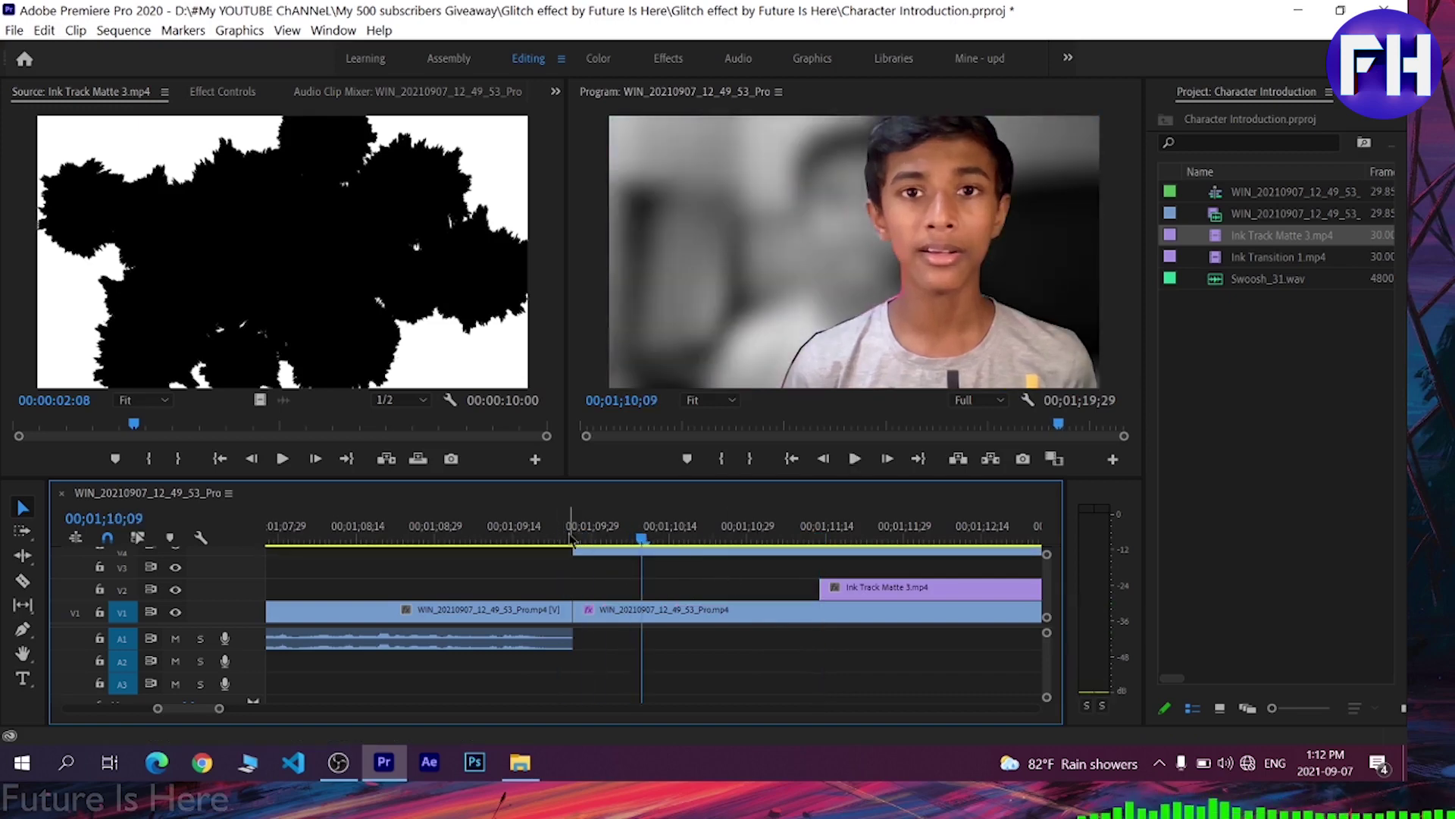
left_click(580, 540)
key("space")
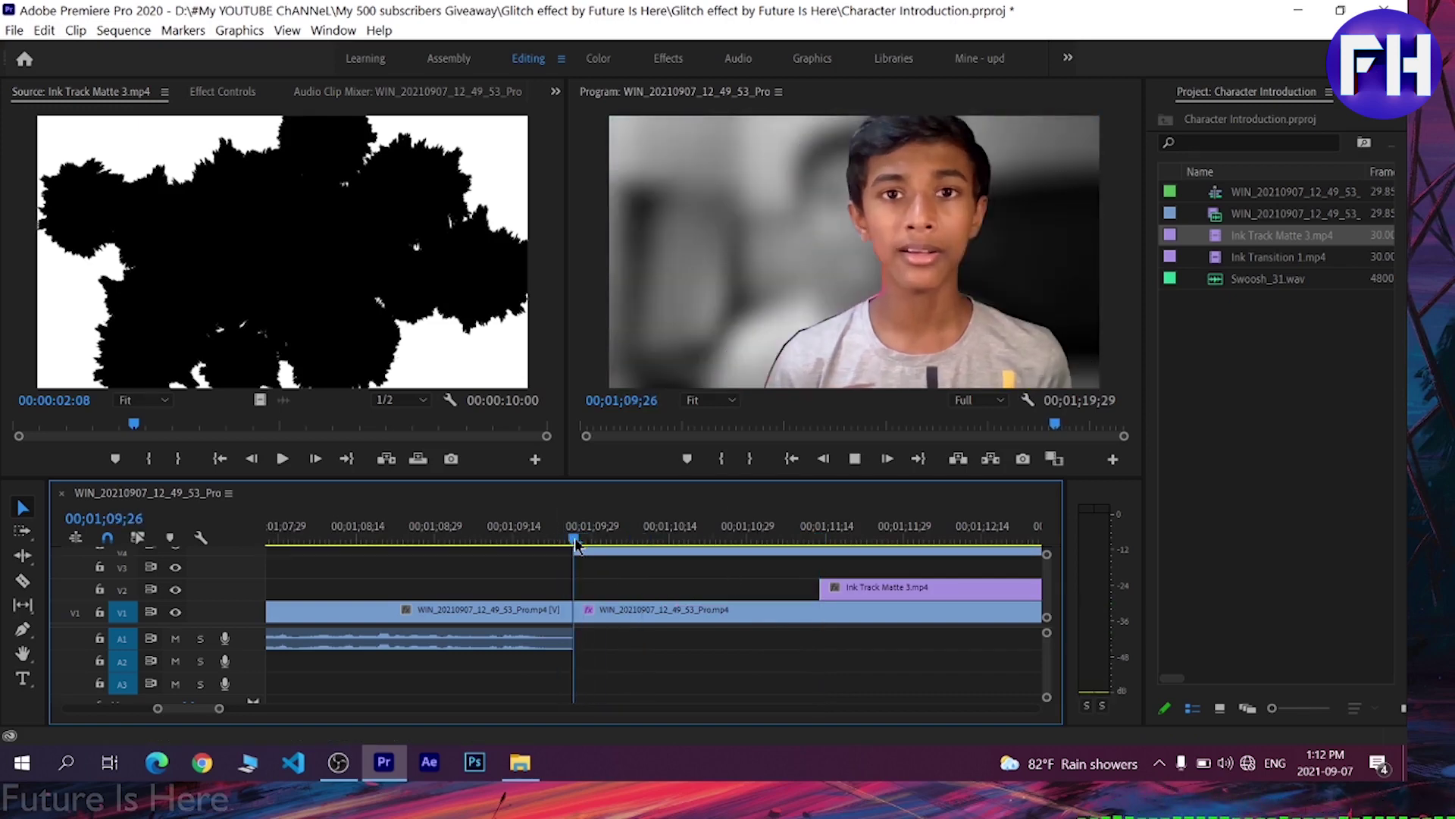
left_click(561, 539)
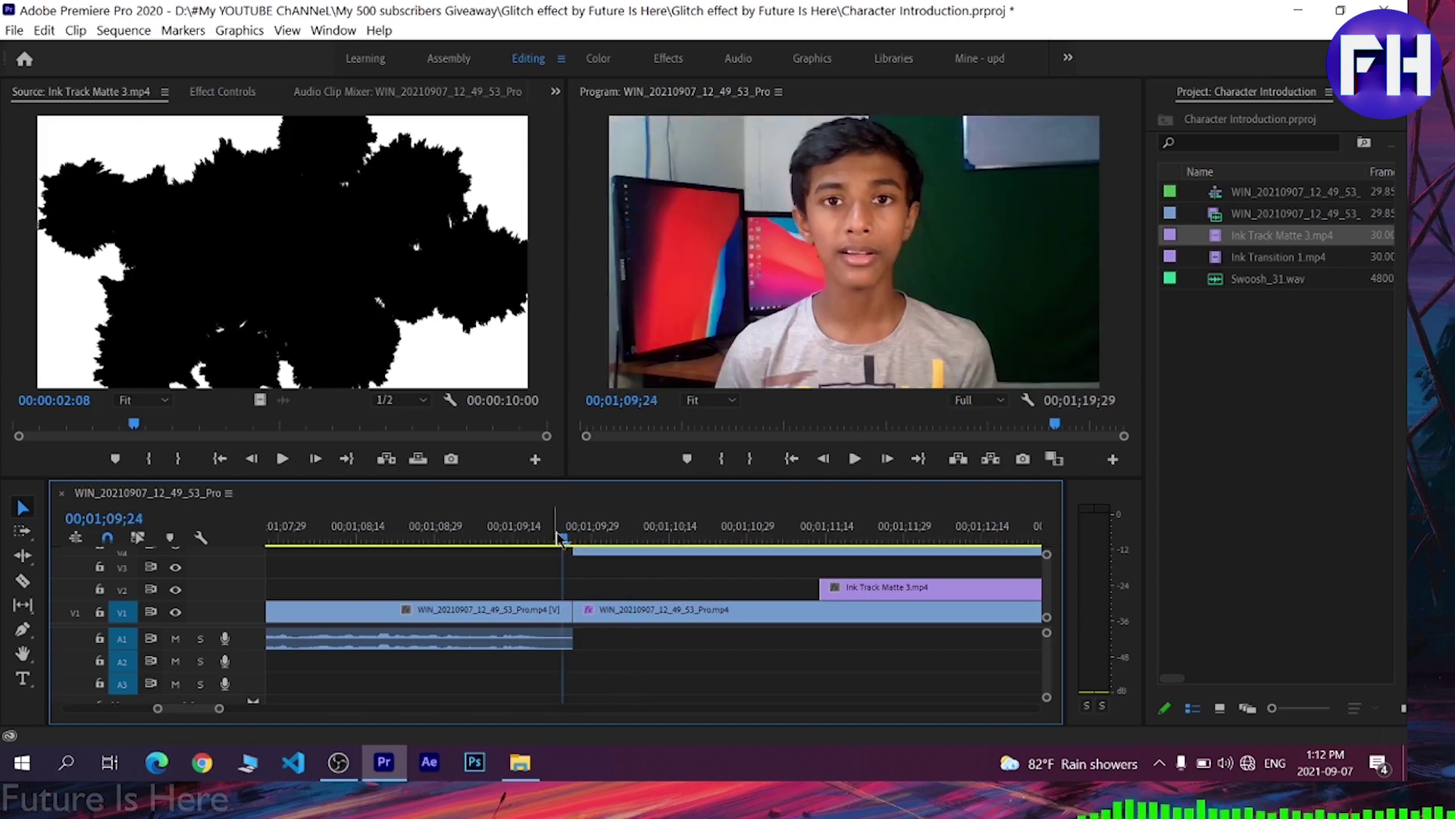
key("space")
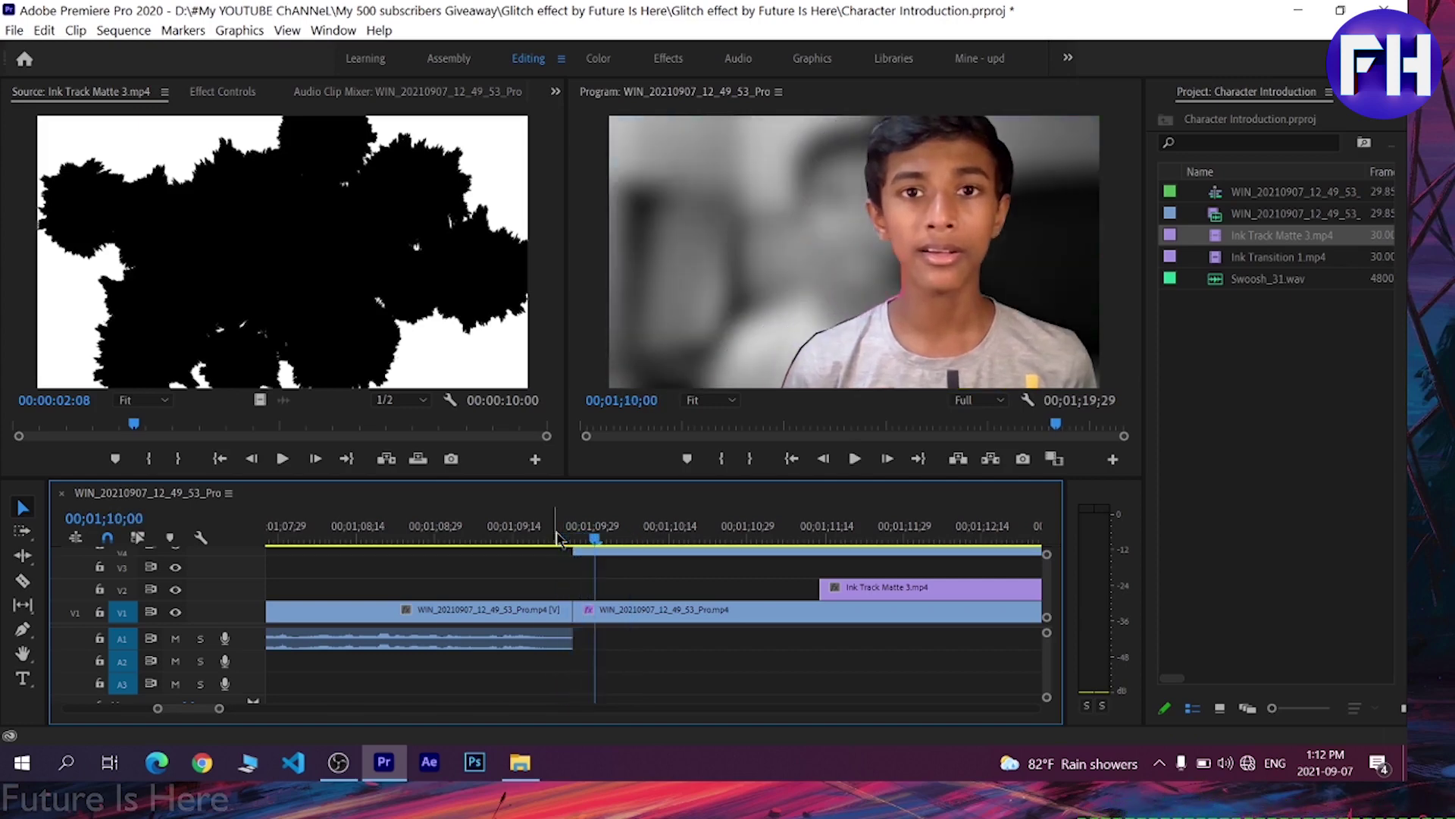
Slide the Ink Track Matte clip left so it starts with the freeze frame.
mouse_move(838, 587)
left_mouse_down()
mouse_move(643, 607)
mouse_move(612, 589)
left_mouse_up()
key("minus")
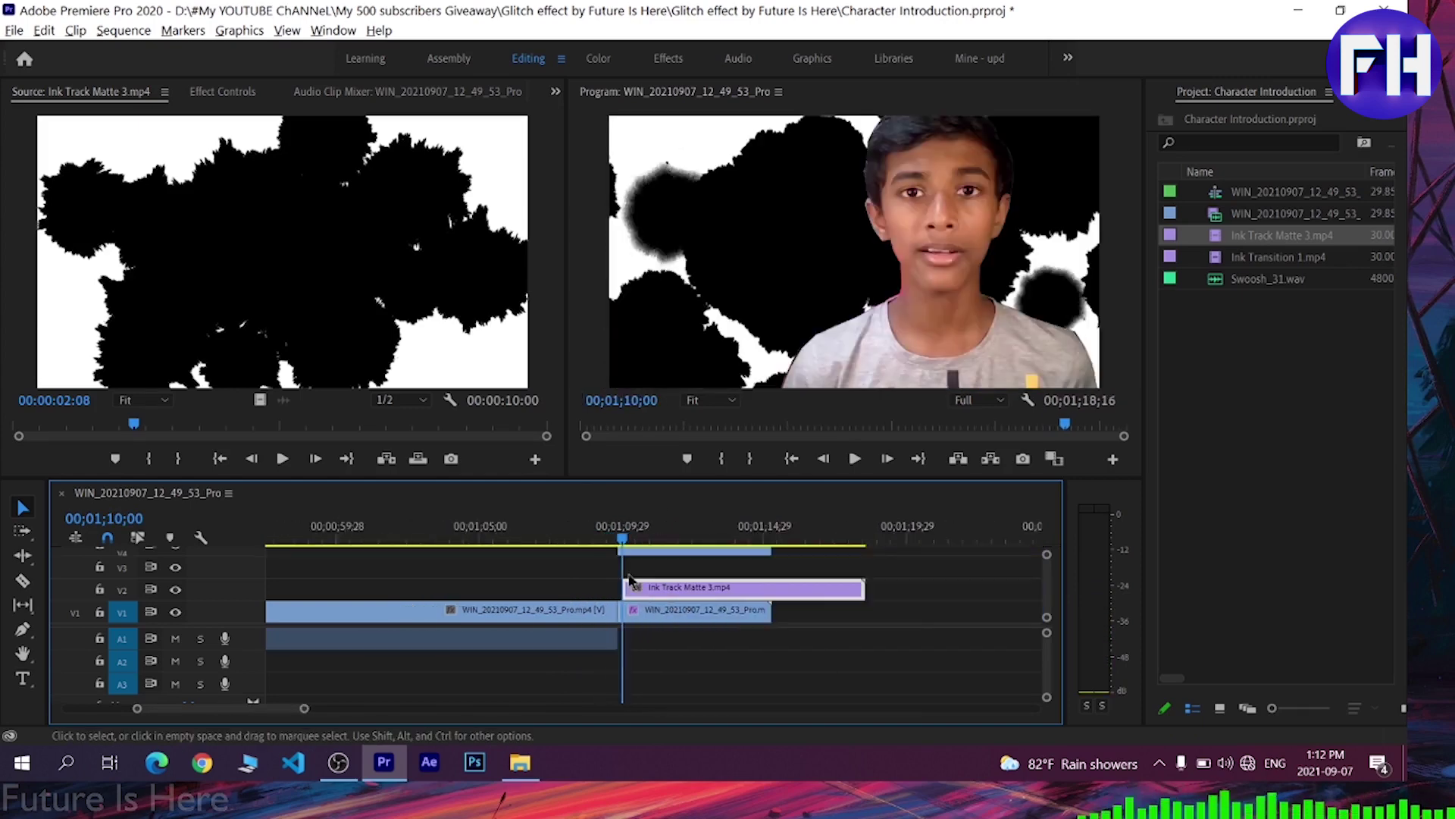
key("minus")
key("equal")
key("equal")
key("equal")
Cut the matte clip at 01;15;08 and delete the part beyond the freeze frame.
left_click(694, 535)
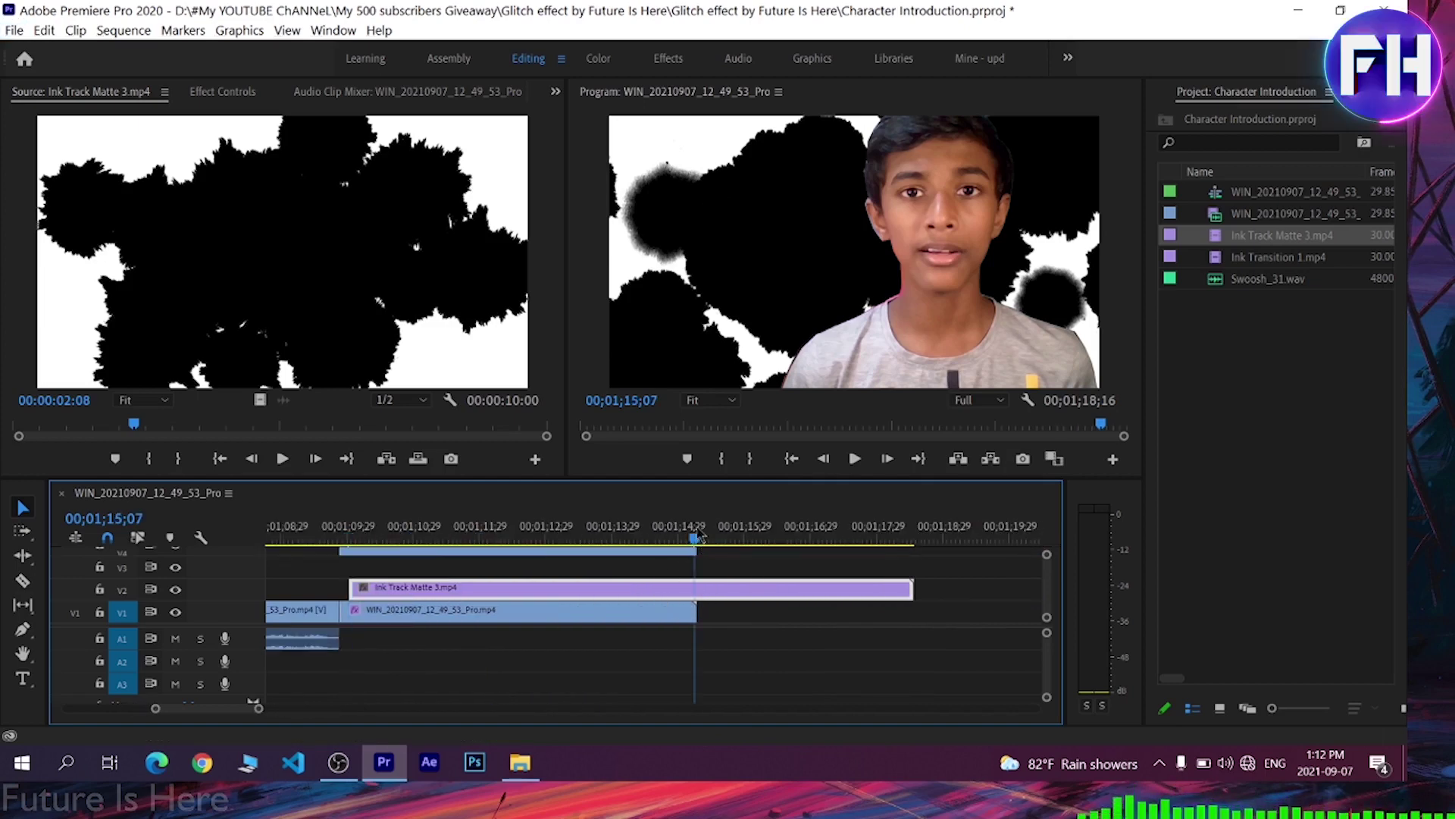
key("Right")
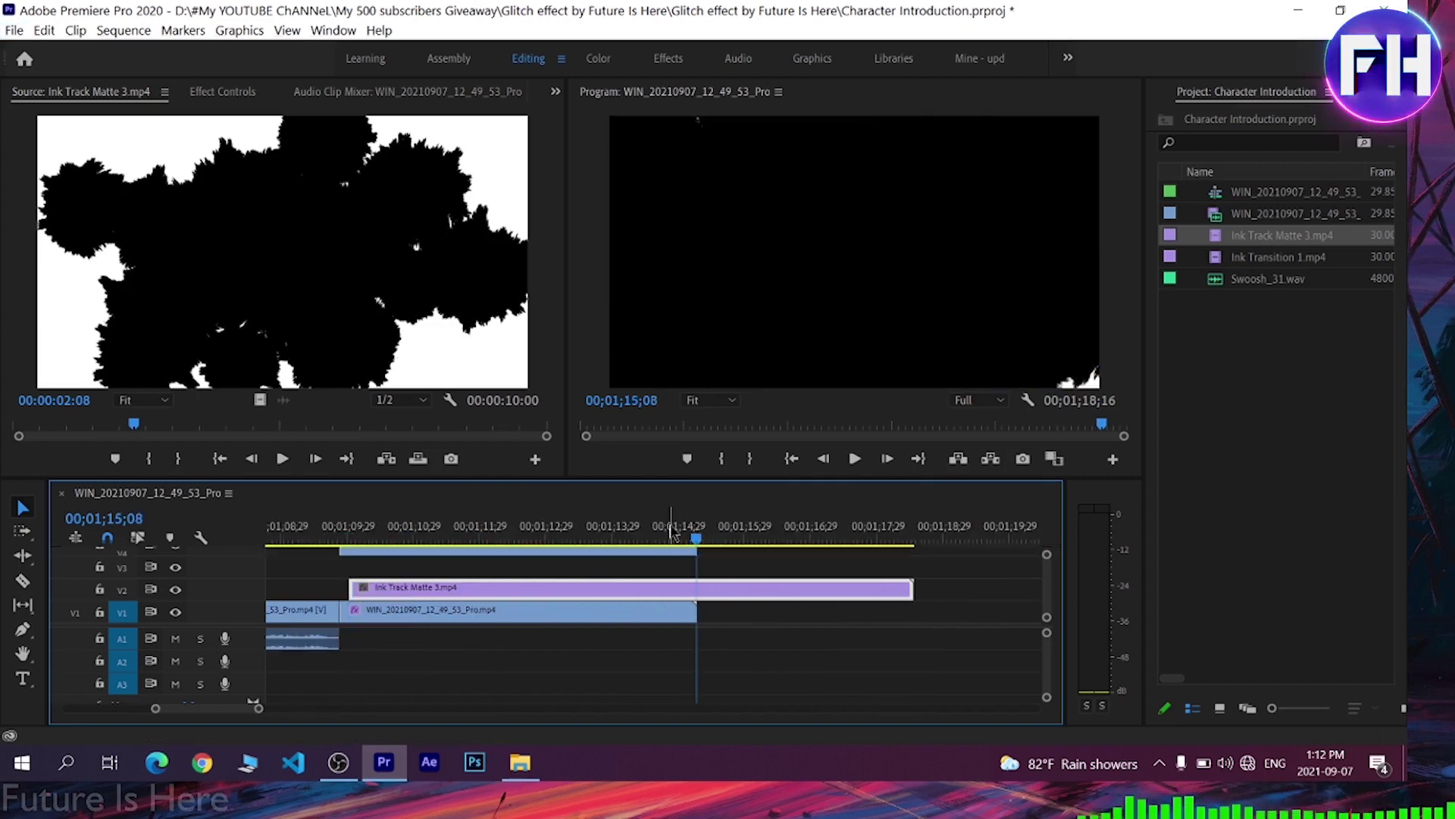
key("ctrl+k")
left_click(841, 588)
key("Delete")
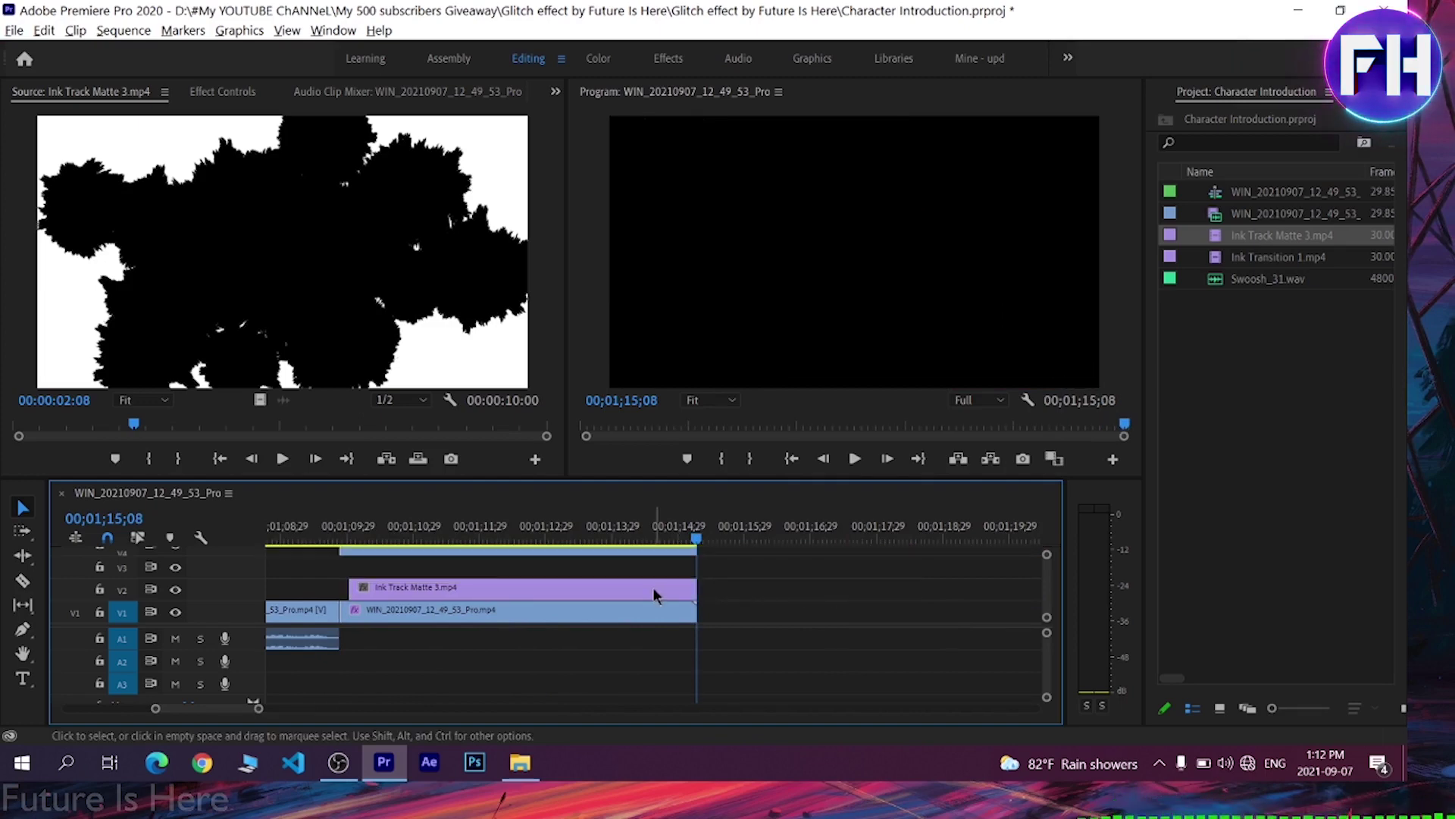
key("minus")
Preview the ink reveal over the freeze frame and show its Effect Controls.
left_click(499, 526)
key("space")
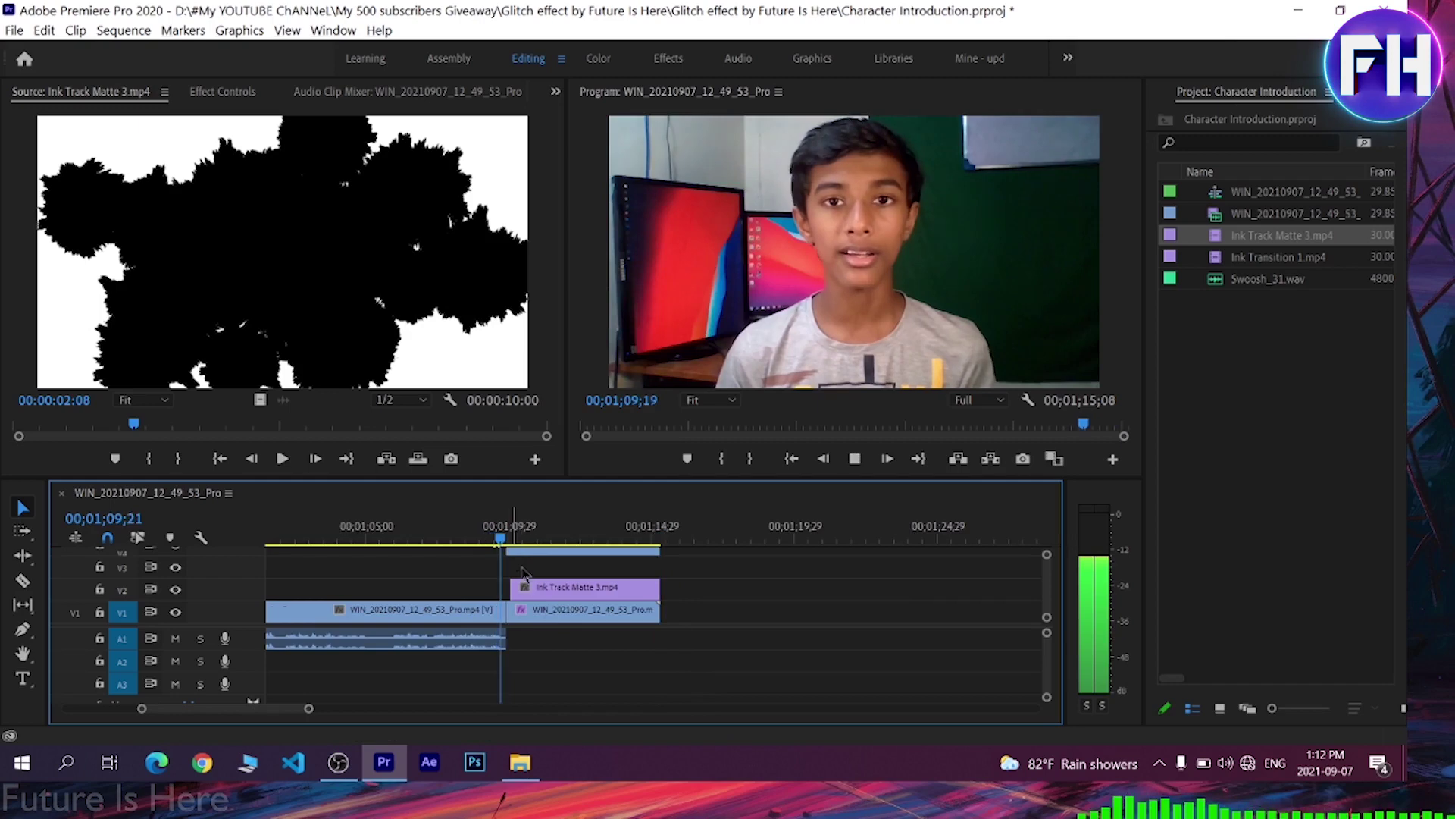
left_click(502, 544)
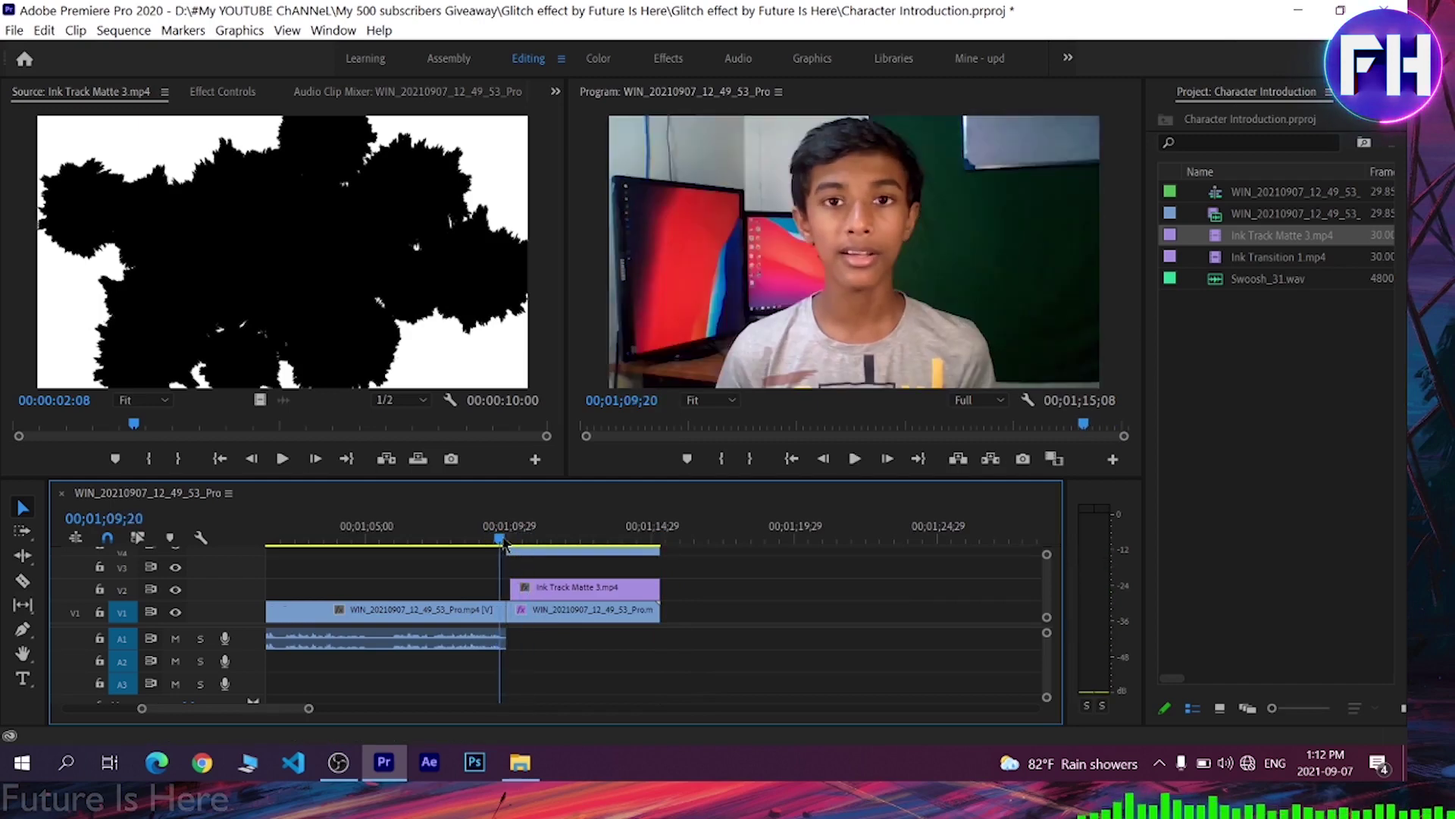
key("space")
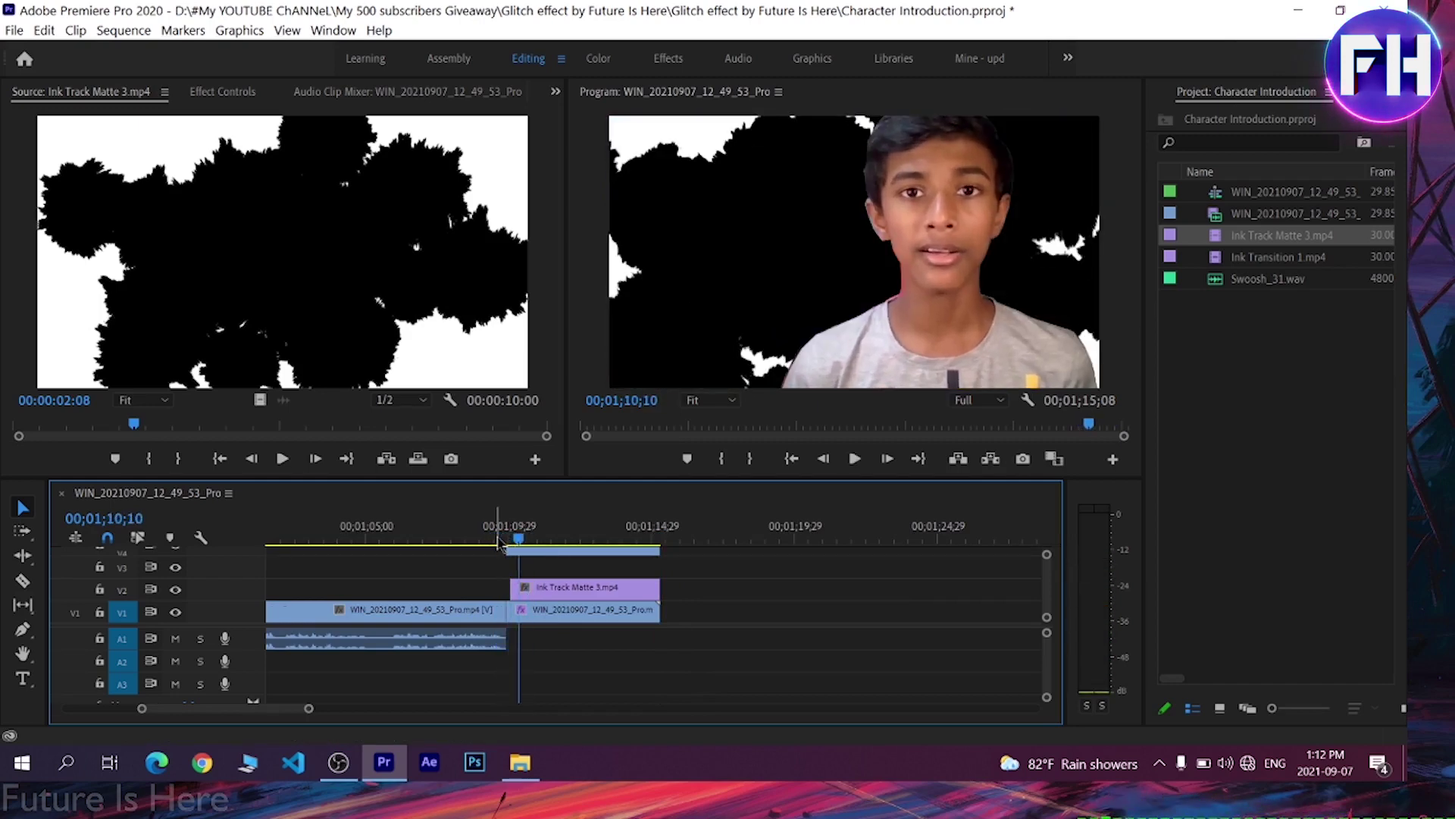
left_click(500, 544)
key("space")
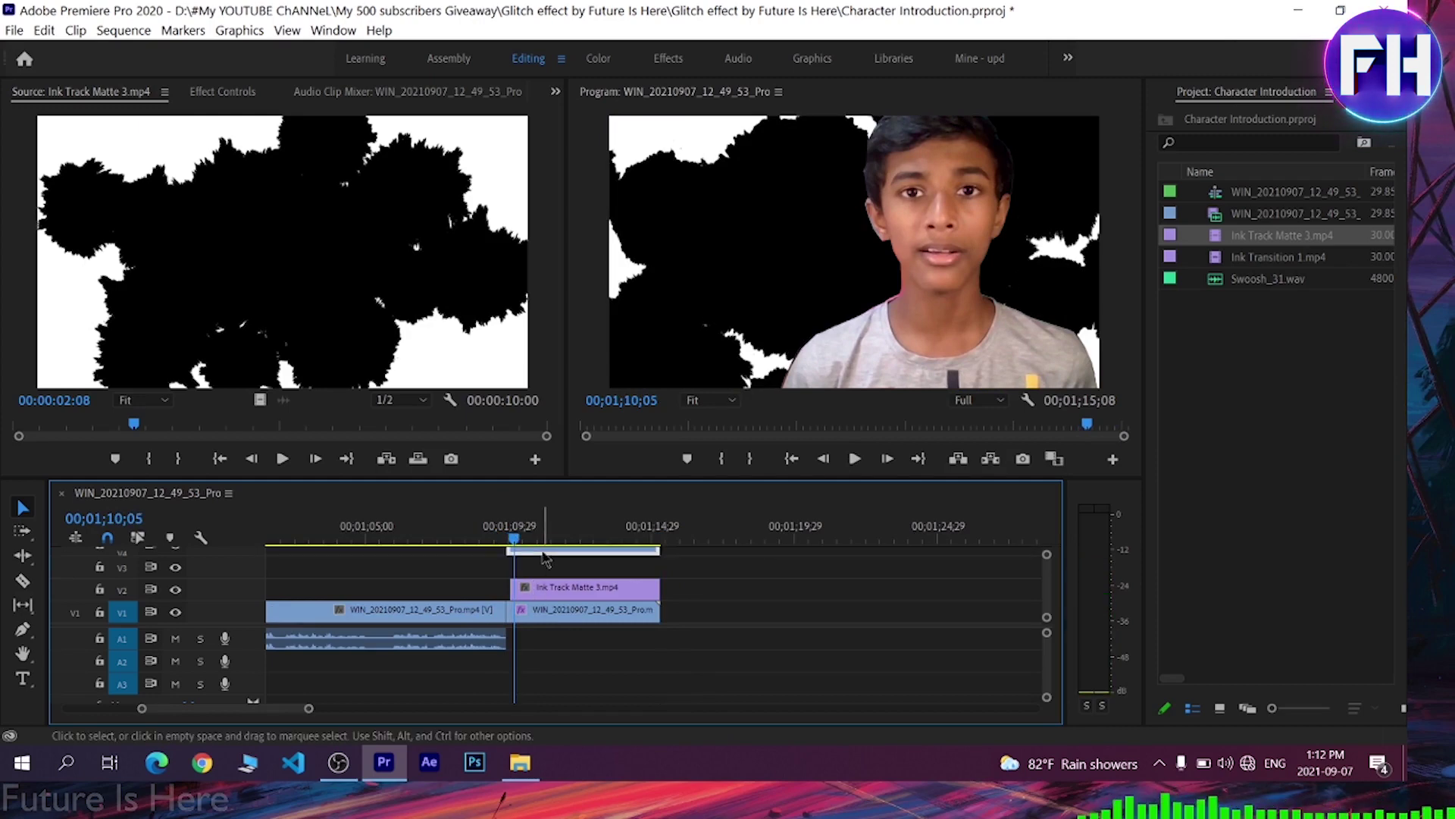
left_click(224, 91)
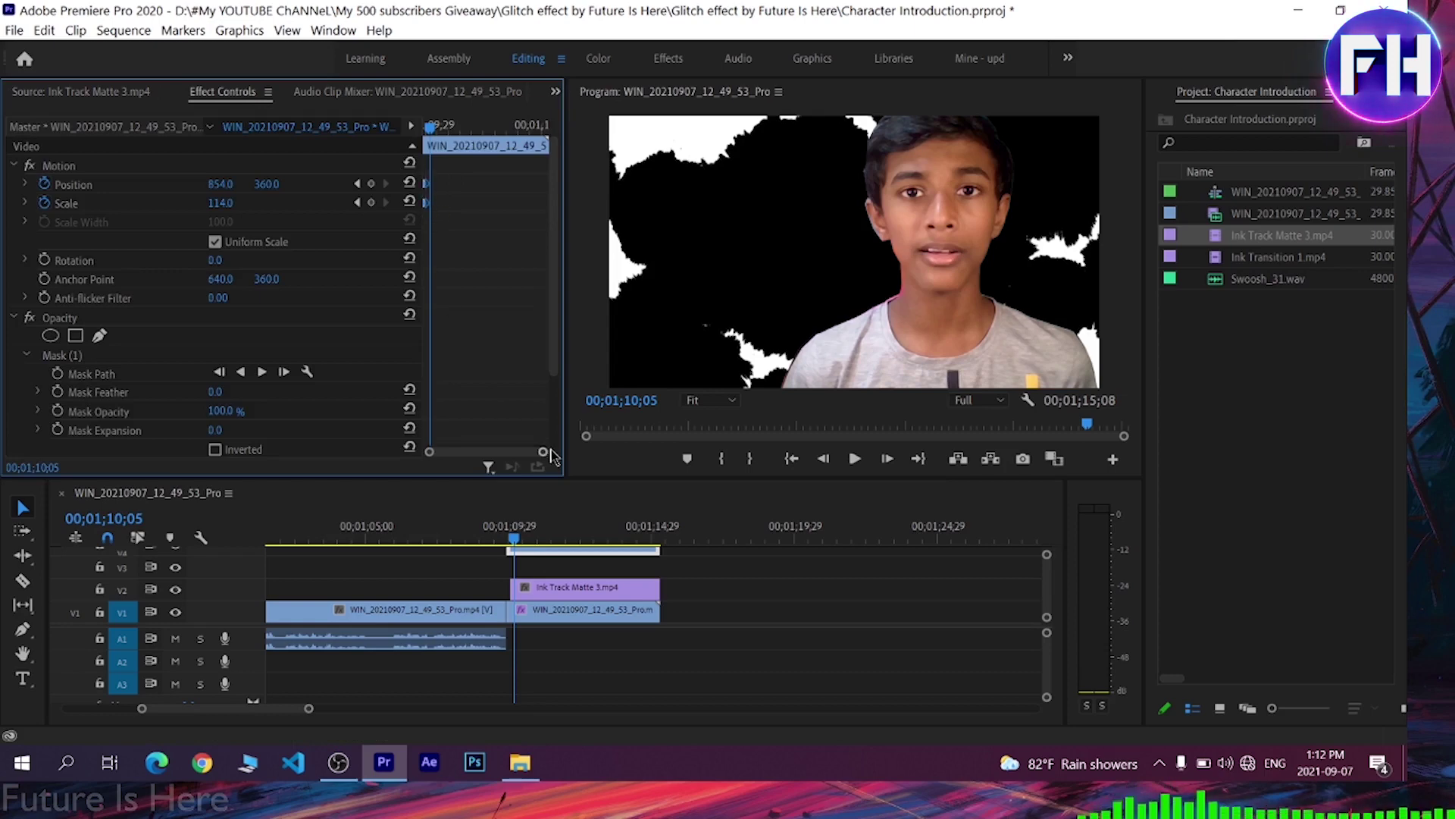
Shift the Position and Scale keyframes a couple of frames later.
left_click_drag(540, 451, 471, 451)
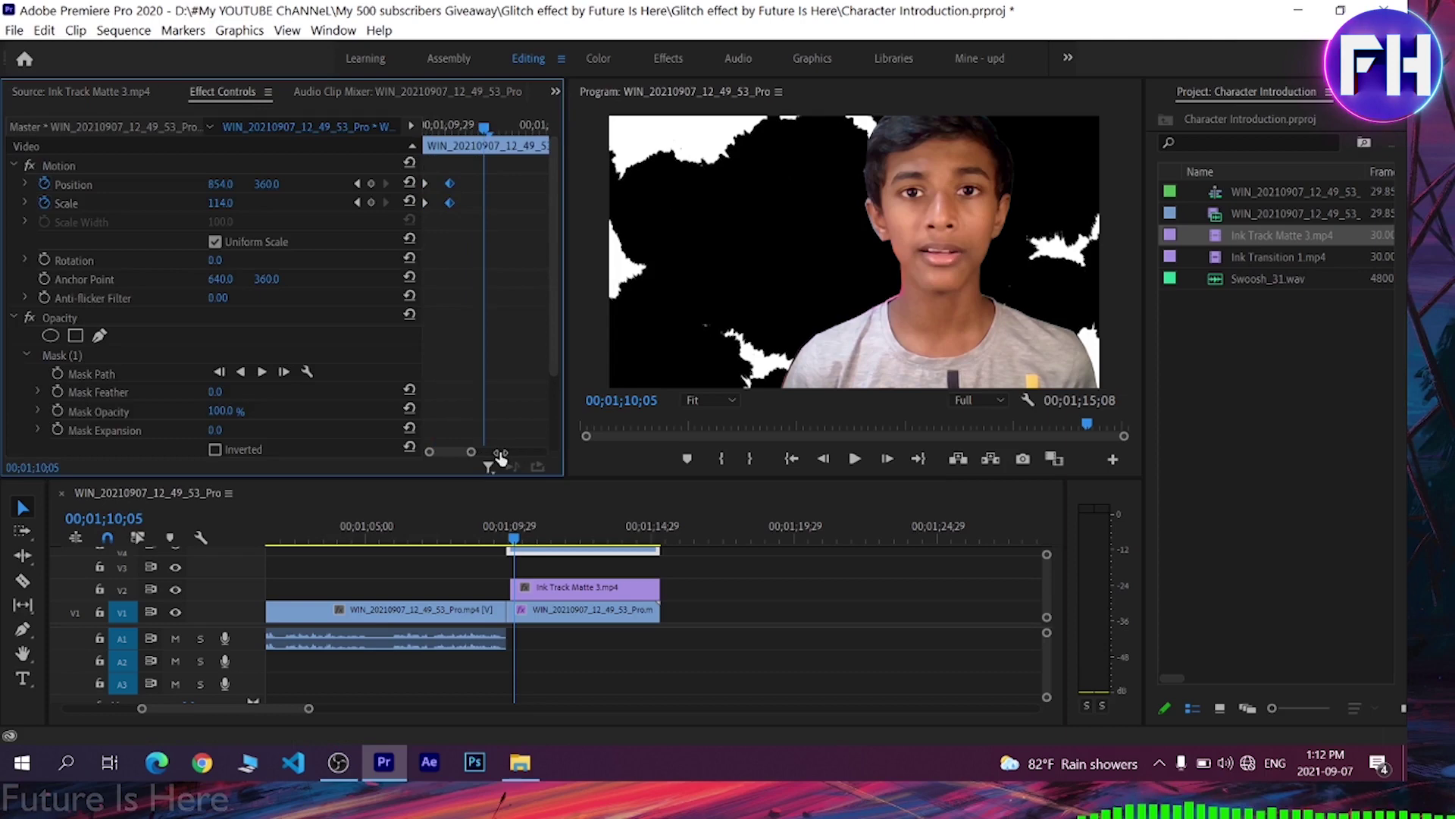
left_click_drag(449, 184, 459, 187)
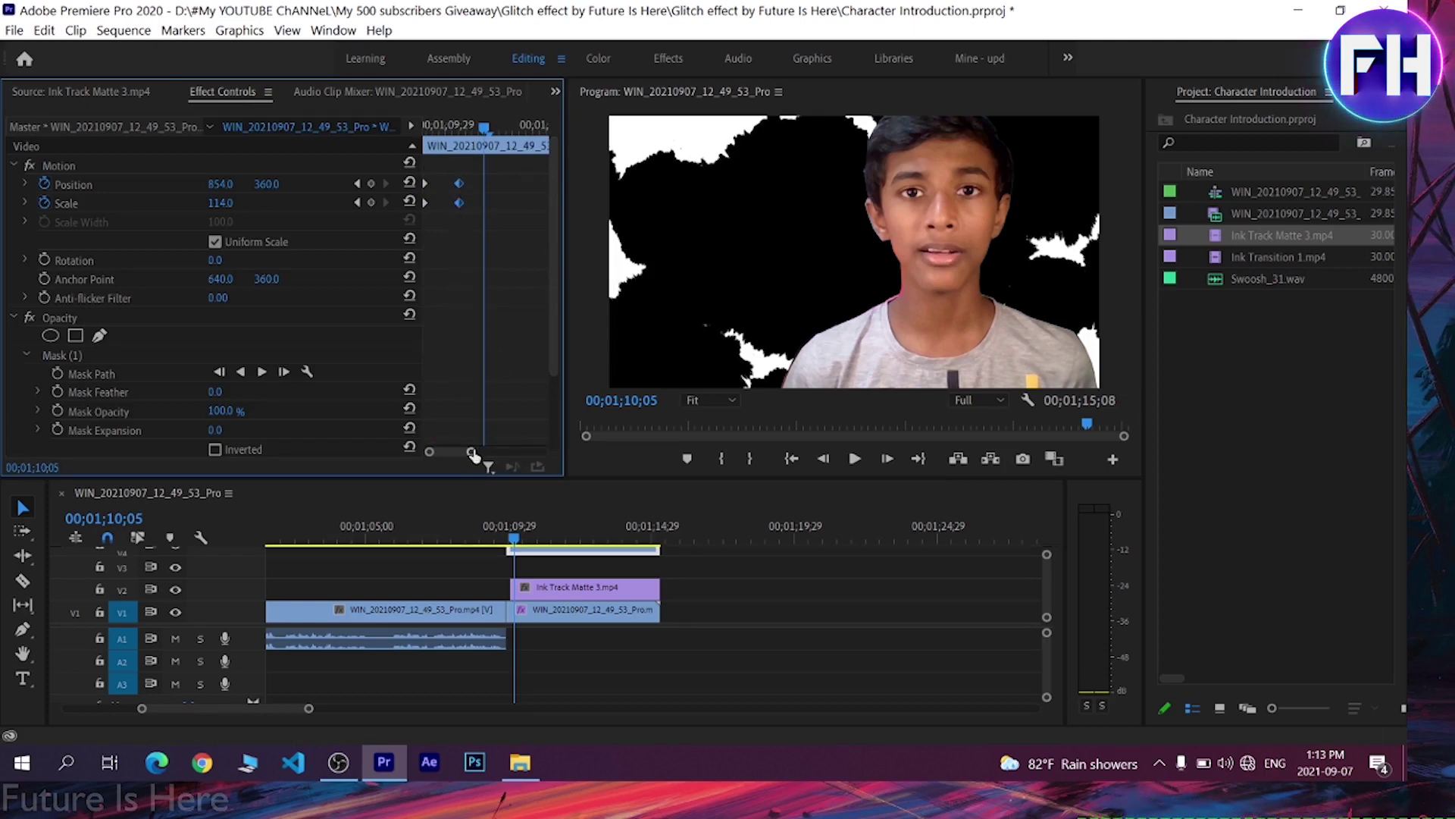
left_click_drag(471, 451, 524, 451)
Preview the zoom into the freeze frame, stopping at 01;10;02.
left_click(491, 540)
key("space")
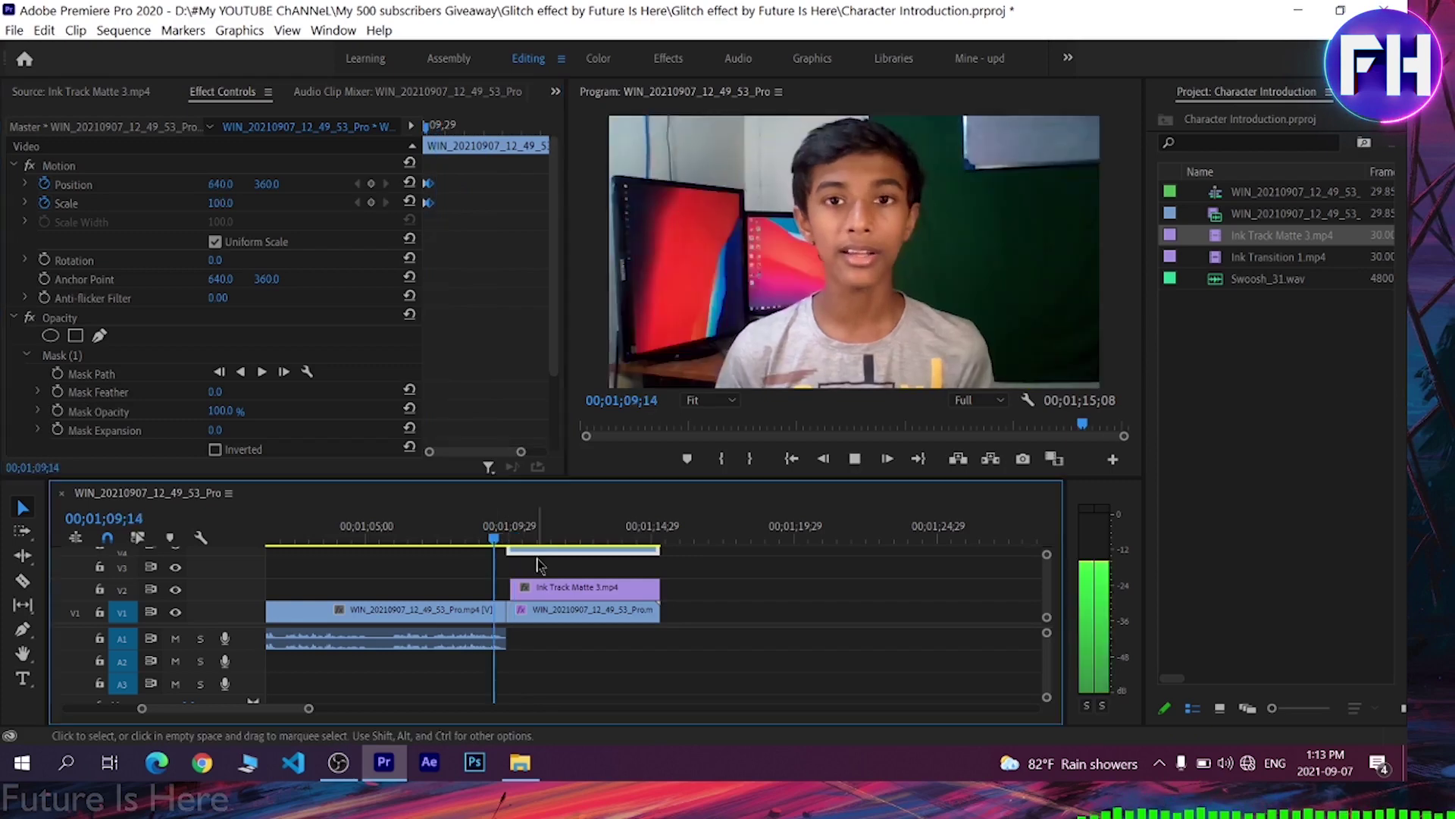
key("space")
left_click(497, 531)
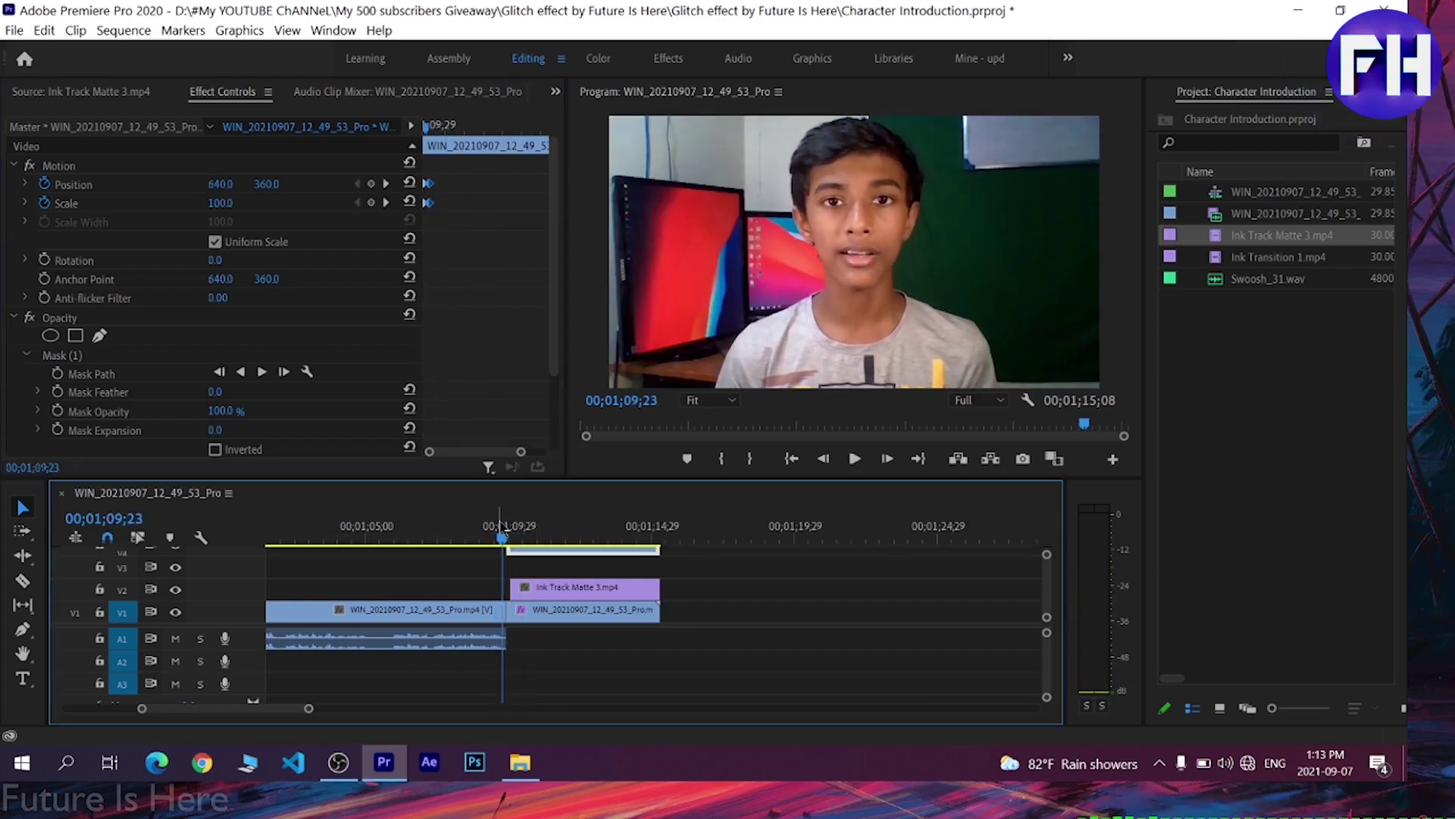
key("space")
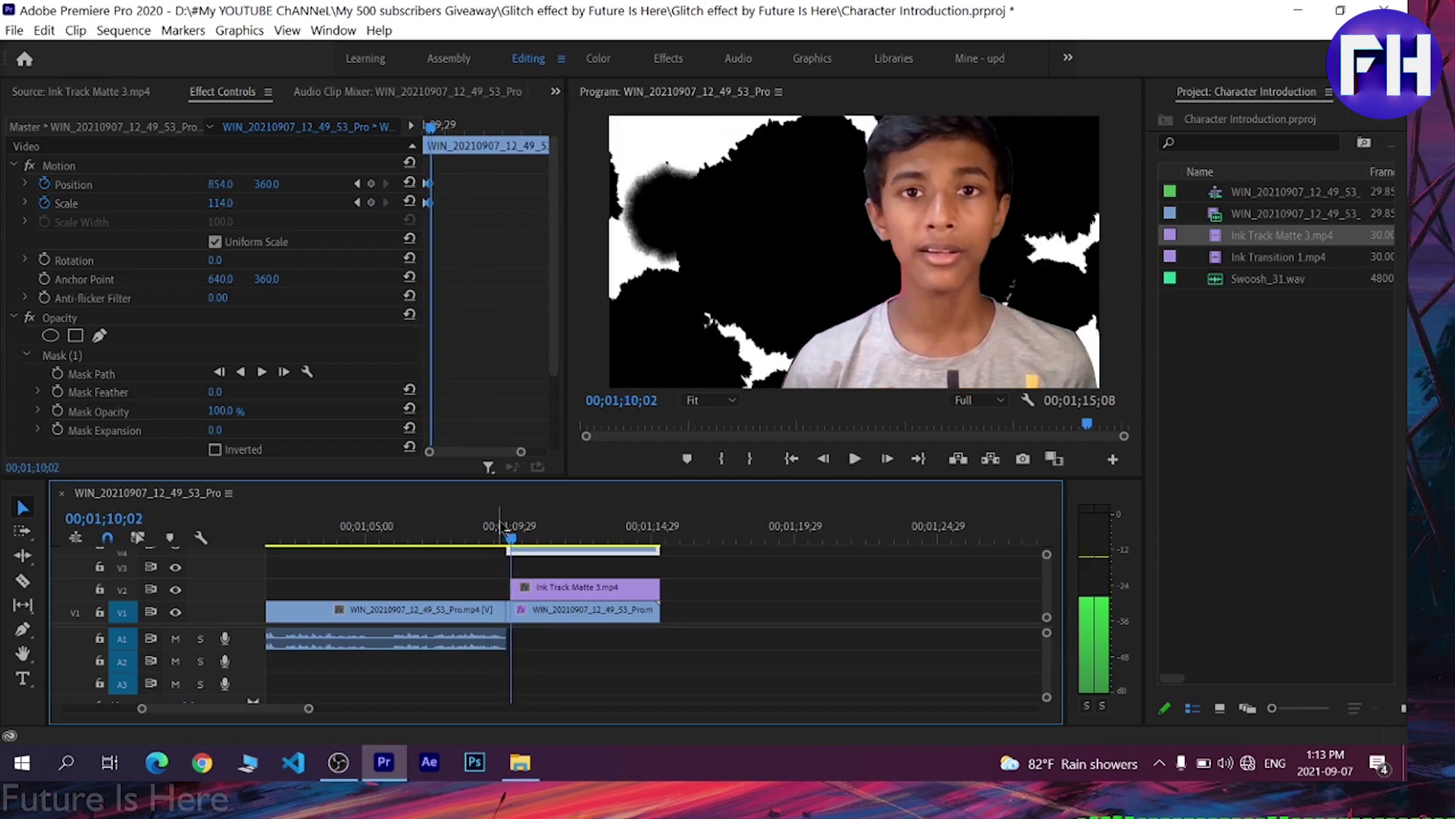
key("space")
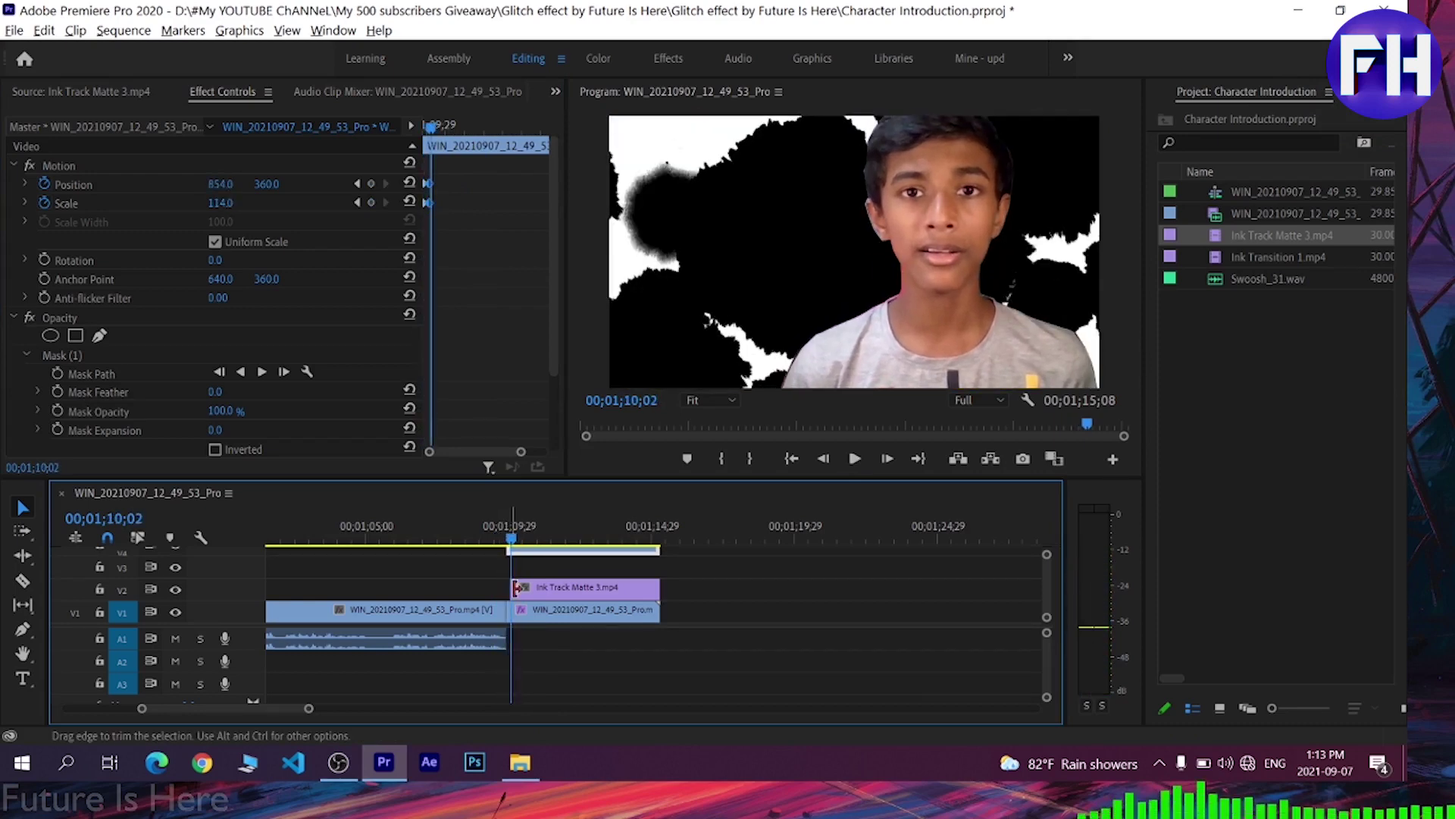
key("equal")
key("equal")
key("equal")
Move the Ink Track Matte clip on V2 two frames later.
left_click_drag(500, 595, 535, 592)
key("minus")
key("minus")
key("minus")
key("minus")
key("minus")
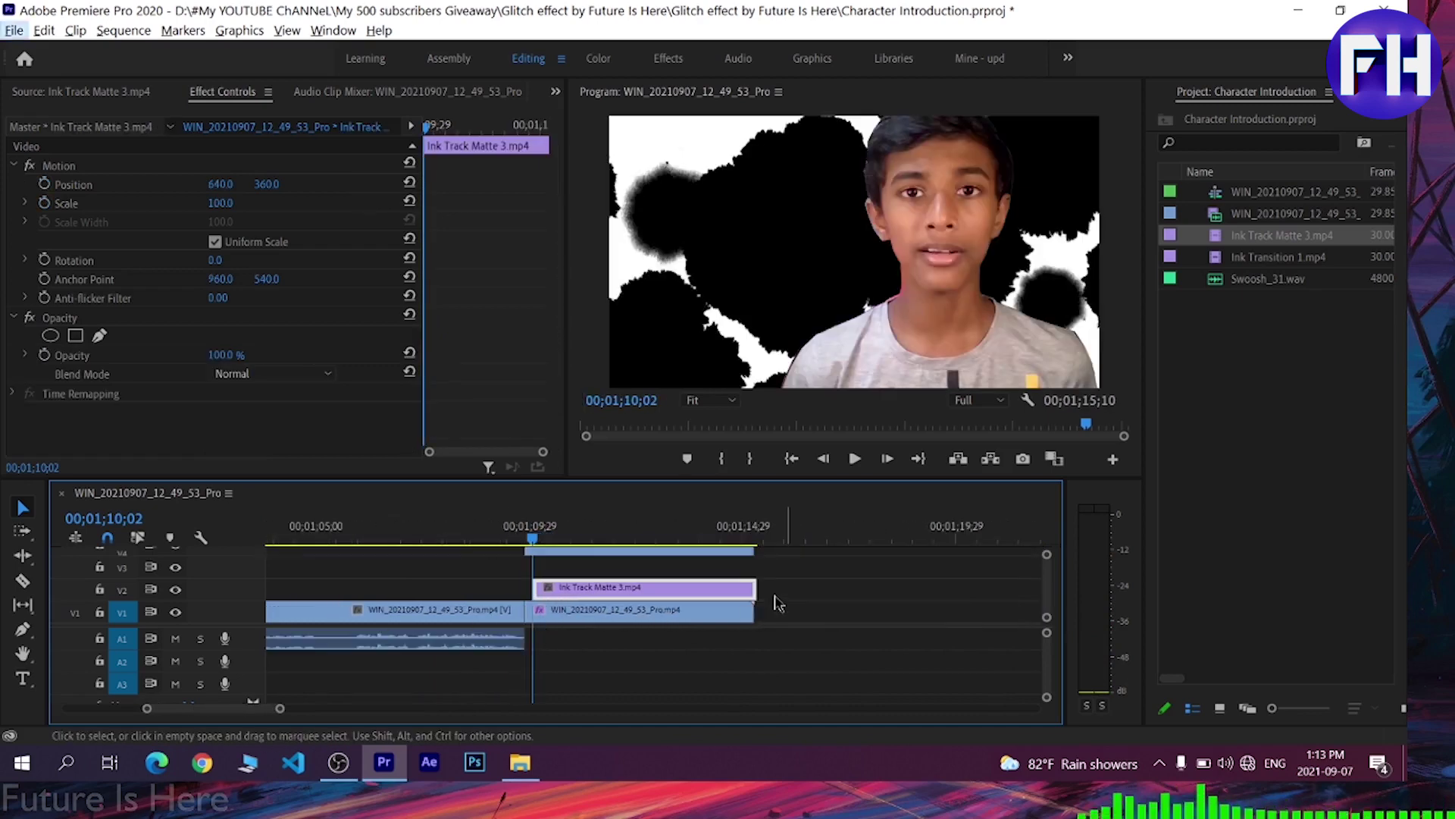
scroll(779, 592, "up", 5, "alt")
Trim the matte clip's end back to 01;15;08 and select it at 01;10;11.
left_click(646, 532)
left_click(654, 532)
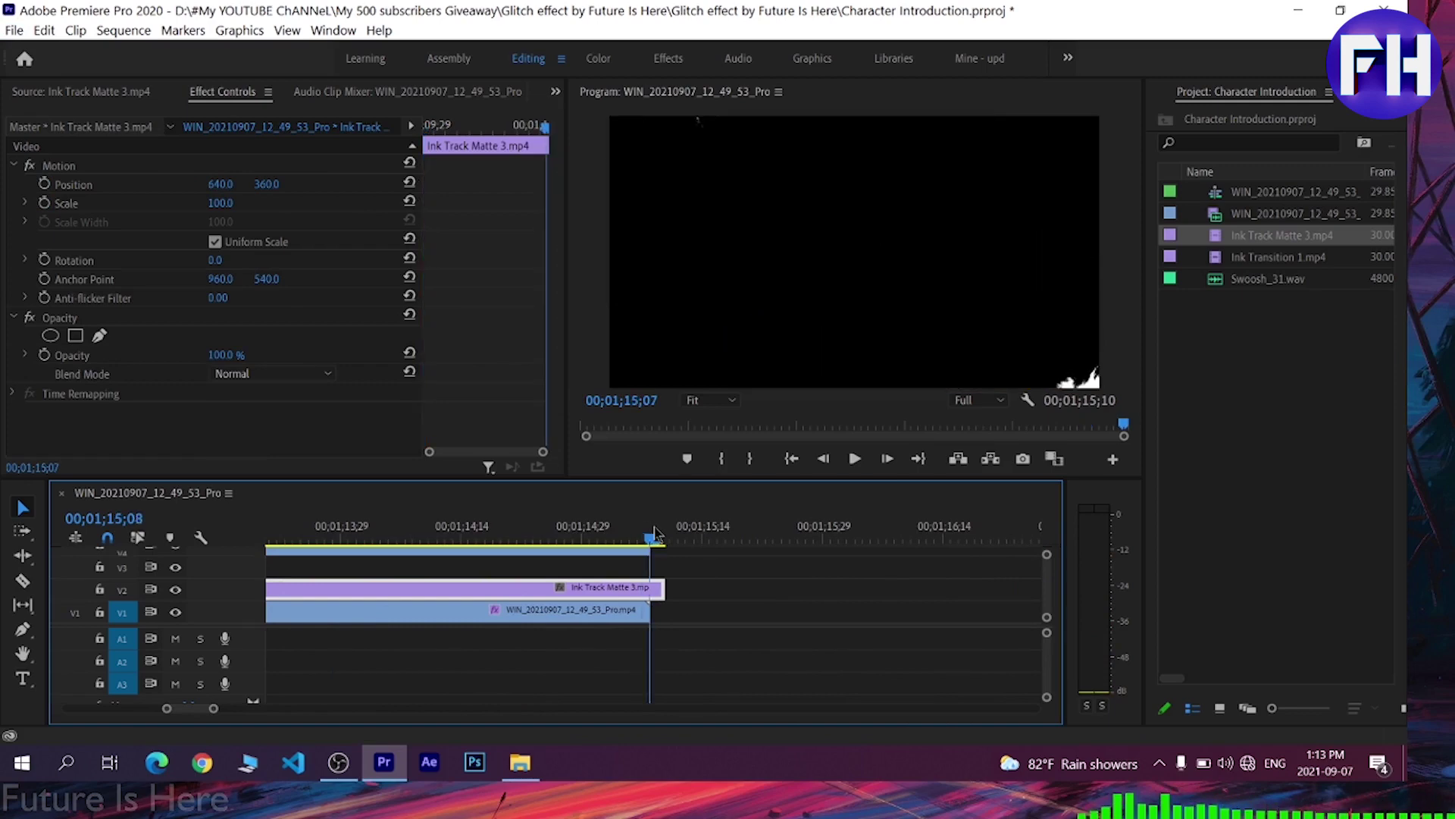
left_click_drag(664, 588, 649, 588)
left_click(720, 589)
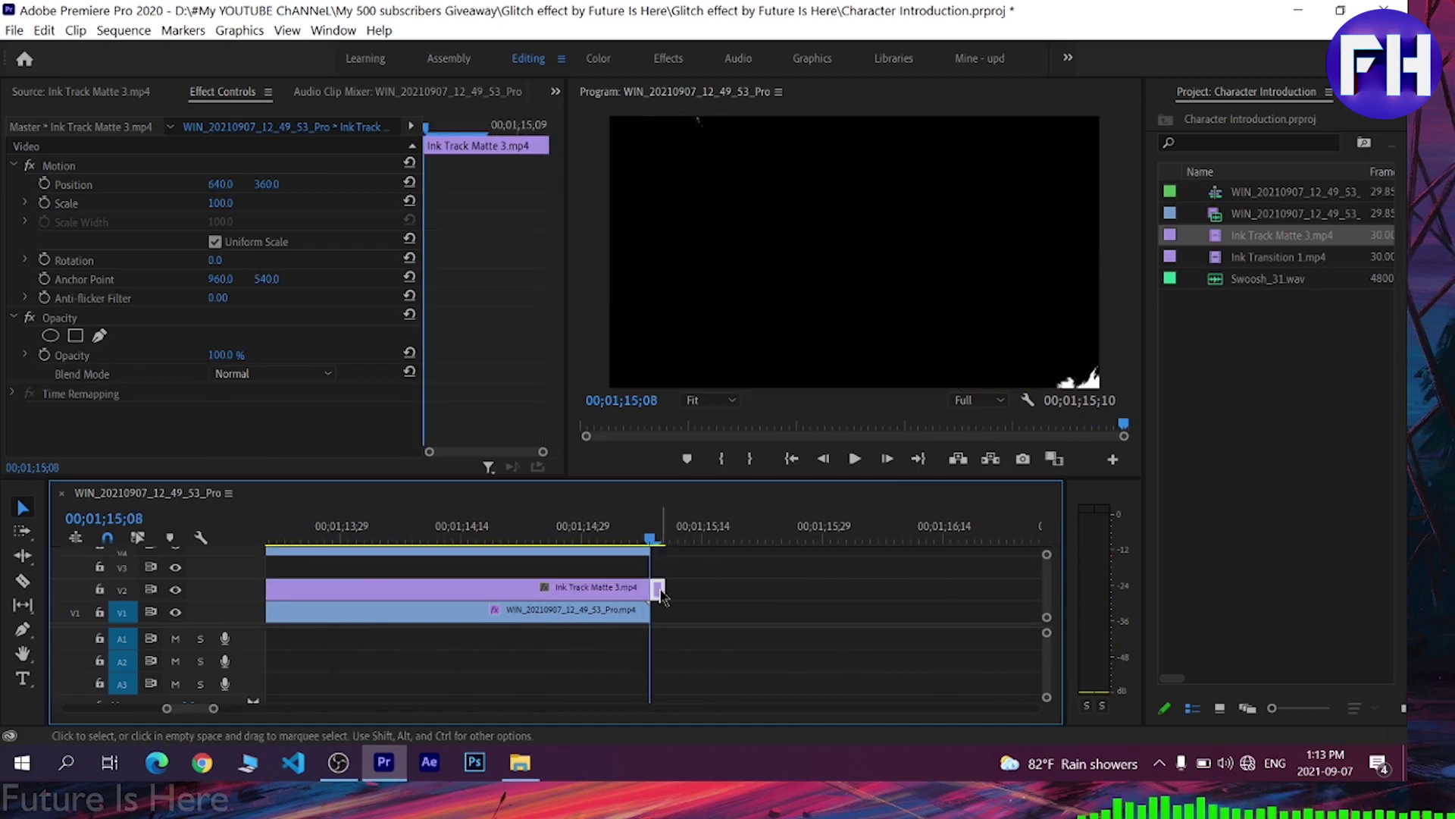
scroll(439, 553, "down", 5, "alt")
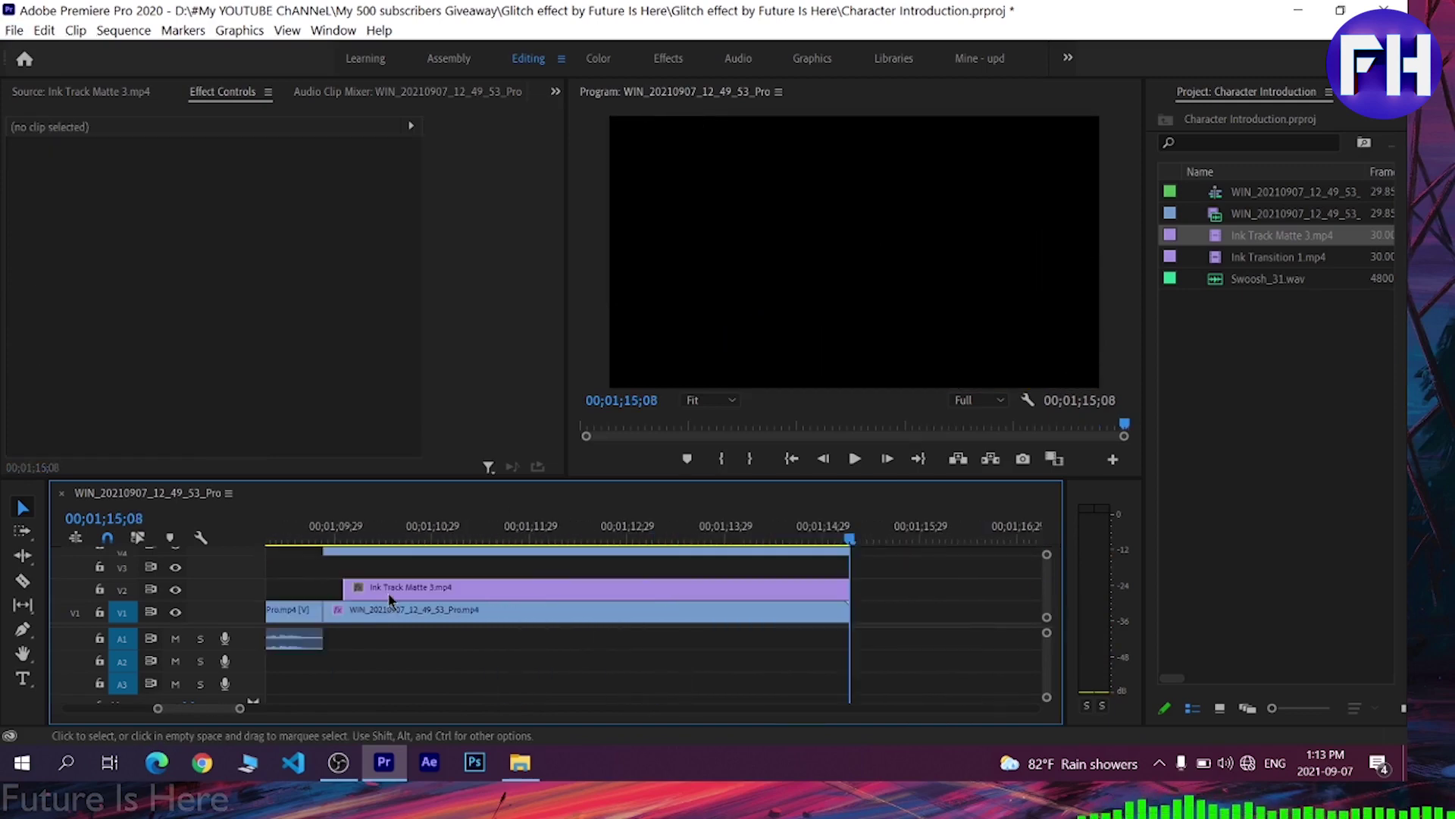
left_click(510, 533)
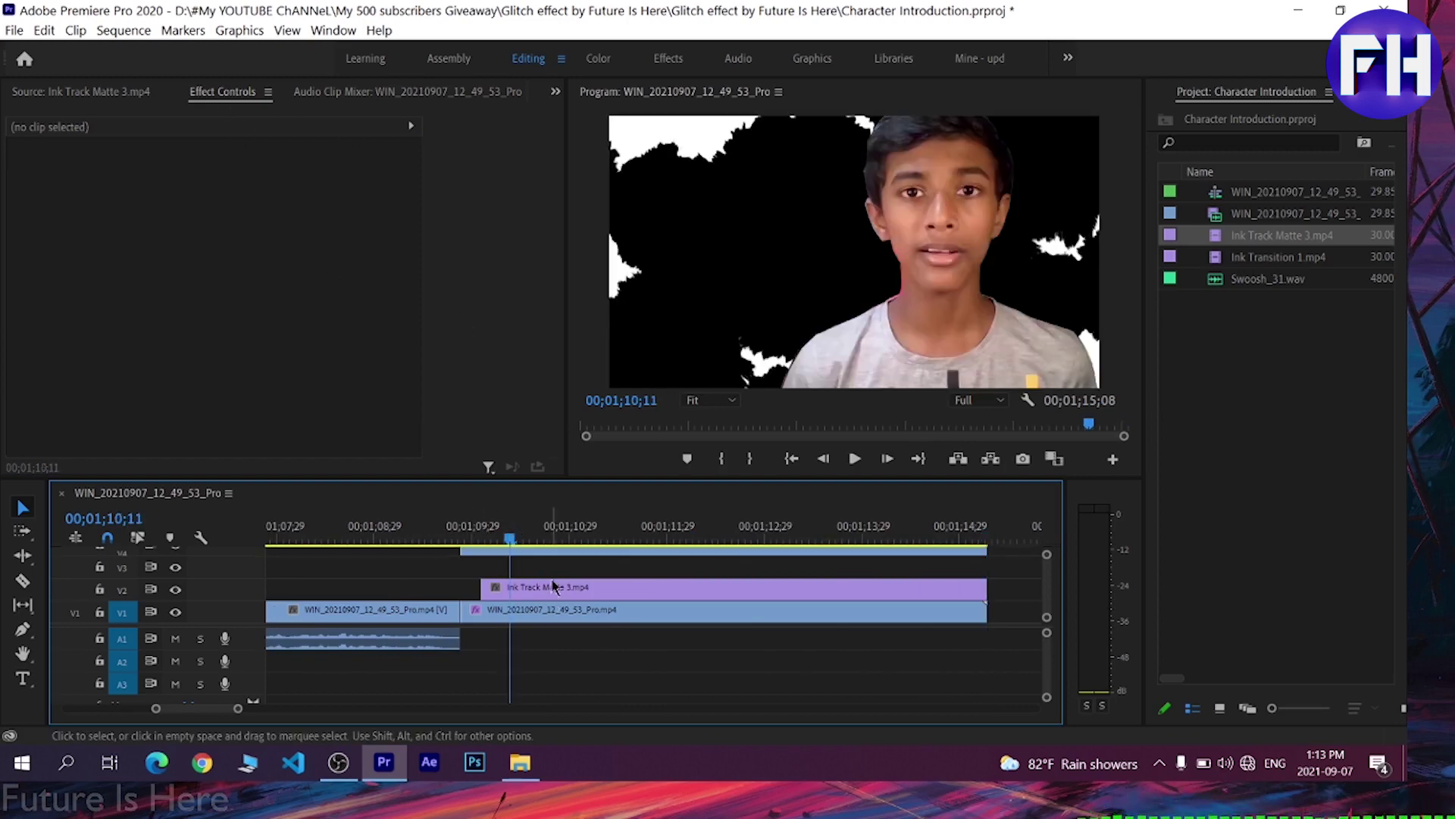
left_click(557, 585)
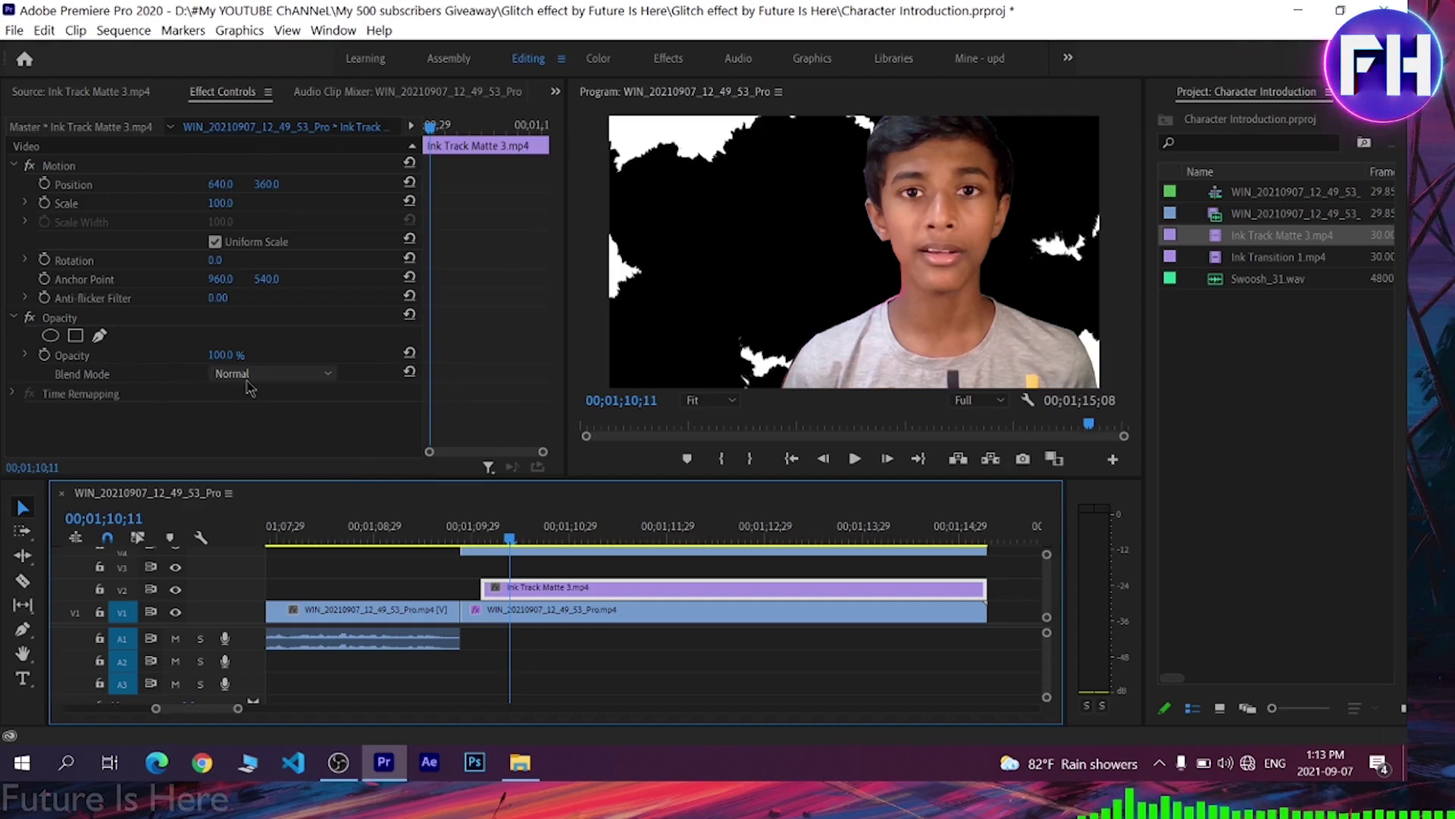
Set the Ink Track Matte's blend mode to Darken and preview the reveal.
left_click(250, 375)
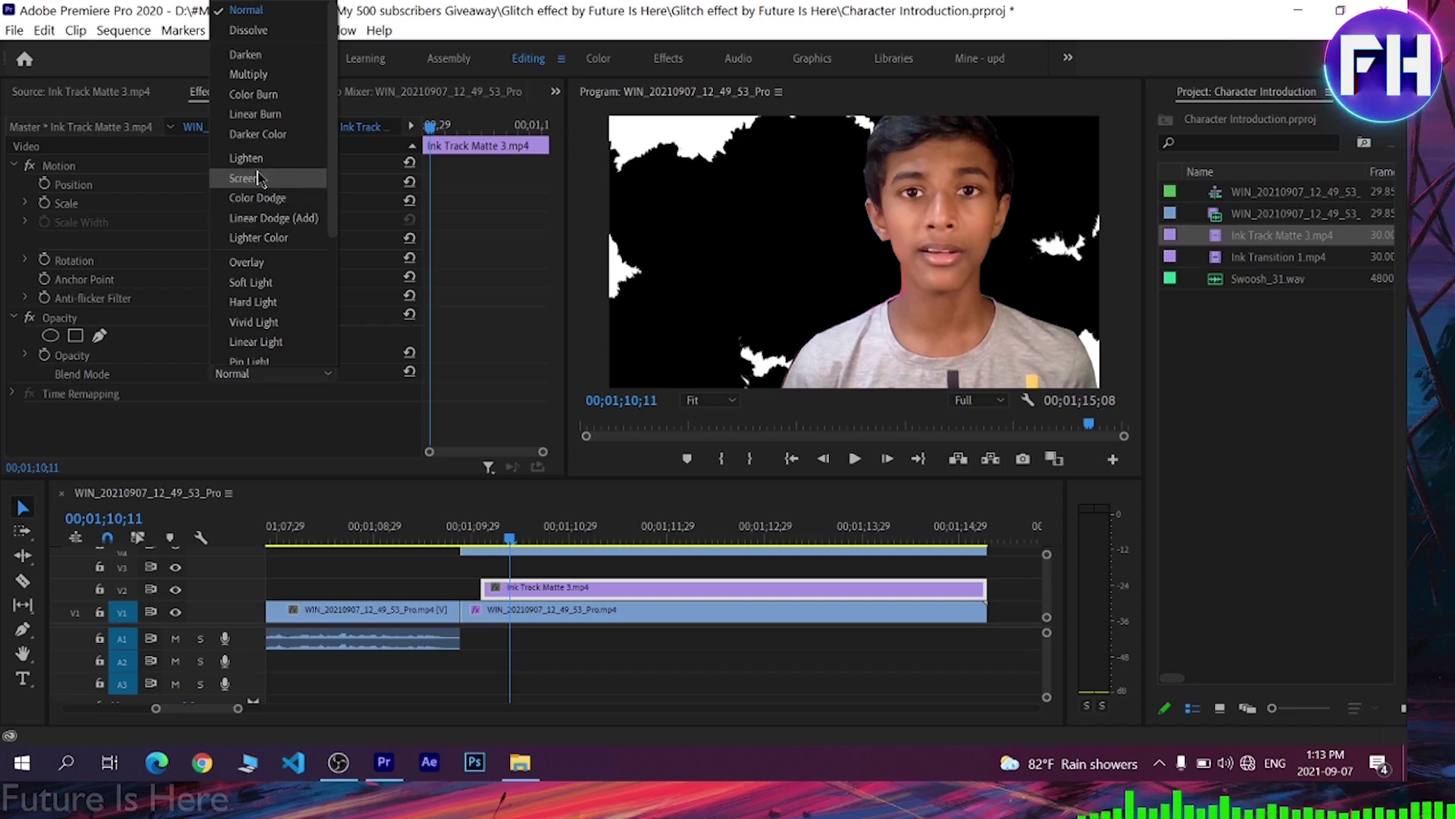
left_click(277, 64)
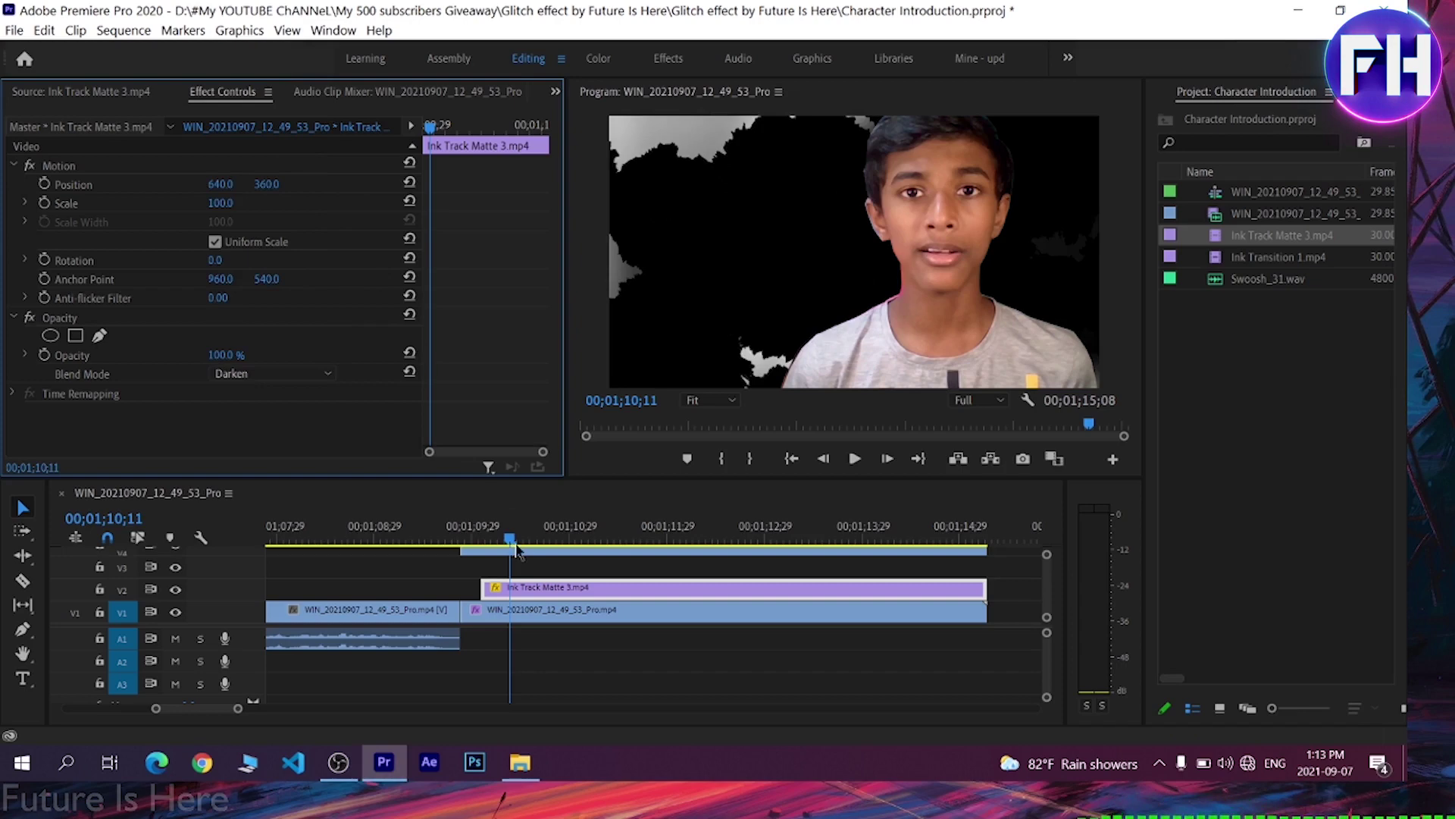
left_click(428, 539)
key("space")
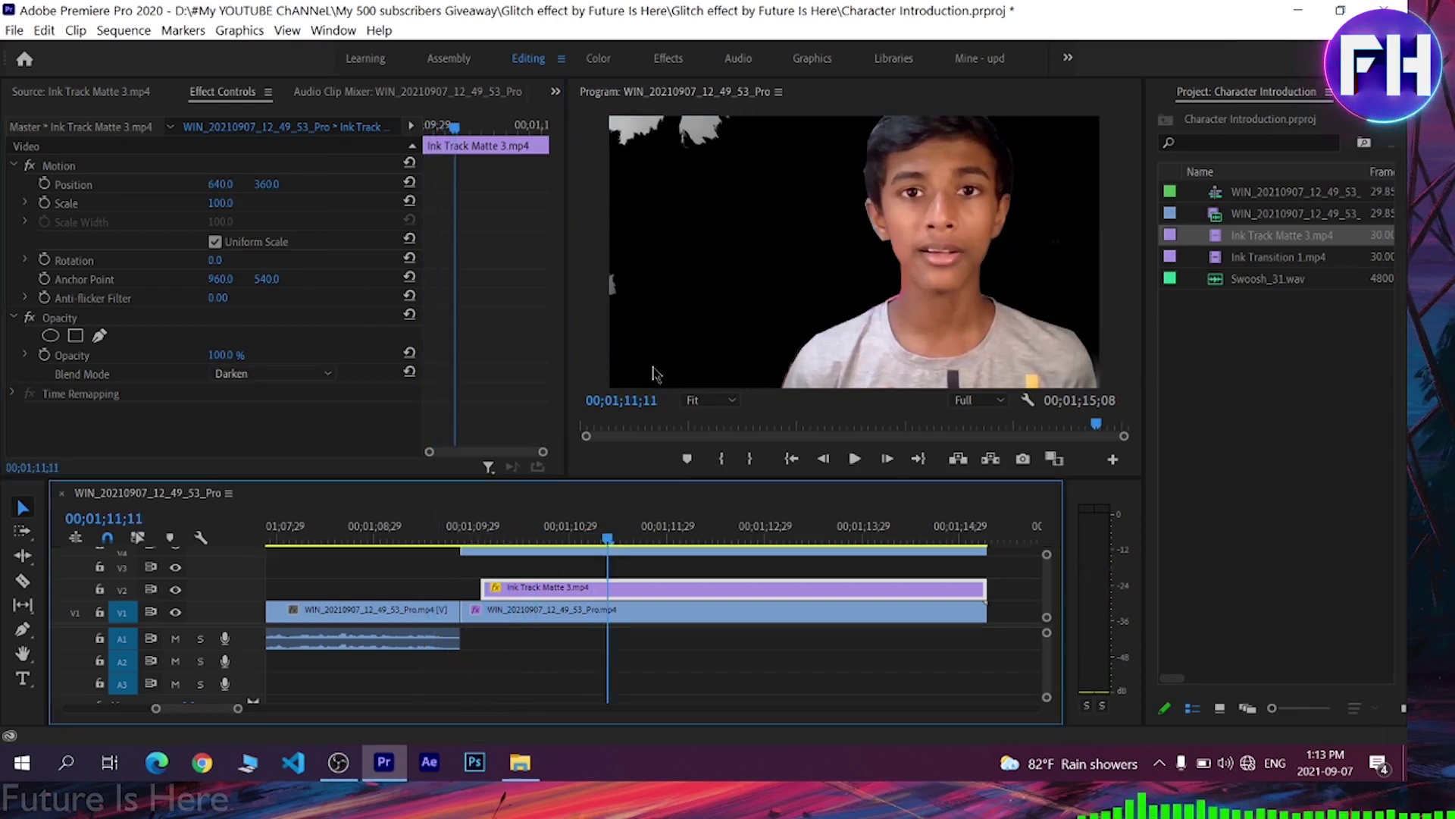
key("space")
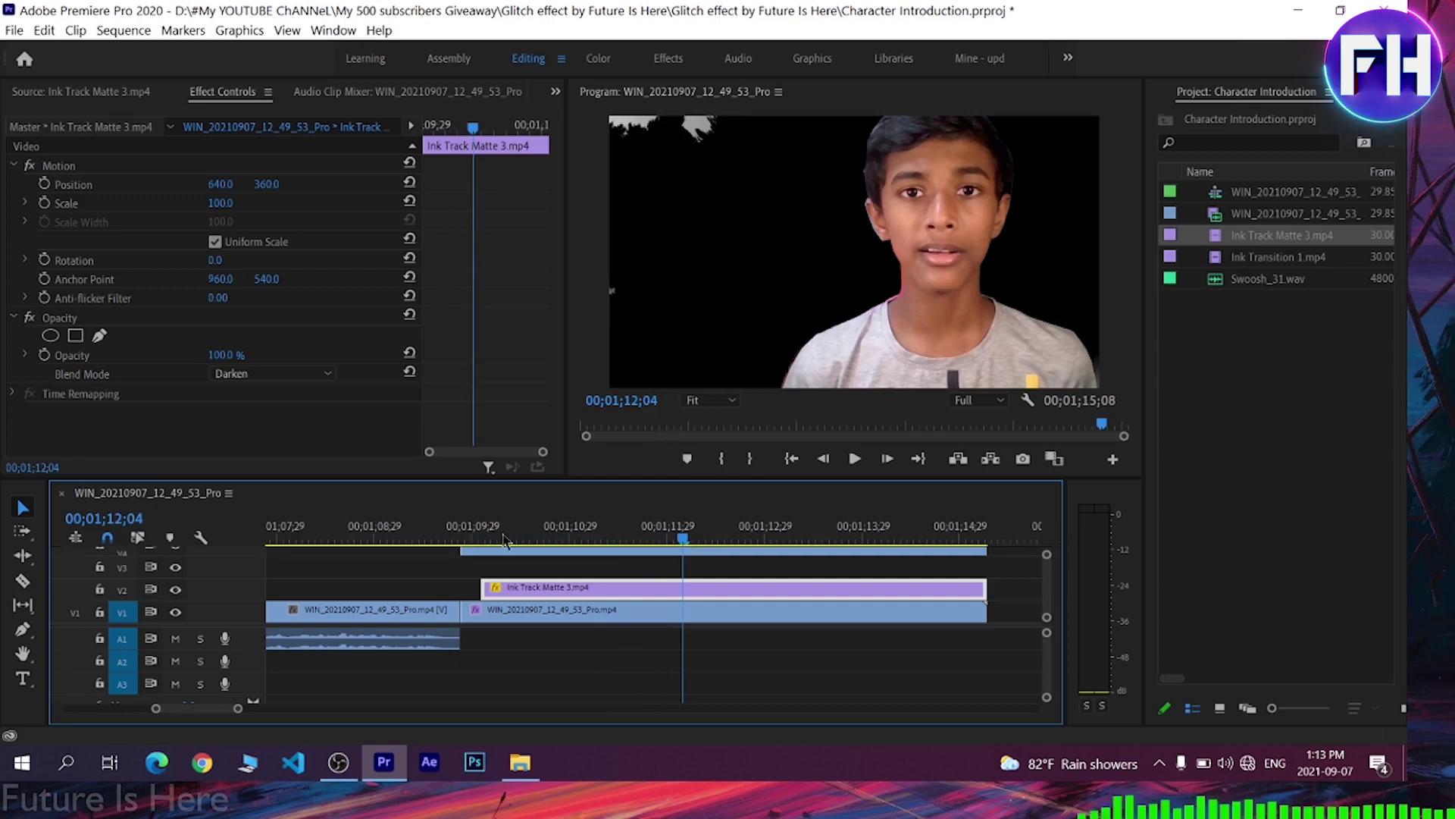
Nudge the Ink Track Matte clip slightly later from 01;10;02 and replay the ink reveal.
left_click(482, 534)
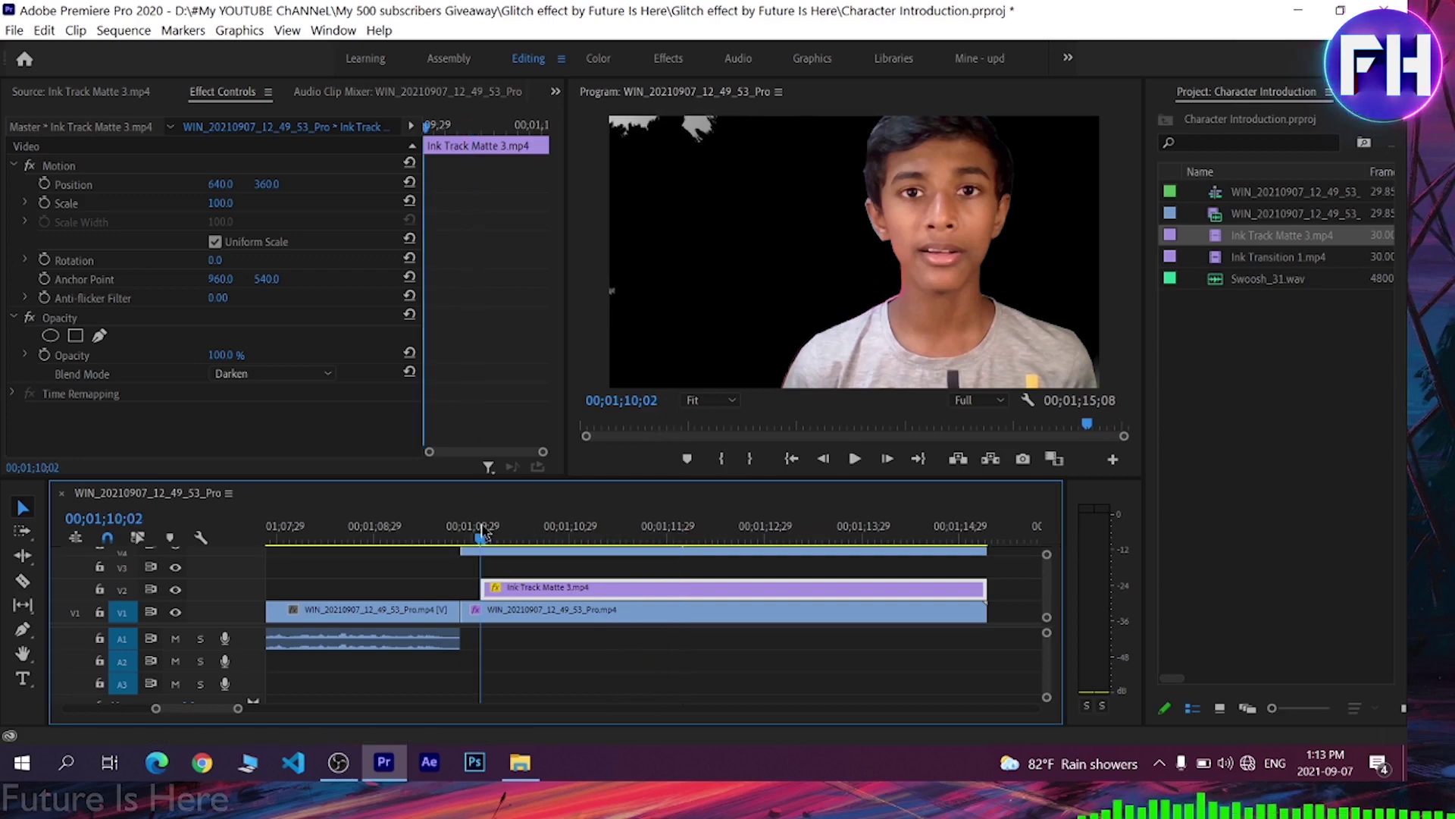
mouse_move(509, 593)
left_mouse_down()
mouse_move(535, 593)
mouse_move(489, 589)
left_mouse_up()
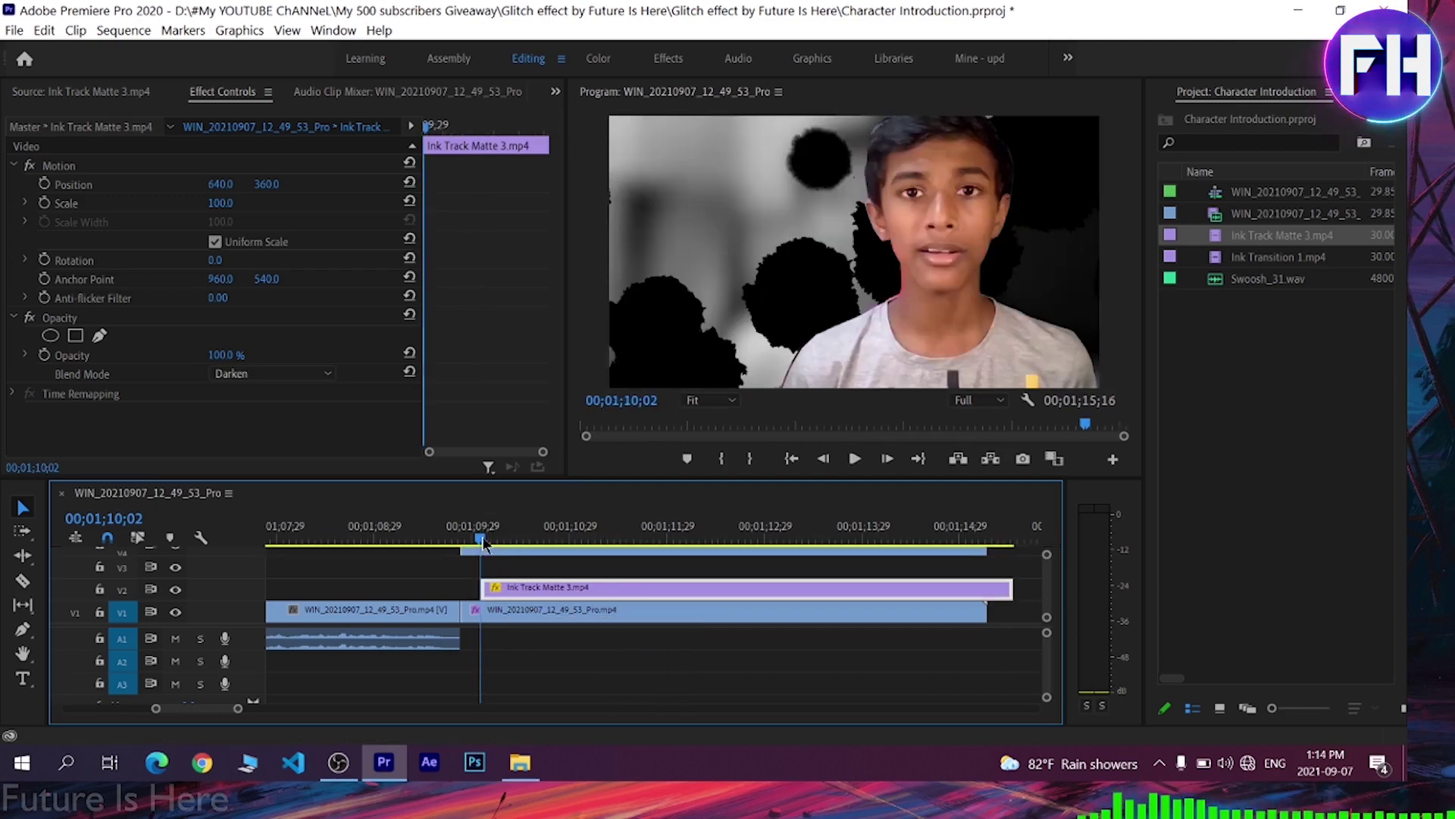
left_click(510, 539)
key("space")
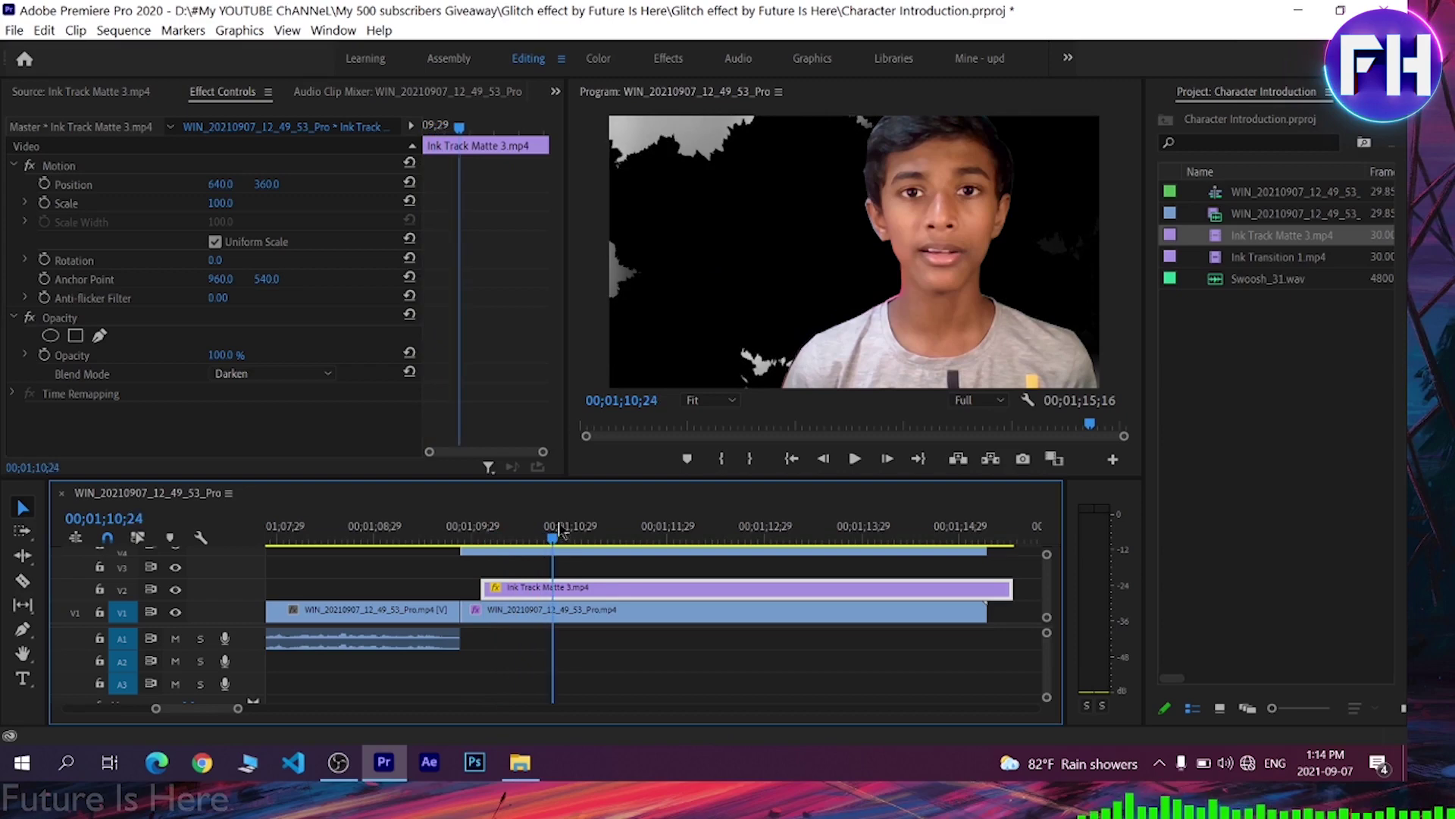
Trim the Ink Track Matte clip's end to 00;01;15;08, where the video ends.
left_click(952, 537)
left_click(988, 539)
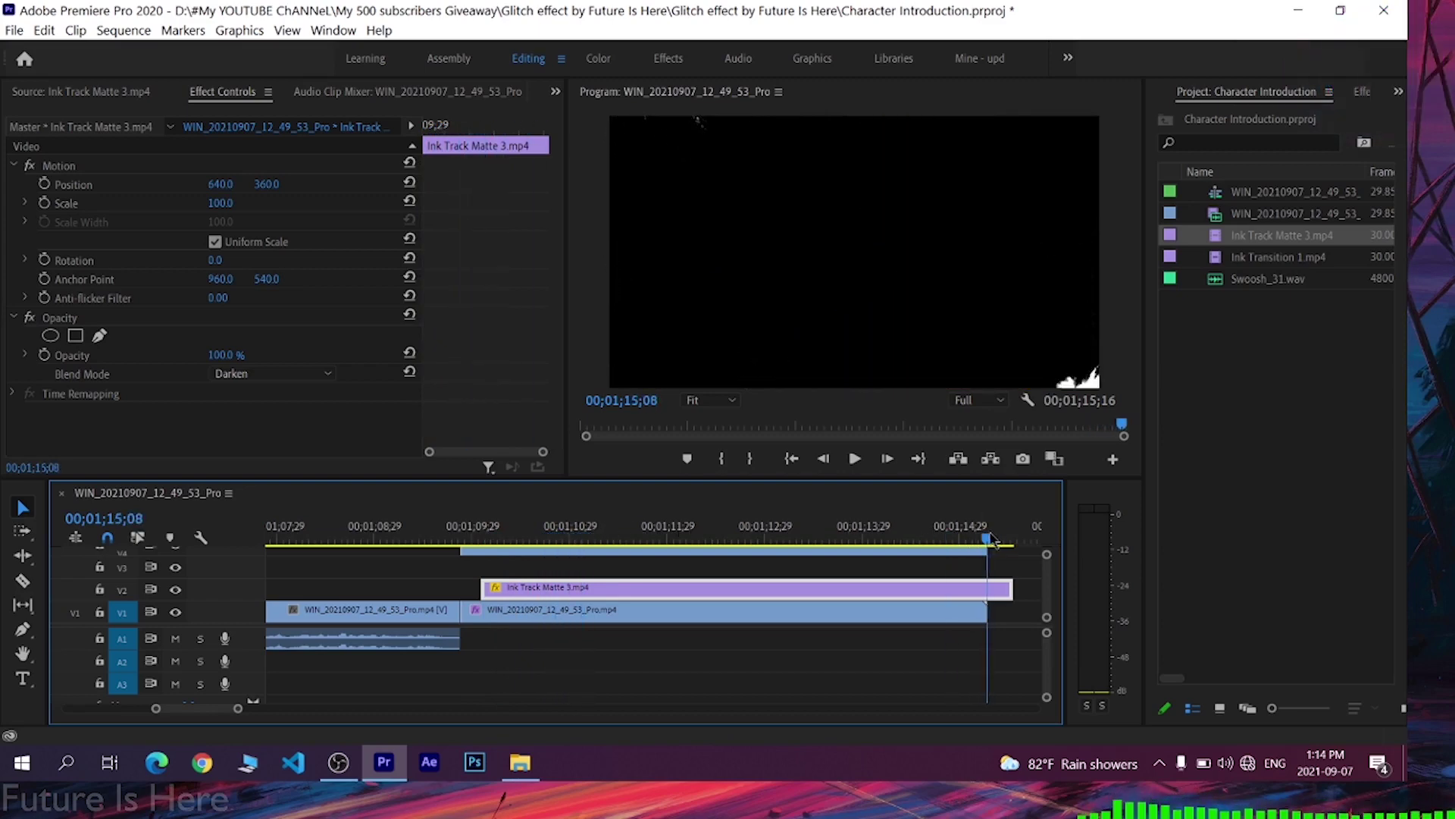
left_click_drag(1008, 588, 987, 588)
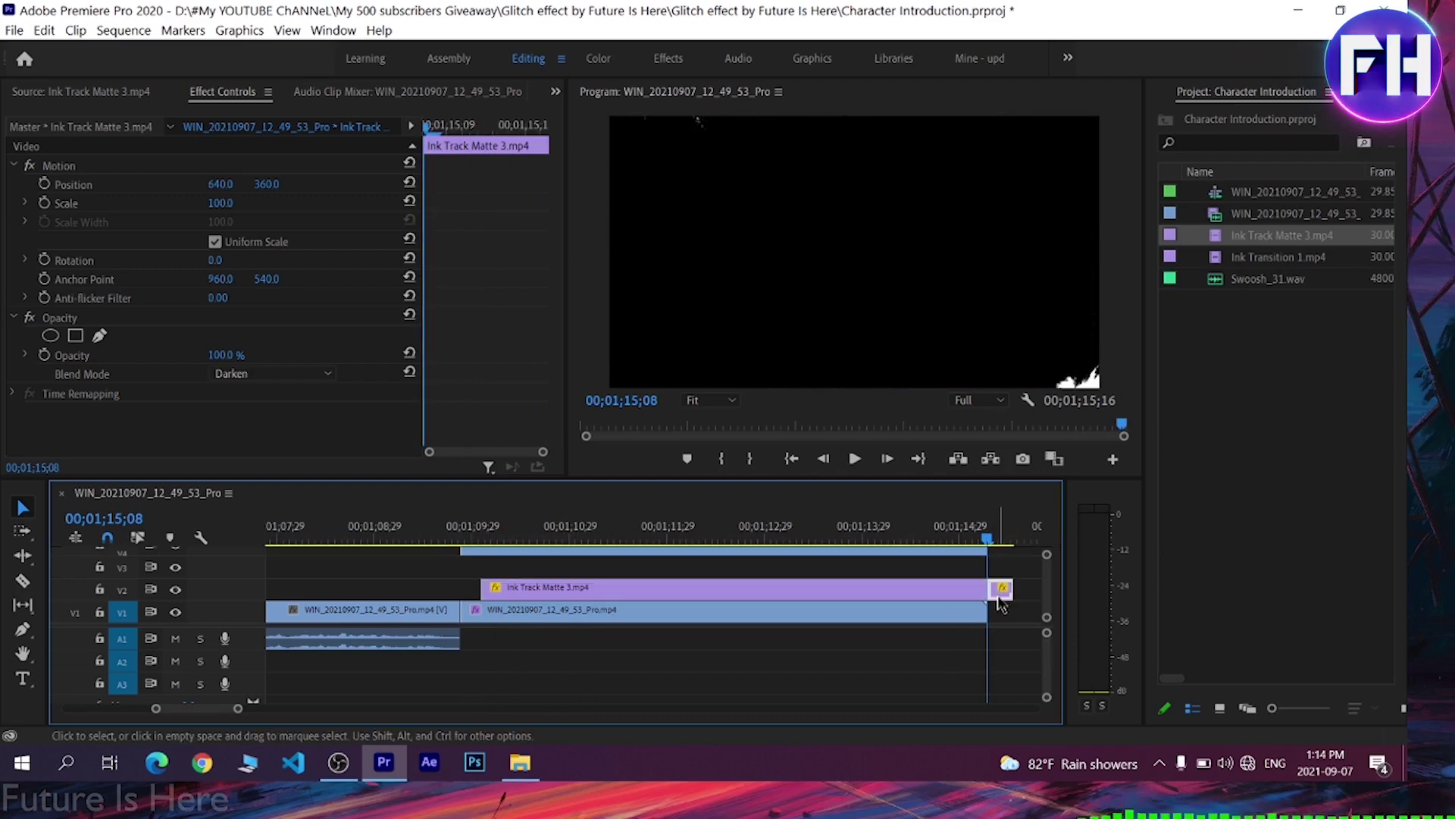
left_click(999, 599)
Return to the reveal at 00;01;10;02 and select Swoosh_31.wav in the Project panel.
key("minus")
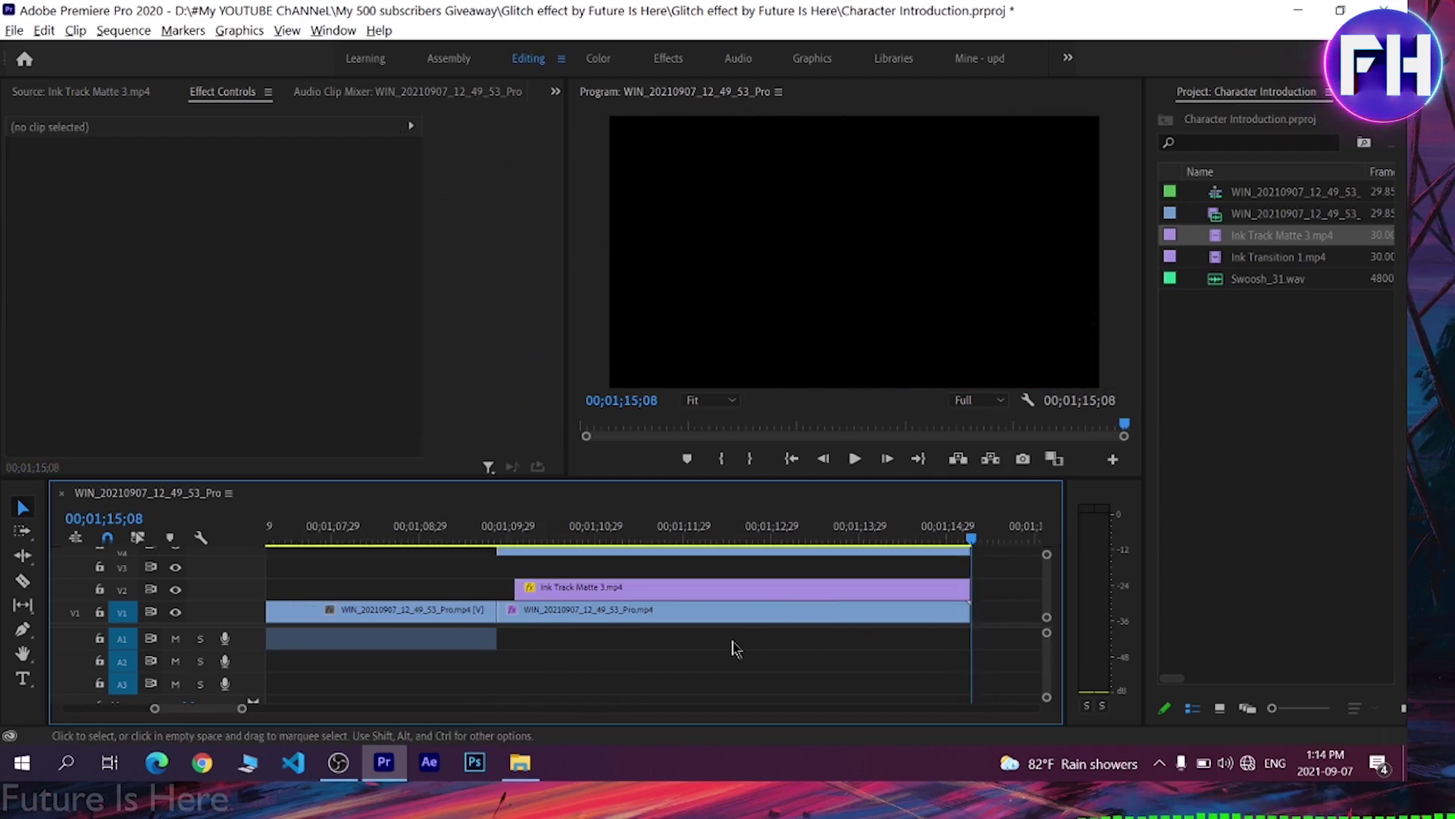
key("minus")
key("minus")
left_click(692, 539)
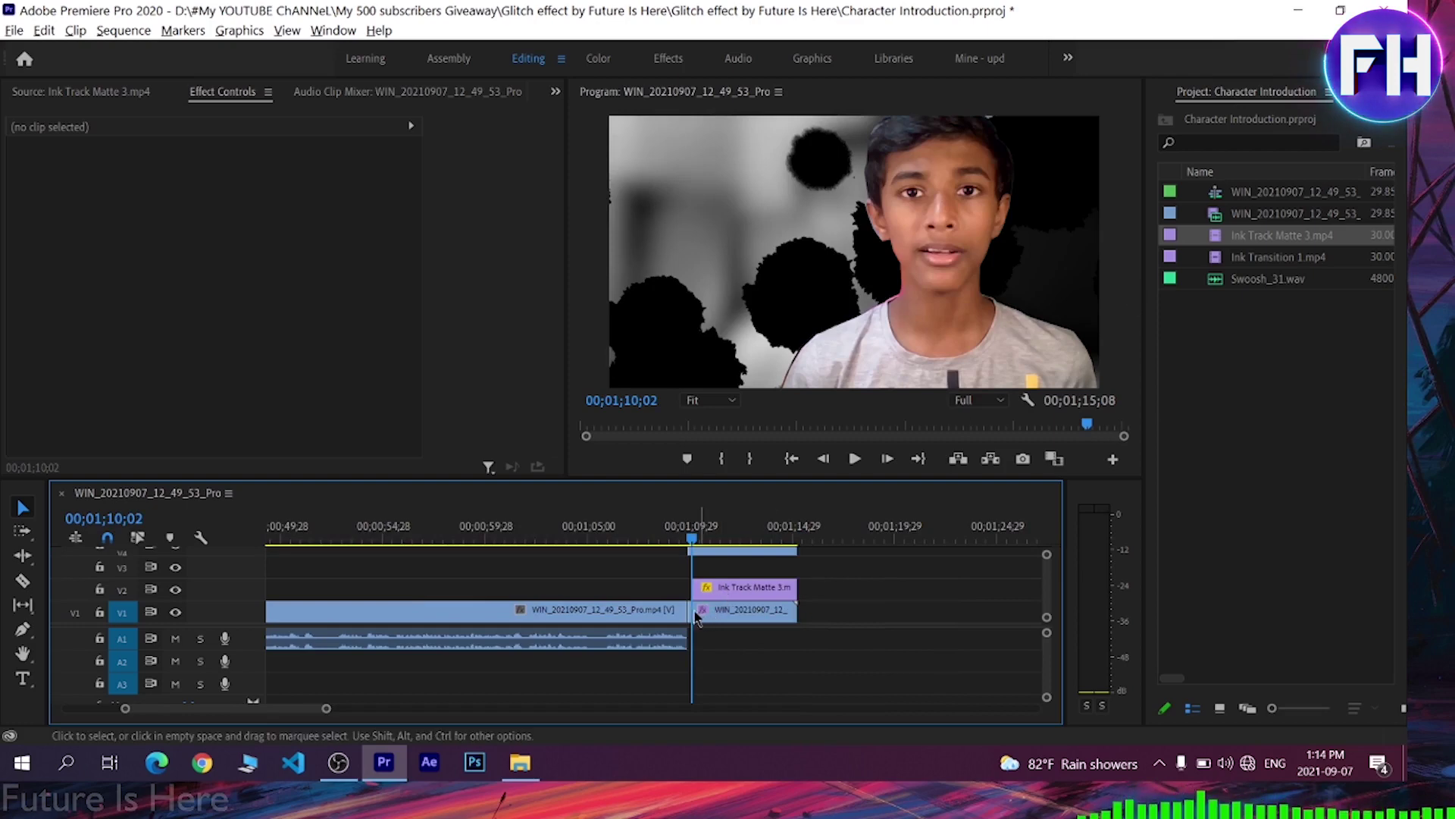
key("equal")
key("equal")
key("equal")
left_click(1171, 282)
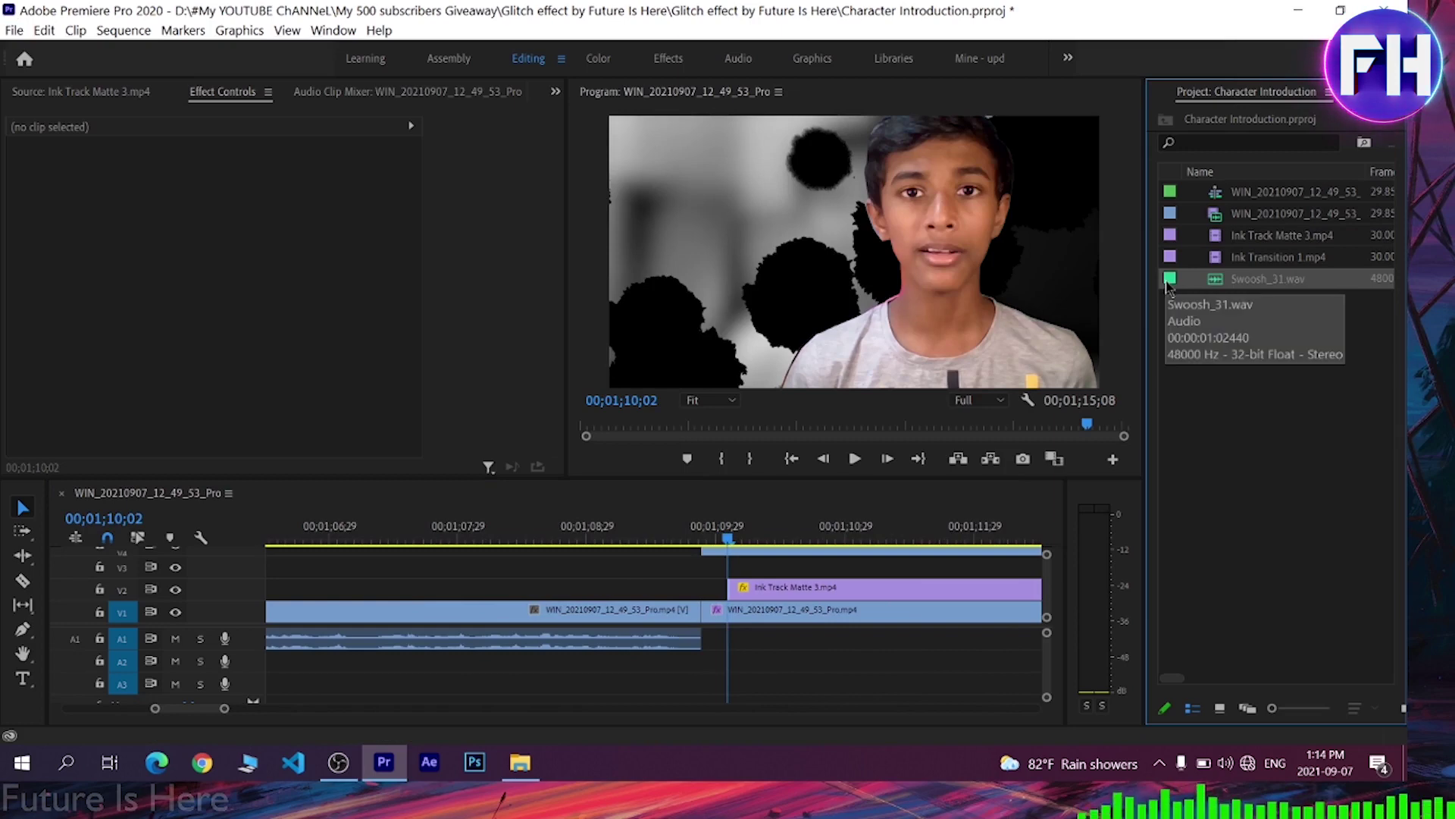
Place Swoosh_31.wav on audio track A2 at the reveal start and play it back.
left_click_drag(1168, 284, 690, 682)
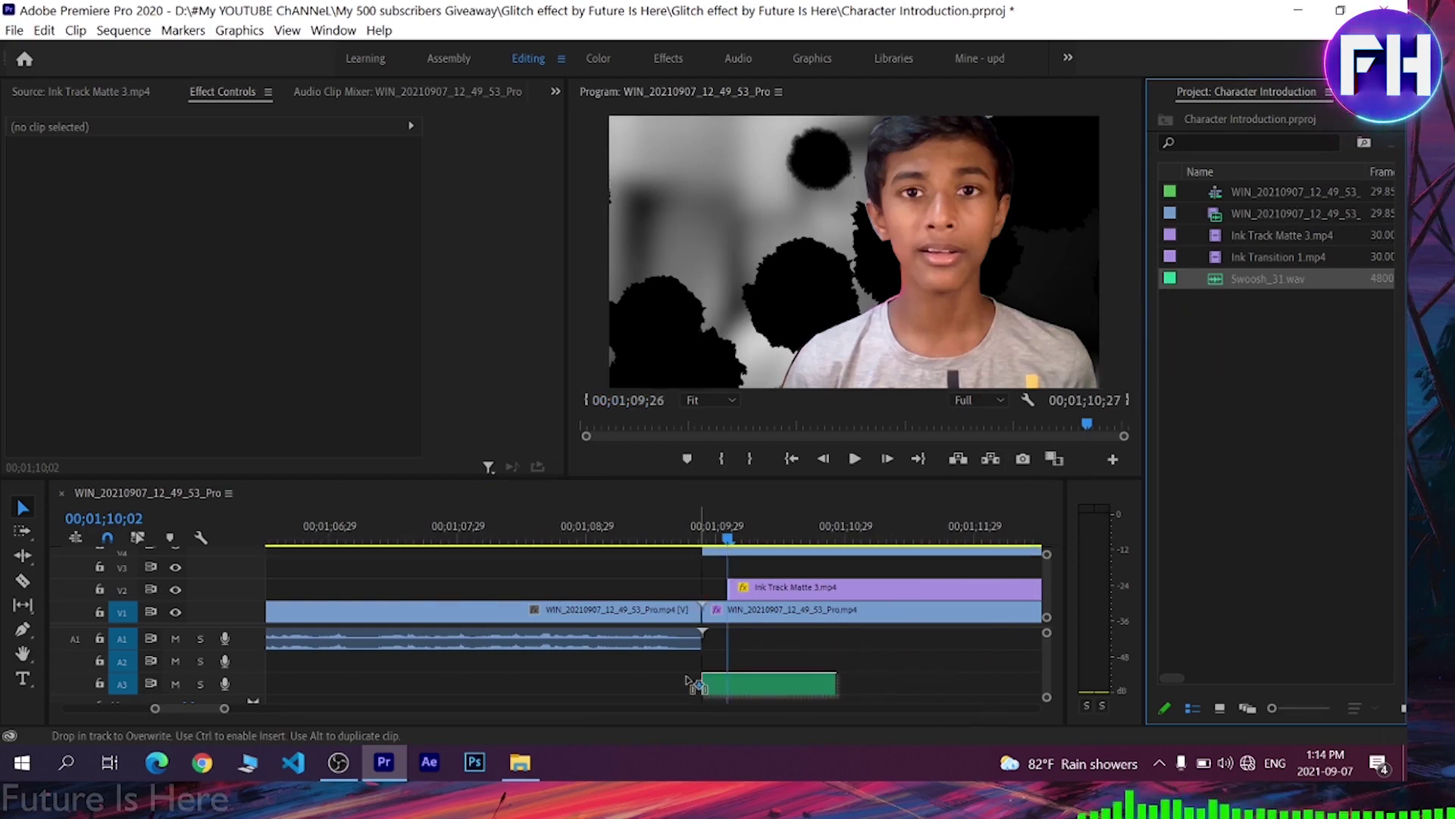
left_click_drag(690, 681, 651, 658)
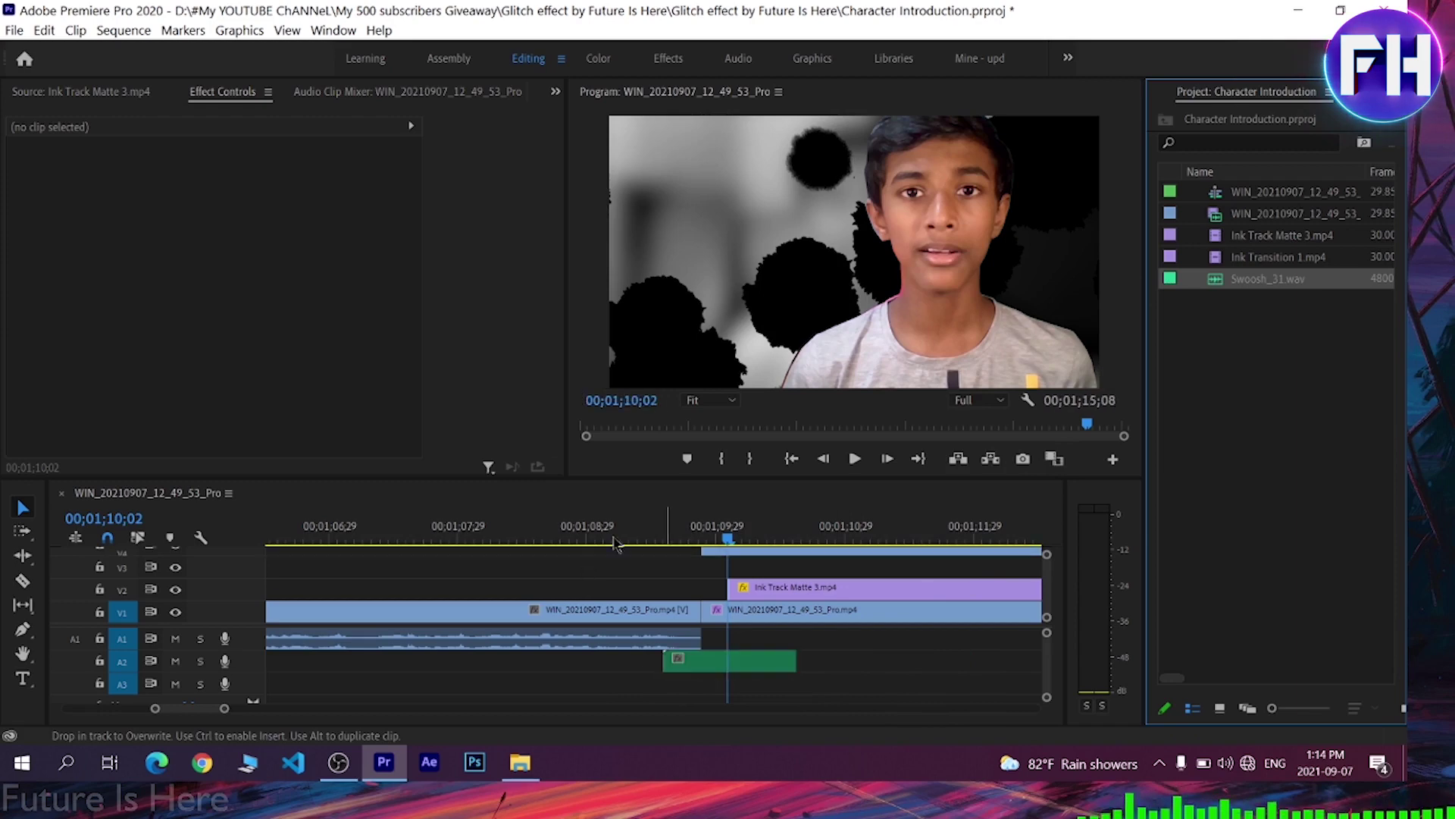
left_click(646, 534)
key("space")
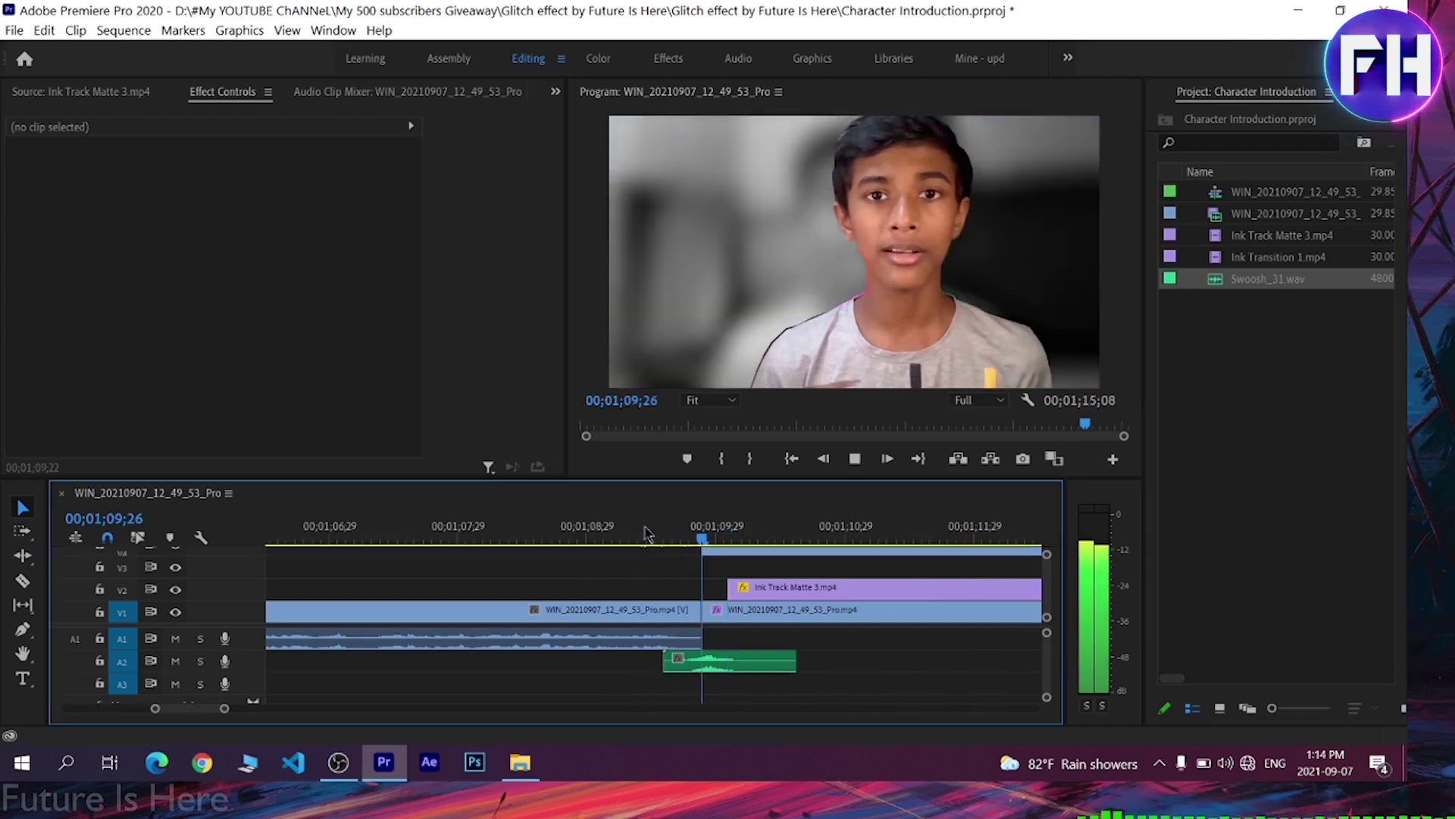
key("space")
Shift the swoosh clip three frames later and replay from 00;01;09;10.
key("equal")
key("equal")
key("equal")
left_click_drag(679, 663, 727, 656)
key("minus")
key("minus")
left_click(645, 530)
left_click(892, 667)
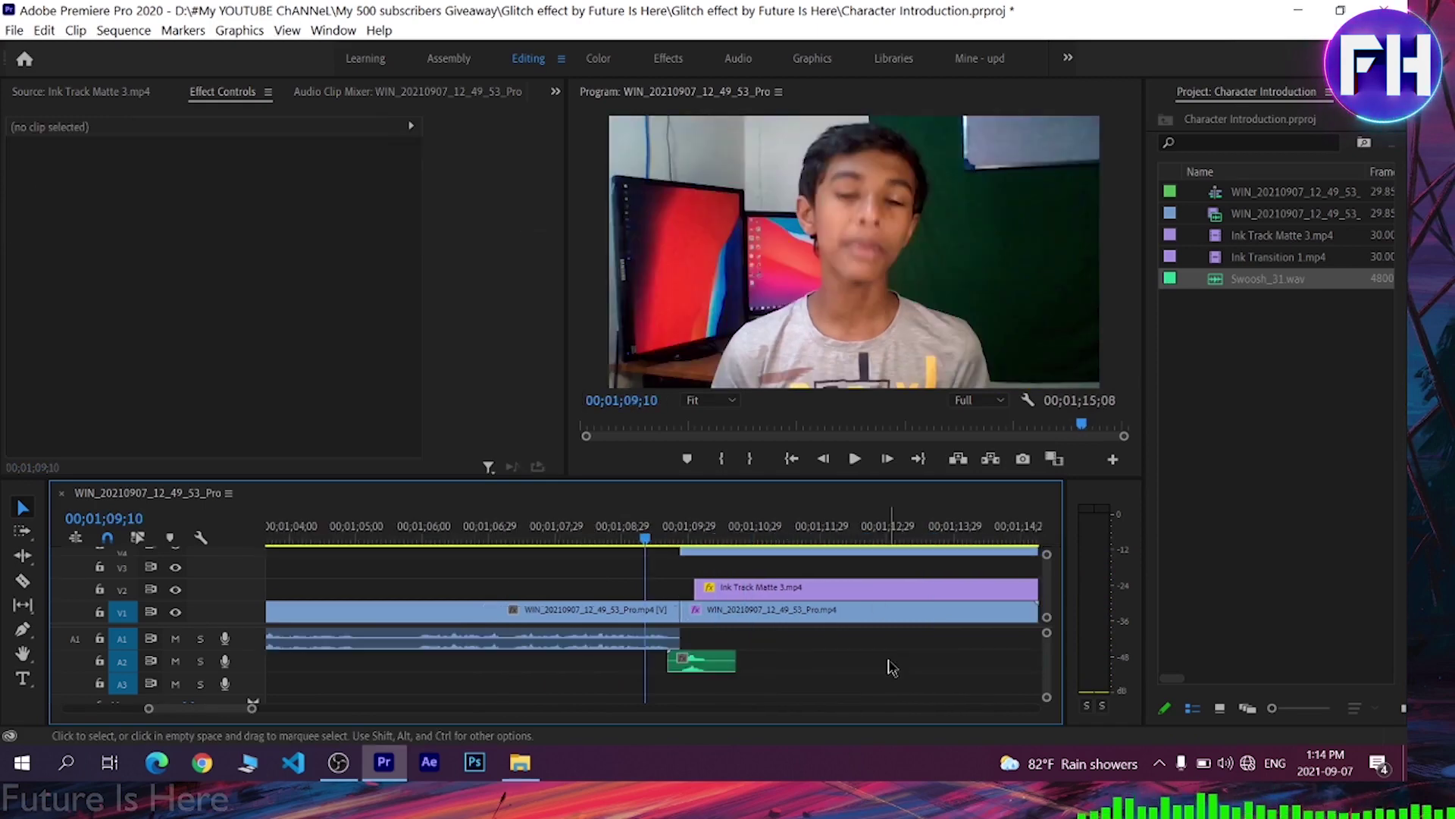
key("space")
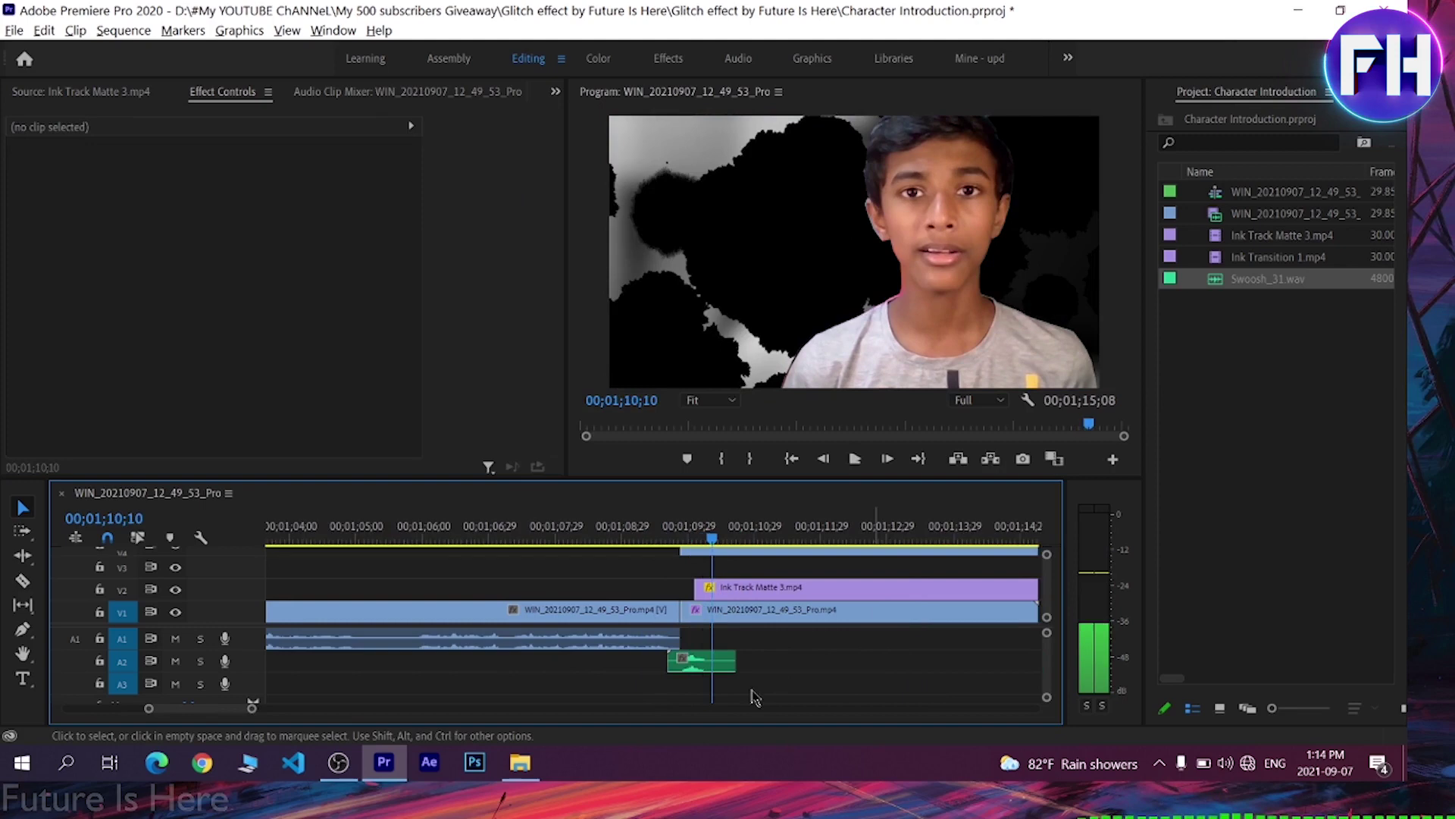
Shift the swoosh another three frames later and replay from 00;01;09;18 to check timing.
key("equal")
key("equal")
key("equal")
key("equal")
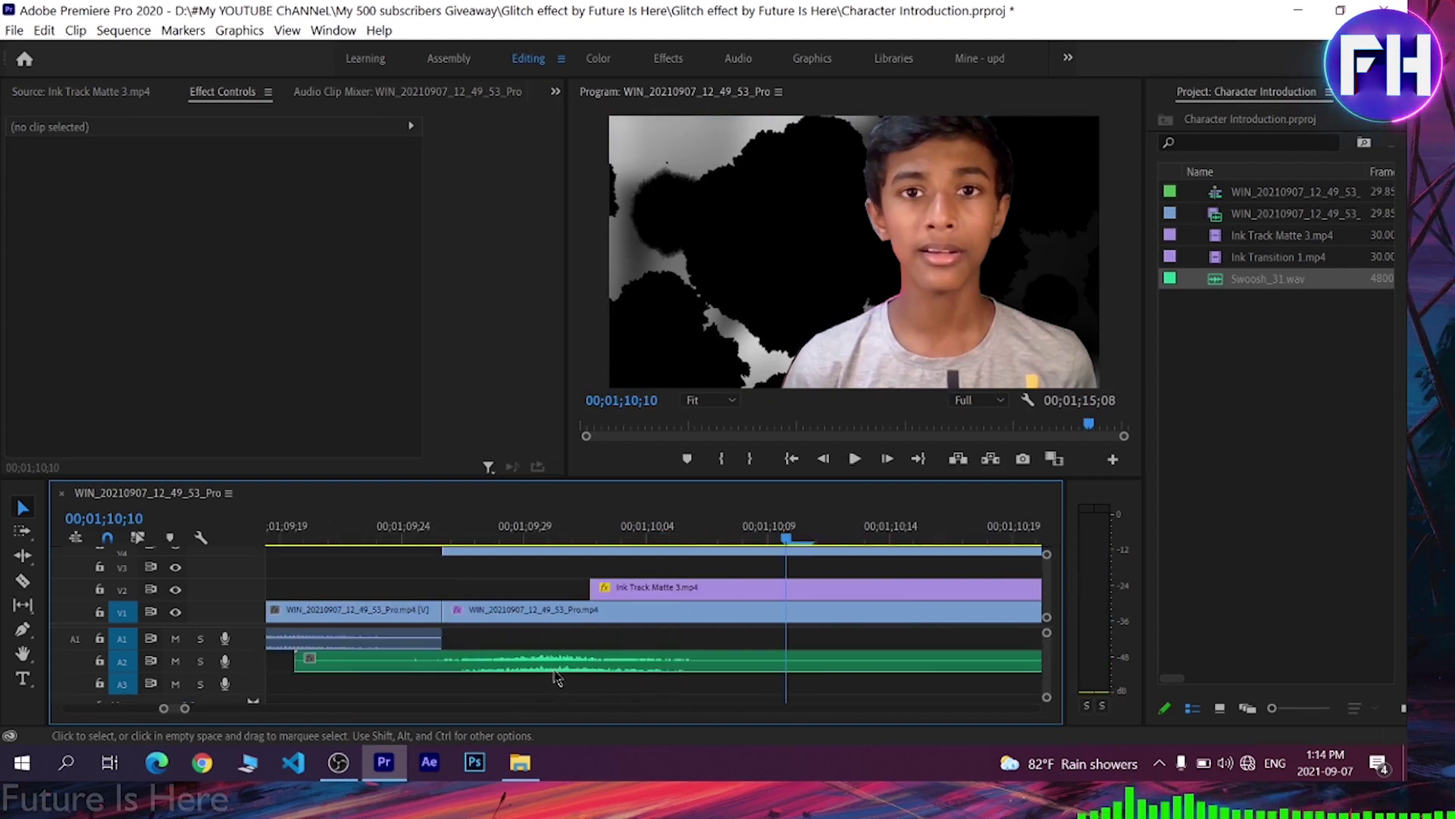
left_click(557, 677)
left_click_drag(515, 667, 591, 660)
key("minus")
key("minus")
key("minus")
left_click(546, 531)
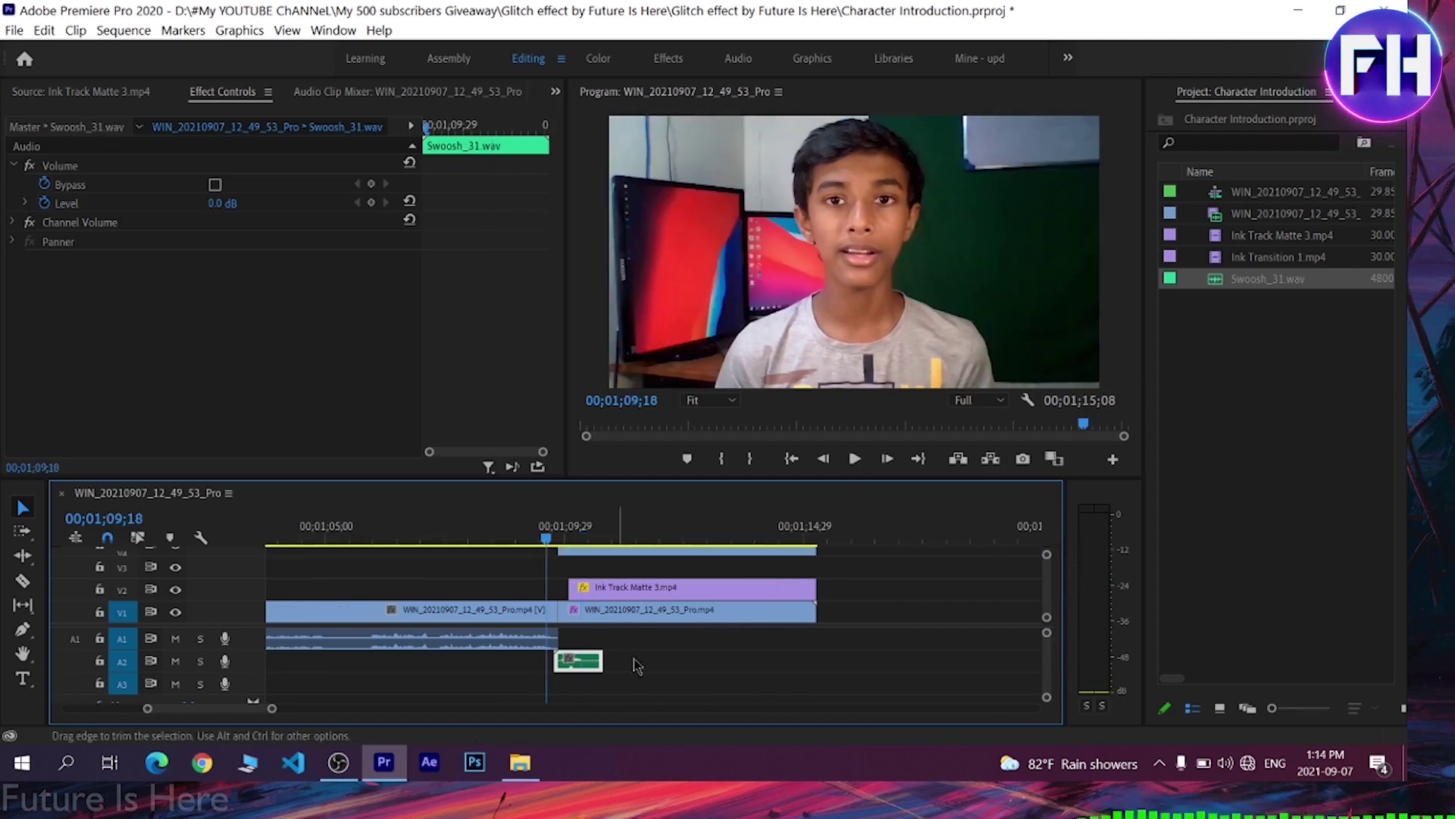
left_click(623, 662)
key("space")
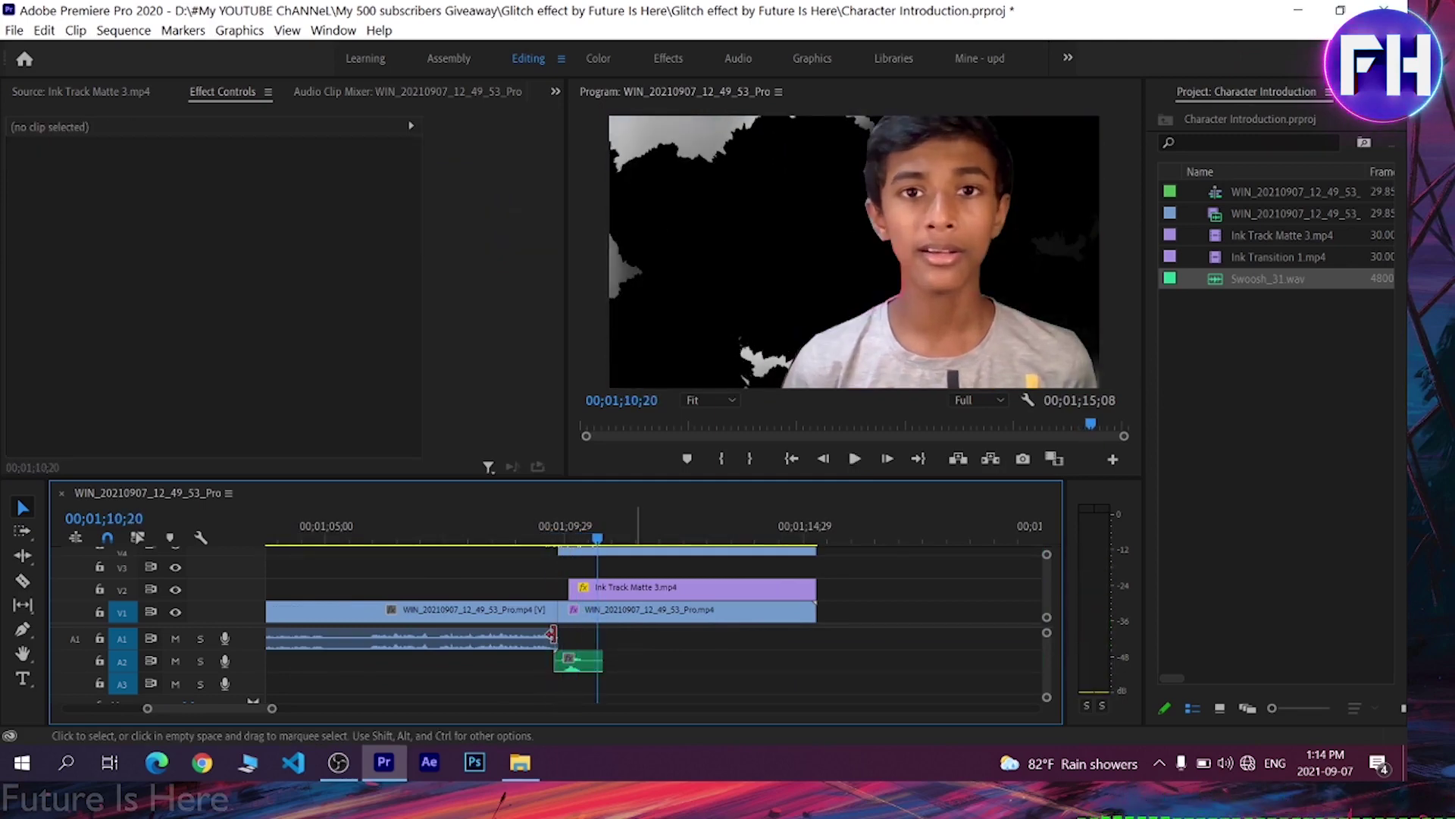
left_click(576, 531)
left_click(578, 660)
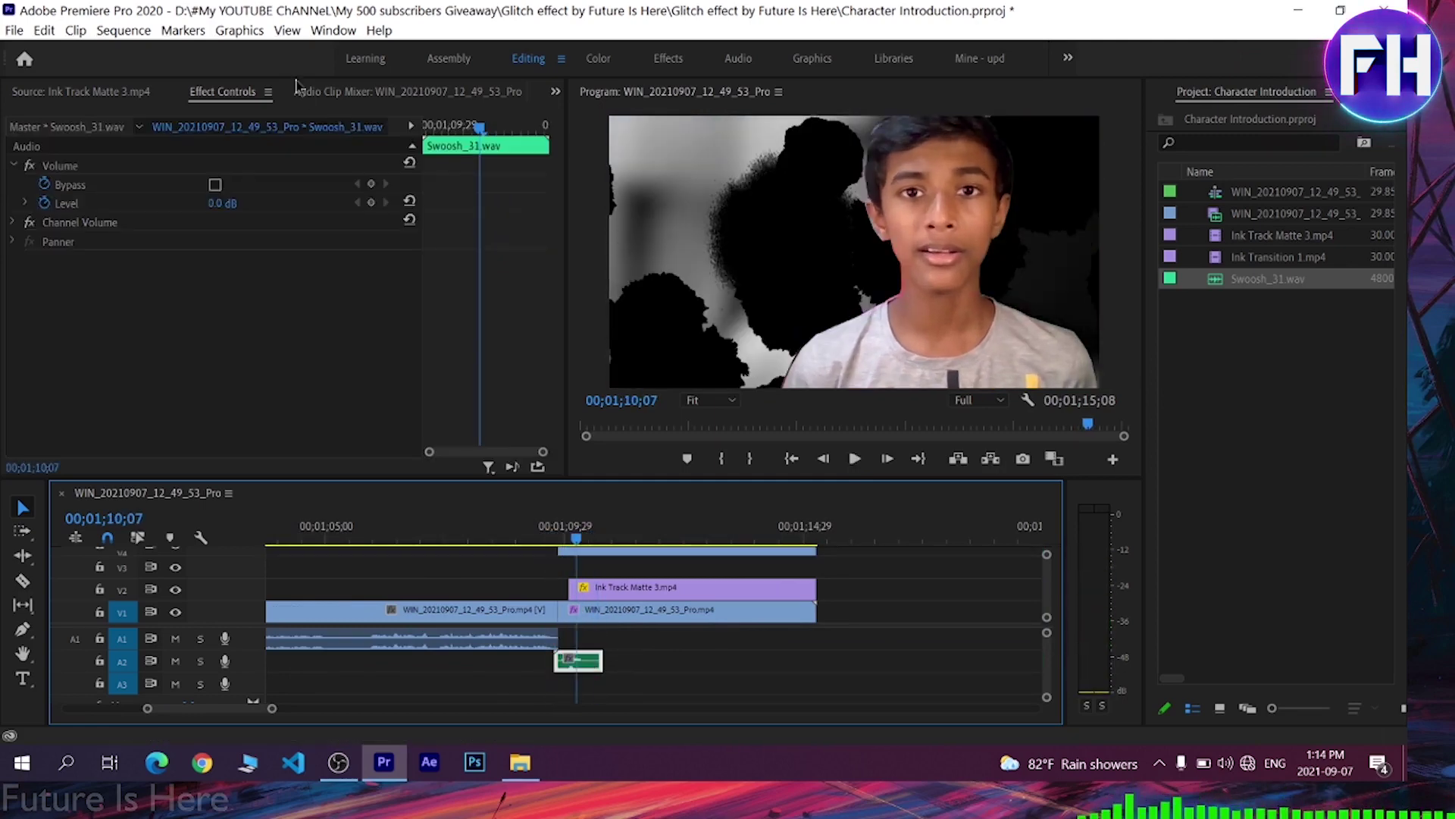
Lower the A2 swoosh to -4.5 dB in the Audio Clip Mixer, replay, and search effects for 'simle'.
left_click(326, 93)
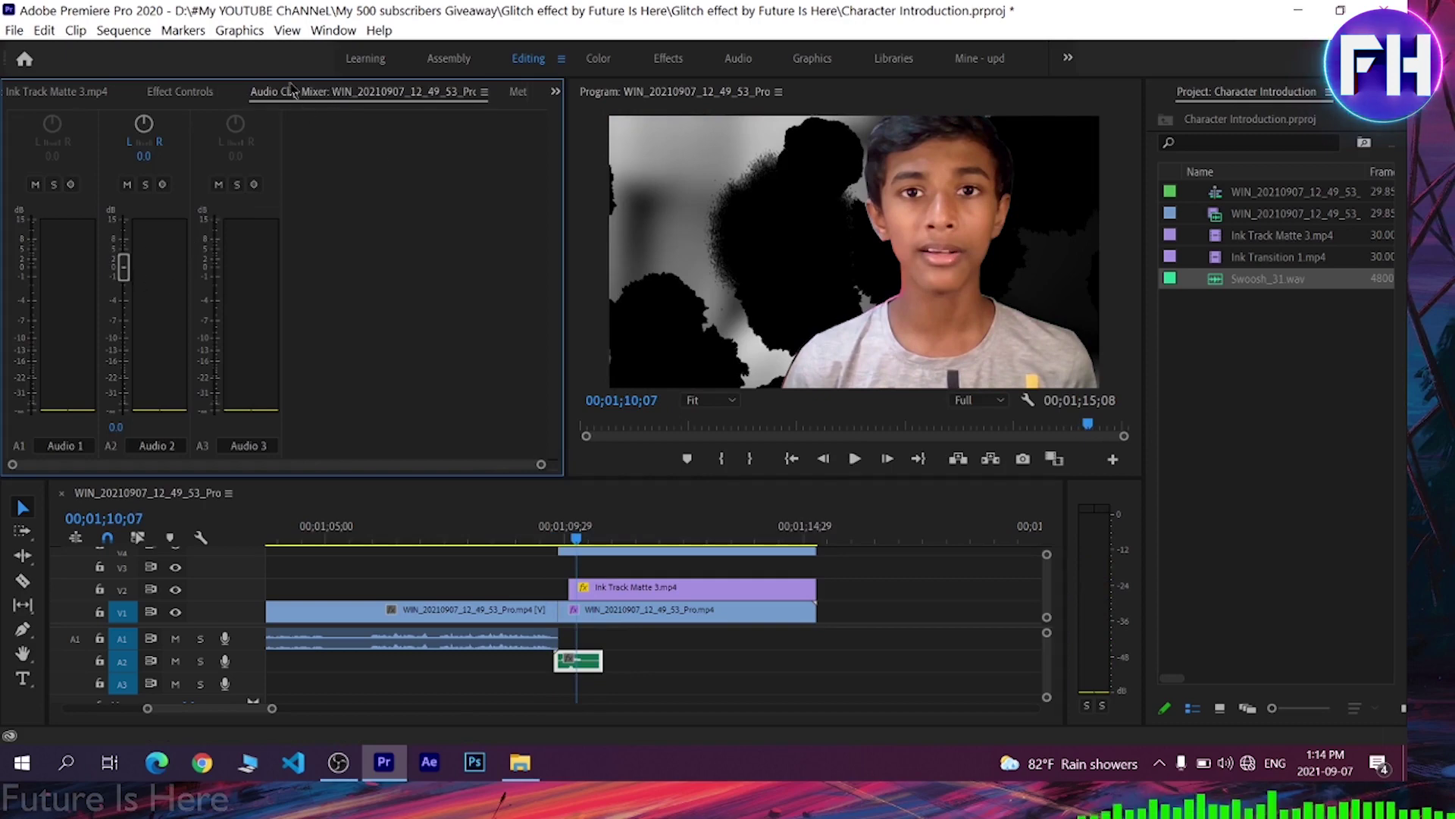
left_click(312, 32)
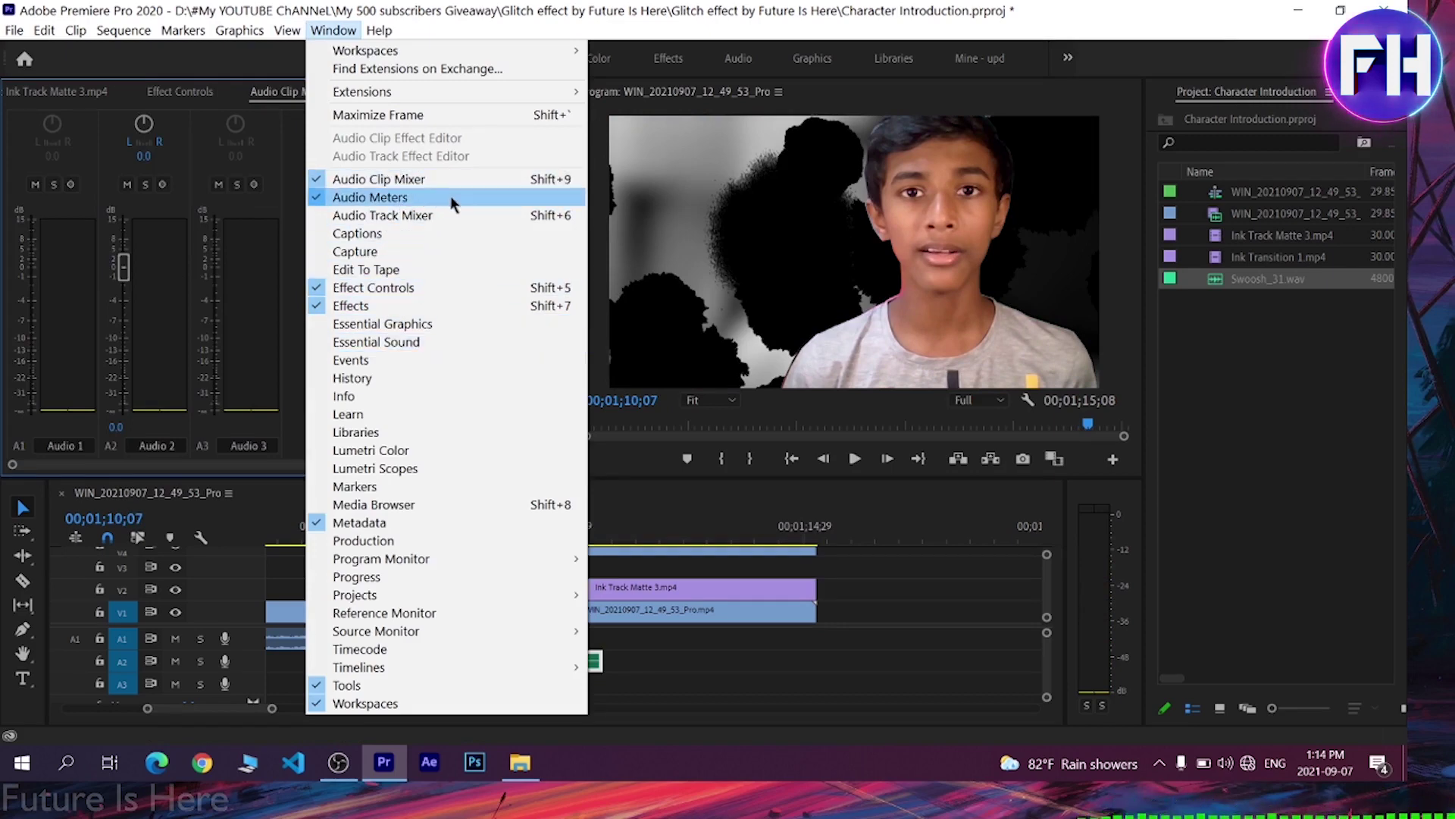
left_click(216, 61)
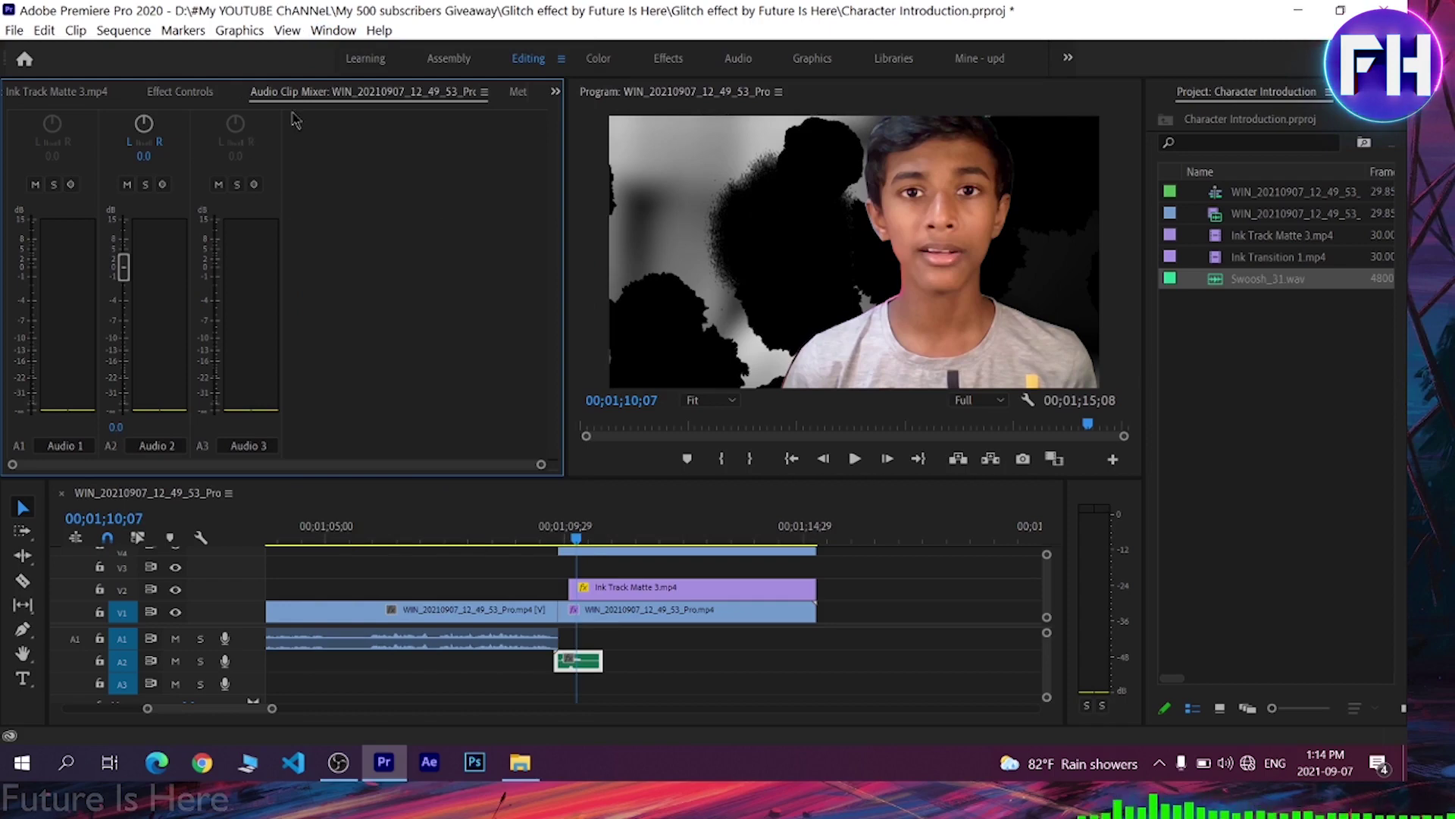
left_click_drag(124, 267, 124, 304)
left_click(507, 538)
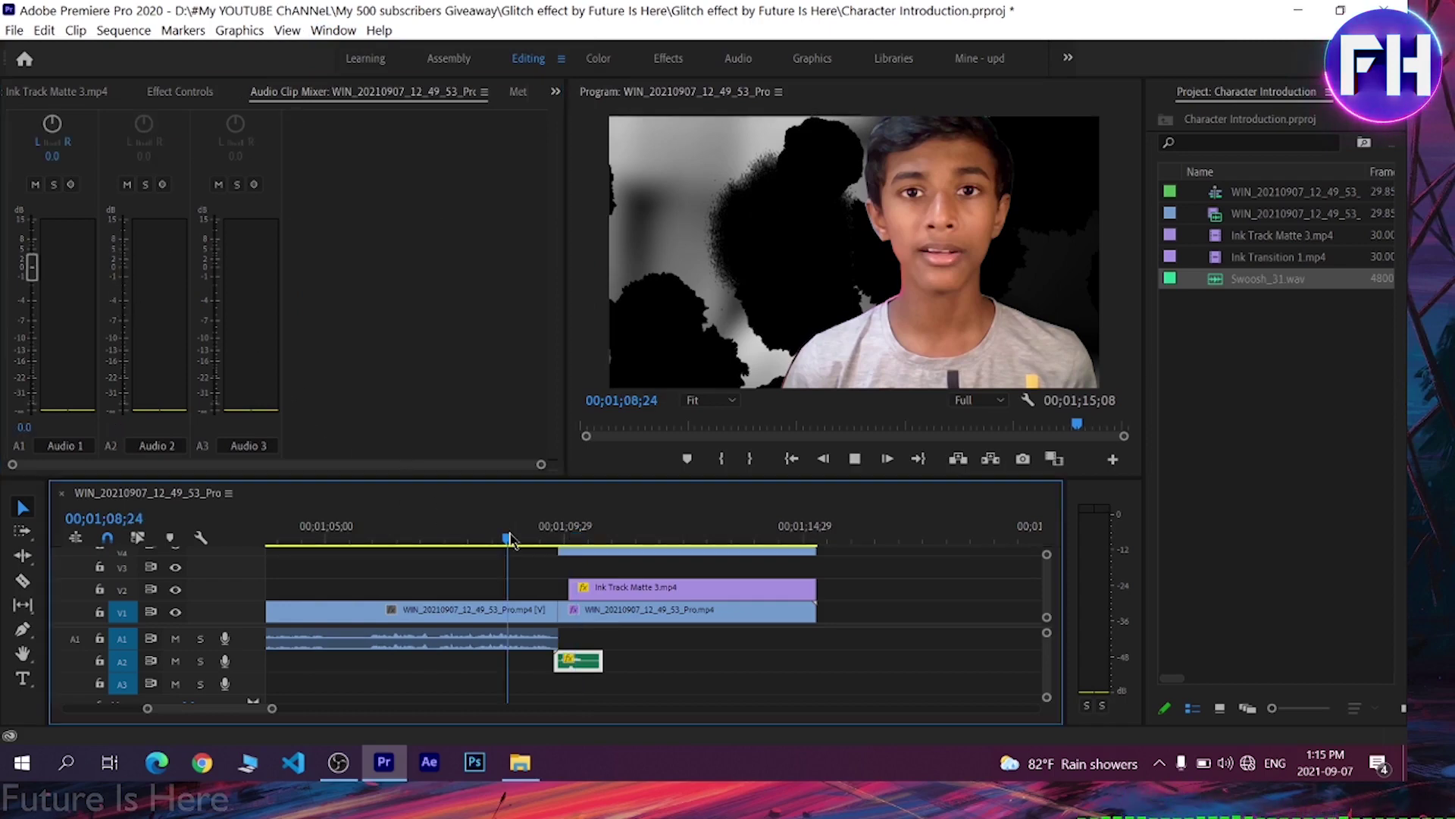
key("space")
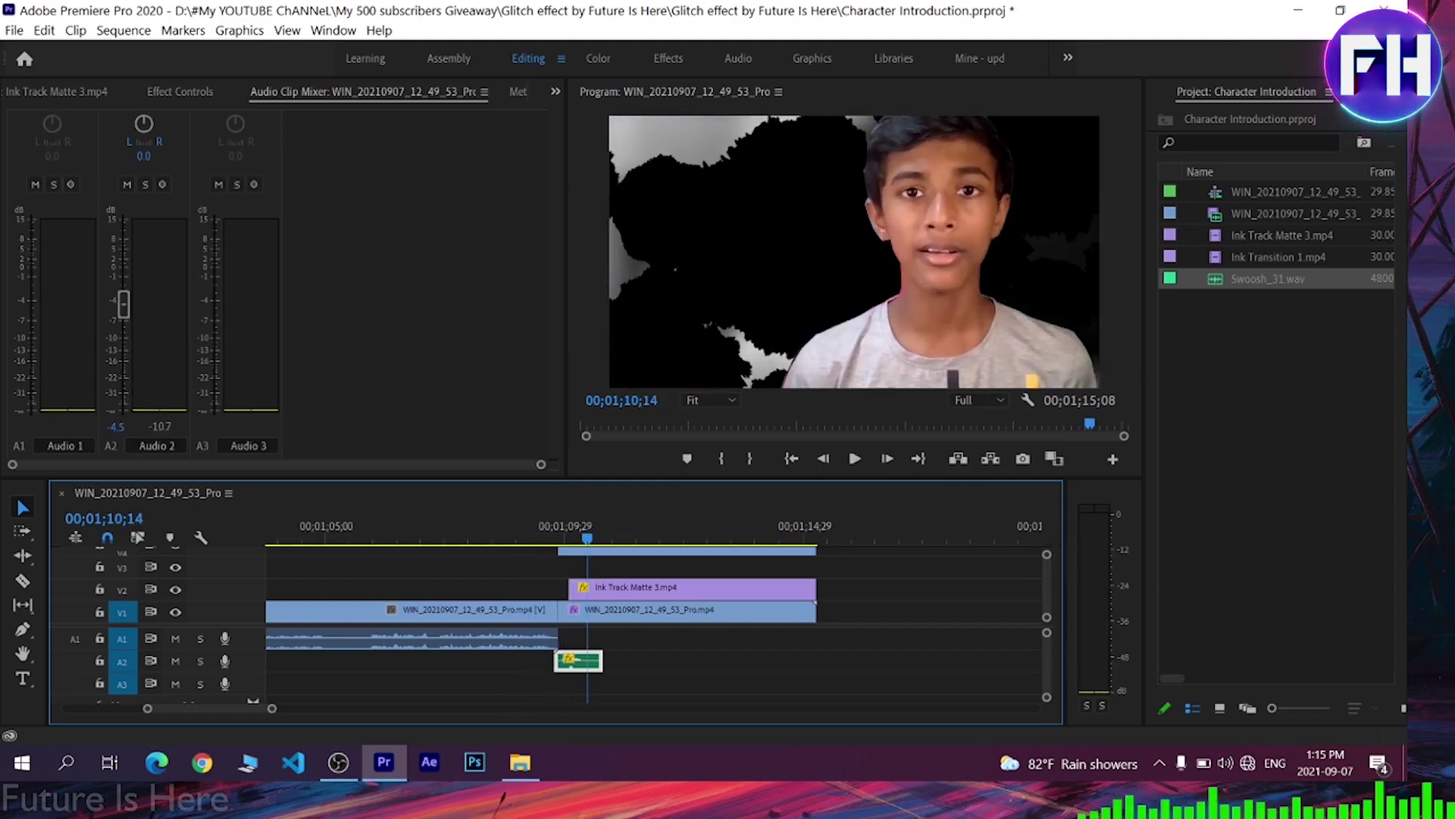
key("shift+7")
type("simle")
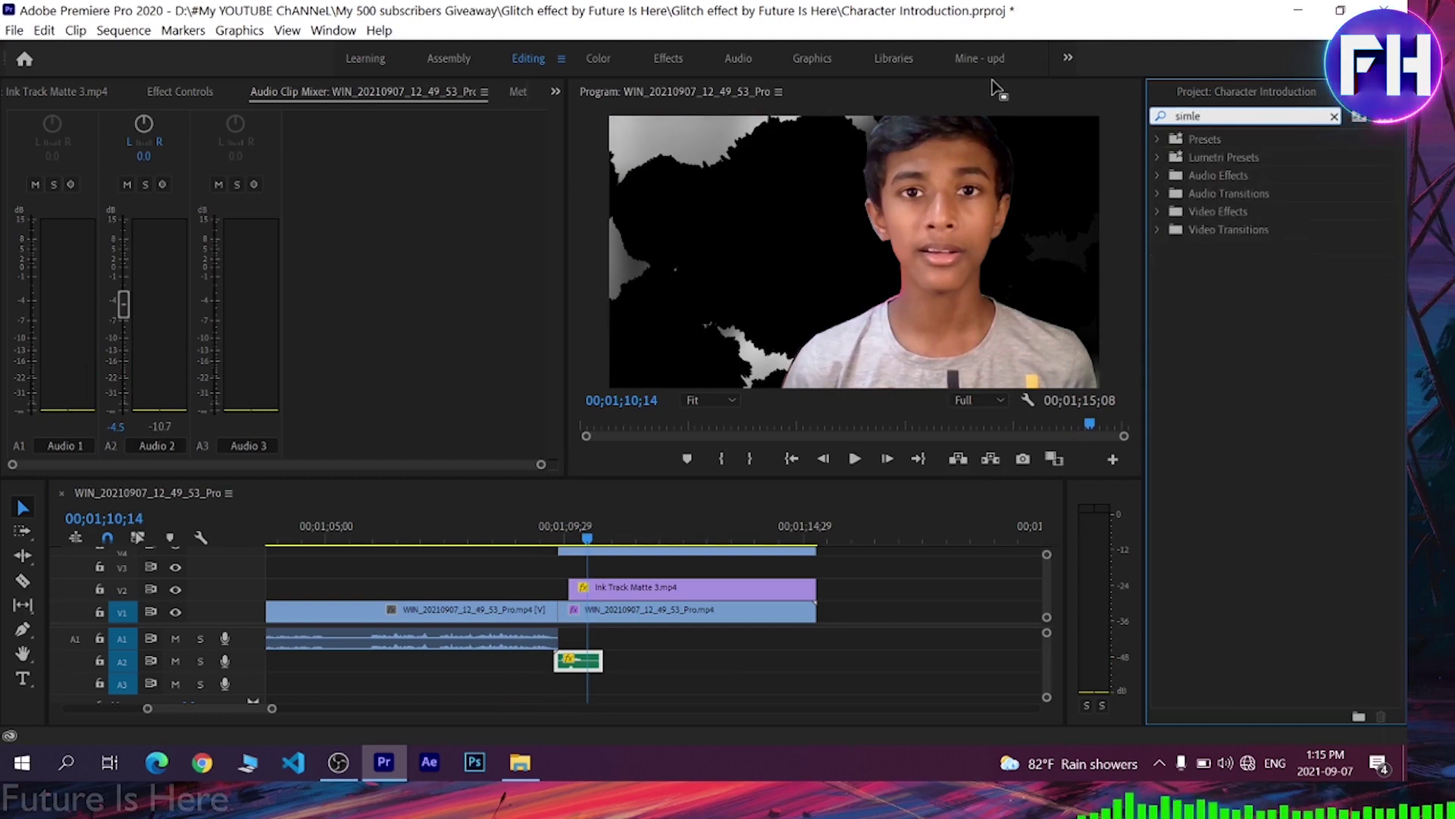
Delete the misspelled 'simle' search so the Effects panel shows its top-level folders.
key("BackSpace")
key("BackSpace")
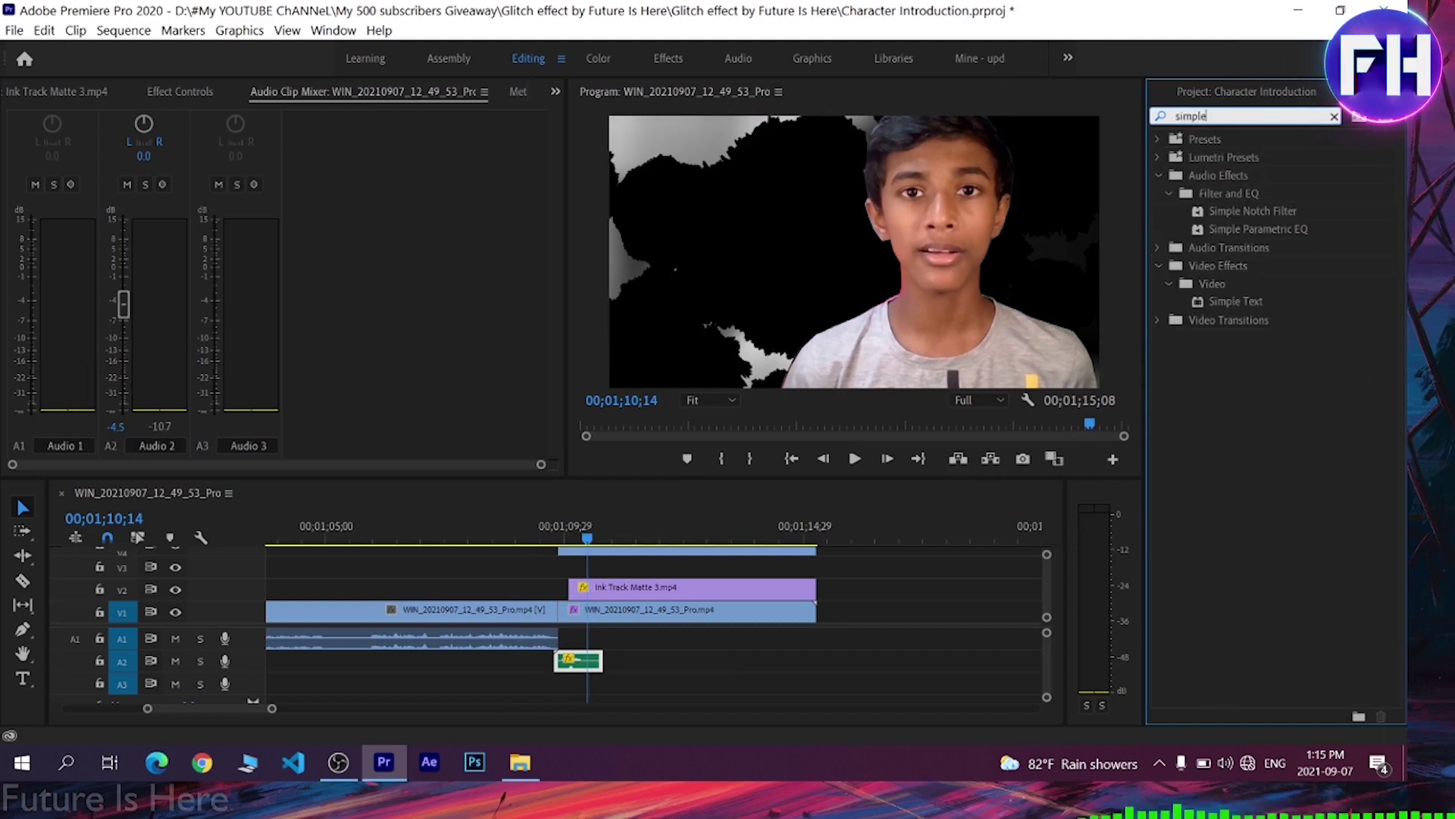
key("BackSpace")
key("BackSpace")
key("BackSpace")
key("BackSpace")
left_click(1301, 324)
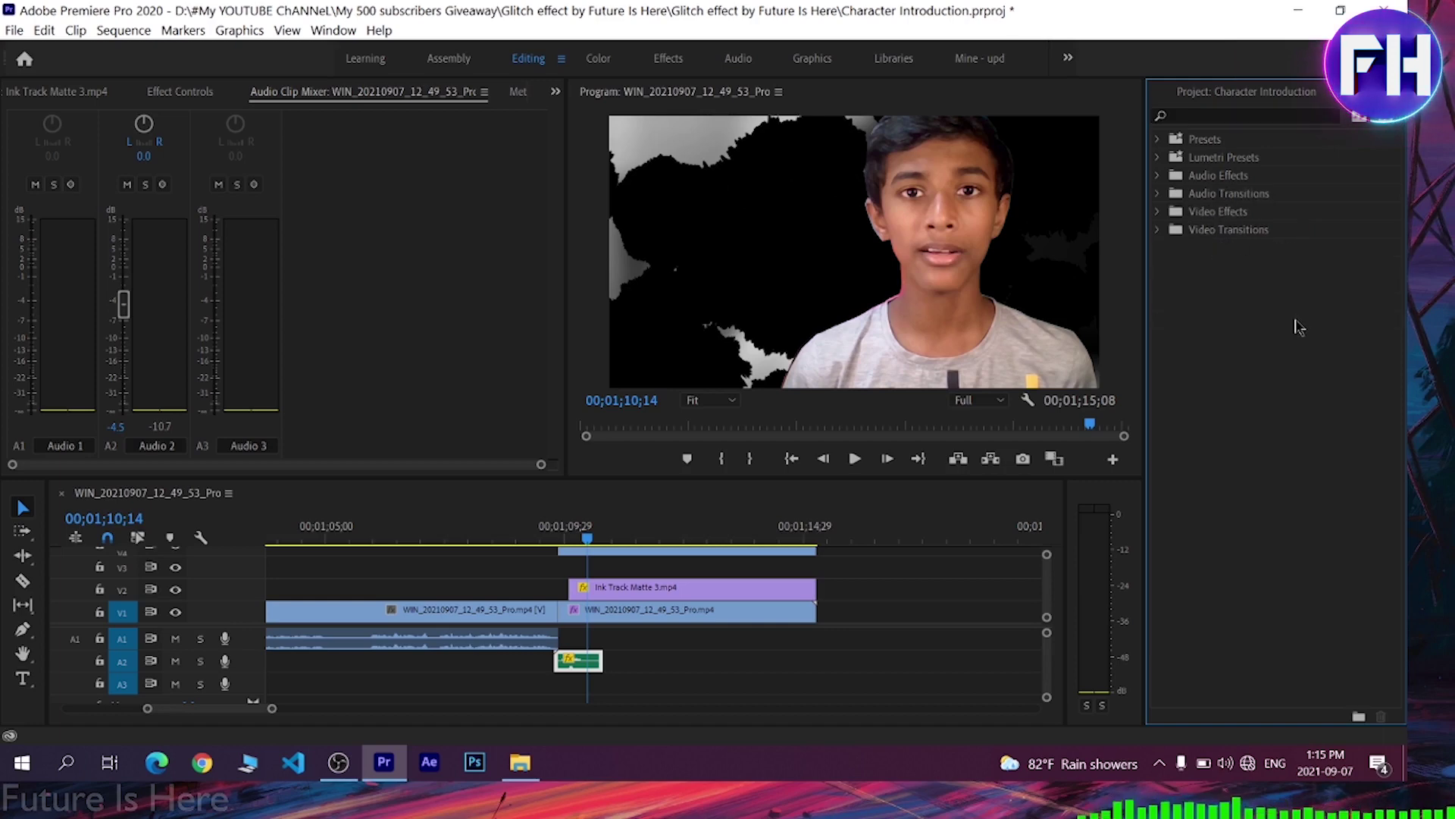
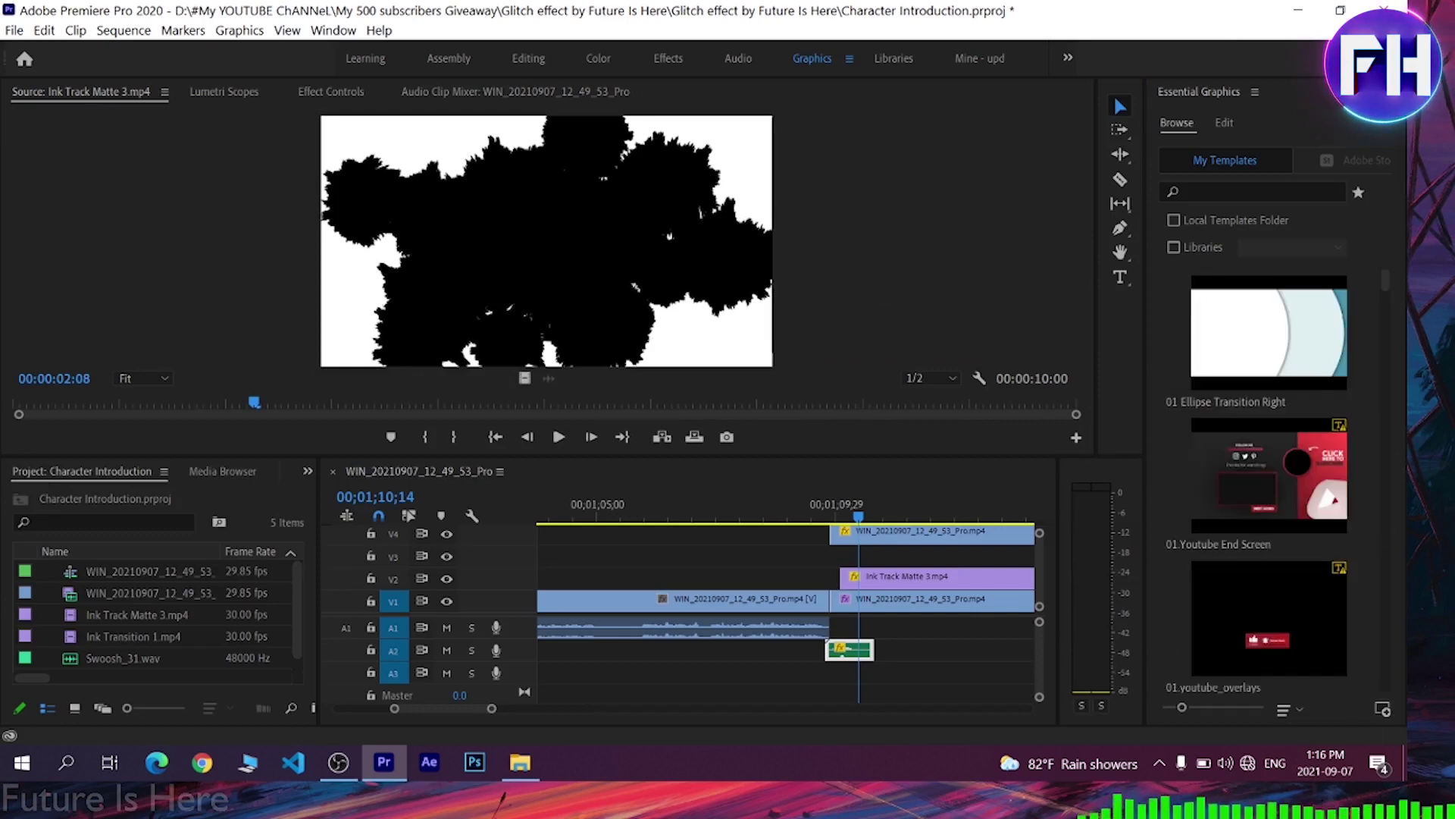
Undock the Program monitor into a small floating window and move it aside.
left_click(339, 761)
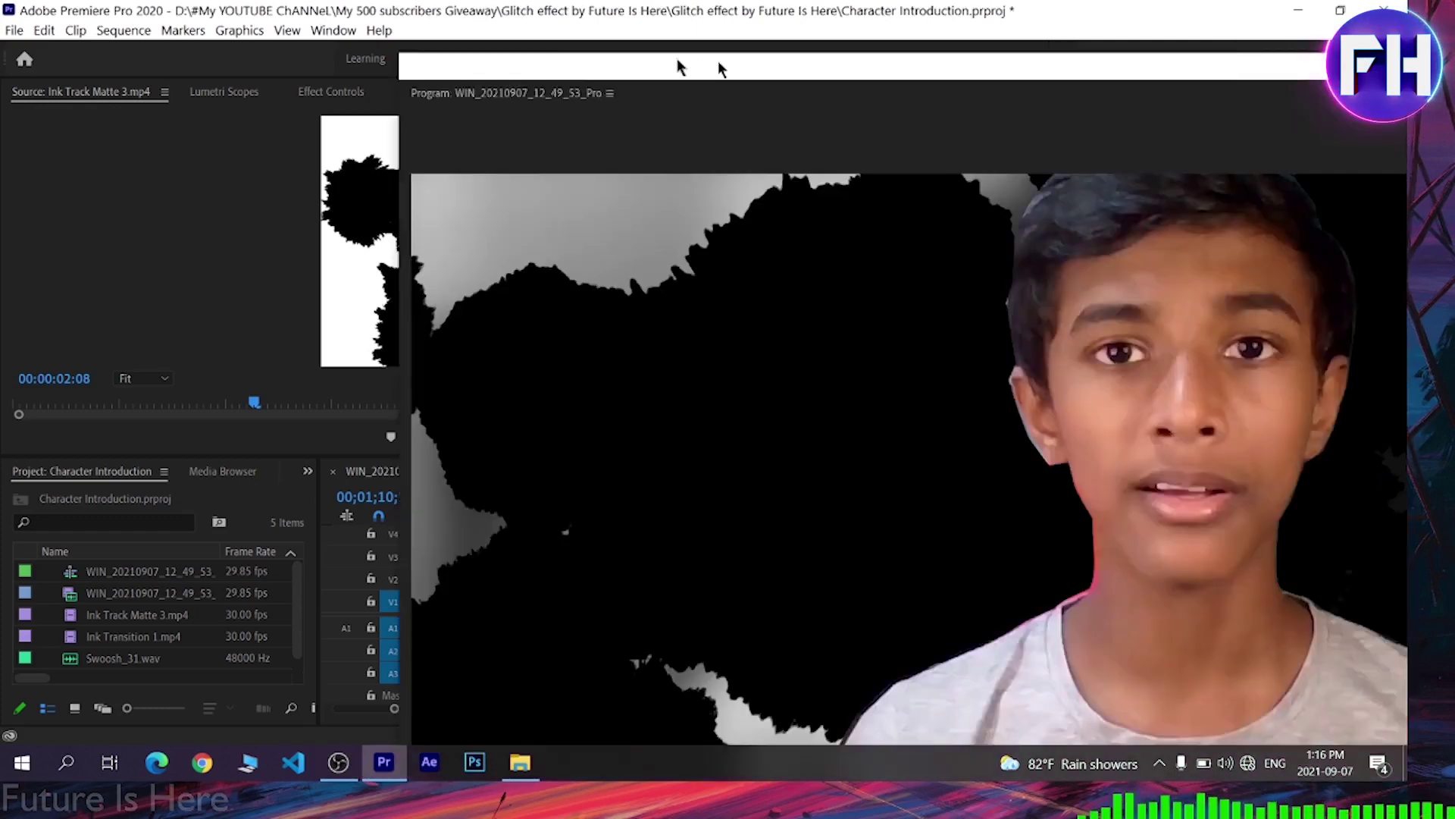
left_click_drag(717, 61, 469, 65)
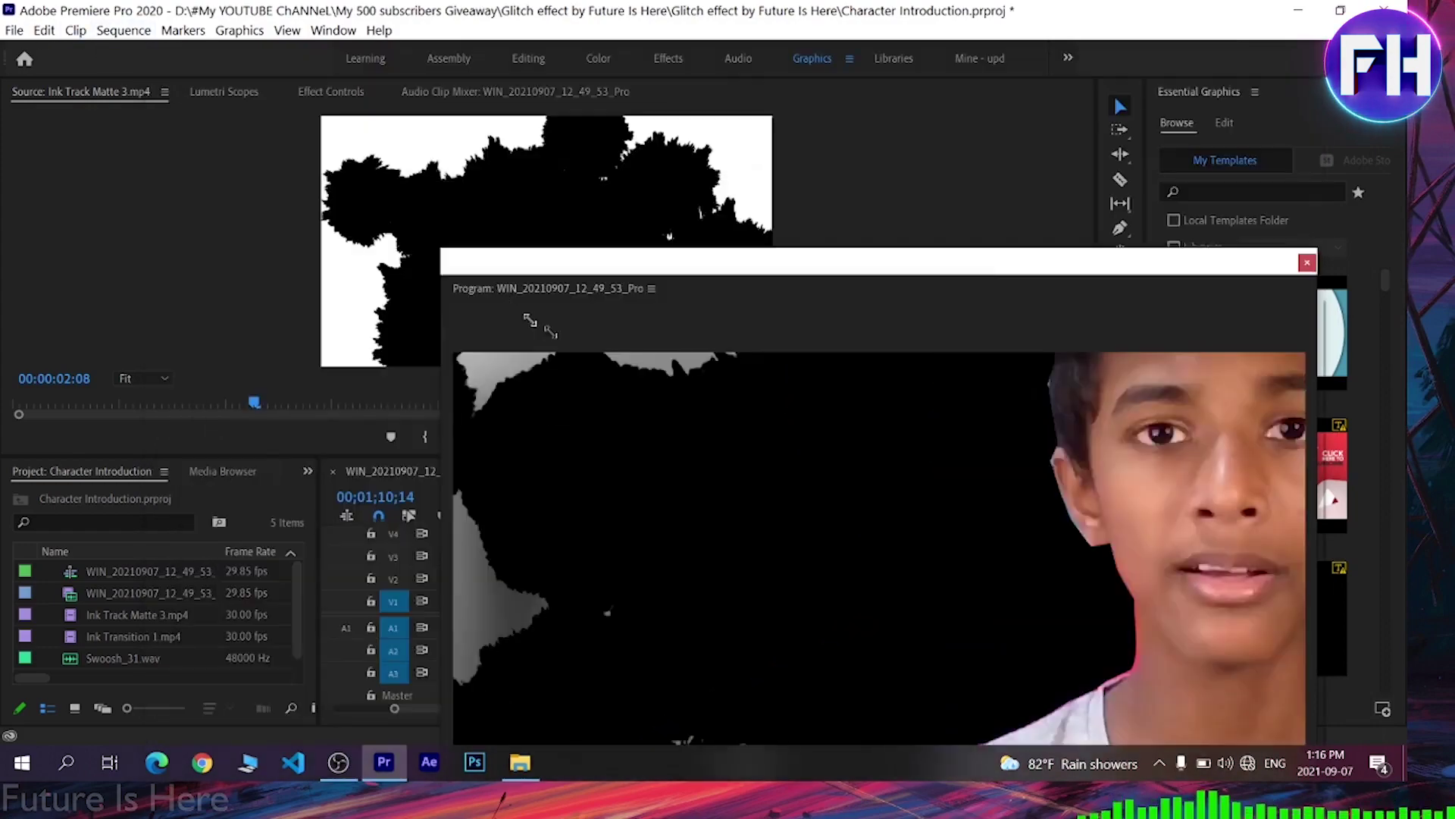
left_click_drag(290, 160, 699, 401)
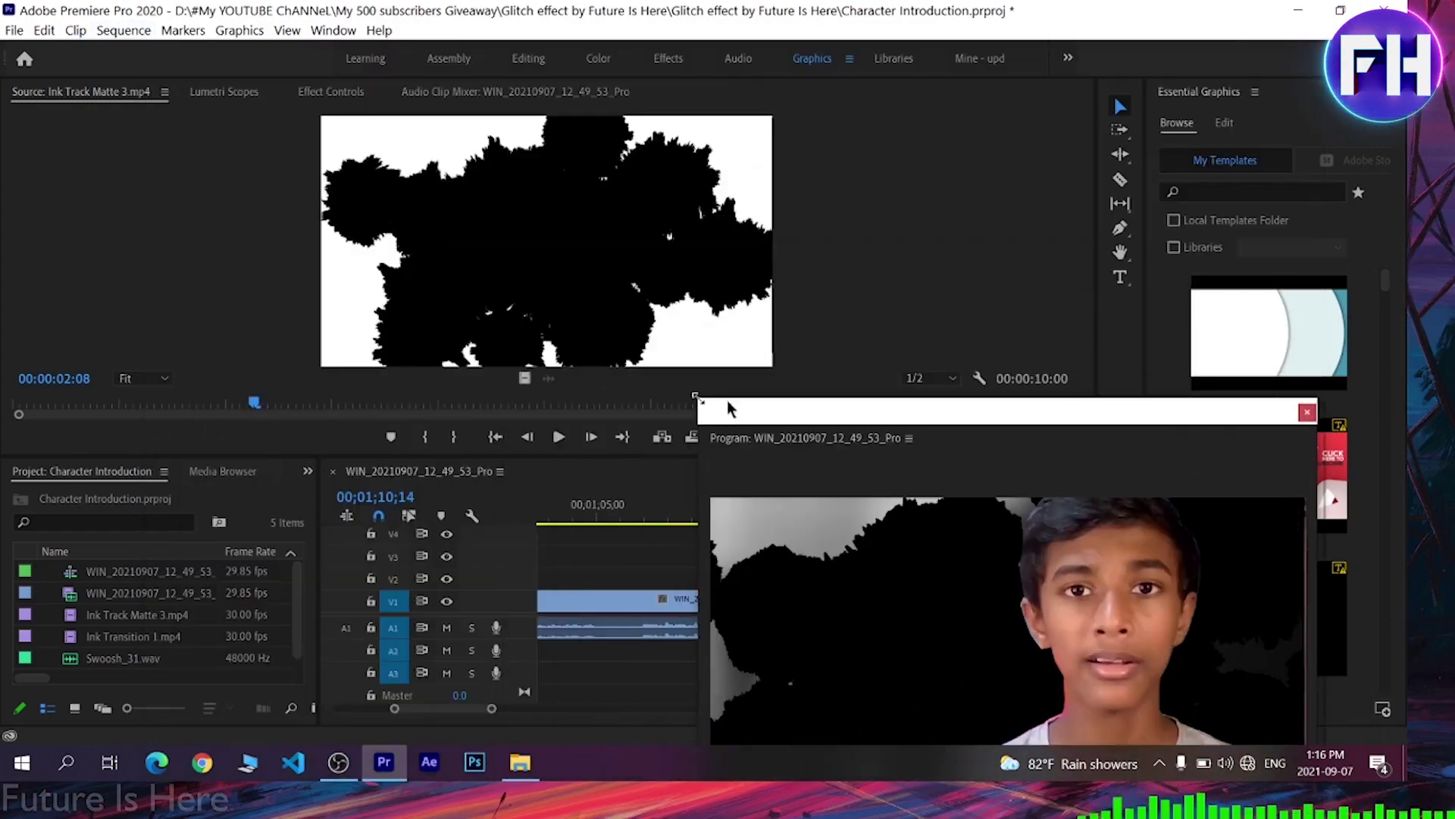
left_click_drag(847, 421, 608, 61)
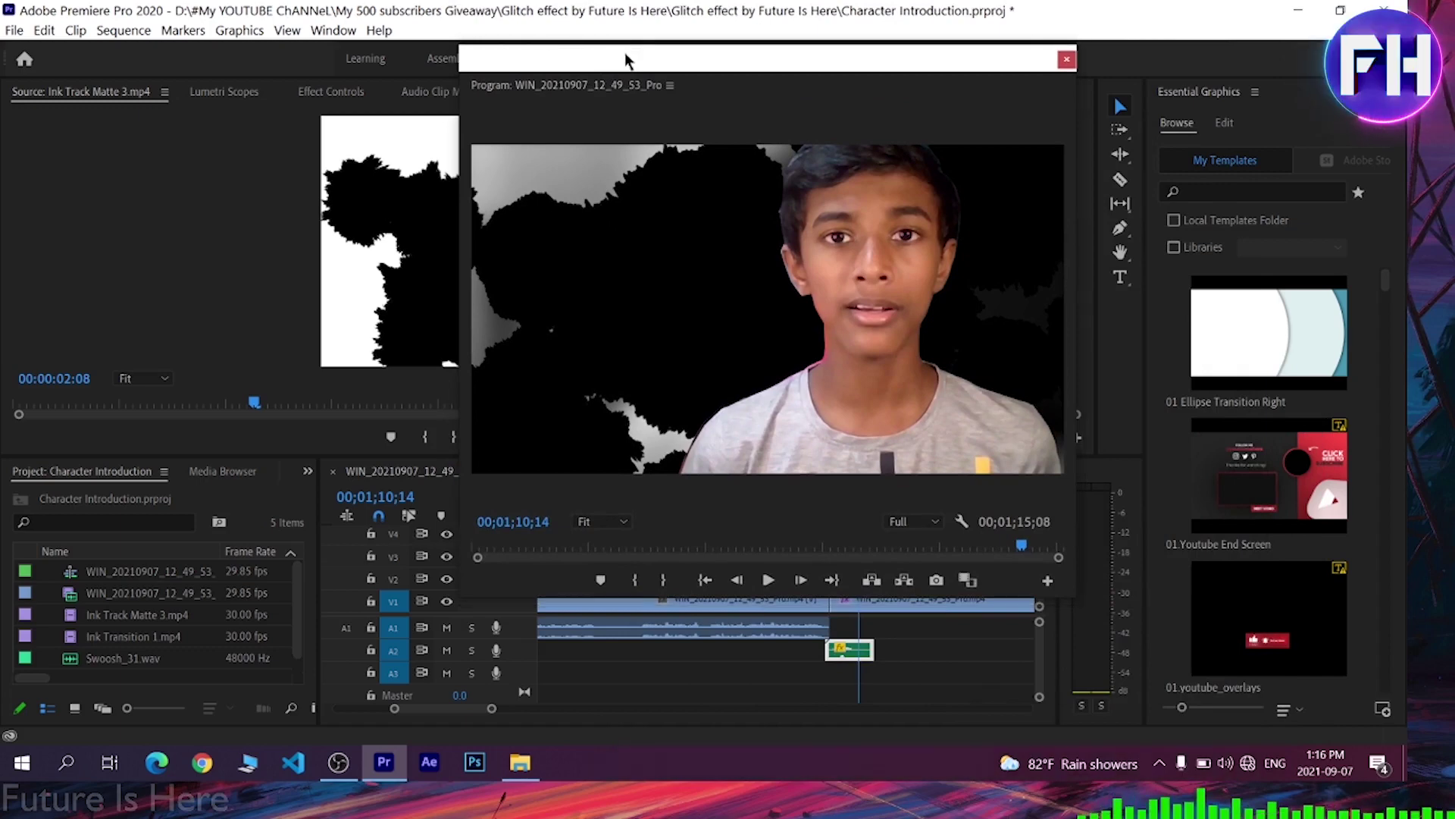
left_click_drag(594, 50, 762, 433)
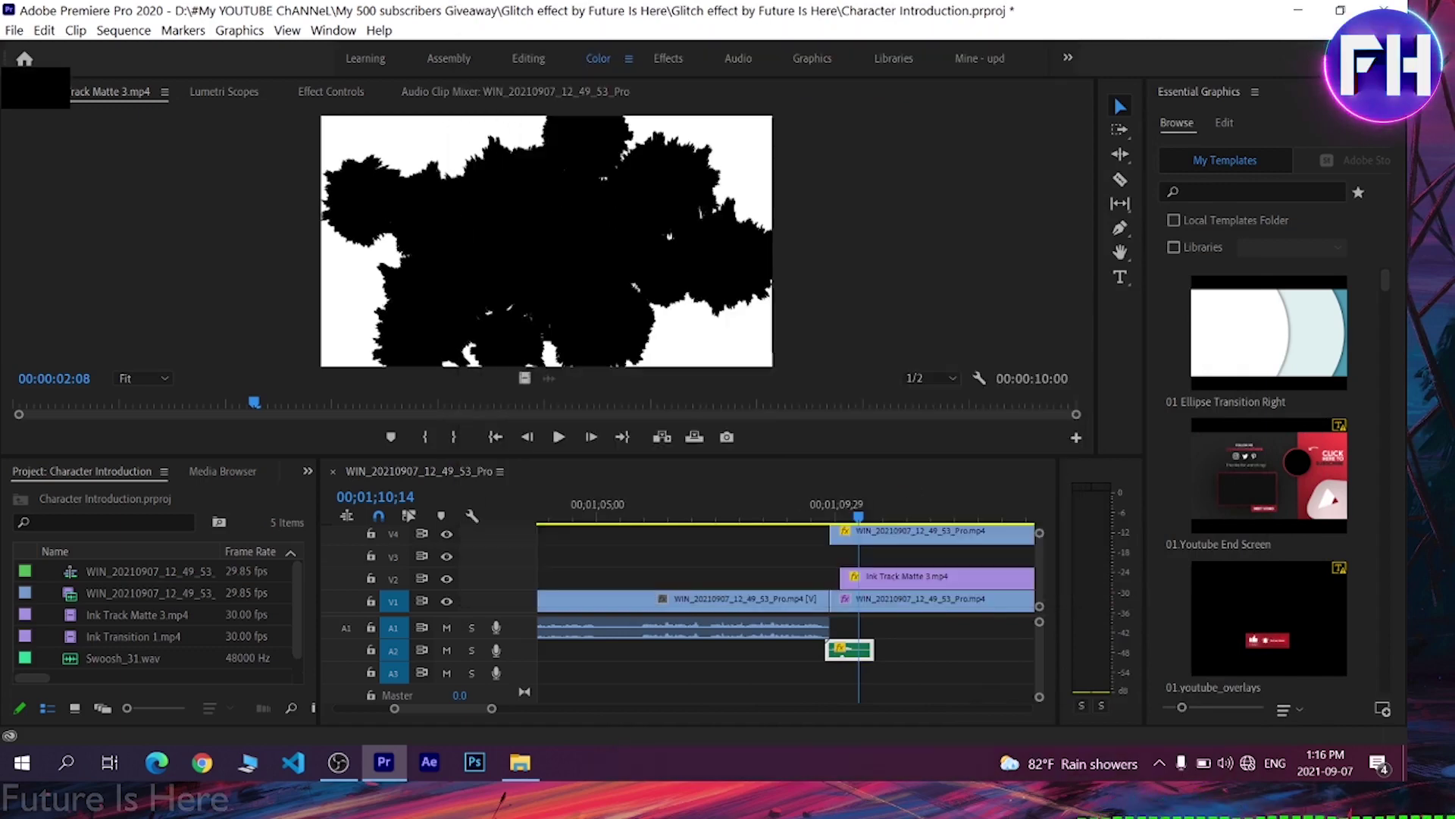
Switch to the Color workspace and resize the floating preview shorter and reposition it.
left_click(629, 58)
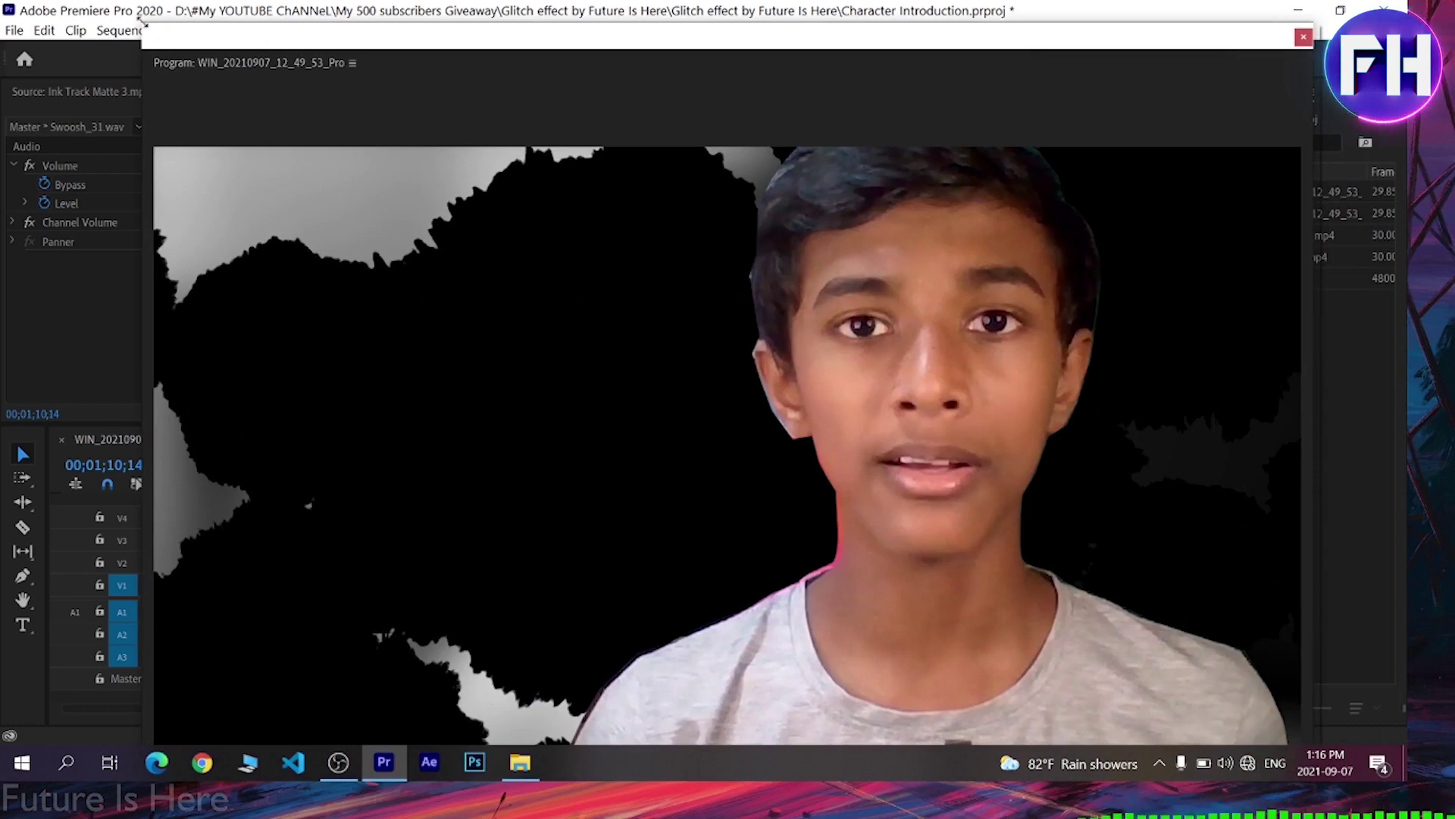
mouse_move(376, 170)
left_mouse_down()
mouse_move(691, 257)
mouse_move(507, 62)
left_mouse_up()
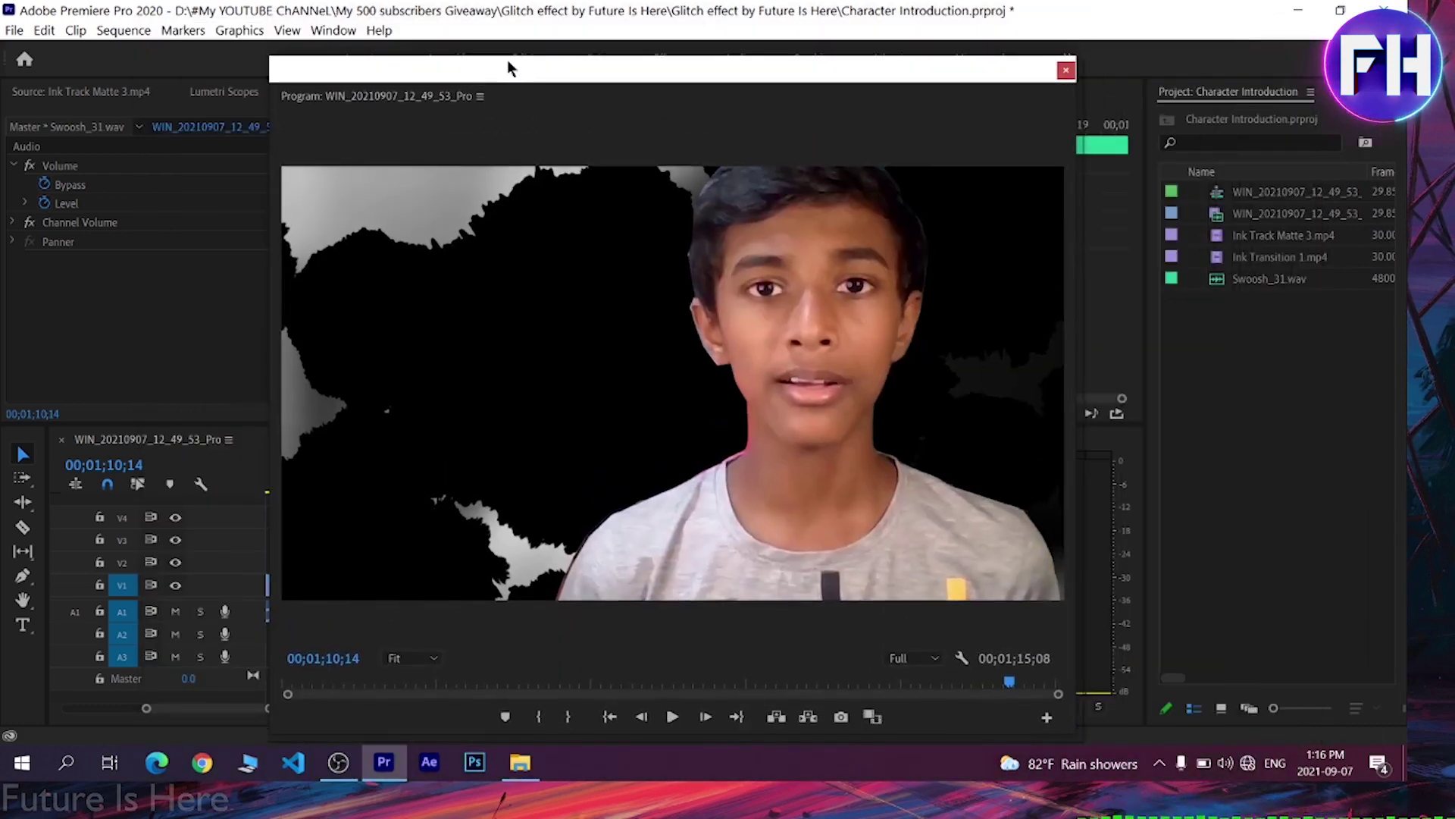
mouse_move(507, 92)
left_mouse_down()
mouse_move(518, 258)
mouse_move(253, 33)
left_mouse_up()
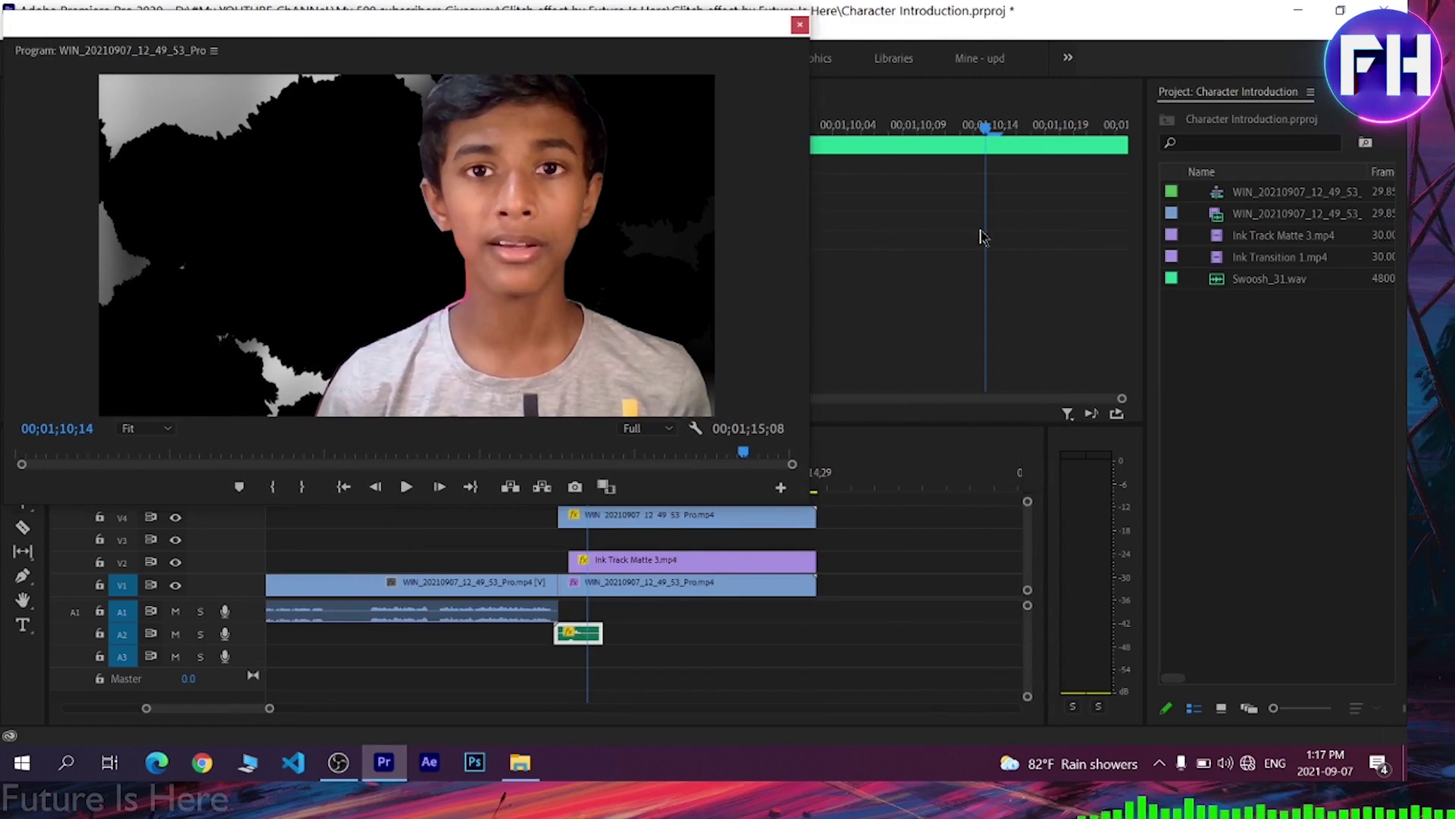
left_click_drag(636, 33, 628, 23)
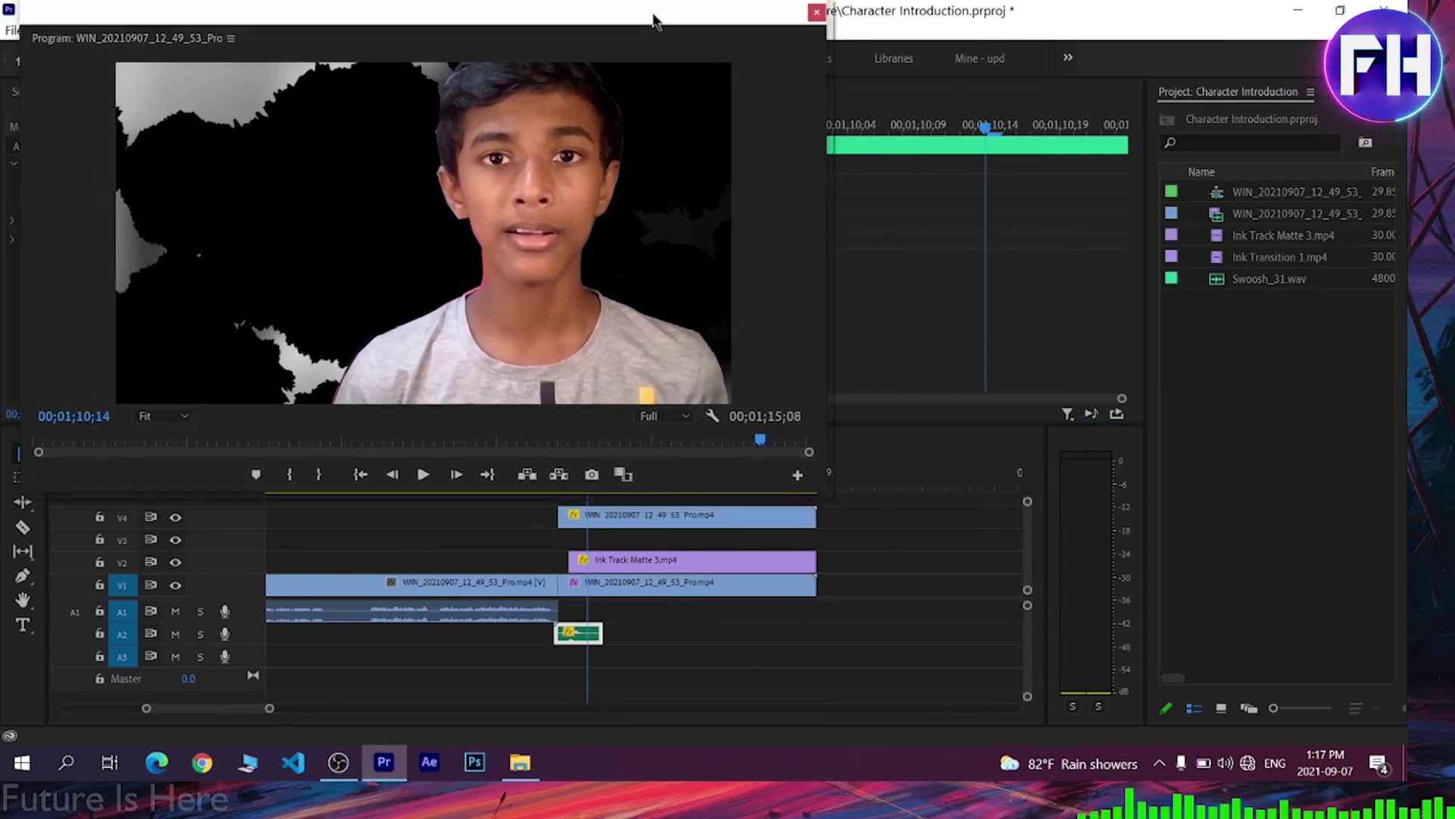
left_click_drag(628, 22, 742, 205)
left_click_drag(877, 280, 799, 182)
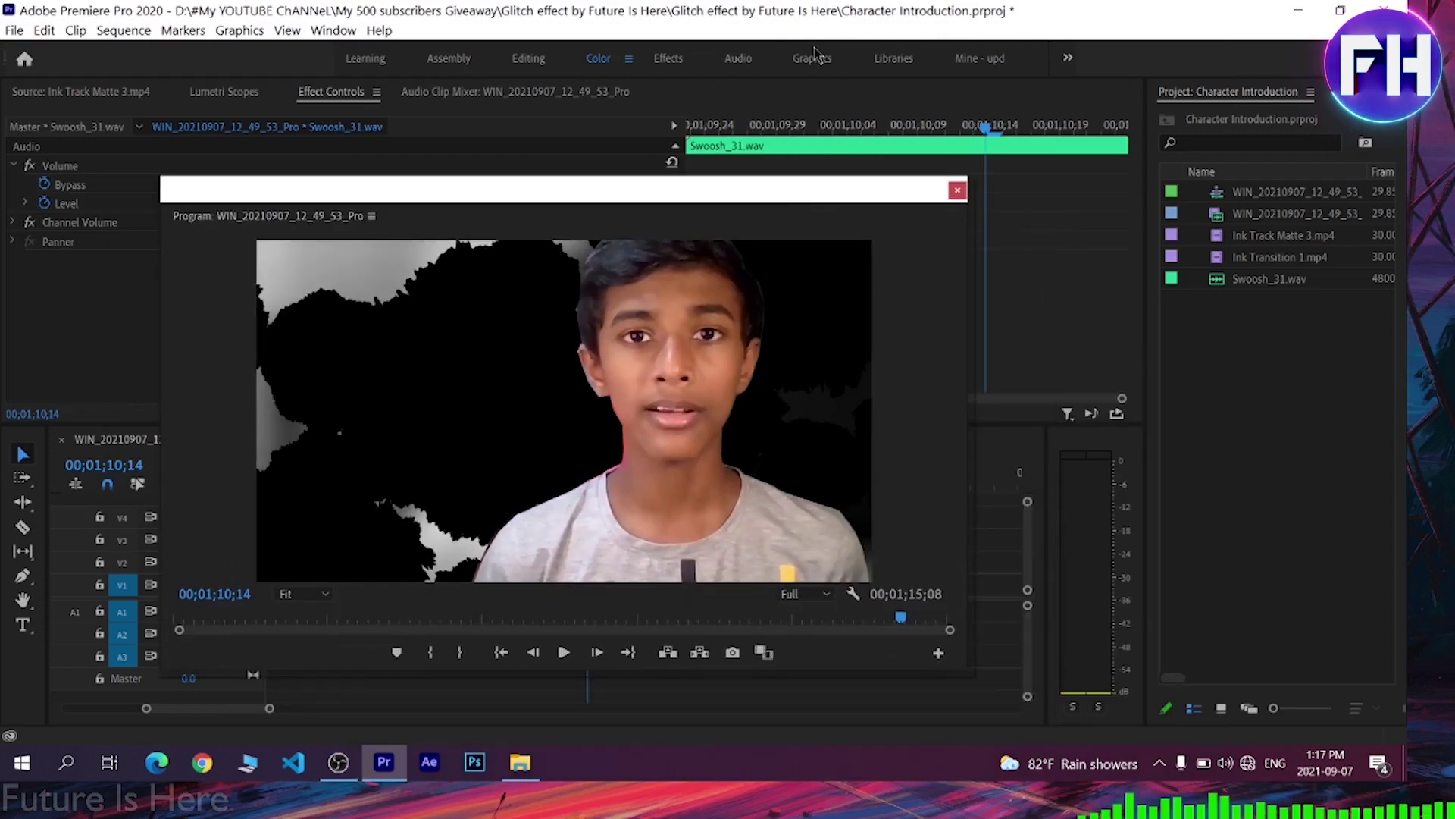
Switch to the Graphics workspace and park the floating preview at the upper left.
left_click(832, 69)
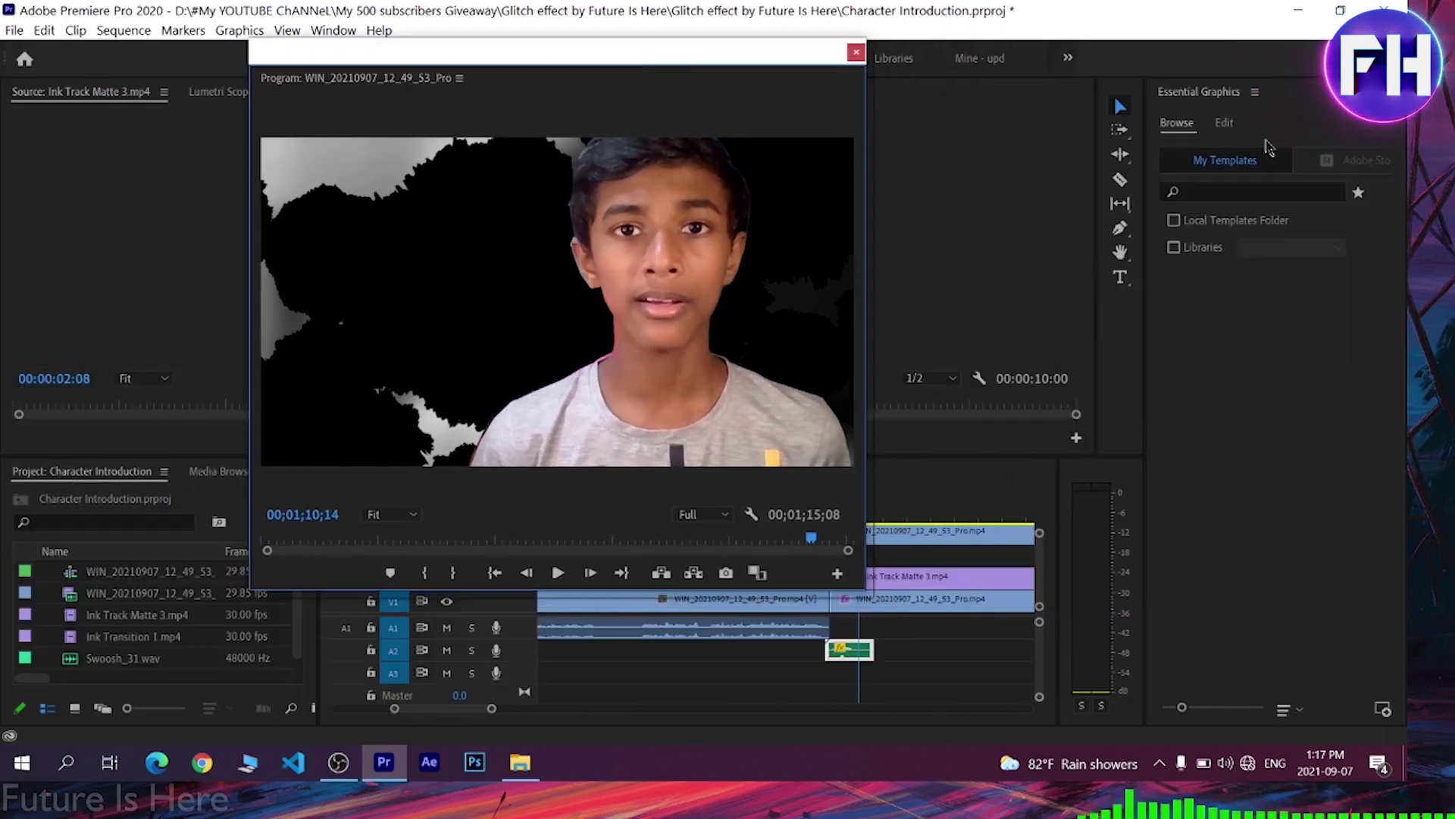
left_click_drag(618, 49, 380, 18)
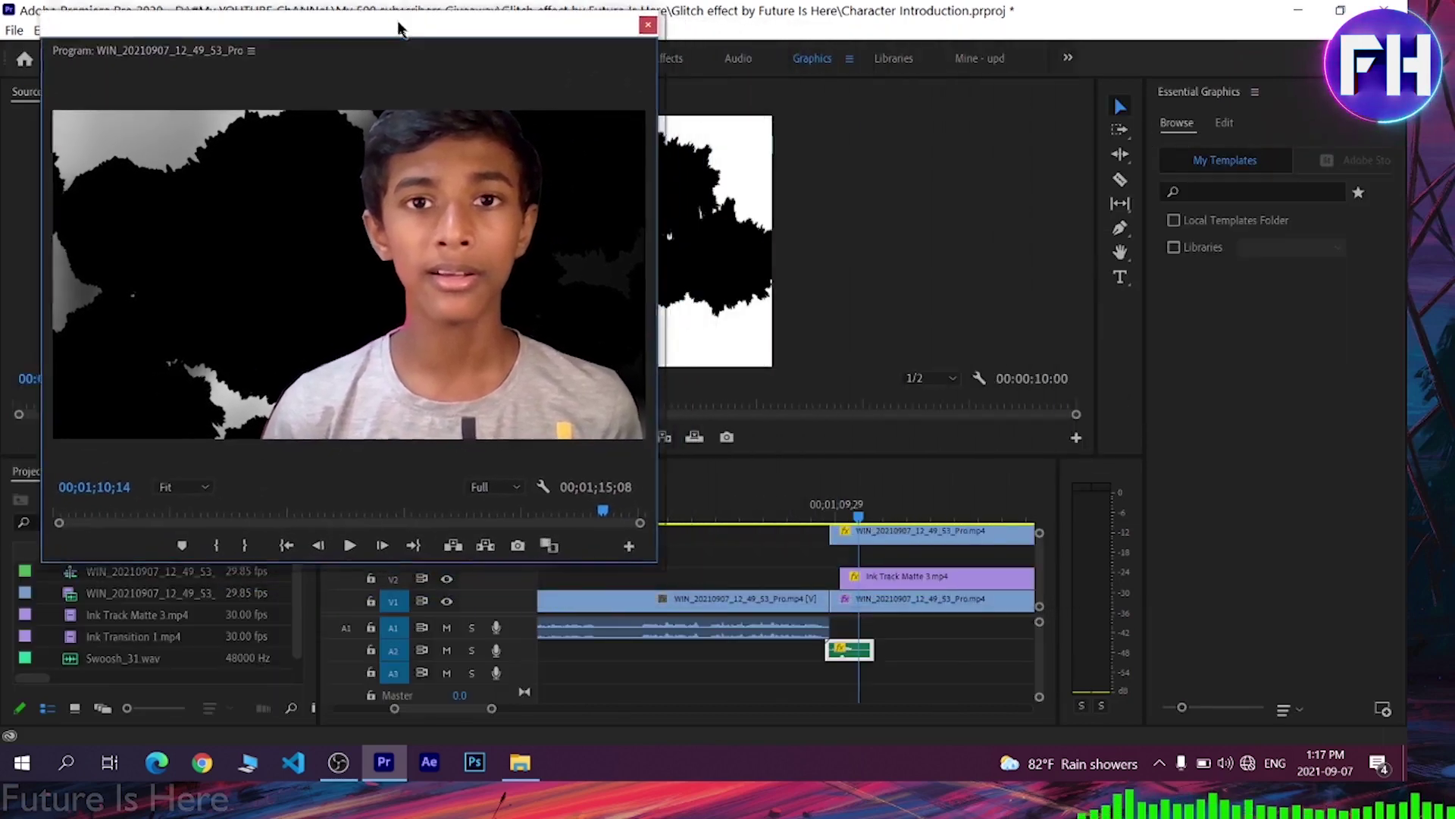
left_click(1233, 166)
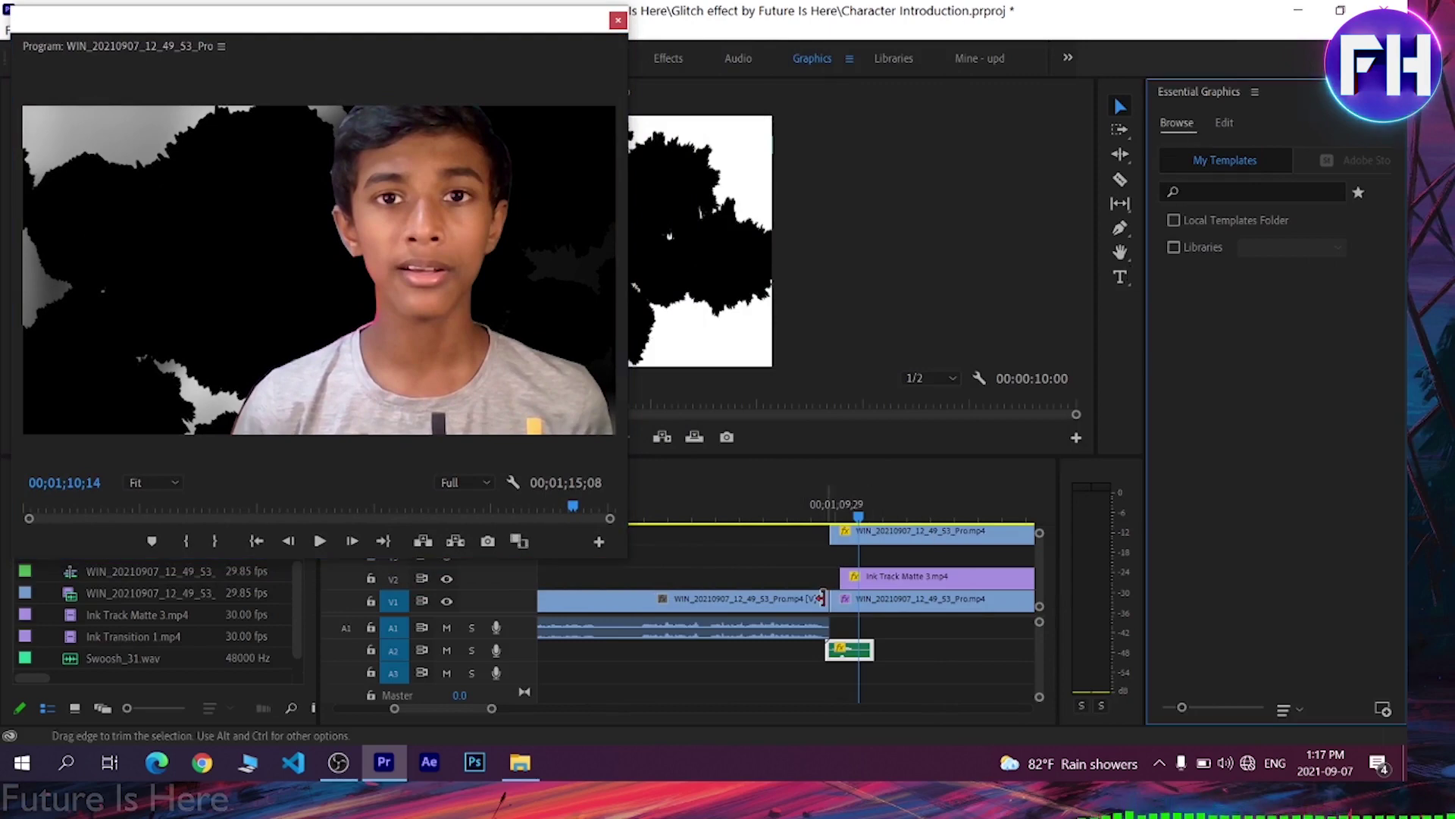
left_click(931, 664)
left_click(1174, 127)
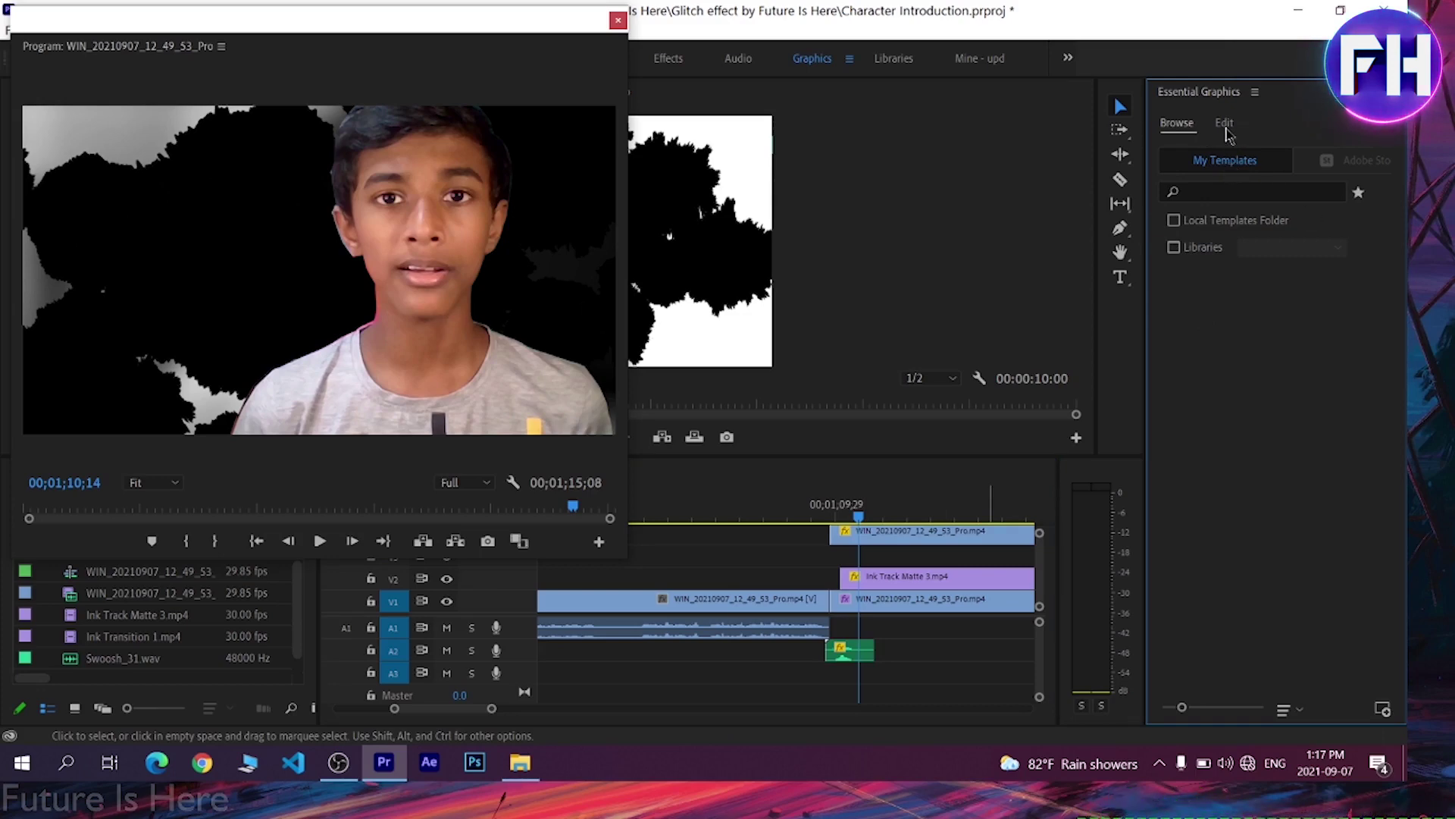
Browse Essential Graphics templates with smaller thumbnails, scrolling to the Title 03 and Title 04 entries.
left_click(1179, 130)
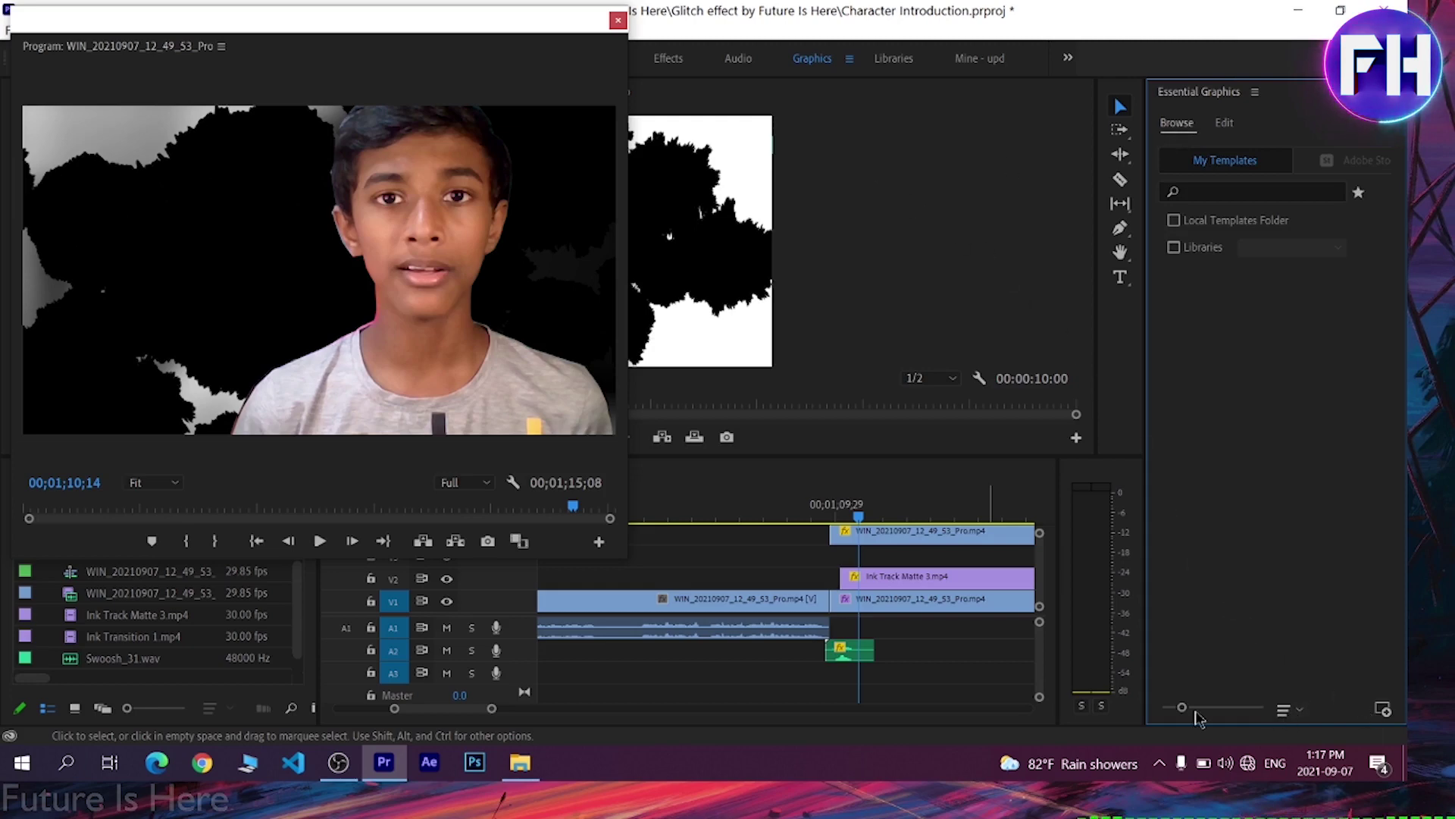
left_click_drag(1184, 708, 1177, 709)
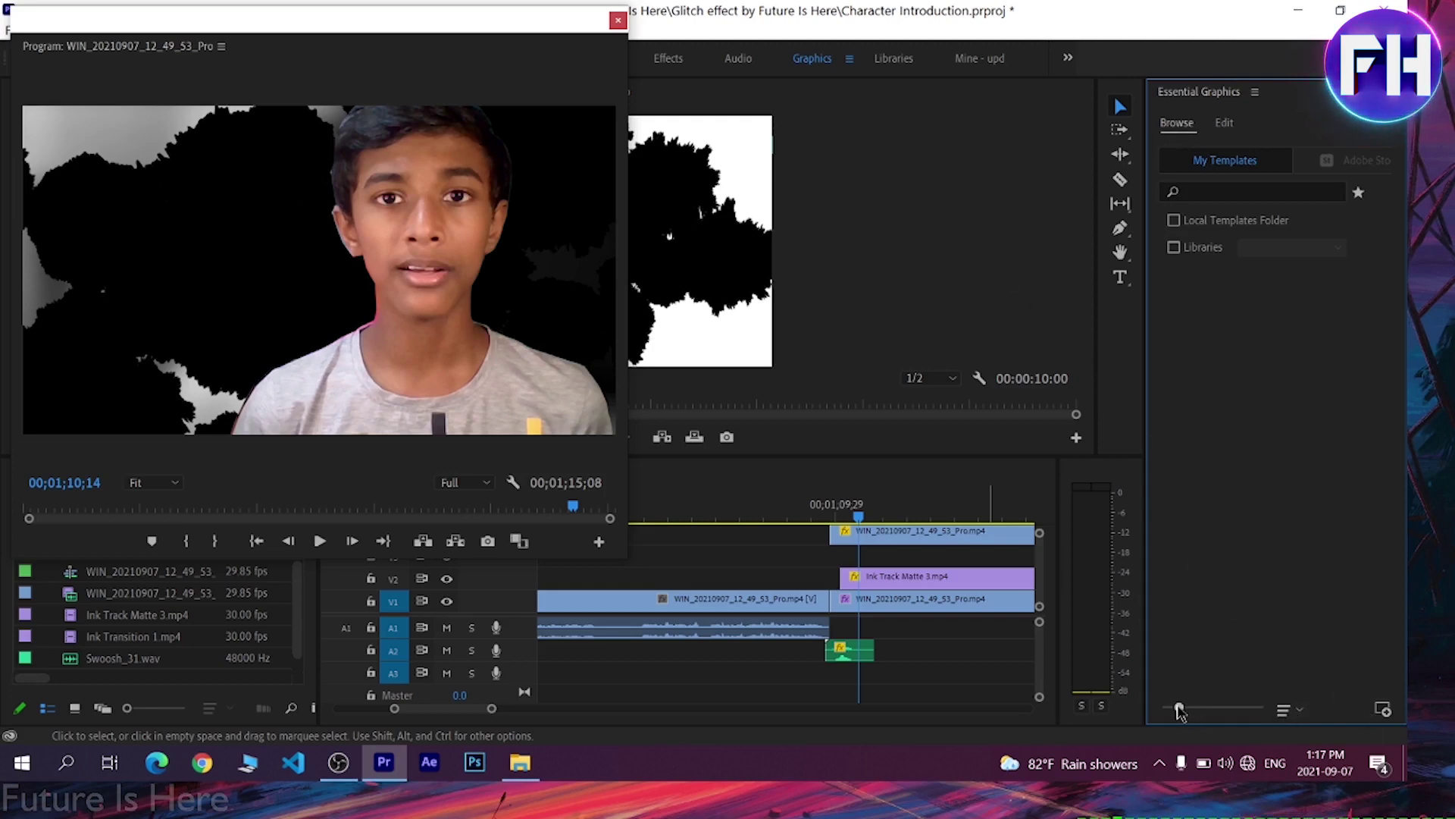
left_click_drag(554, 23, 562, 38)
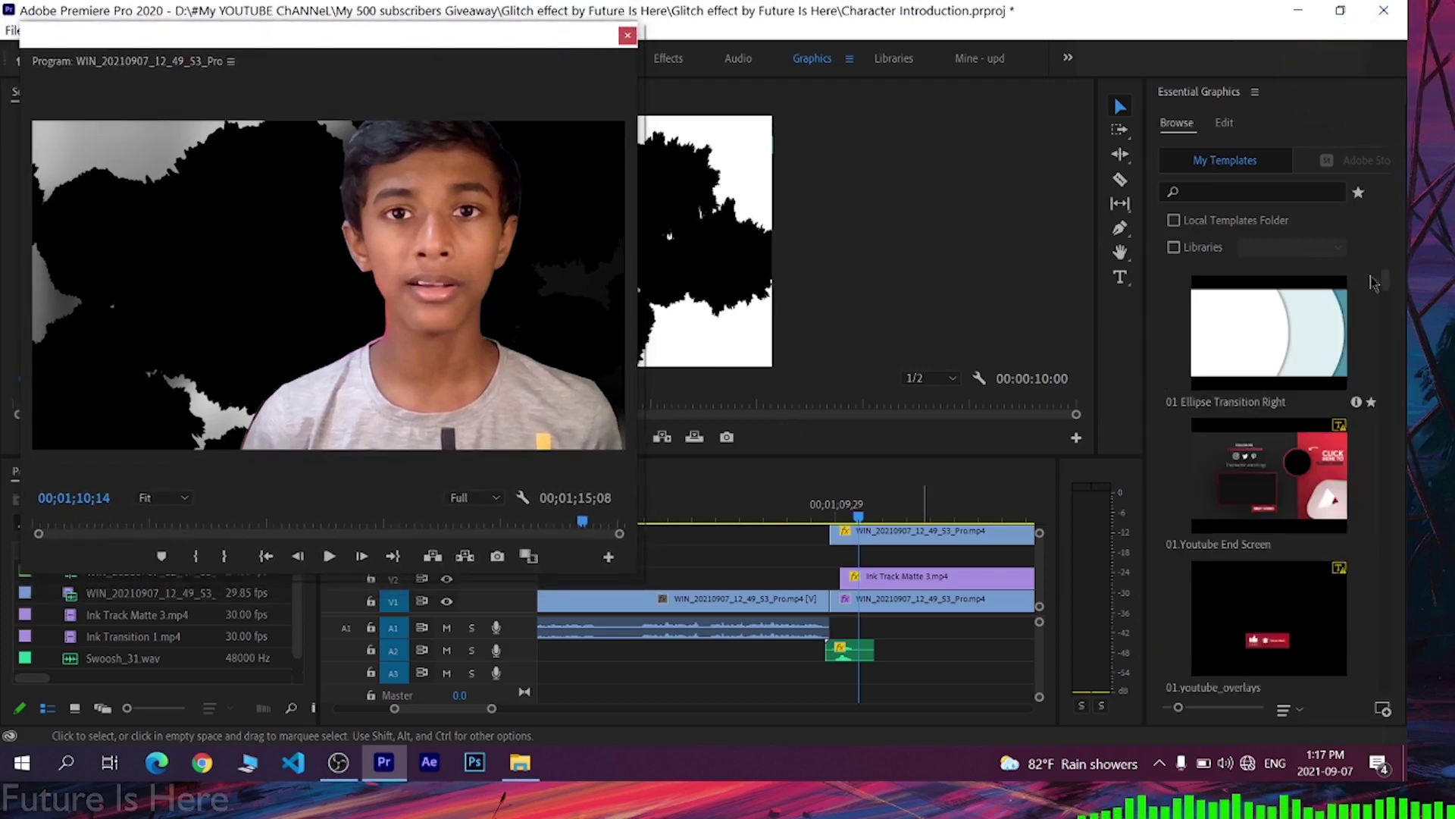
left_click_drag(1385, 284, 1376, 644)
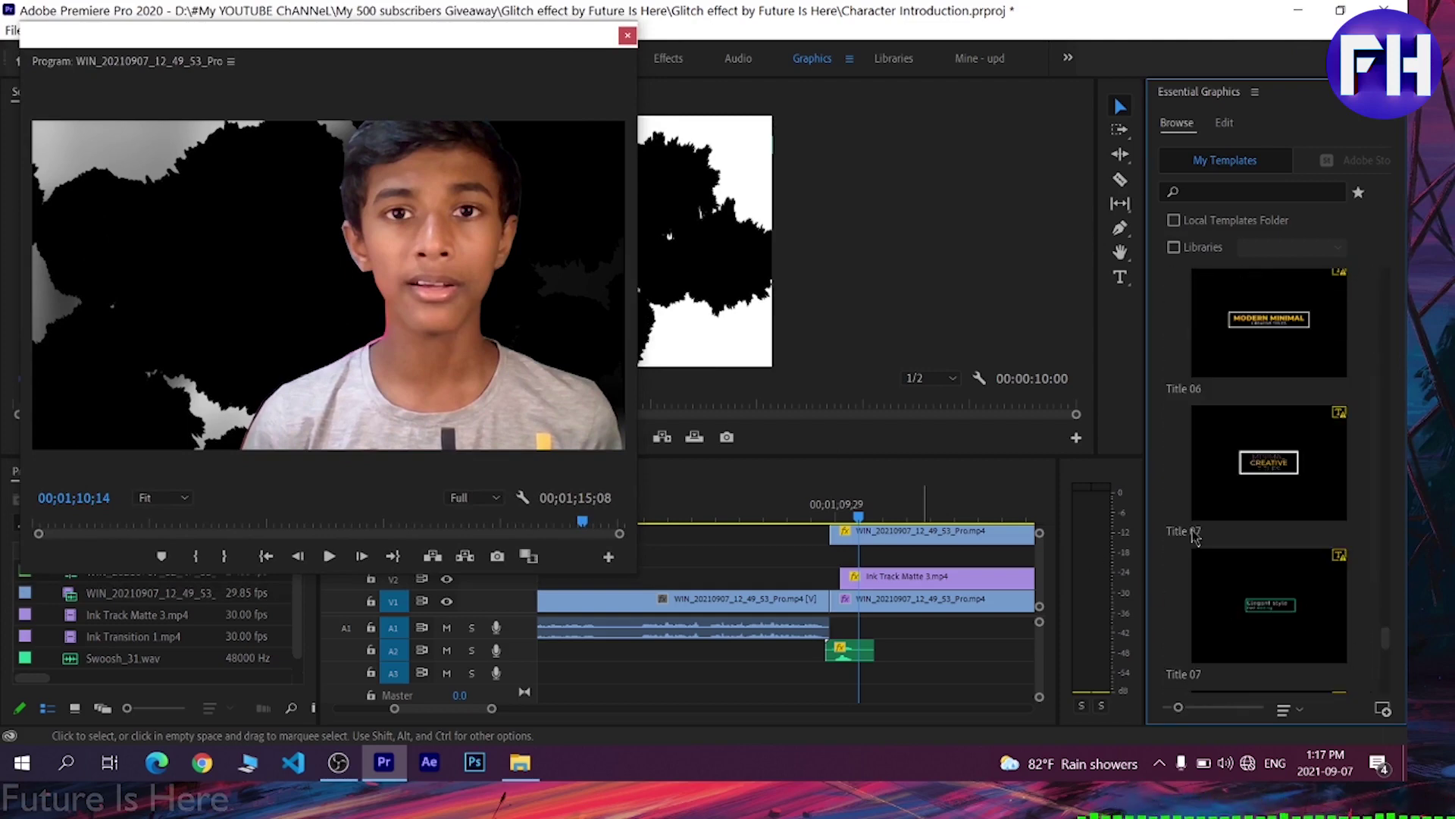
scroll(959, 547, "right", 3)
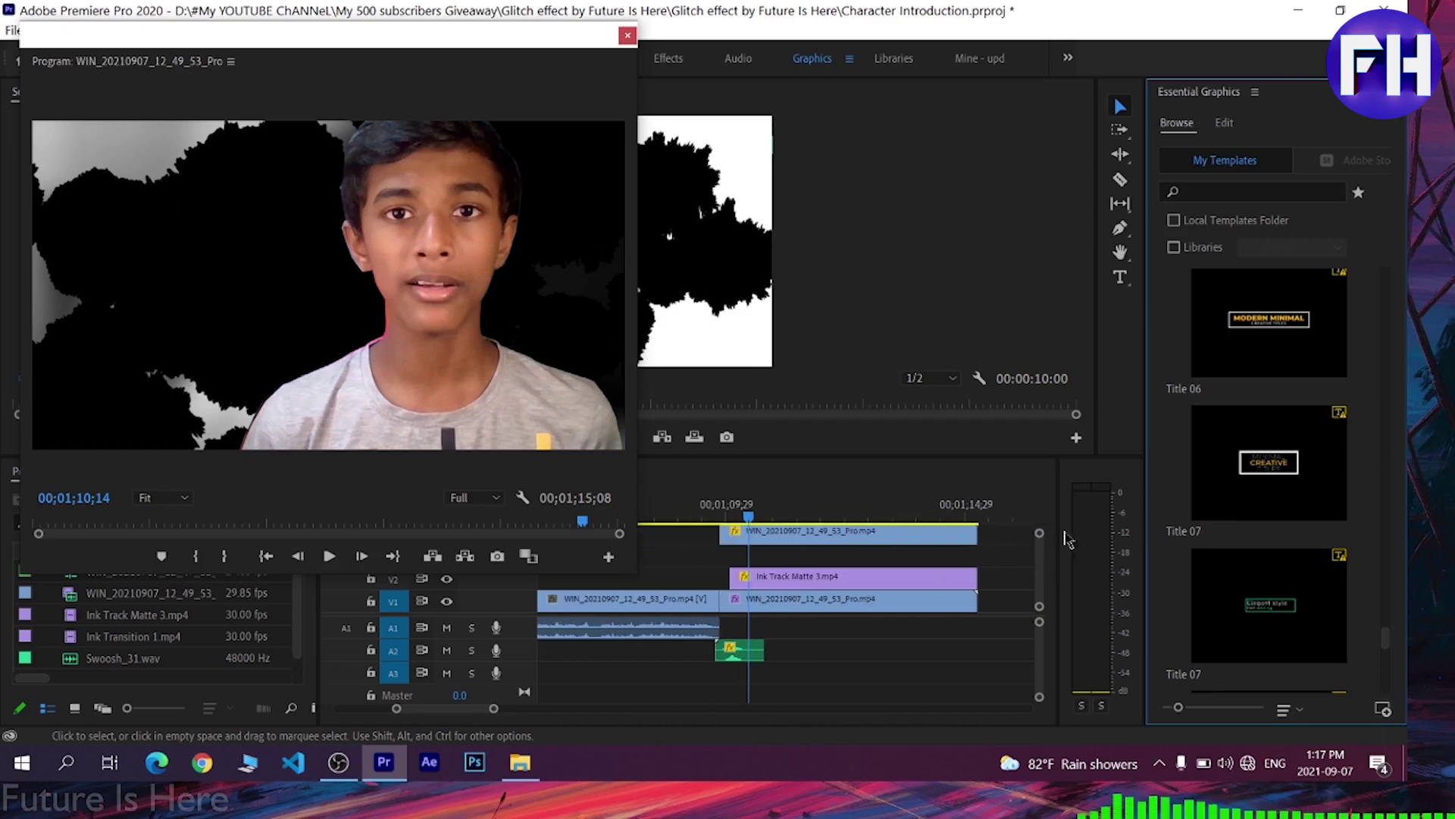
scroll(1279, 430, "up", 2)
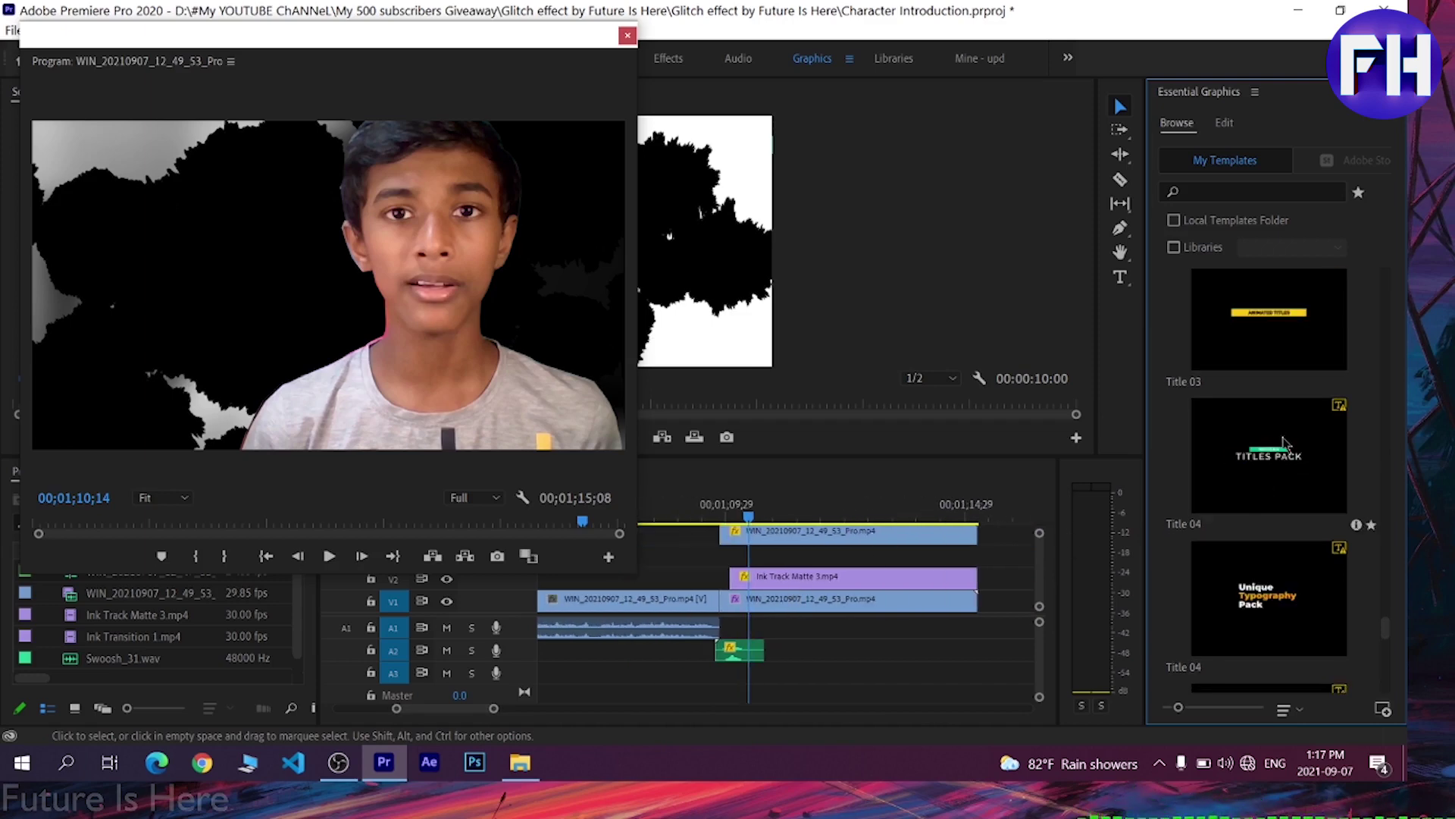
left_click(1297, 611)
Place Title 04 on V3 above Ink Track Matte 3, accepting Arial Unicode MS for Montserrat Black.
left_click_drag(1298, 611, 760, 559)
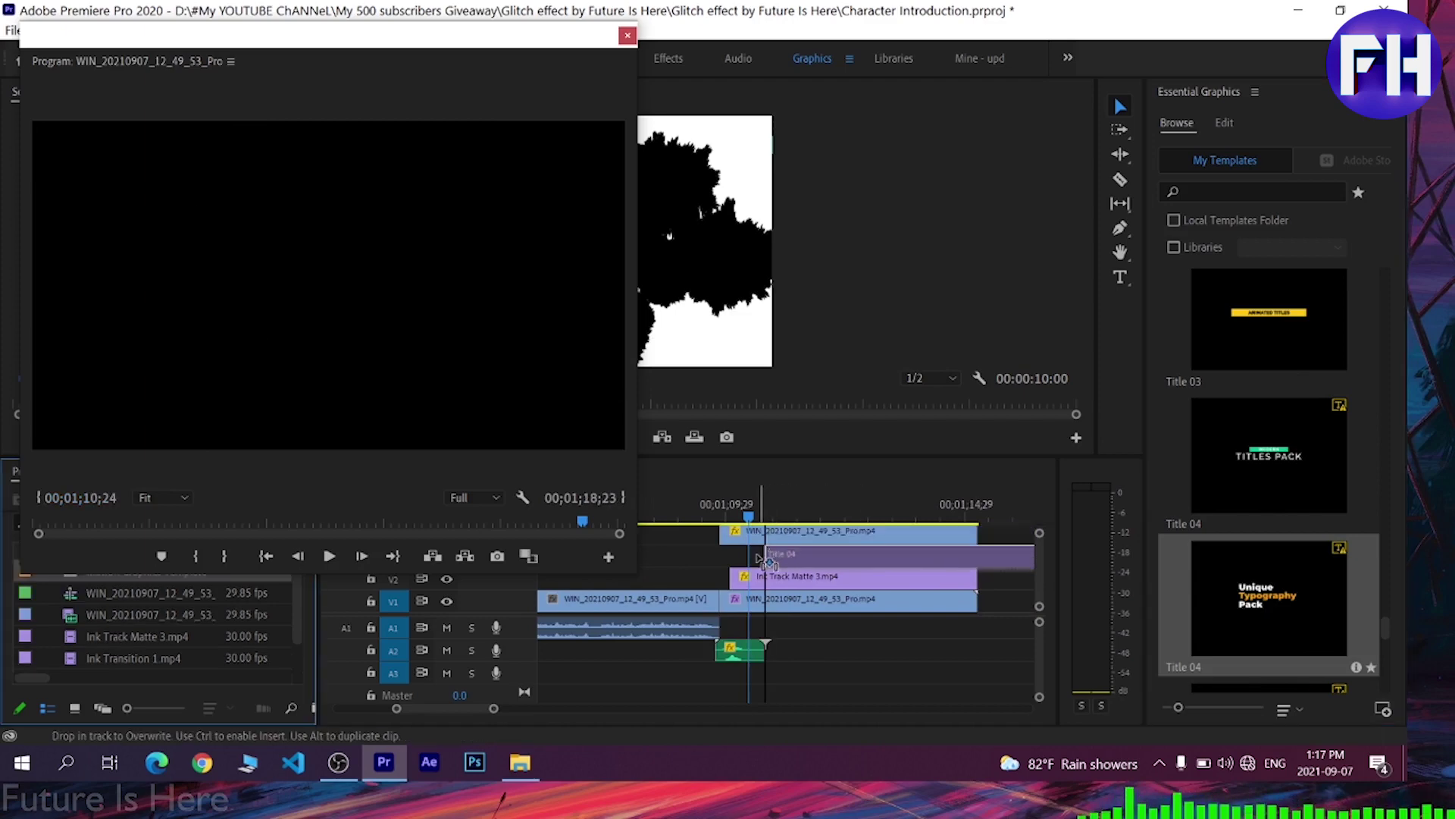
left_click_drag(760, 559, 740, 561)
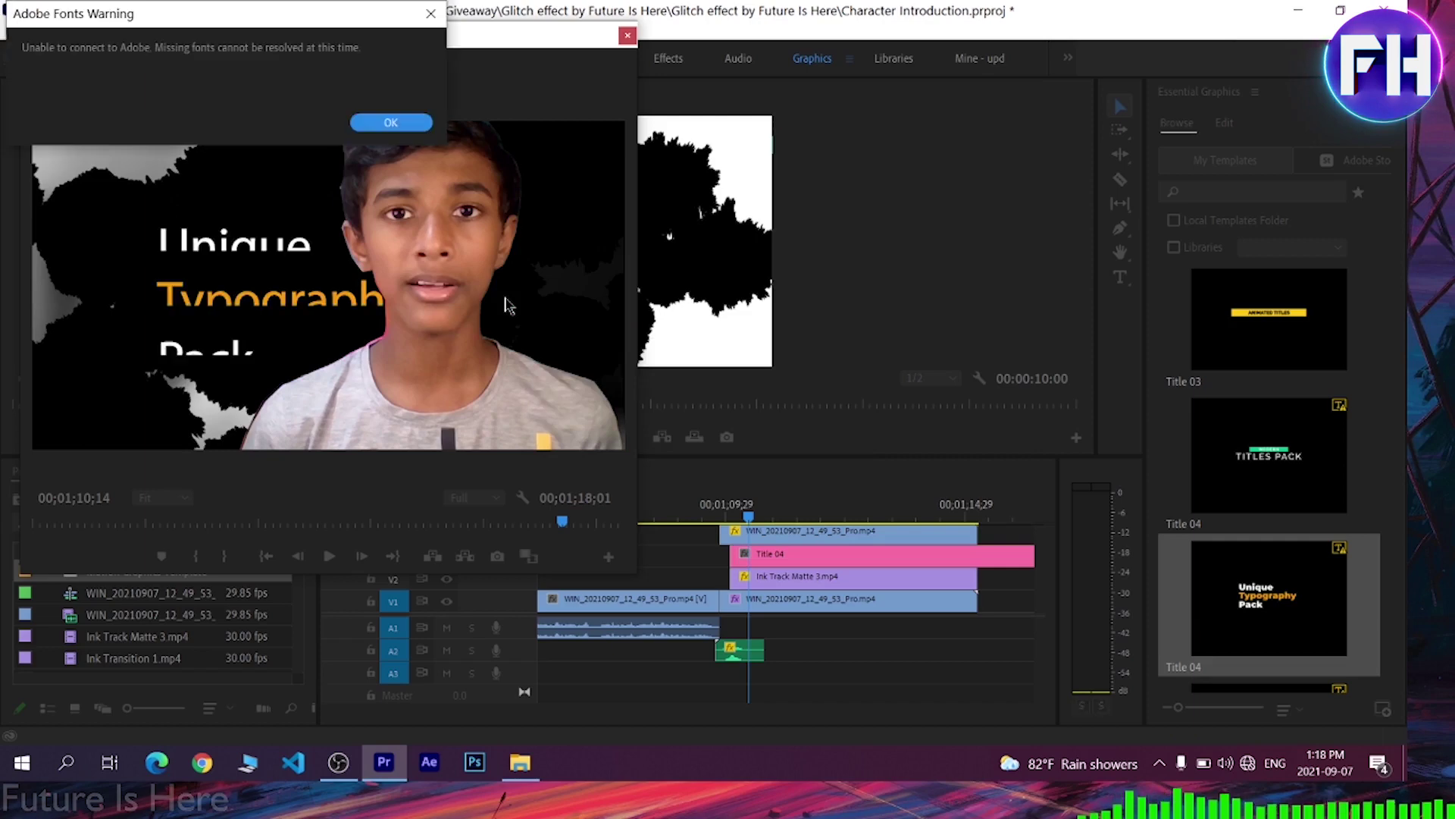
left_click_drag(59, 12, 84, 39)
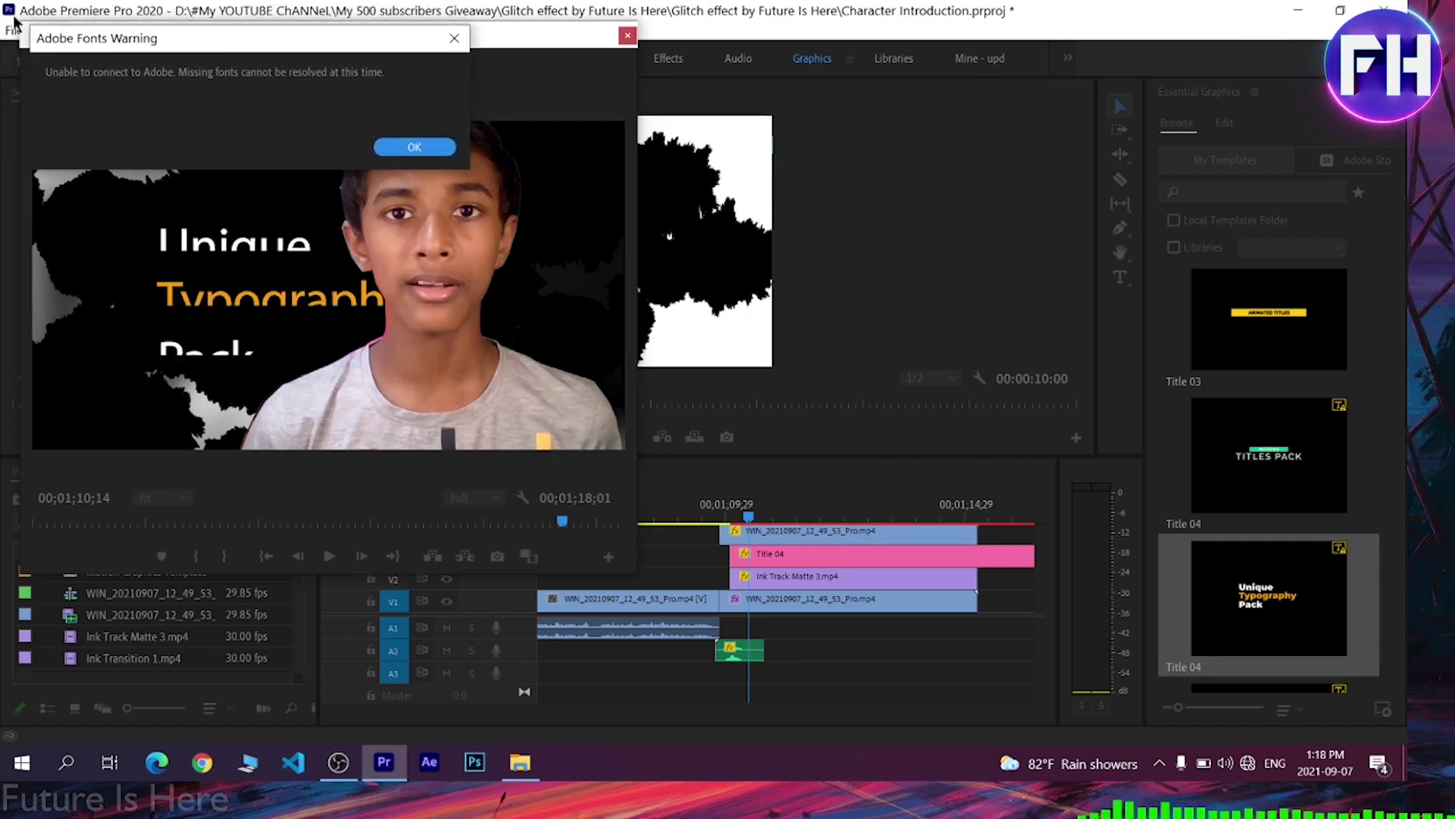
left_click(436, 151)
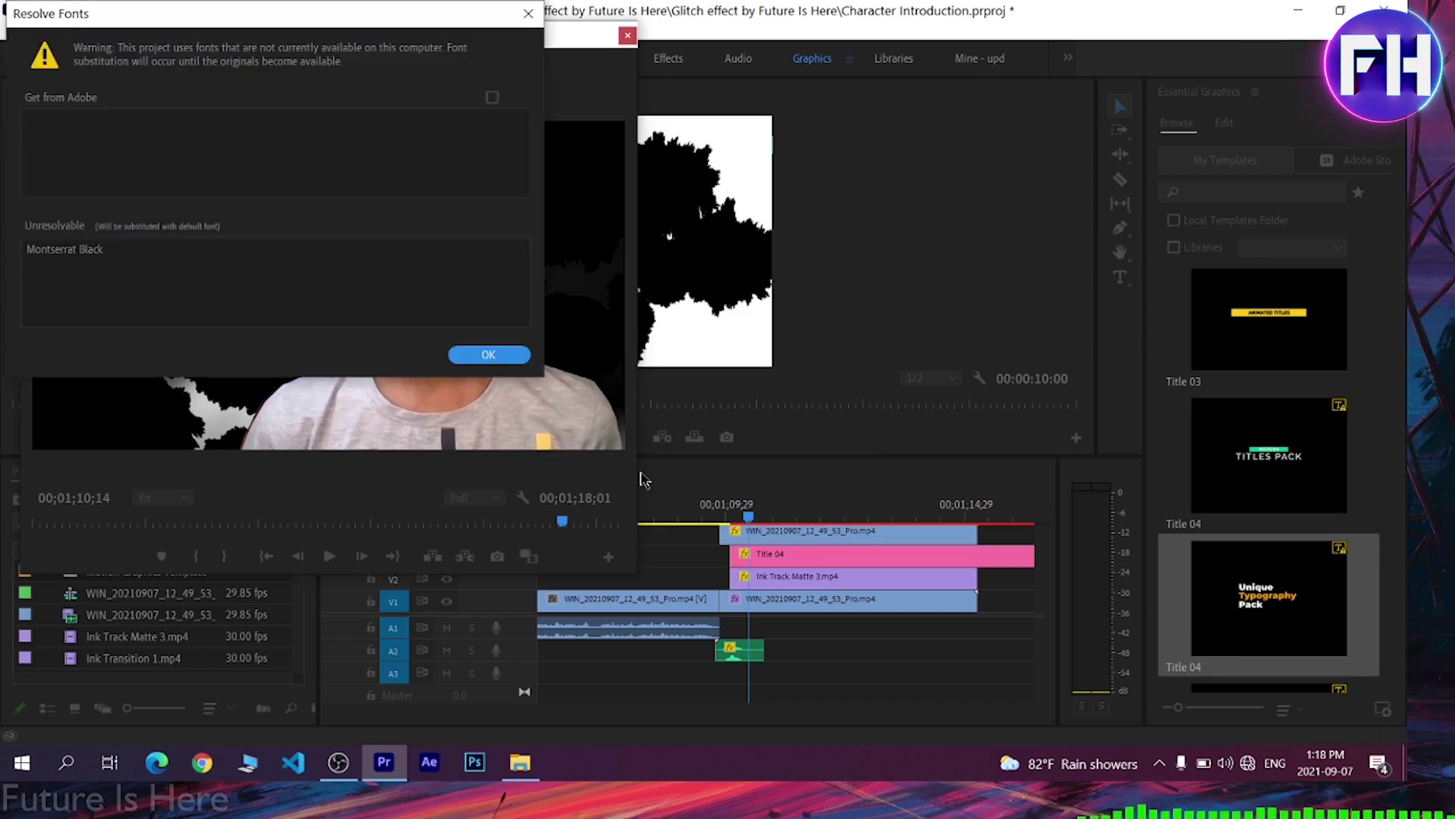
left_click(473, 353)
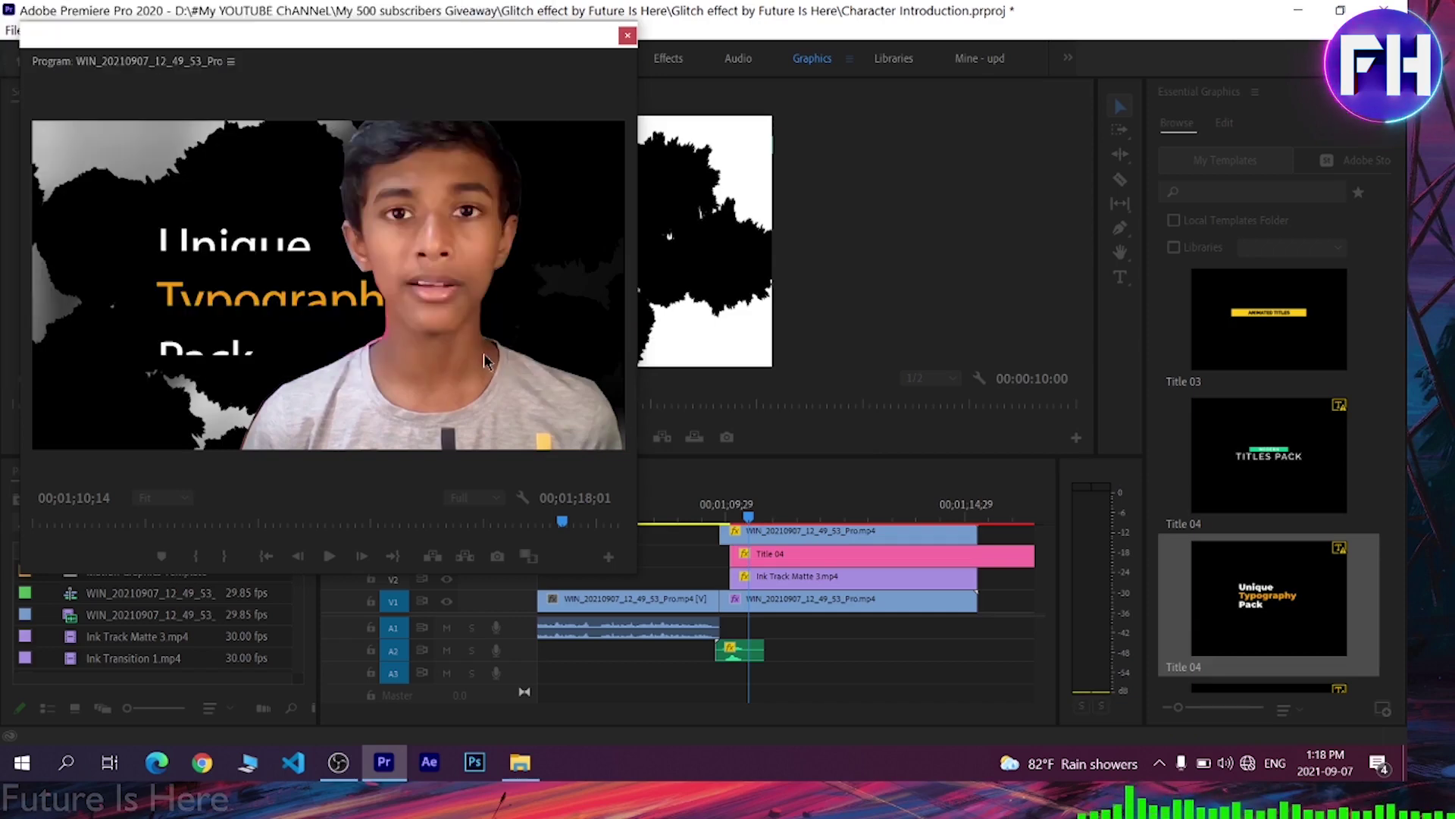
left_click(839, 561)
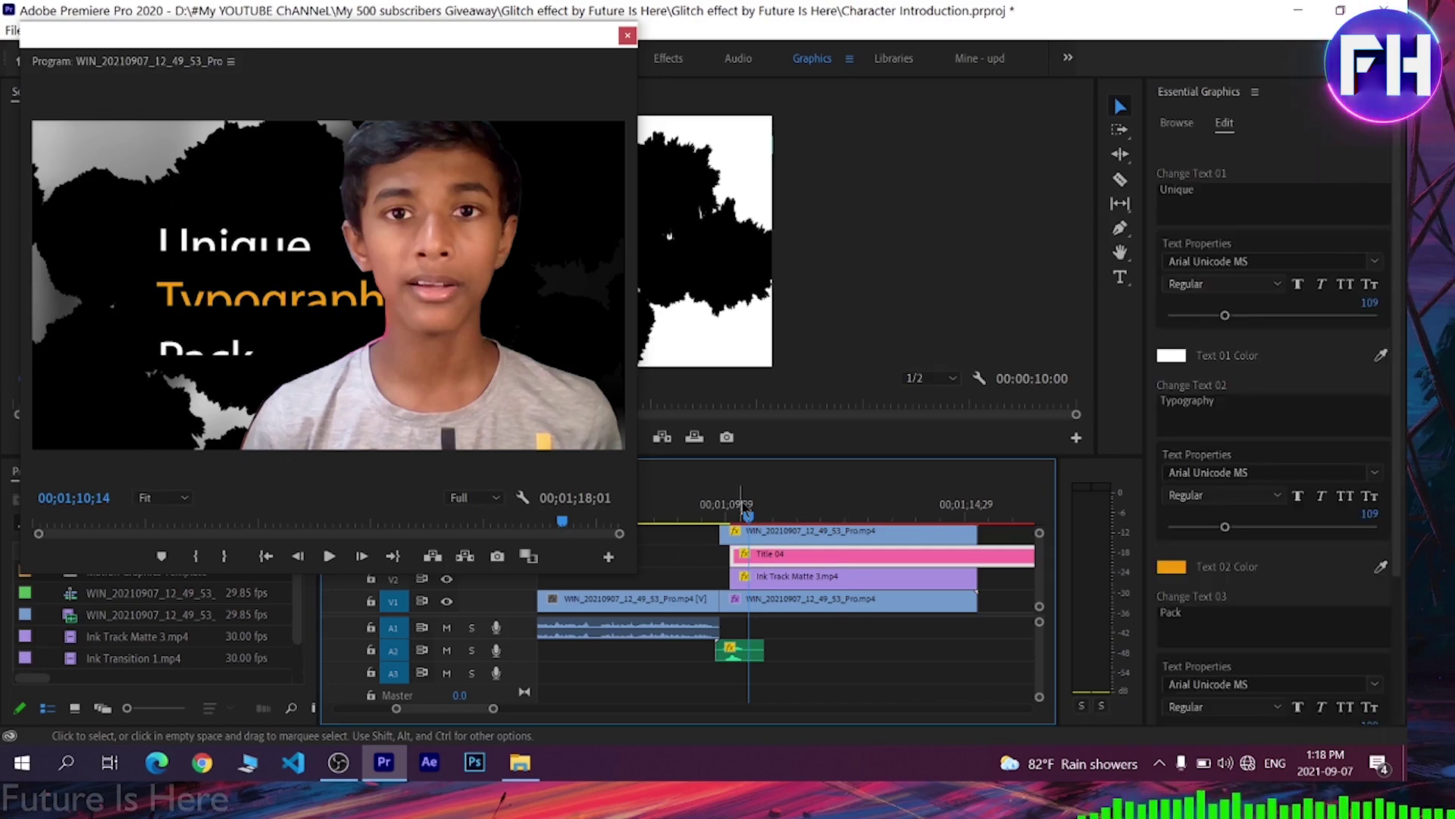
Change the first title line to 'Presenter' in Arial Rounded MT Bold.
left_click_drag(746, 514, 794, 515)
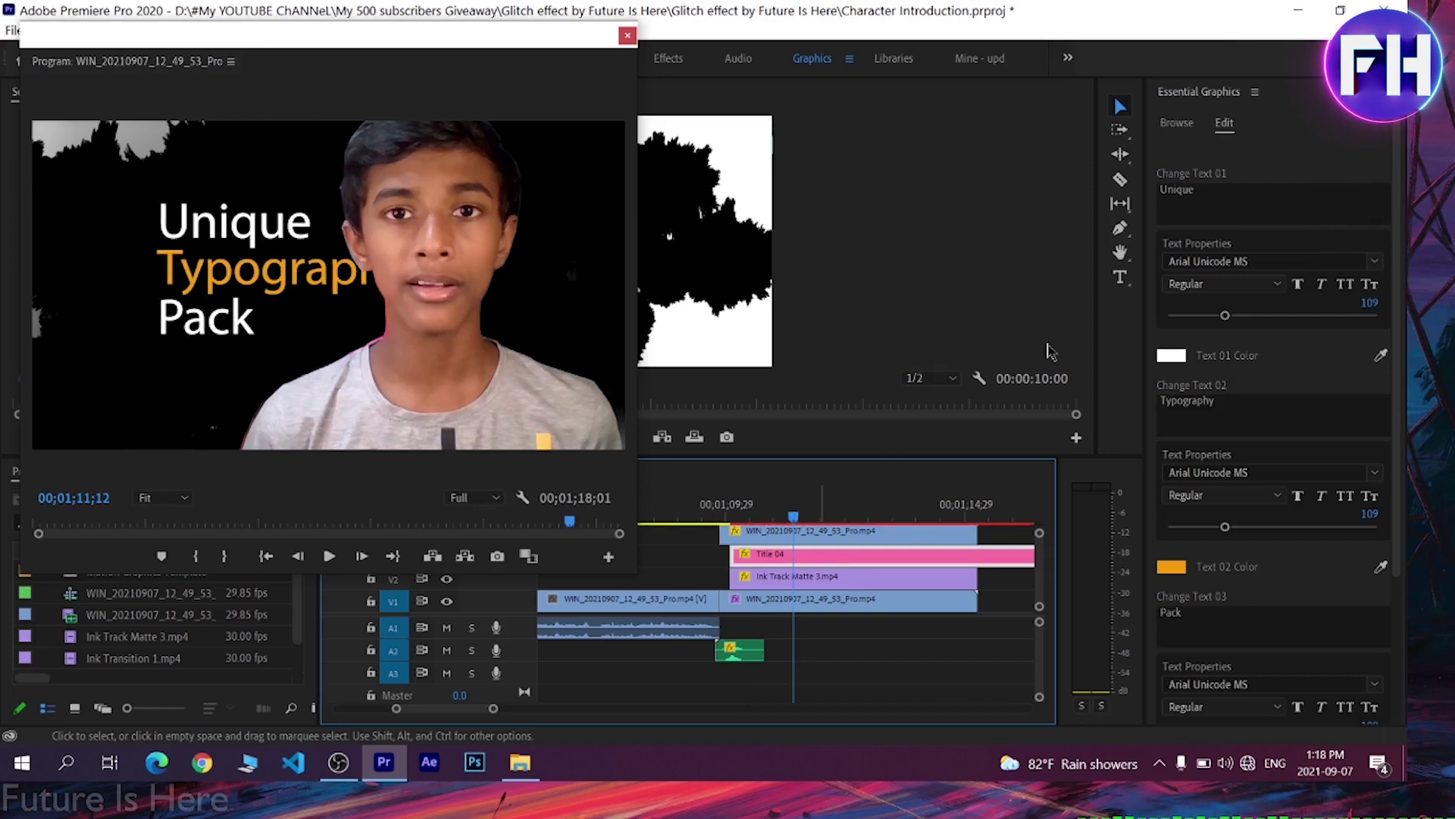
left_click(1191, 205)
type("Presenter")
left_click(1231, 253)
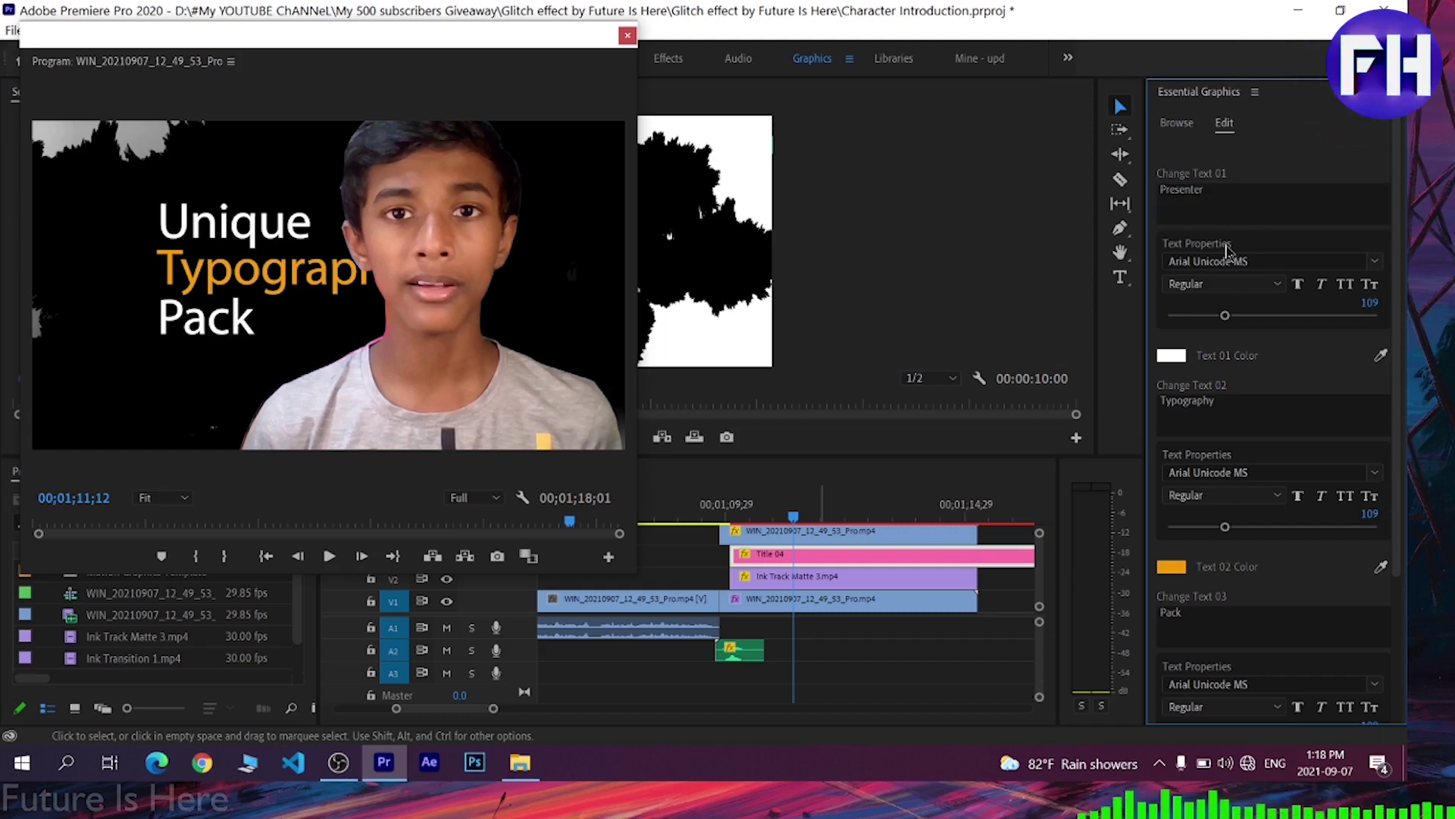
left_click(1373, 262)
scroll(1303, 337, "up", 3)
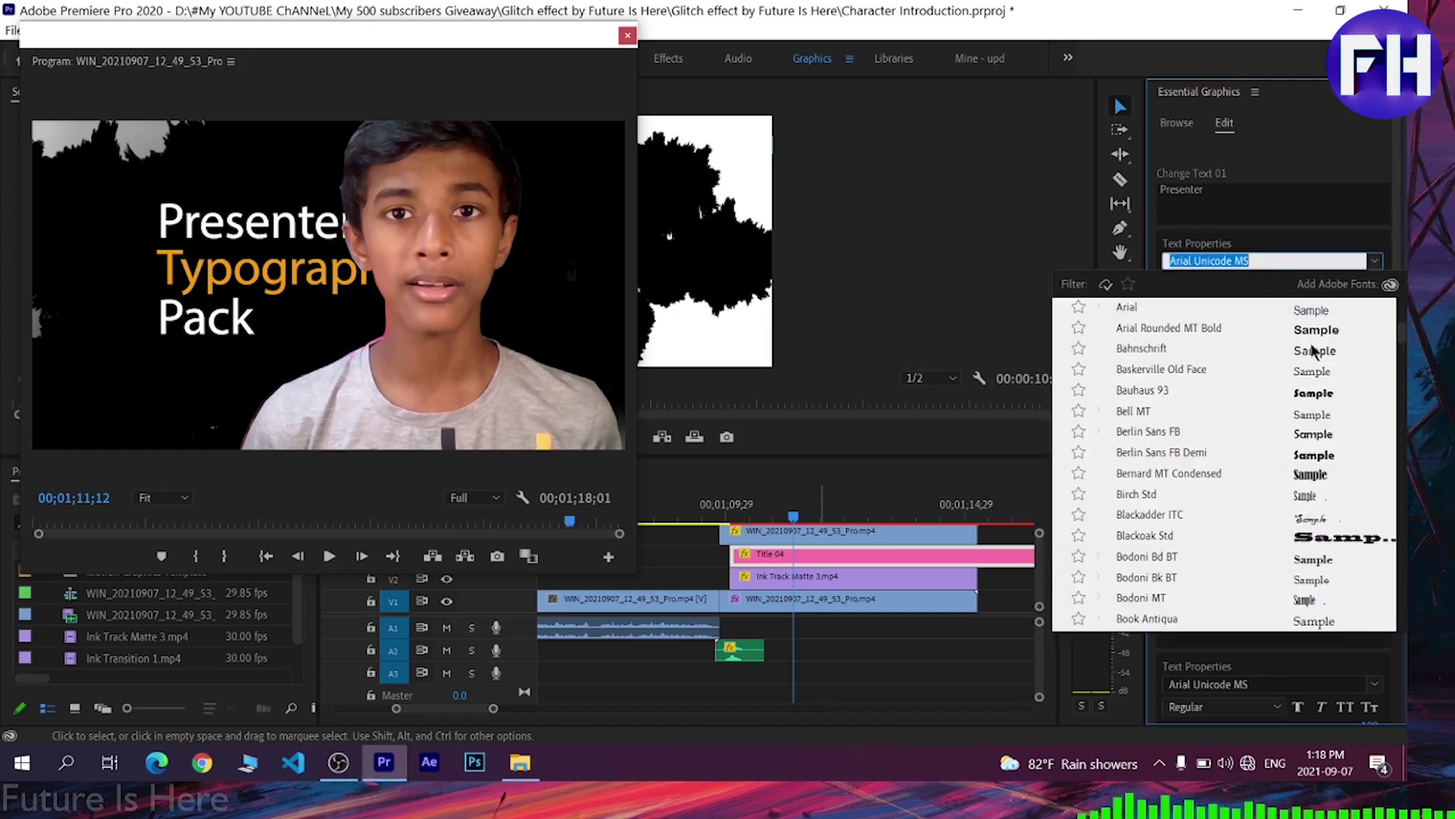
left_click(1309, 336)
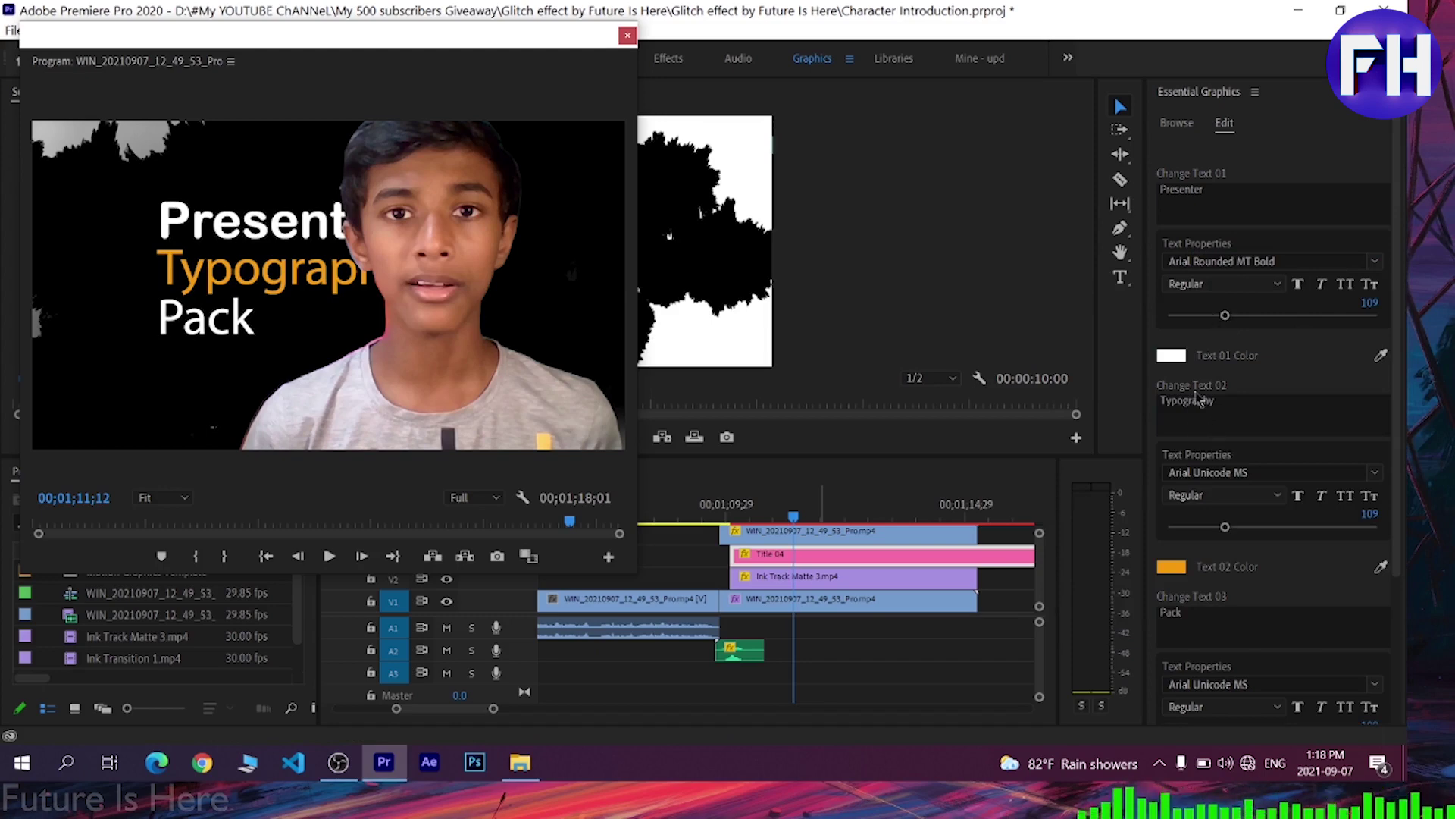
Enter the presenter's name as the second line and clear 'Pack' from the third line.
left_click(1195, 403)
key("BackSpace")
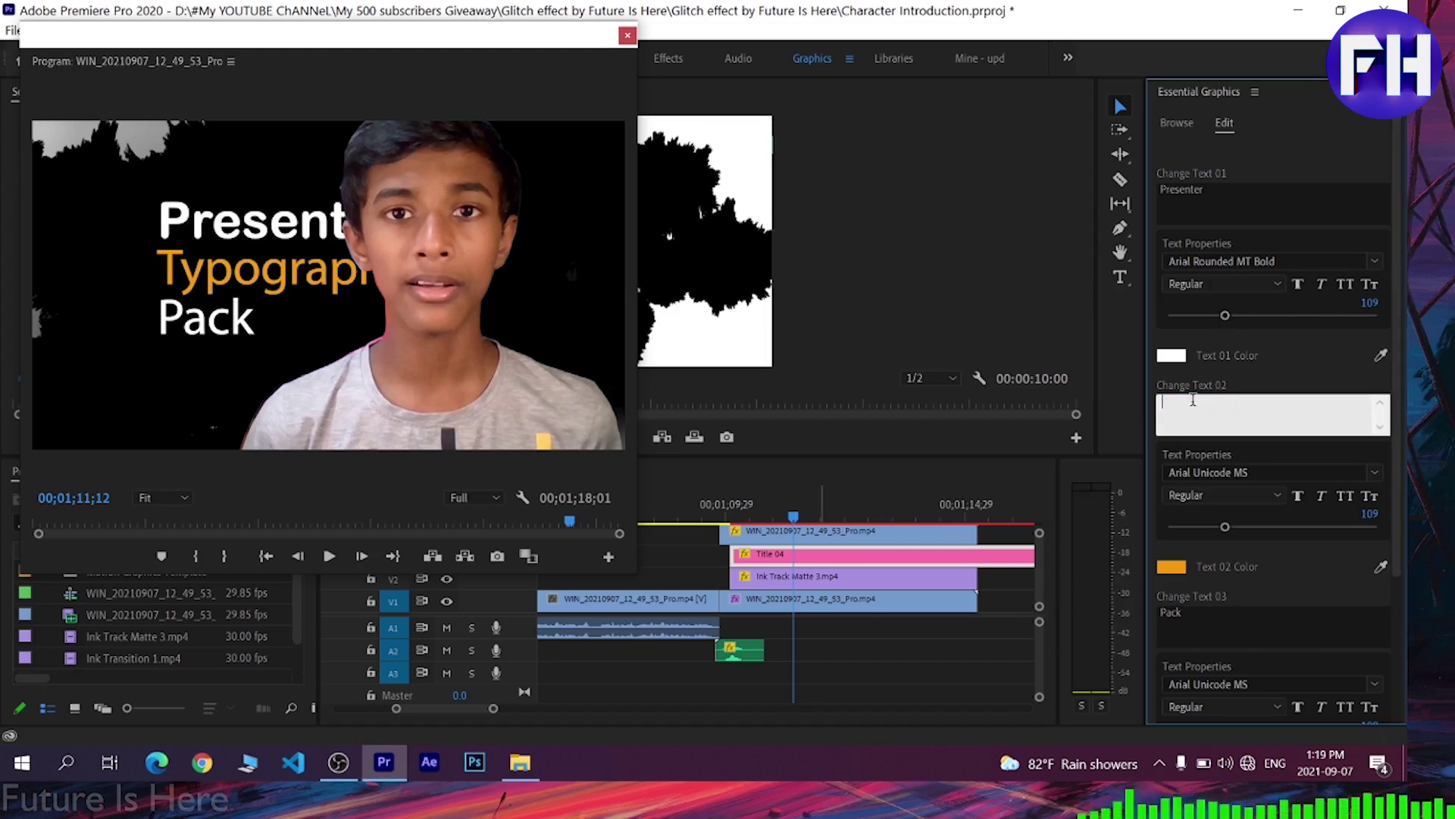
type("hehan Batagalla")
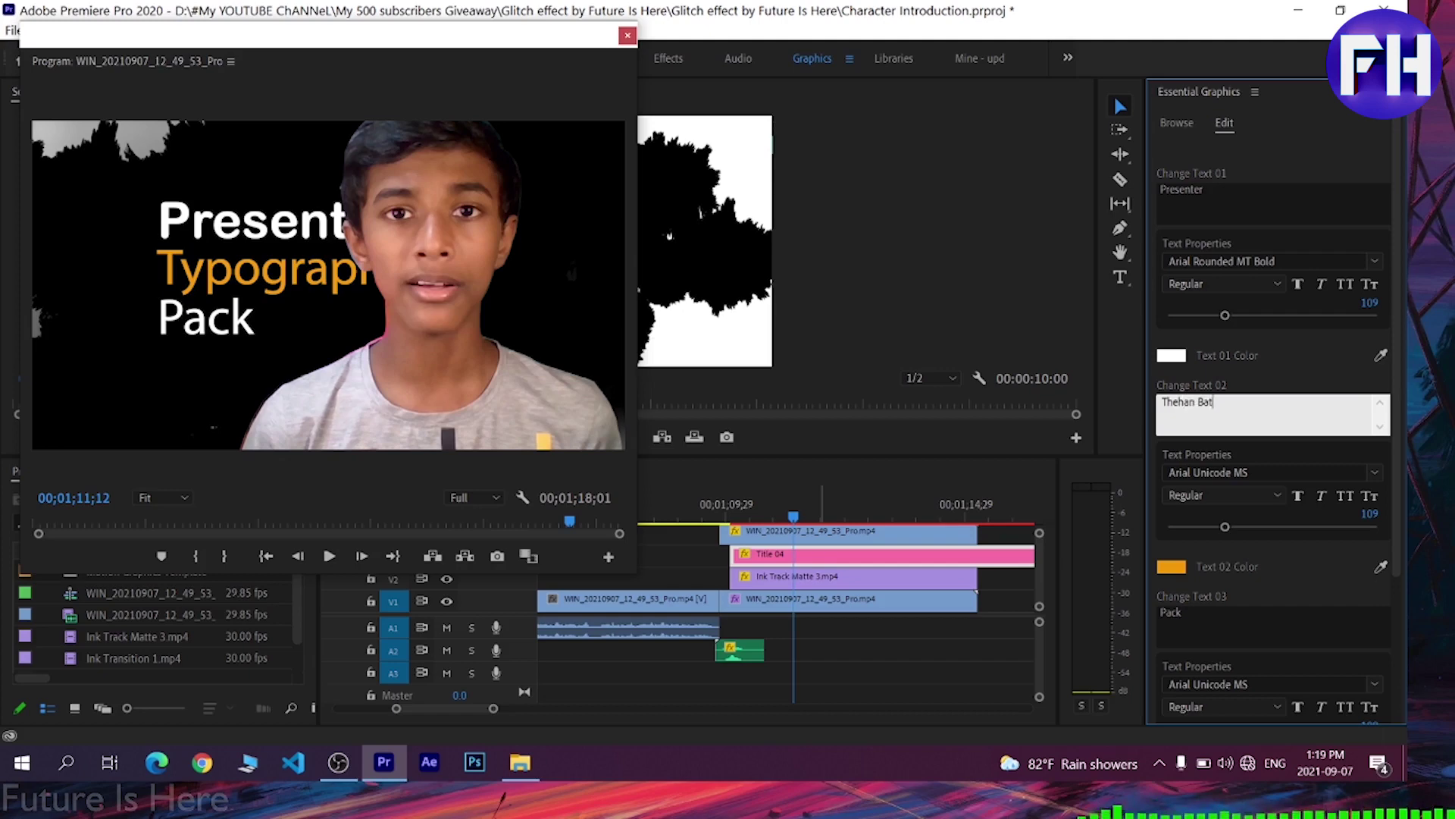
left_click(1273, 367)
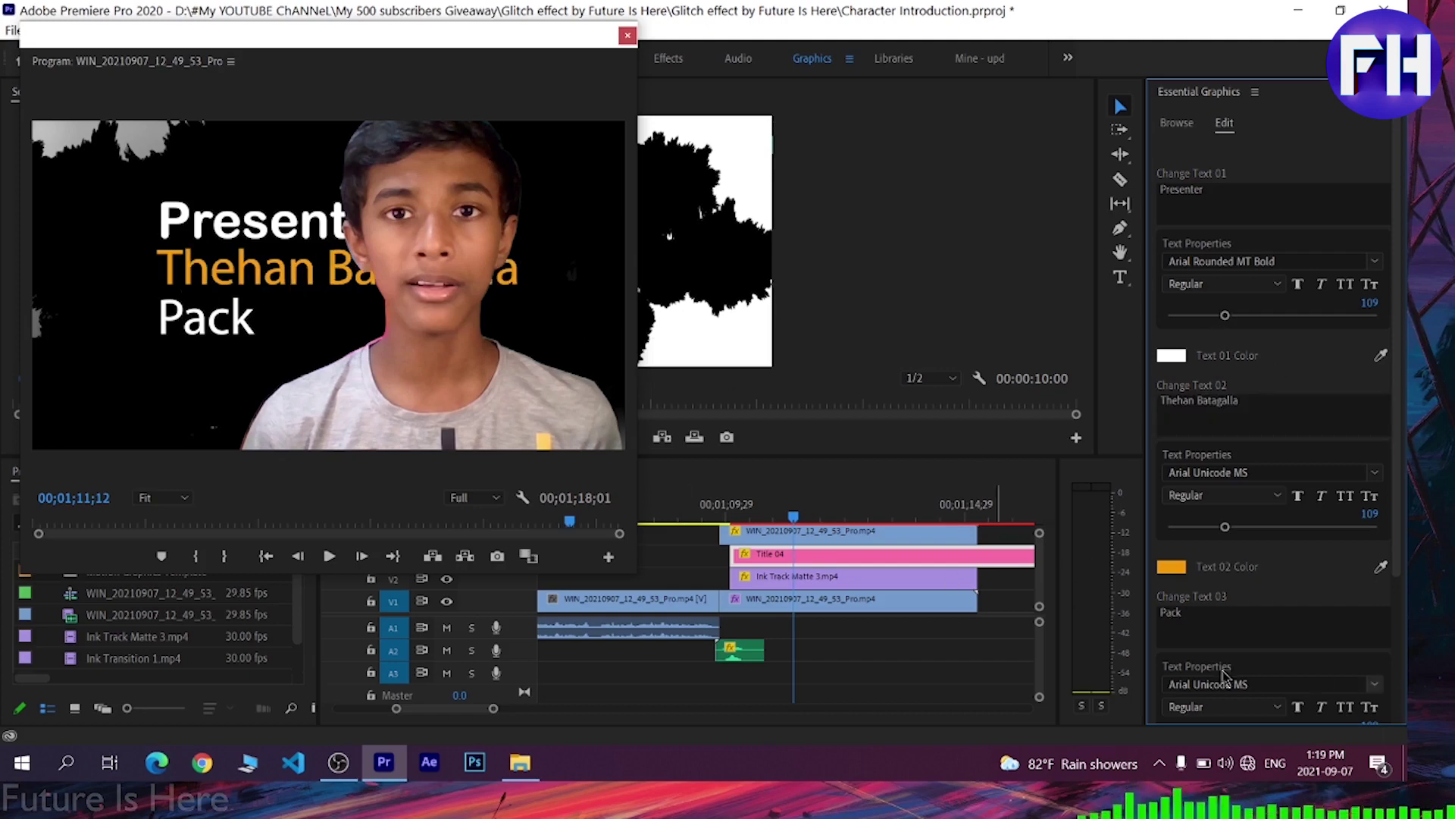
left_click(1188, 628)
key("BackSpace")
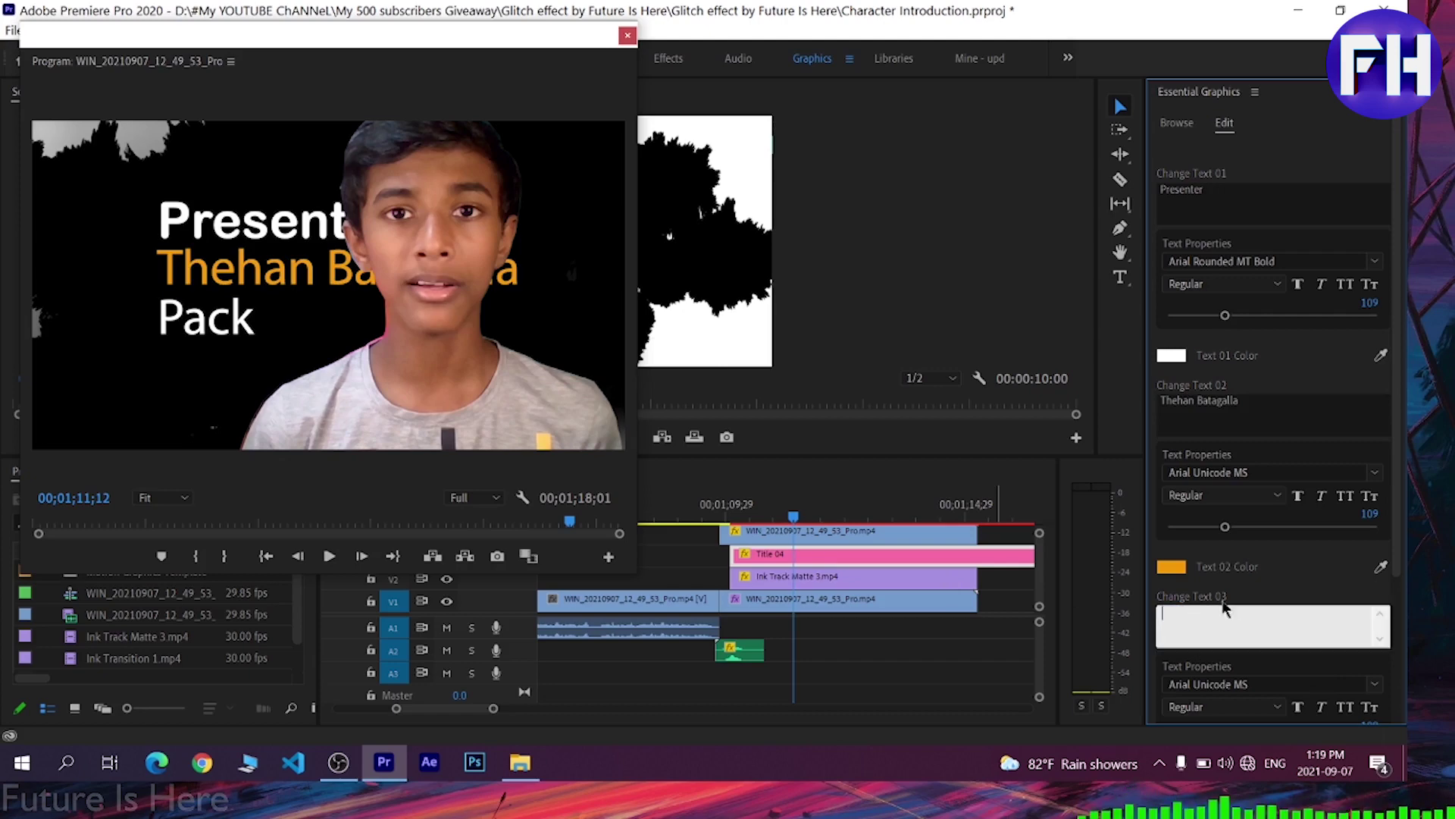
left_click(1291, 591)
Scale the title to 97 and position it at 696, 629 in the lower left.
scroll(1266, 599, "down", 5)
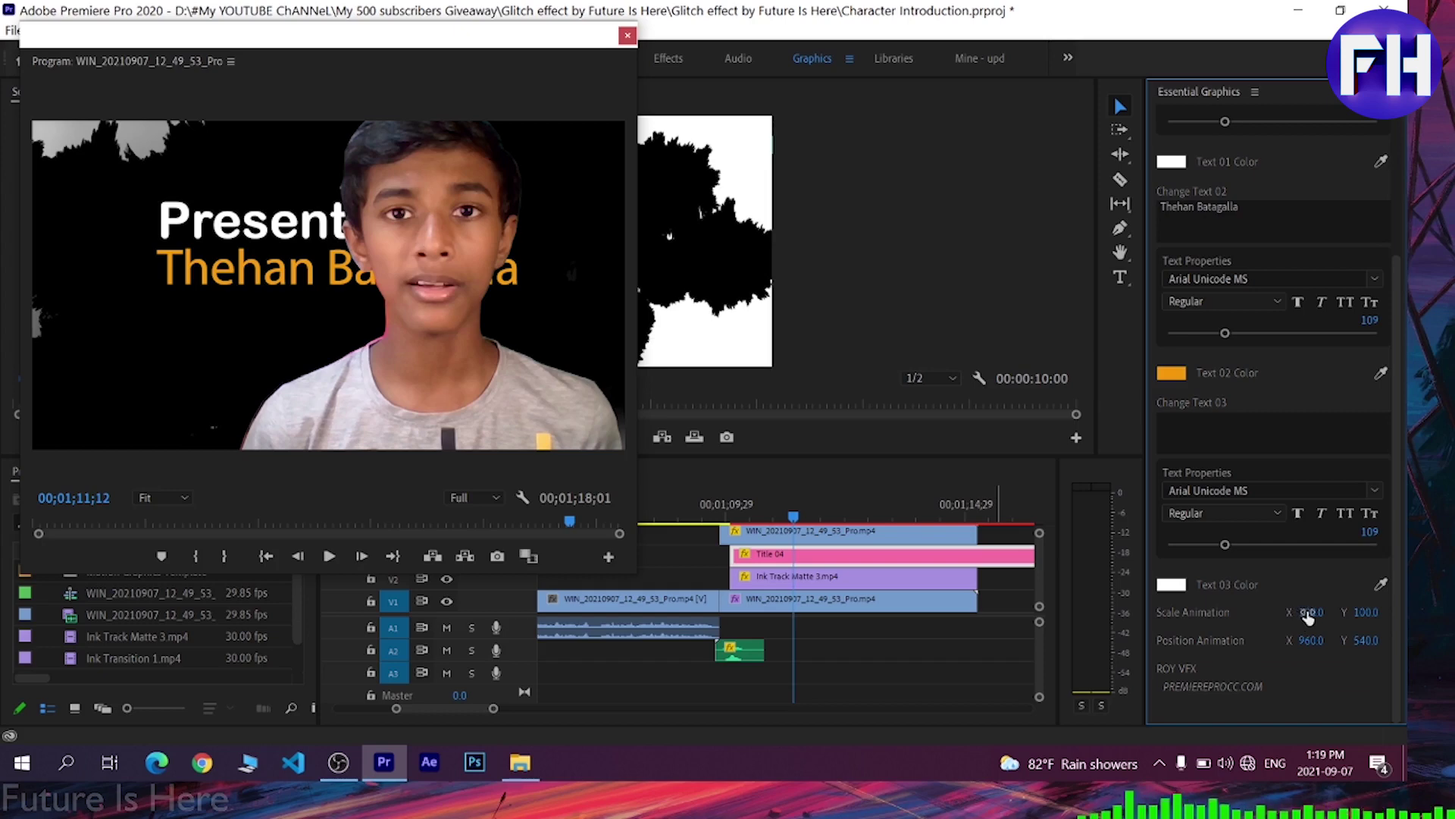
left_click(1308, 612)
type("100")
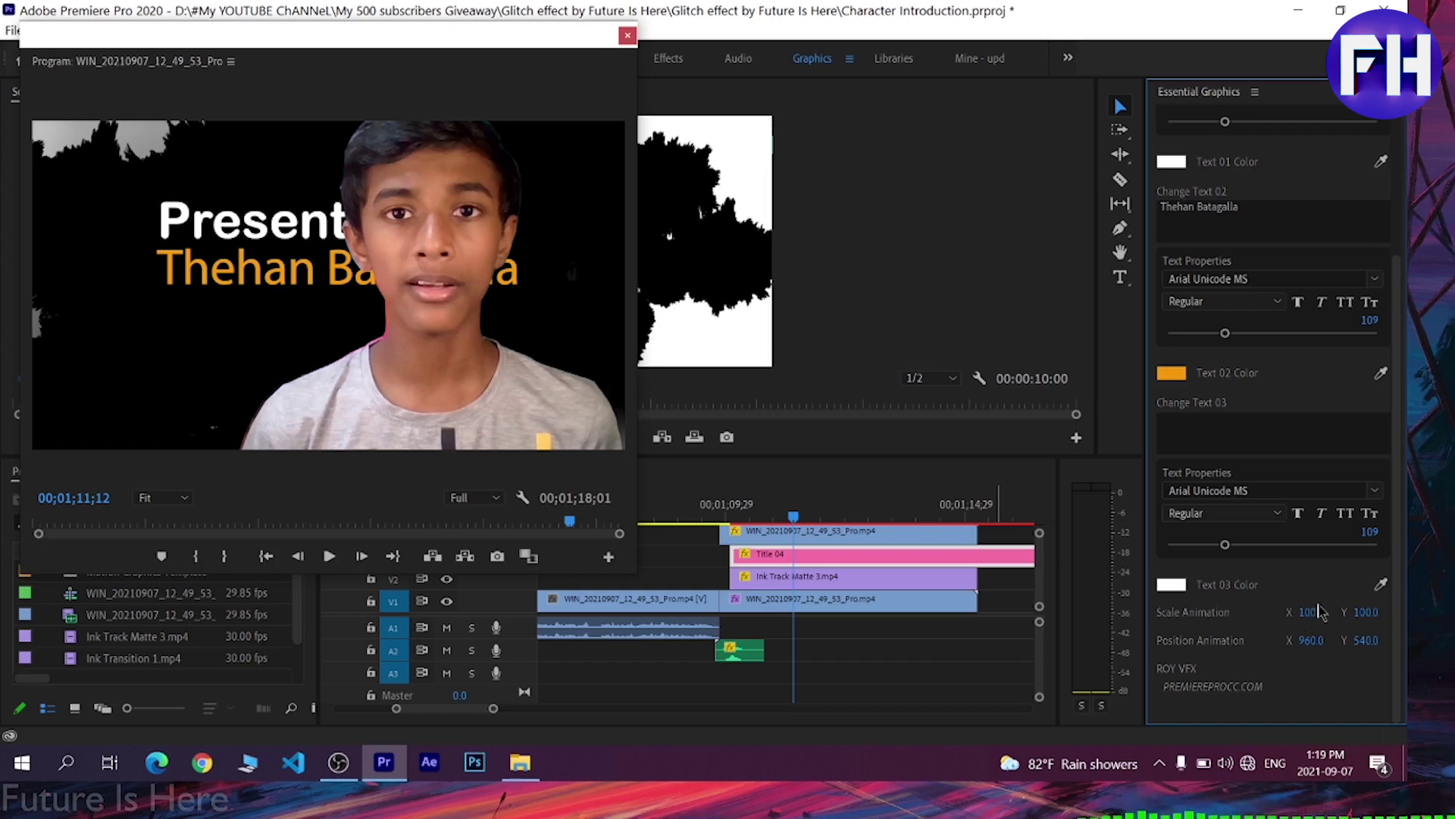
left_click_drag(1311, 612, 1322, 612)
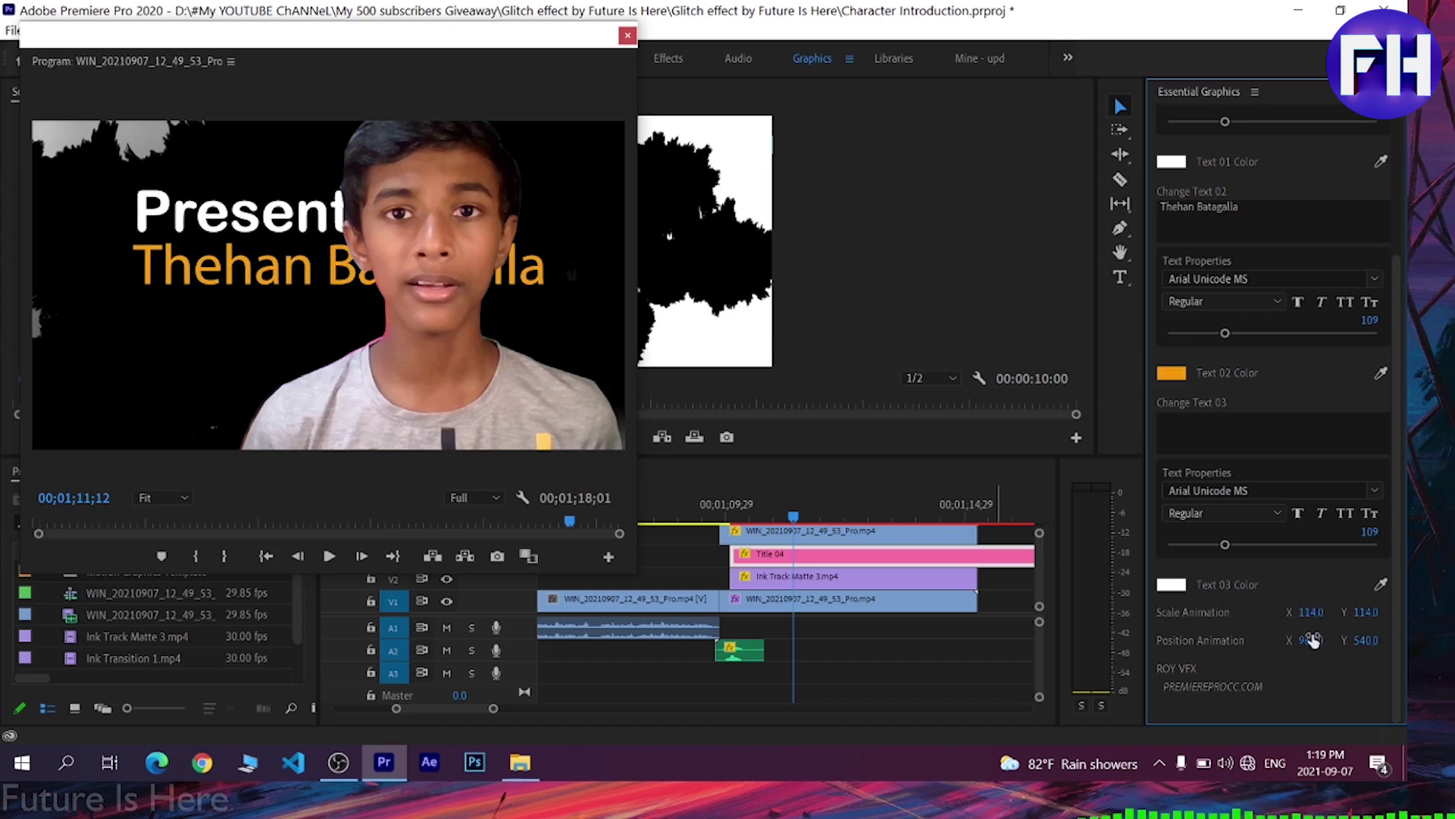
mouse_move(1310, 639)
left_mouse_down()
mouse_move(1248, 639)
mouse_move(1302, 639)
left_mouse_up()
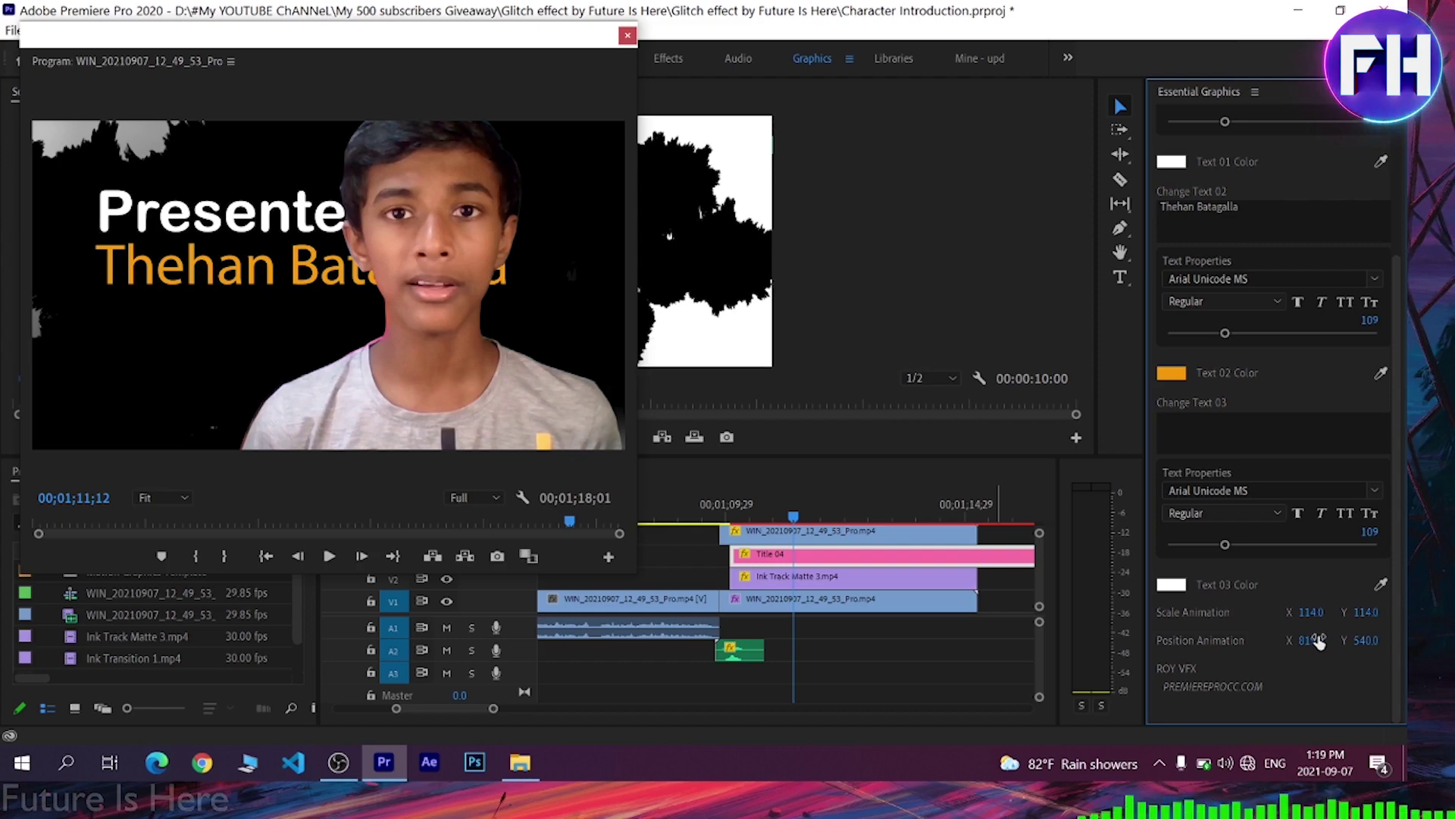
left_click_drag(1319, 641, 1375, 641)
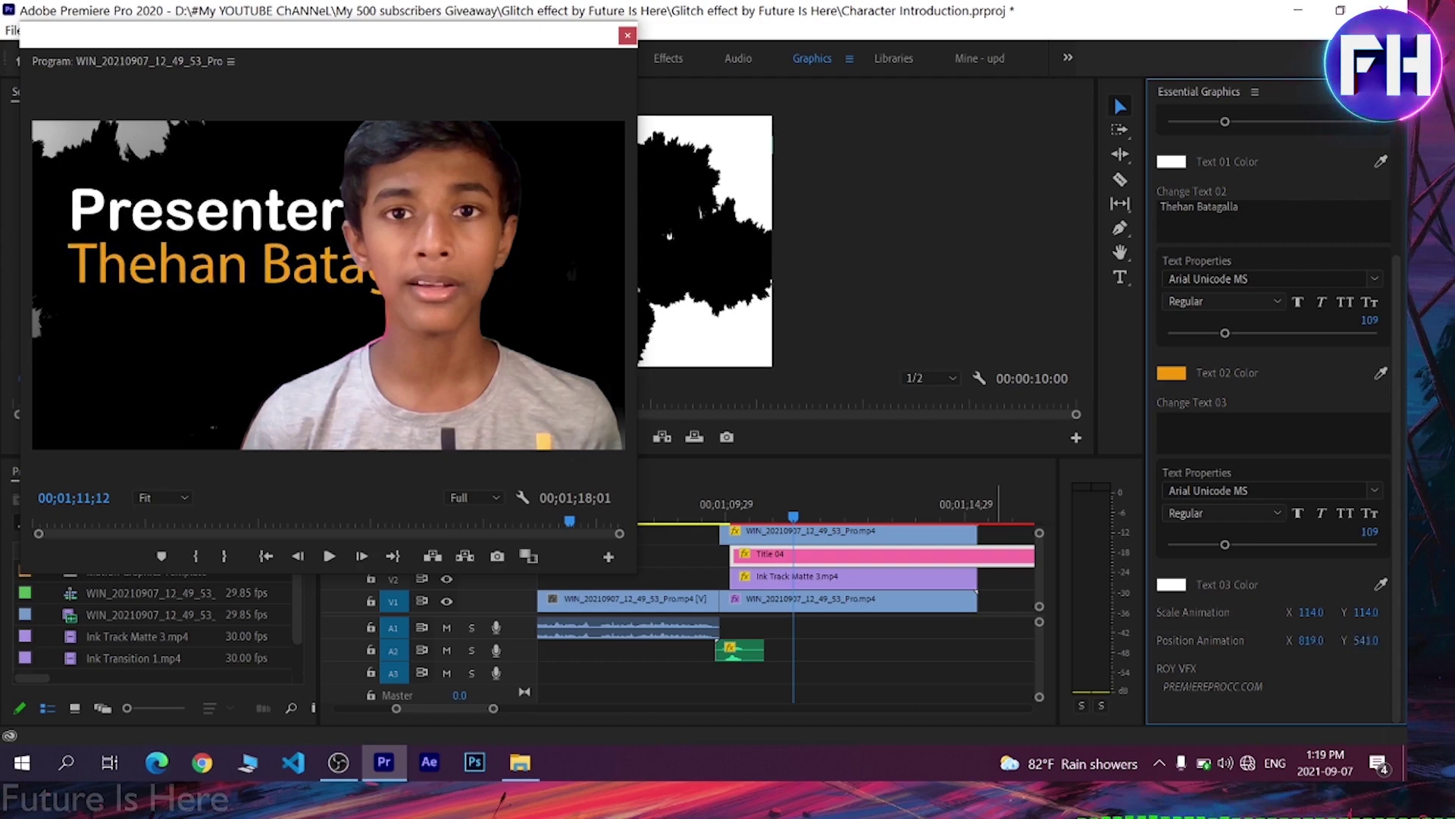
left_click_drag(1375, 641, 1281, 641)
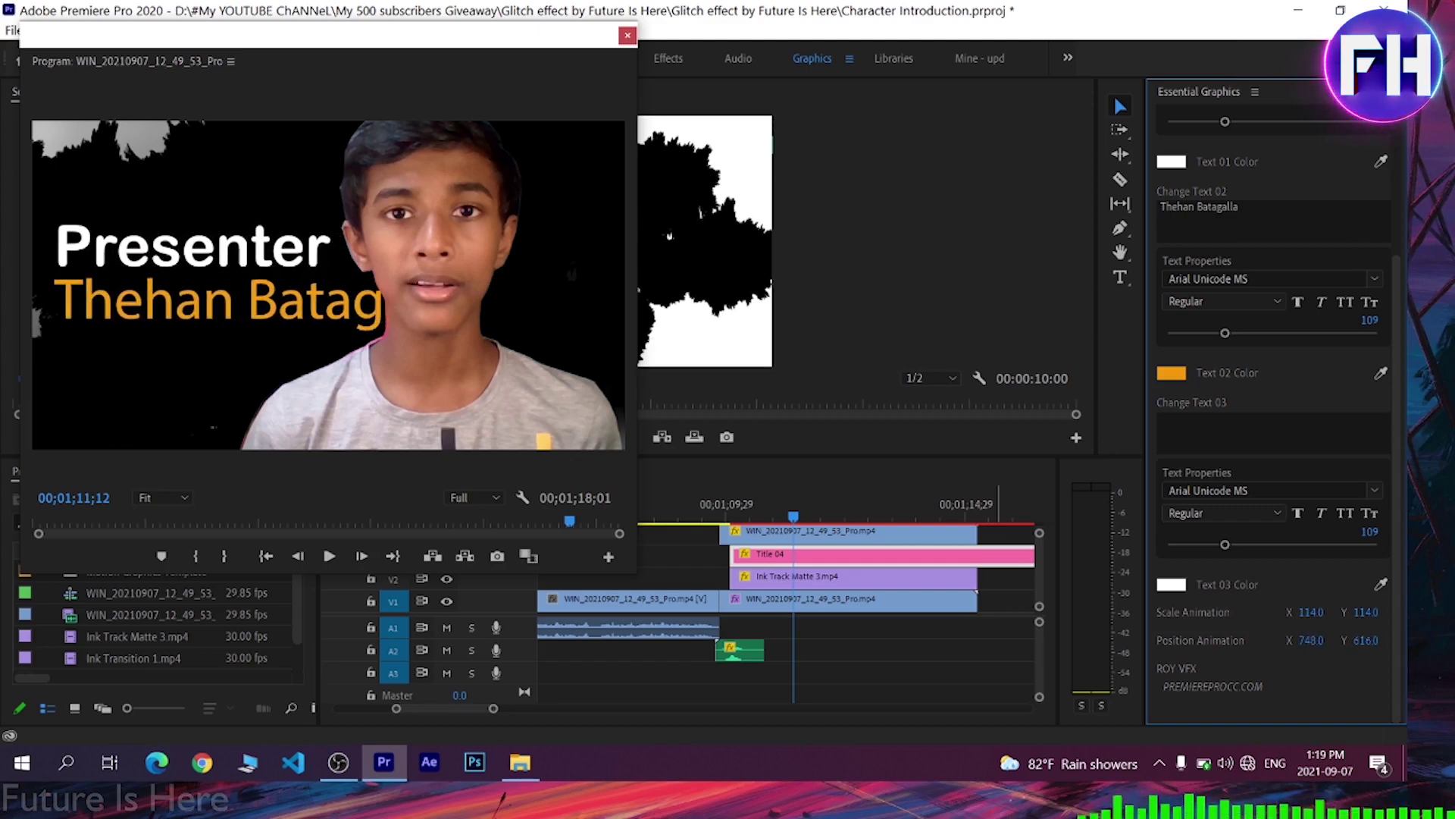
left_click_drag(1311, 611, 1292, 612)
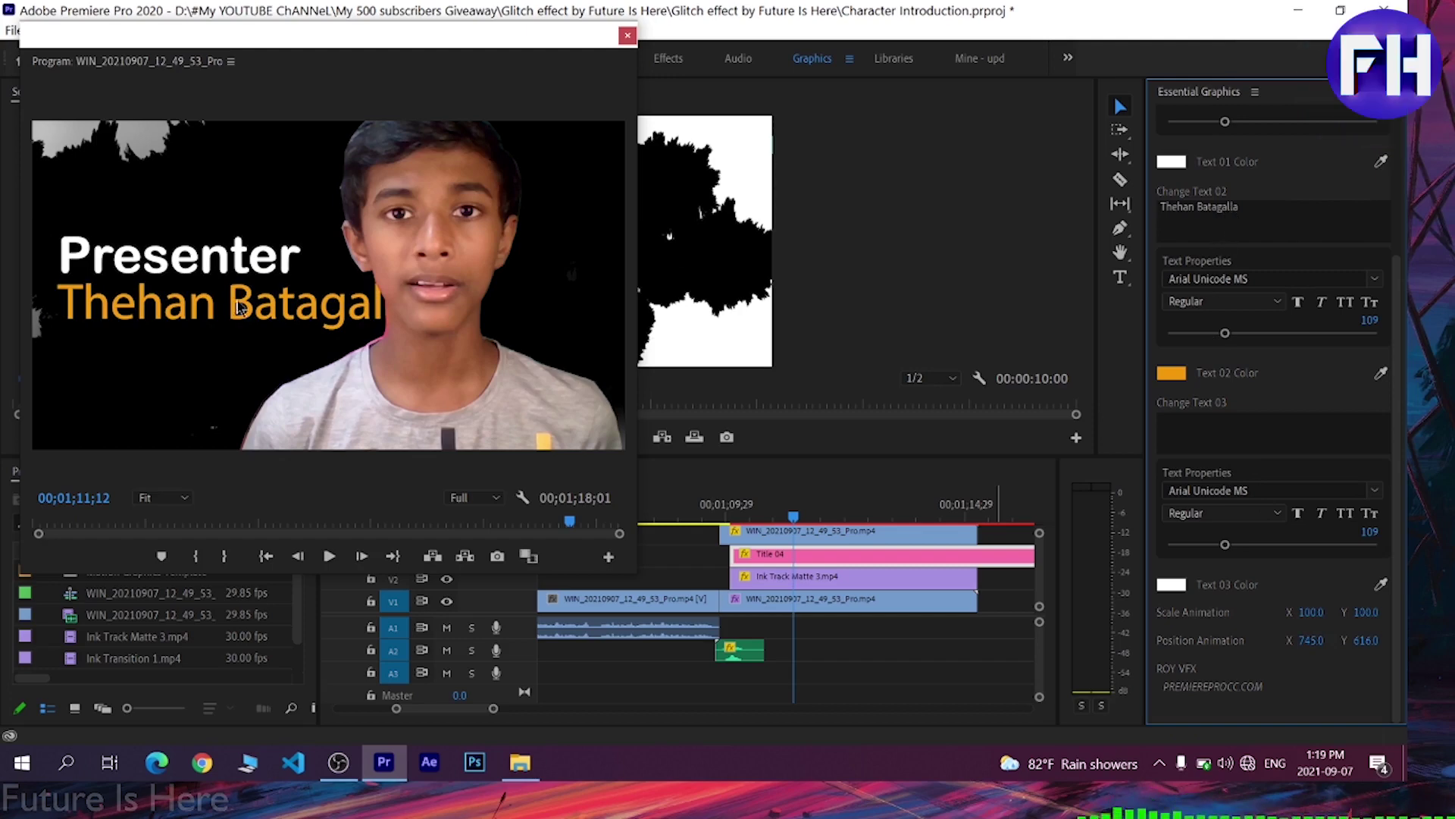
left_click_drag(1303, 616, 1289, 615)
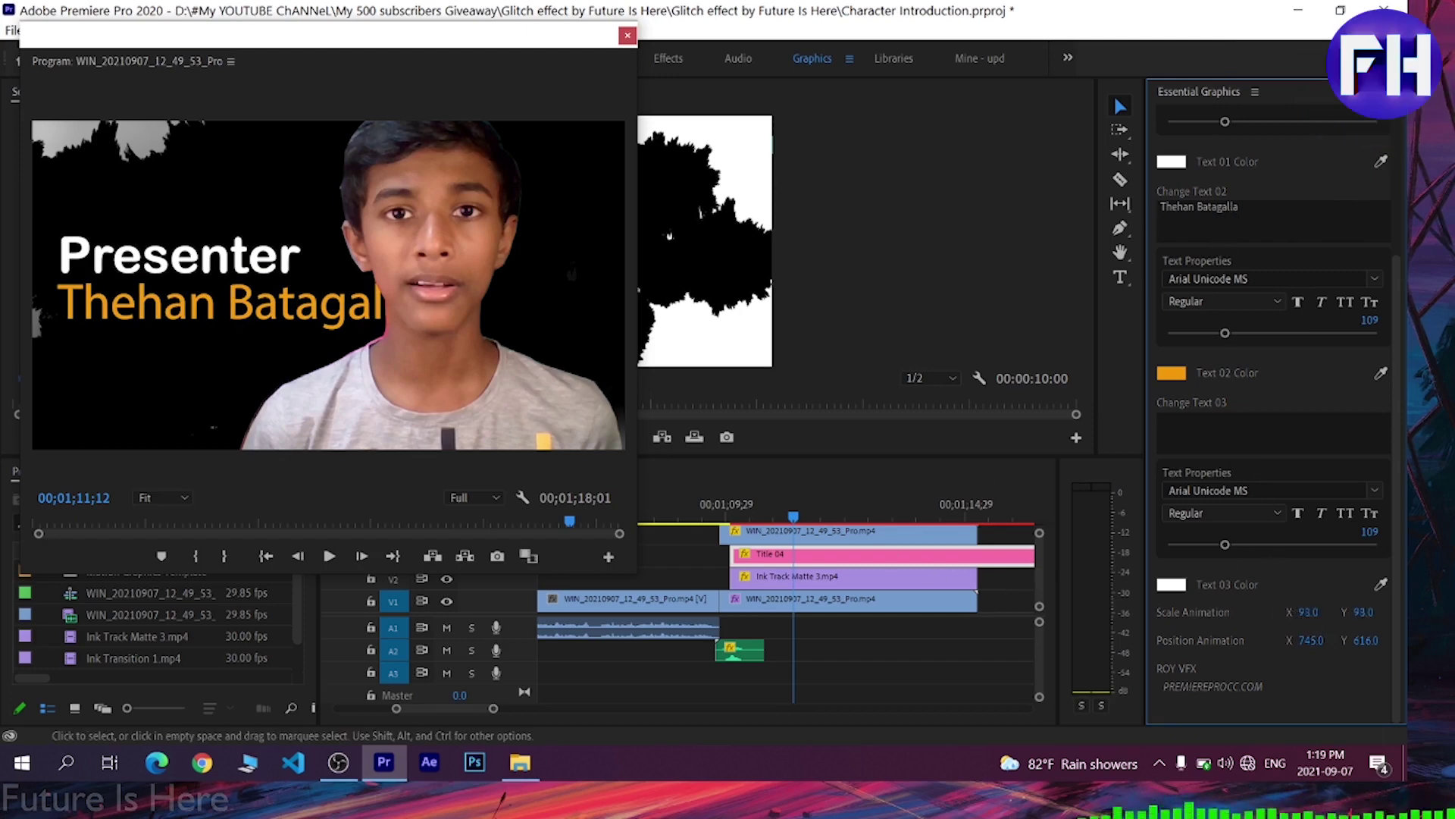
mouse_move(1304, 611)
left_mouse_down()
mouse_move(1318, 614)
mouse_move(1303, 644)
left_mouse_up()
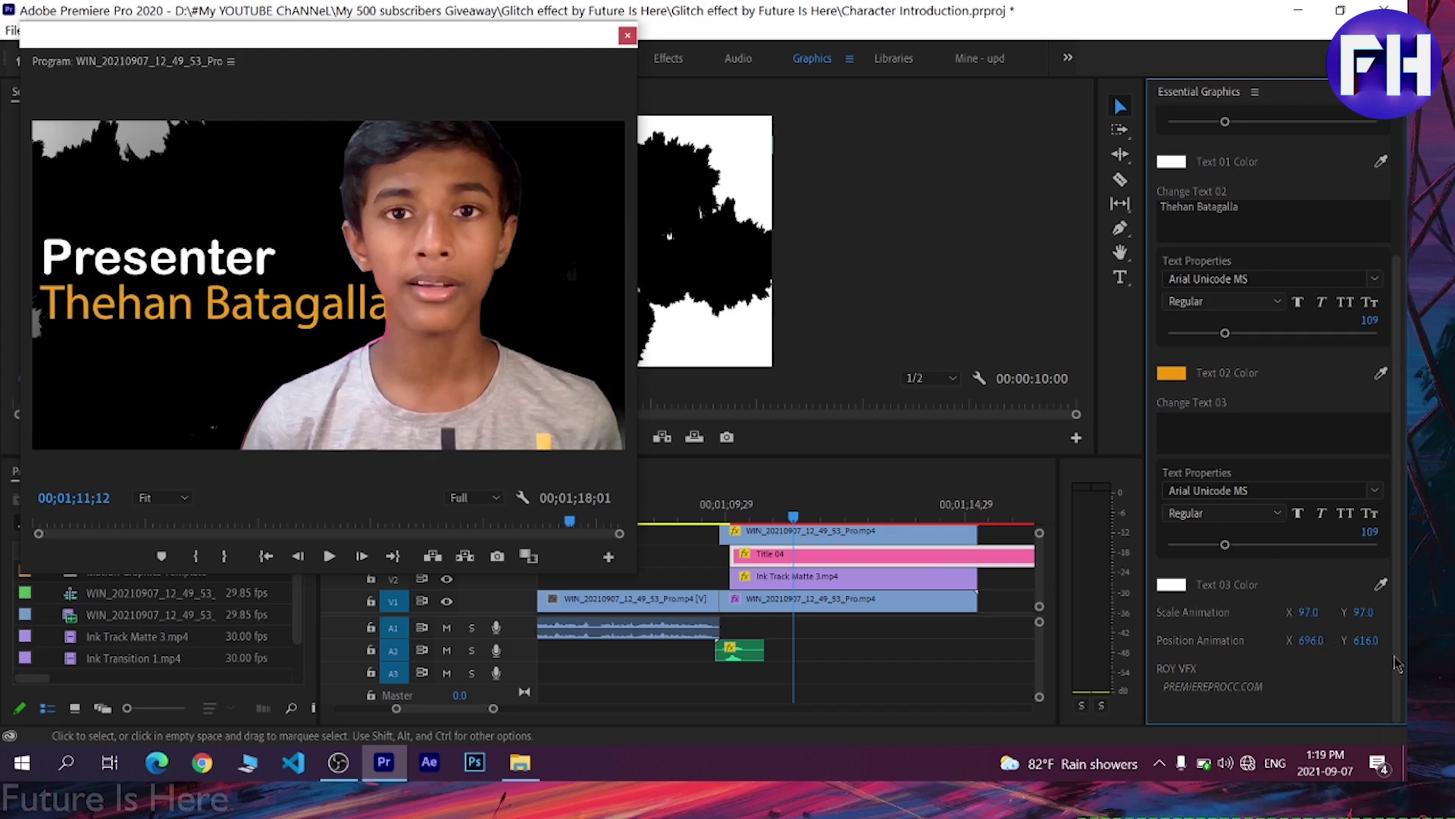
left_click_drag(1366, 640, 1371, 641)
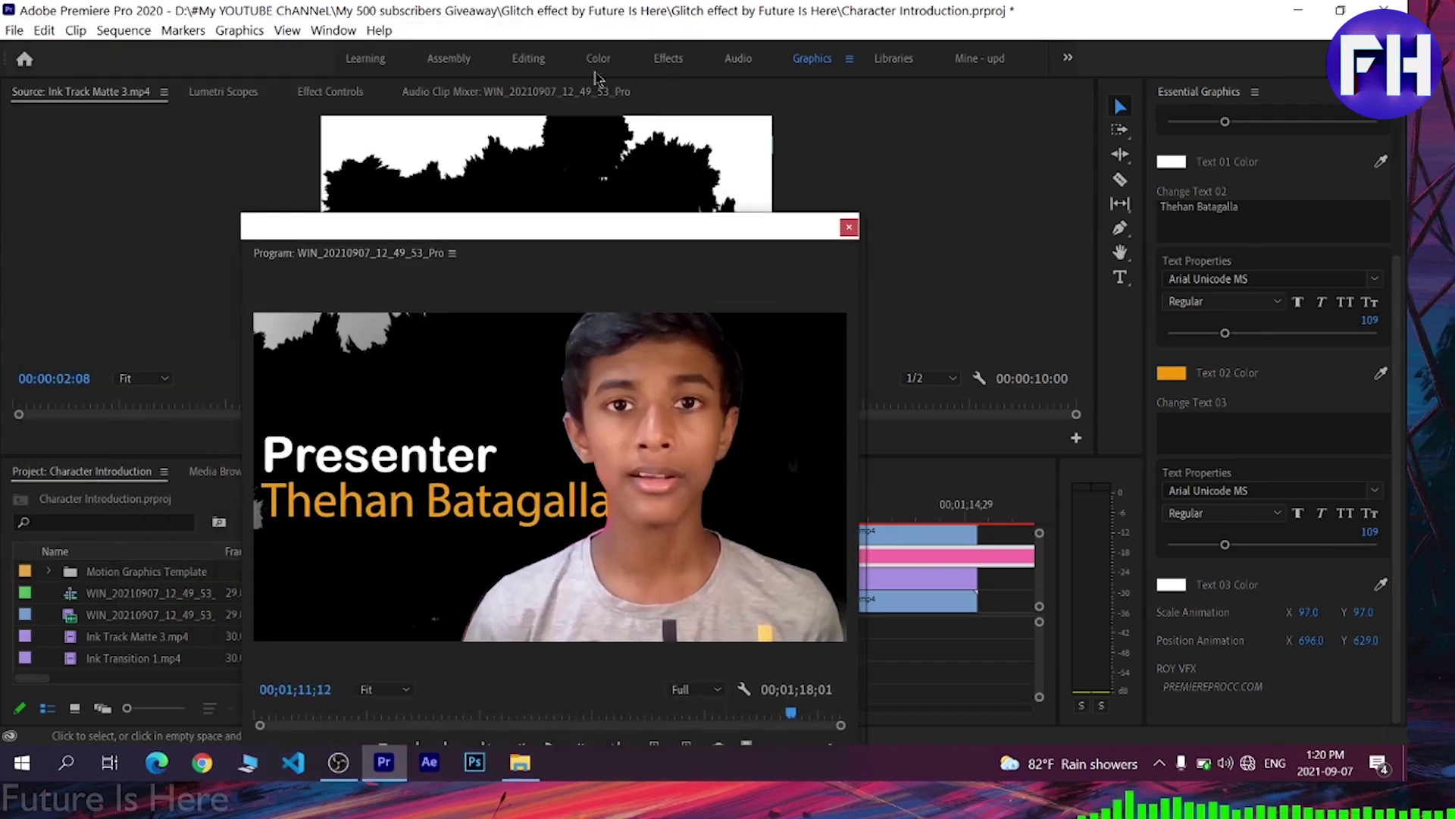
In the Editing workspace, cut the title at the video's last frame and delete the overhang.
left_click(533, 61)
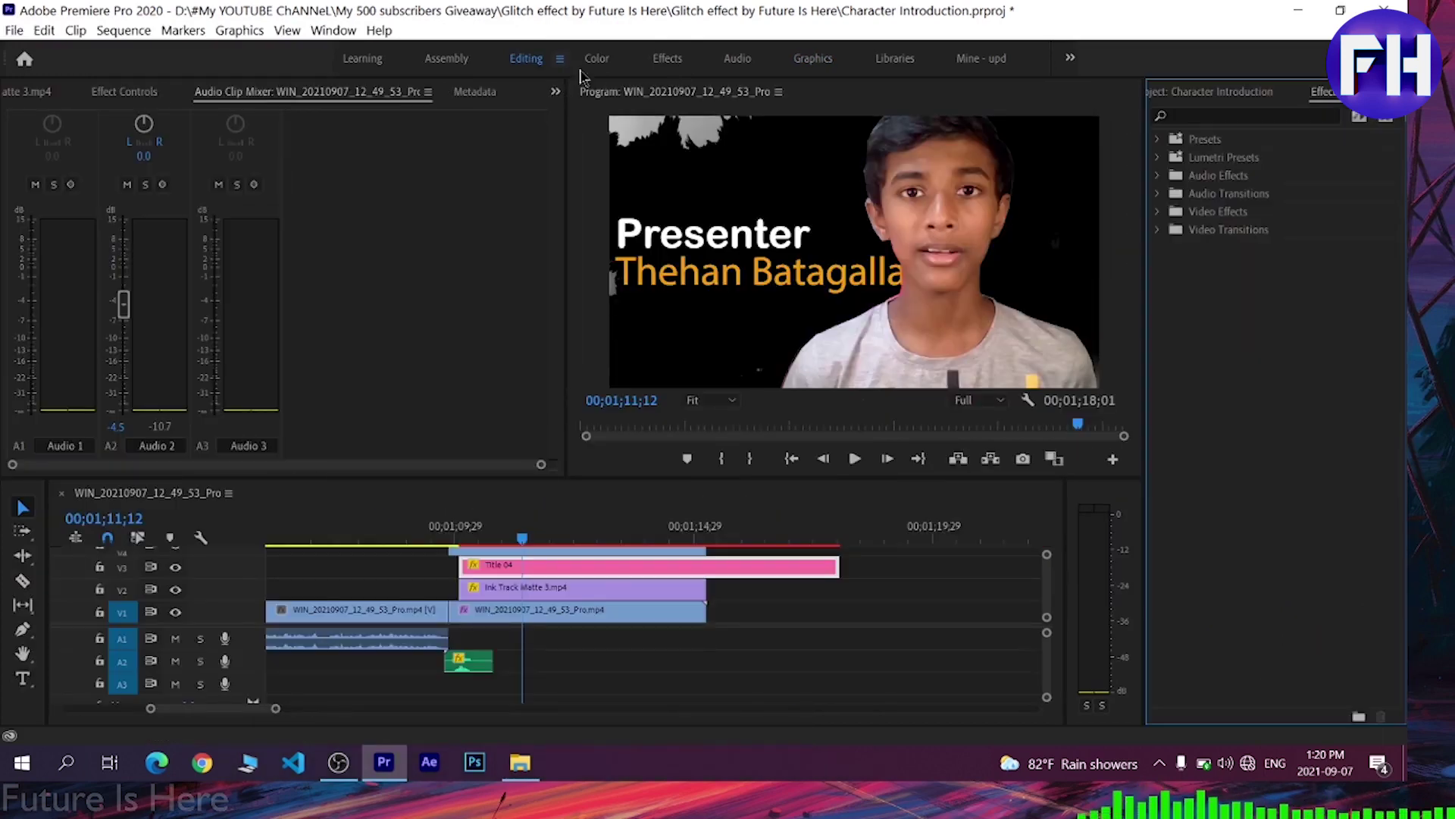
left_click(705, 535)
left_click_drag(709, 534, 711, 535)
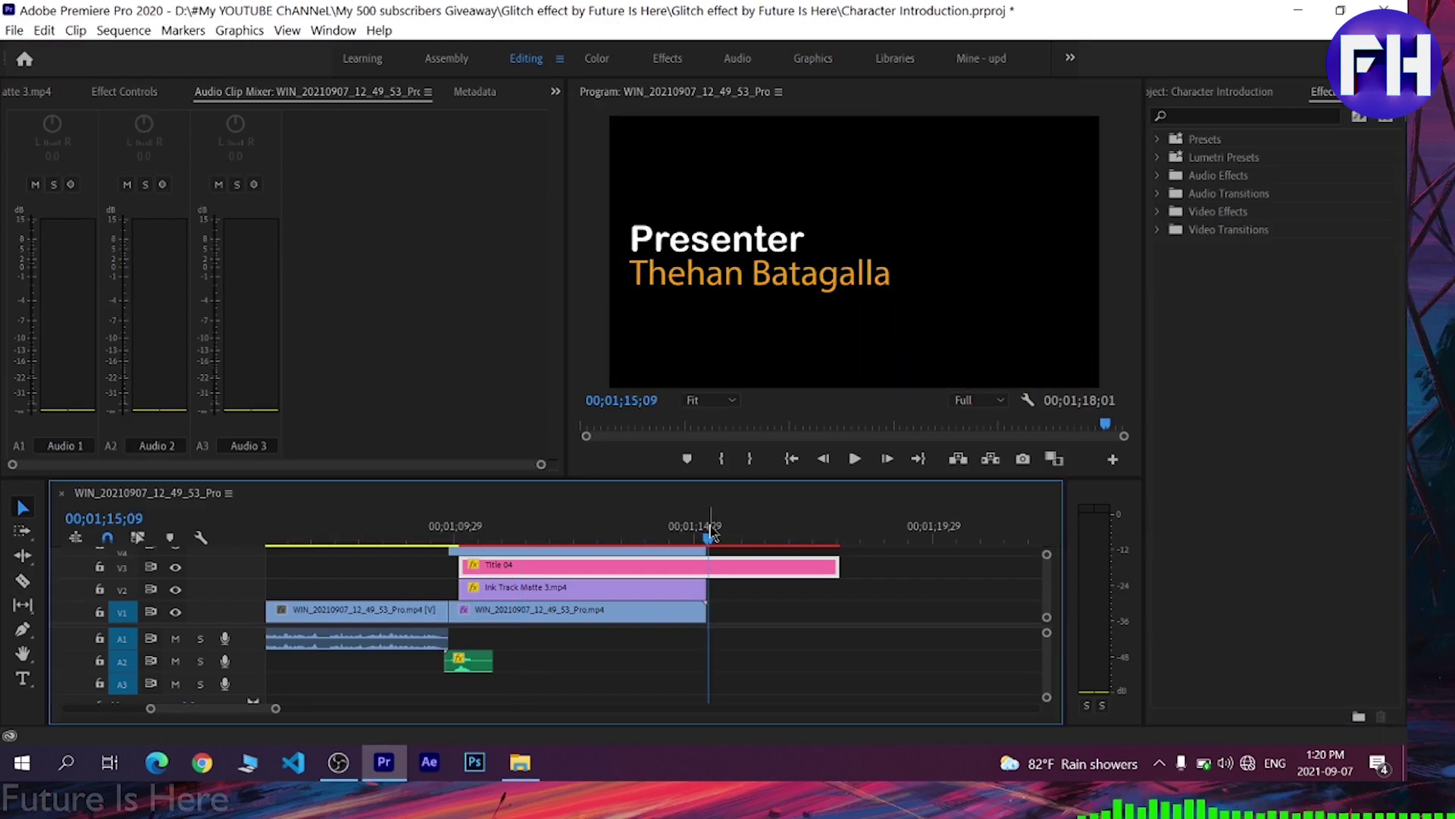
key("Left")
key("ctrl+k")
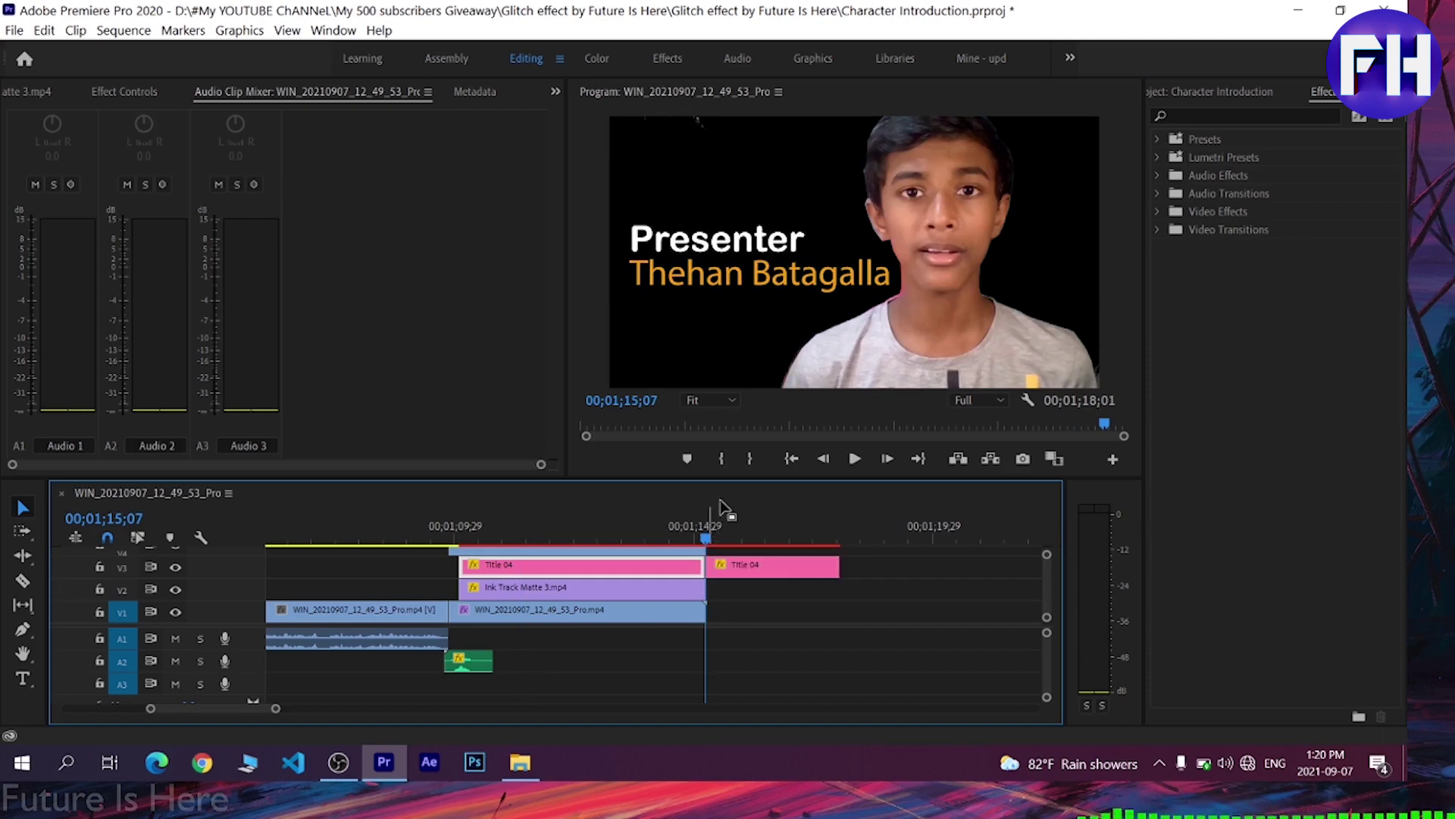
left_click(778, 565)
key("Delete")
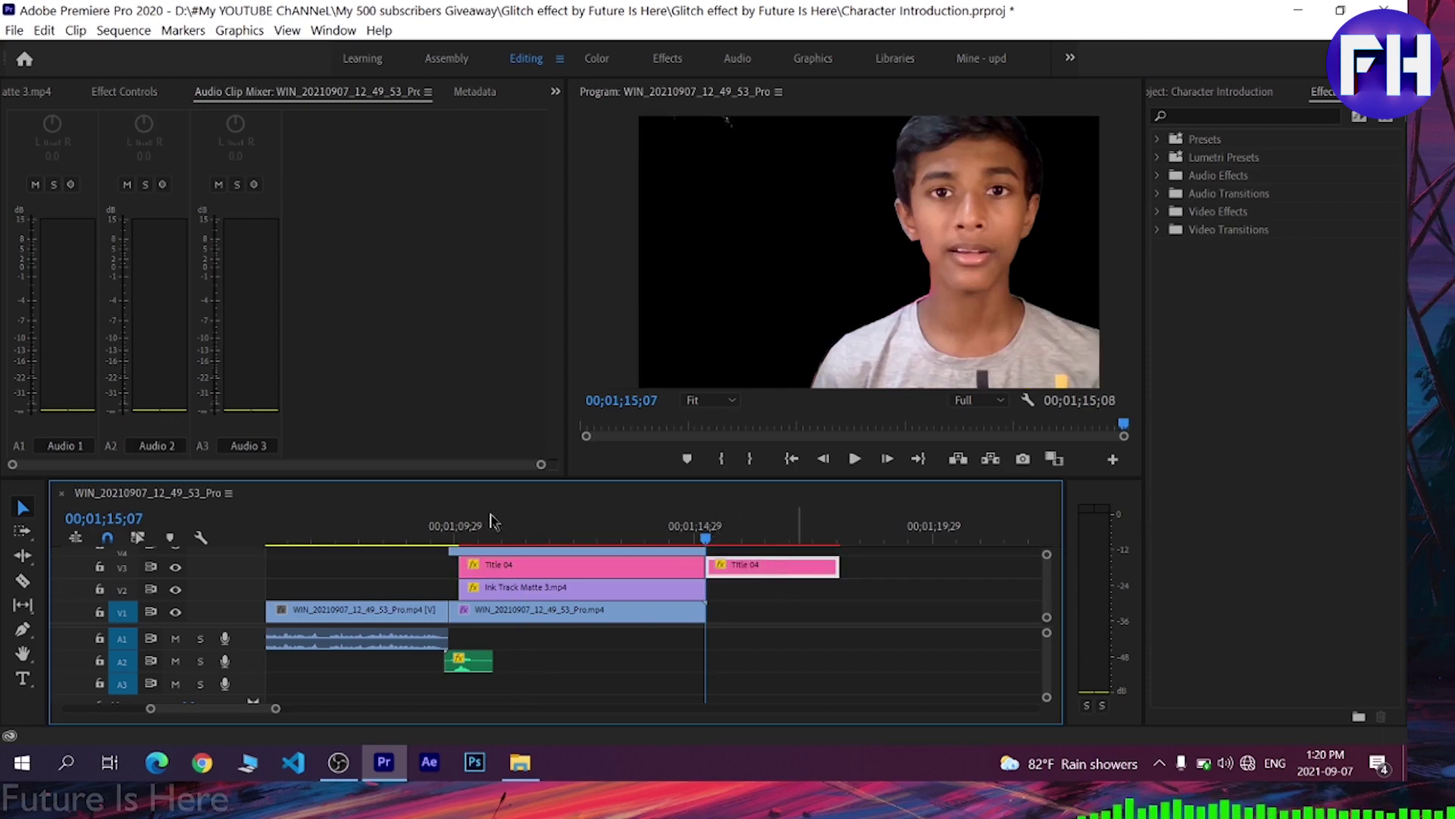
Play the title animation and mark a 00;00;05;08 in-to-out range over the title section.
left_click(460, 535)
key("space")
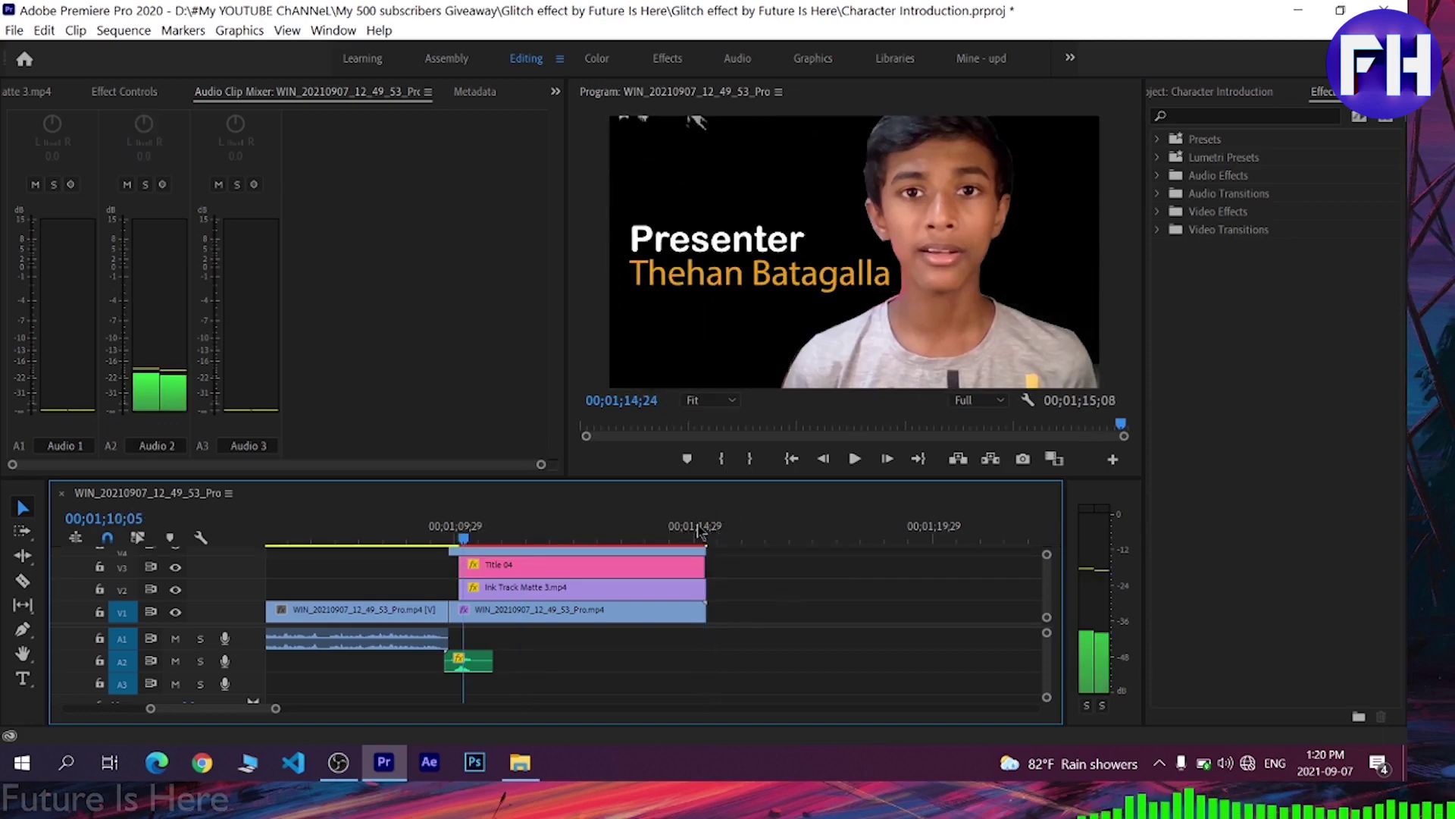
left_click(450, 530)
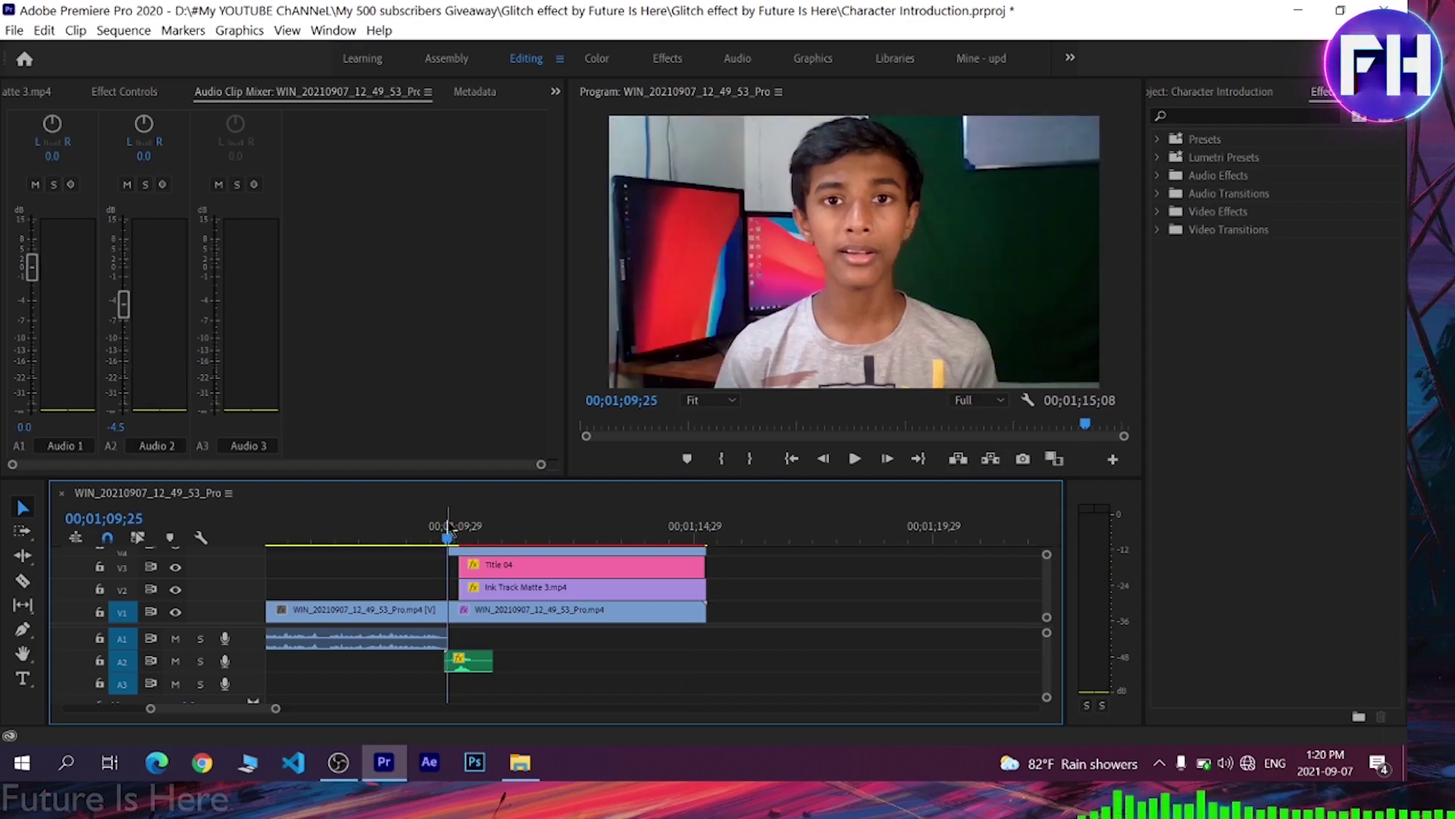
key("space")
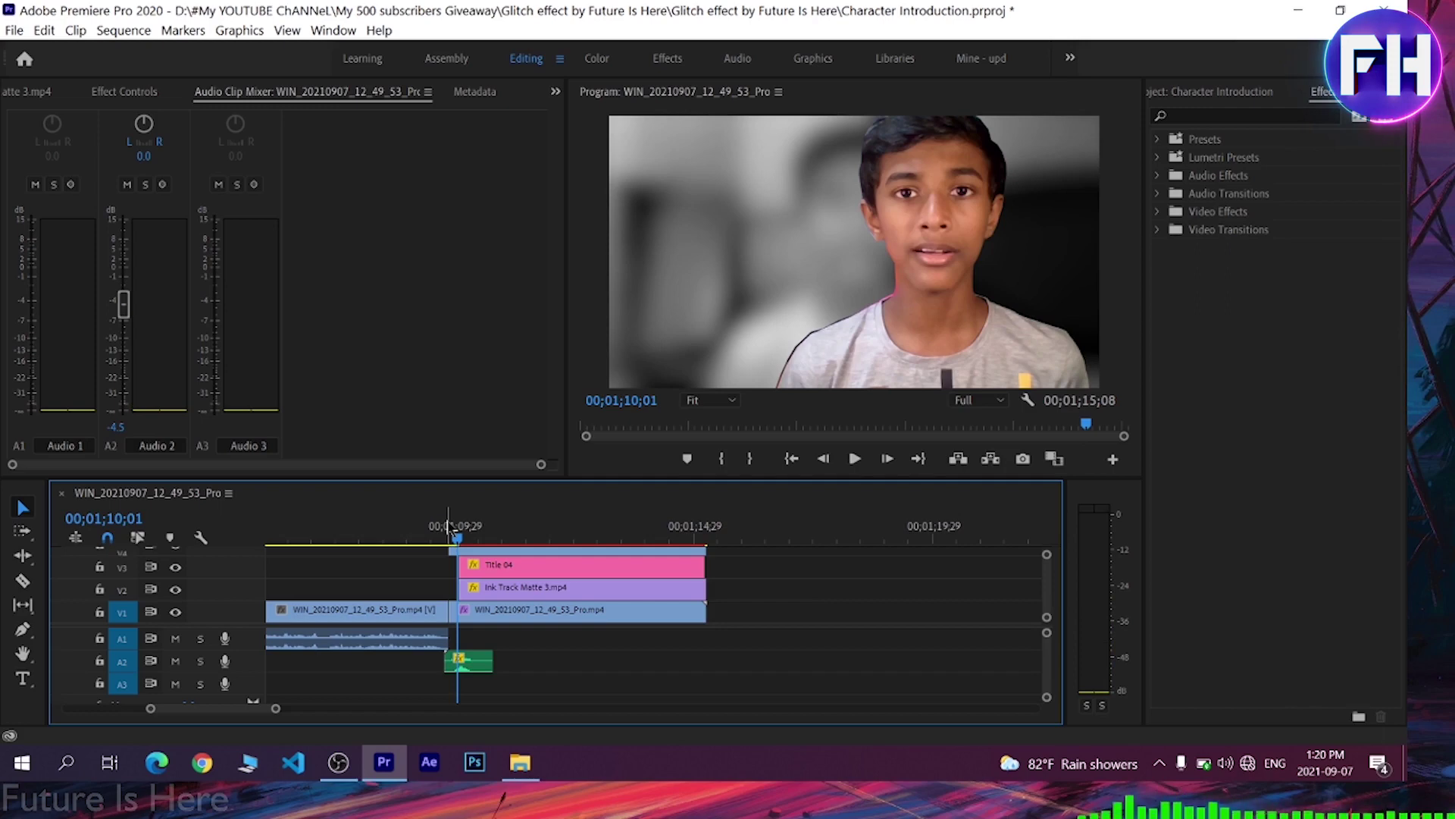
key("i")
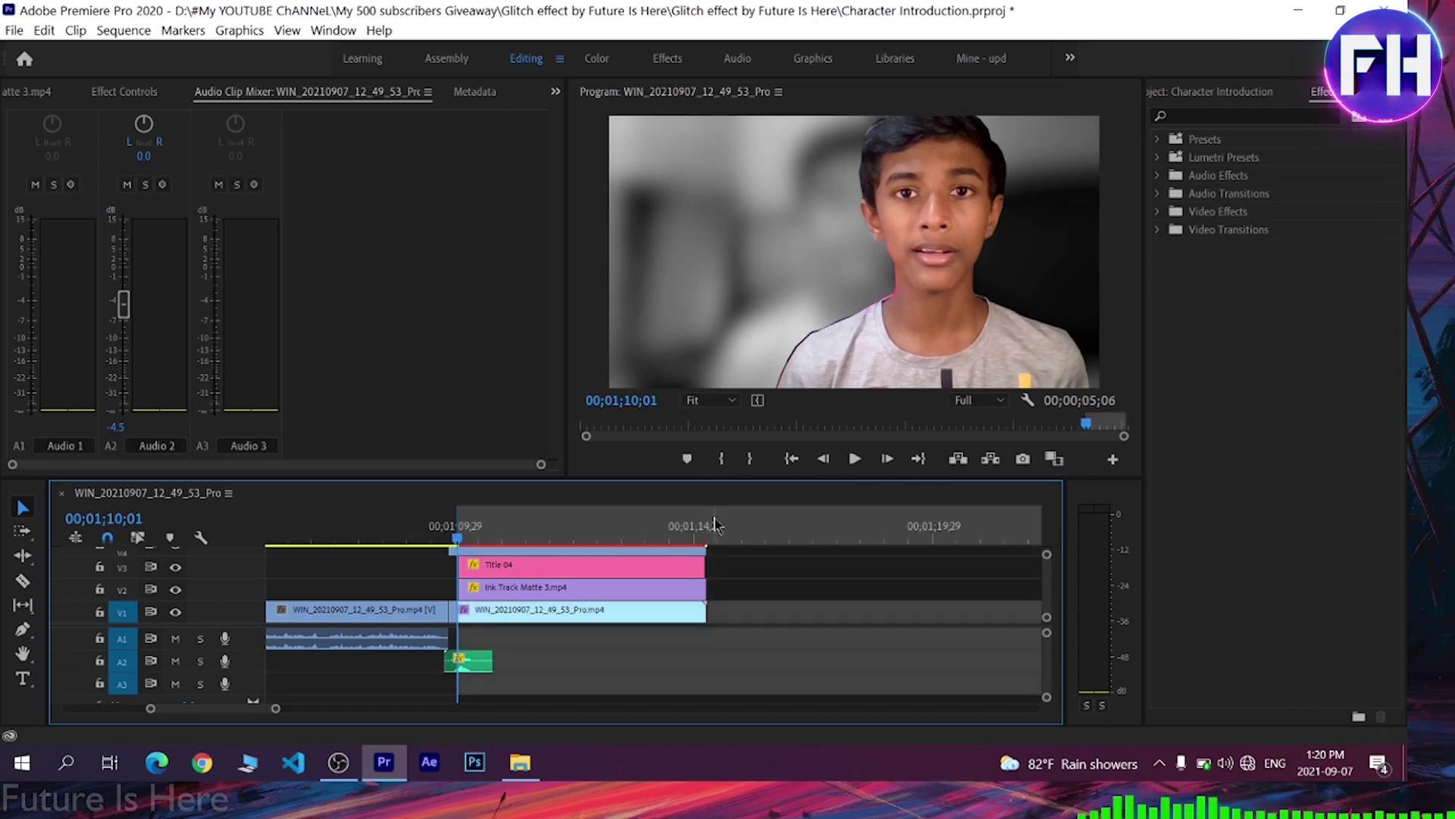
left_click(714, 524)
key("o")
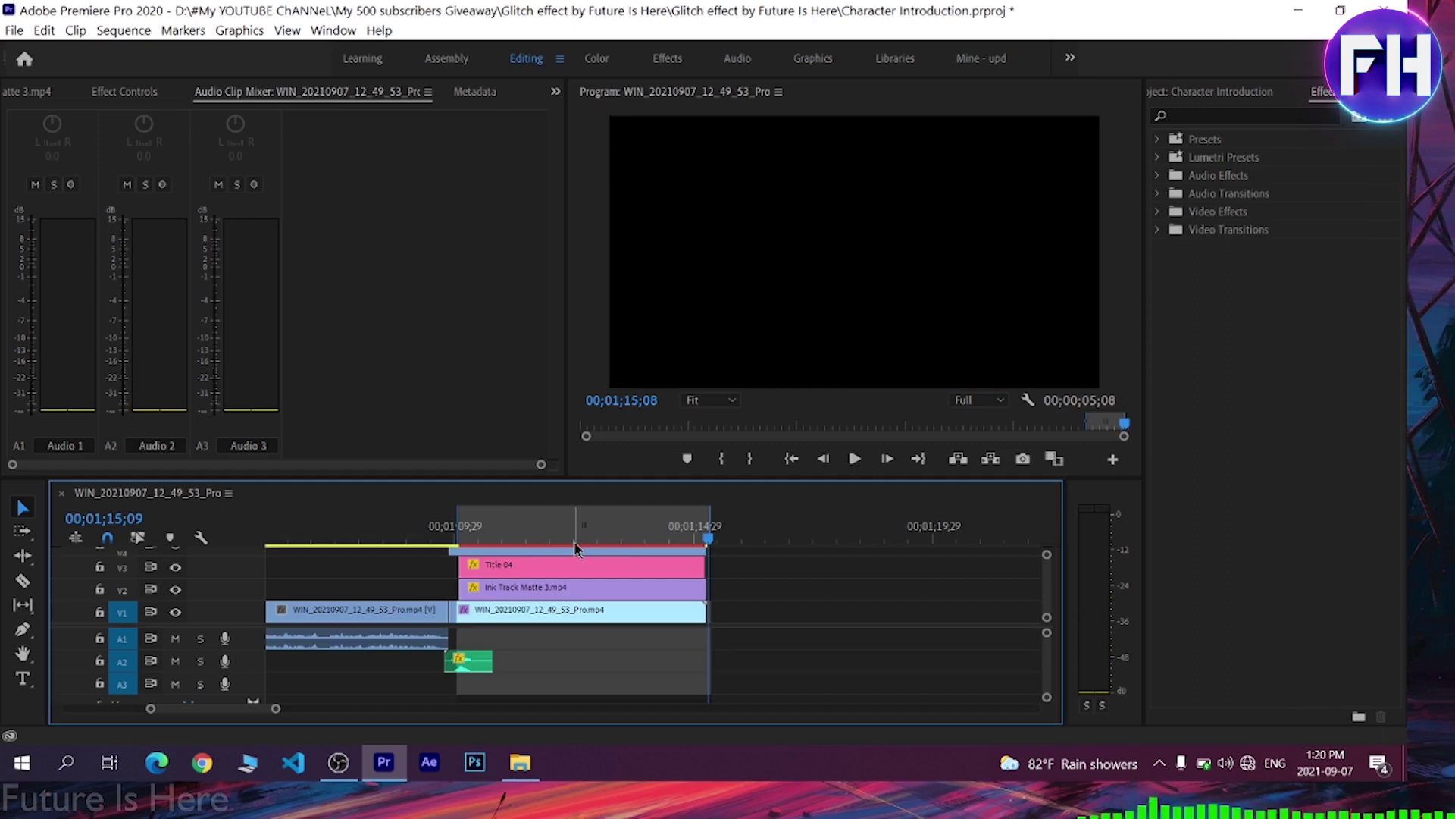
Render the effects between the in and out points, moving the progress window aside.
left_click(77, 32)
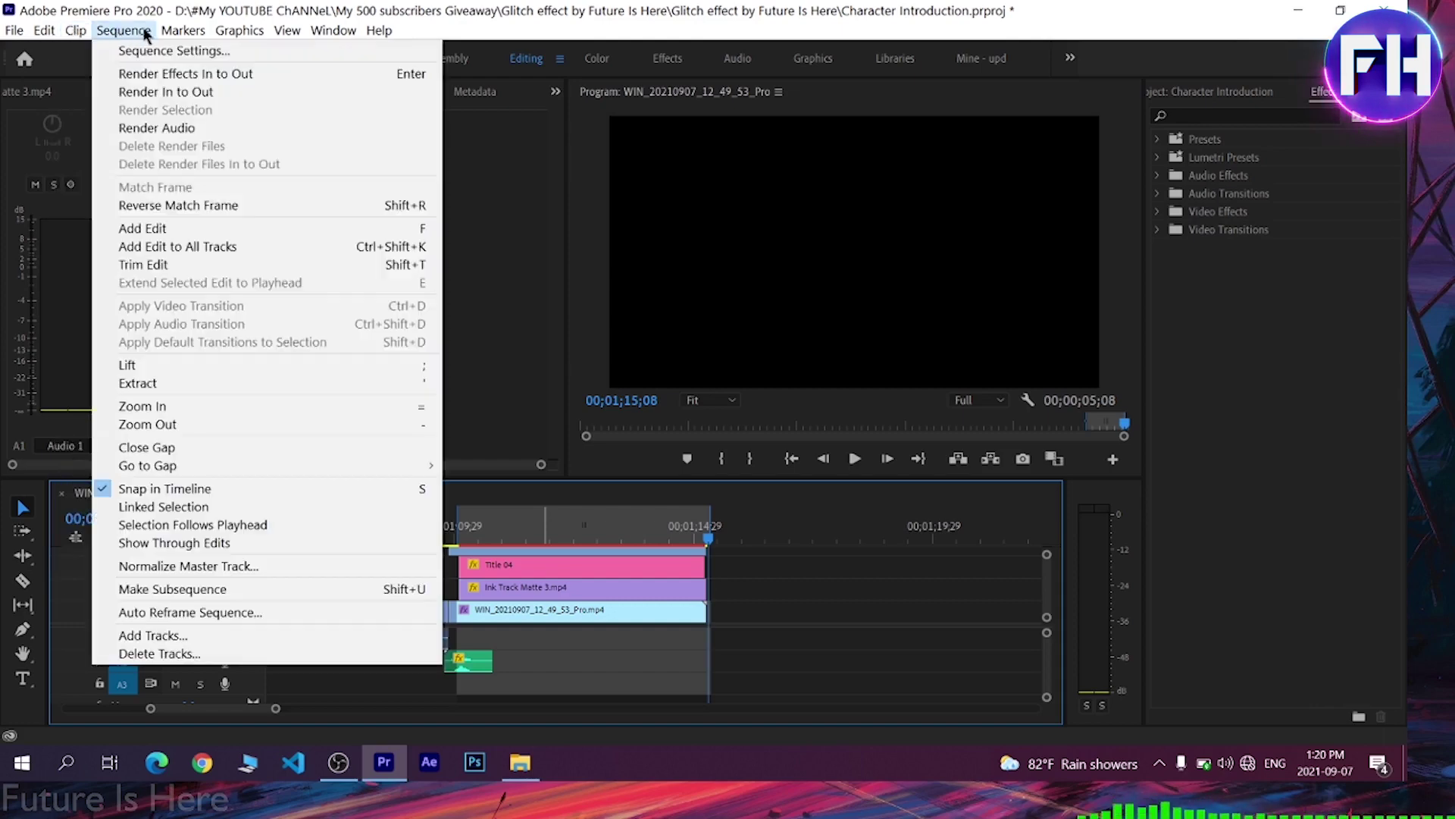
mouse_move(181, 32)
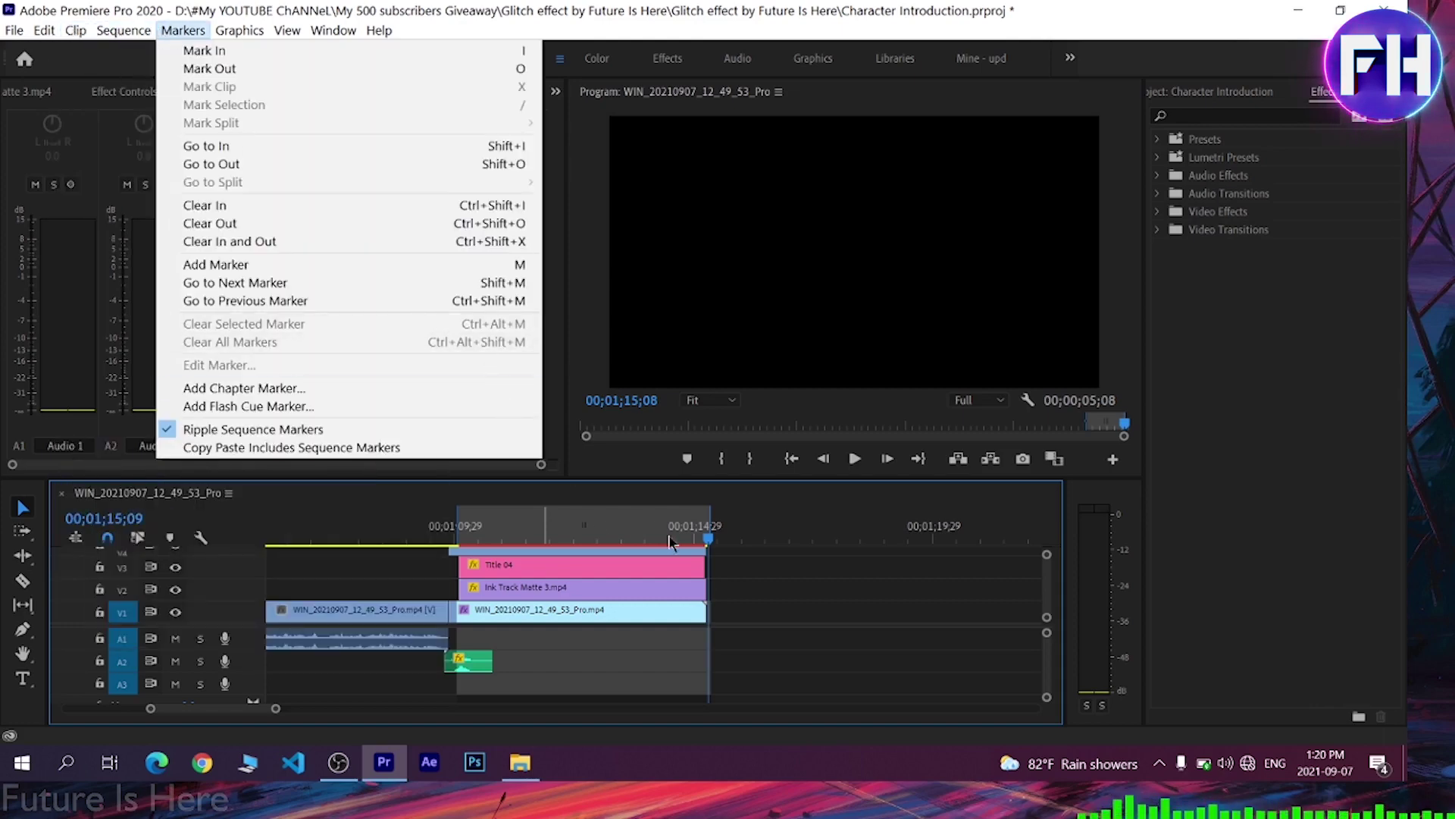
left_click(703, 536)
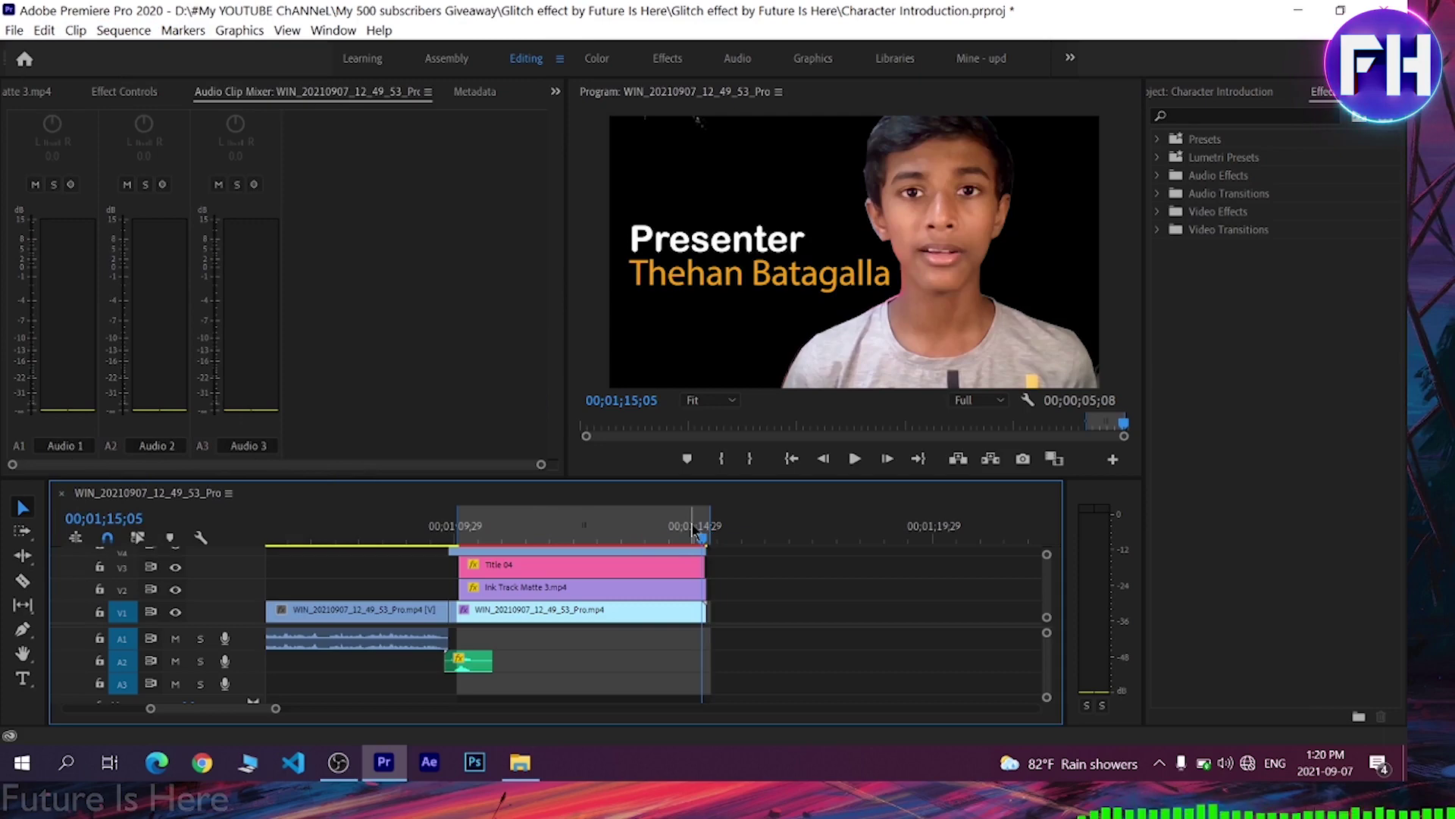
key("Return")
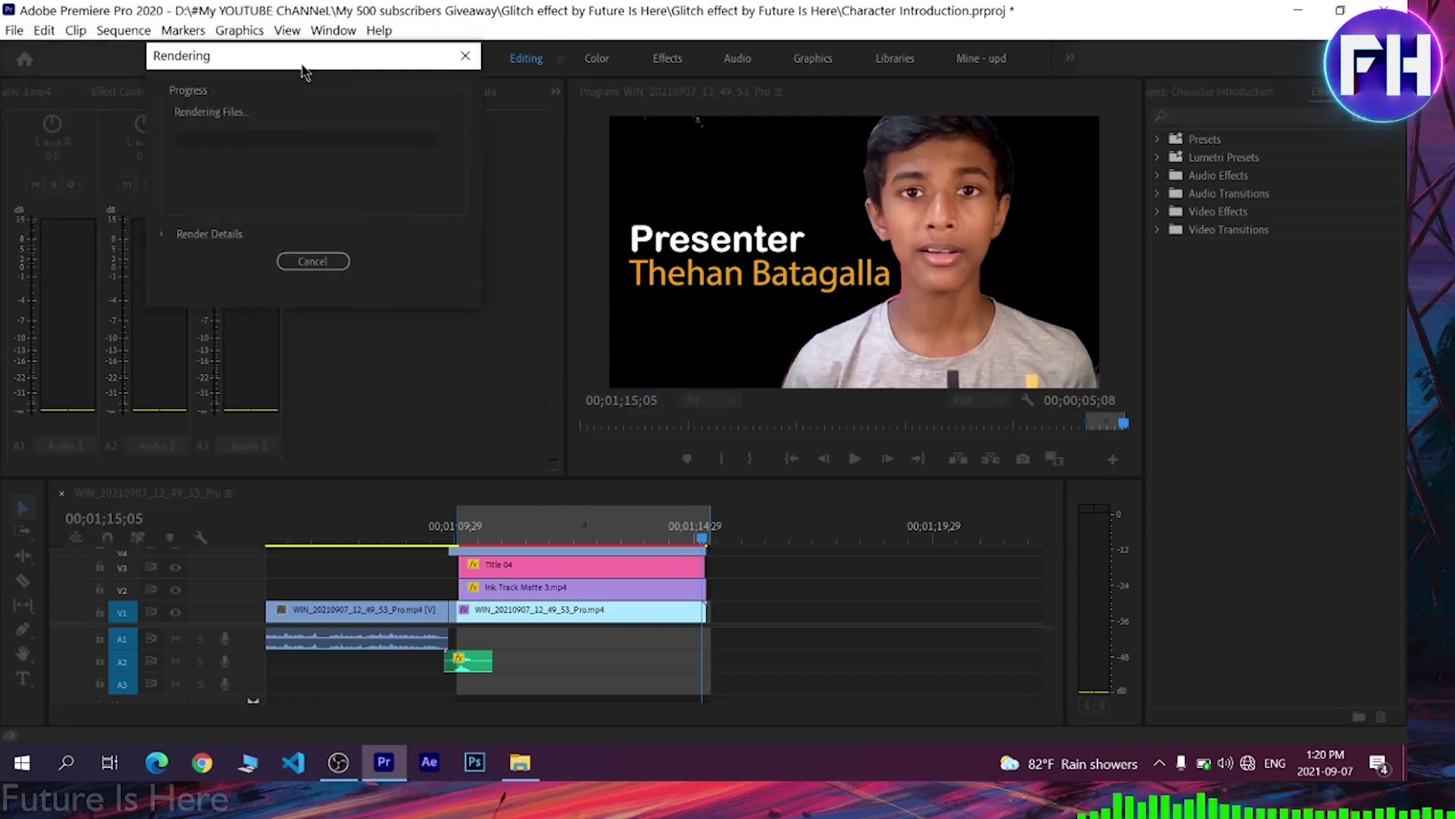
left_click_drag(167, 16, 312, 89)
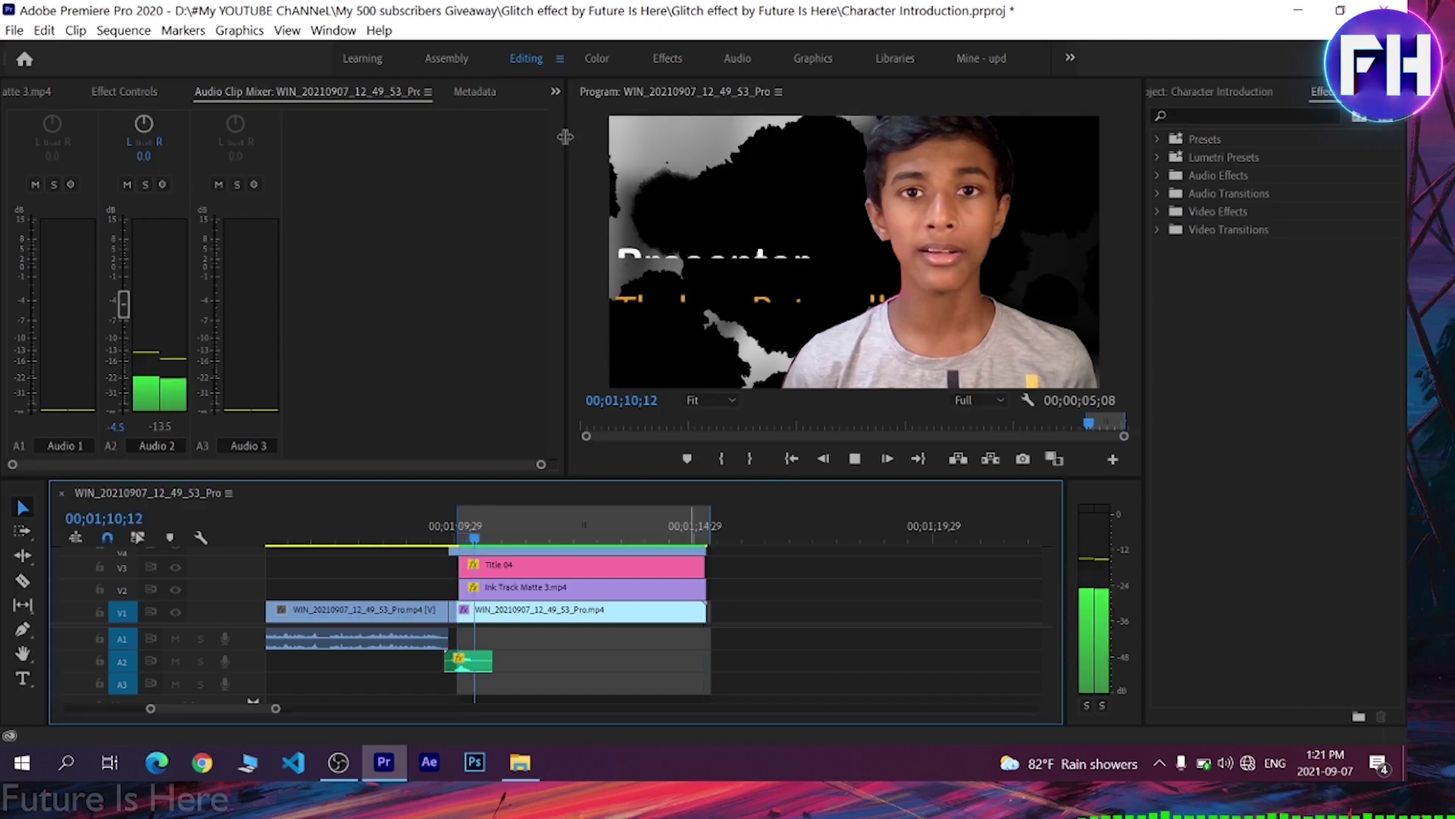
Park the playhead at 01;07;25 and stop playback before the ink transition.
left_click(354, 526)
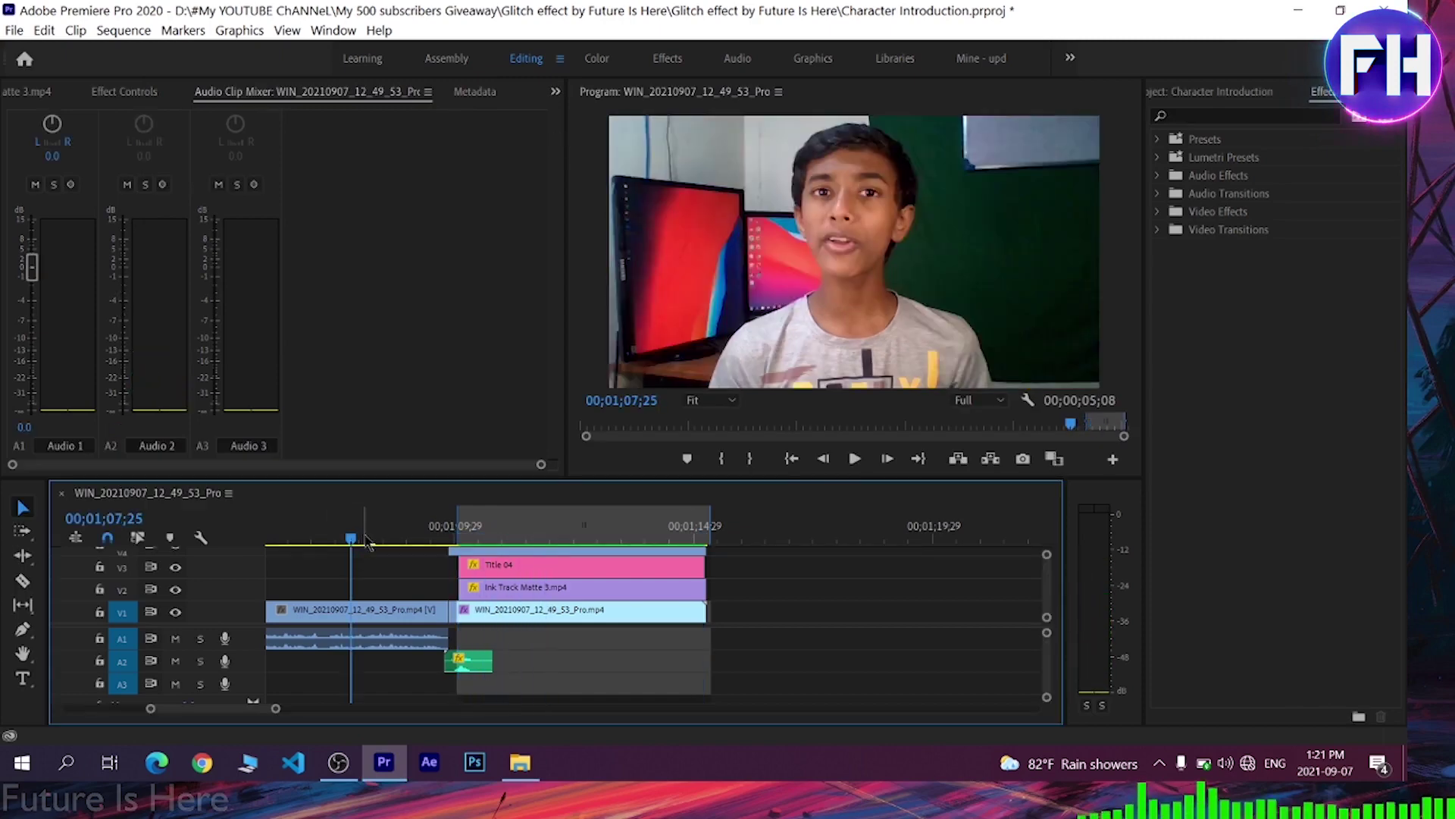
key("minus")
key("minus")
key("minus")
scroll(410, 600, "up", 2, "alt")
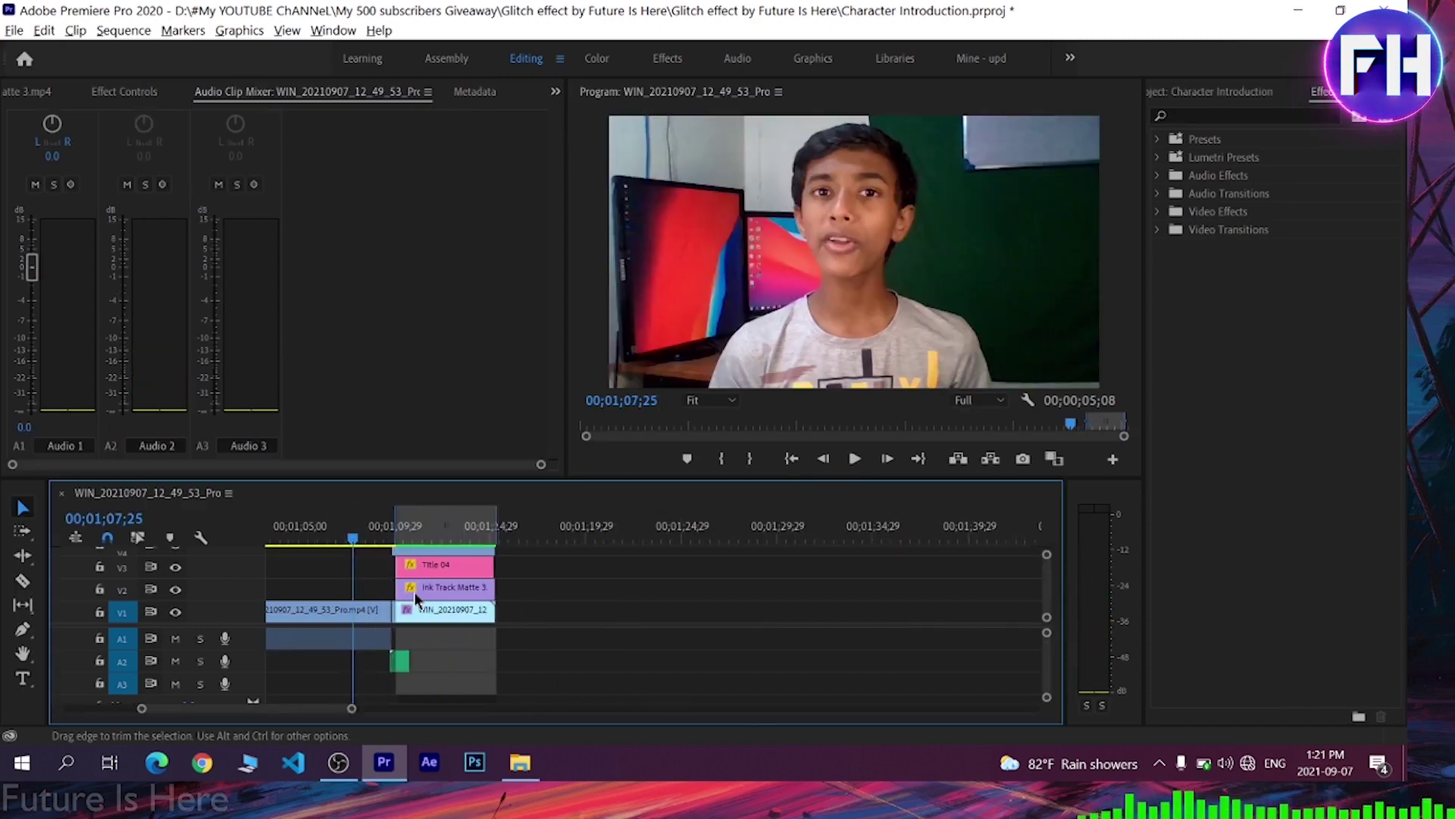
scroll(416, 593, "up", 2, "alt")
scroll(414, 596, "up", 2, "alt")
scroll(414, 596, "down", 2, "alt")
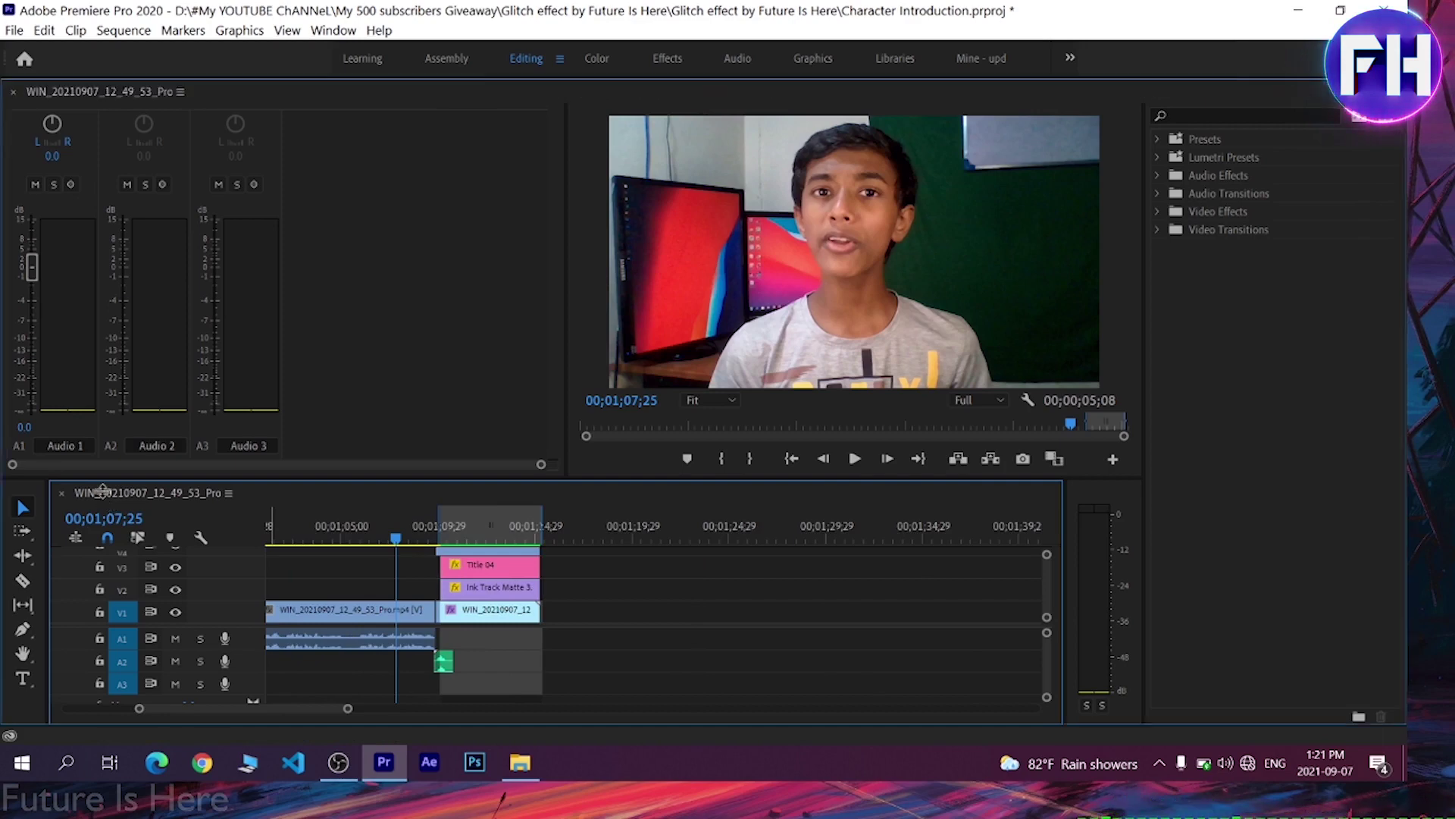
Maximize the timeline to inspect the stacked clips around 01;09–01;14, then restore it.
double_click(104, 496)
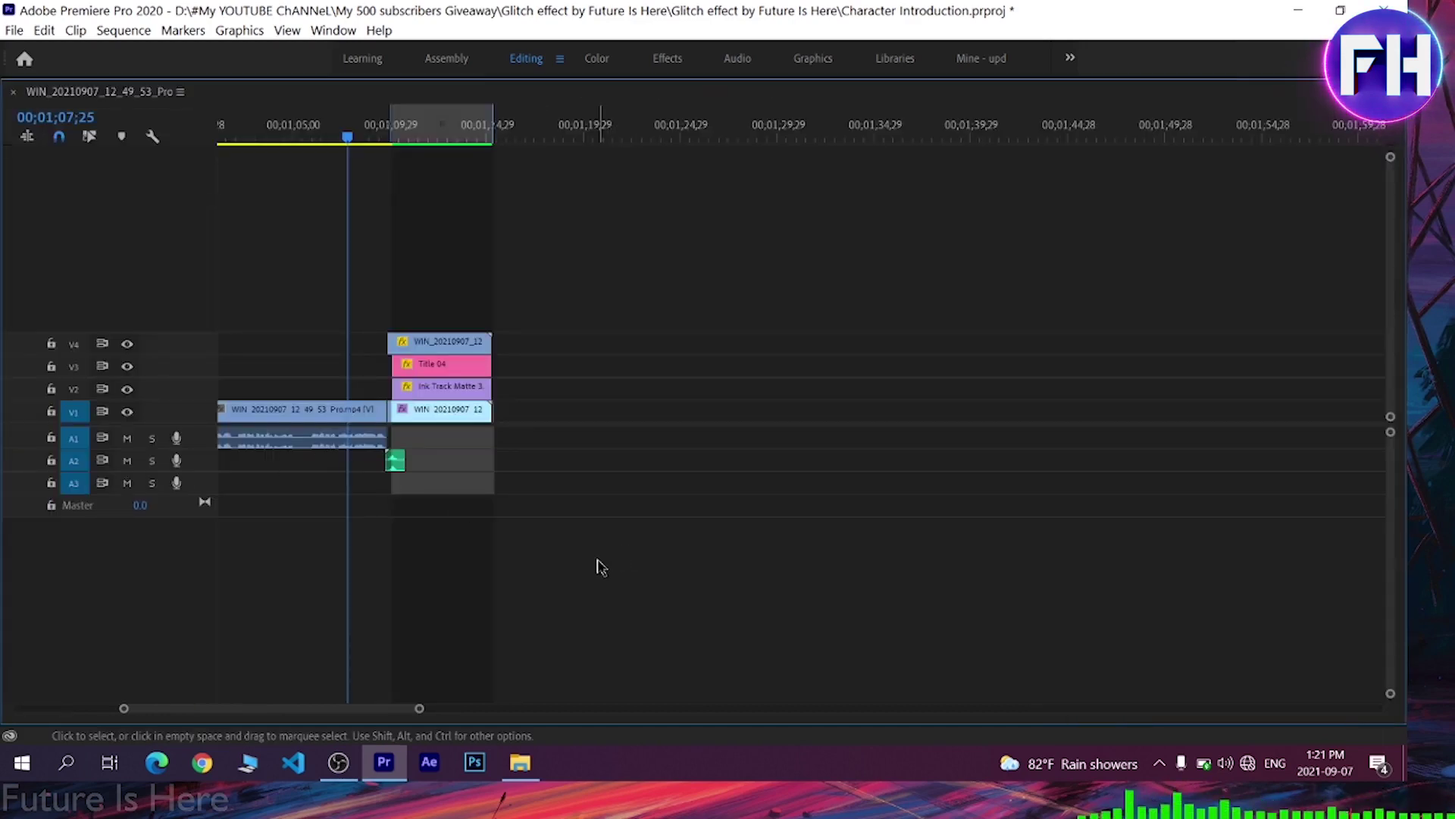
scroll(604, 526, "up", 3, "alt")
scroll(614, 520, "up", 3)
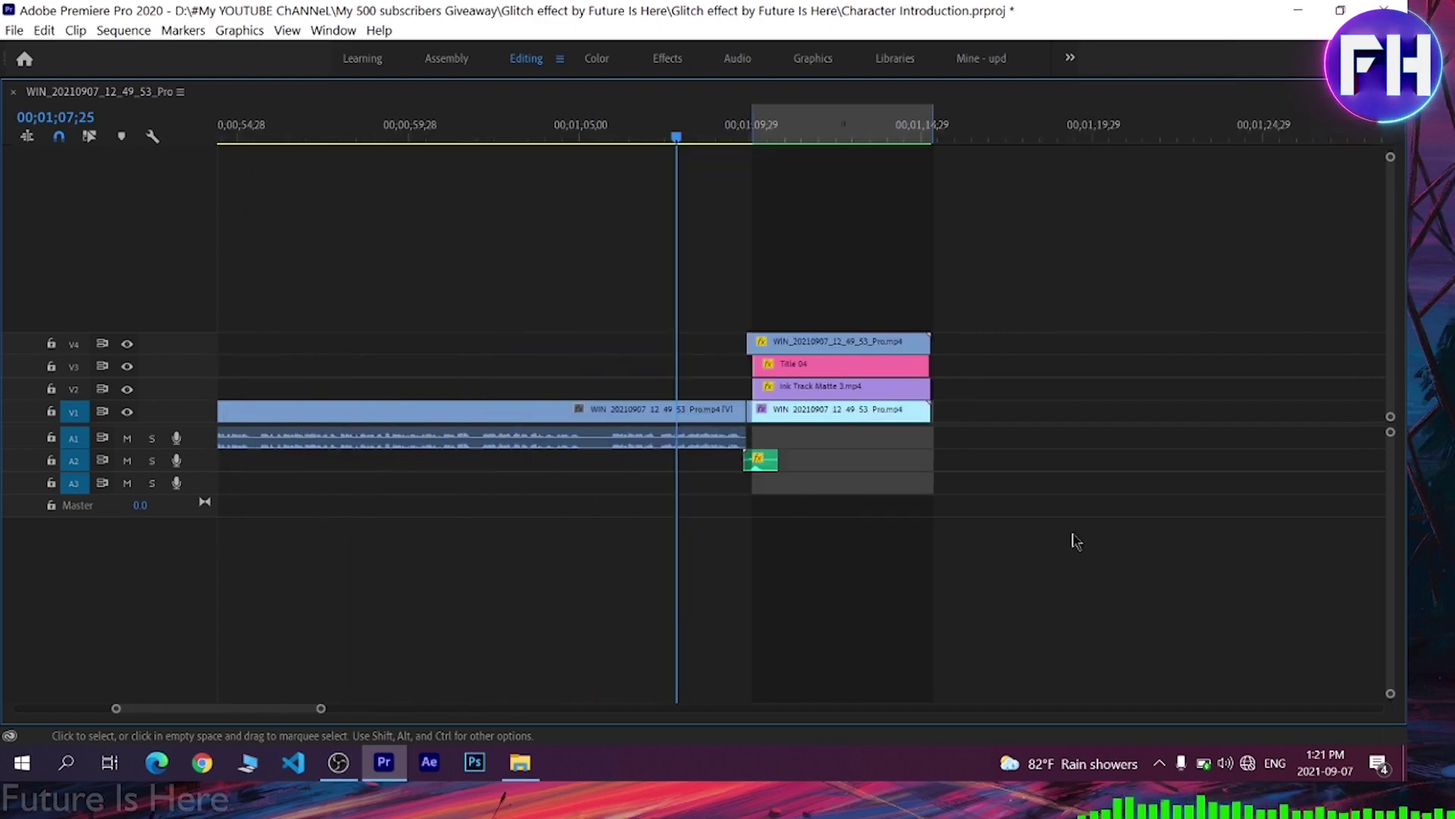
left_click_drag(1089, 546, 745, 255)
left_click(1088, 305)
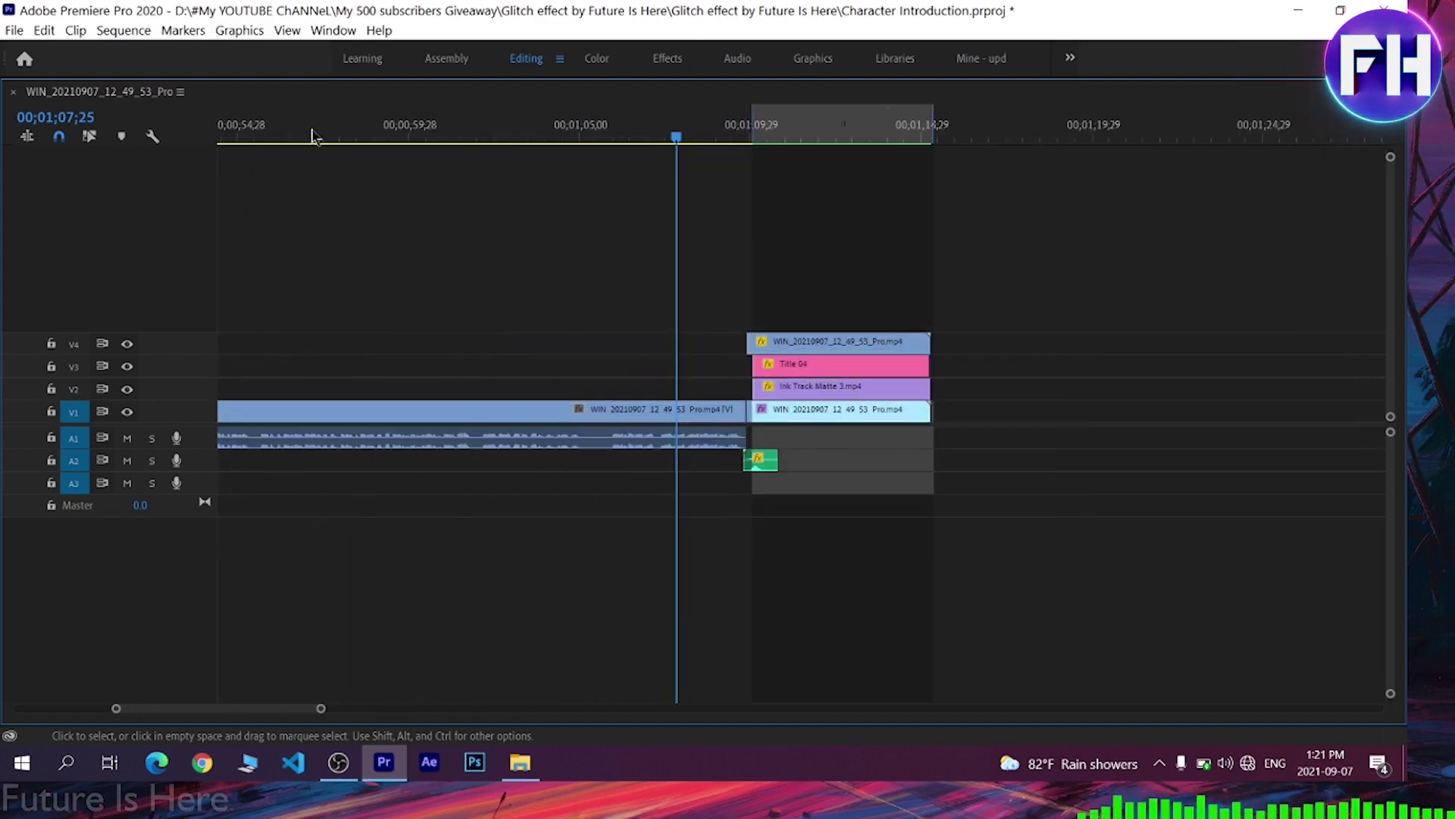
double_click(91, 97)
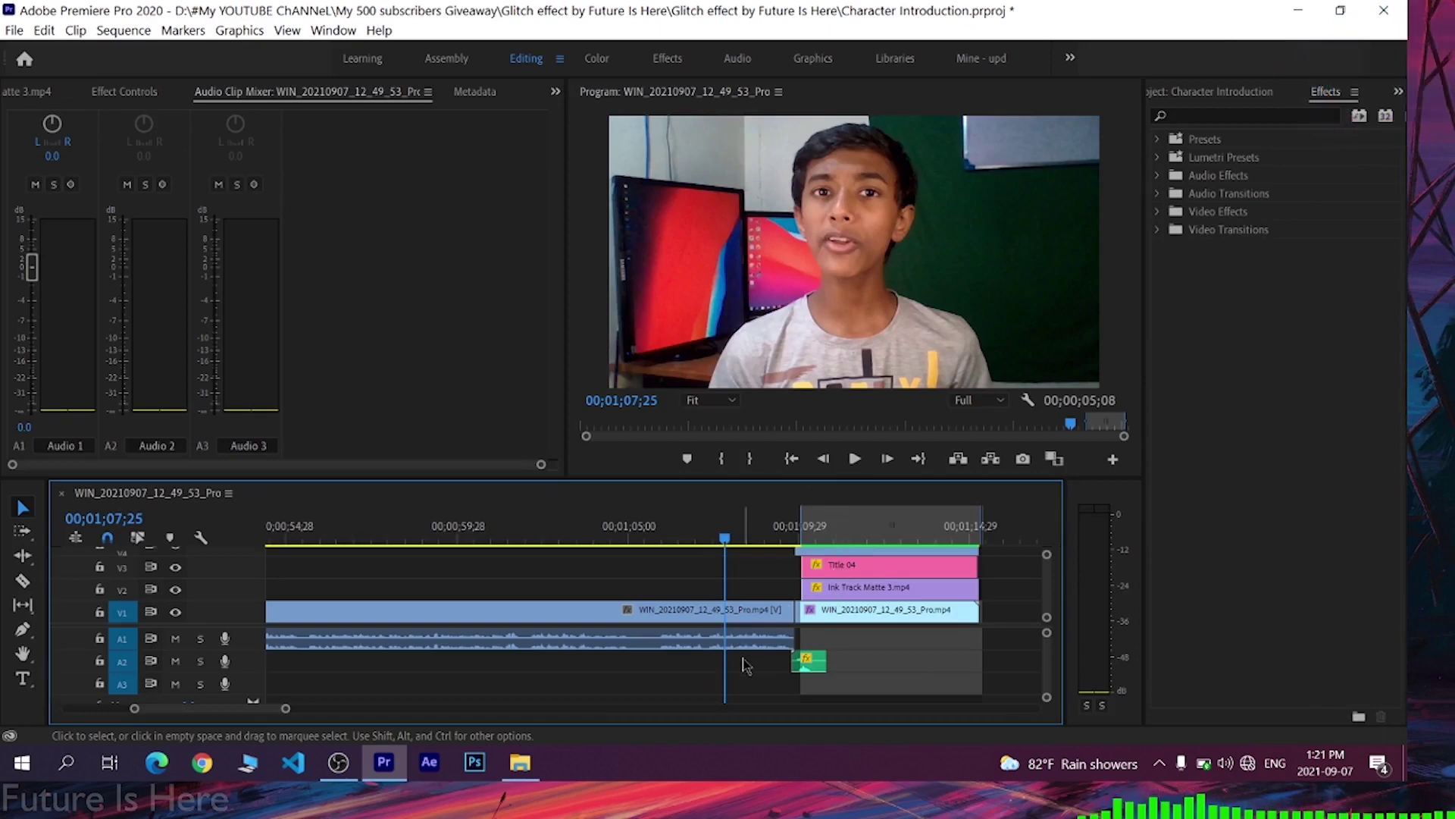
Zoom the timeline and play the sequence, returning to the Presenter title frame near 01;07;05.
key("minus")
key("minus")
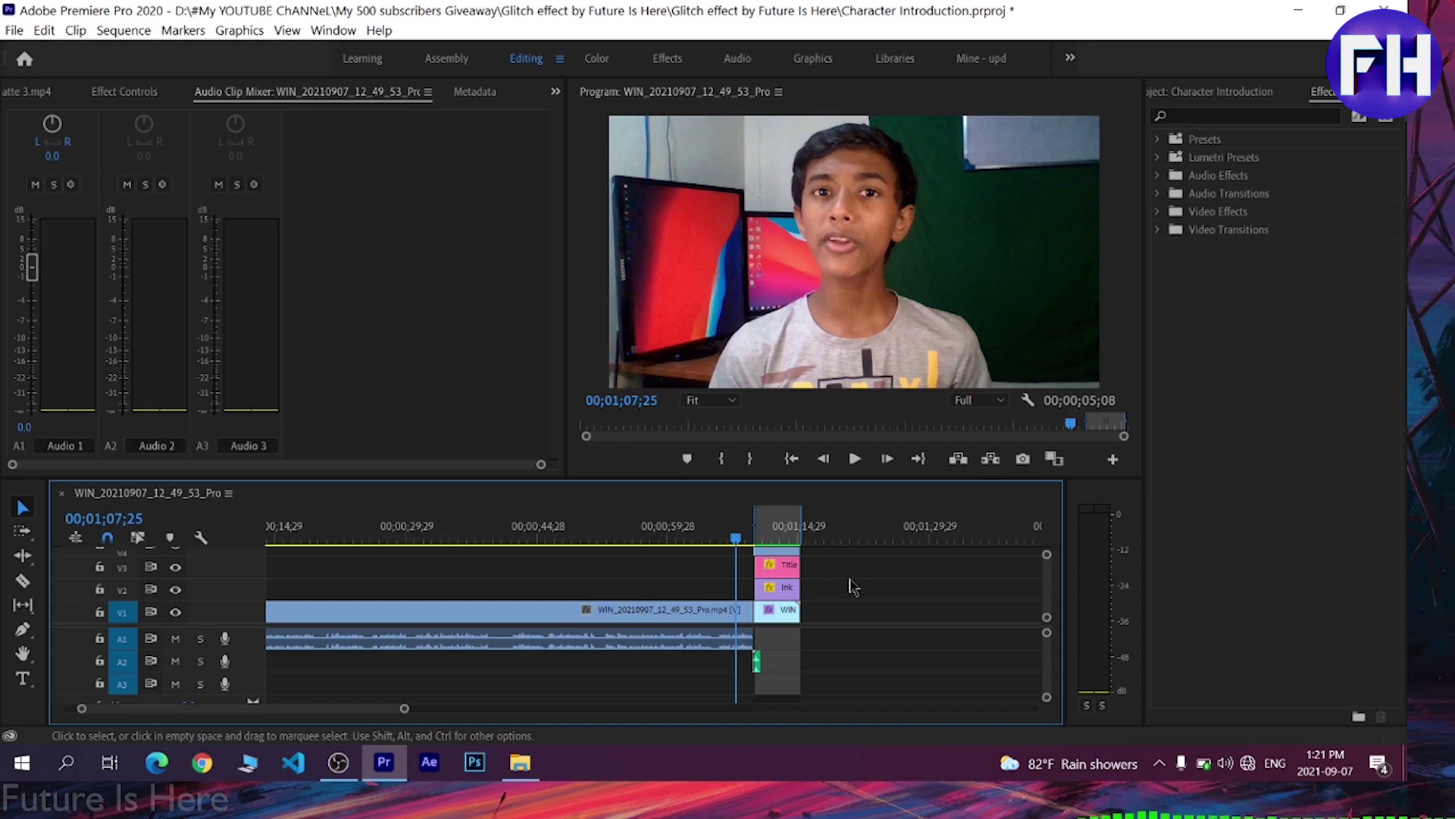
key("equal")
key("equal")
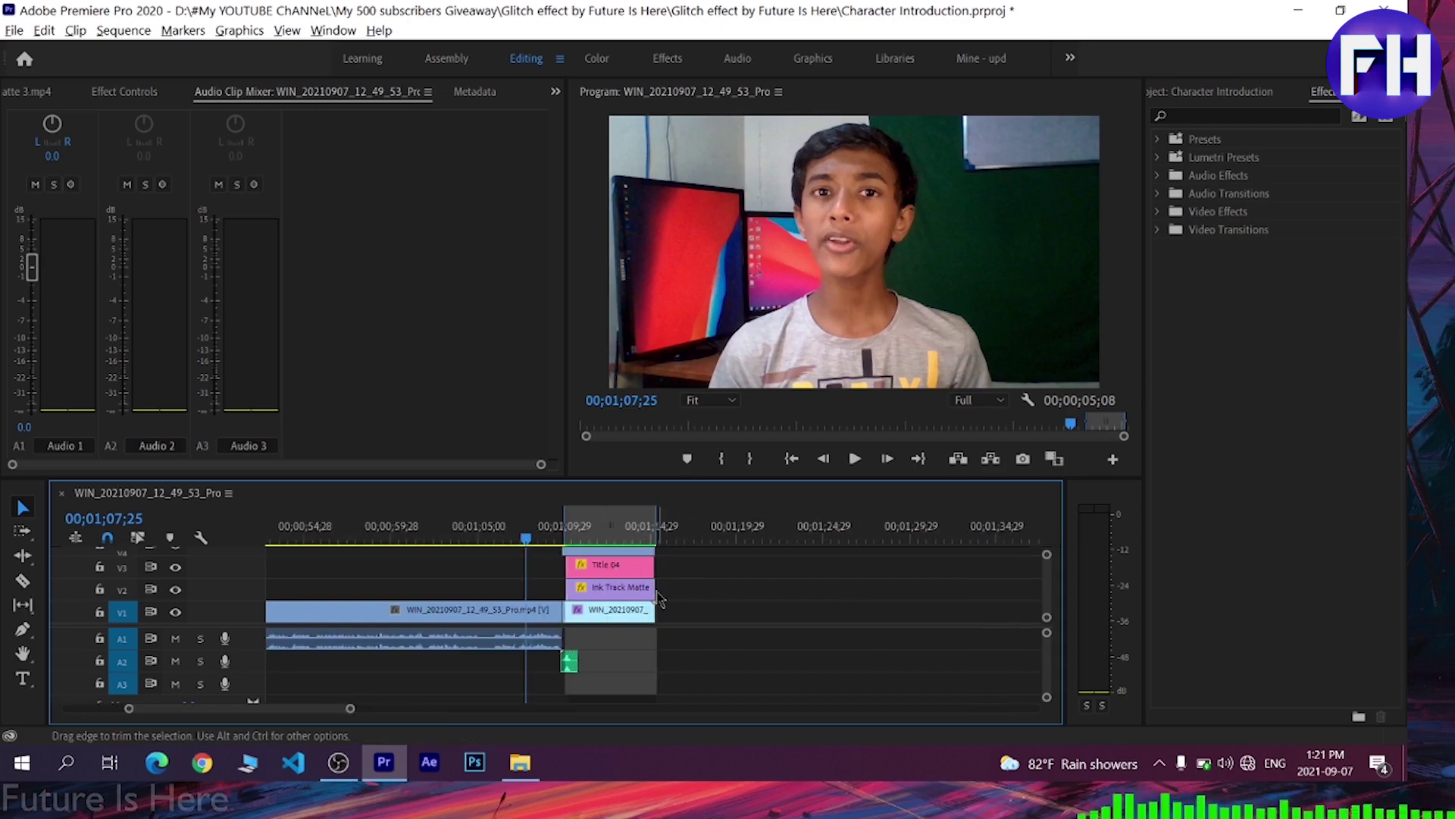
key("minus")
key("space")
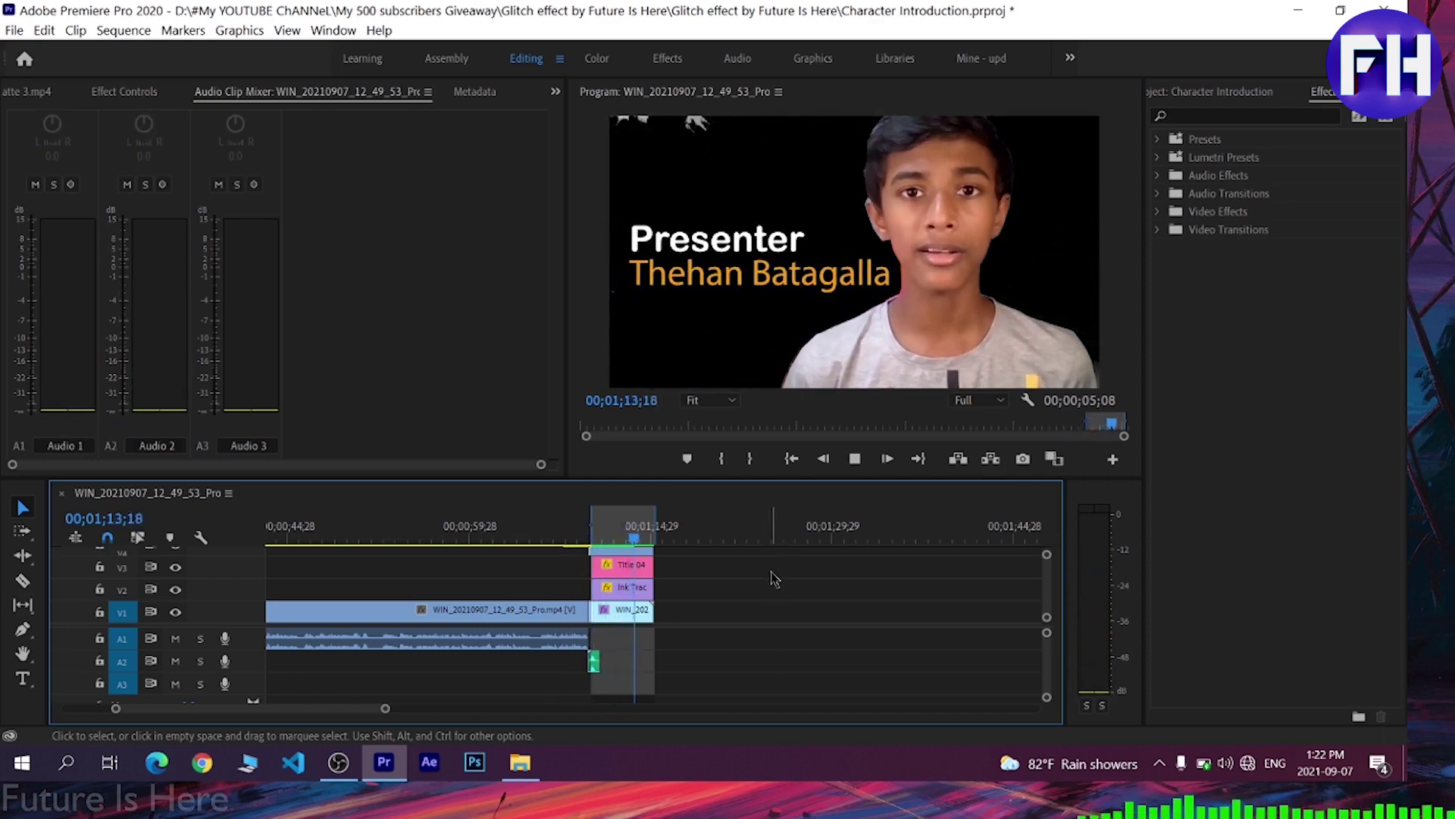
left_click(559, 533)
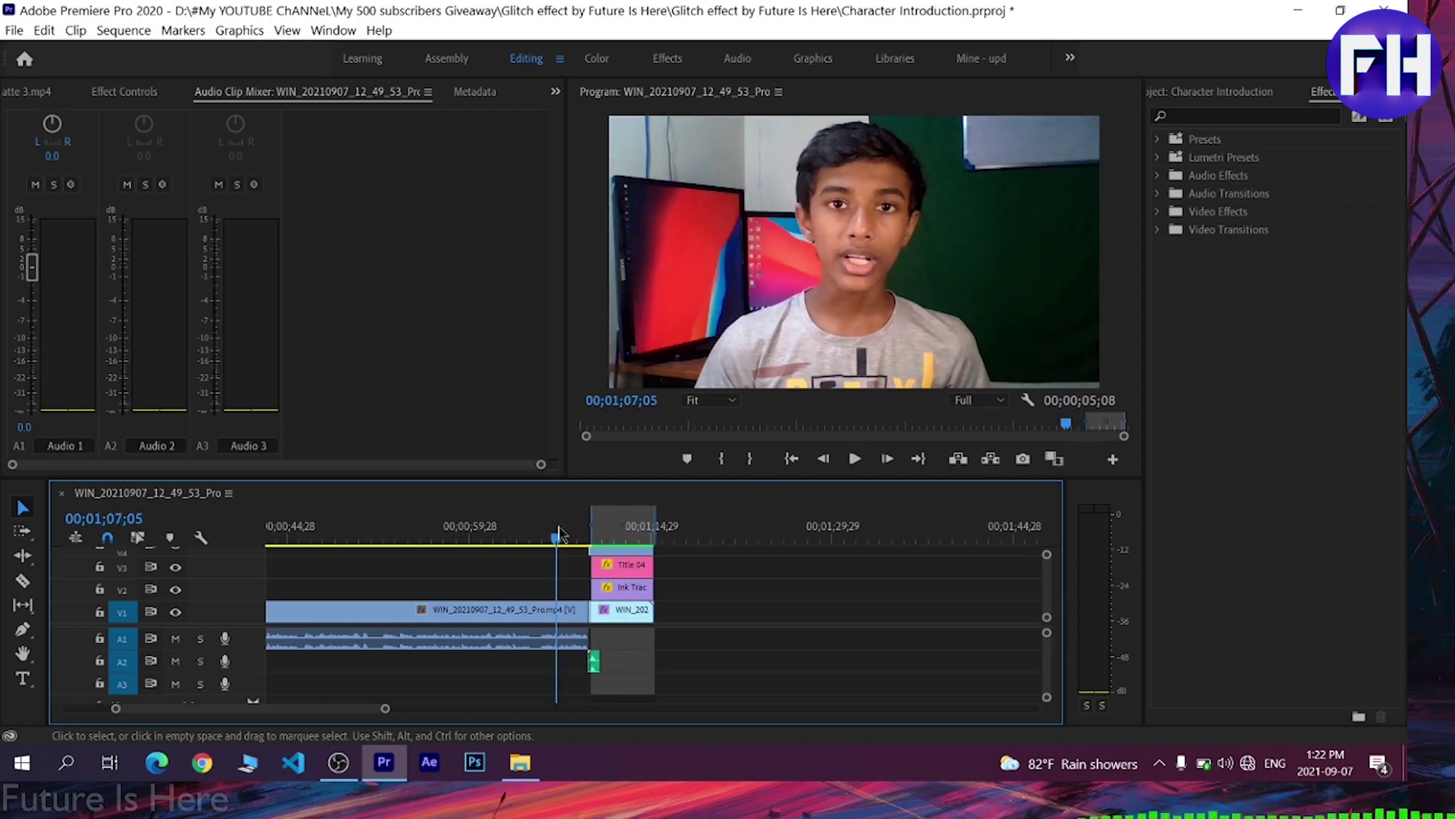
left_click_drag(626, 534, 628, 538)
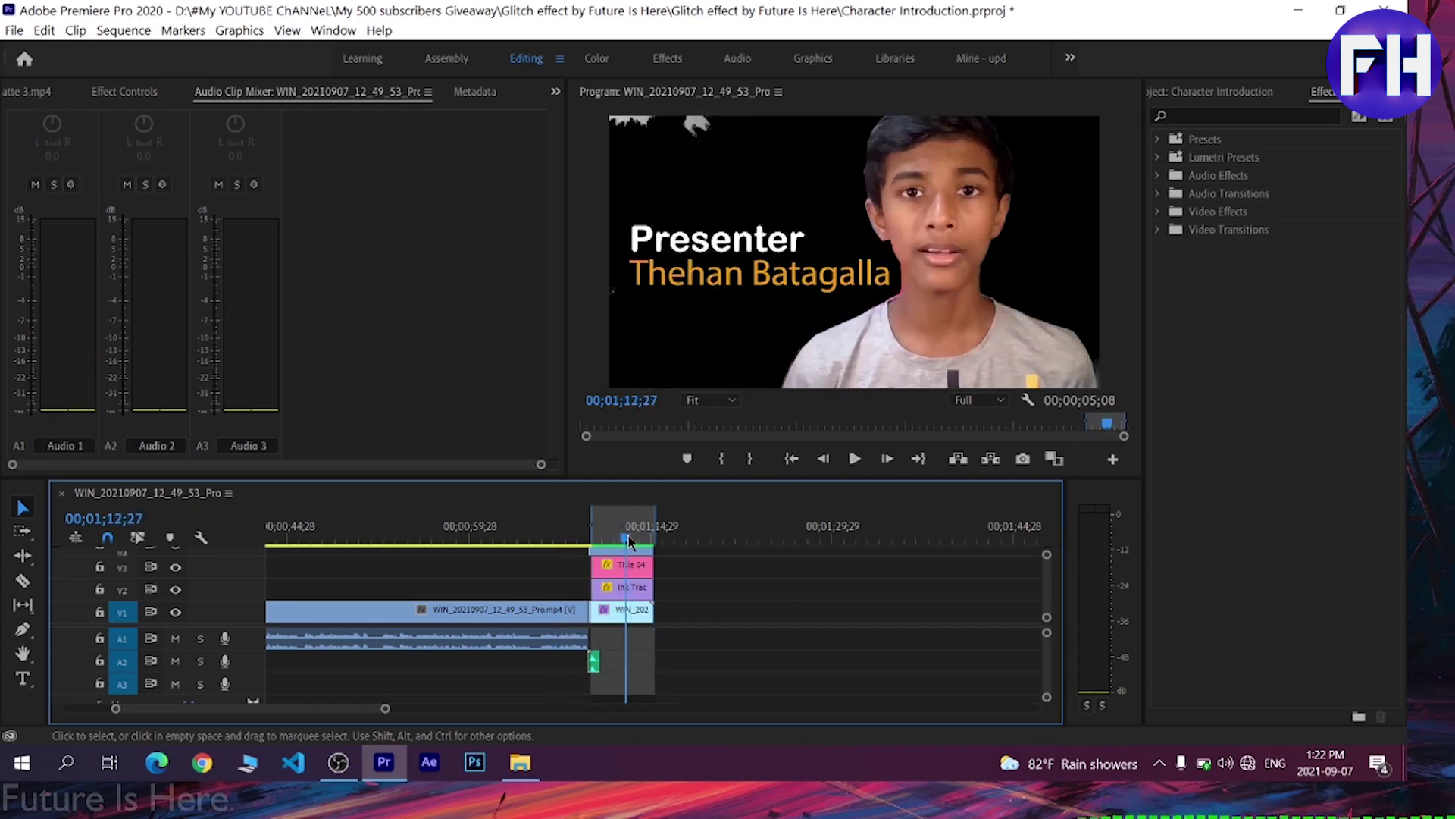
Remove the clip tails at the sequence end, replay, and minimize Premiere Pro and File Explorer.
left_click_drag(723, 689, 645, 549)
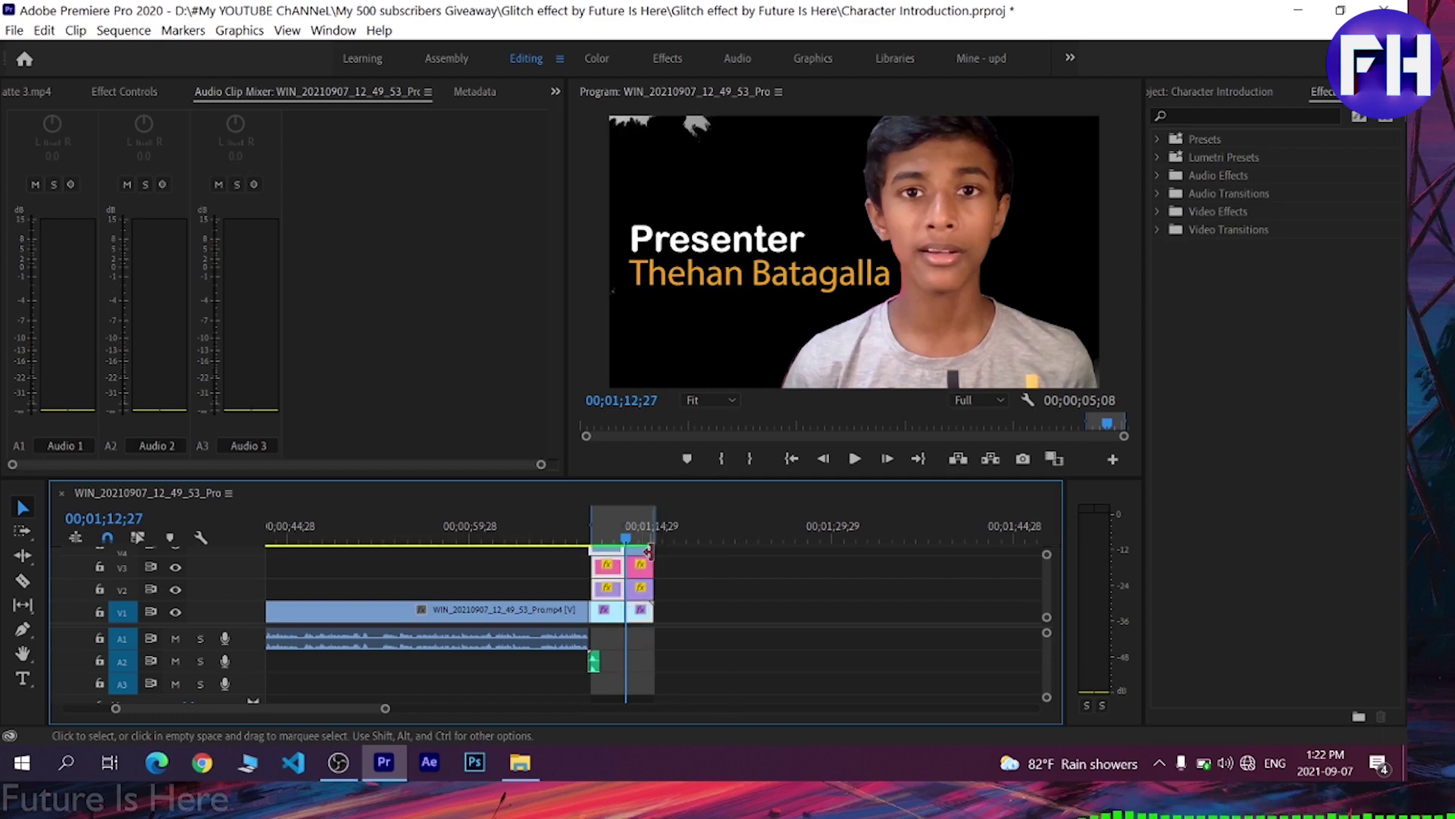
mouse_move(644, 550)
left_mouse_down()
mouse_move(679, 551)
mouse_move(638, 541)
mouse_move(678, 569)
left_mouse_up()
key("space")
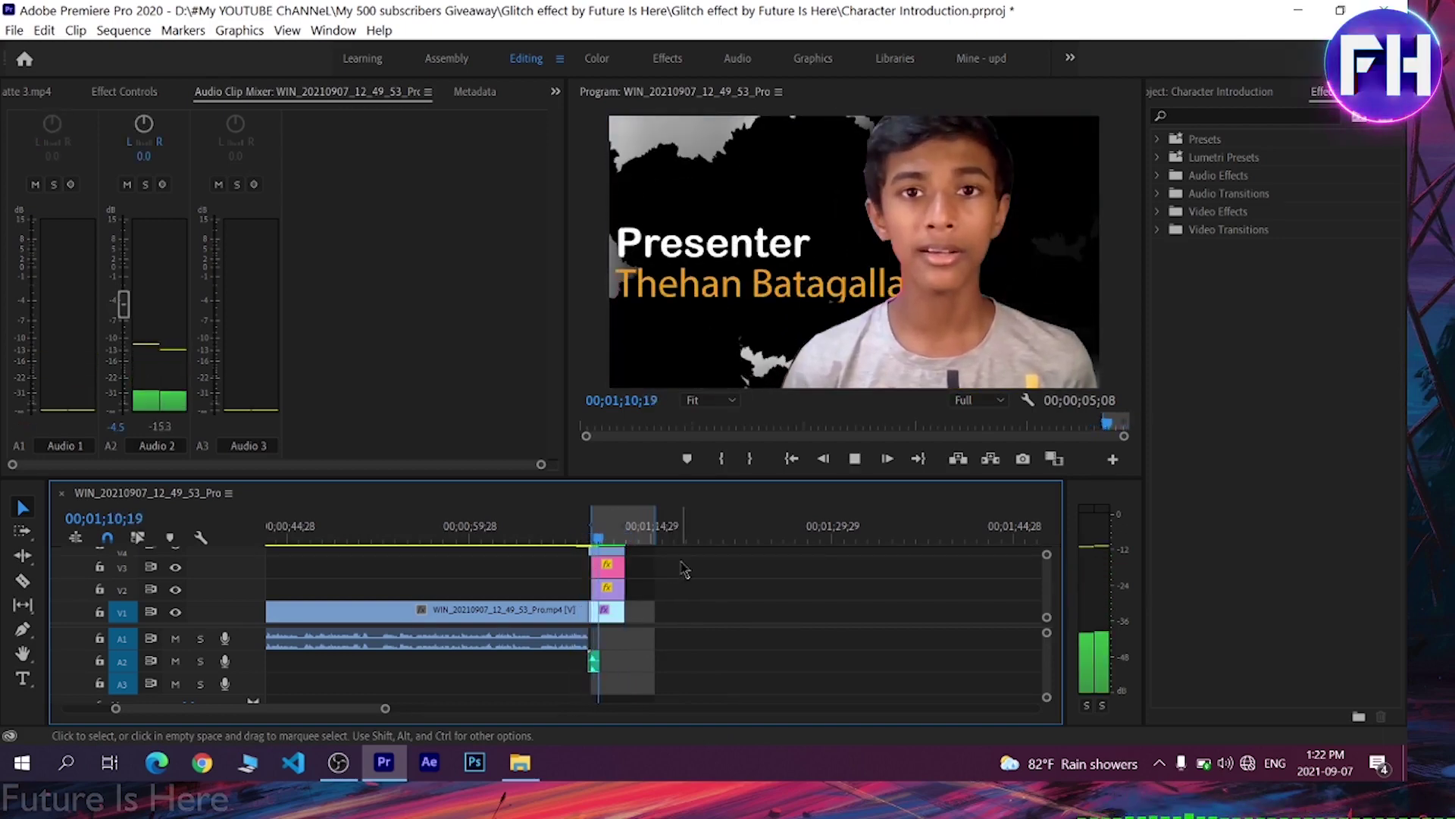
left_click(565, 535)
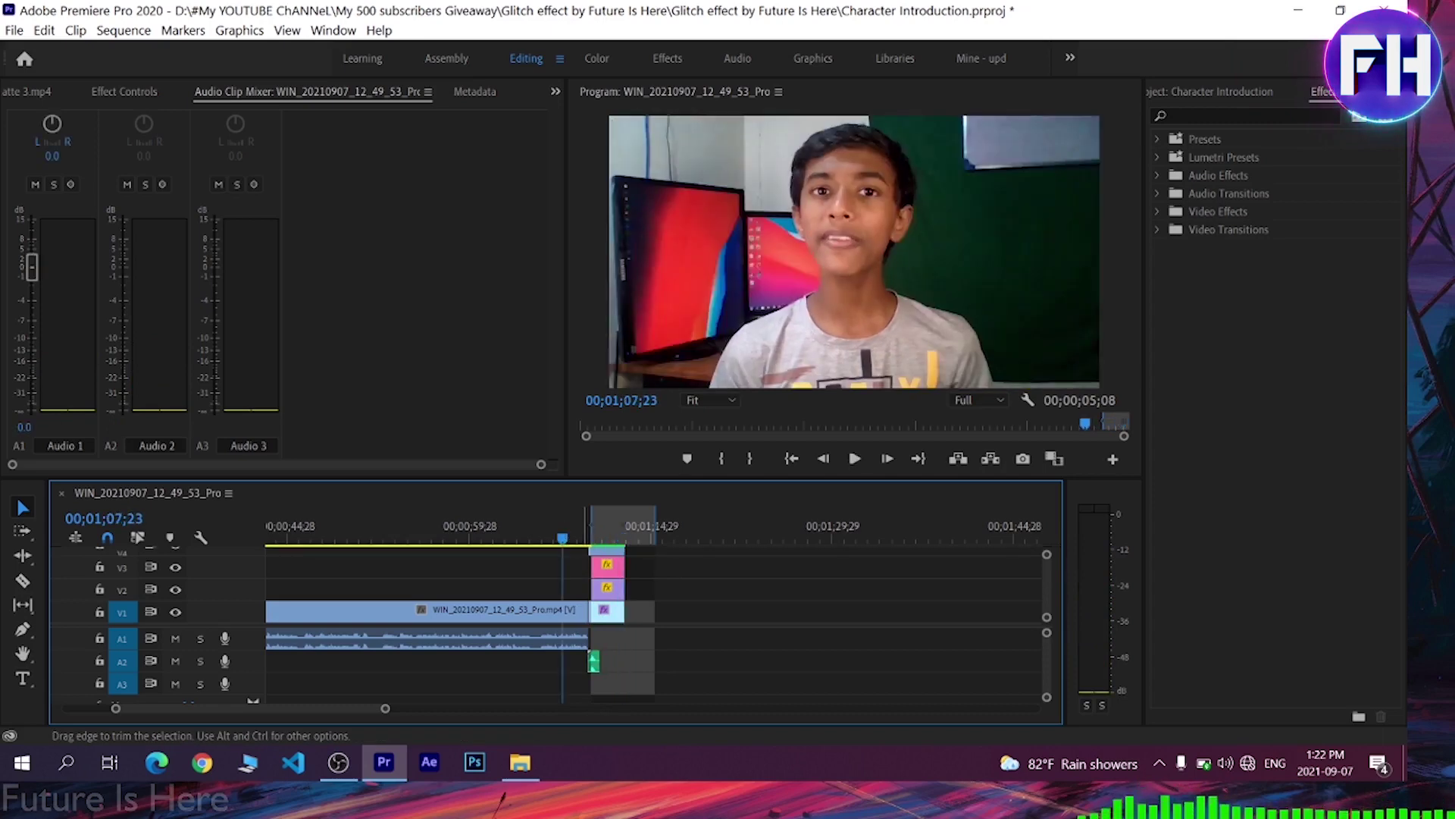
left_click(1301, 9)
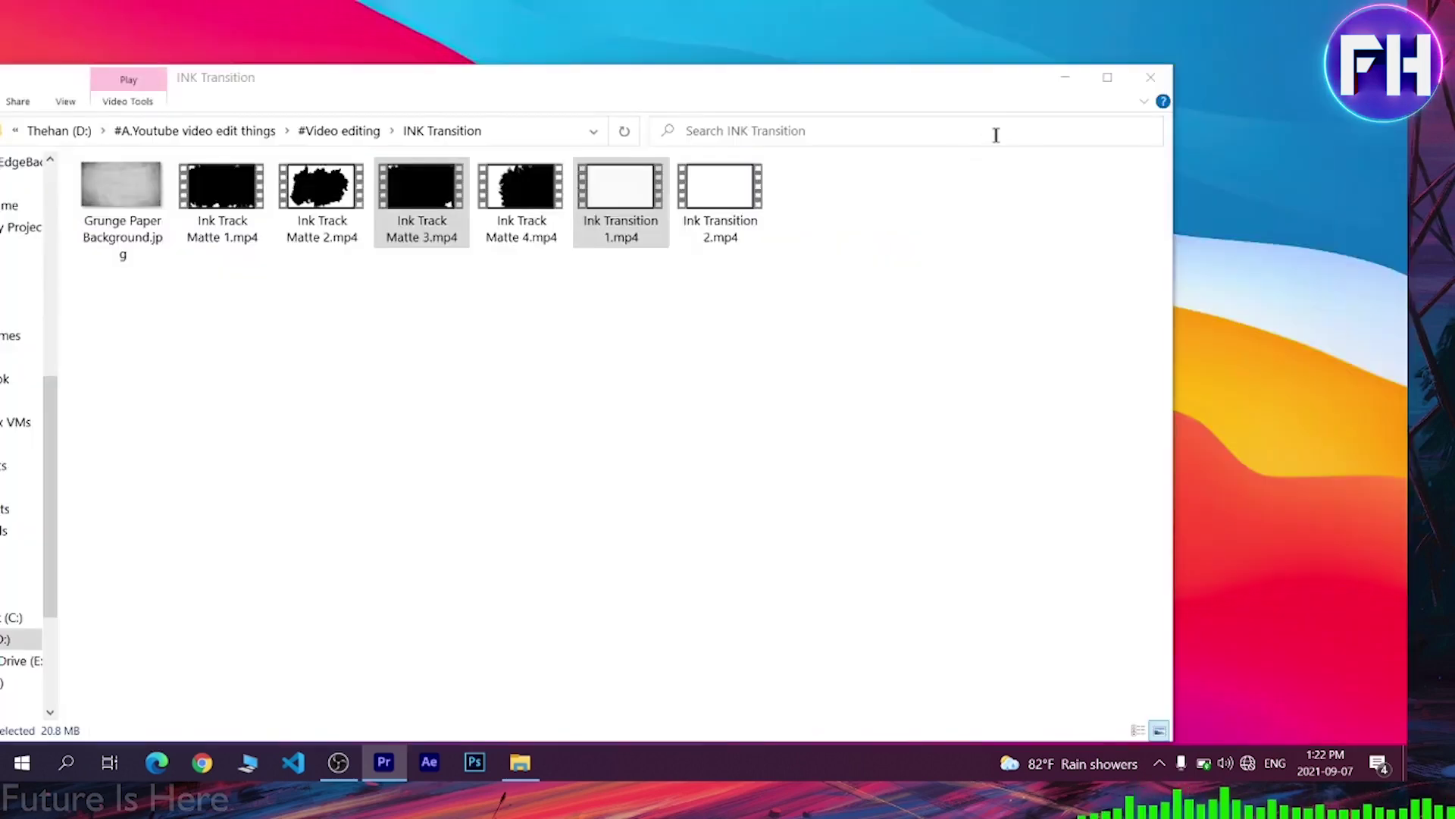
left_click(1066, 79)
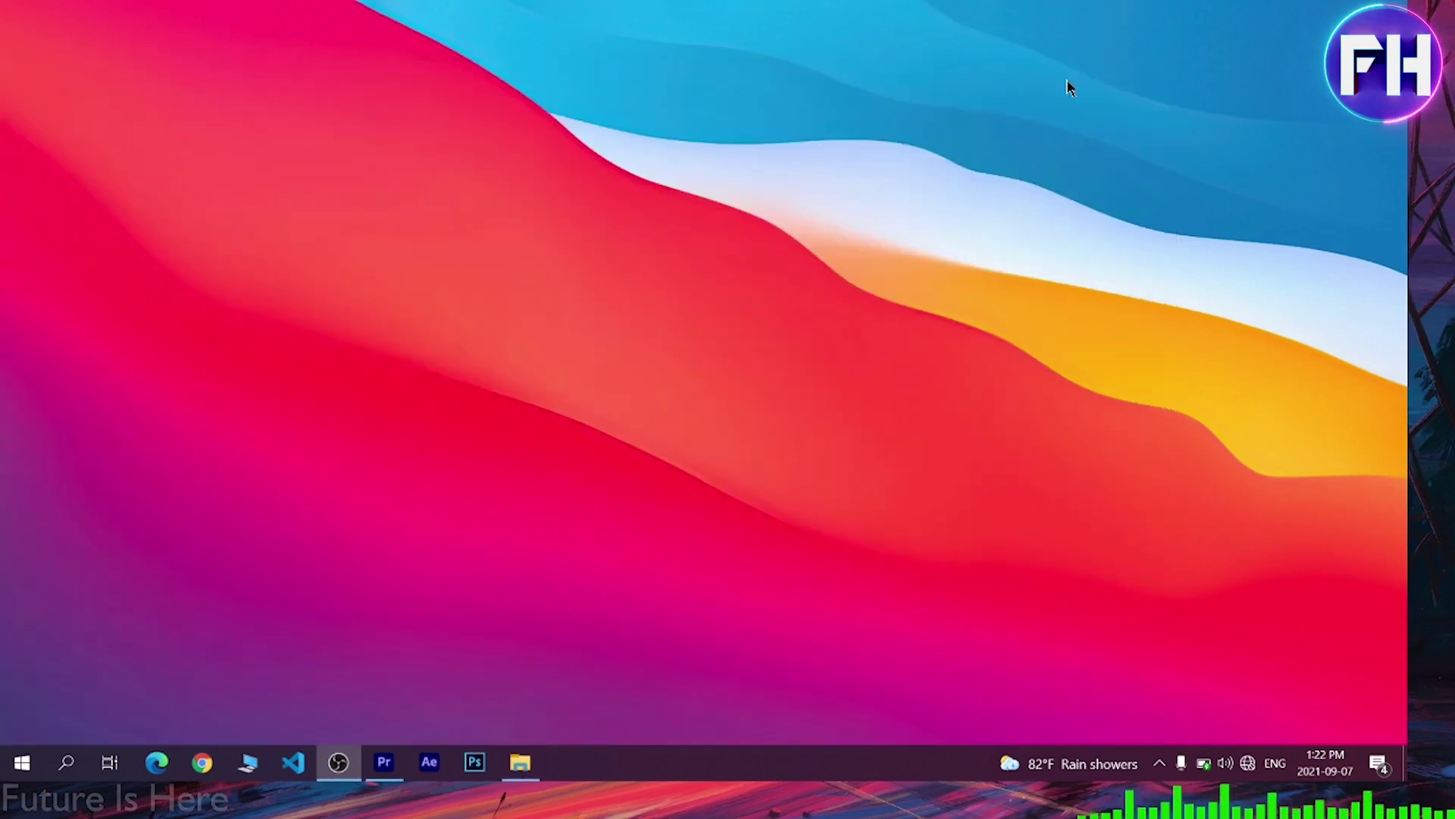